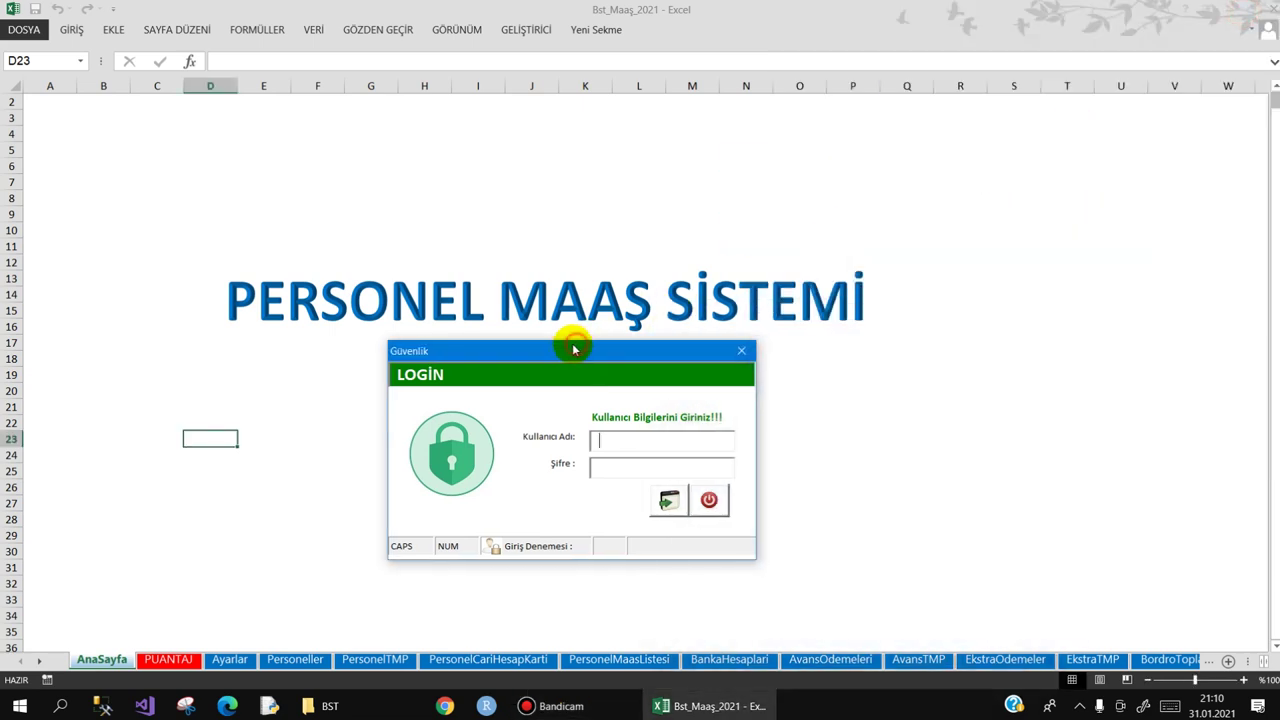
- Enter the user name and password in the Güvenlik LOGİN dialog to log in
drag(585, 346, 581, 343)
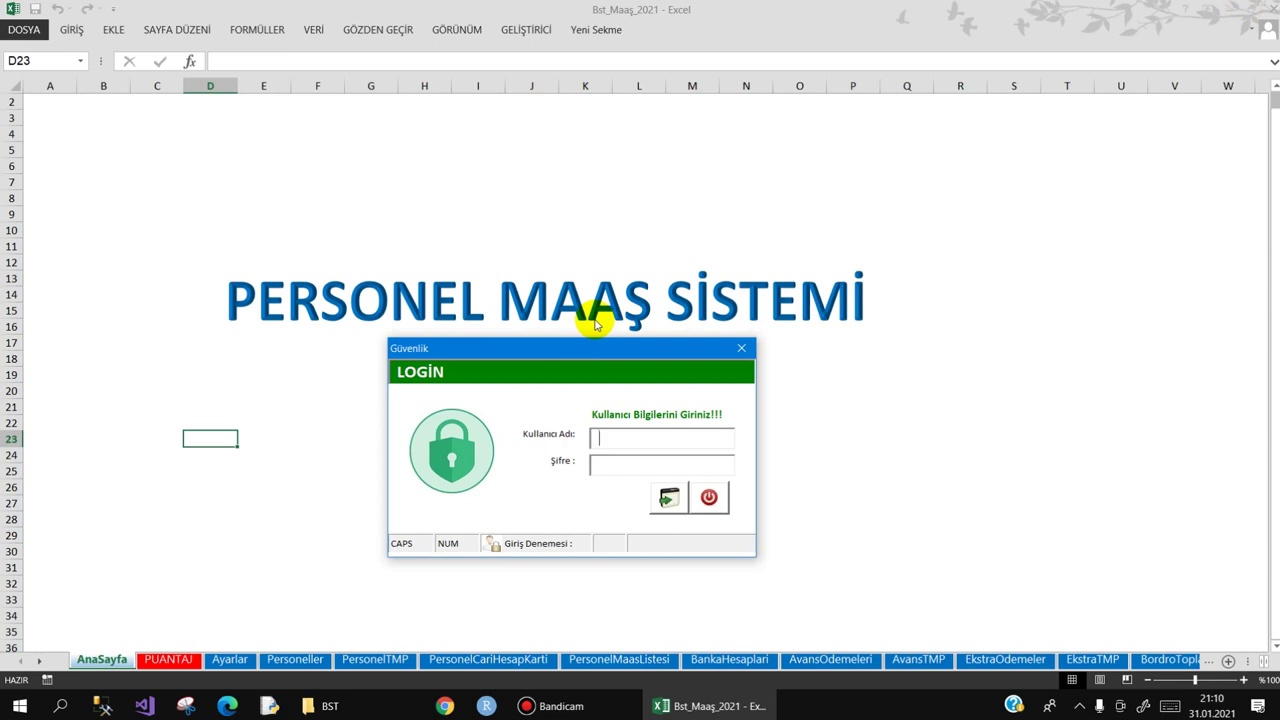
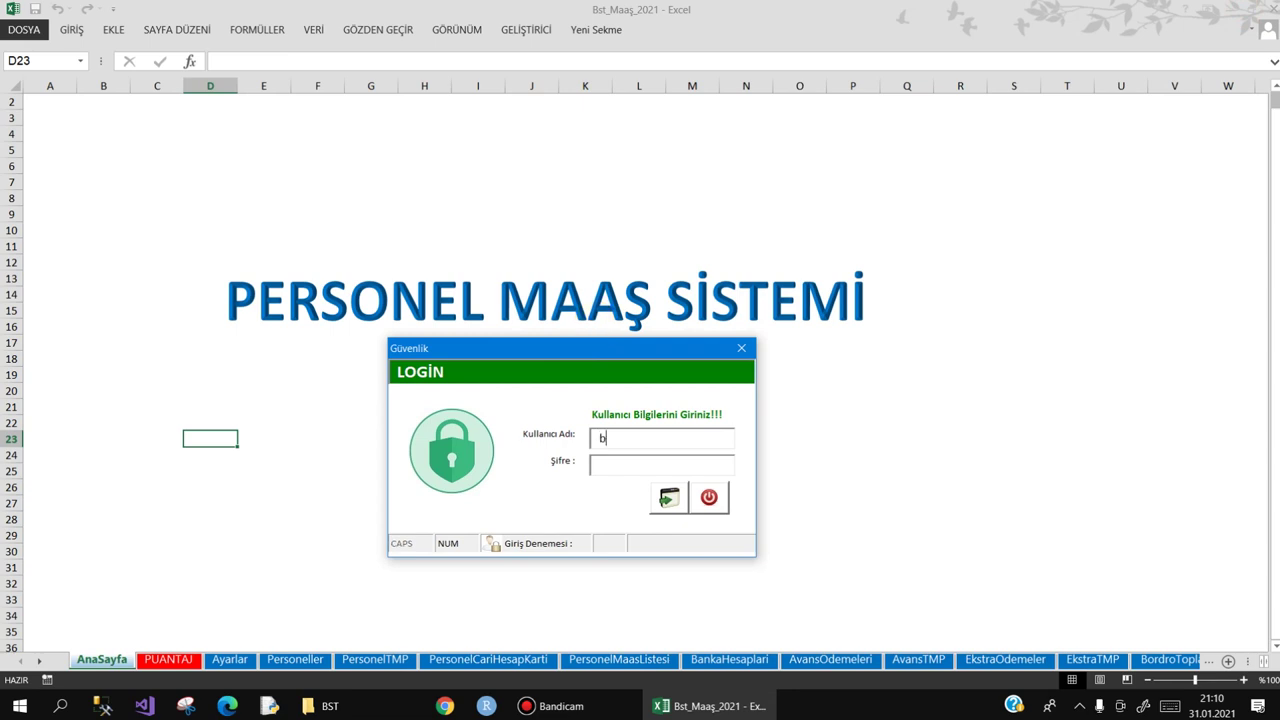
key(Return)
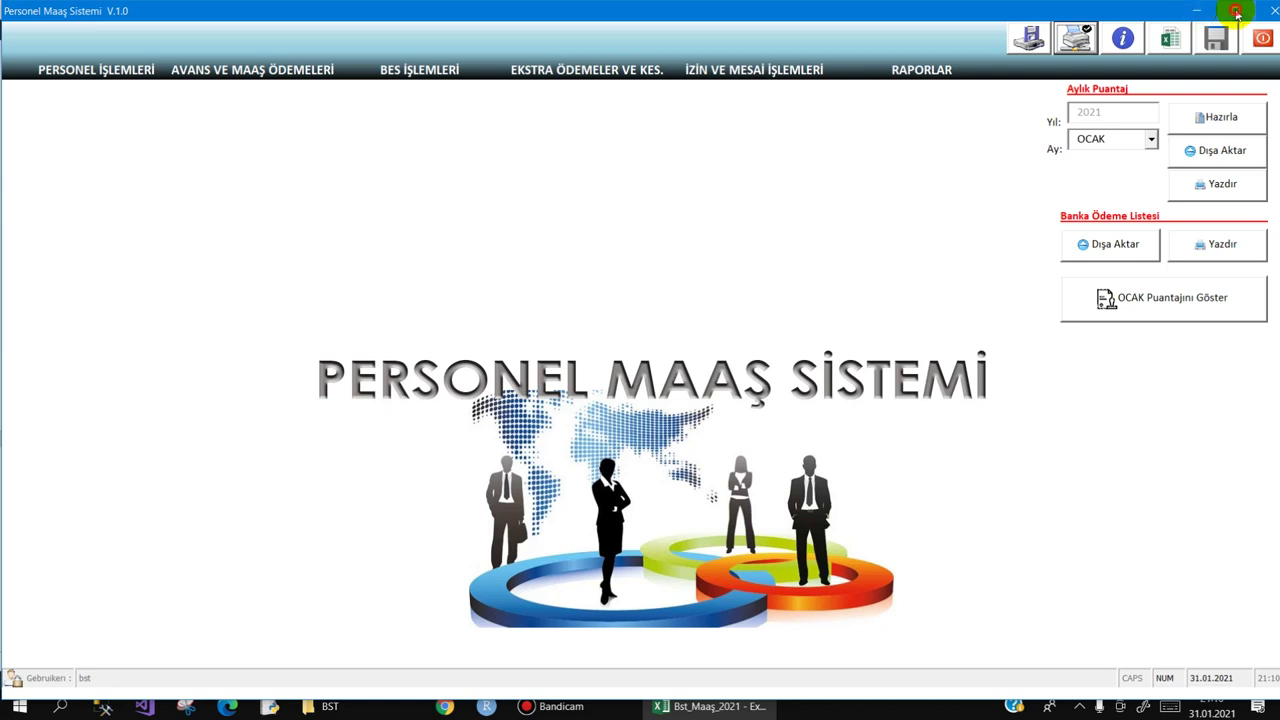
- Maximize the window and browse the PERSONEL, AVANS VE MAAŞ, BES, EKSTRA, İZİN and RAPORLAR menus
click(1234, 10)
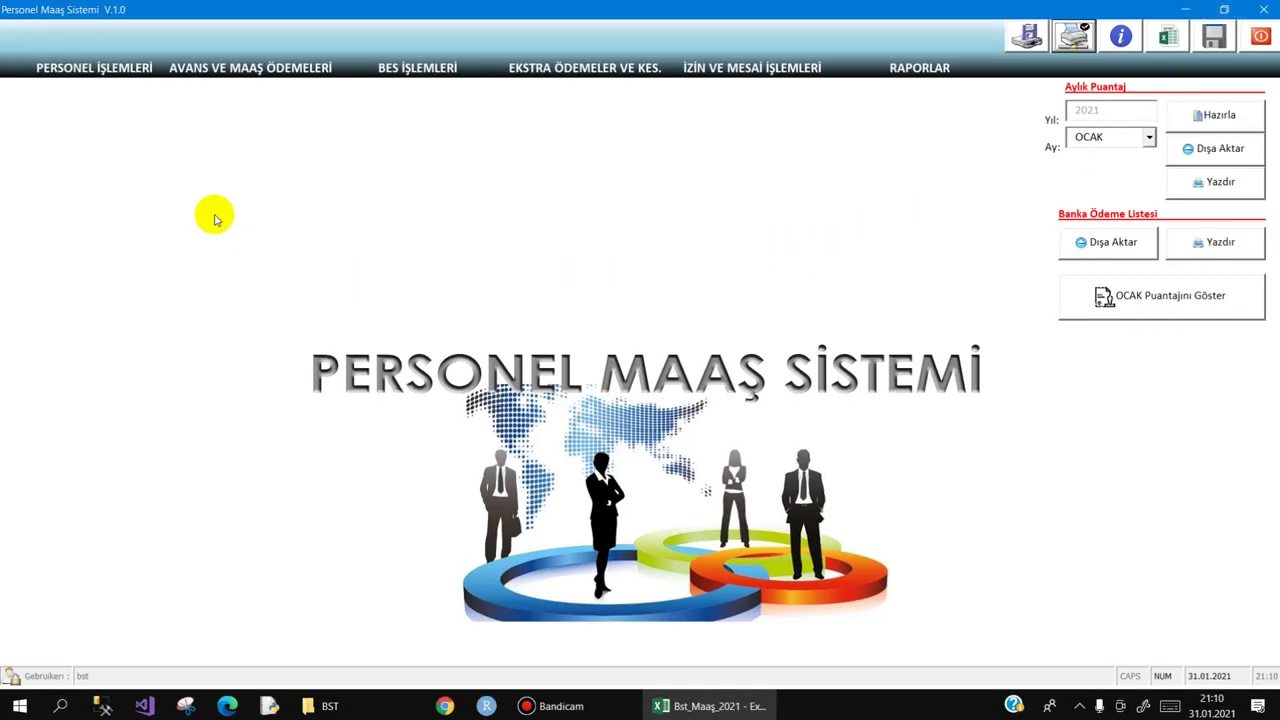
click(115, 74)
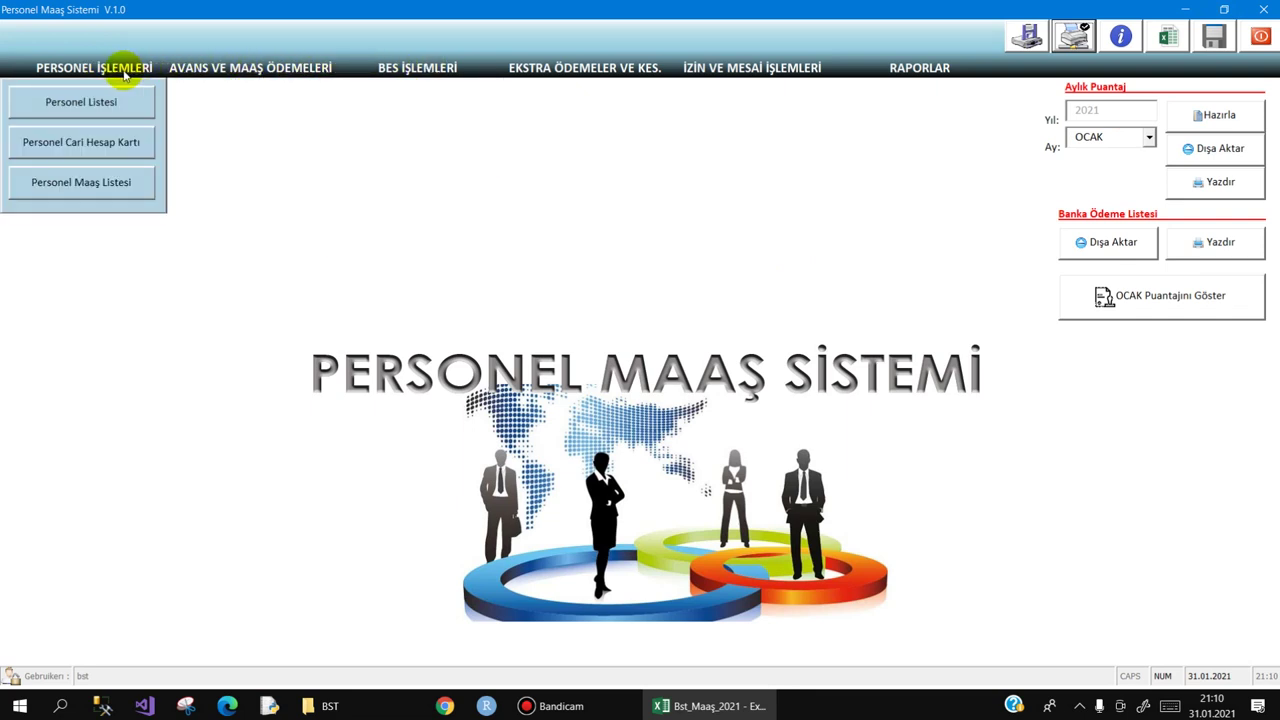
mouse_move(240, 74)
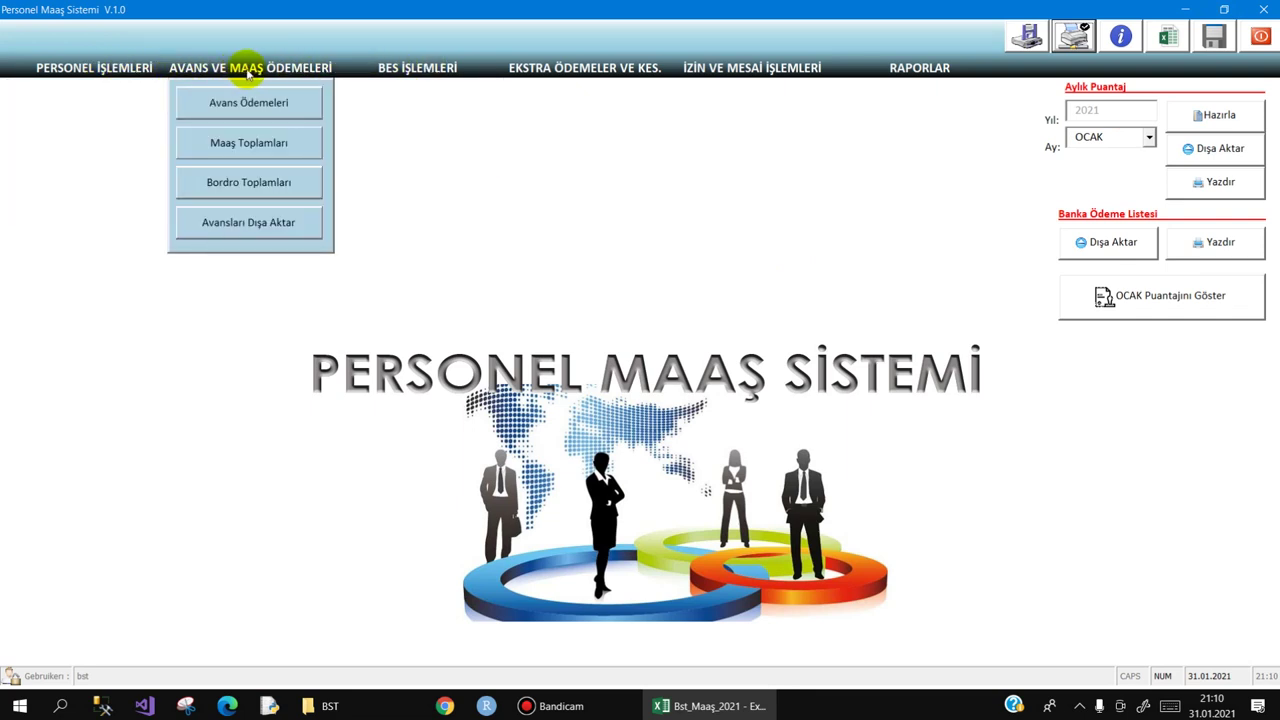
mouse_move(387, 77)
mouse_move(553, 80)
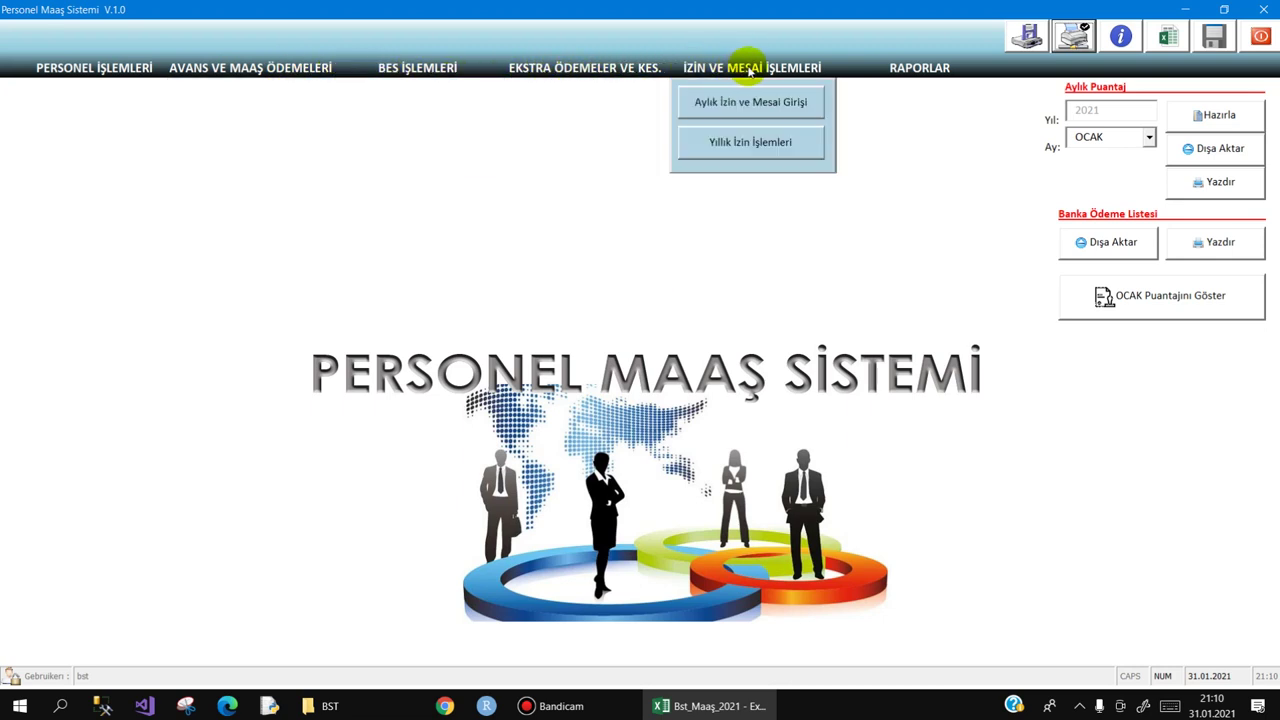
mouse_move(913, 77)
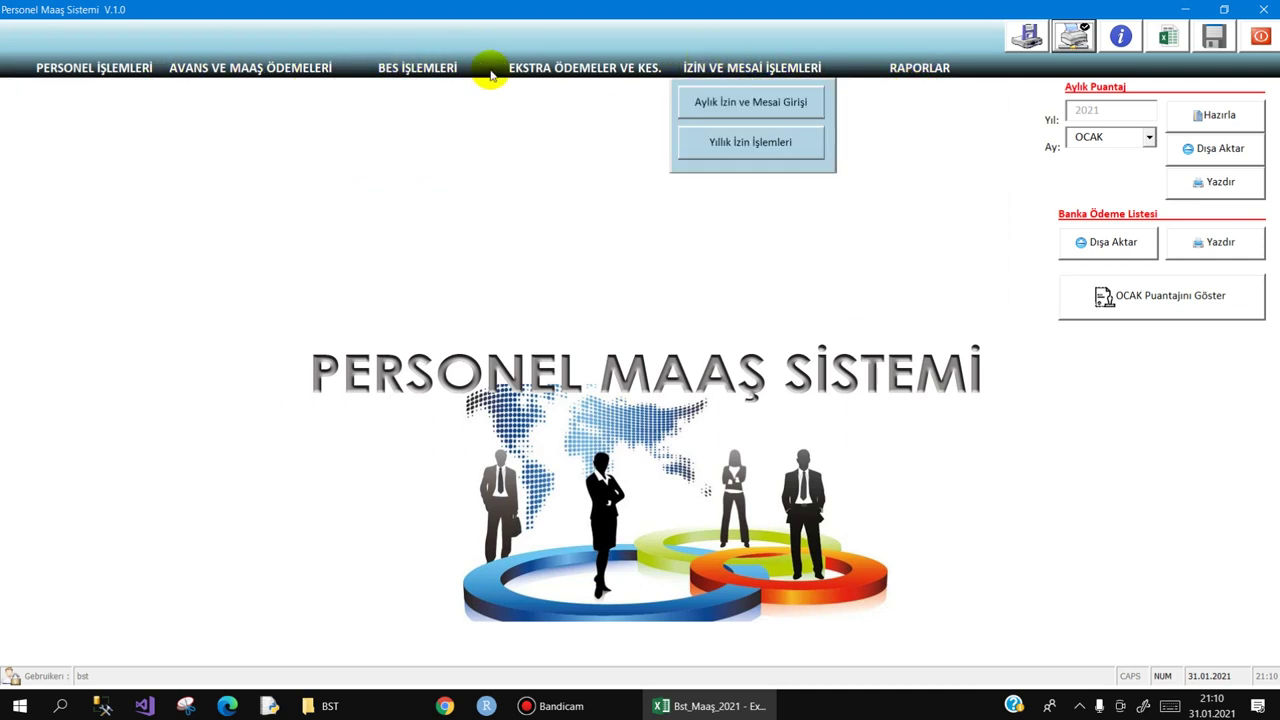
mouse_move(66, 70)
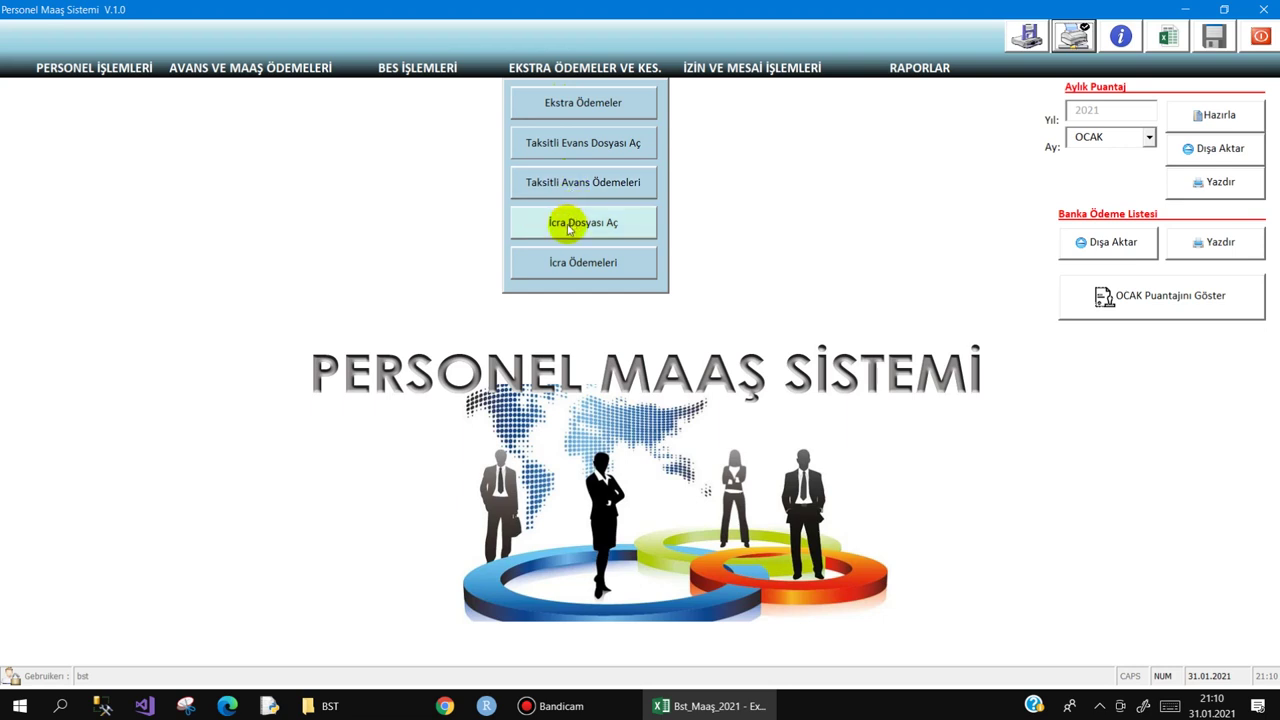
mouse_move(733, 90)
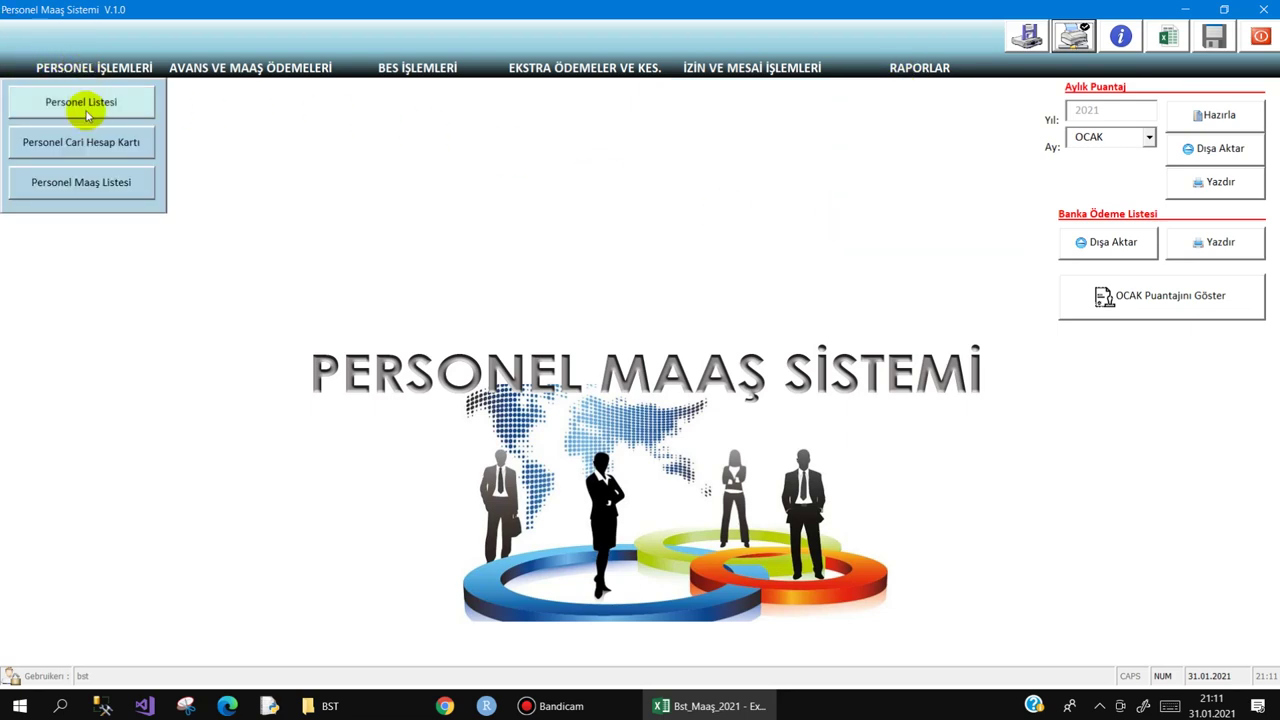
- Open the Personel Listesi and browse through the existing staff rows
click(84, 104)
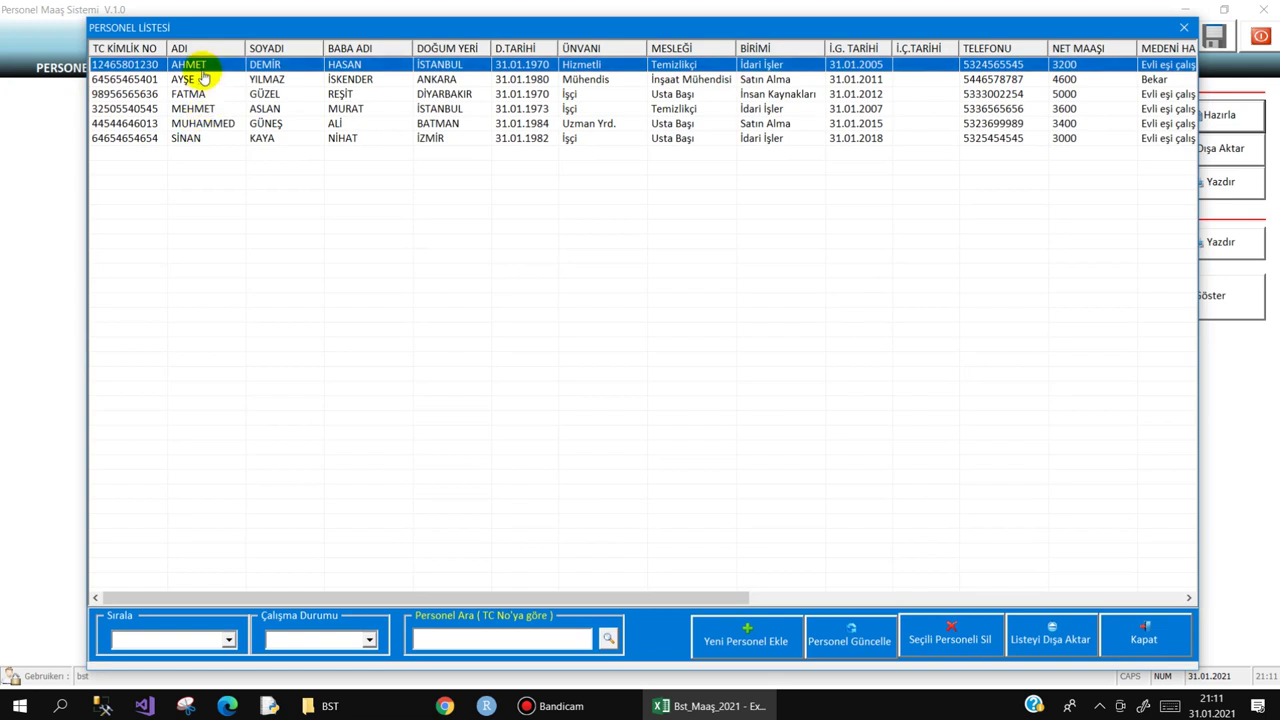
click(199, 82)
click(204, 107)
click(190, 124)
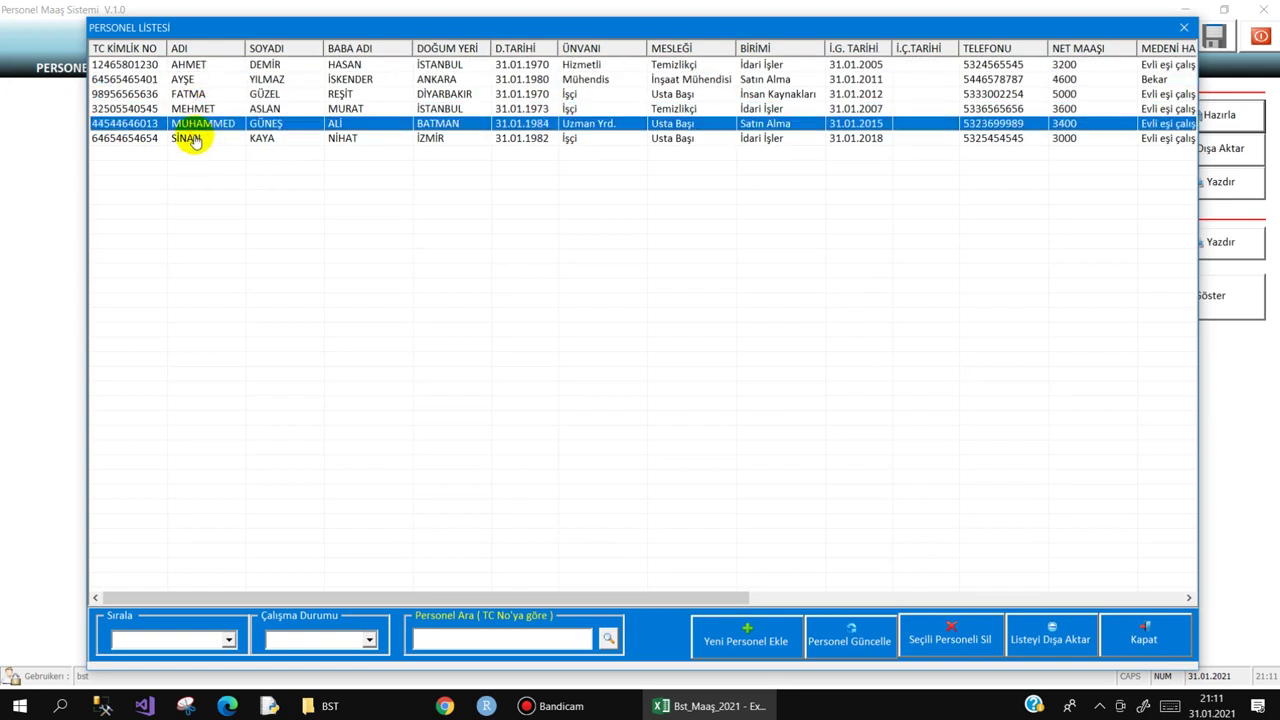
click(187, 82)
click(192, 123)
click(196, 138)
click(222, 108)
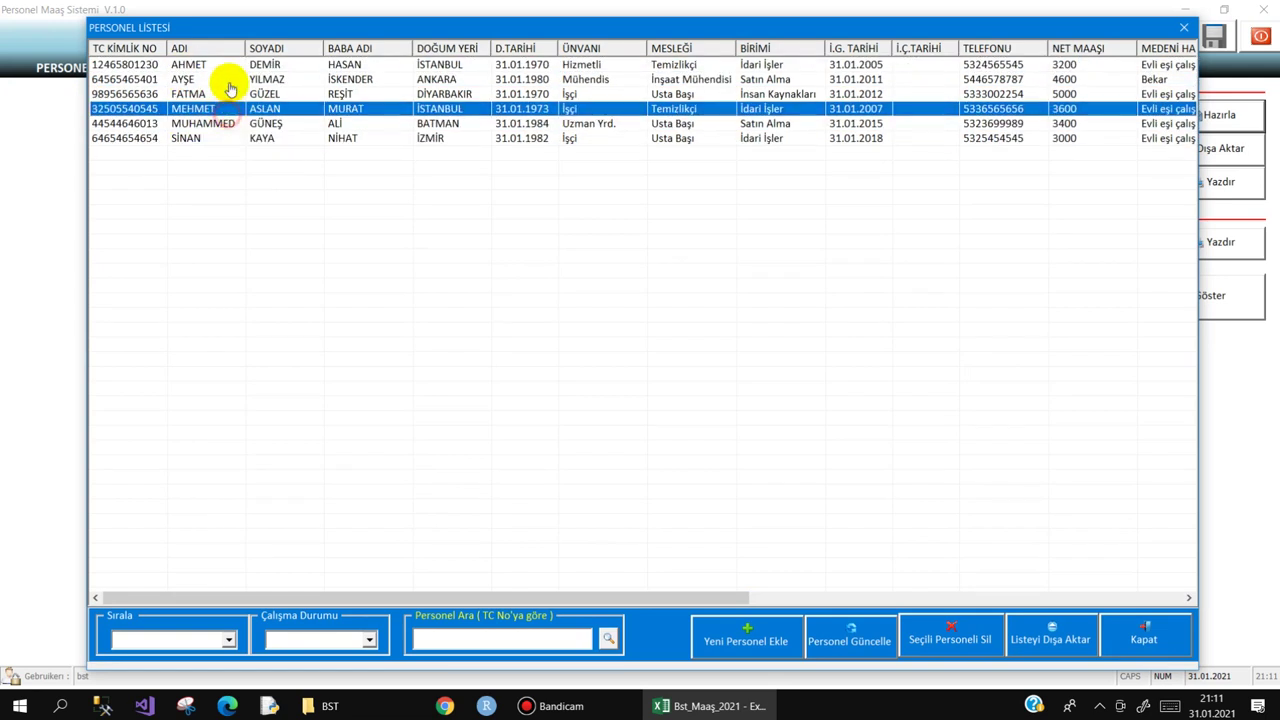
click(236, 82)
click(272, 95)
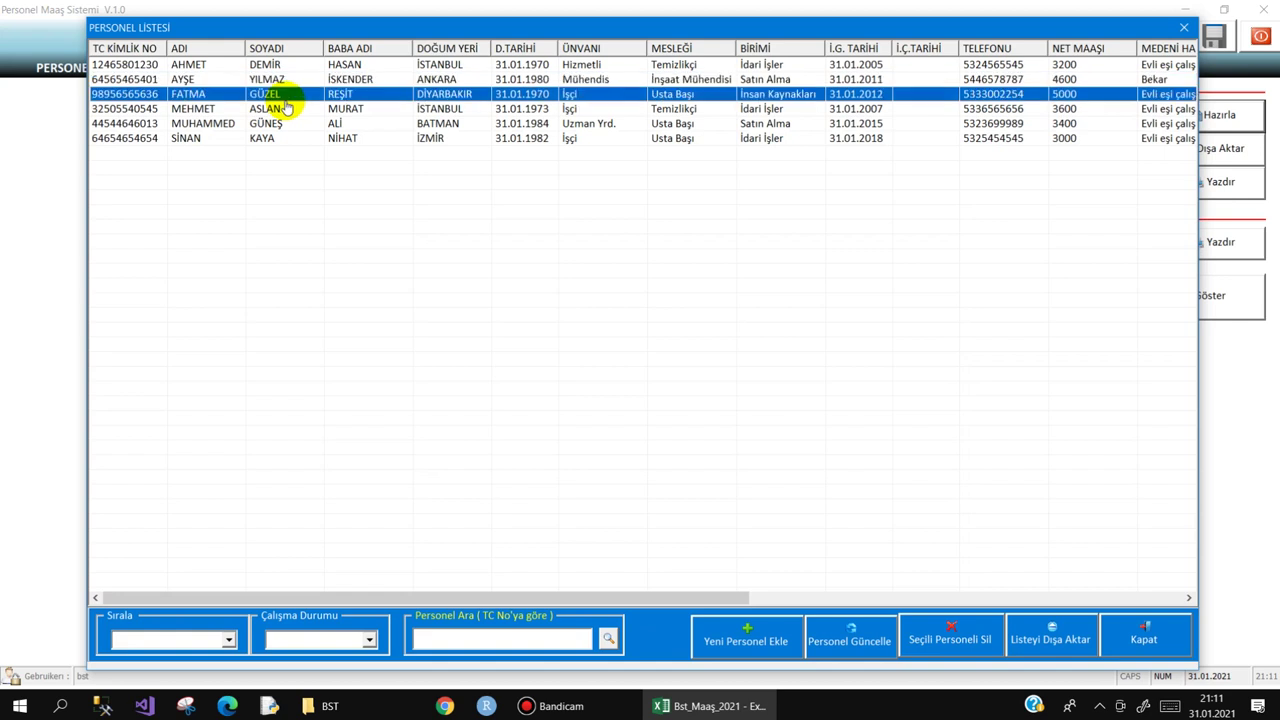
- Start a new employee with birth date, Usta Başı occupation, Muhasebe department, hire date and Bekar status
click(746, 643)
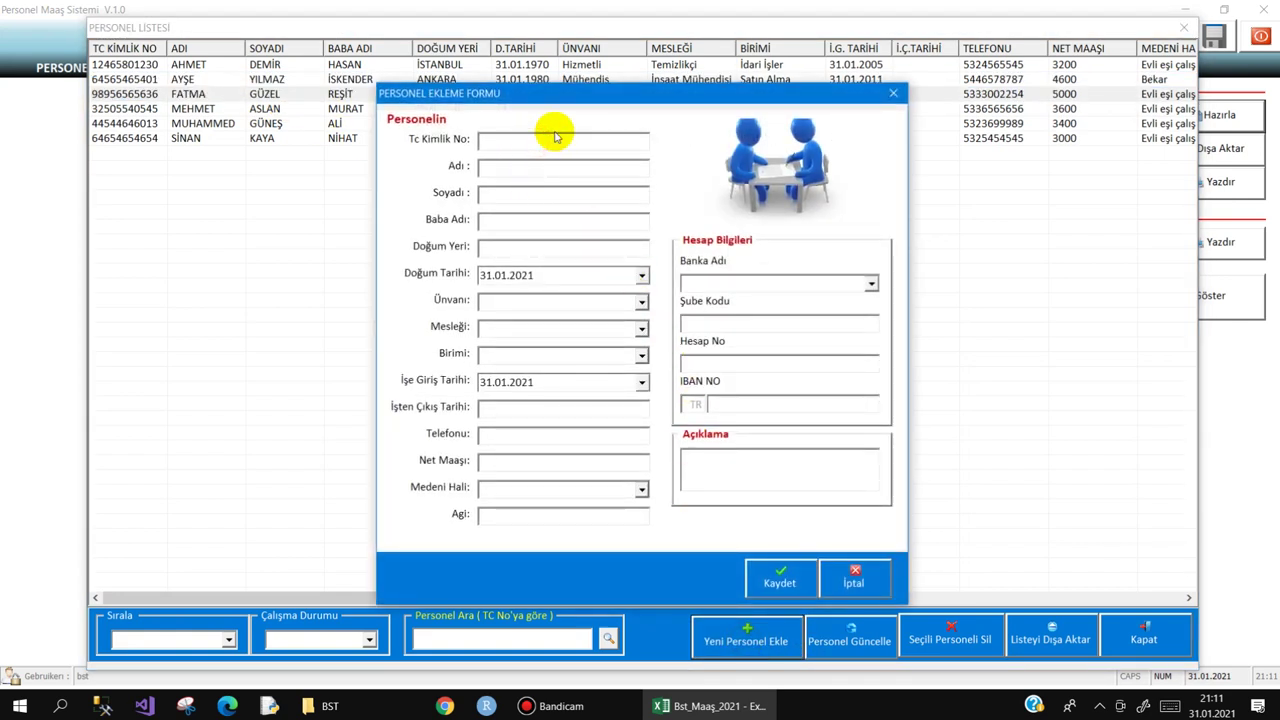
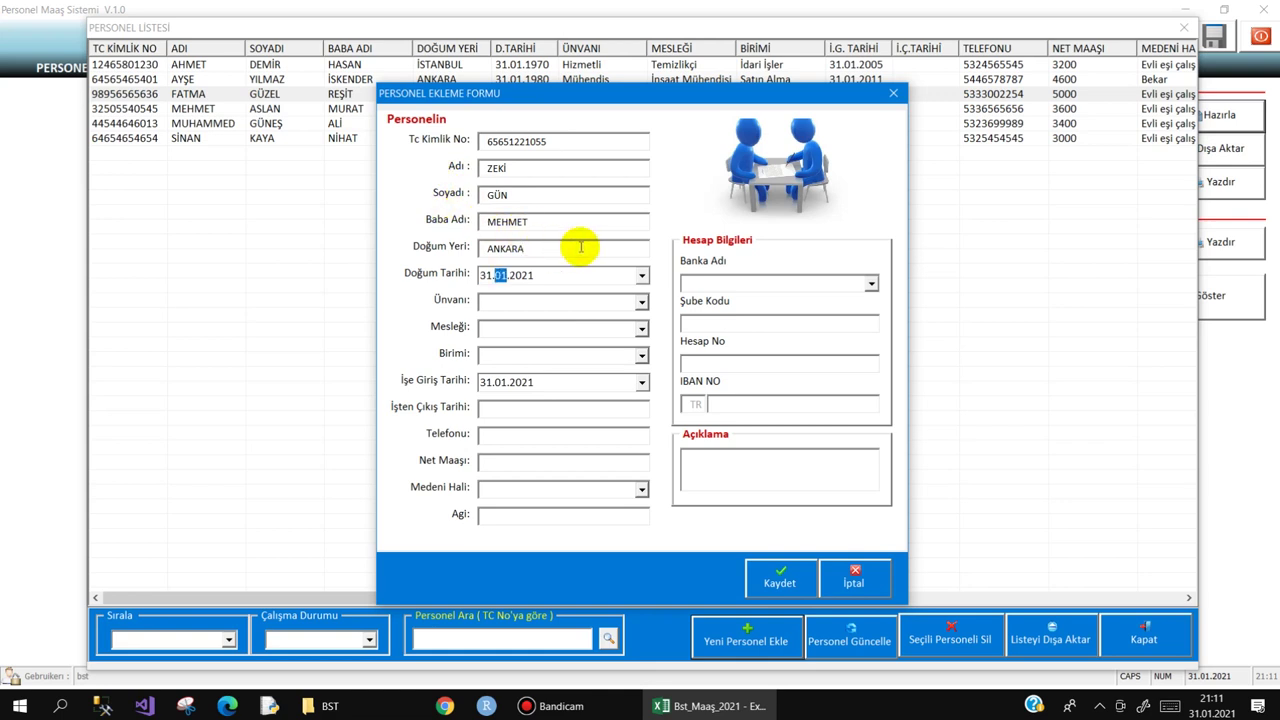
key(Right)
key(Down)
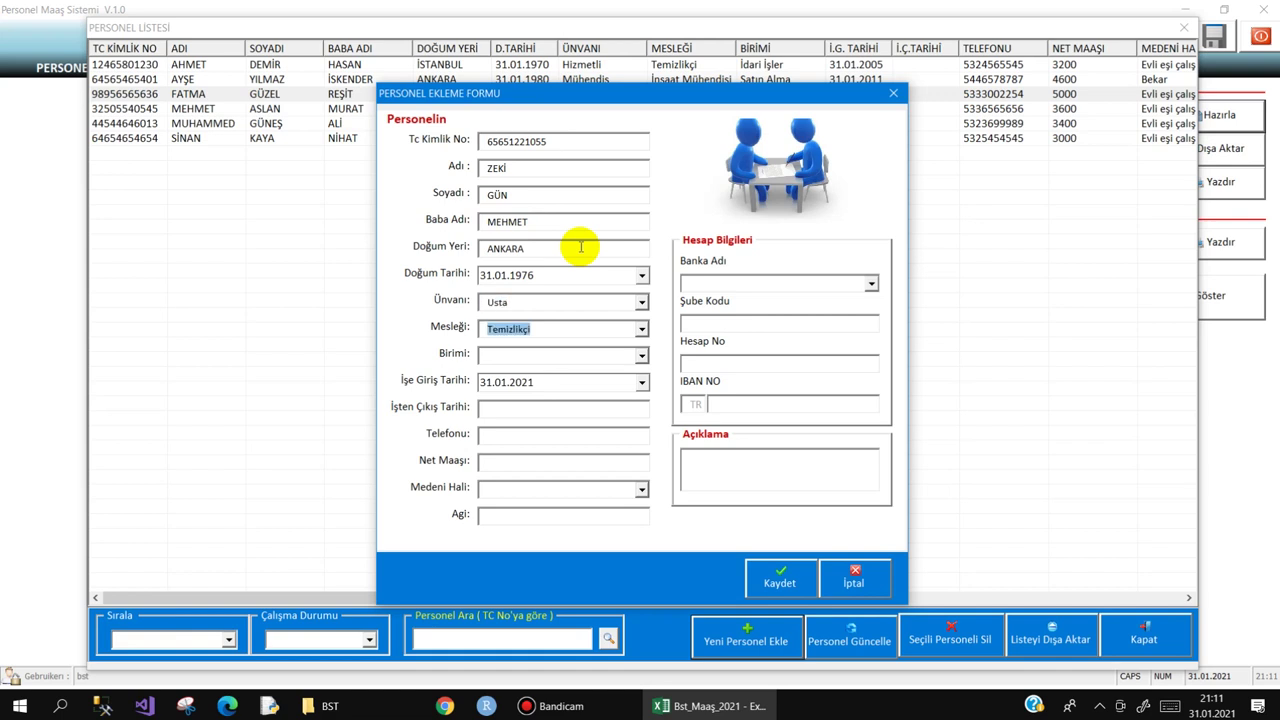
key(Tab)
key(Down)
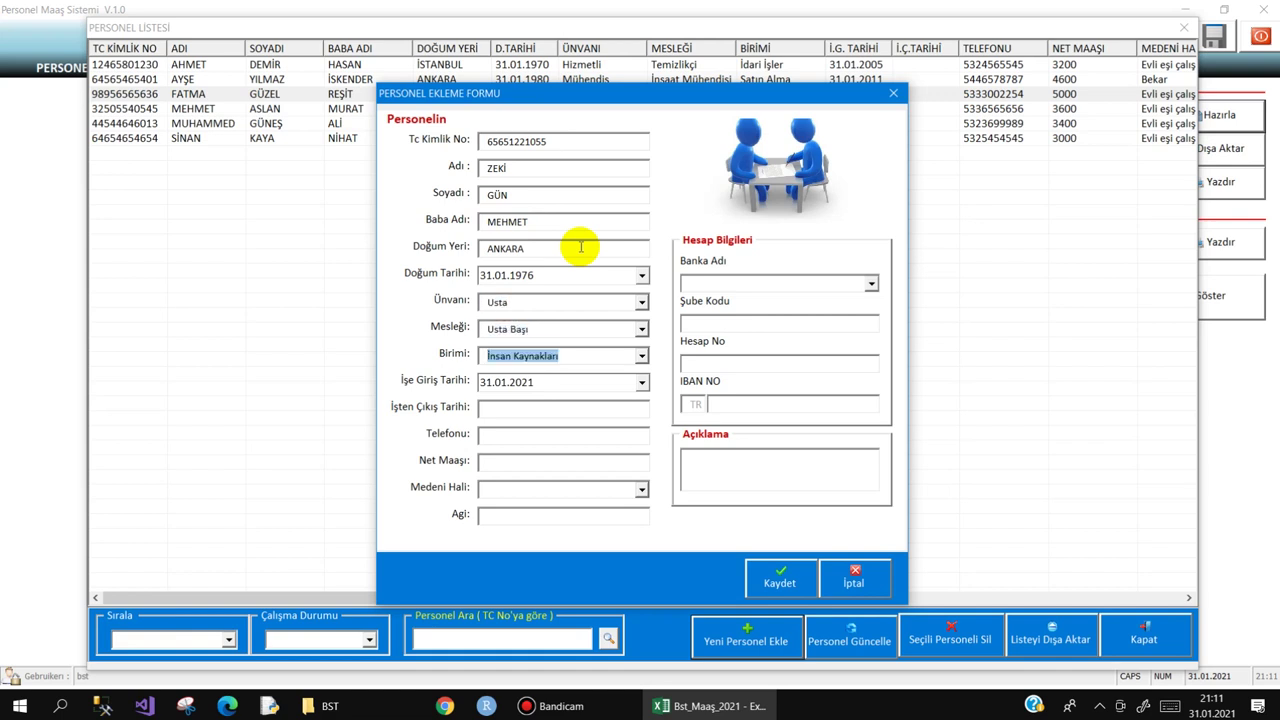
key(Down)
key(Tab)
key(Right)
key(Right)
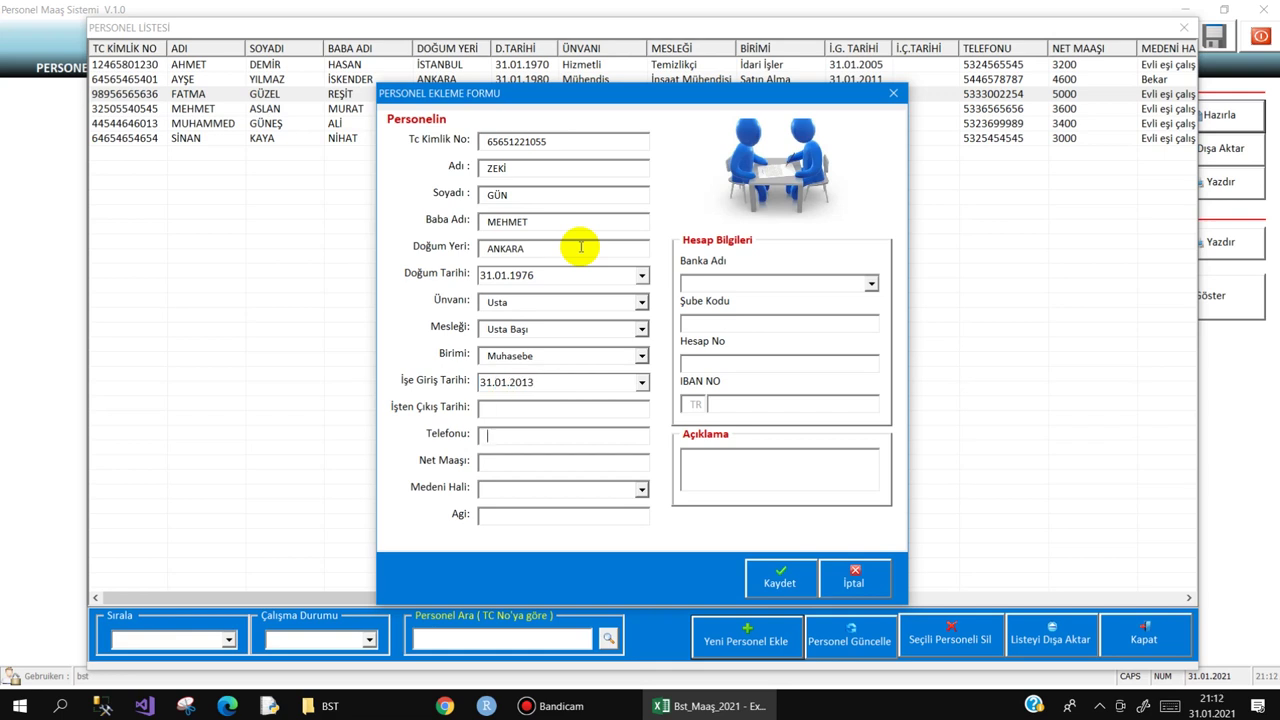
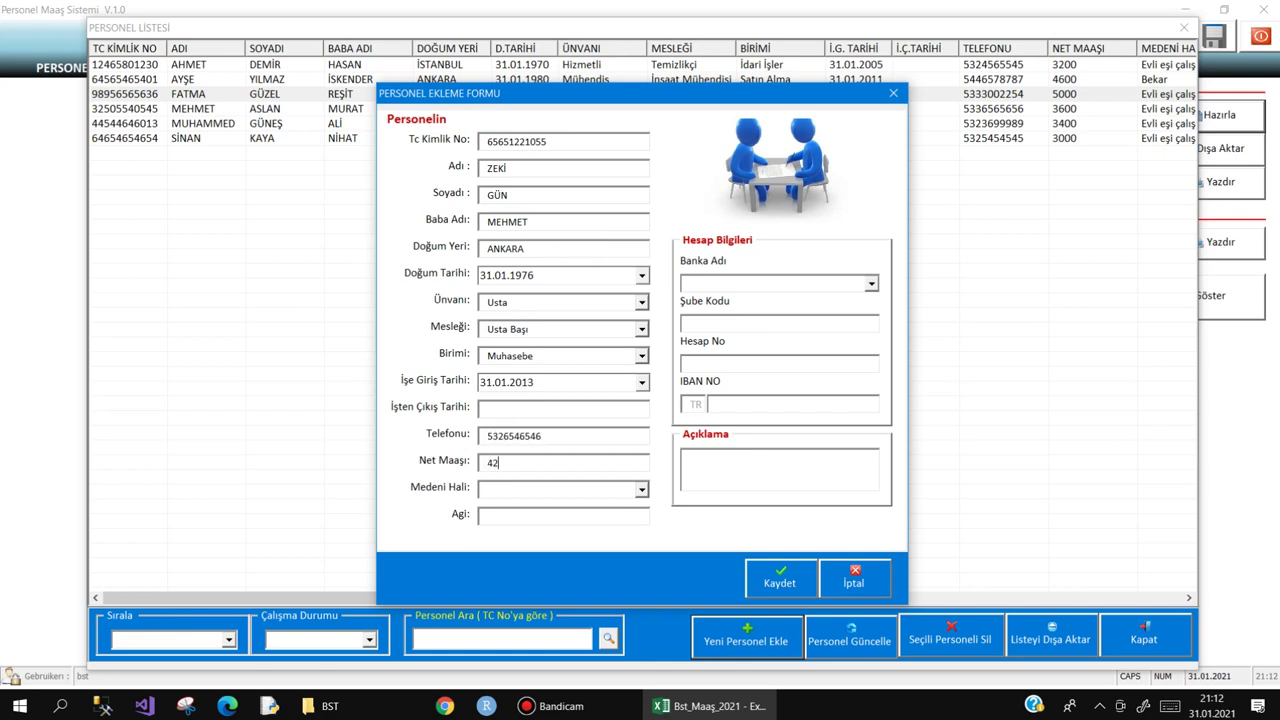
key(Down)
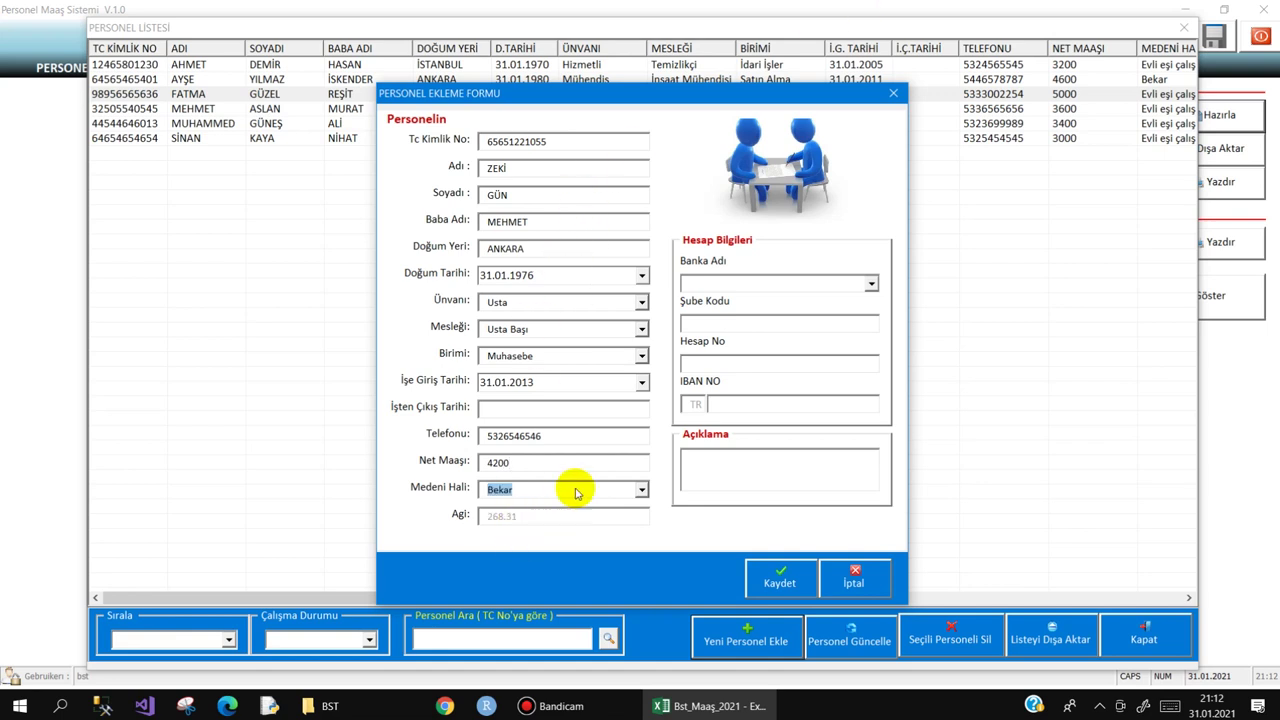
- Choose Ziraat Bankası, enter the bank account number, and save the new employee
click(773, 287)
click(751, 318)
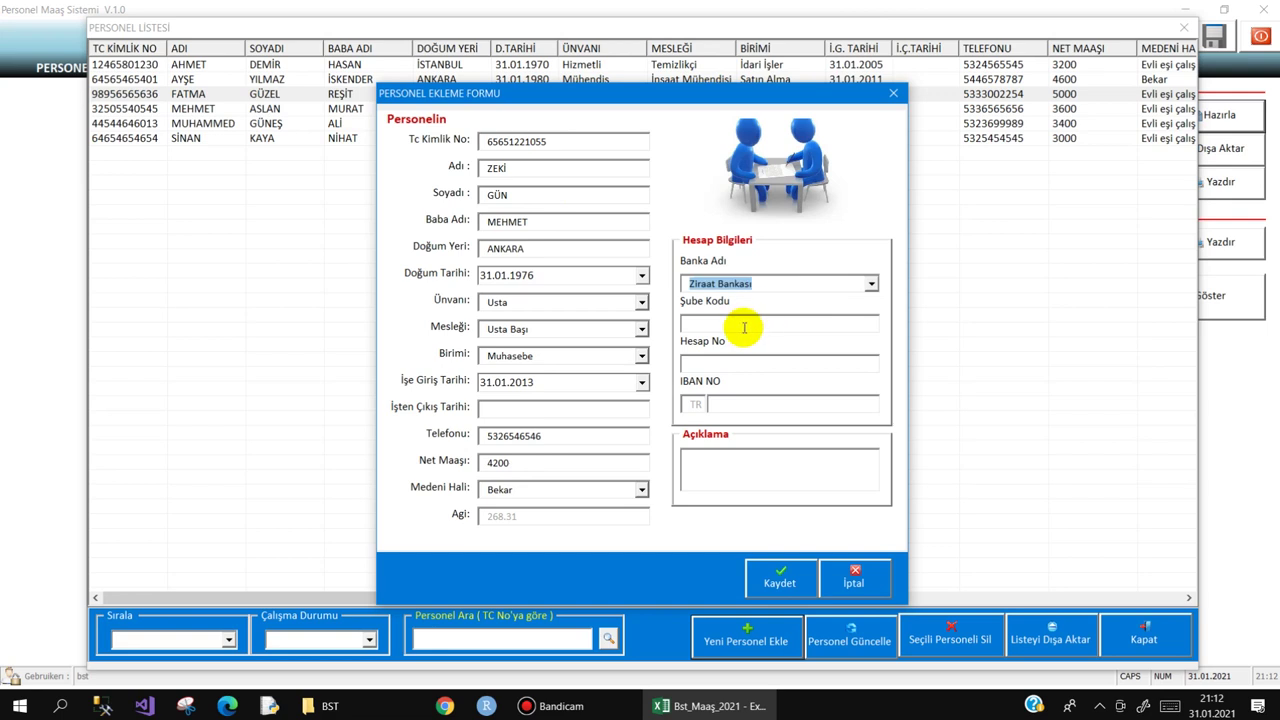
click(745, 323)
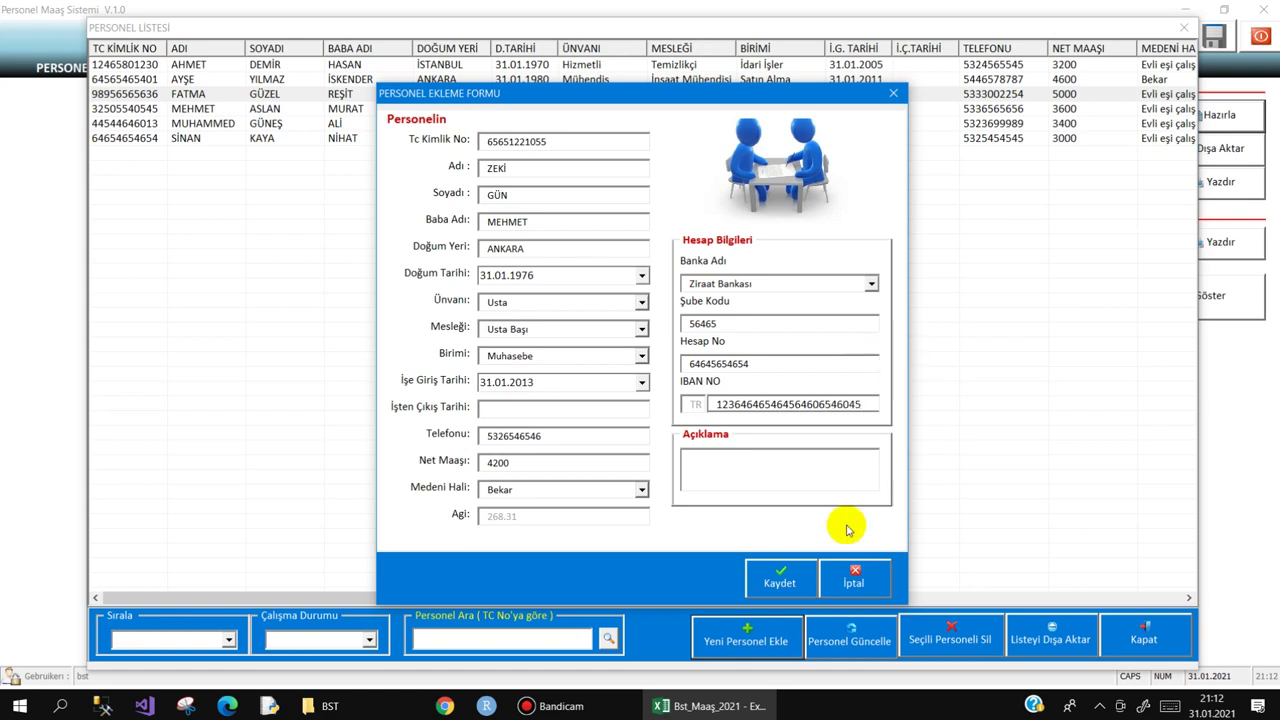
click(777, 578)
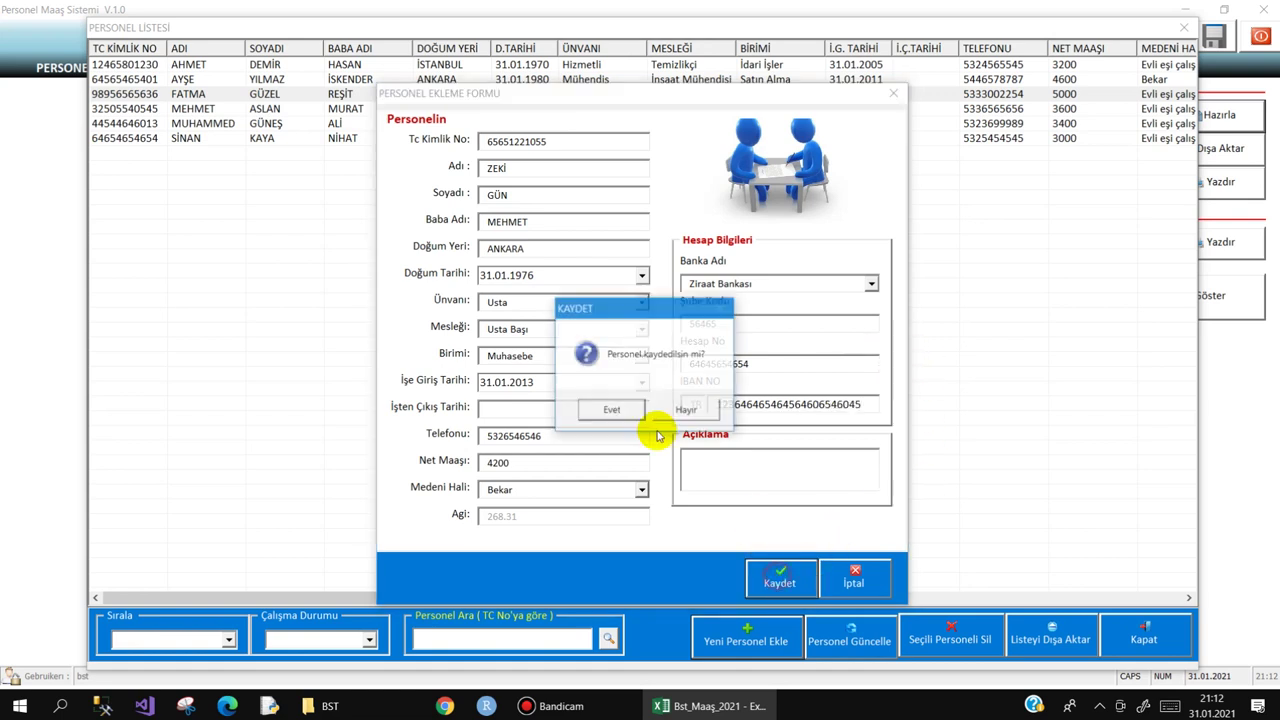
click(612, 412)
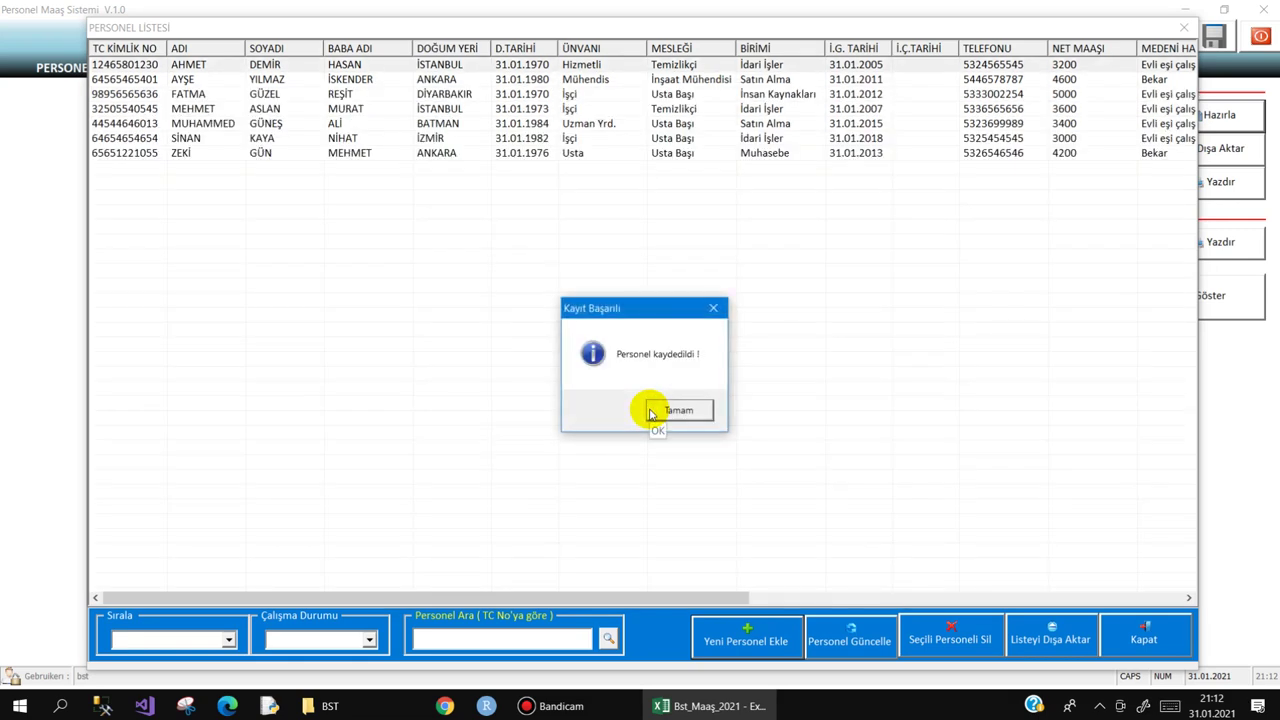
- Close the list, check the new employee's 130-day row in Yıllık İzin İşlemleri, then reopen Personel Listesi
click(697, 410)
click(1188, 645)
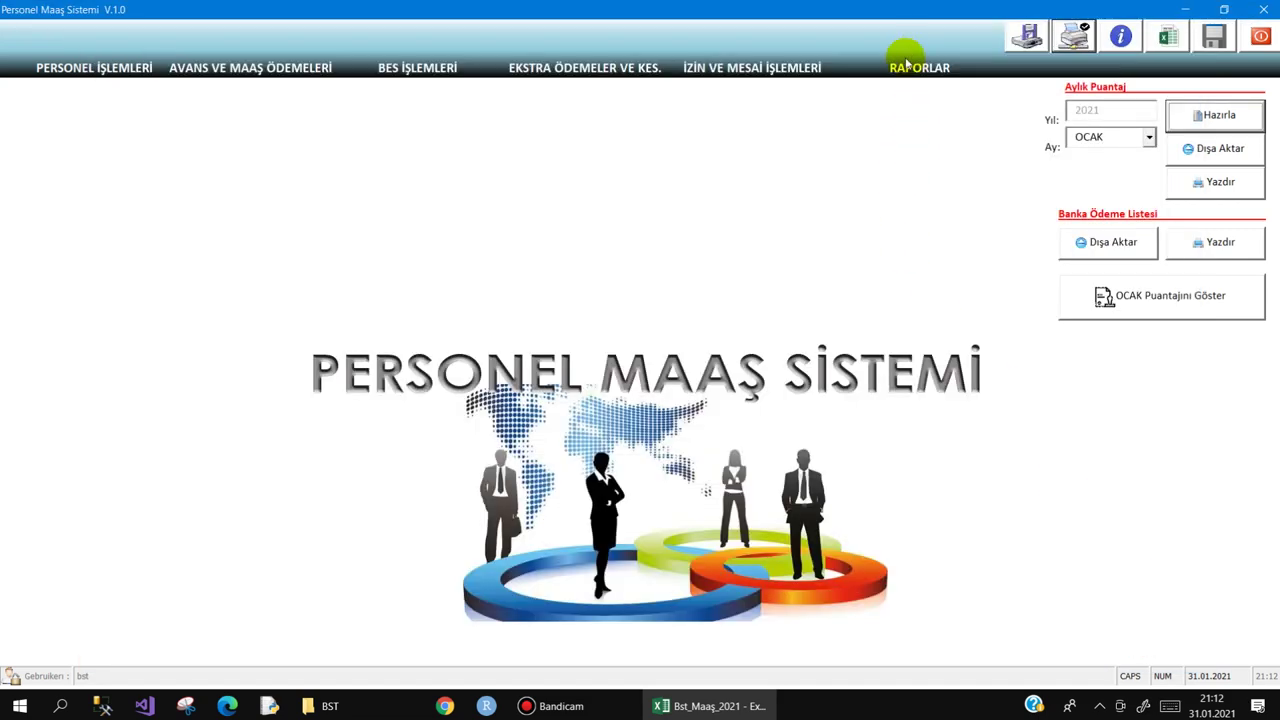
click(748, 64)
click(753, 146)
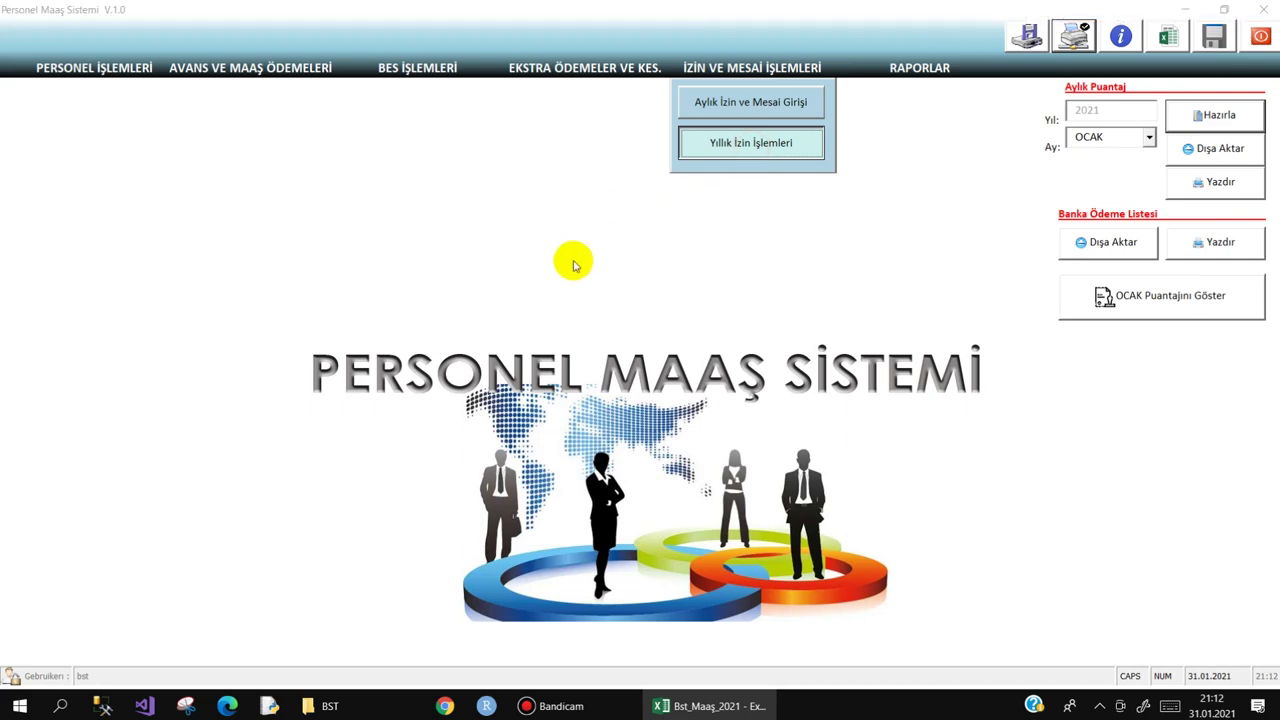
click(323, 160)
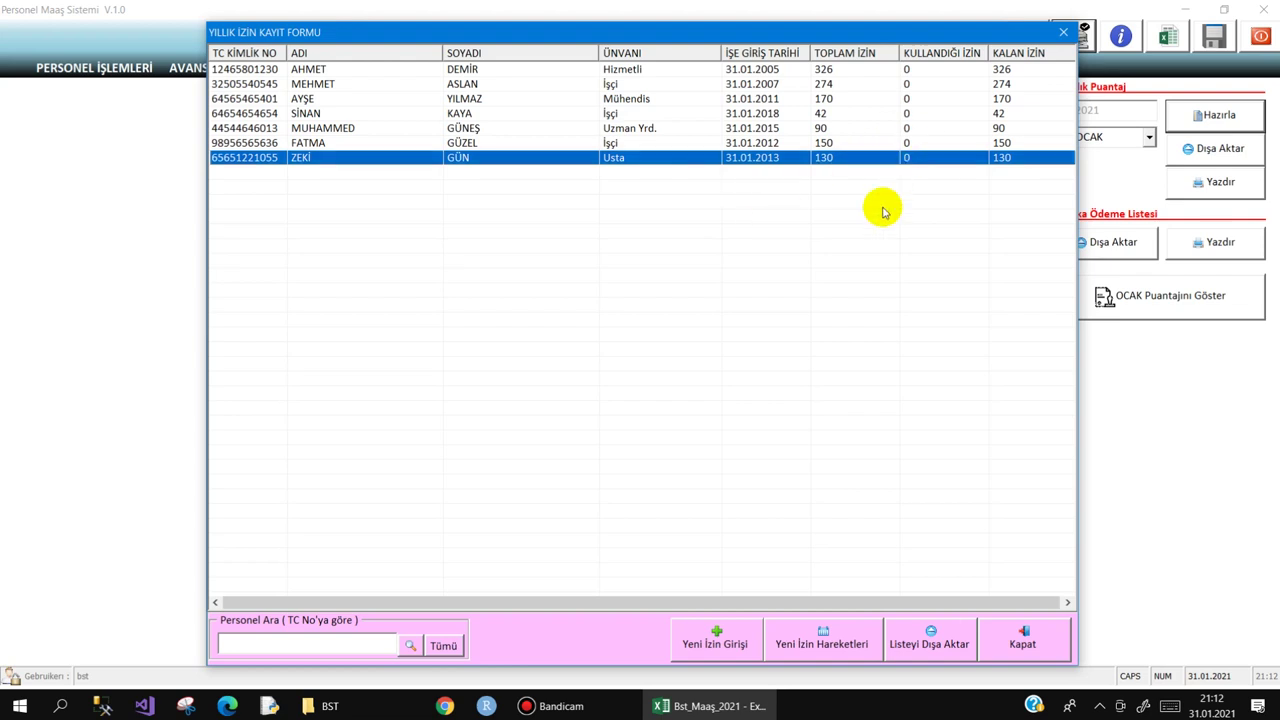
click(1016, 637)
click(76, 64)
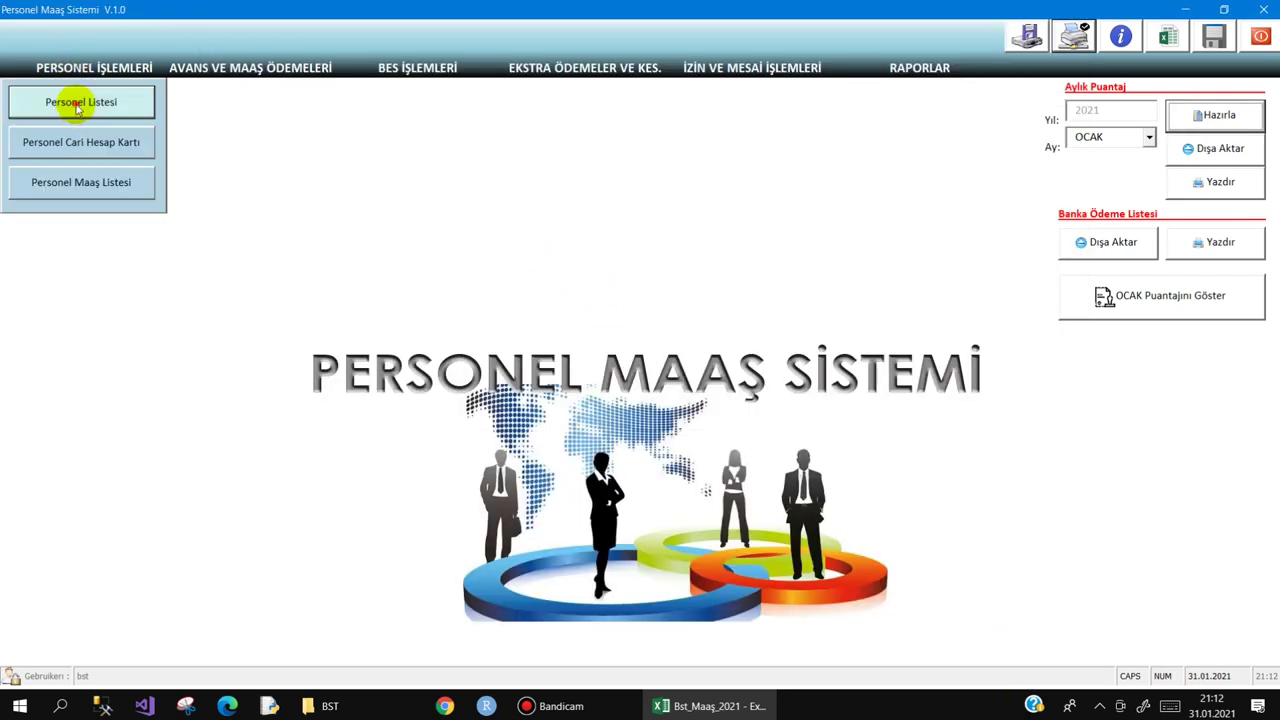
click(72, 102)
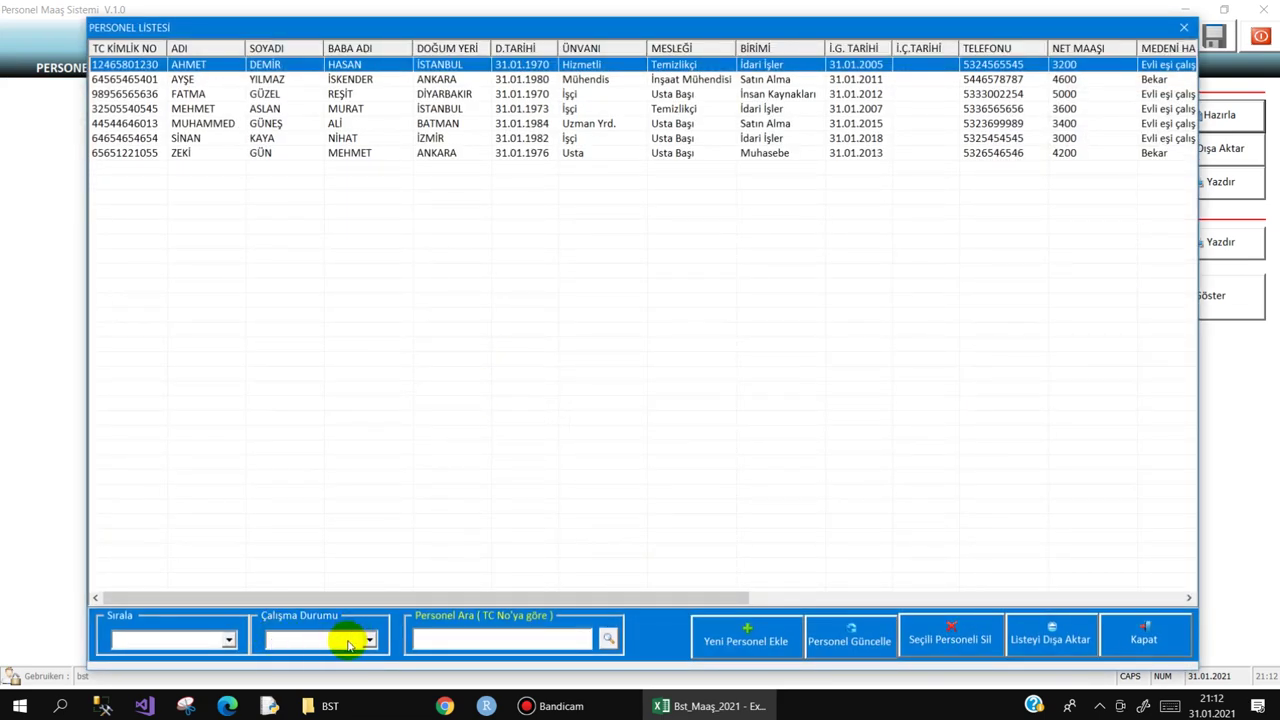
- Sort the personnel by BABA ADI, BİRİMİ, TC KİMLİK NO, and finally by ADI
click(228, 641)
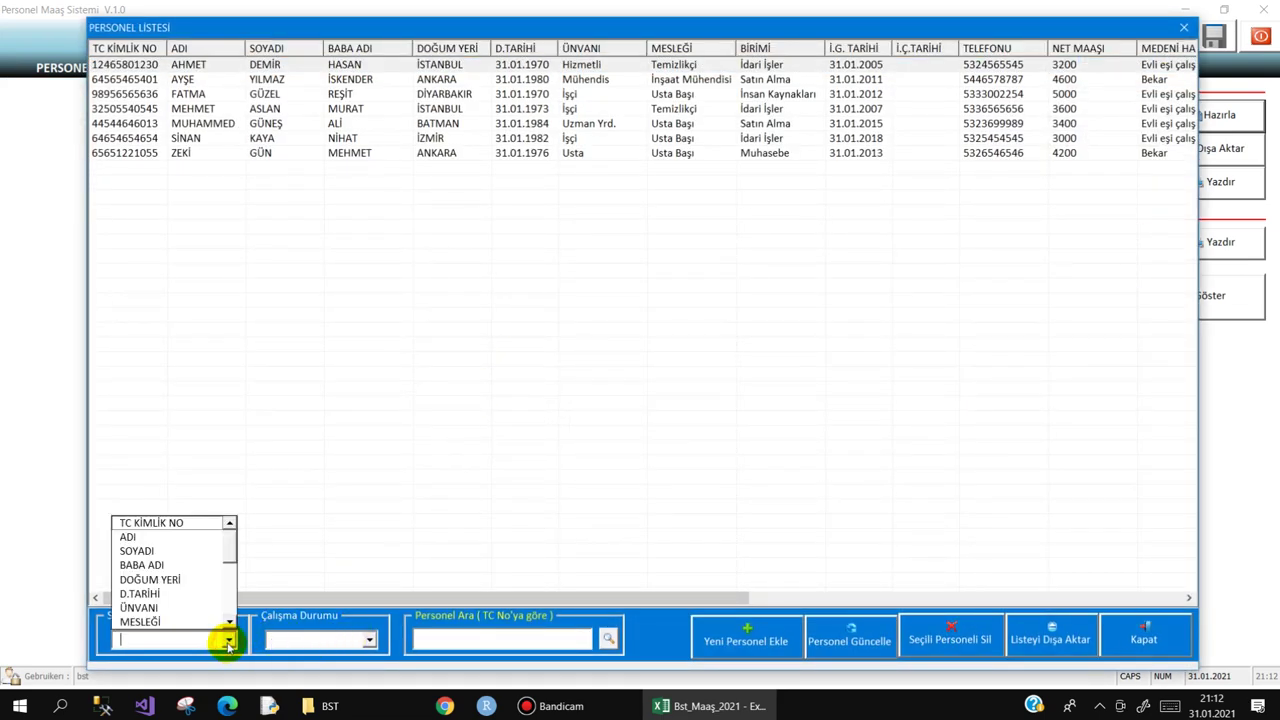
click(160, 565)
click(186, 636)
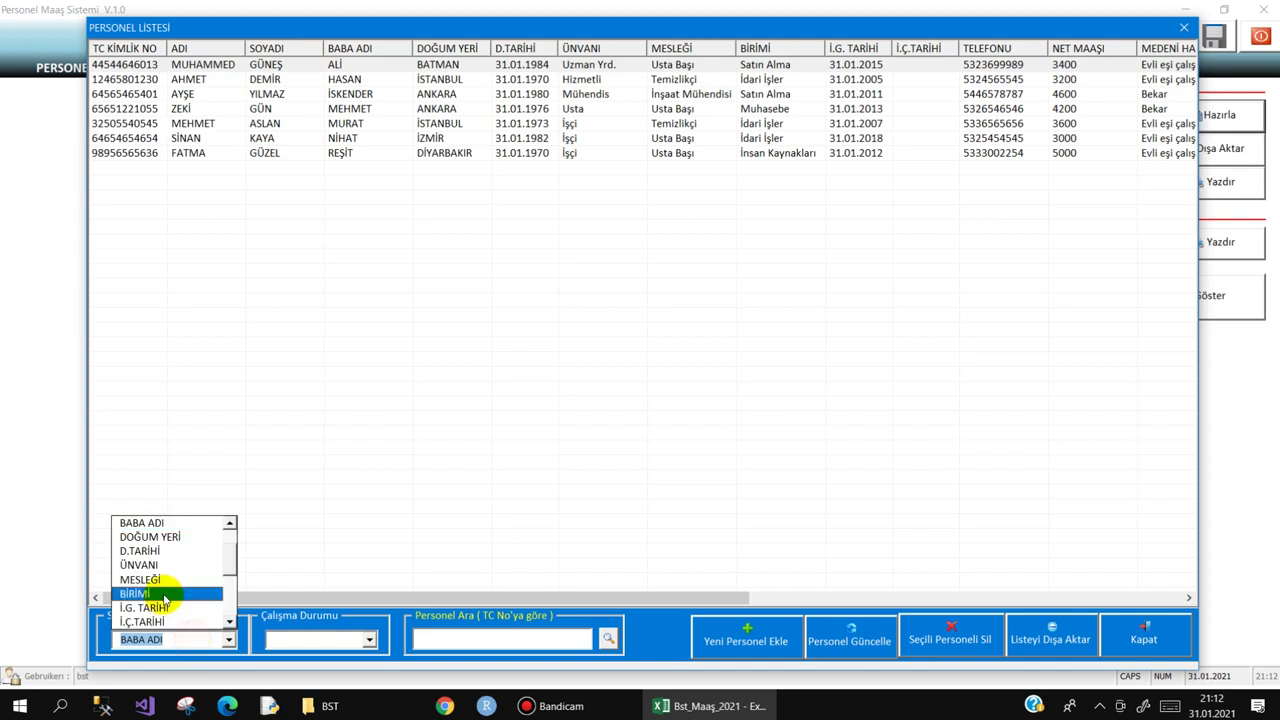
click(163, 595)
click(172, 639)
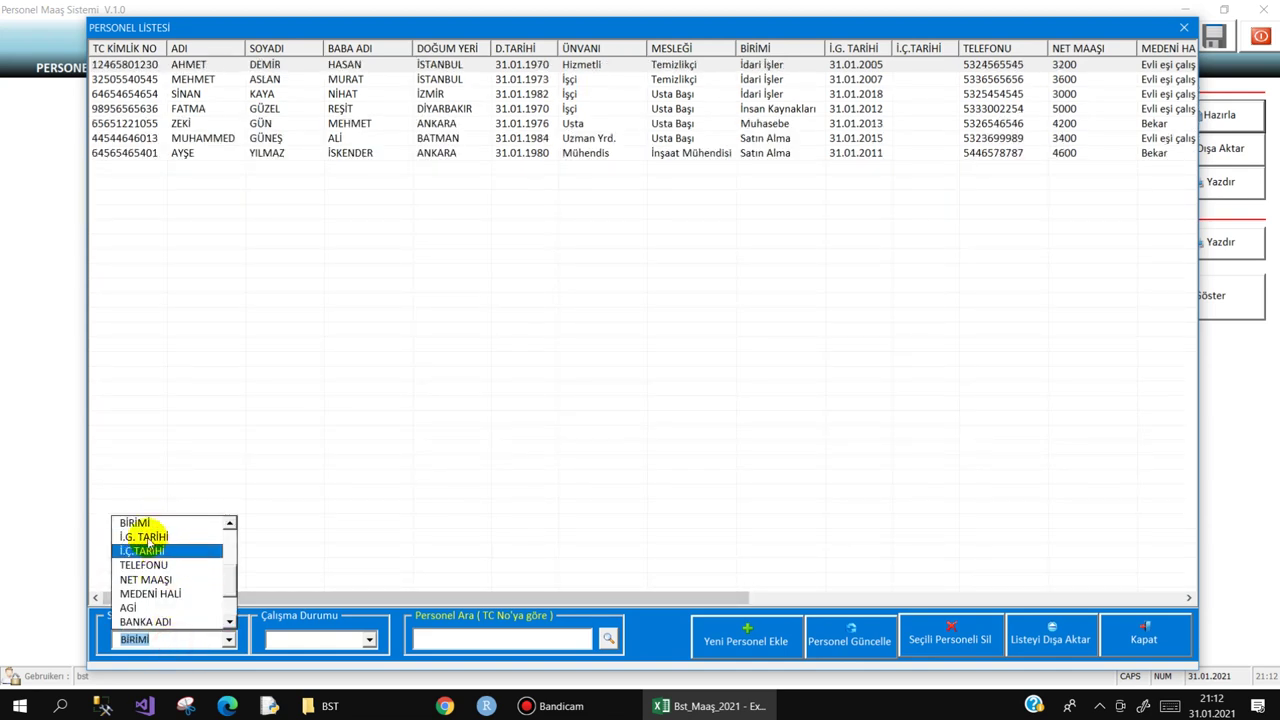
drag(231, 568, 231, 530)
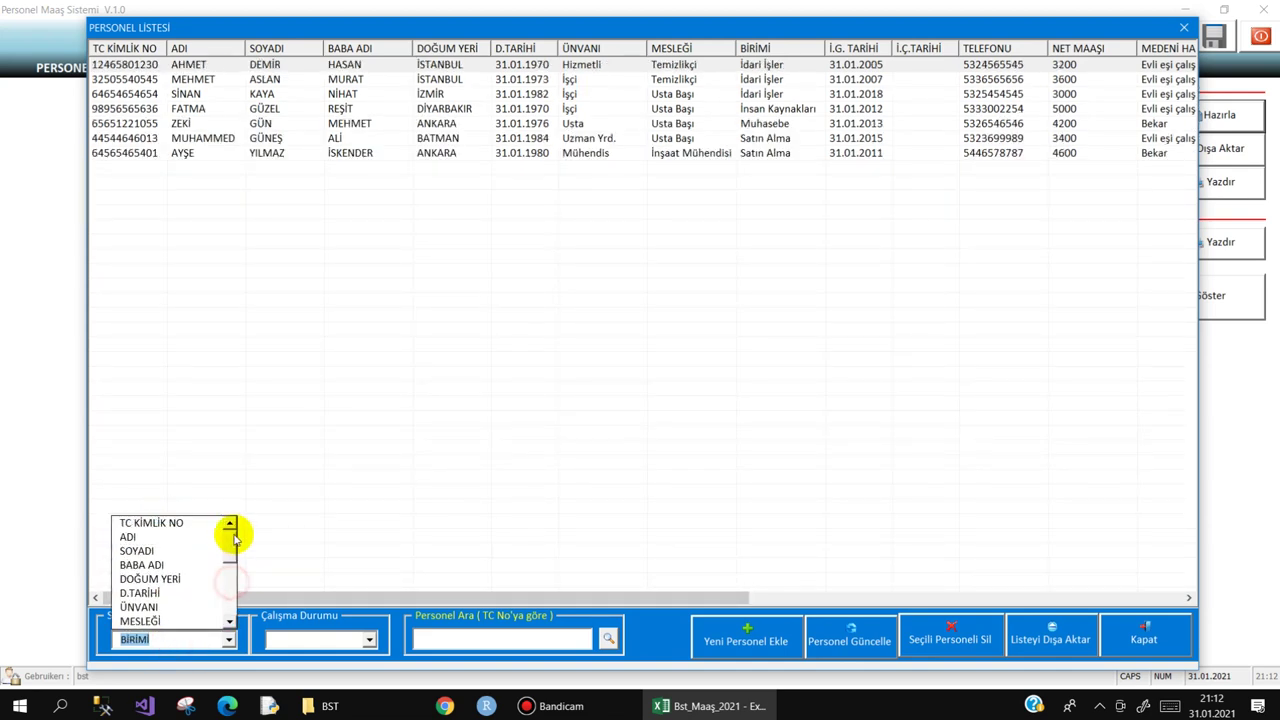
click(152, 524)
click(228, 638)
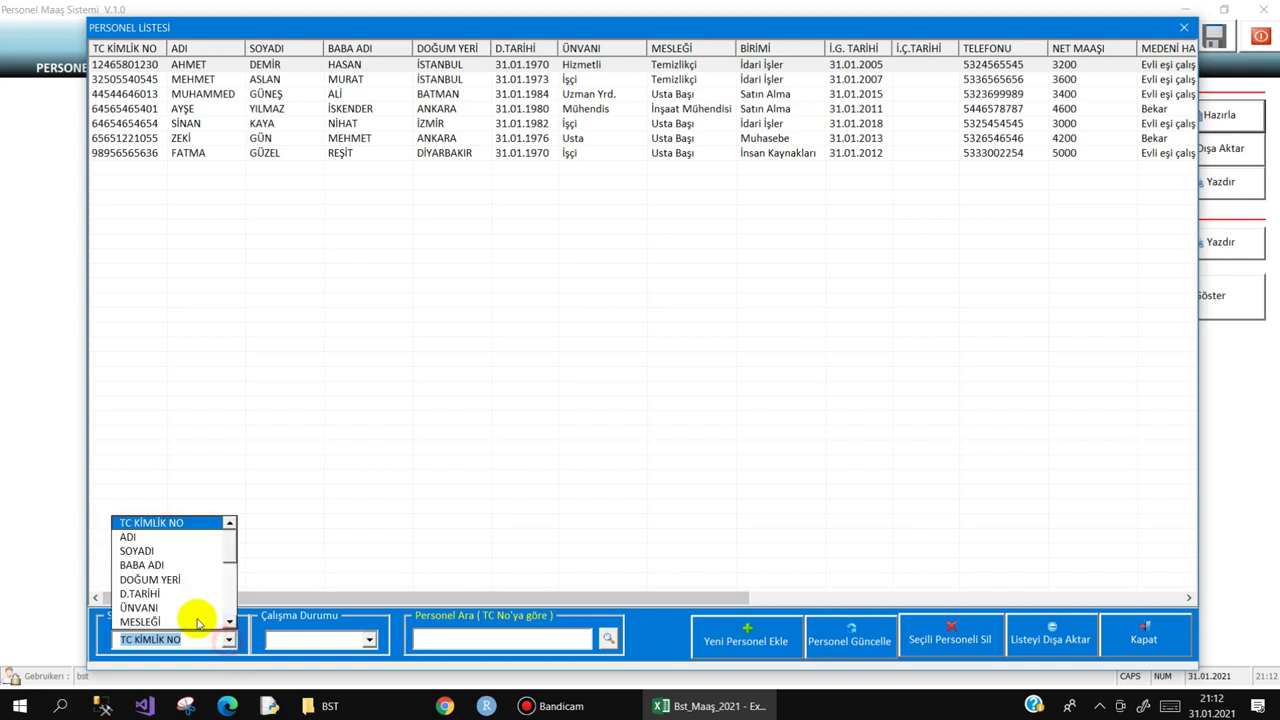
click(145, 537)
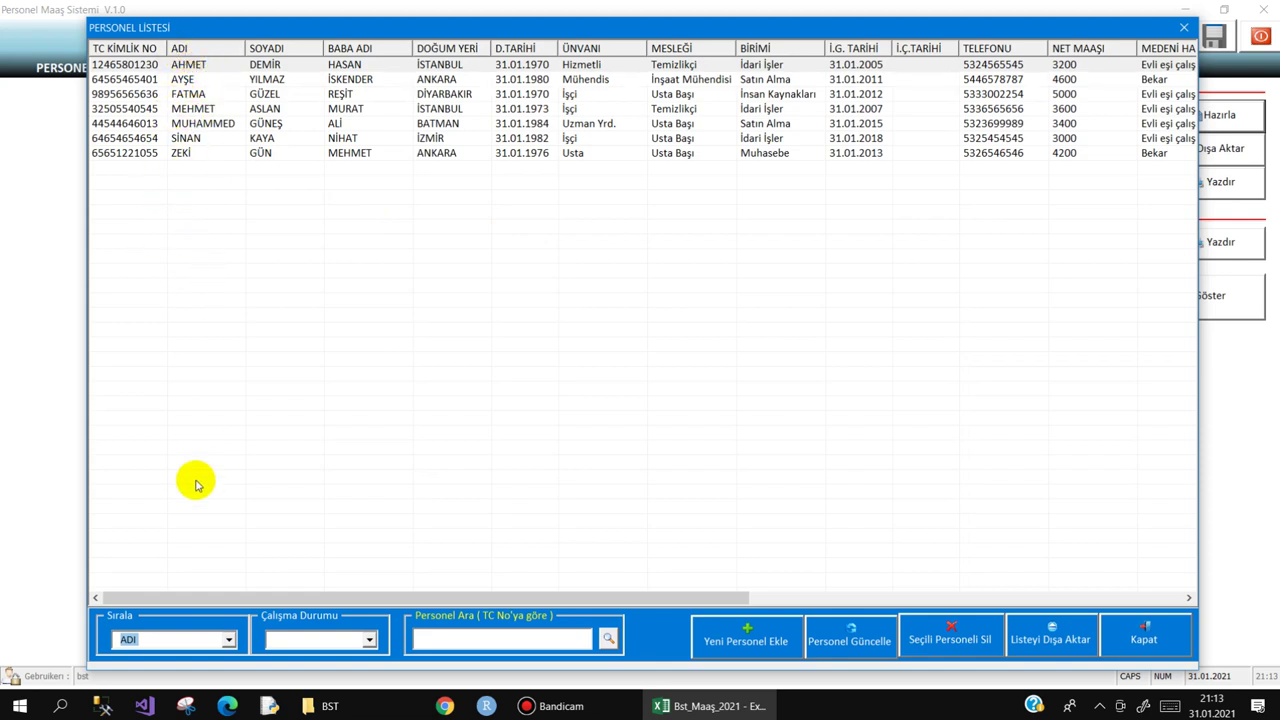
click(370, 641)
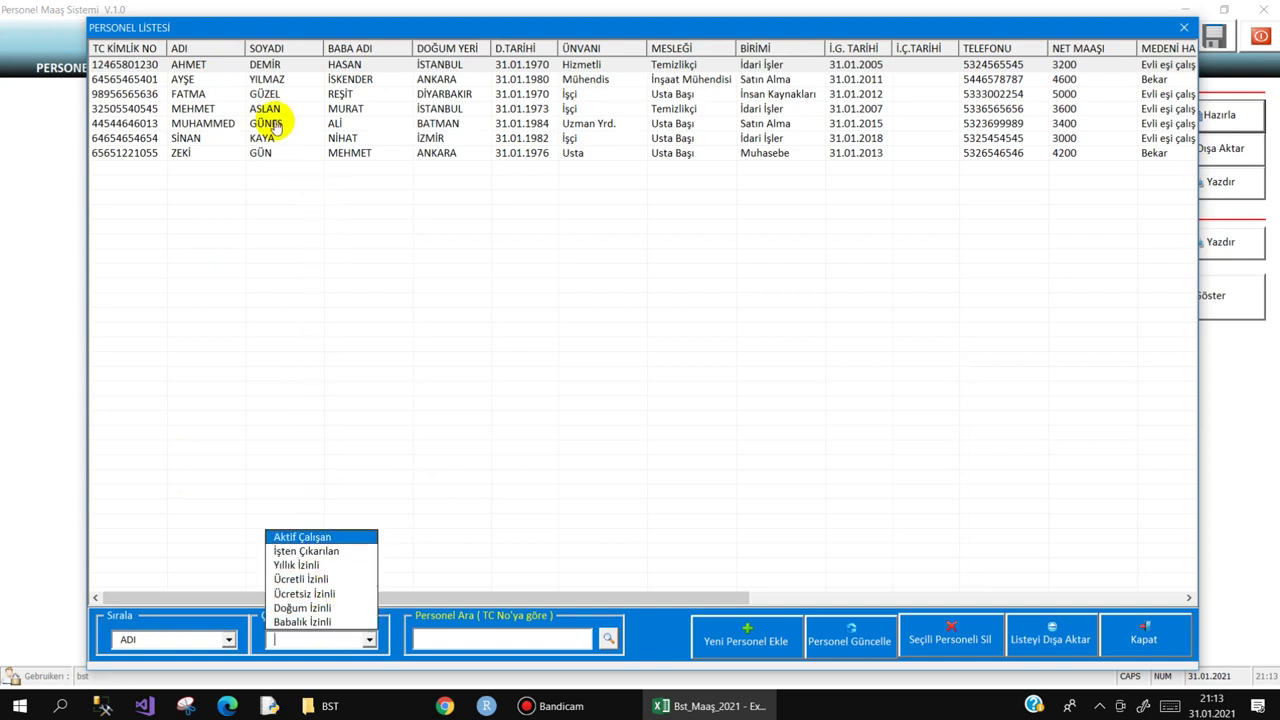
- Set the Muhasebe employee earning 4200 to Yıllık İzinli and save the update
click(534, 300)
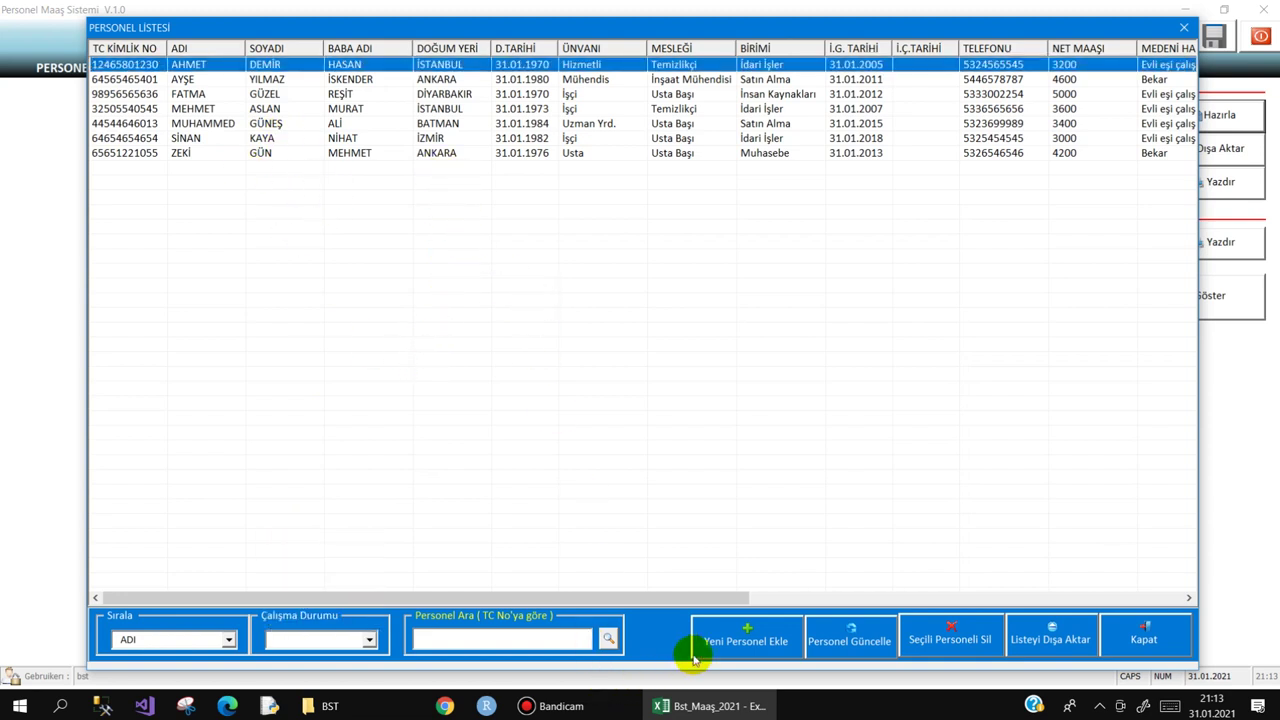
click(315, 152)
click(830, 636)
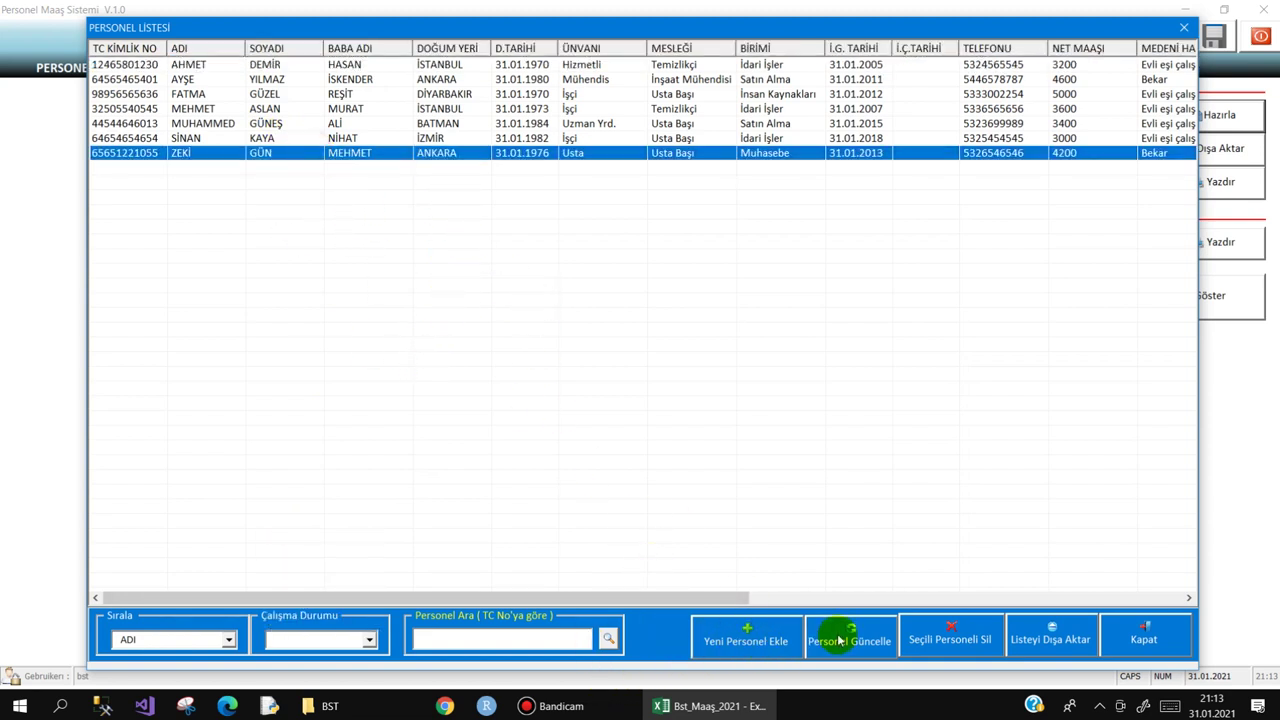
click(881, 523)
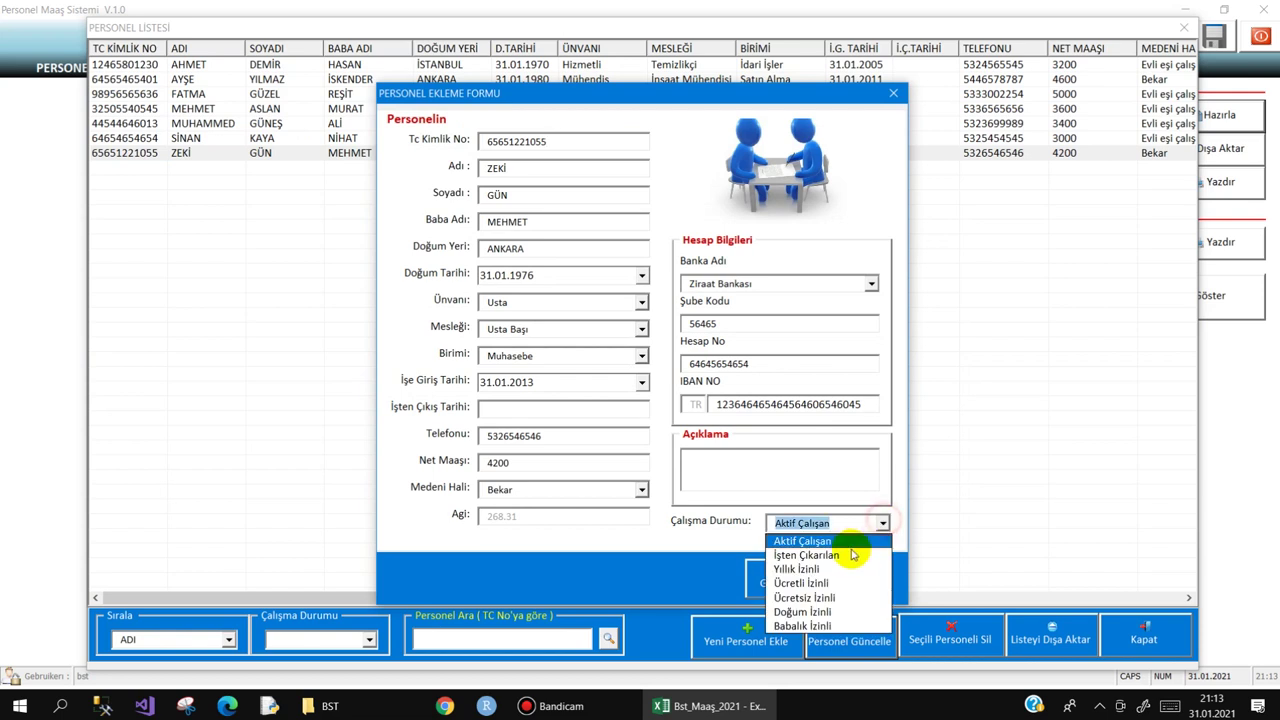
click(800, 569)
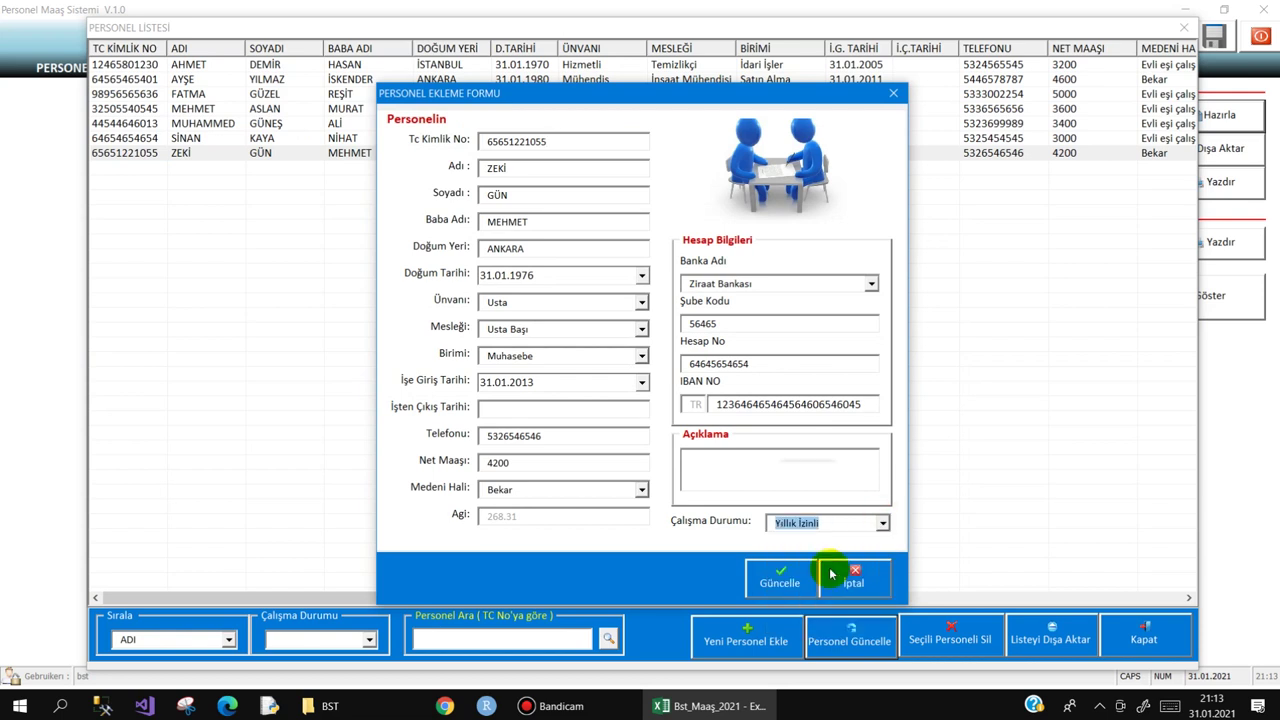
click(776, 578)
click(612, 410)
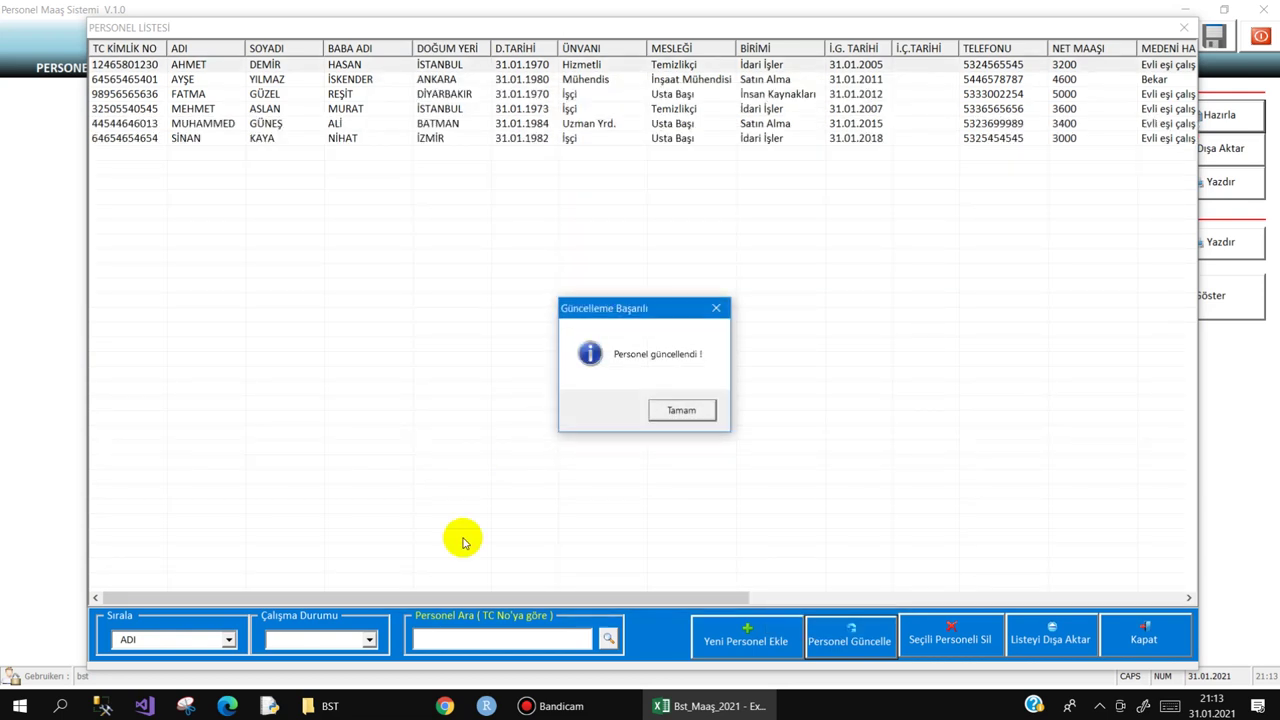
click(670, 409)
- Filter to the employee on annual leave and change the status back to Aktif Çalışan
click(369, 640)
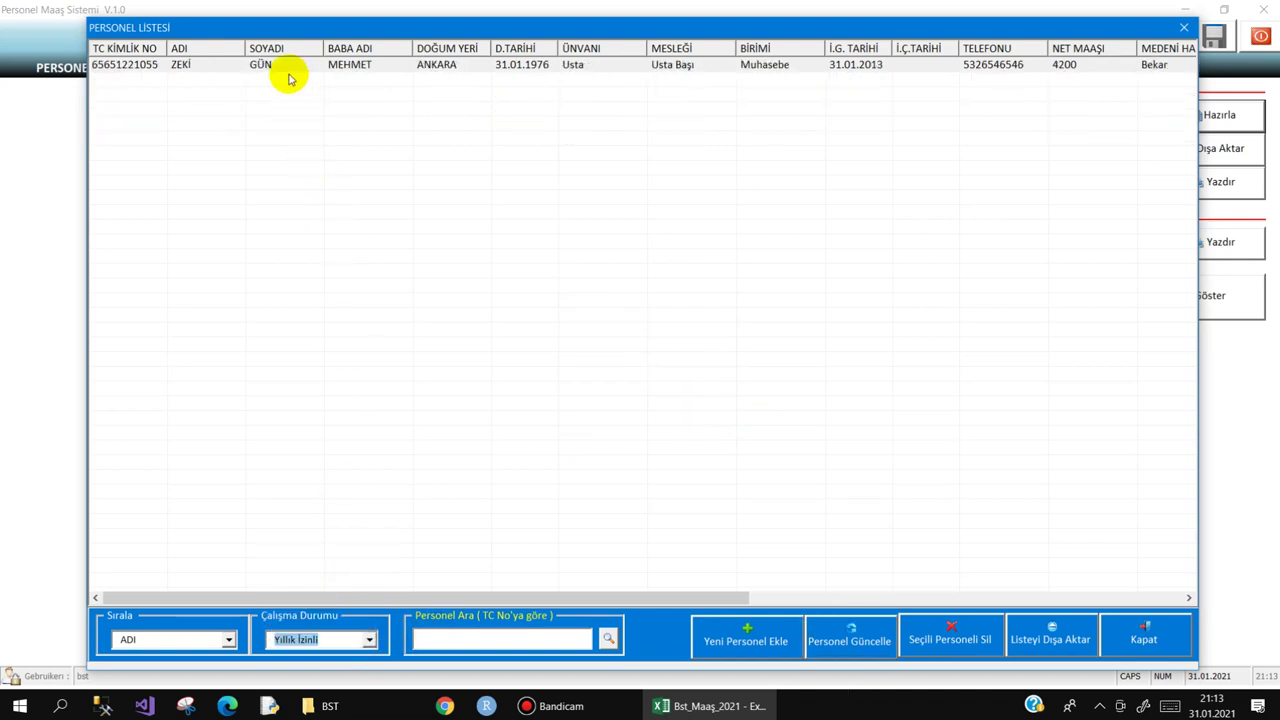
click(288, 68)
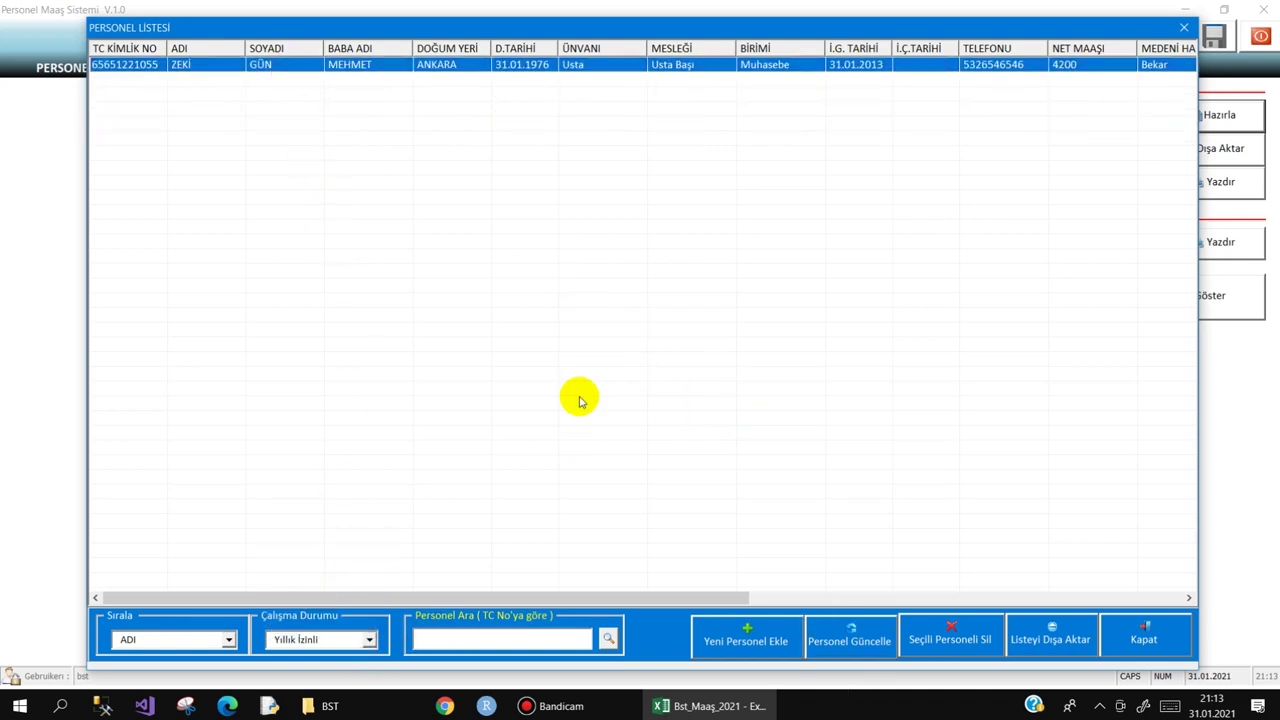
click(849, 640)
click(840, 524)
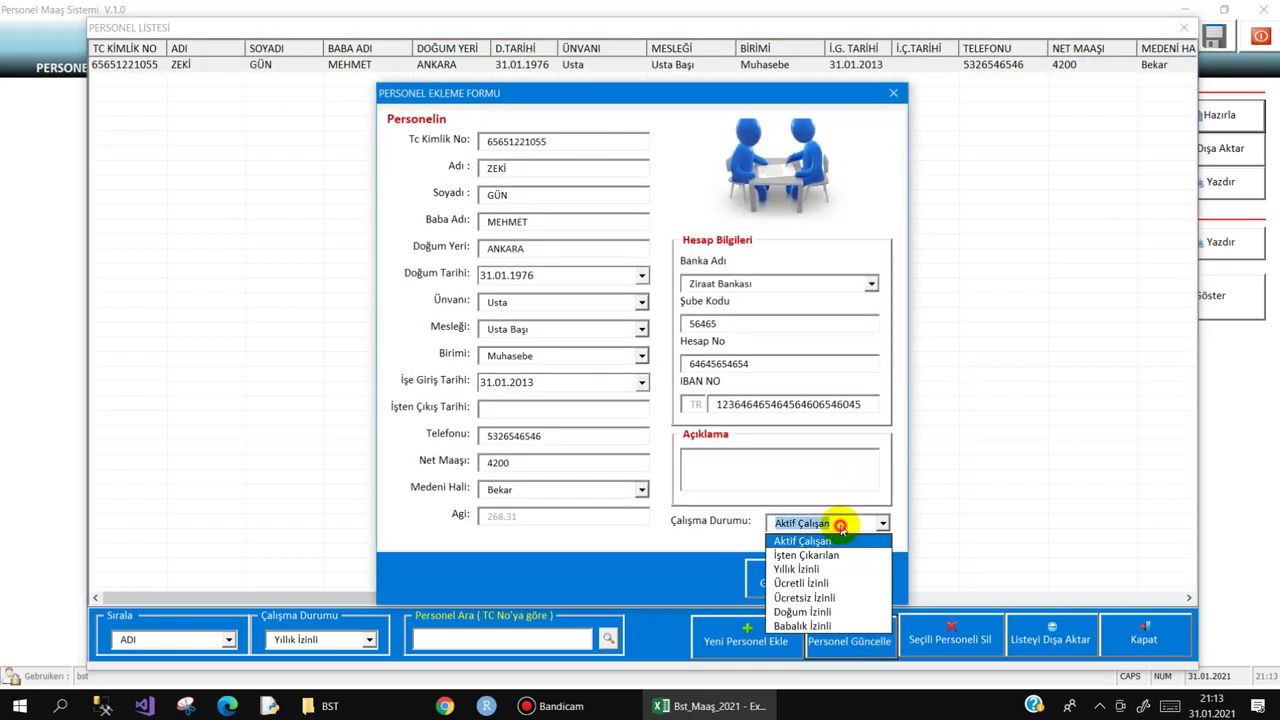
click(822, 542)
click(776, 575)
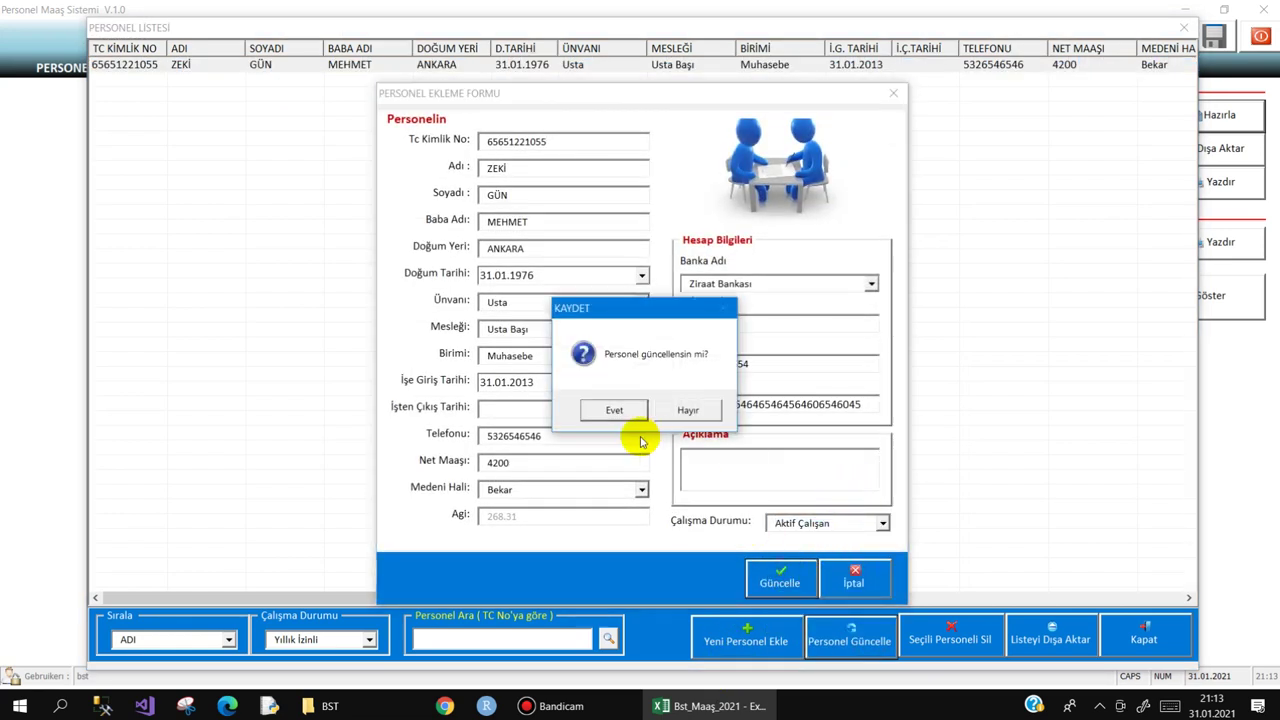
click(612, 410)
click(645, 410)
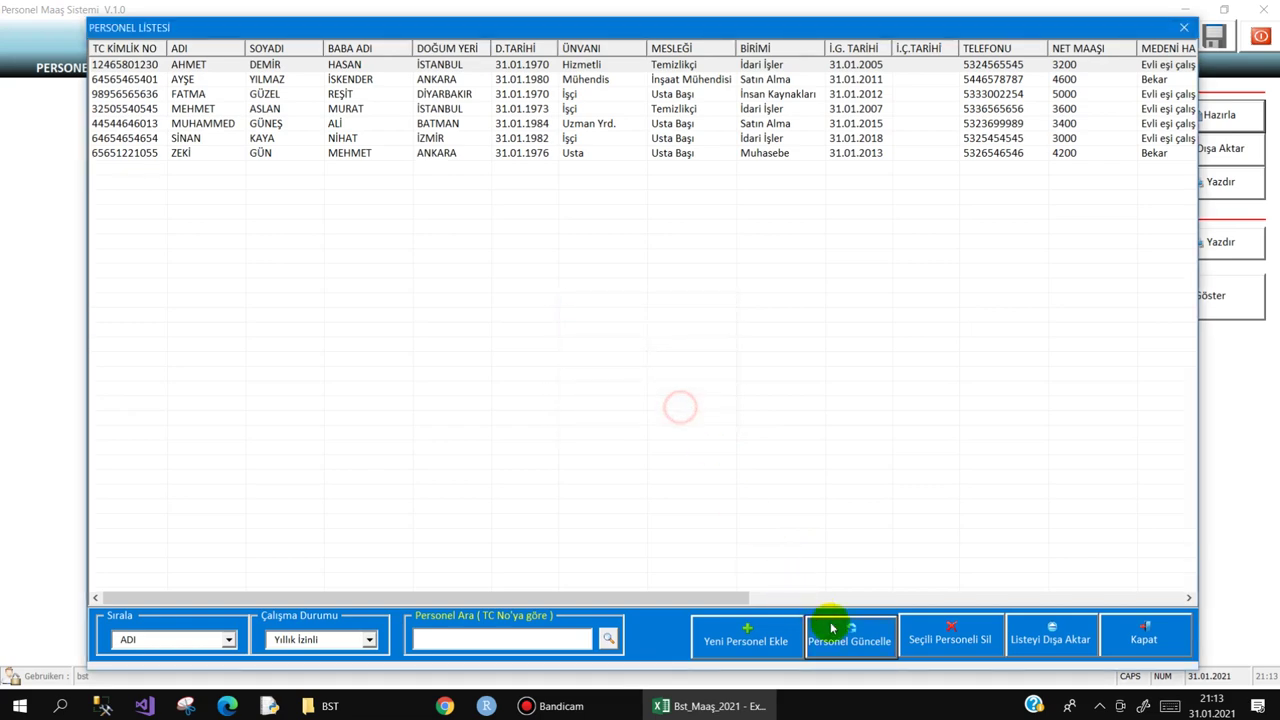
- Set the İzmir-born worker earning 3000 to İşten Çıkarılan and save the update
click(250, 138)
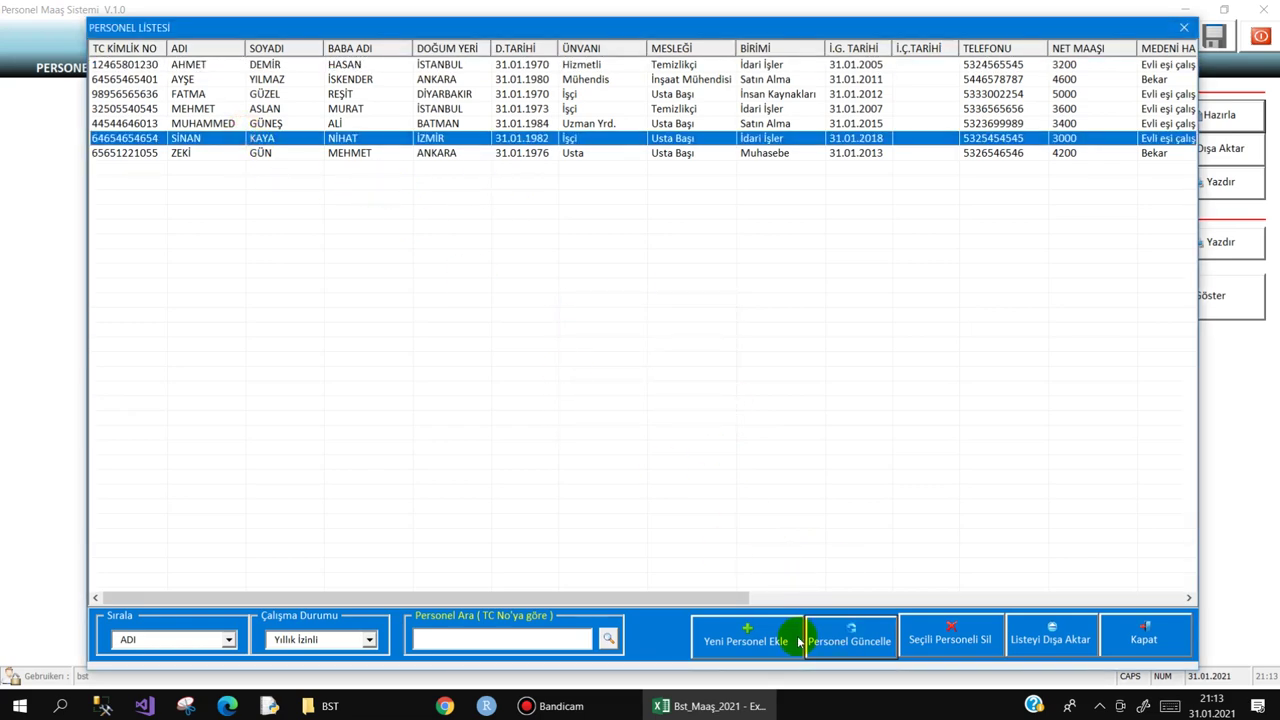
click(827, 628)
click(845, 523)
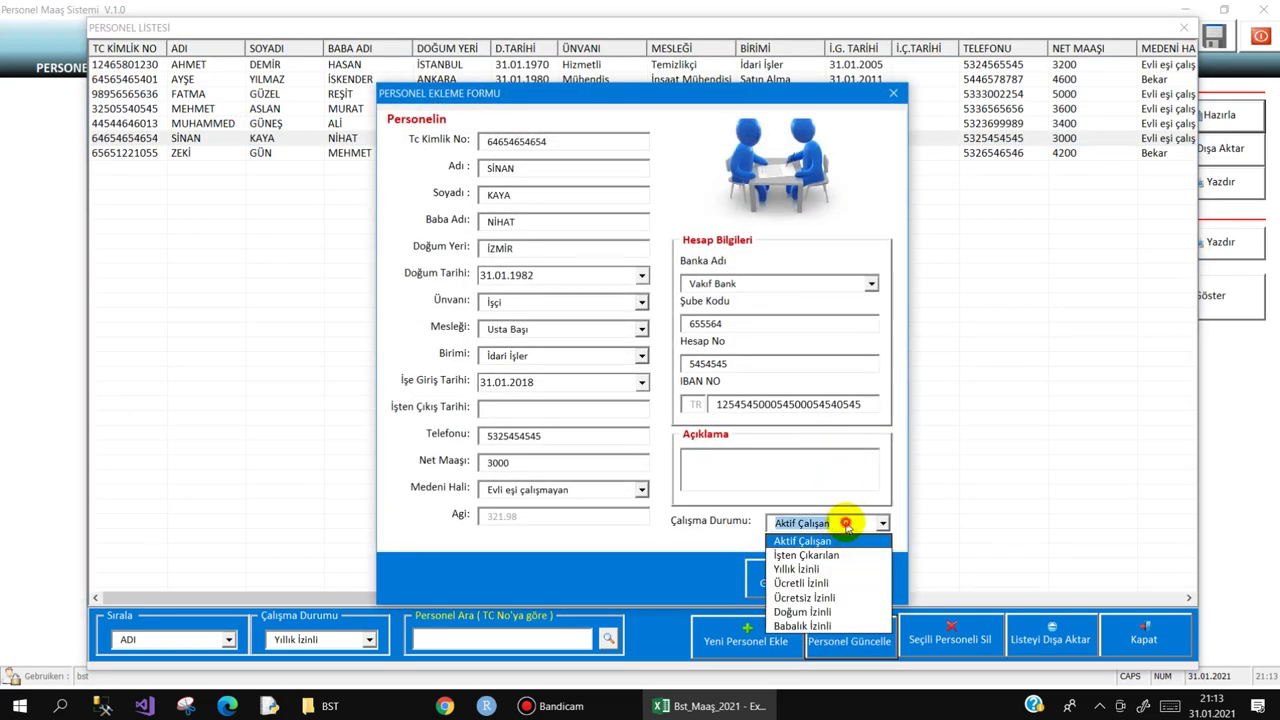
click(815, 555)
click(772, 575)
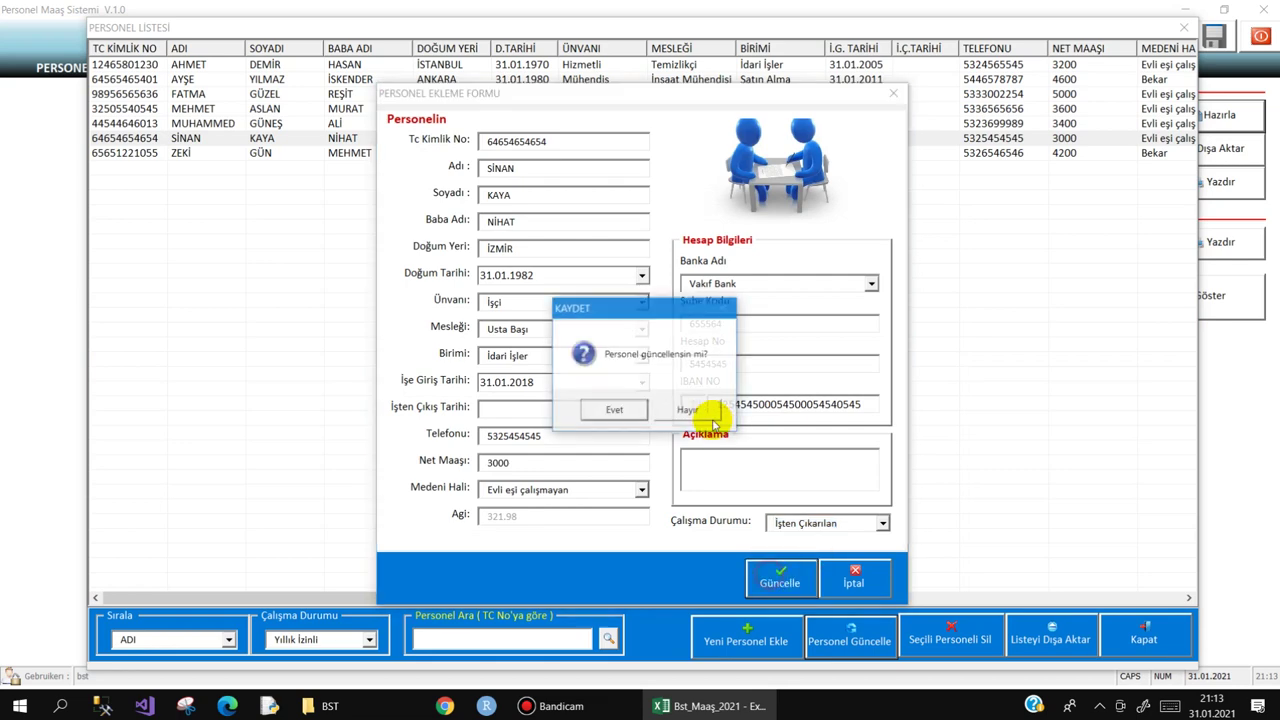
click(620, 406)
click(683, 410)
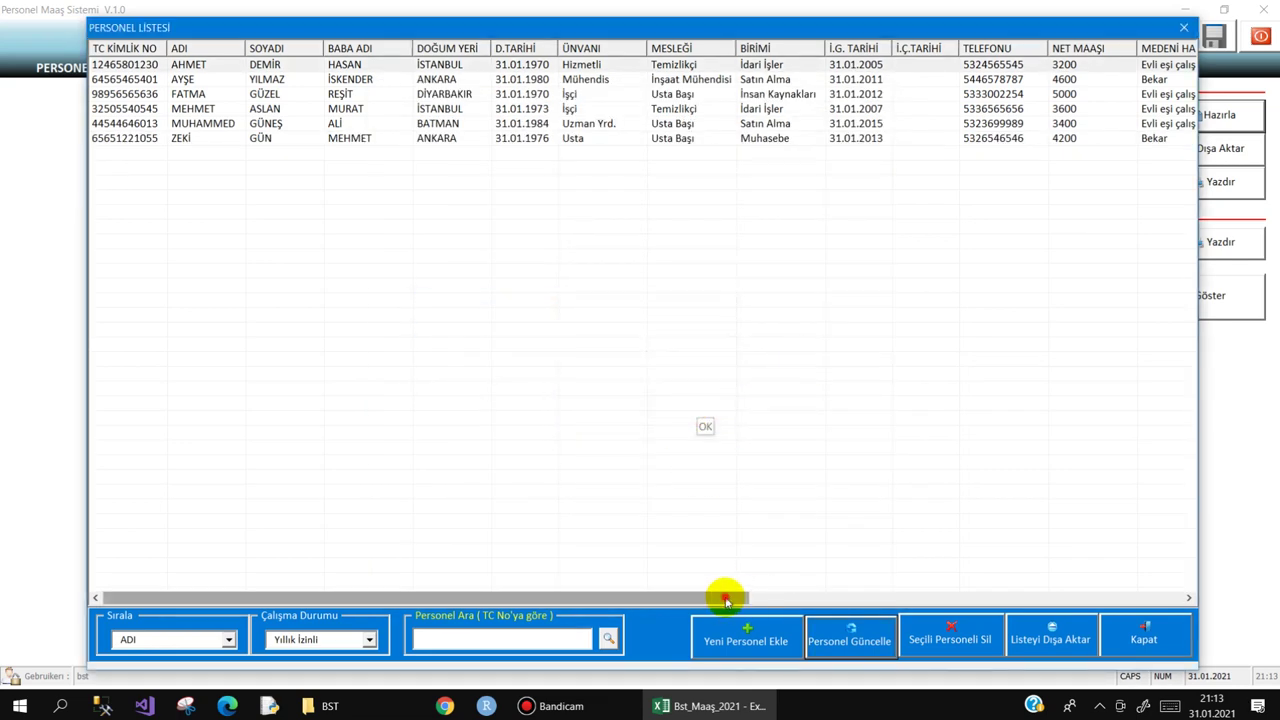
mouse_move(729, 597)
mouse_down()
mouse_move(1163, 605)
mouse_move(543, 600)
mouse_up()
click(1188, 597)
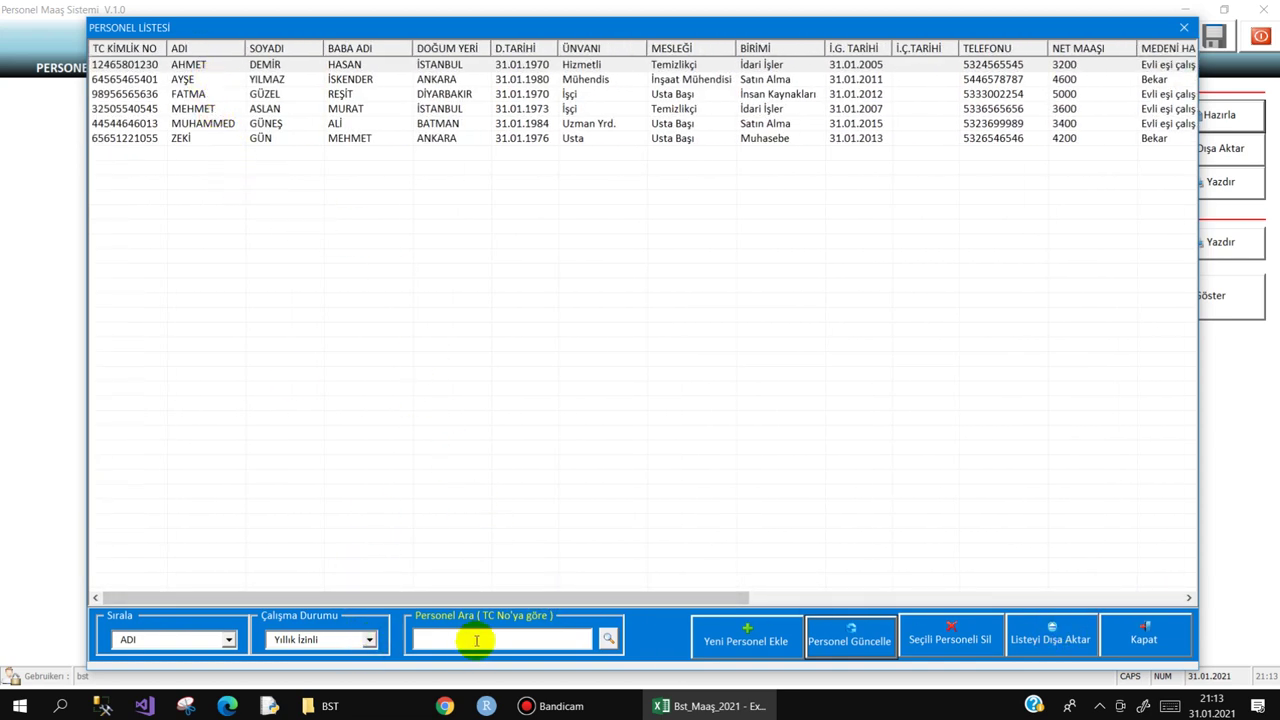
- Filter to İşten Çıkarılan and save the dismissed worker back as Aktif Çalışan
click(368, 639)
click(316, 551)
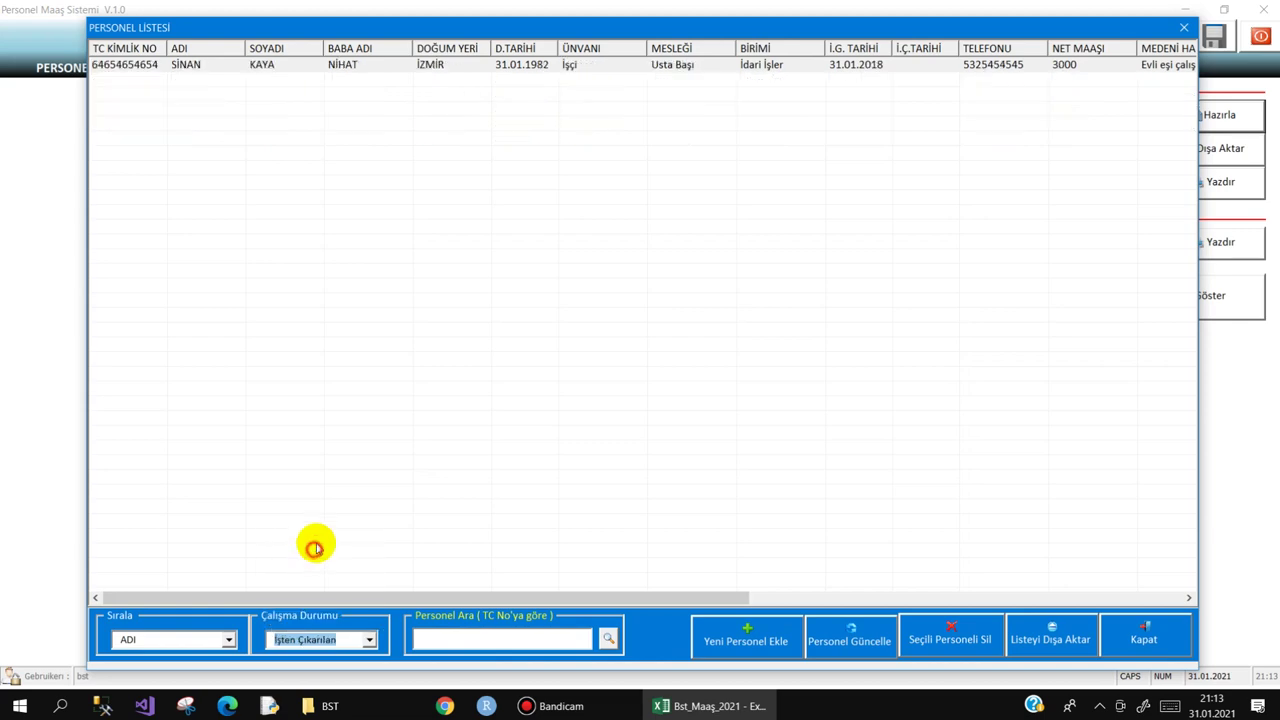
click(208, 64)
click(846, 638)
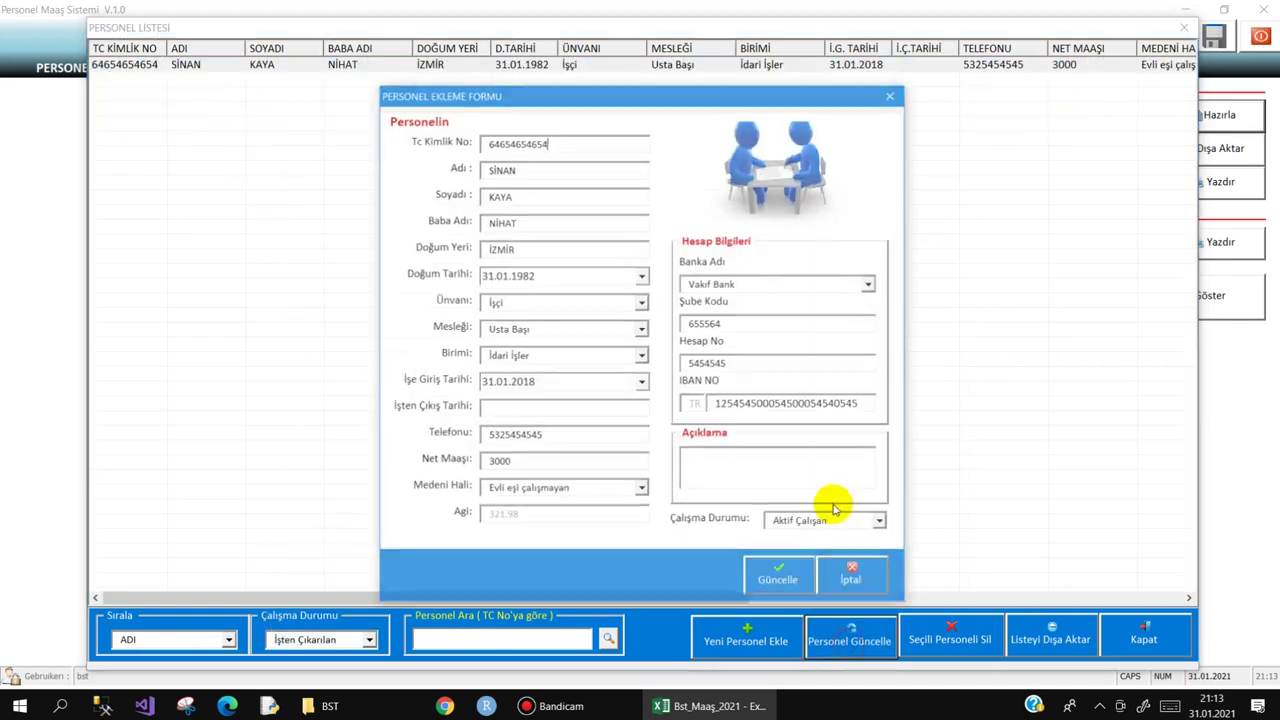
click(781, 575)
click(634, 406)
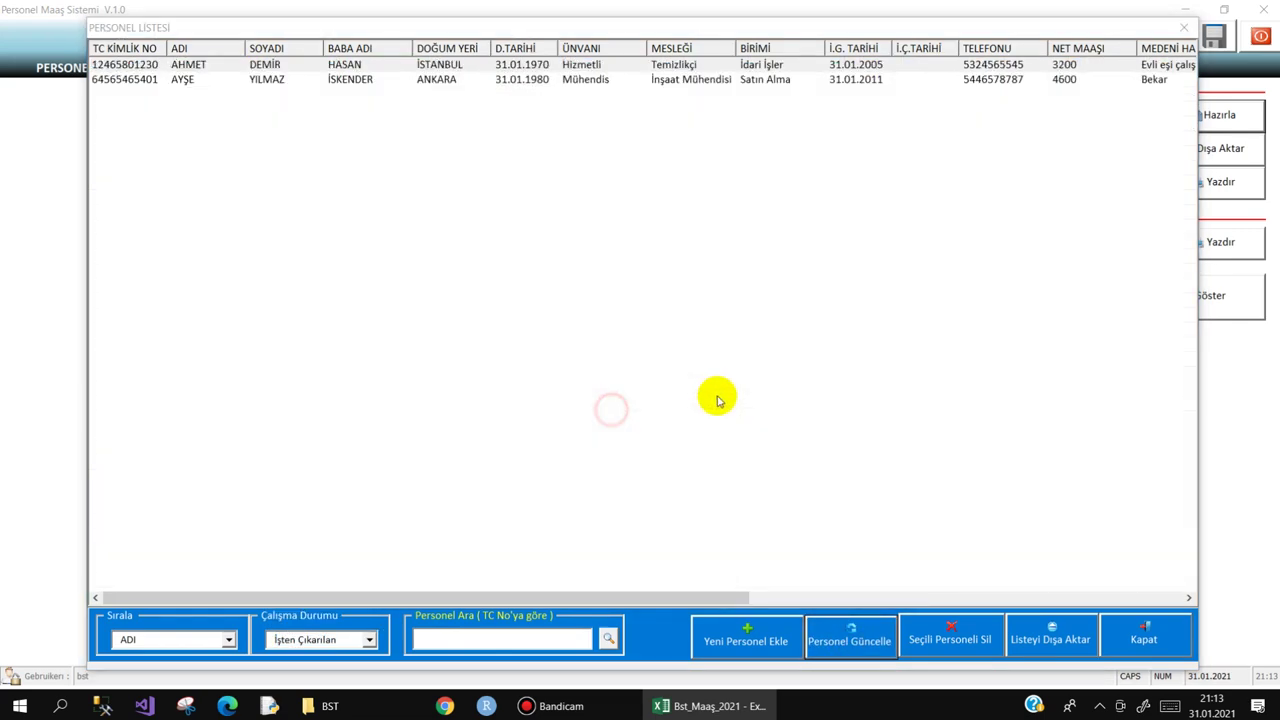
click(700, 486)
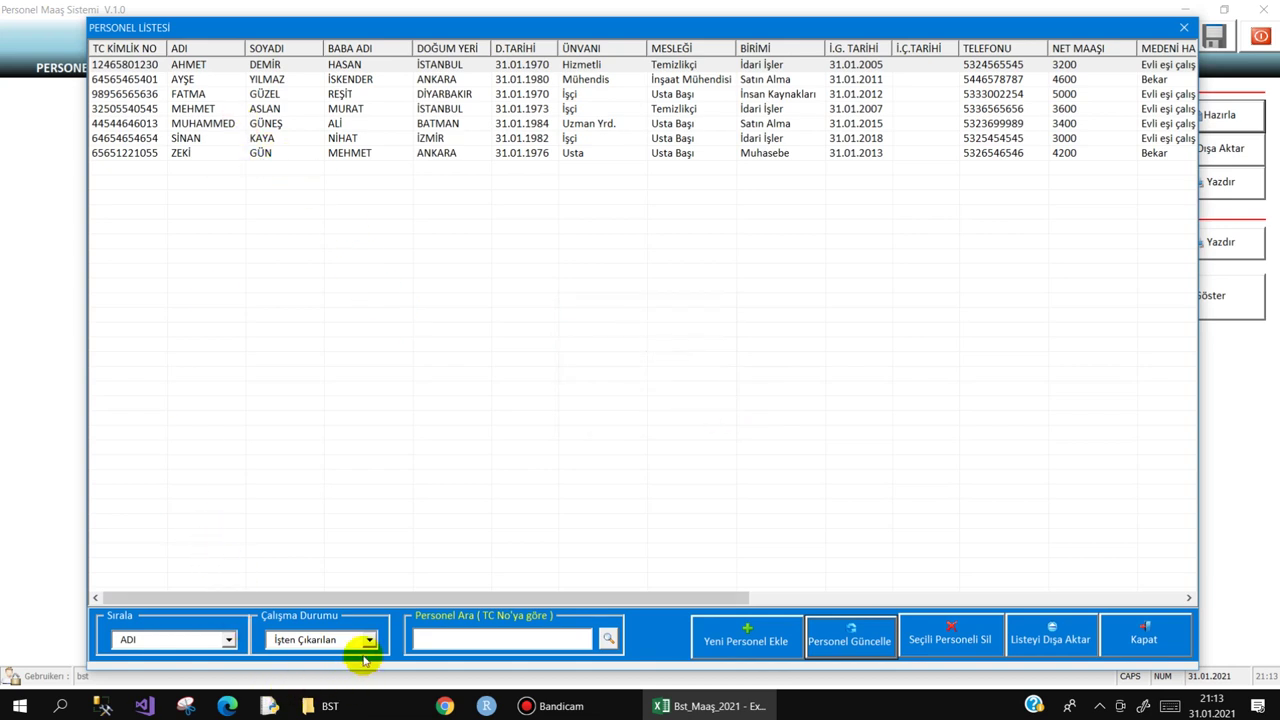
- Search the list by a TC ID number, select the match, then clear the search text
click(456, 638)
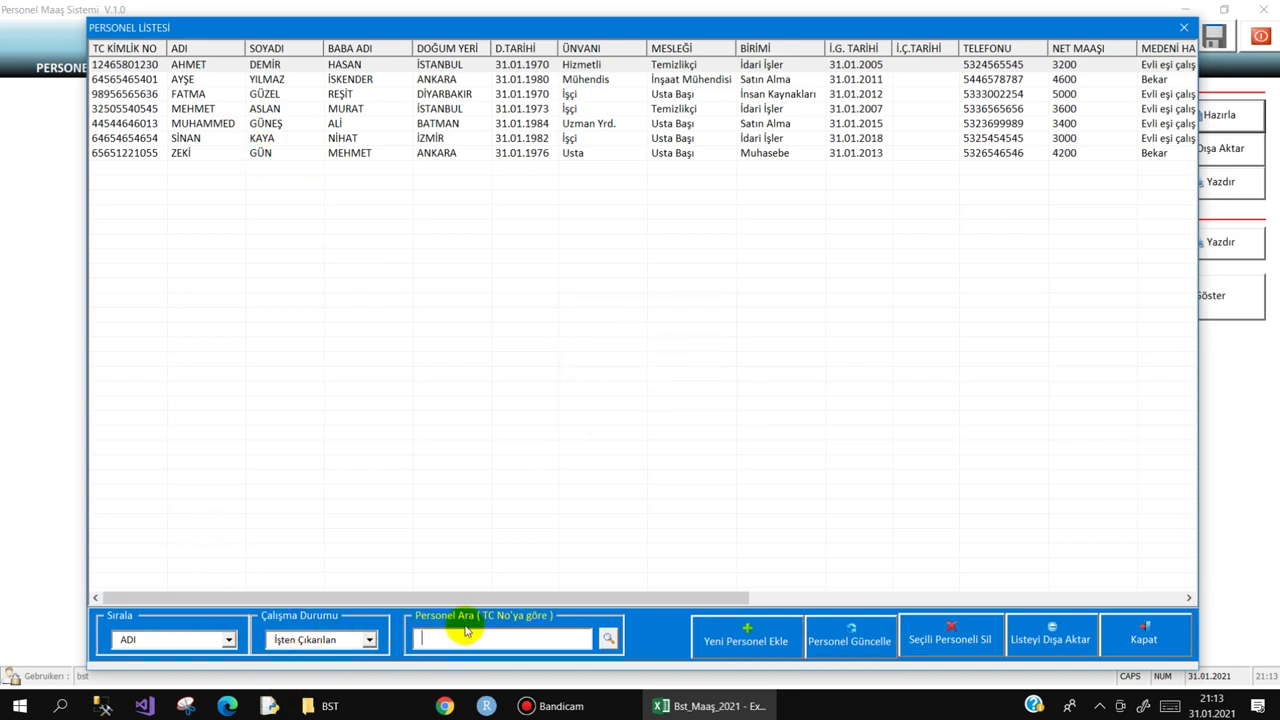
text(325)
click(607, 639)
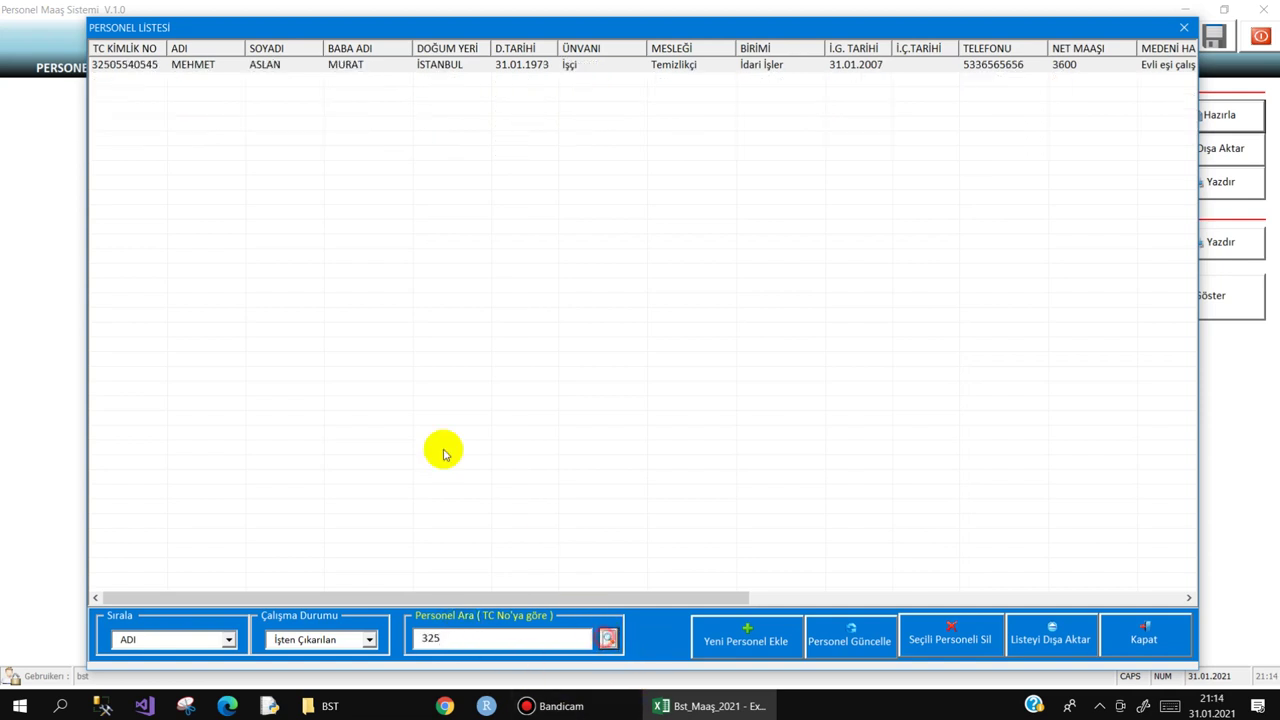
click(132, 66)
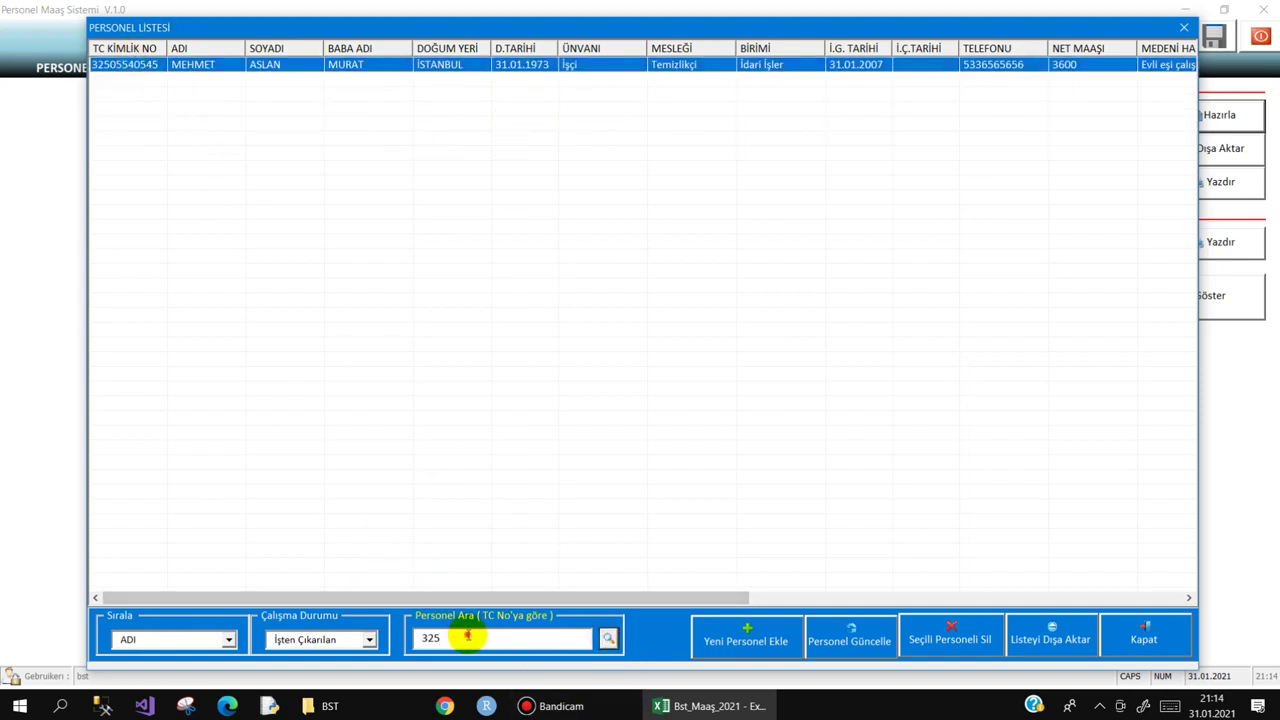
click(466, 636)
- Clear the search to list all employees, then cancel a started deletion
click(607, 639)
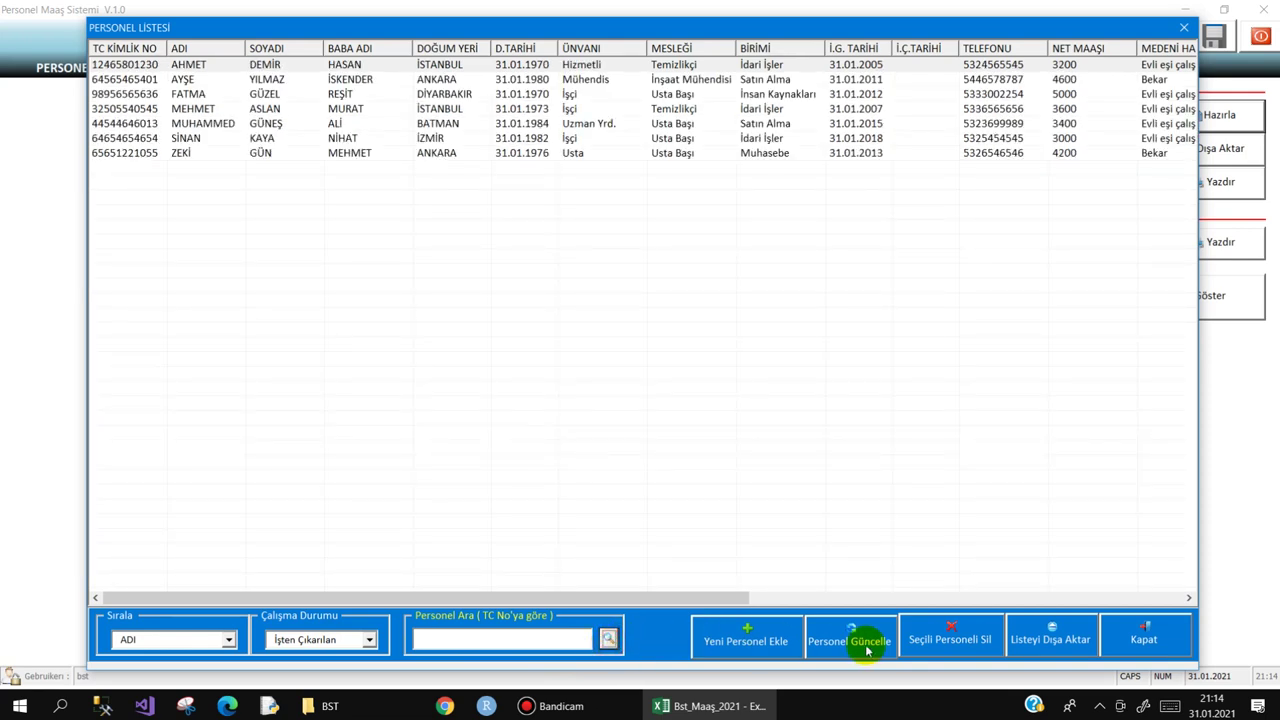
click(938, 644)
click(708, 412)
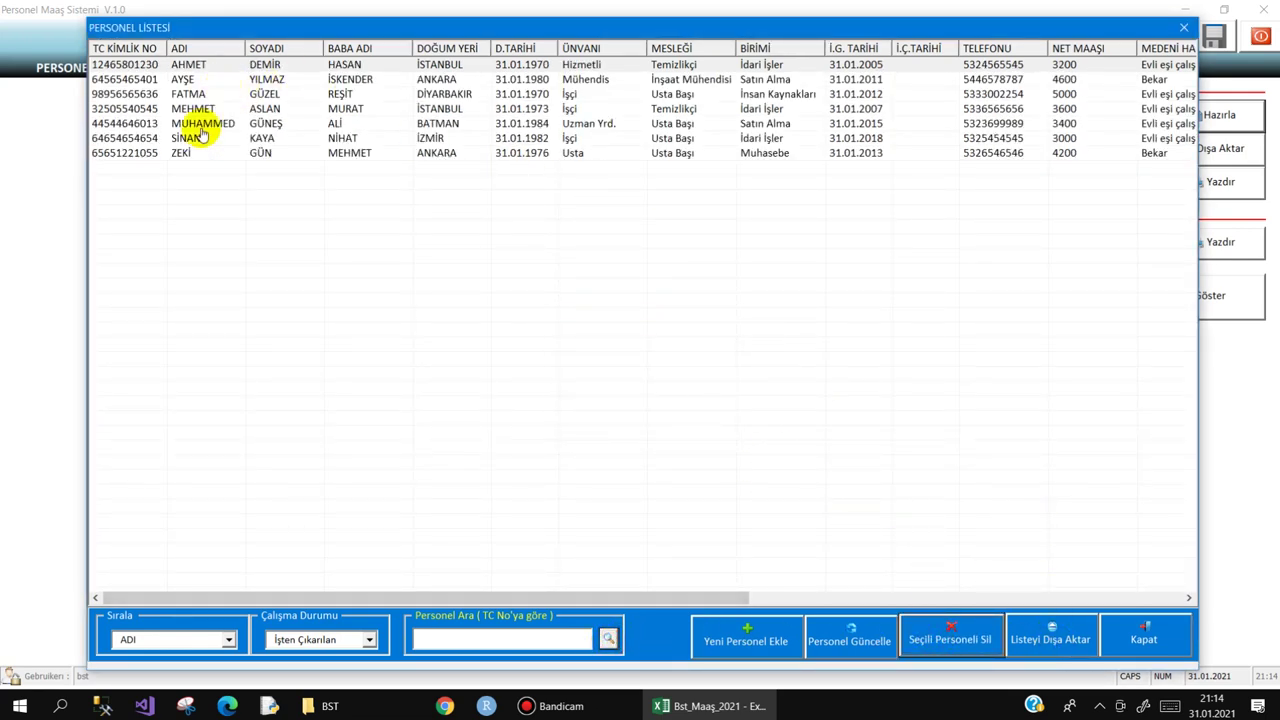
- Export the personnel list, then exit the program to the AnaSayfa sheet with the password
click(1052, 630)
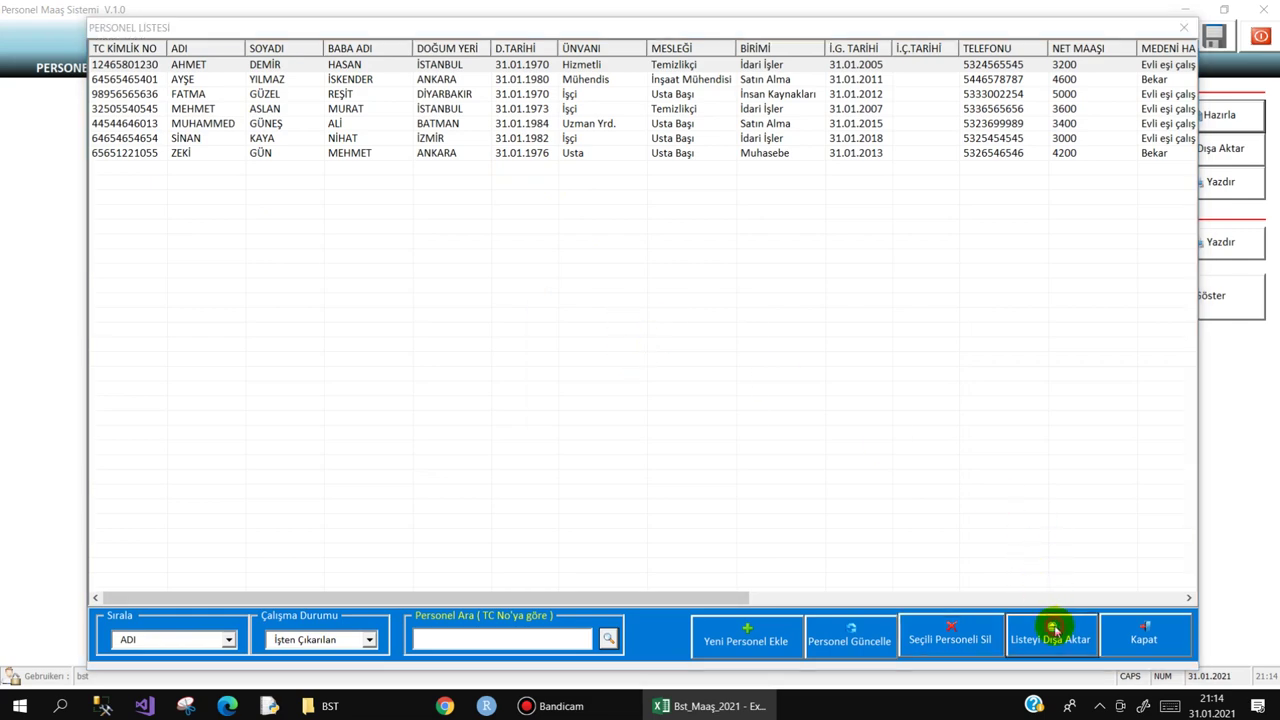
click(634, 410)
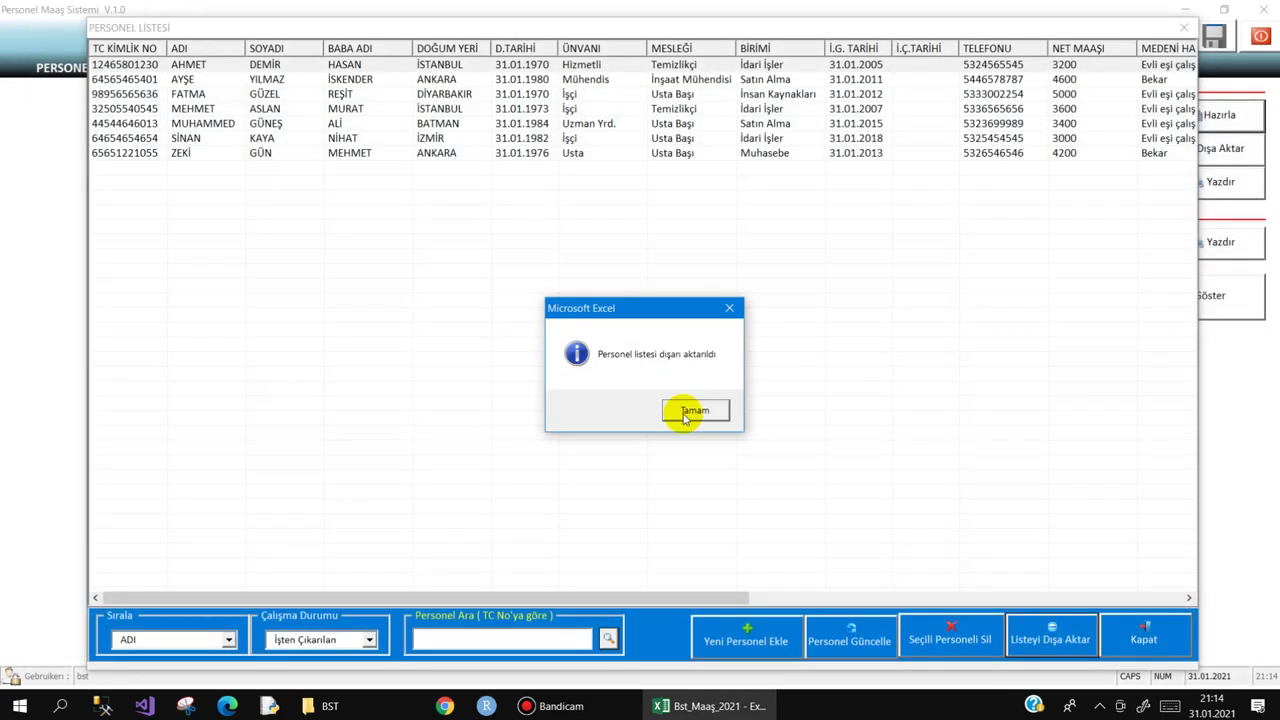
click(697, 411)
click(1143, 639)
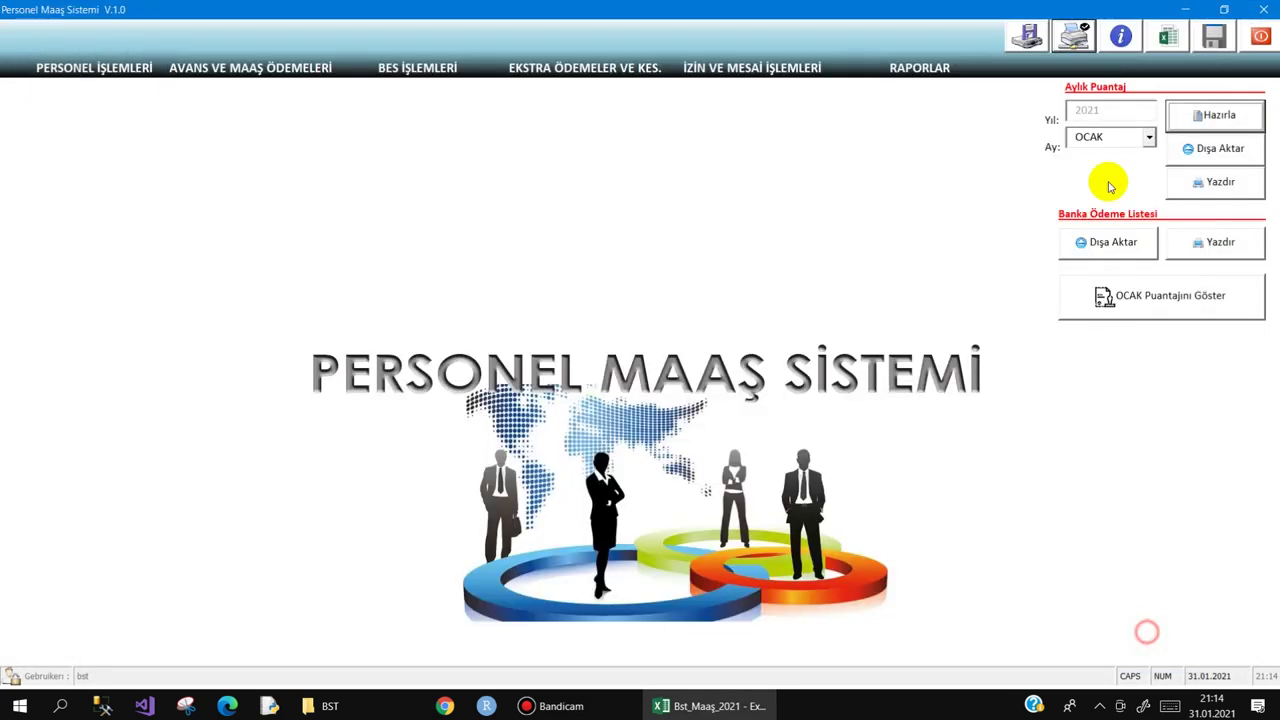
click(1168, 37)
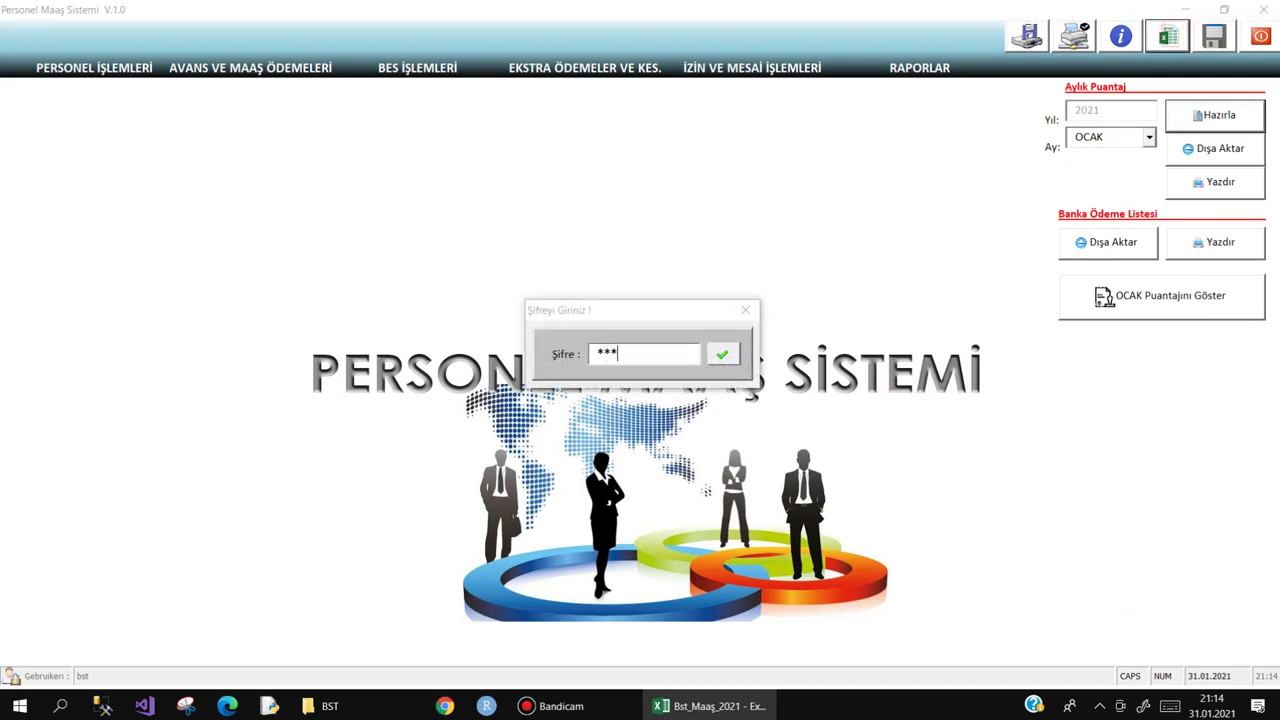
click(719, 355)
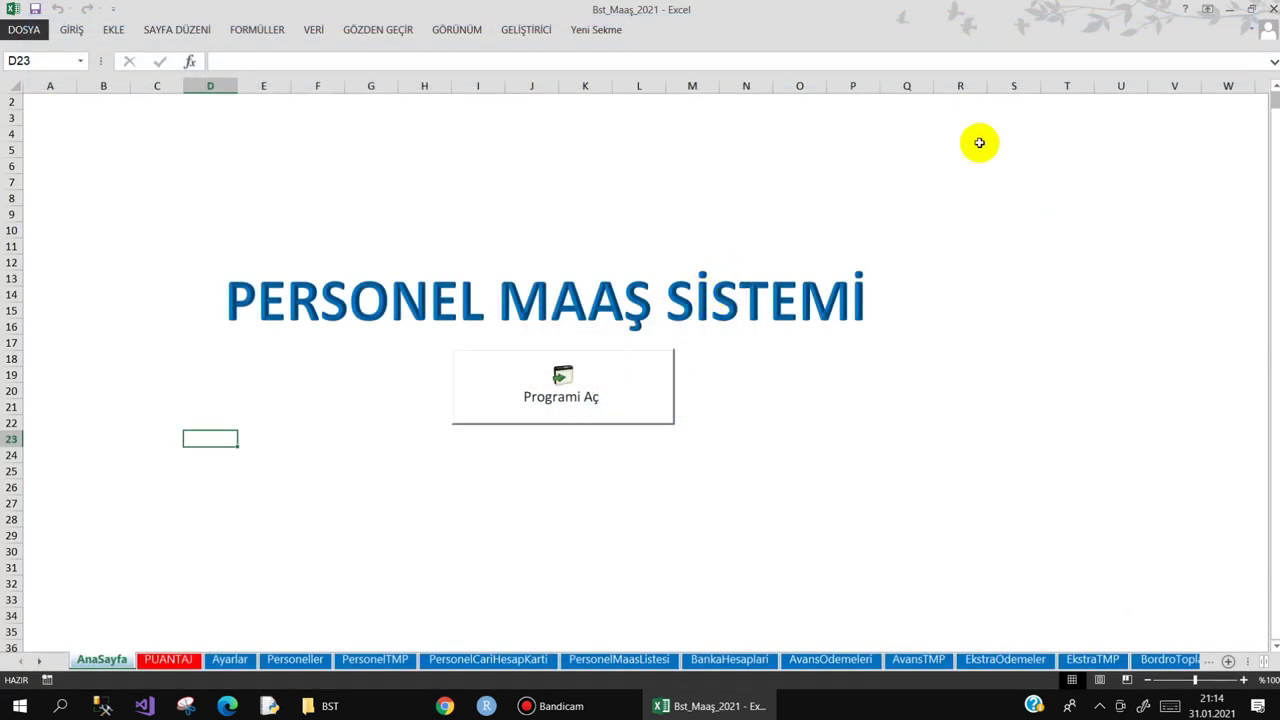
- Open the exported Personel Listesi workbook from the BST > Export Files folder
click(369, 703)
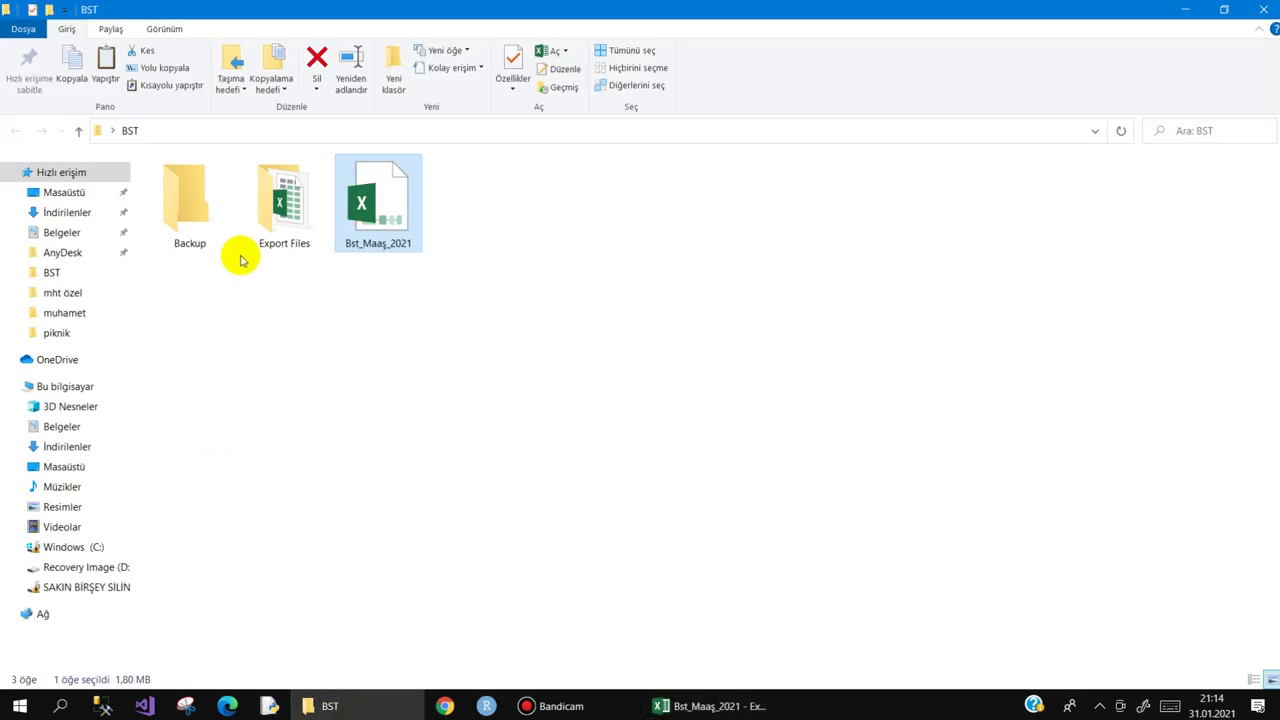
double_click(283, 203)
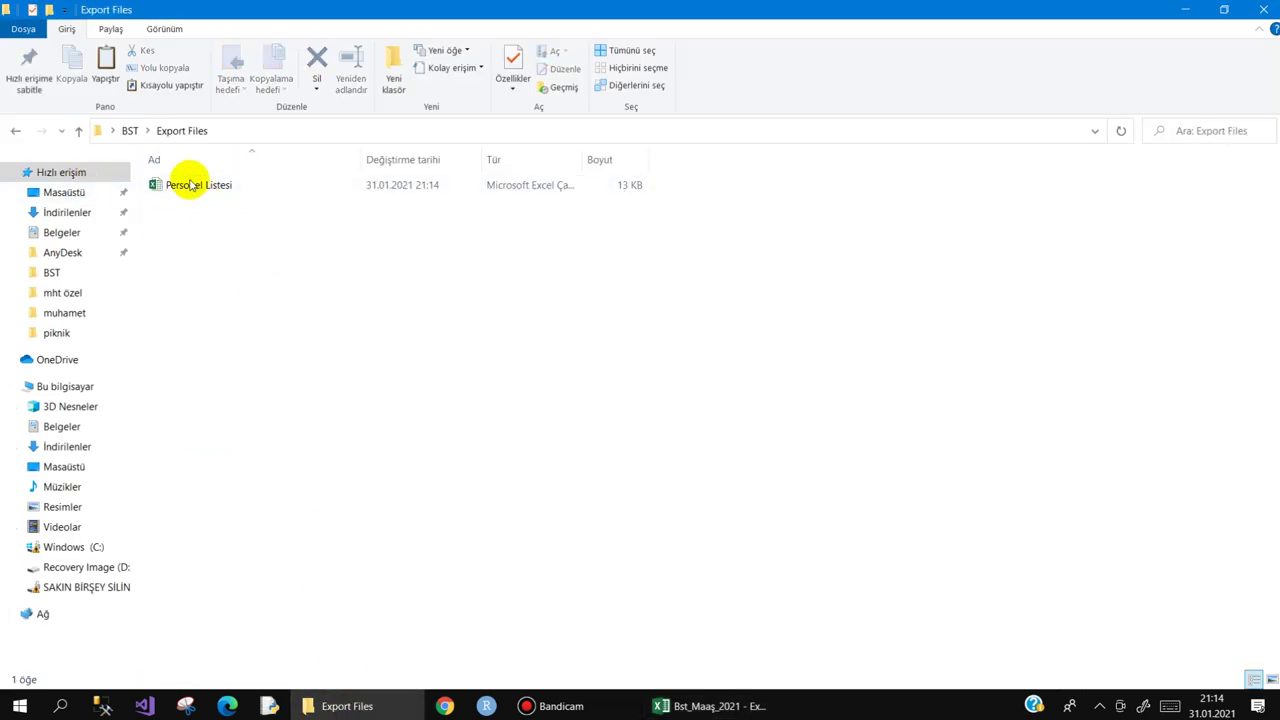
click(405, 190)
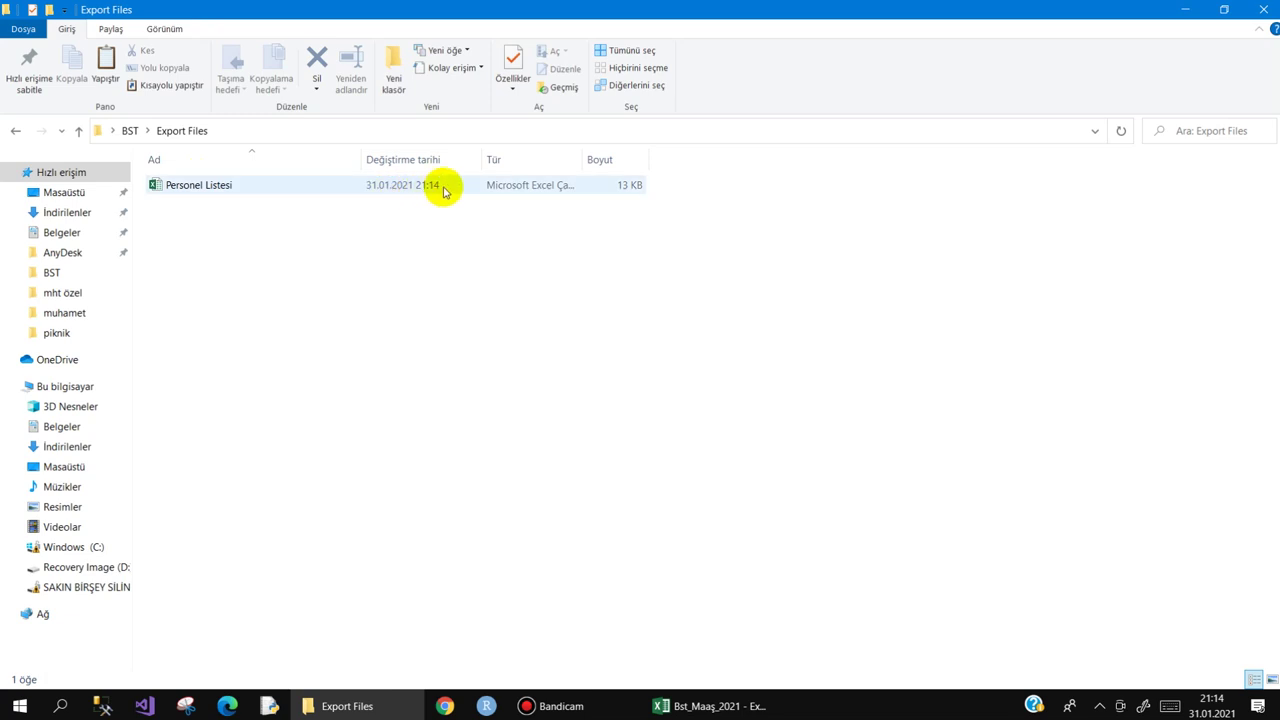
double_click(206, 187)
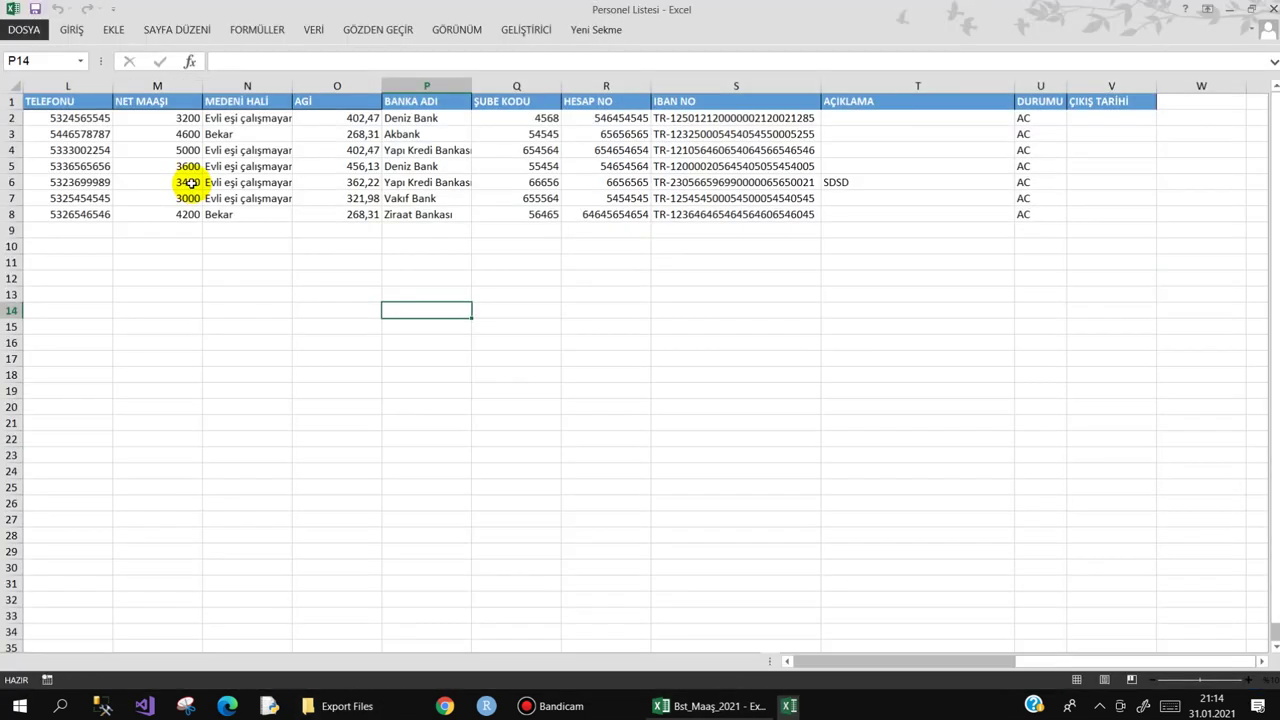
- Scroll the exported sheet, close it, and relaunch the payroll program with Programı Aç
mouse_move(1063, 660)
mouse_down()
mouse_move(777, 657)
mouse_move(1157, 643)
mouse_move(740, 642)
mouse_up()
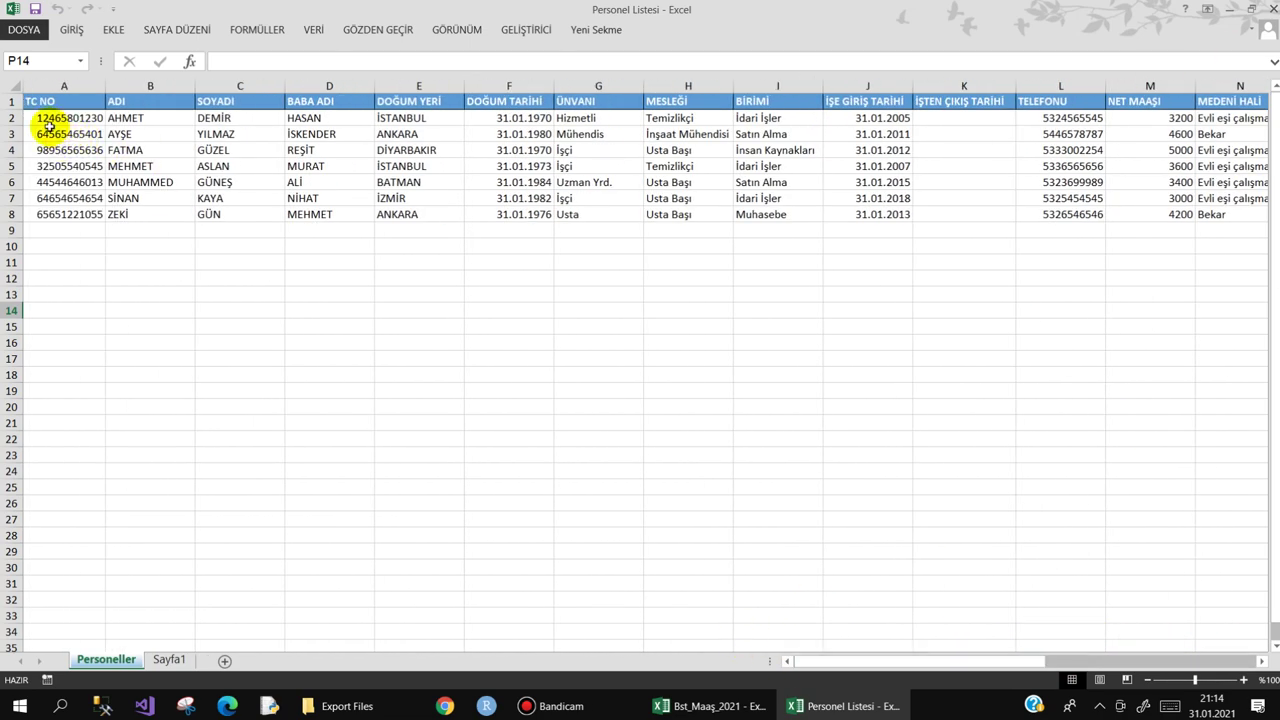
click(1266, 10)
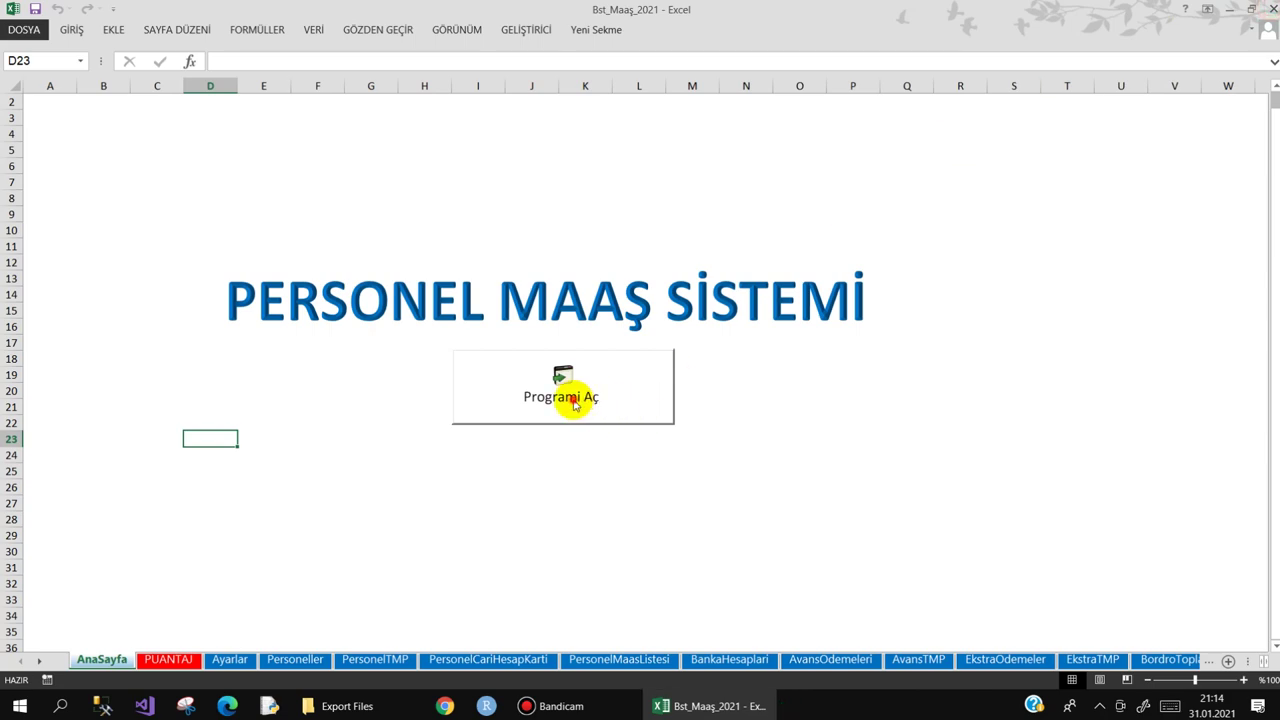
click(571, 410)
mouse_move(120, 100)
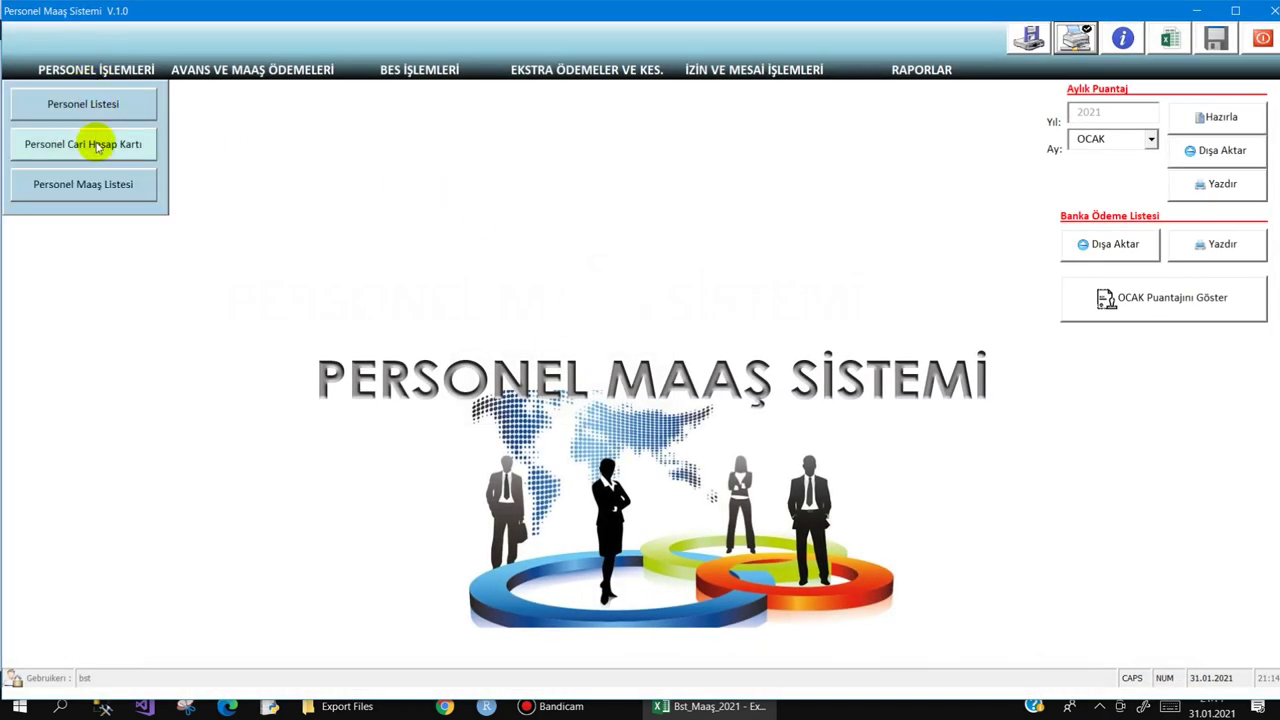
- Close the empty personnel account card and open the Avans Ödemeleri form
click(98, 146)
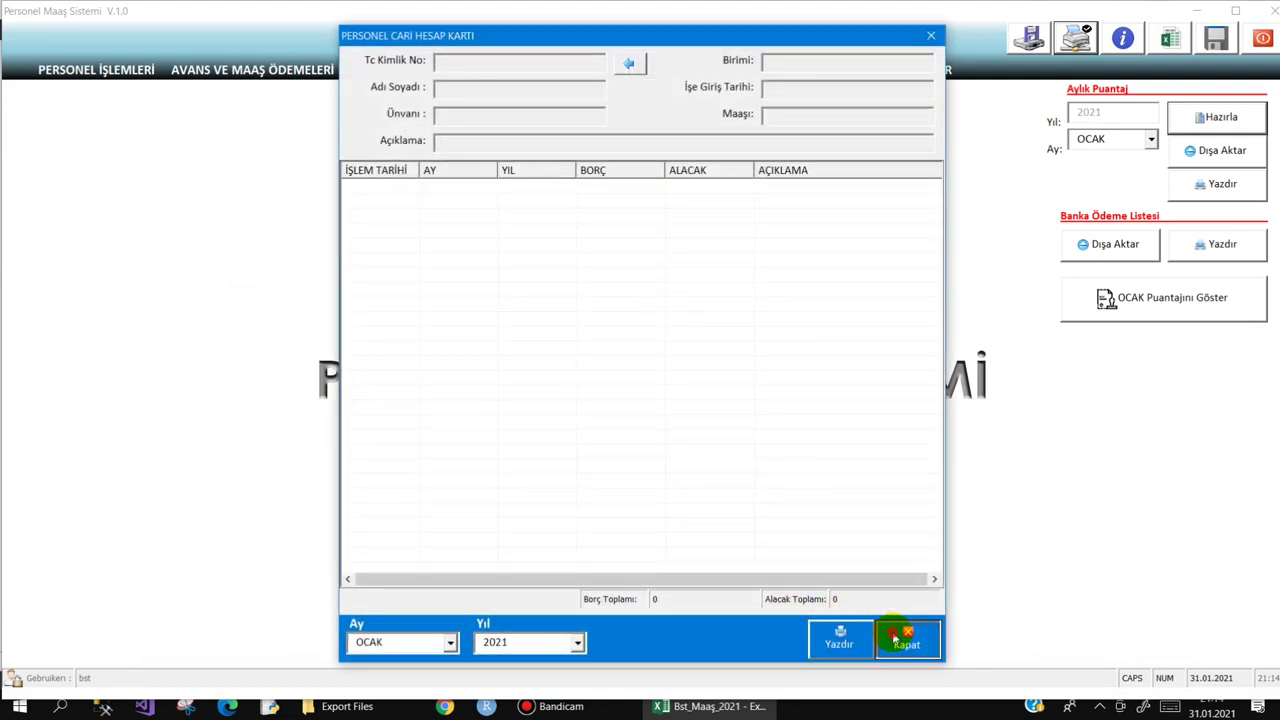
click(895, 638)
click(238, 70)
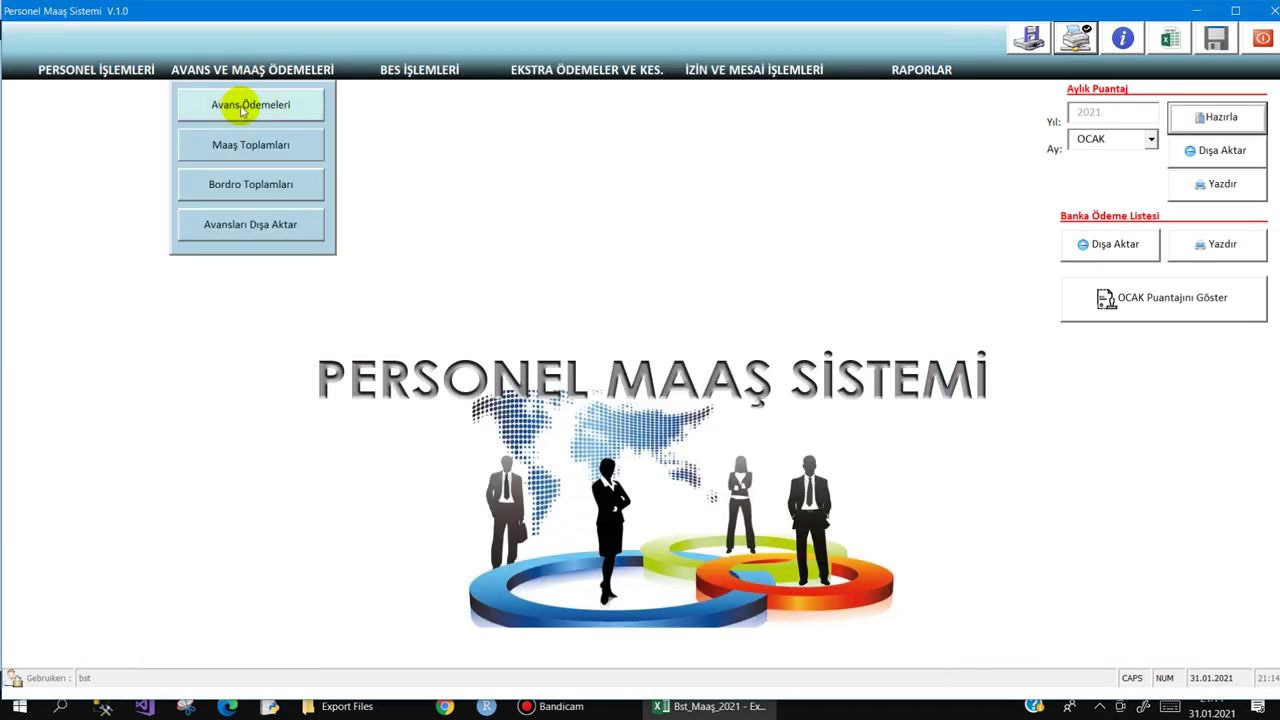
click(224, 106)
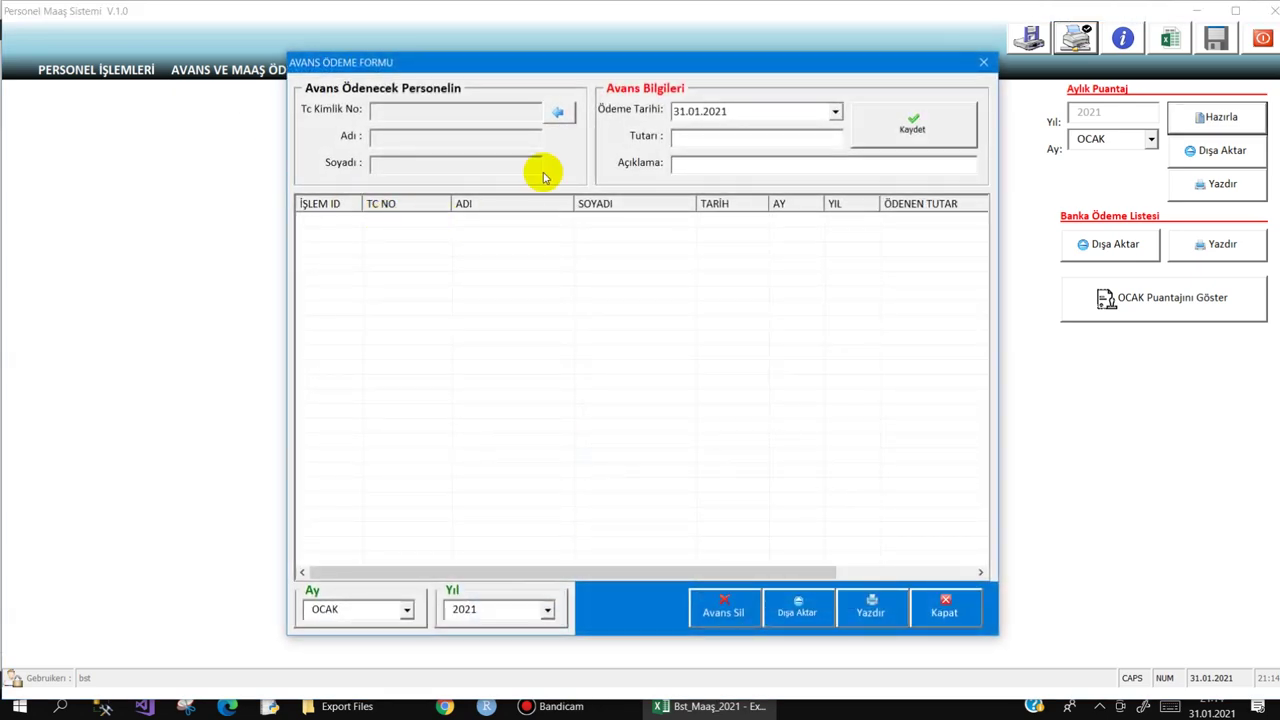
- Record a 300 AVANS advance for the last employee on the staff list
click(552, 113)
double_click(176, 153)
text(300)
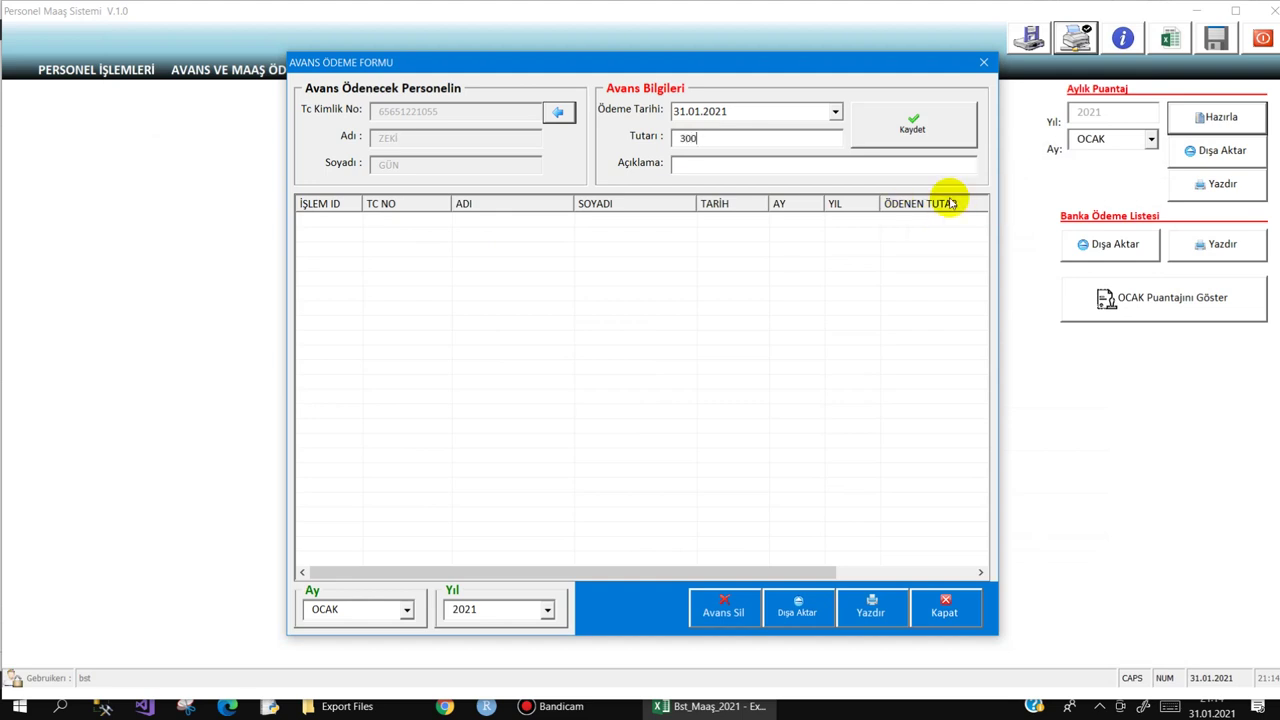
click(782, 166)
text(AVANS)
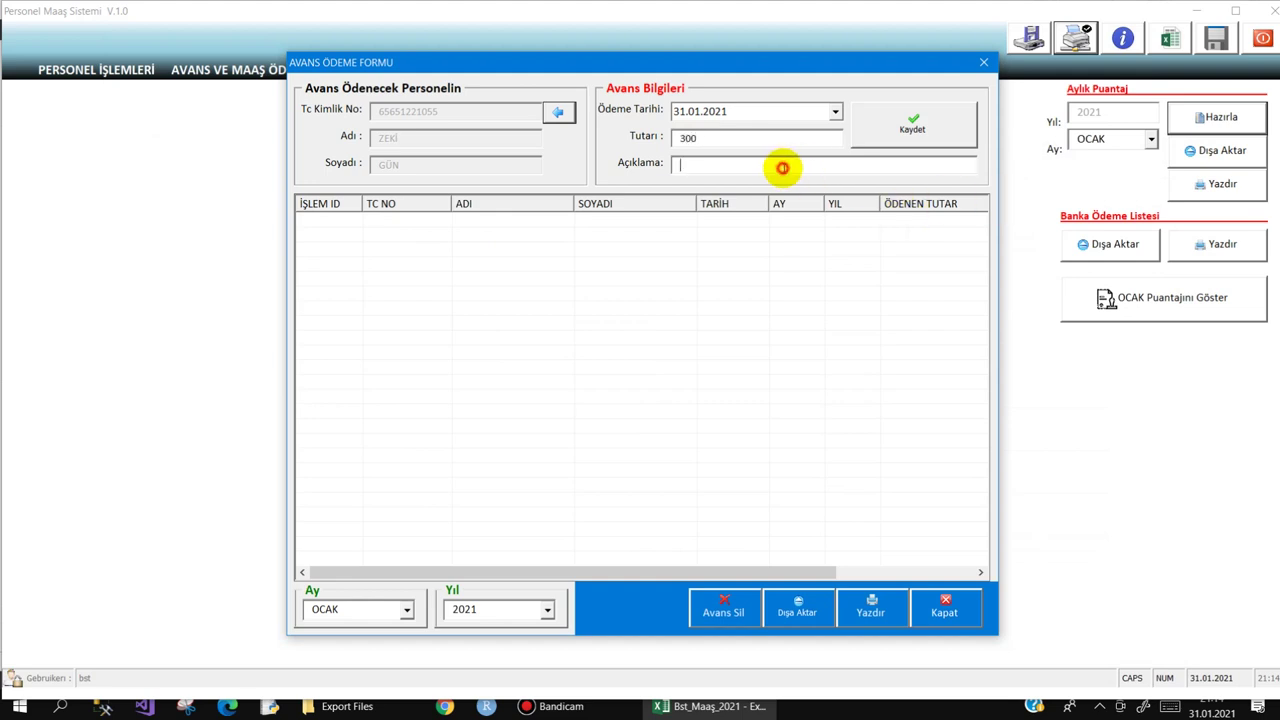
click(899, 146)
click(612, 406)
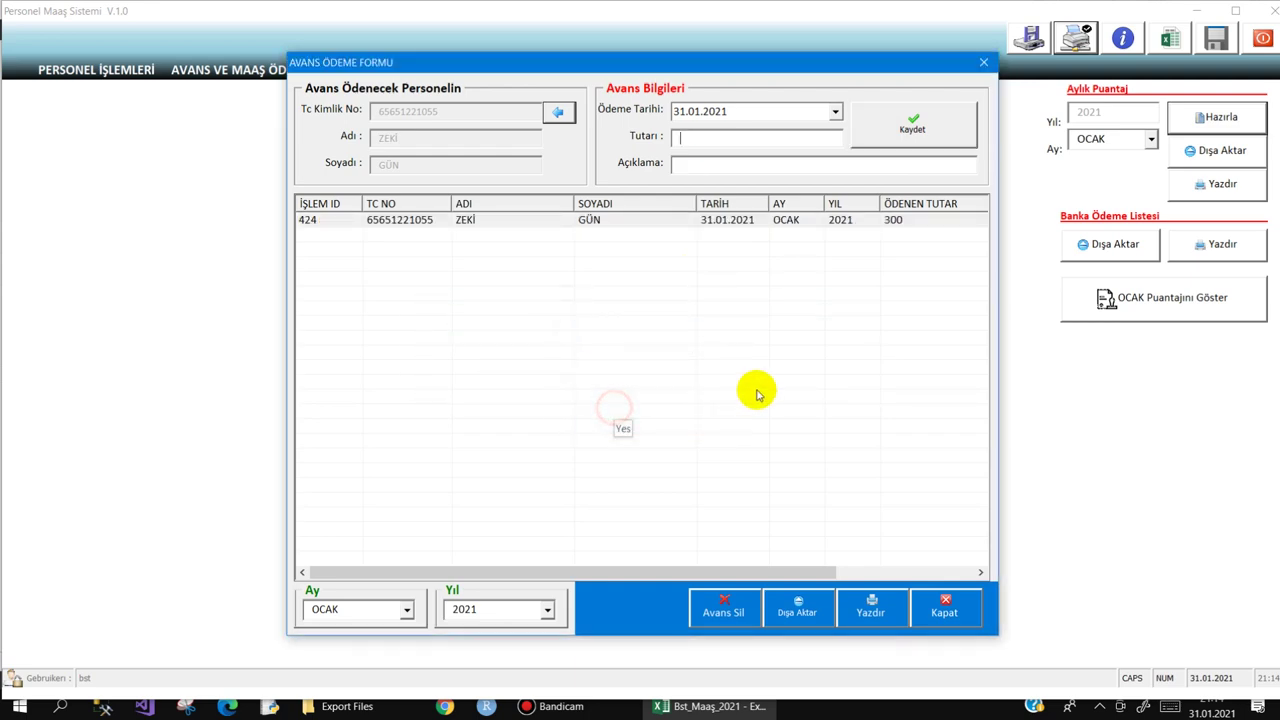
click(919, 591)
click(100, 69)
- Load the last employee's account card and check the 300 AVANS debit for OCAK 2021
click(105, 150)
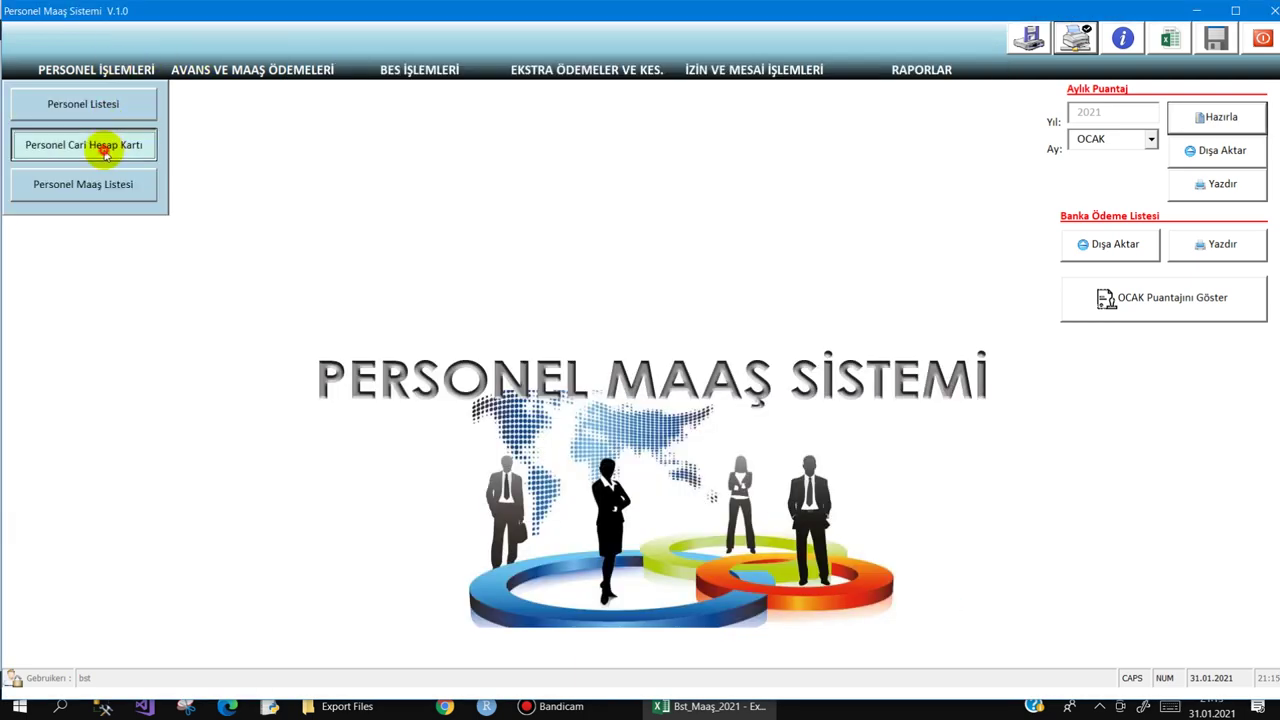
click(629, 62)
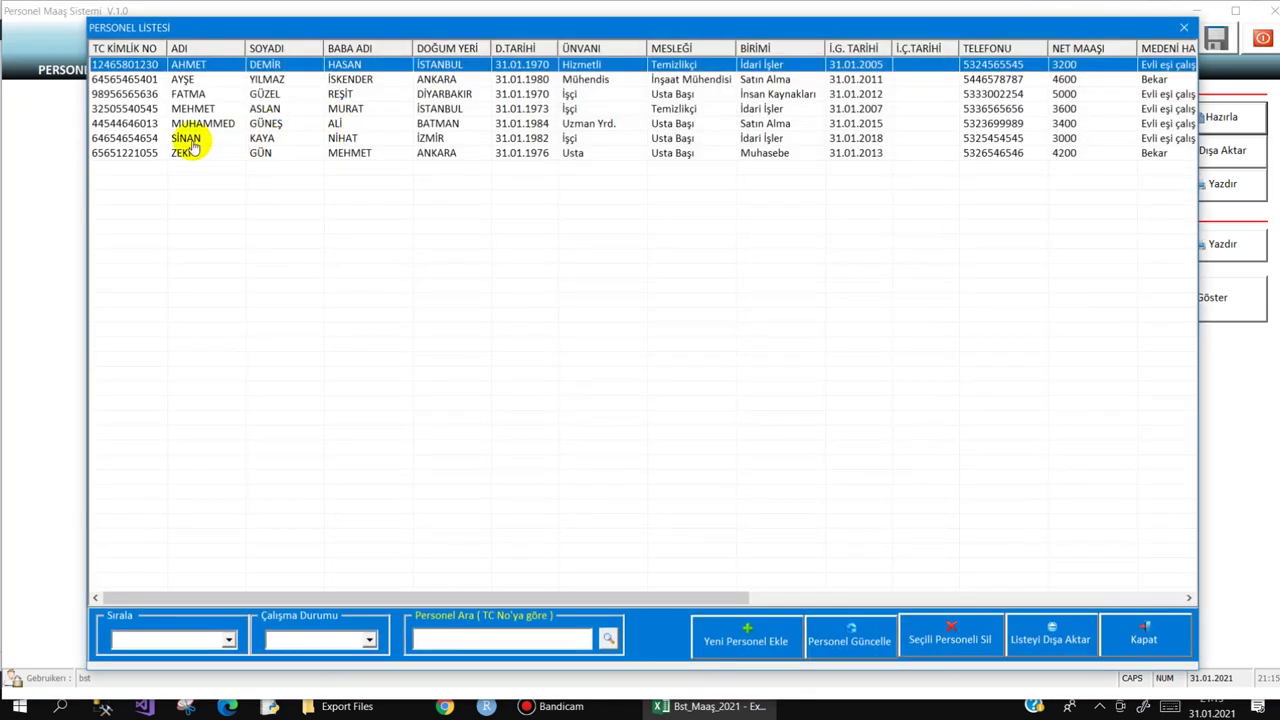
double_click(187, 155)
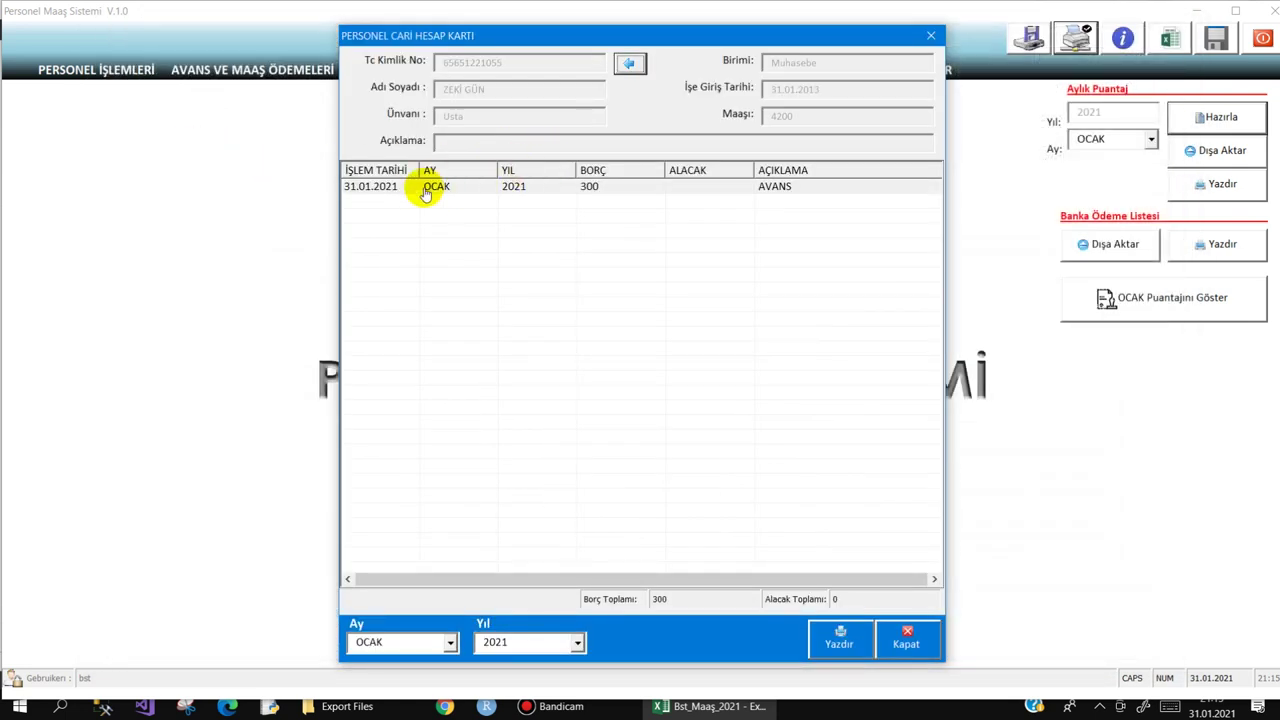
click(420, 188)
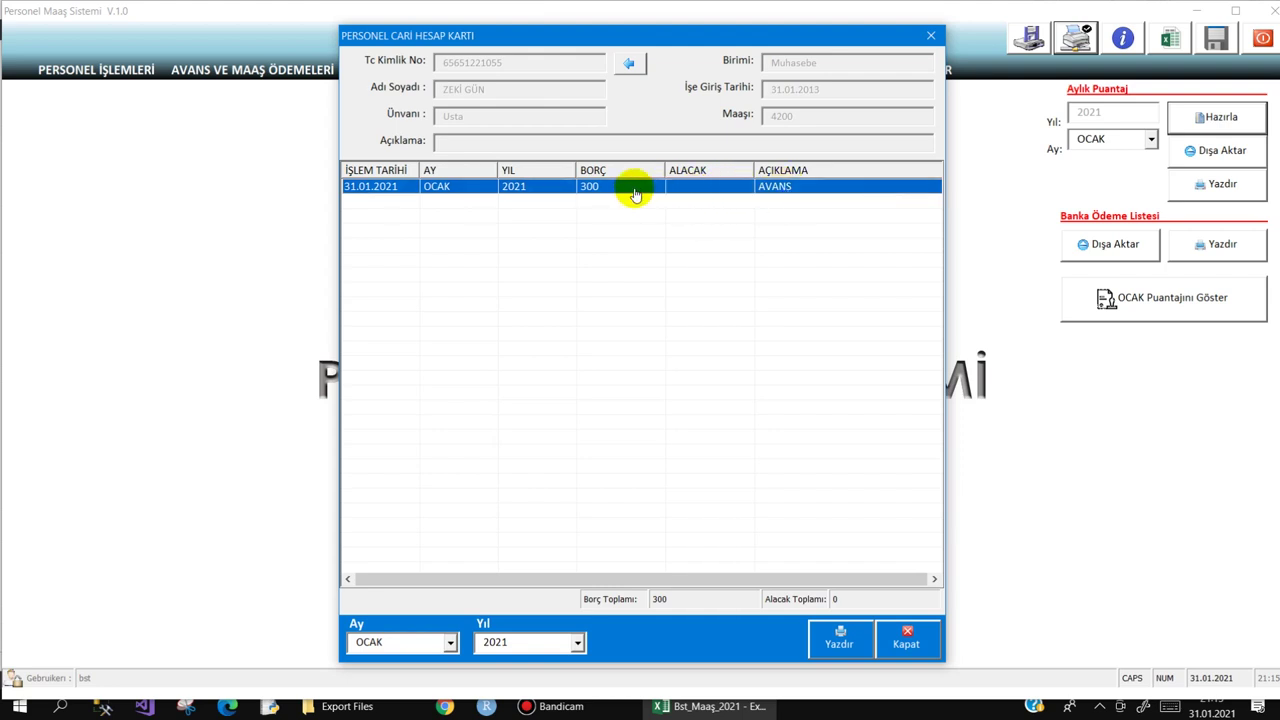
click(895, 642)
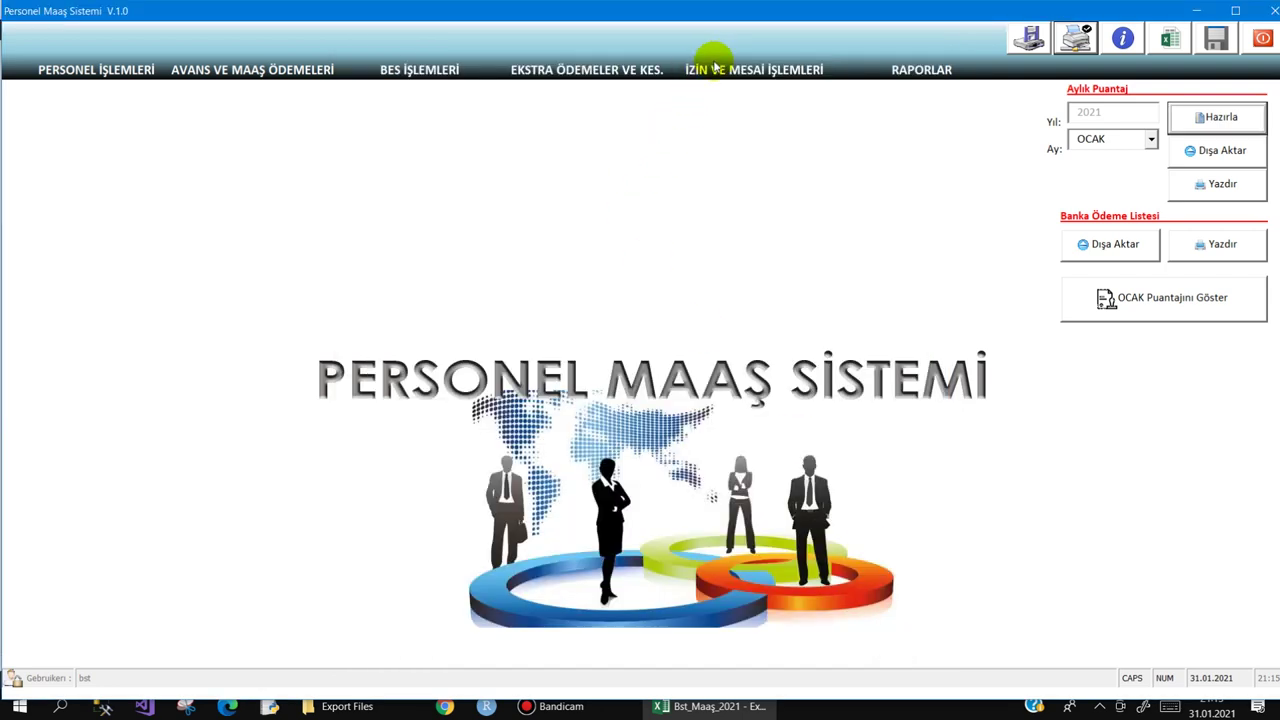
- Save a 200 TELEFON PARASI extra payment for the same employee
mouse_move(585, 68)
click(572, 105)
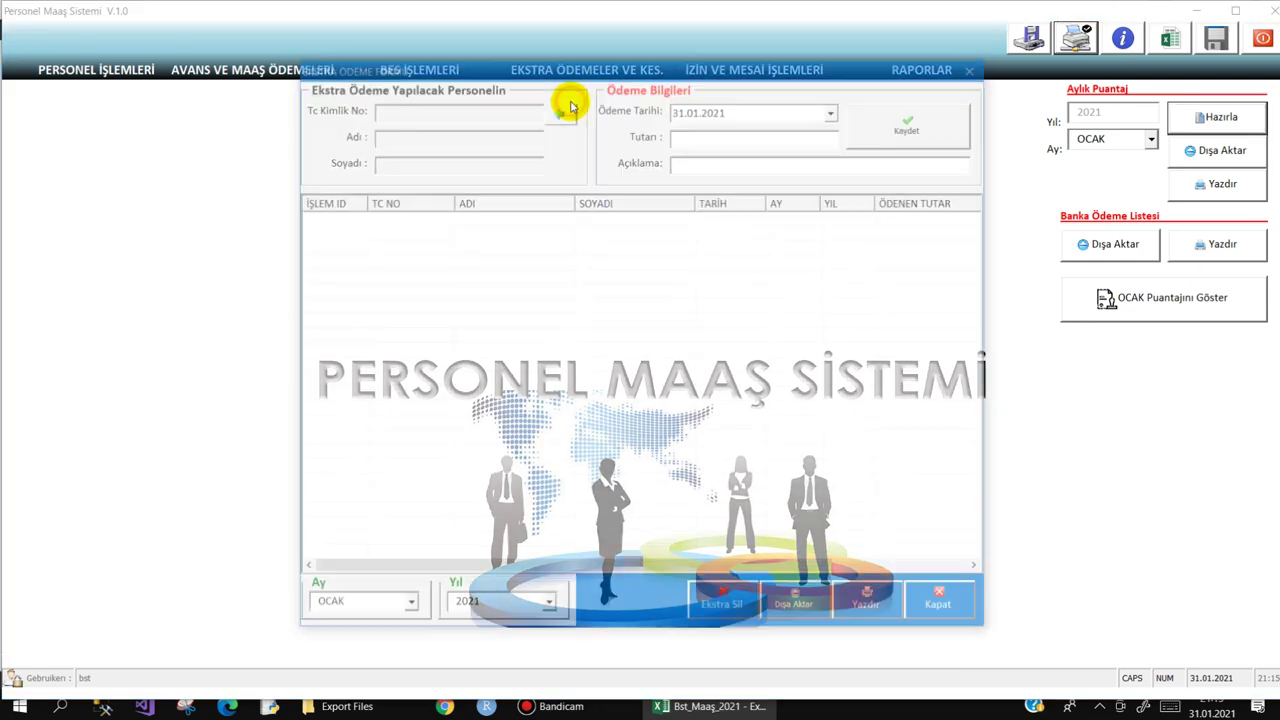
click(560, 107)
double_click(201, 155)
text(TELEFON PARASİ)
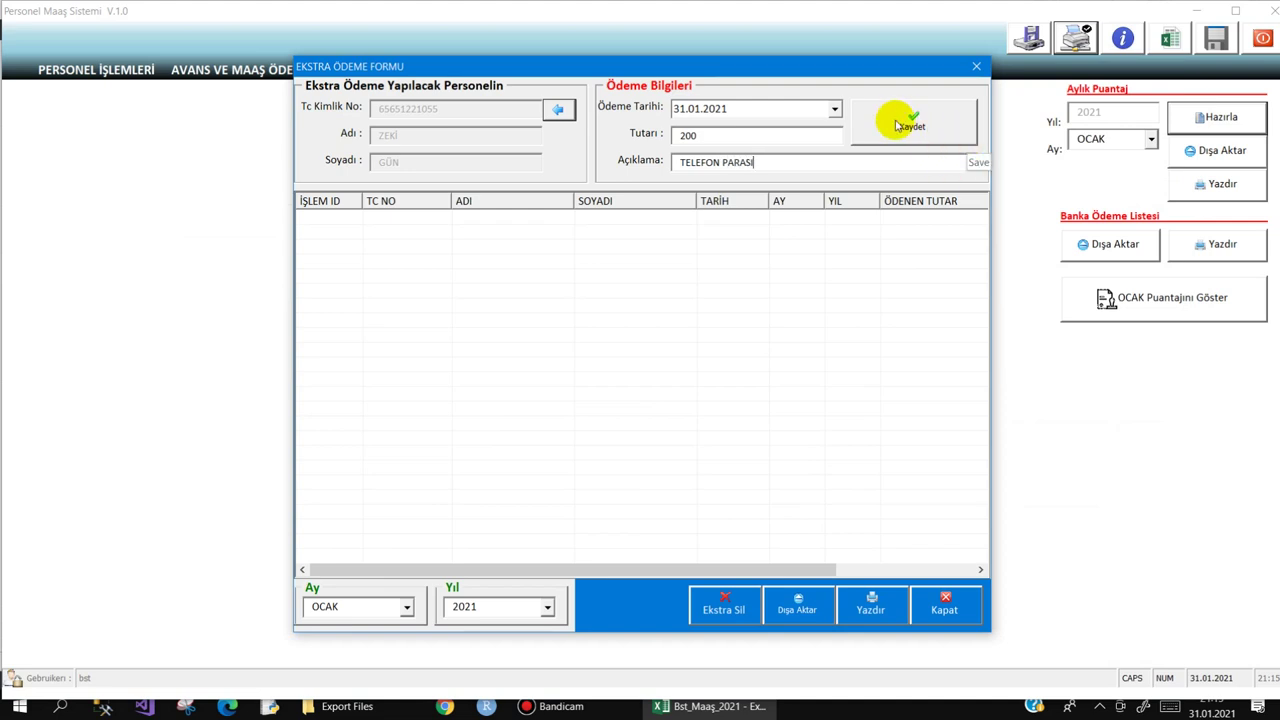
click(905, 123)
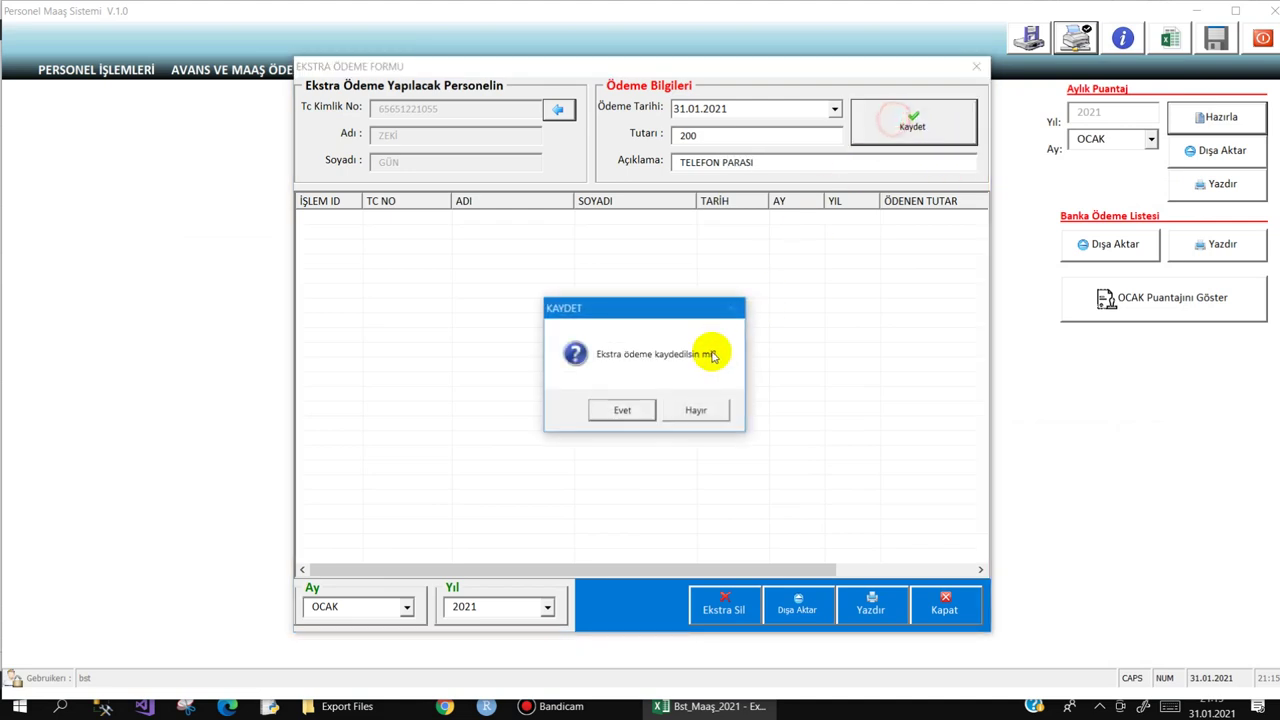
click(618, 408)
- Reopen the employee's account card and review the 300 AVANS and 200 TELEFON PARASI entries
click(950, 606)
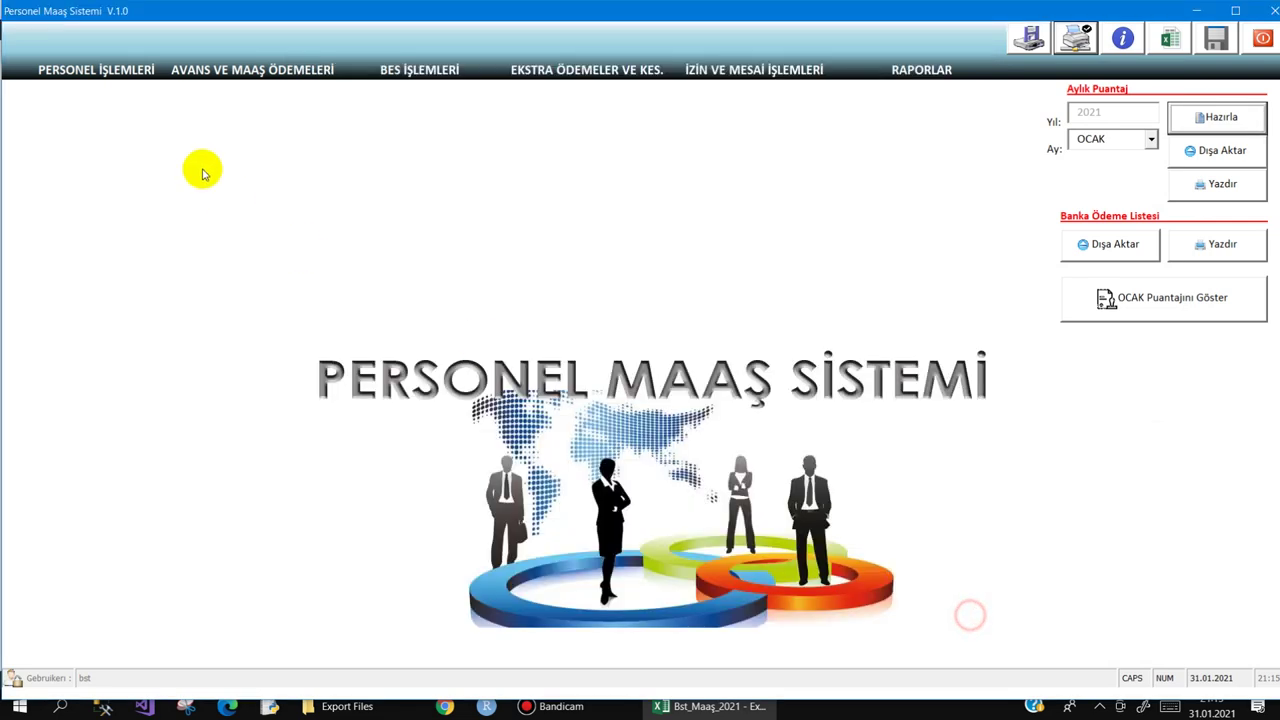
click(110, 70)
click(95, 150)
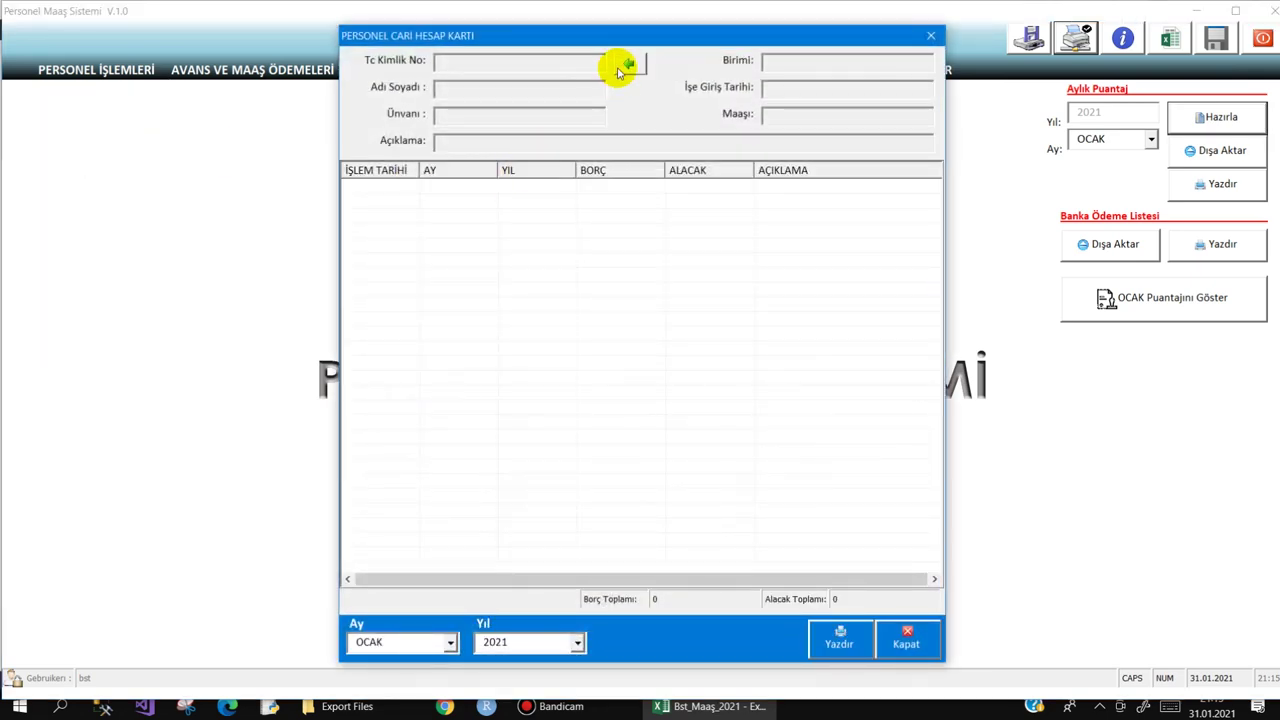
click(620, 62)
double_click(227, 158)
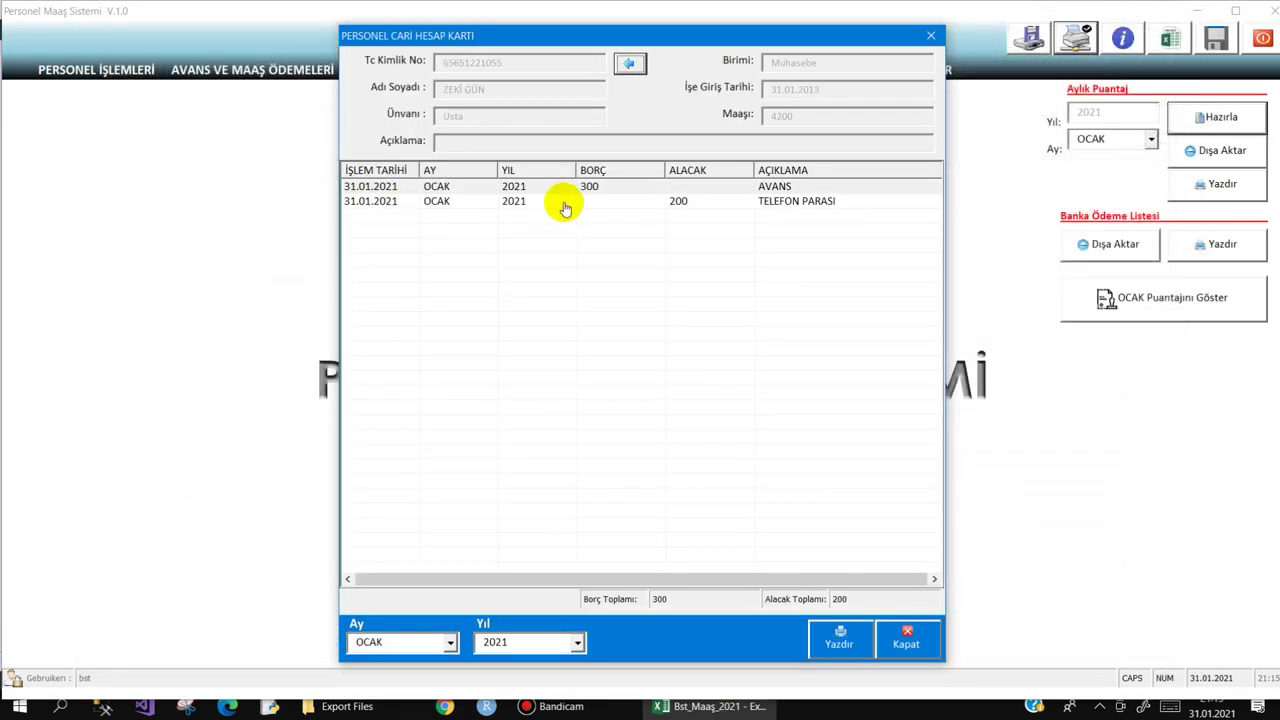
click(523, 200)
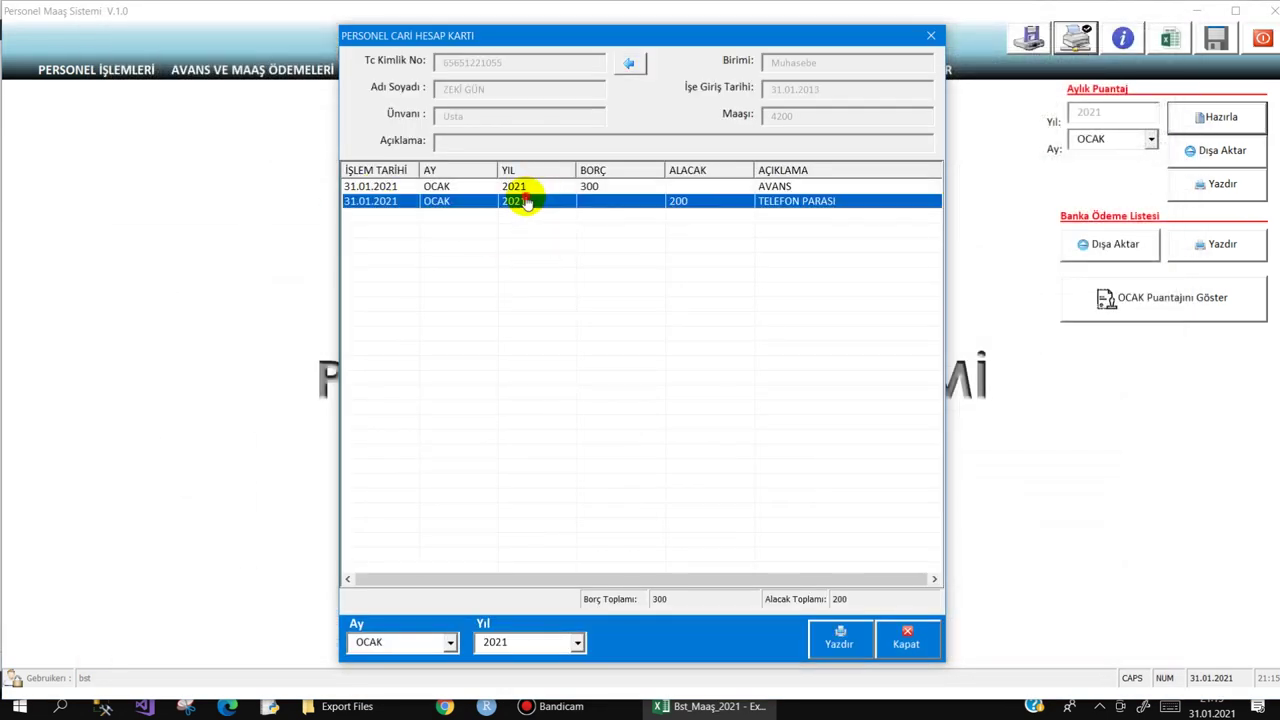
click(607, 188)
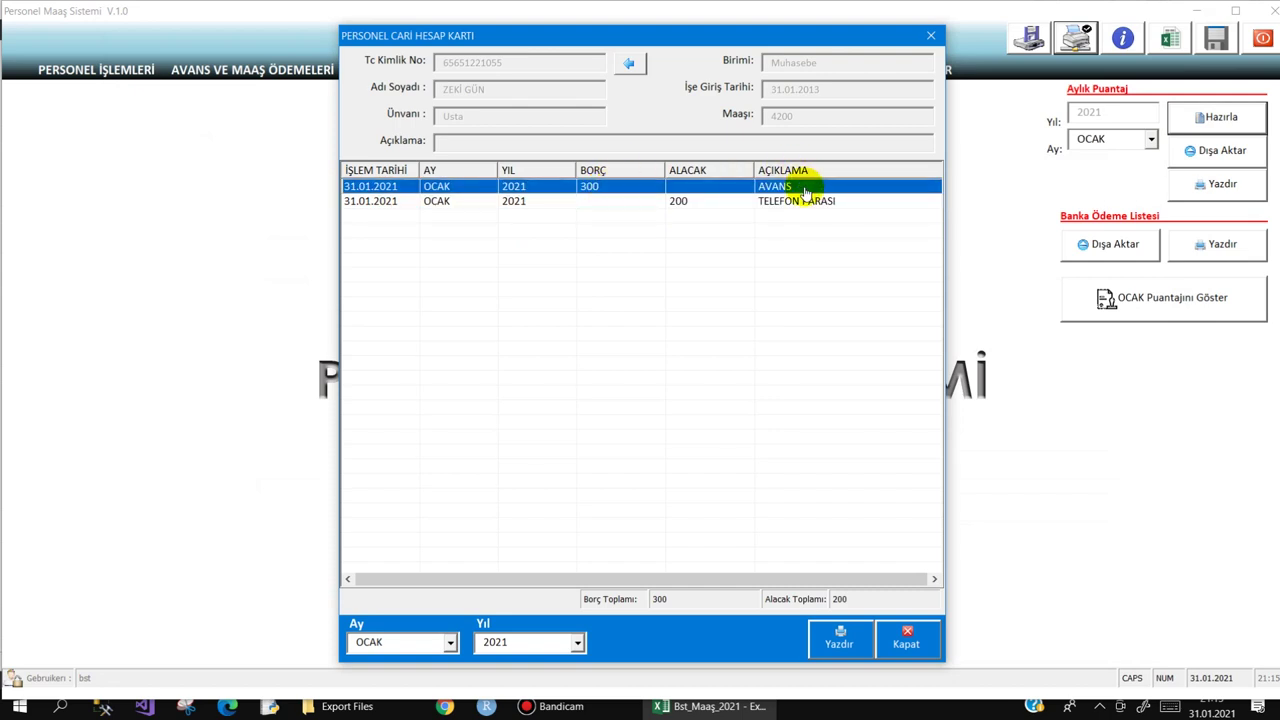
click(690, 203)
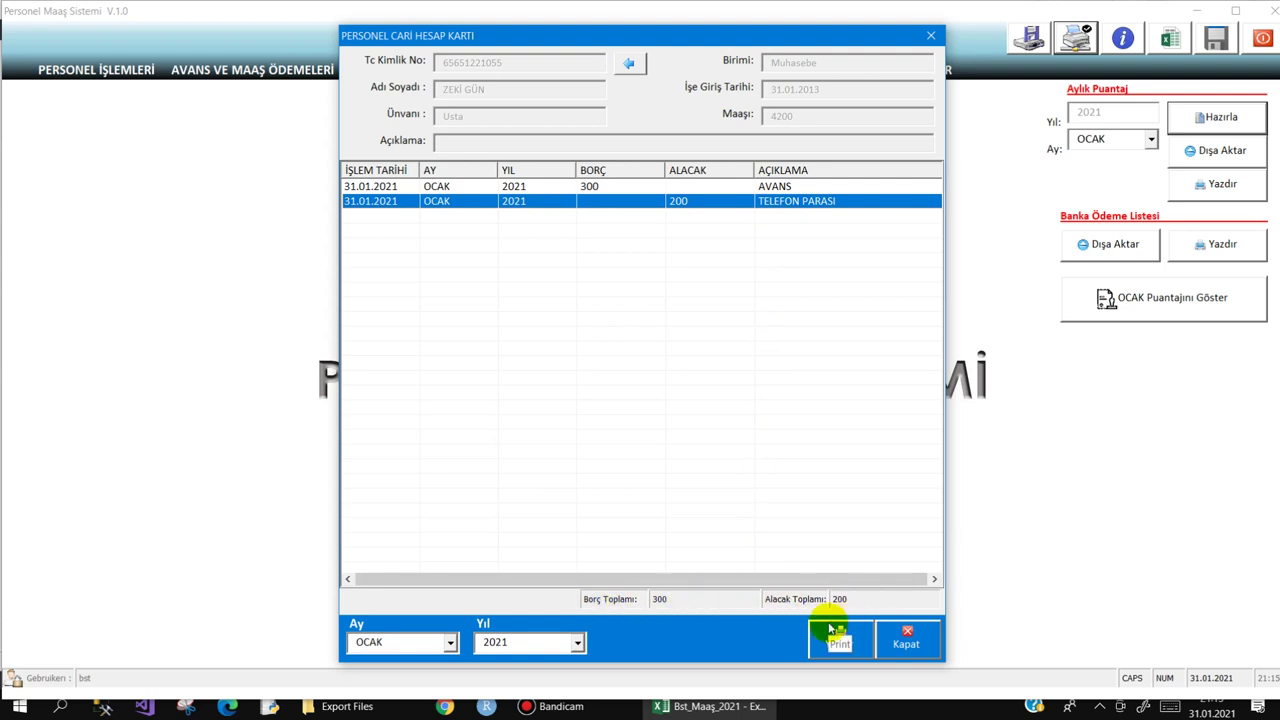
click(906, 644)
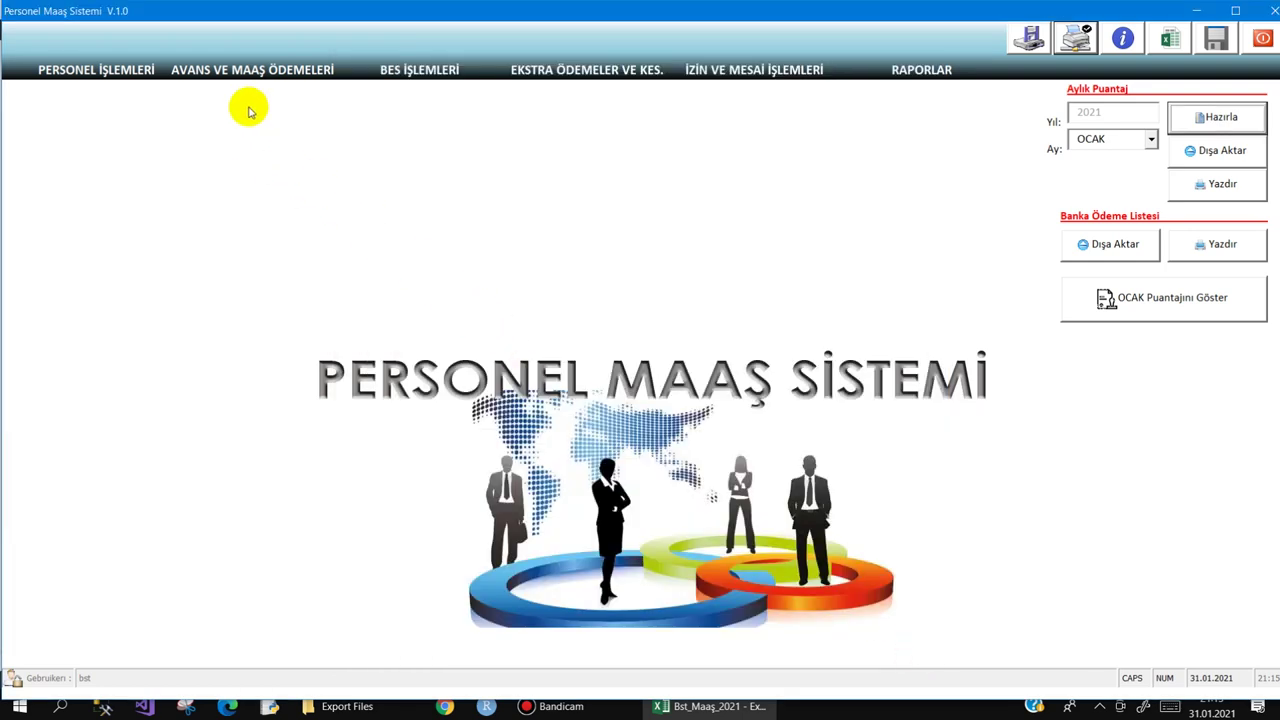
- Add a 20% raise next year special note for the Muhasebe employee in the salary list
click(95, 70)
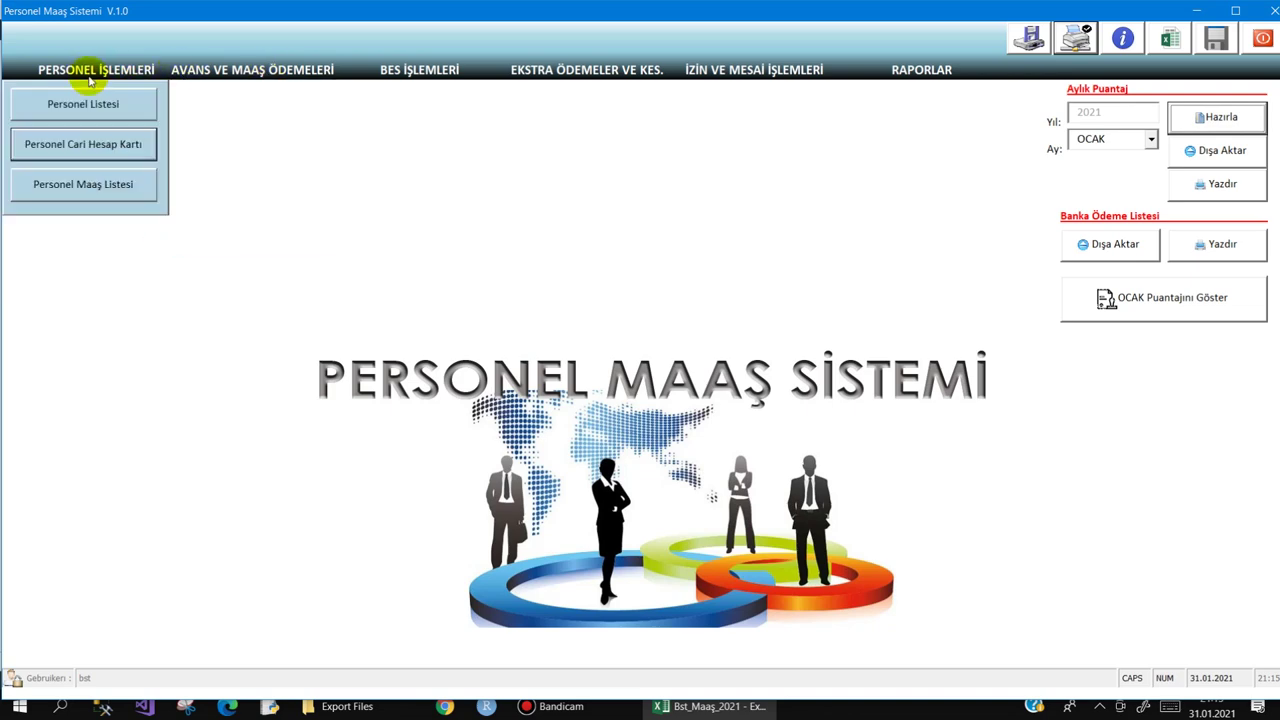
click(88, 180)
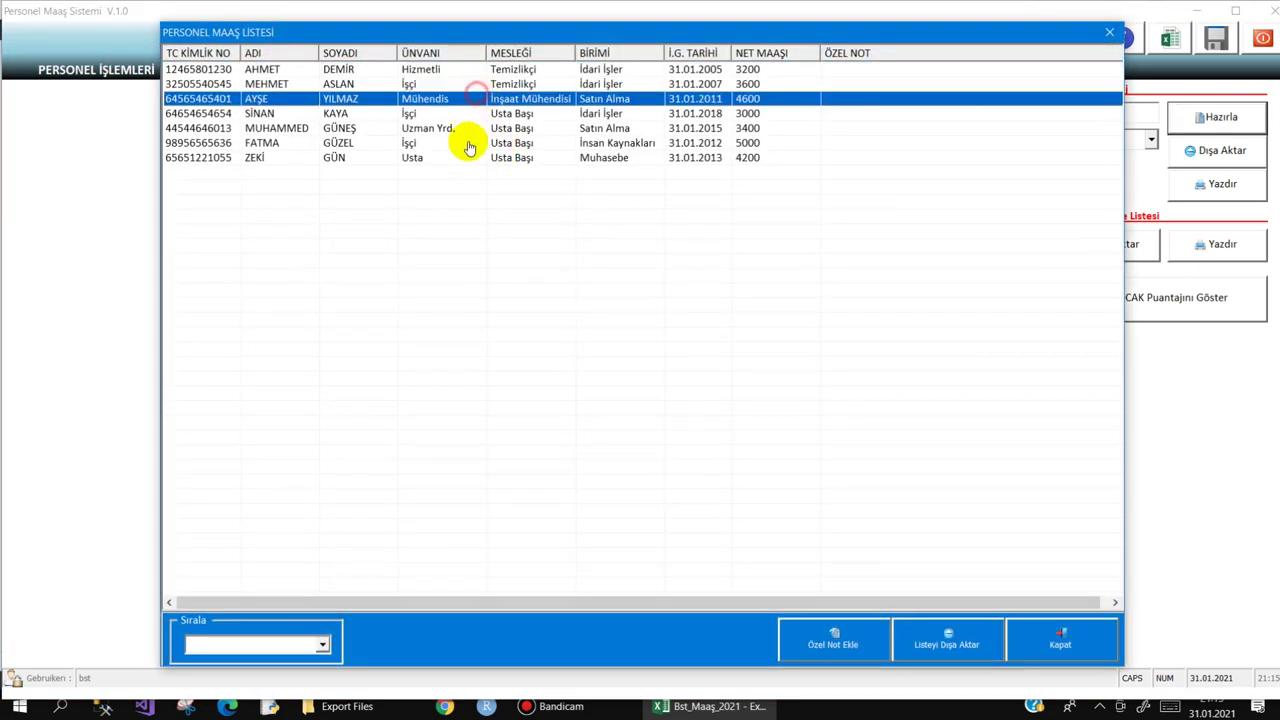
click(472, 145)
drag(745, 70, 748, 157)
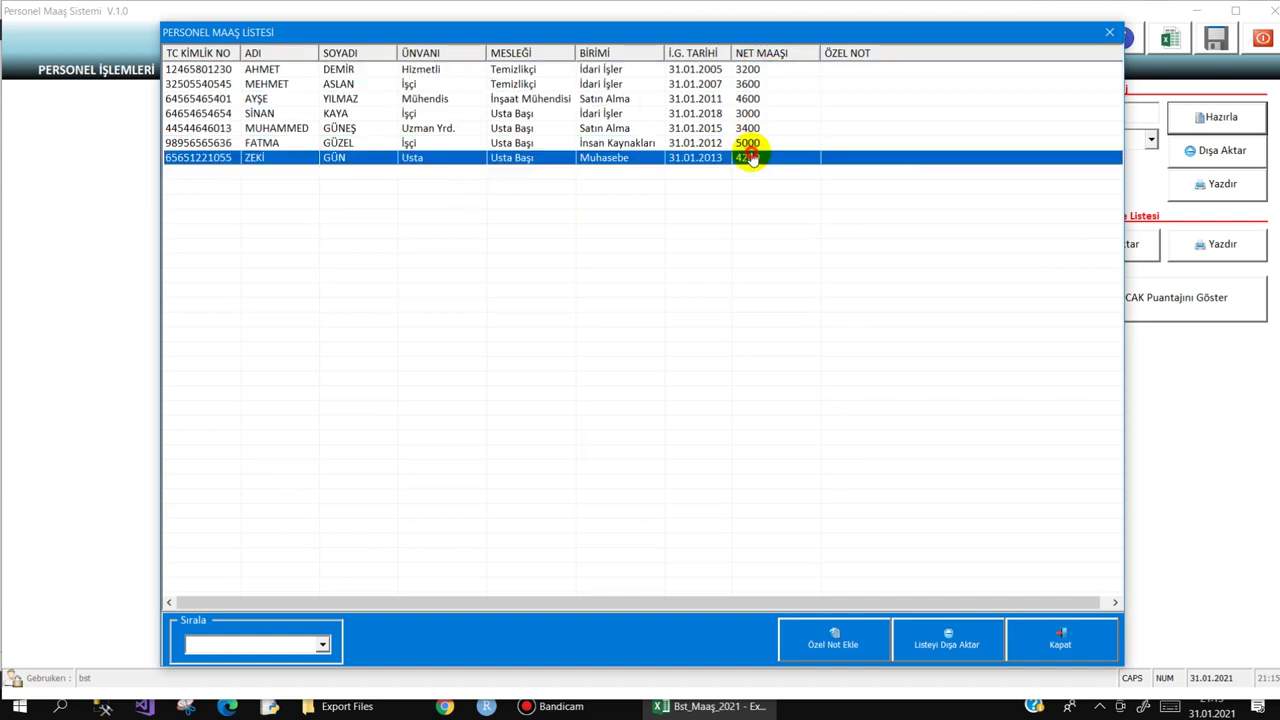
click(822, 648)
text(YENİ YILDA MAAŞINA %20 ZAM YAPILACAK)
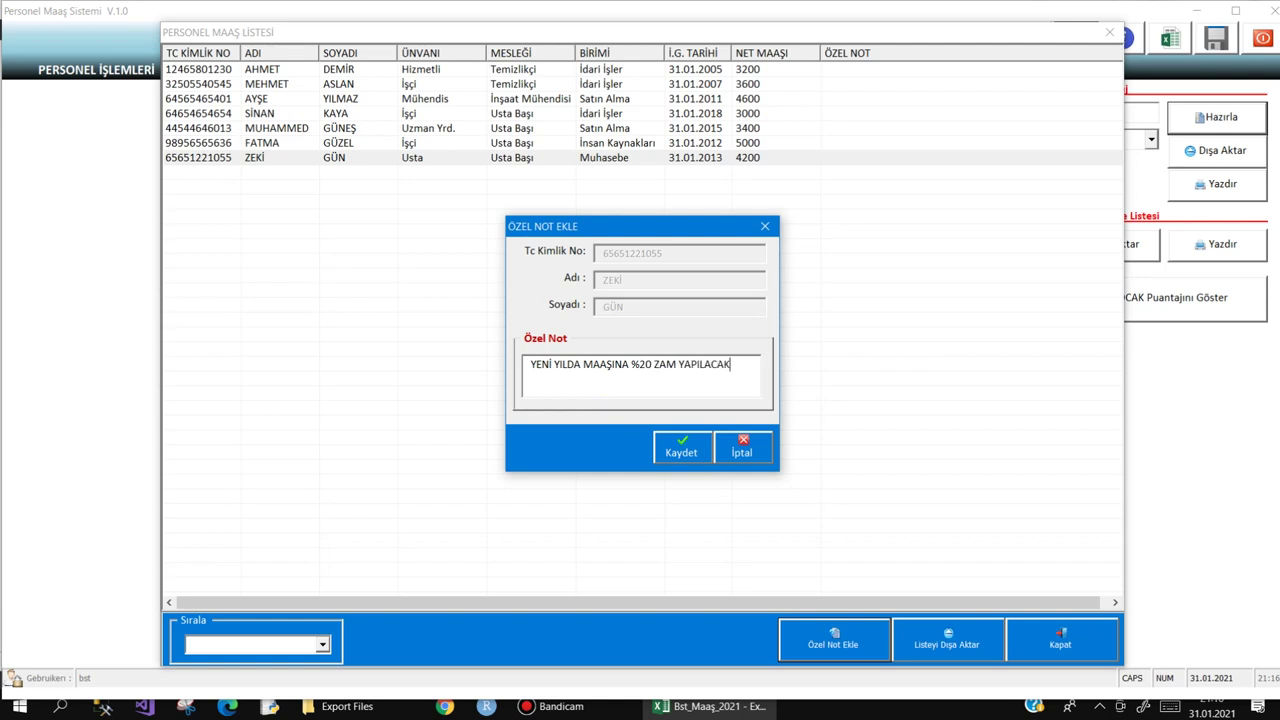
click(667, 444)
click(665, 416)
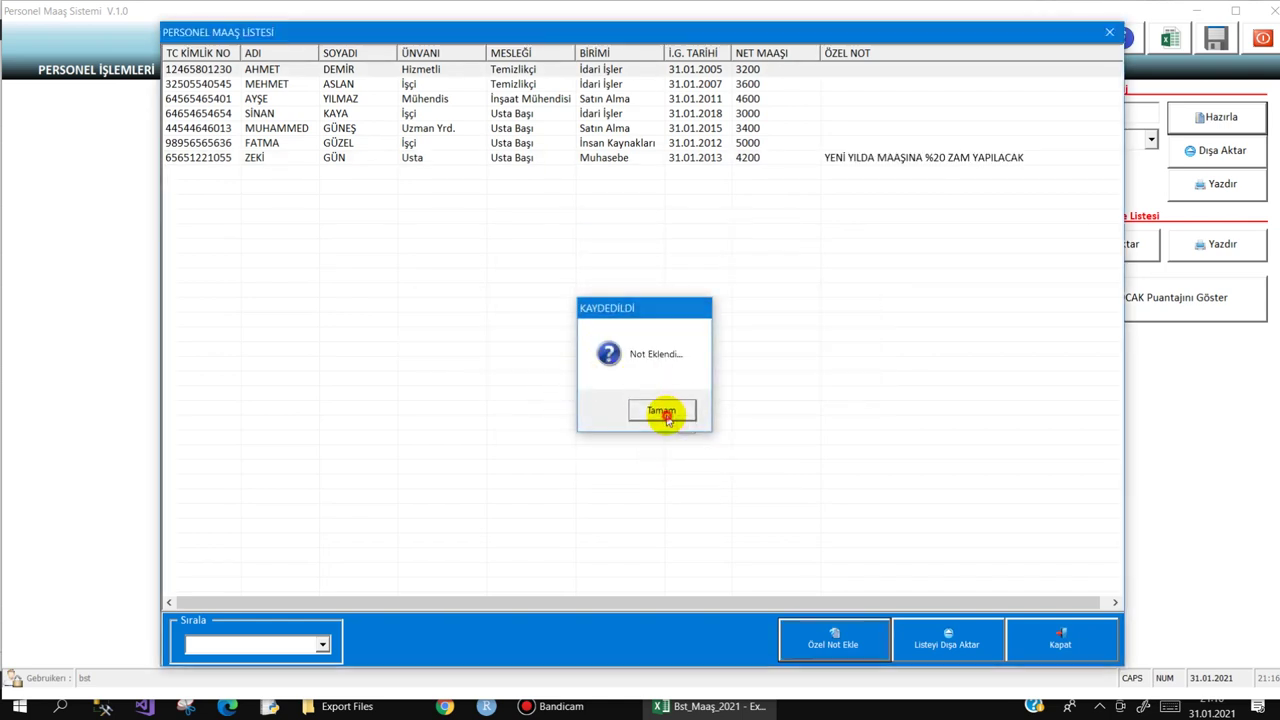
- Add the note 'YIL SONUNA TERFİ EDİLECEK' for the İnsan Kaynakları employee
click(737, 129)
click(738, 143)
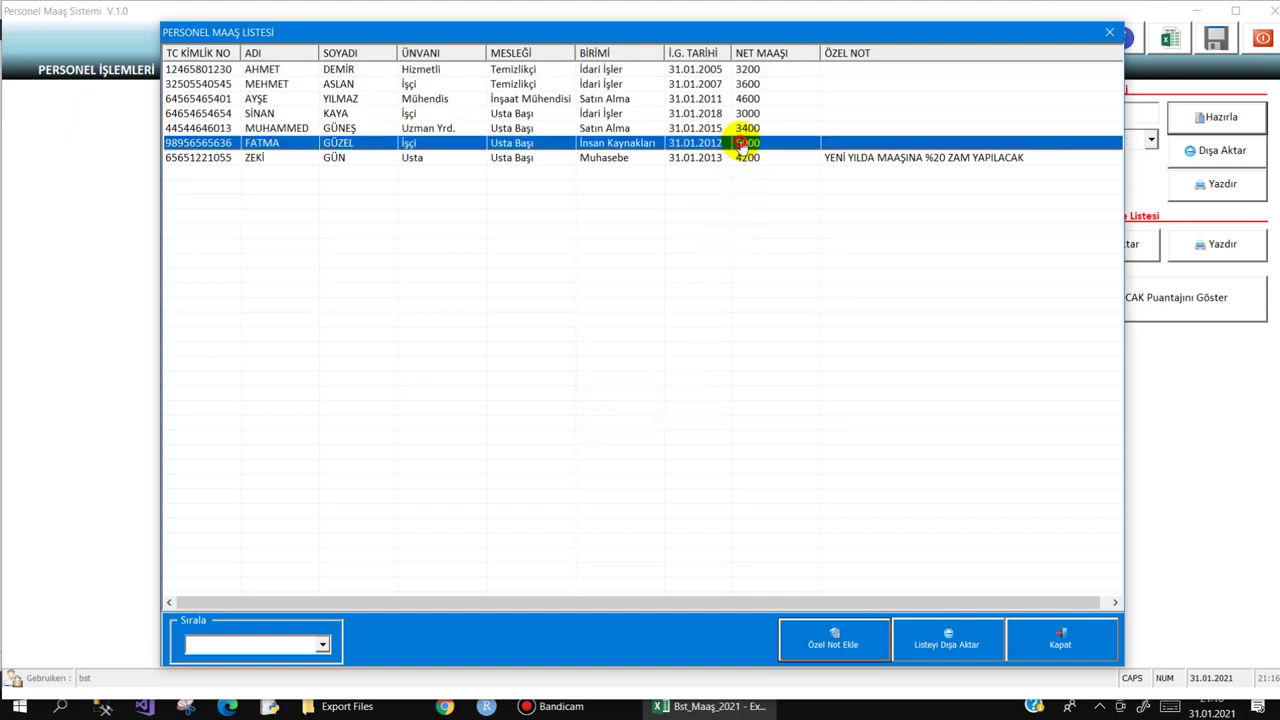
click(818, 632)
text(YIL SONUNA TERFİ EDİLECEK)
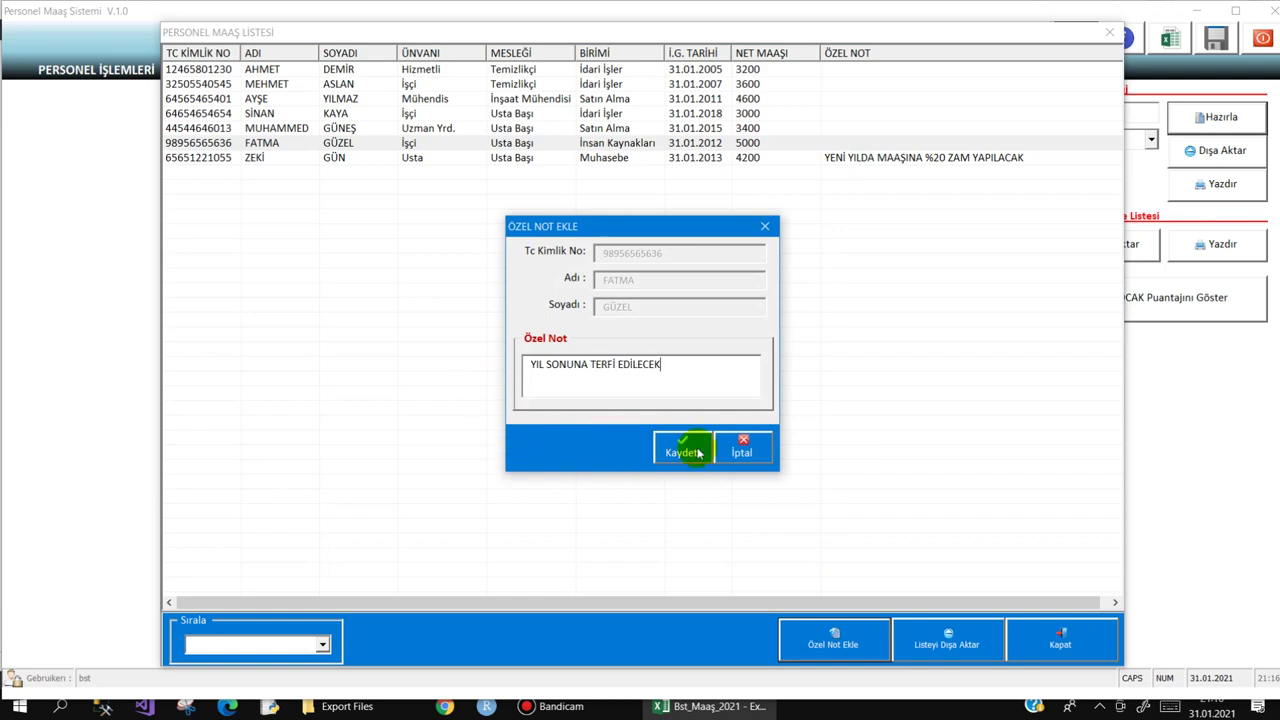
click(690, 448)
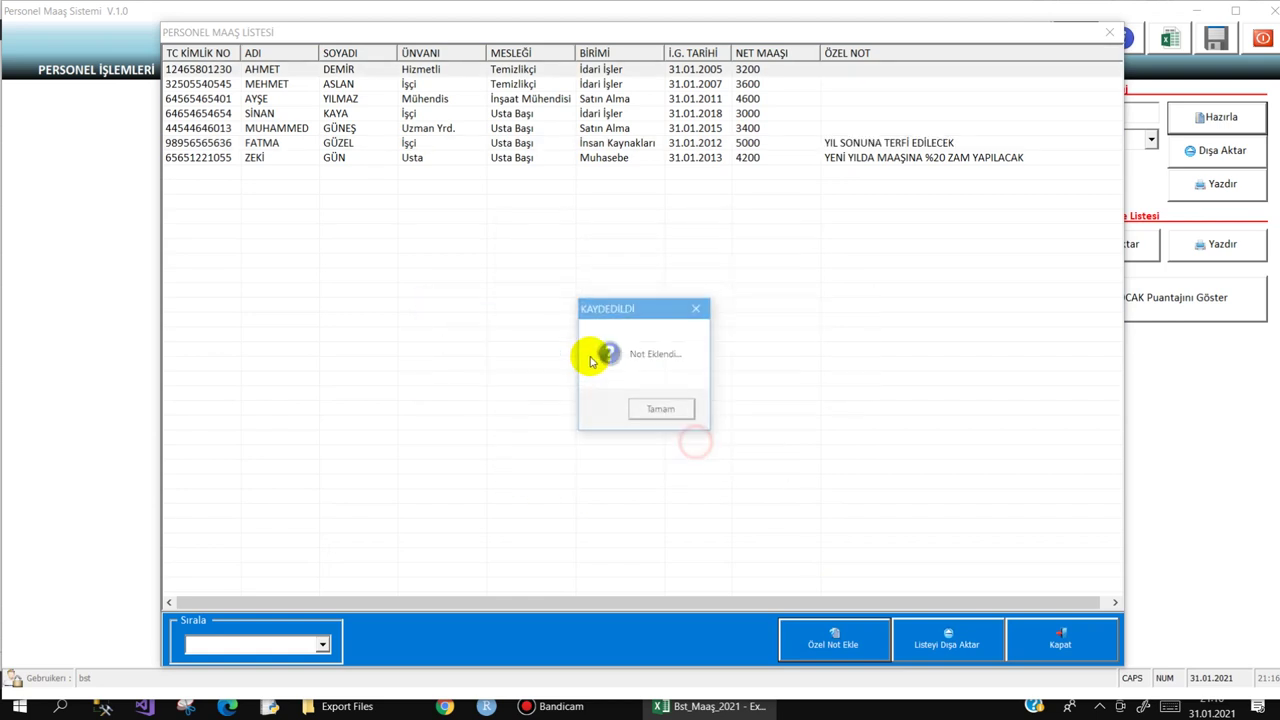
click(668, 412)
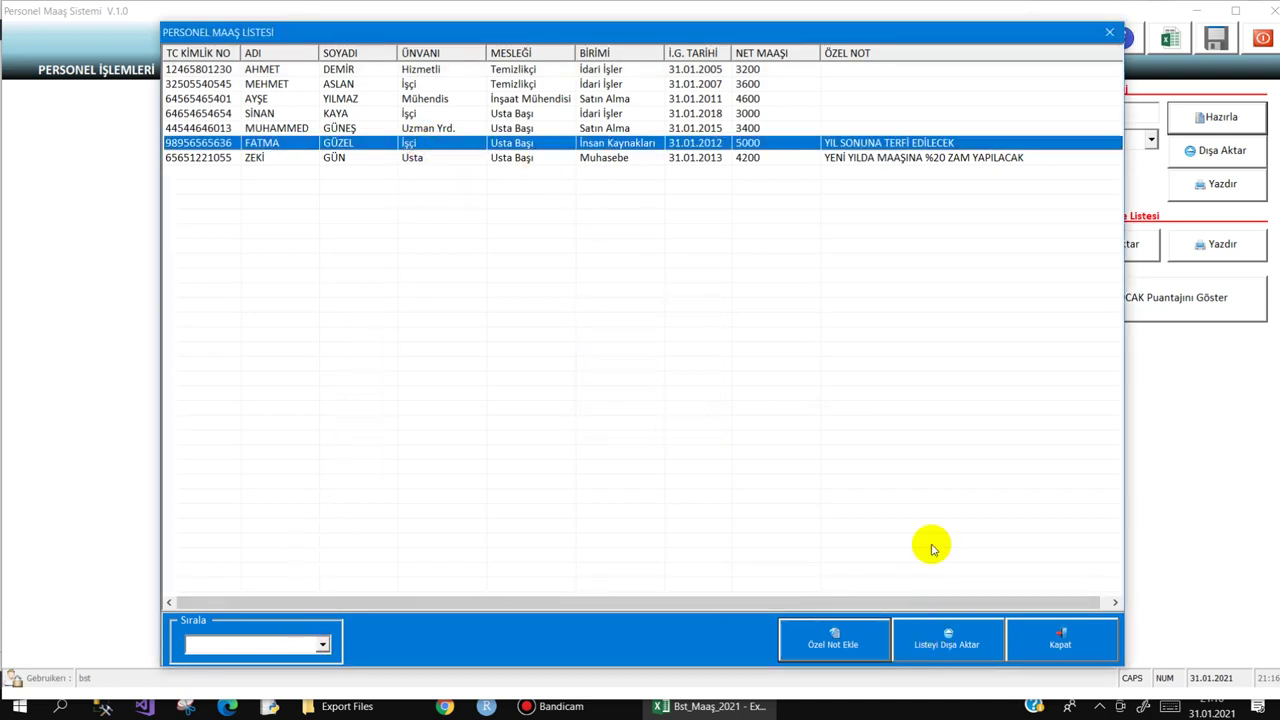
click(946, 642)
- Export the salary list to Excel and leave the payroll program for the workbook
click(628, 412)
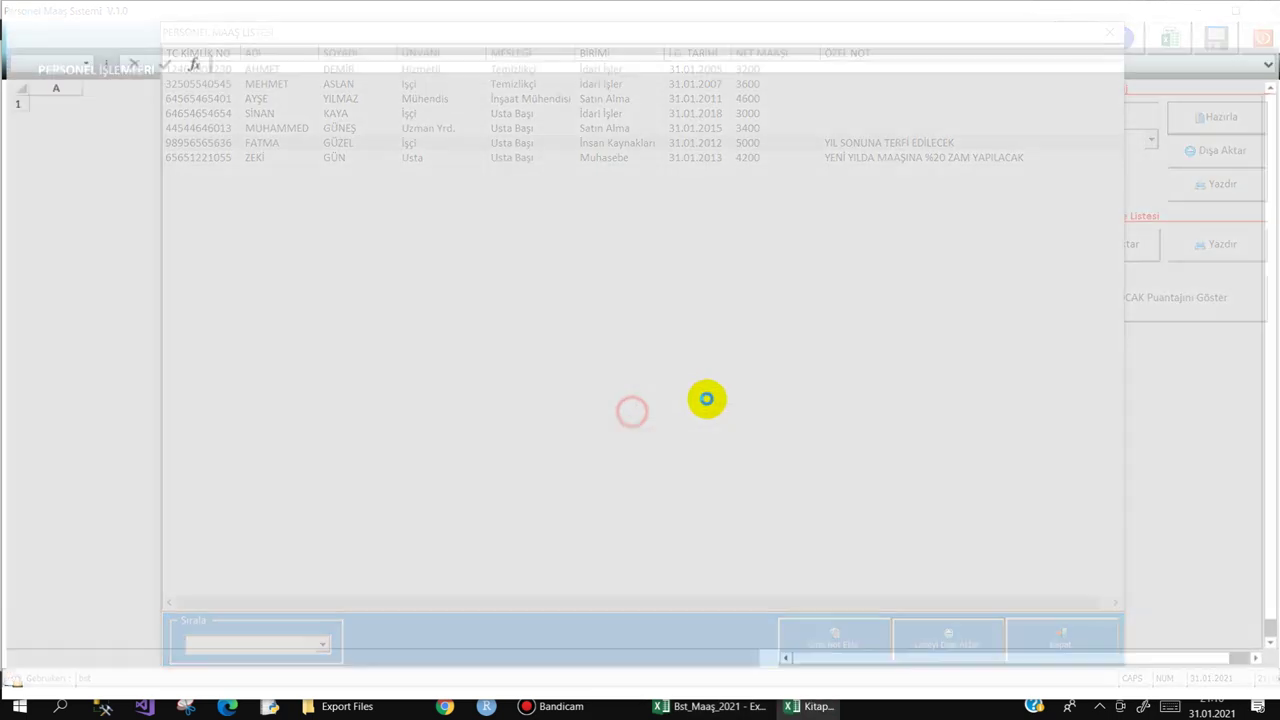
click(698, 486)
click(1023, 622)
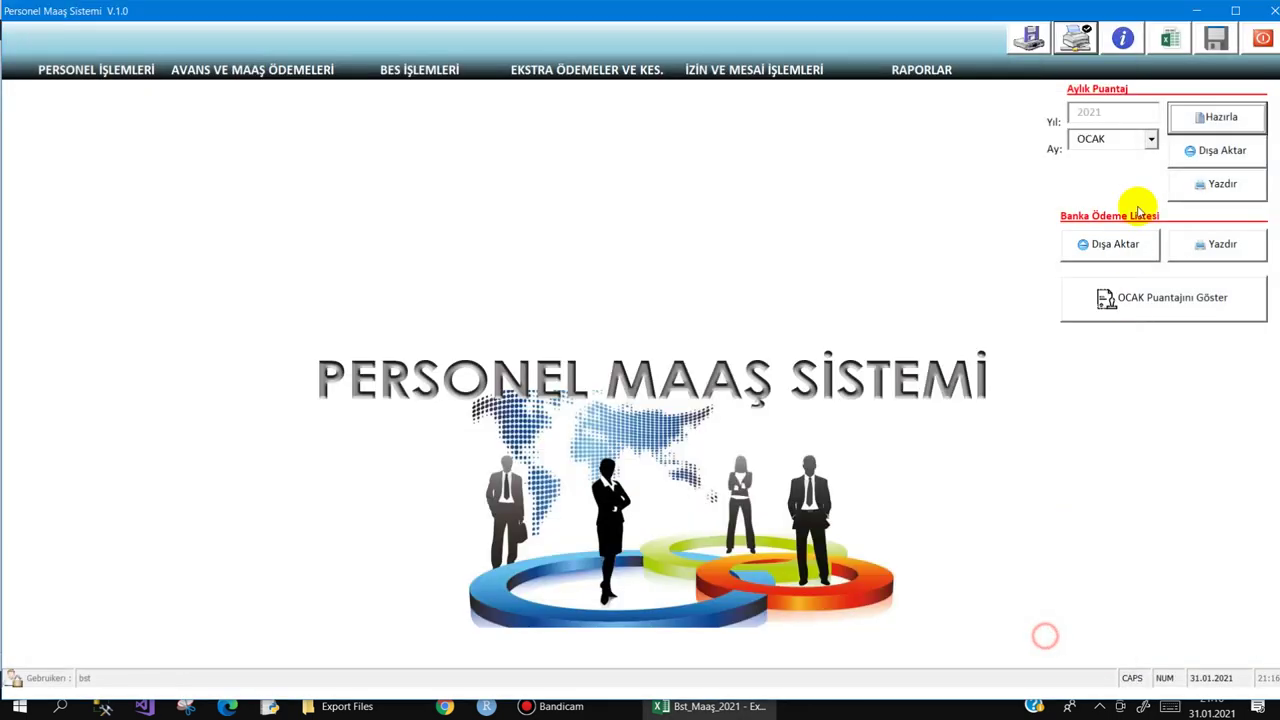
click(1169, 30)
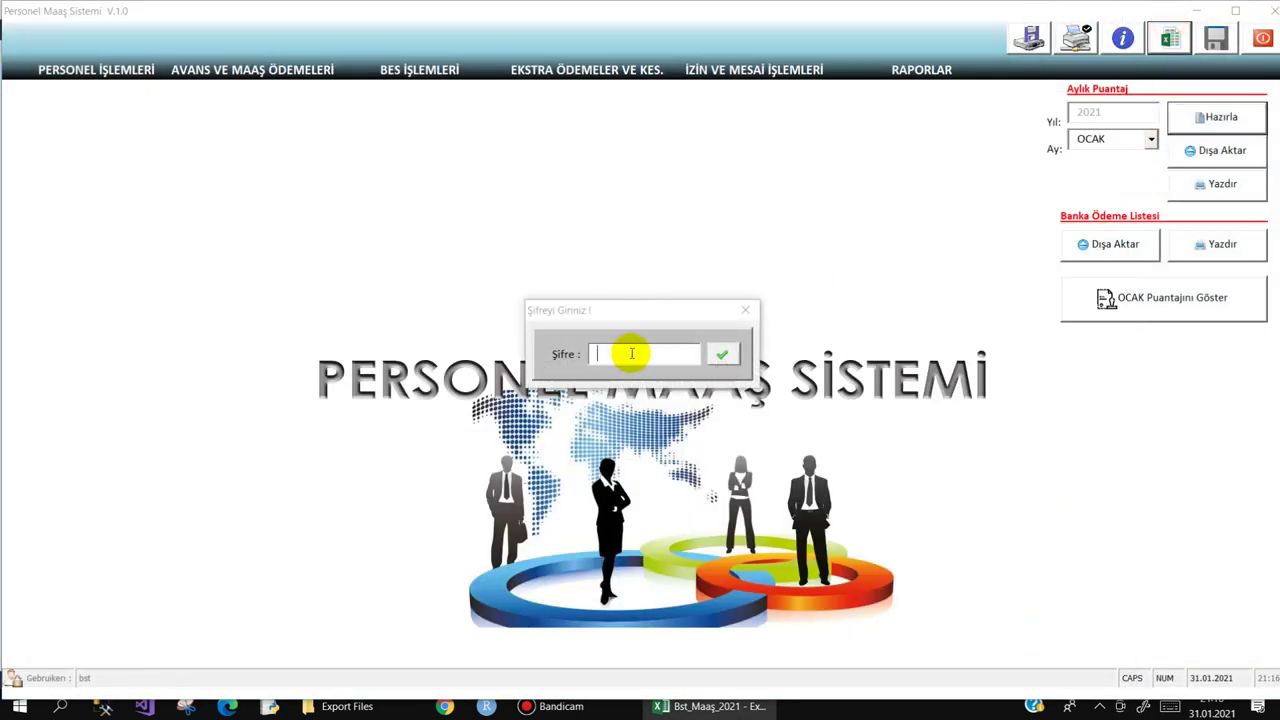
click(722, 365)
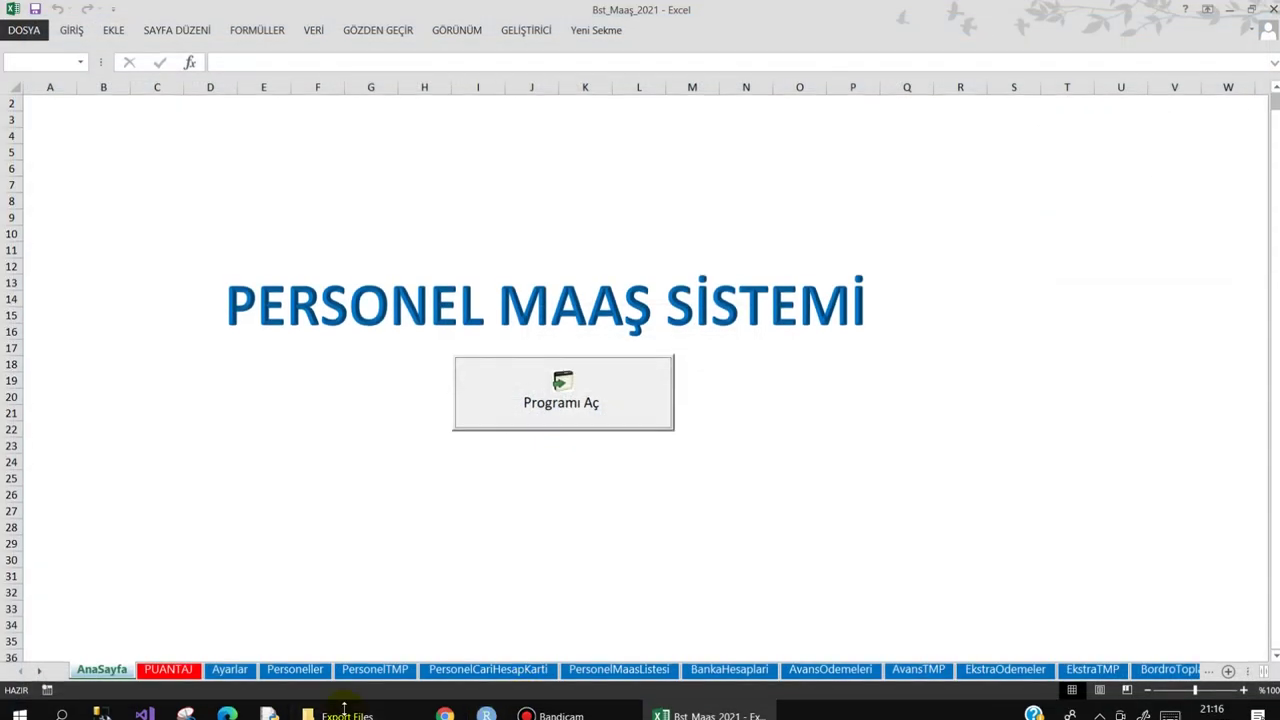
- Open the exported Personel Maaş Listesi workbook and autofit column I to show the notes
click(330, 693)
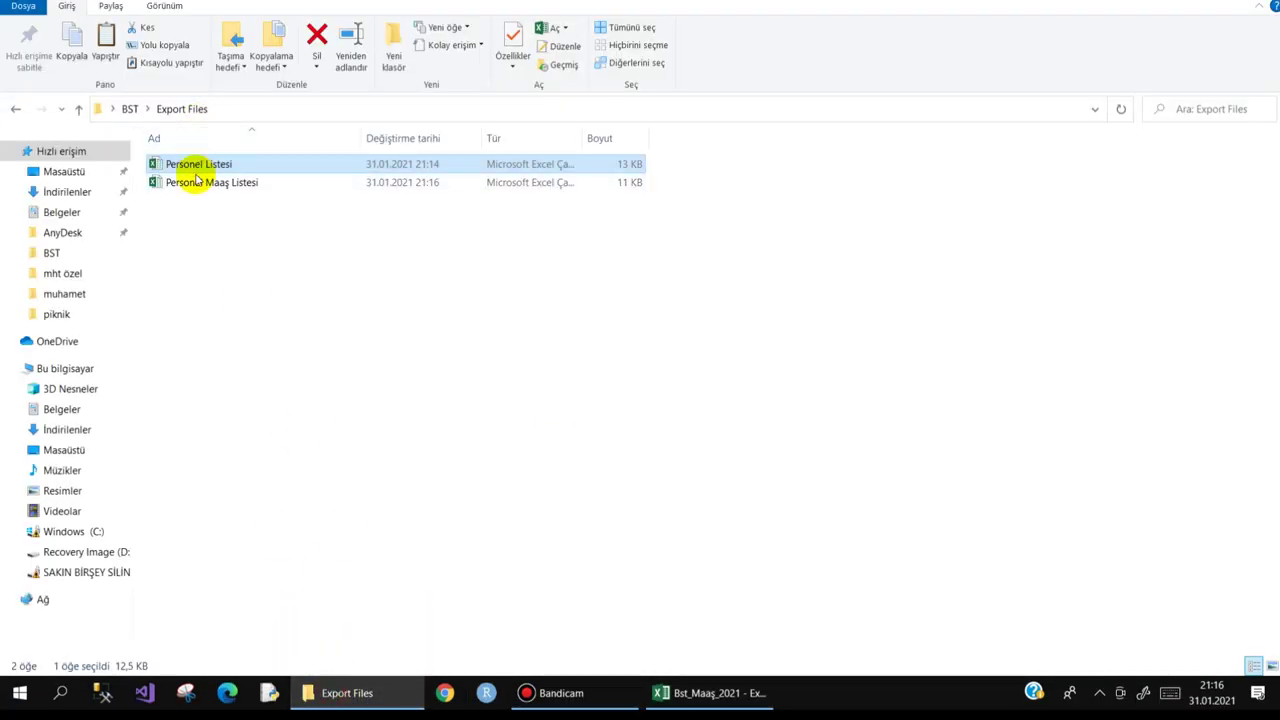
double_click(199, 182)
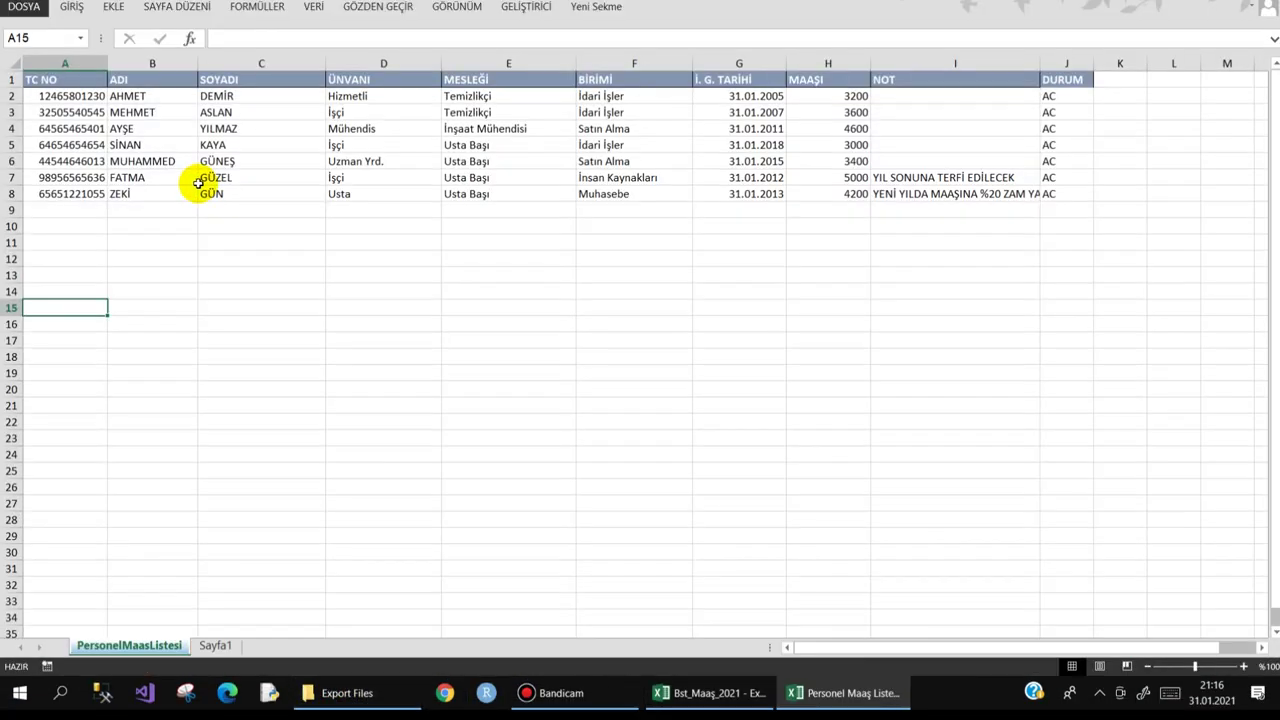
click(910, 177)
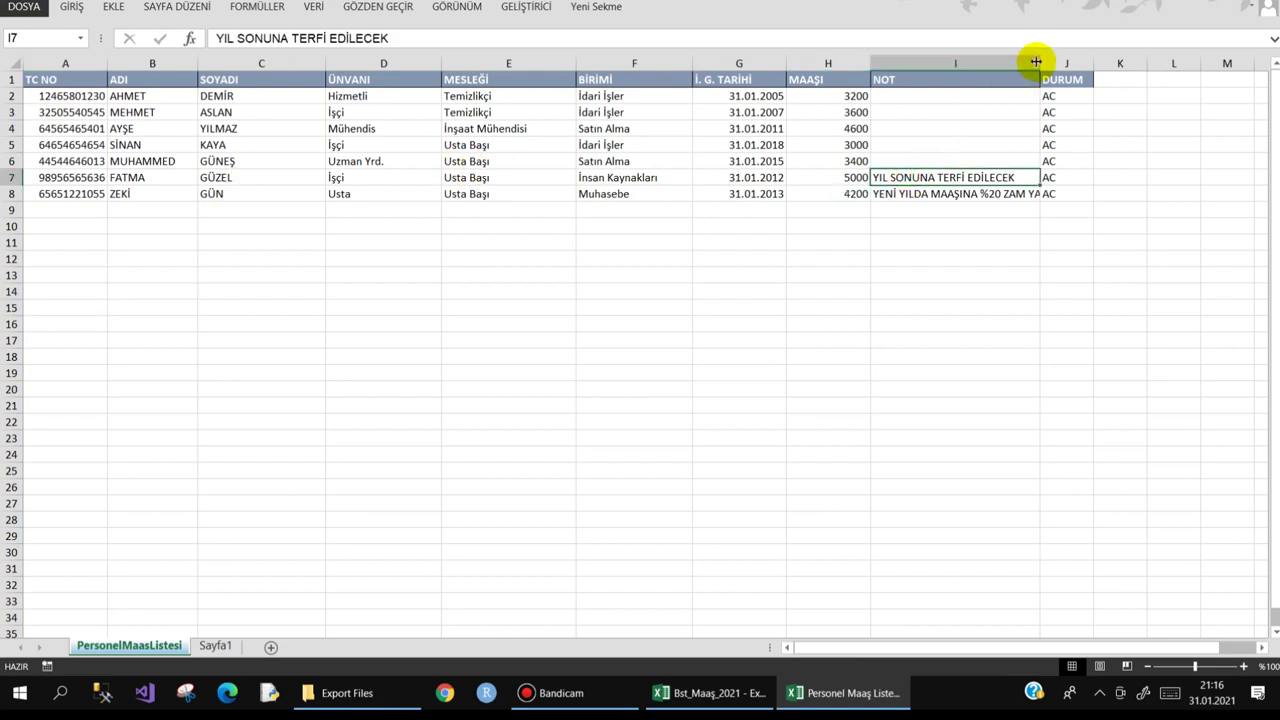
double_click(1036, 63)
drag(634, 161, 60, 145)
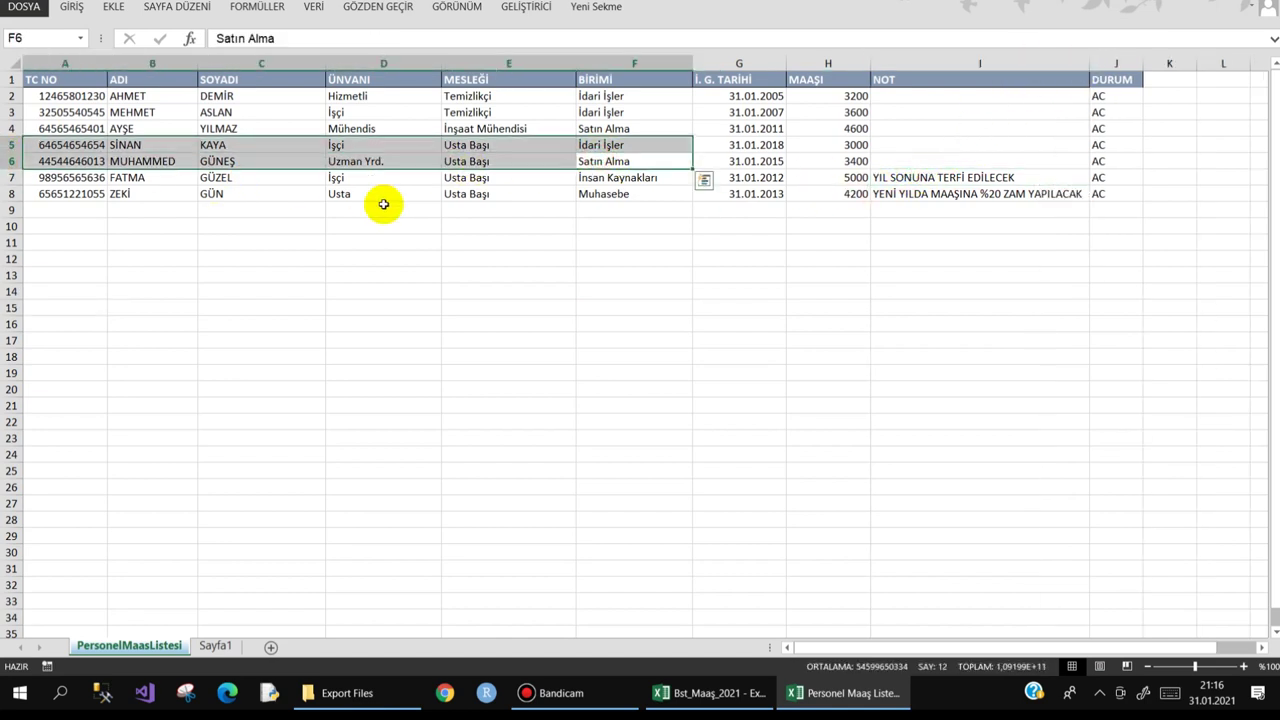
click(530, 240)
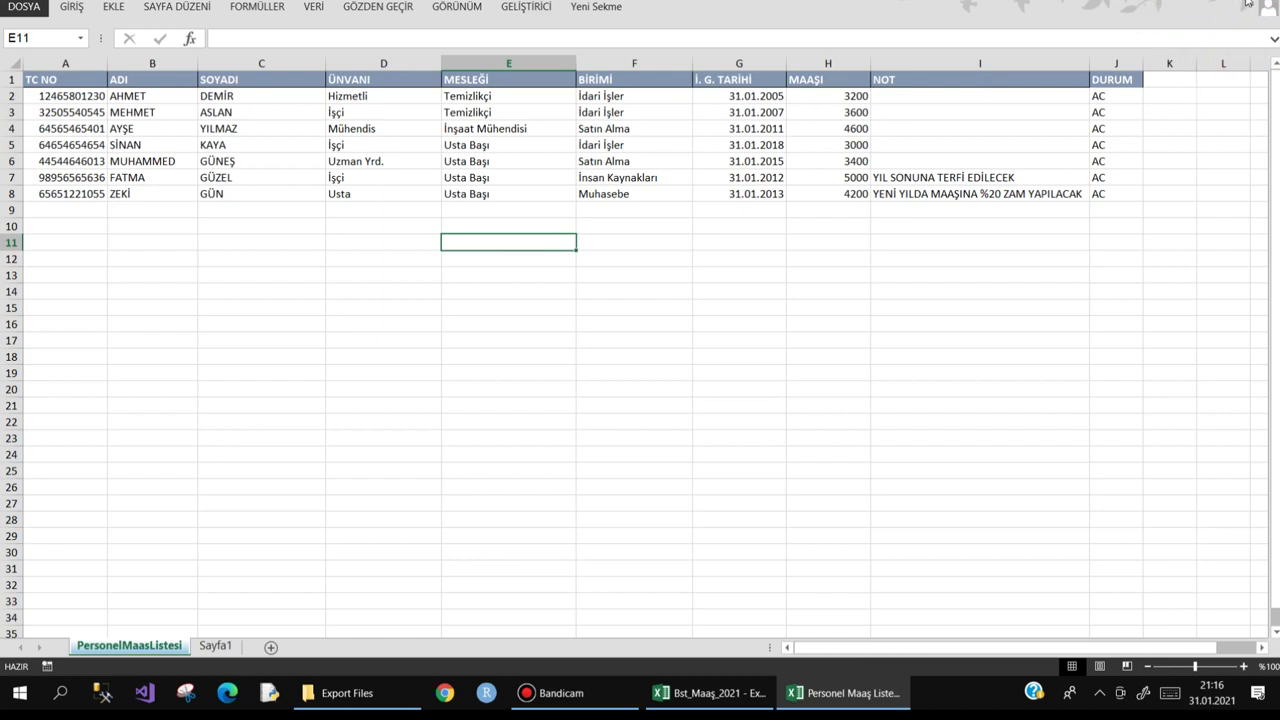
- Close the exported salary list workbook
click(1202, 47)
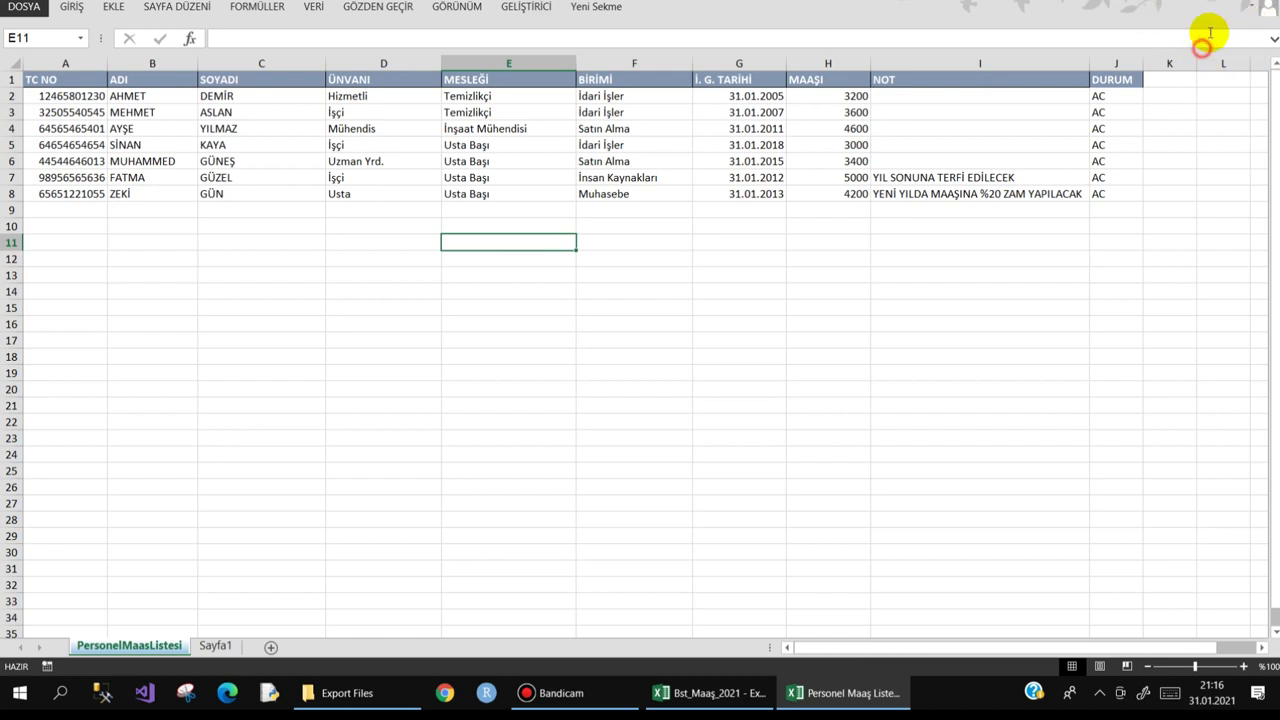
click(1272, 4)
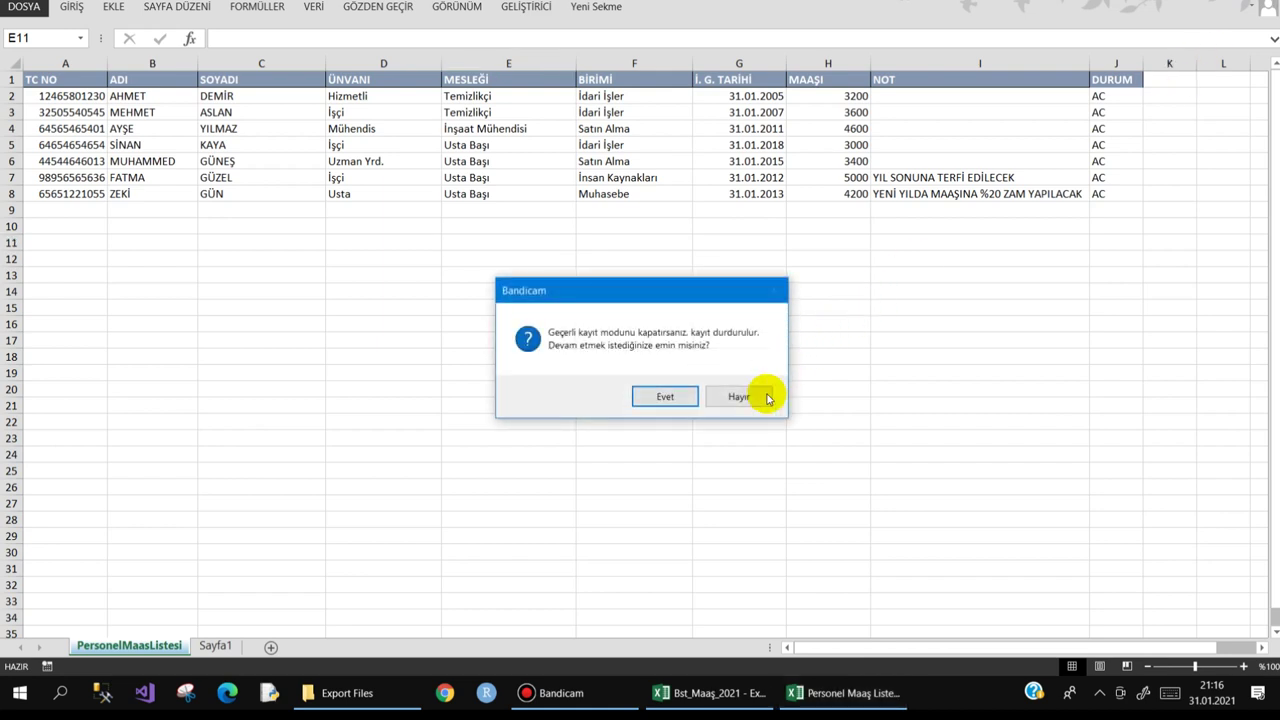
click(753, 398)
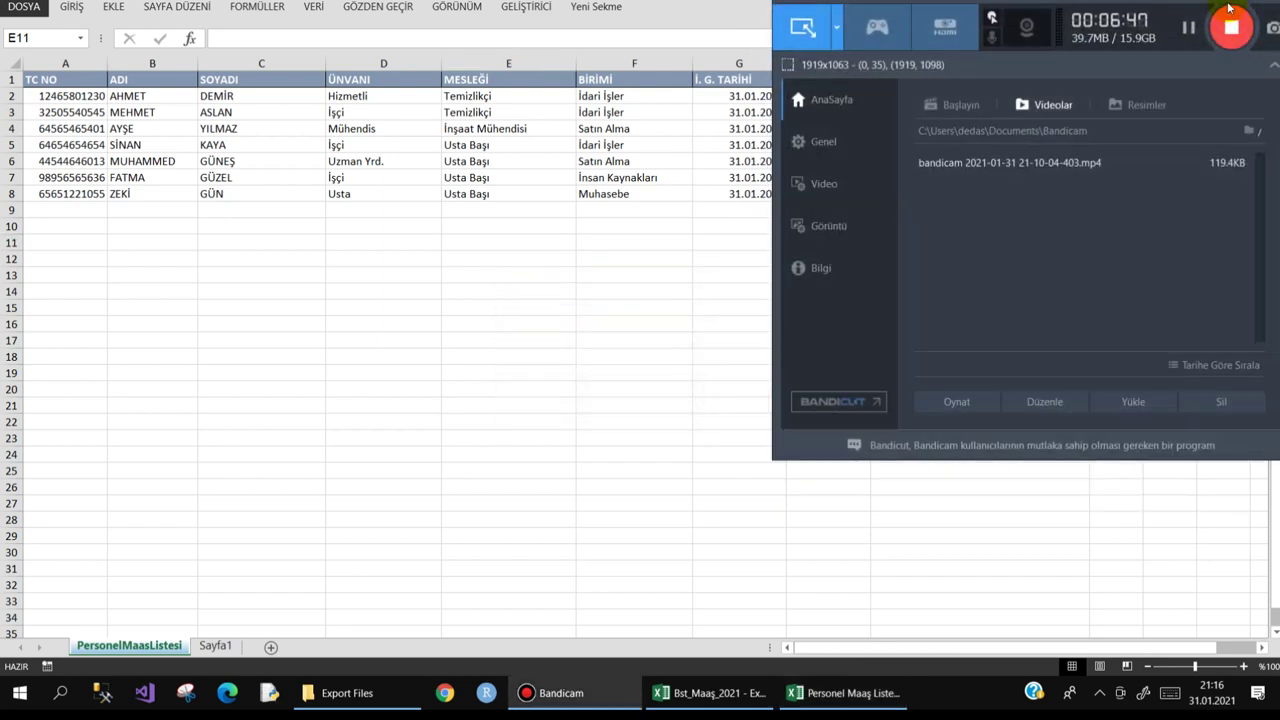
click(1241, 9)
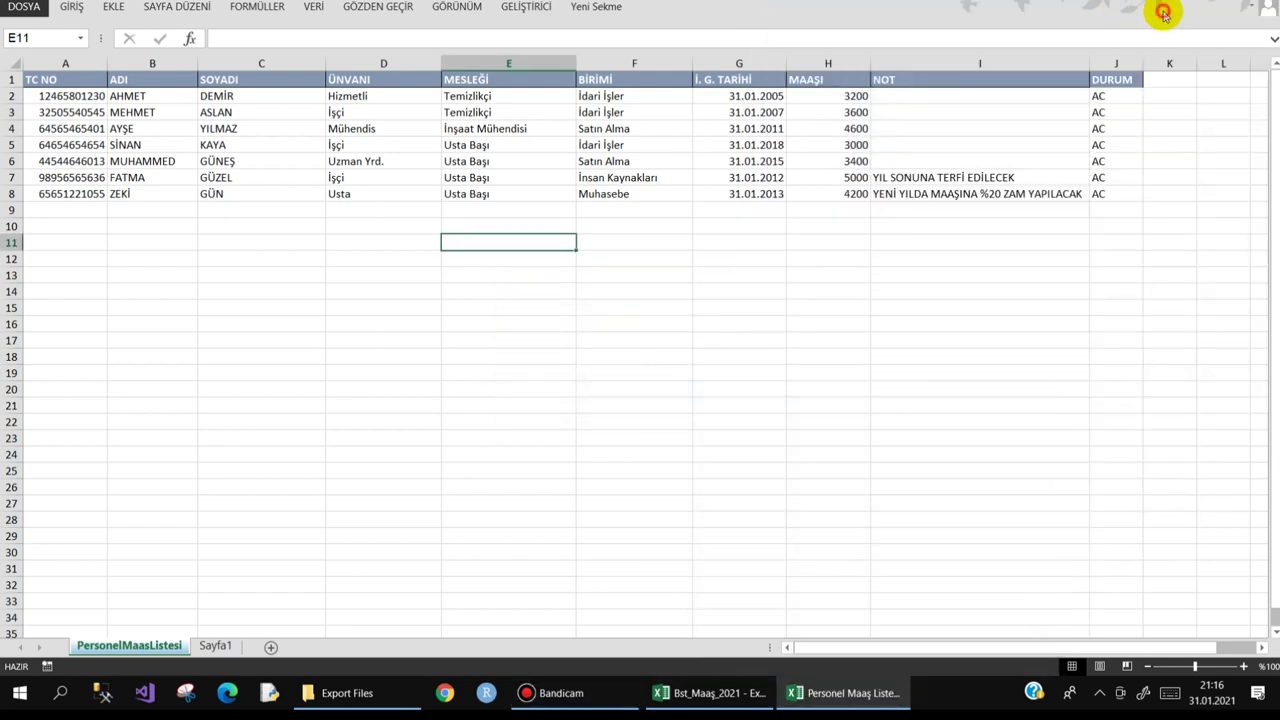
click(28, 8)
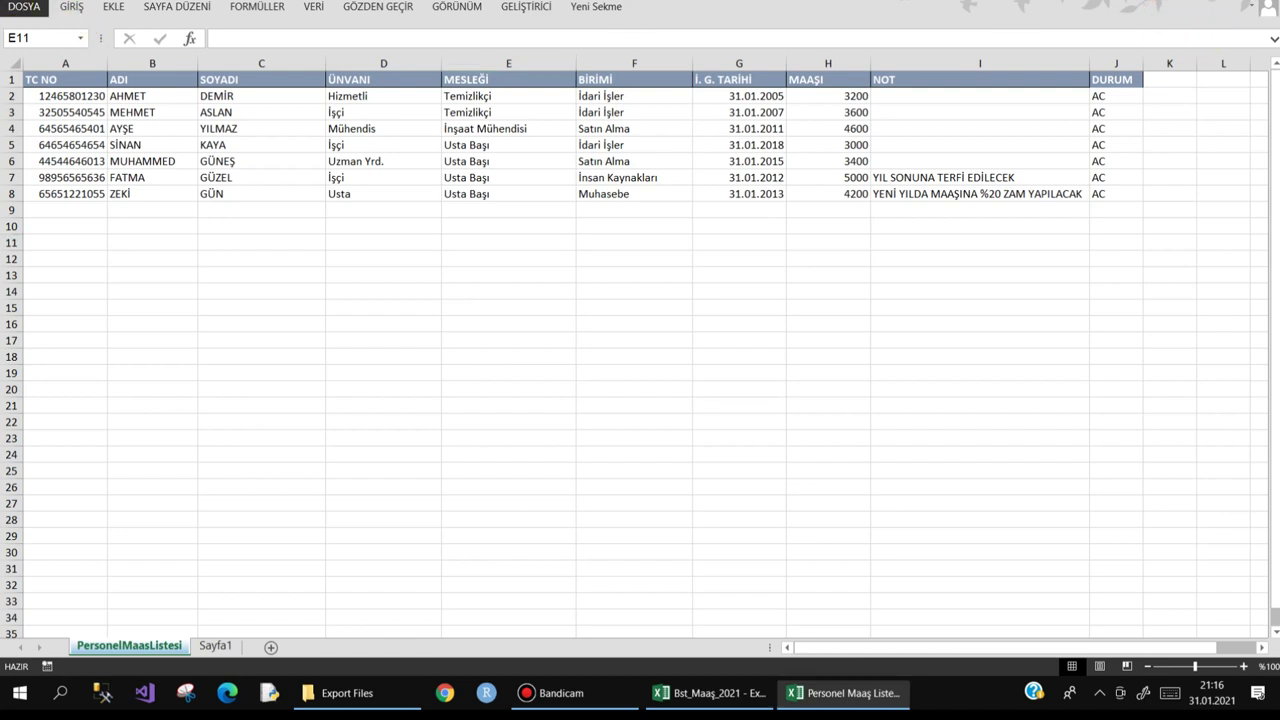
click(73, 47)
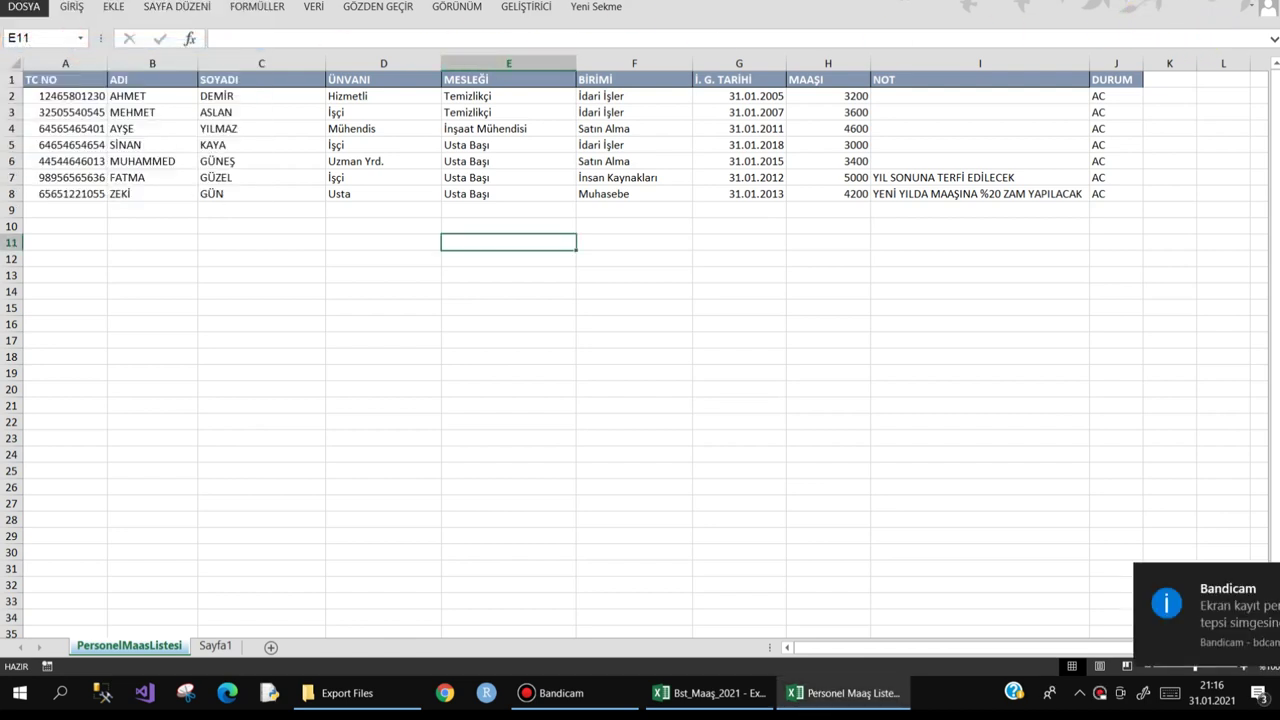
key(alt+F4)
- Record a 200 advance dated 31.01.2021, described 'test', for the Satın Alma engineer
click(642, 356)
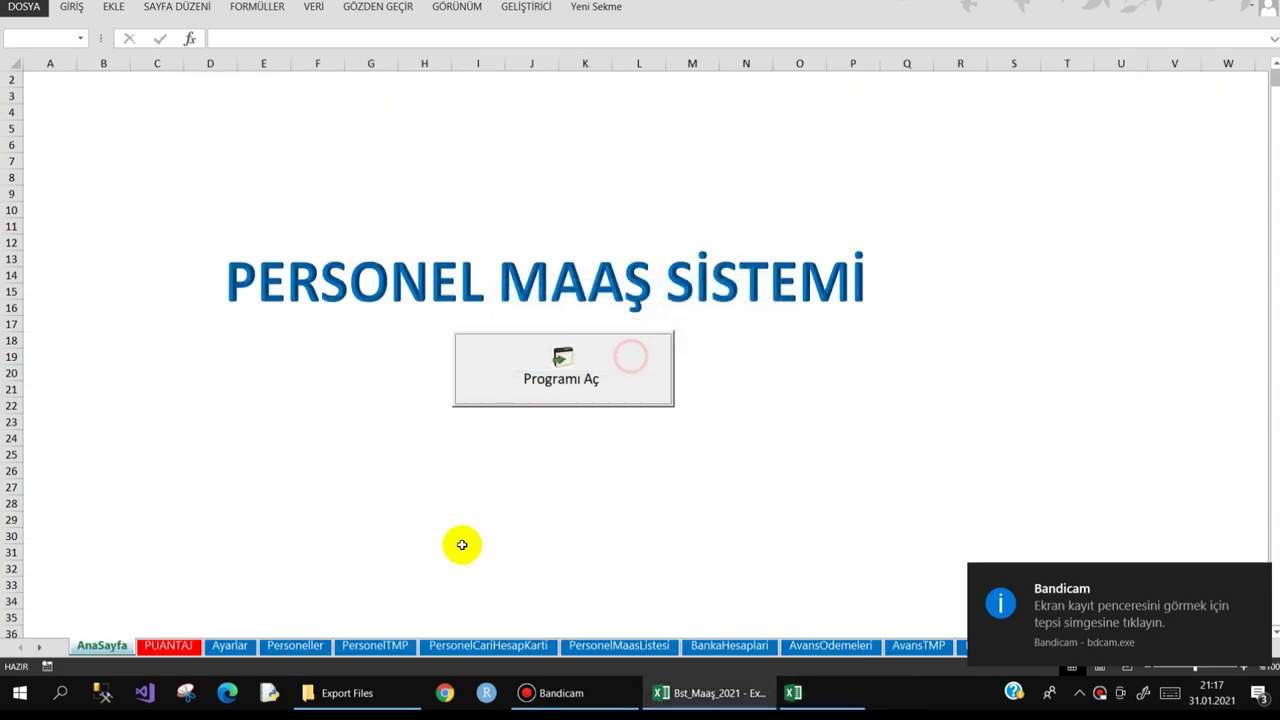
mouse_move(267, 57)
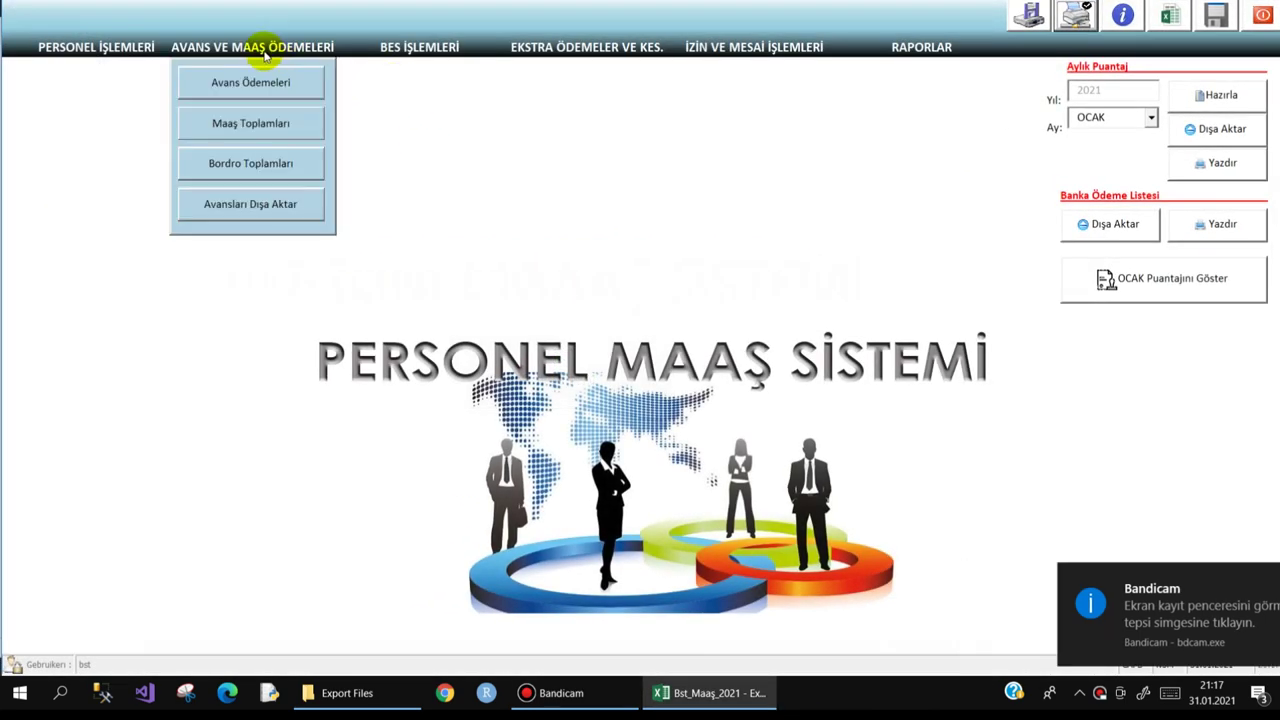
click(255, 82)
click(560, 90)
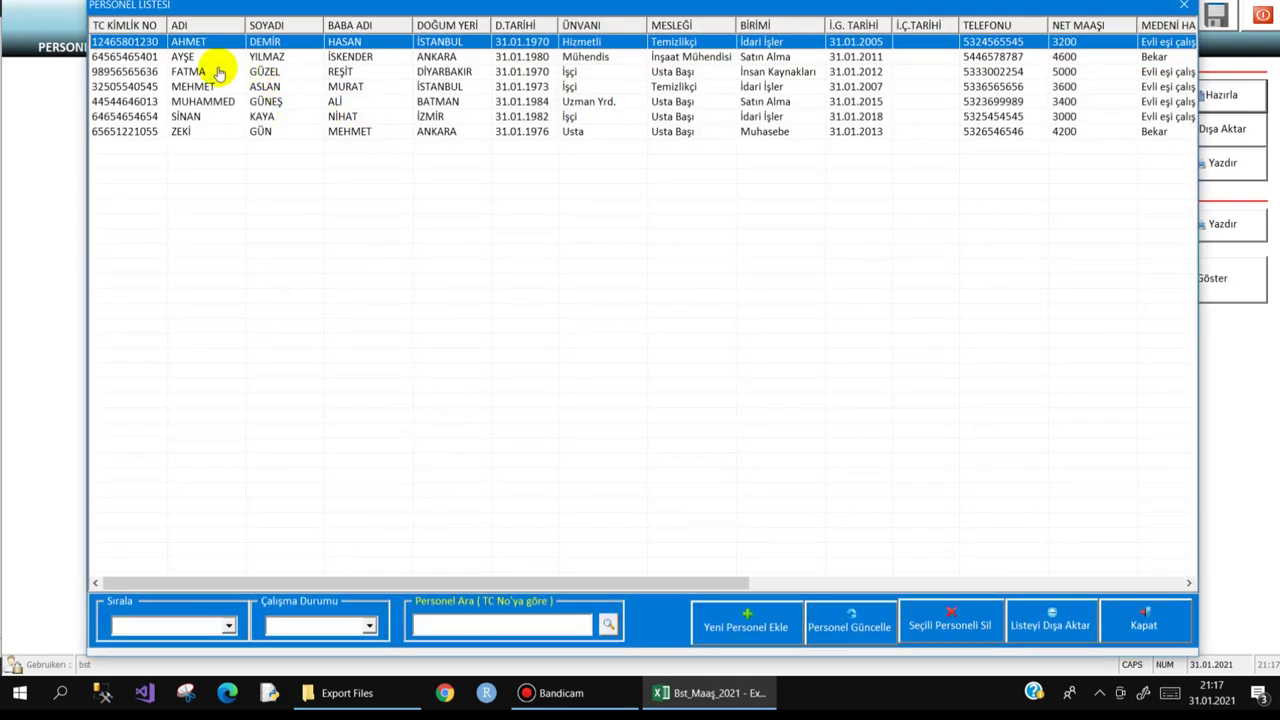
double_click(192, 62)
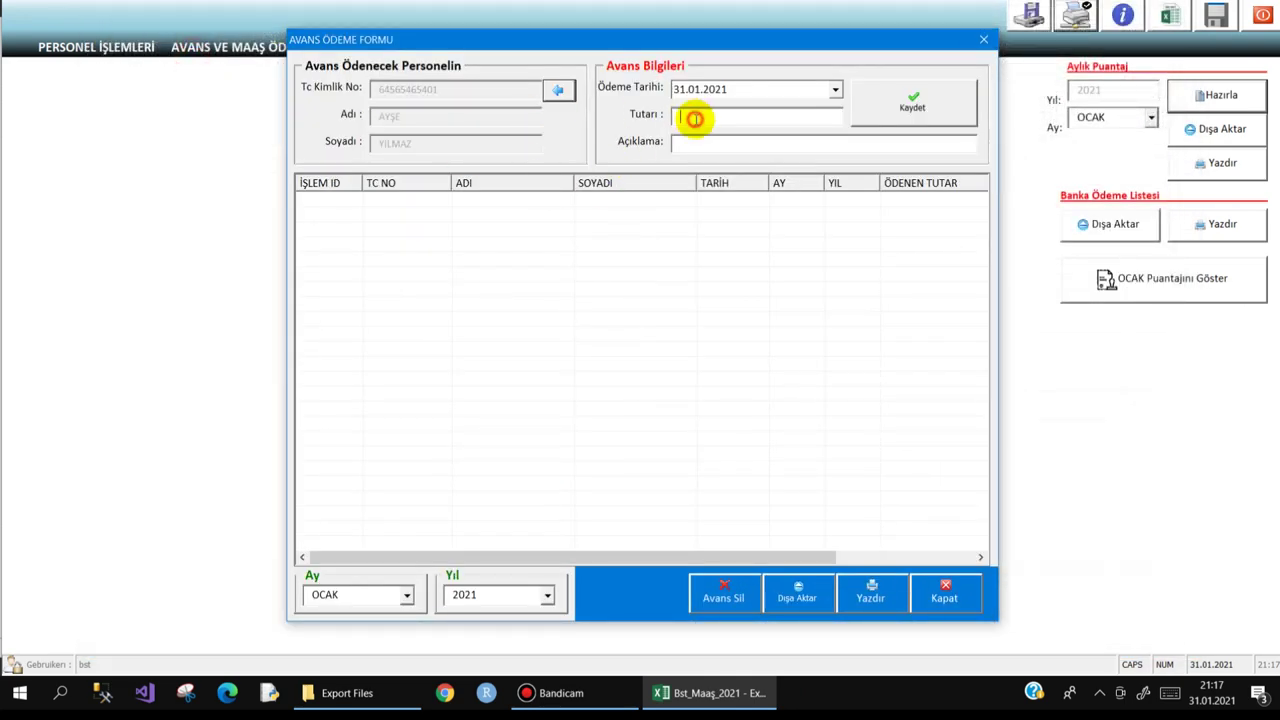
click(836, 89)
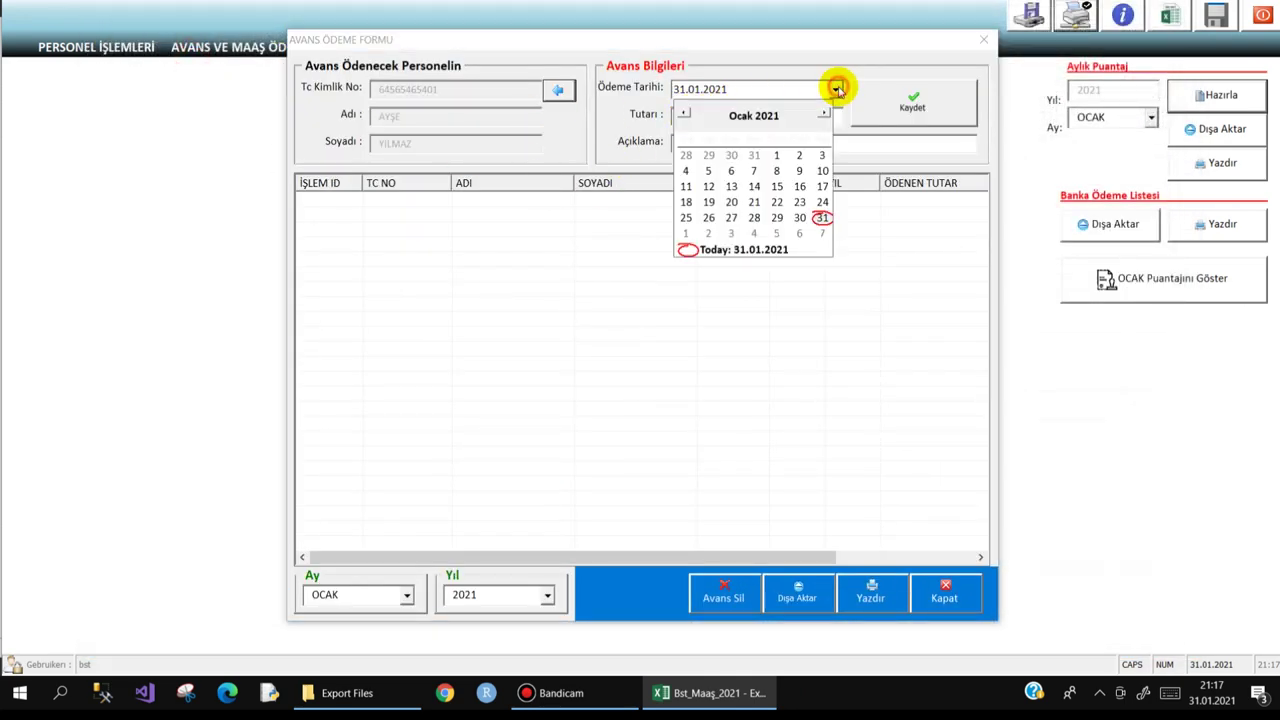
click(837, 89)
text(200)
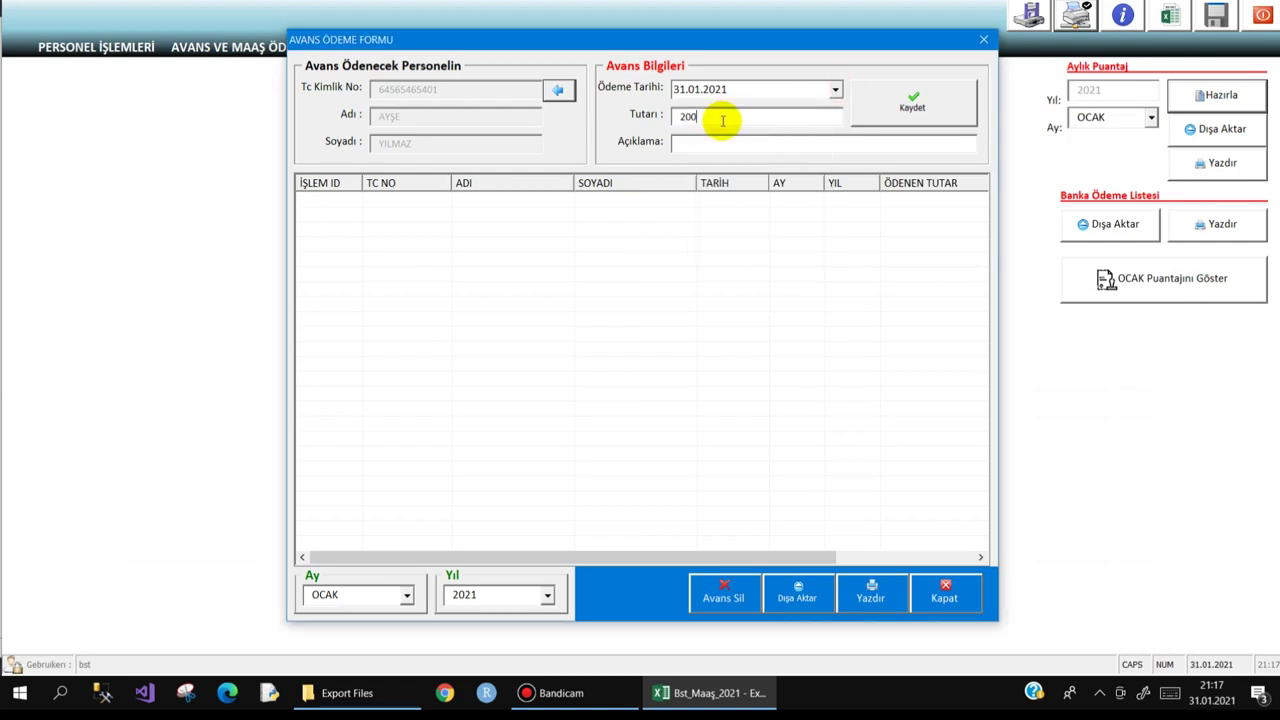
text(test)
click(912, 103)
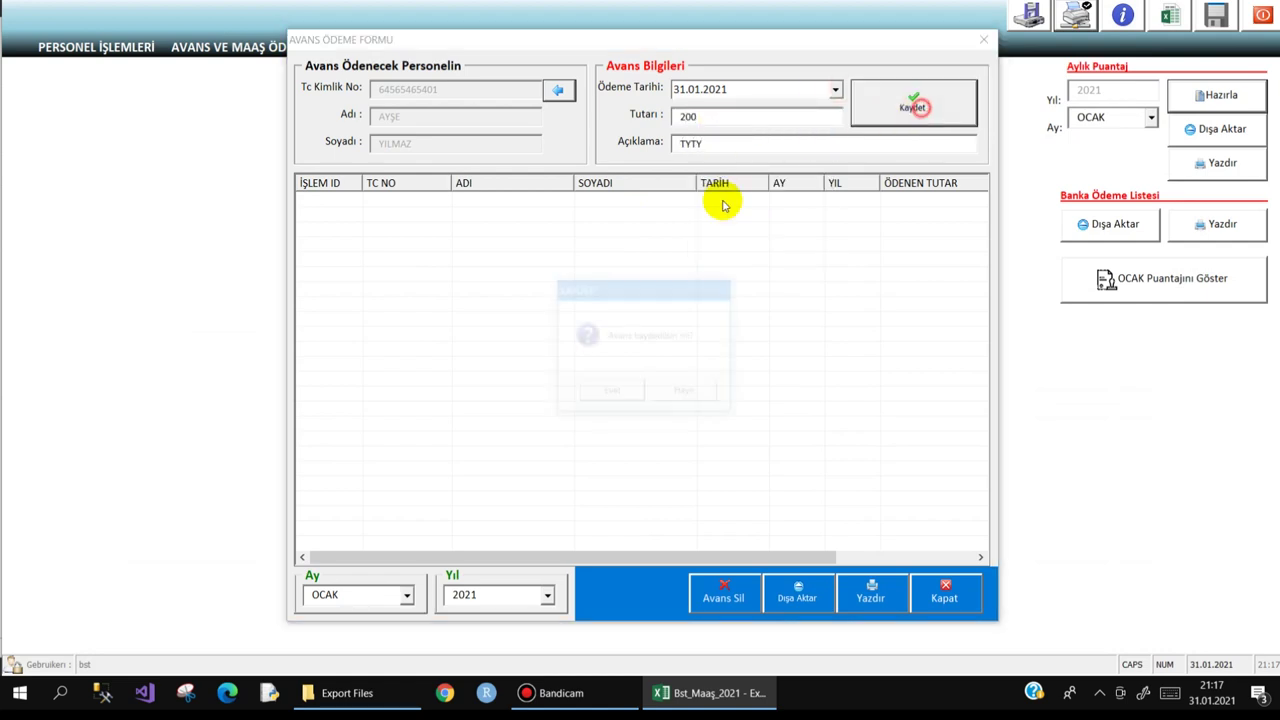
click(617, 383)
- Export the OCAK 2021 advance list containing record 426 and close the advance form
click(894, 588)
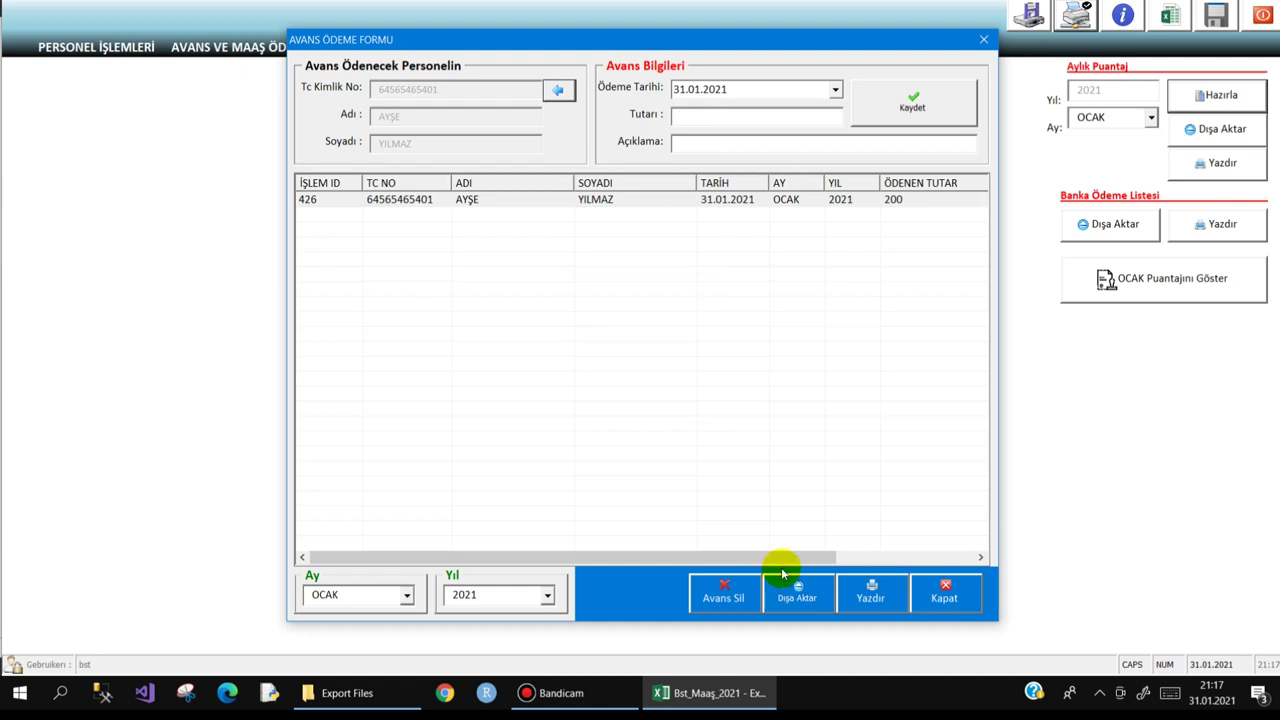
click(528, 200)
click(795, 595)
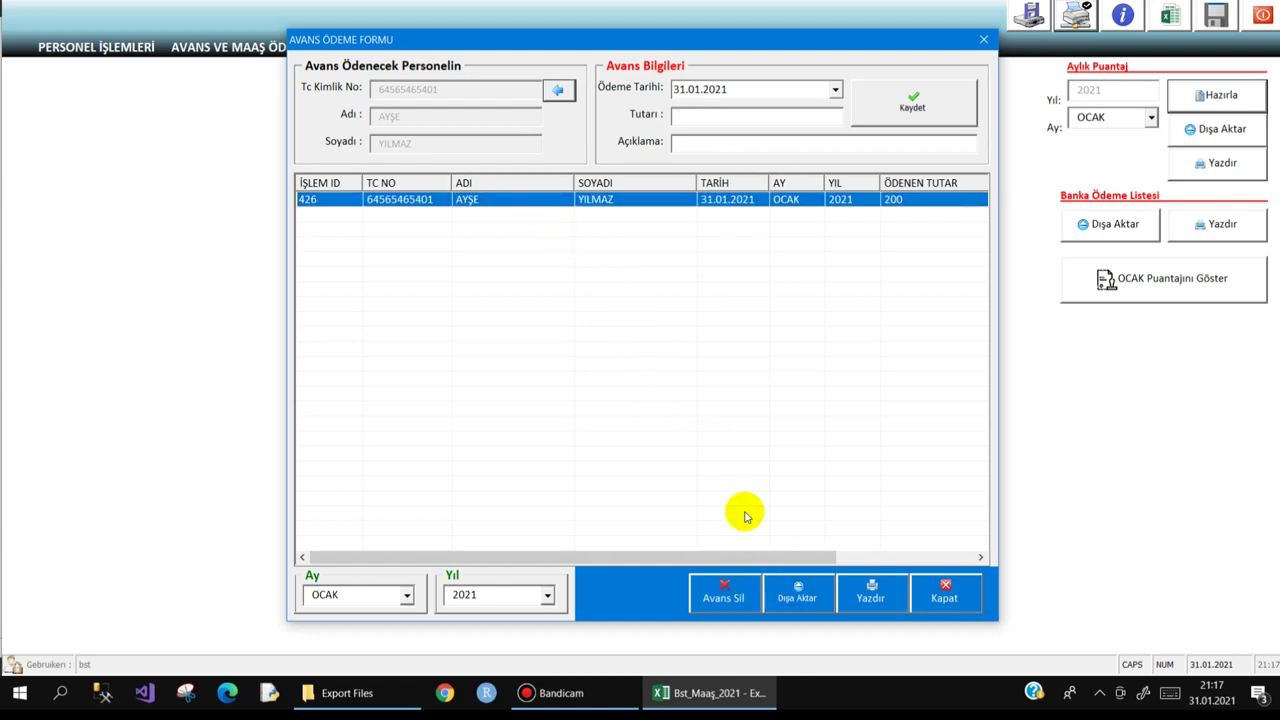
right_click(562, 200)
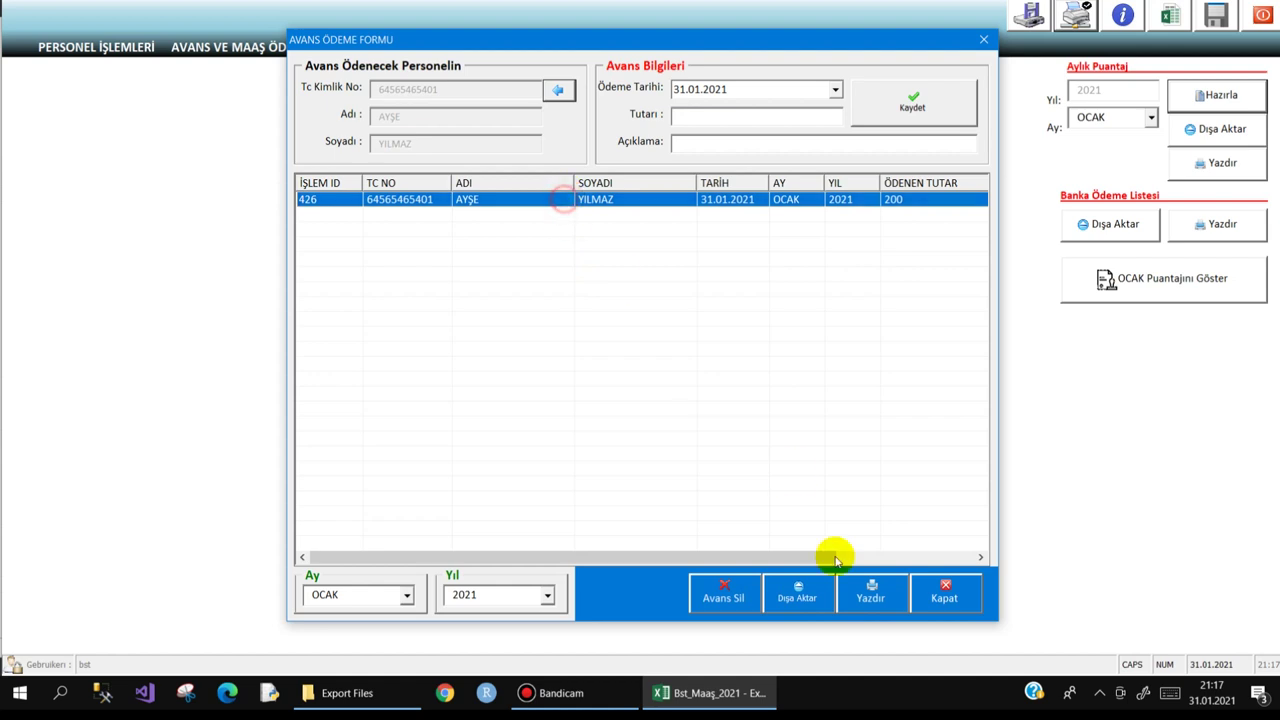
click(797, 595)
right_click(622, 388)
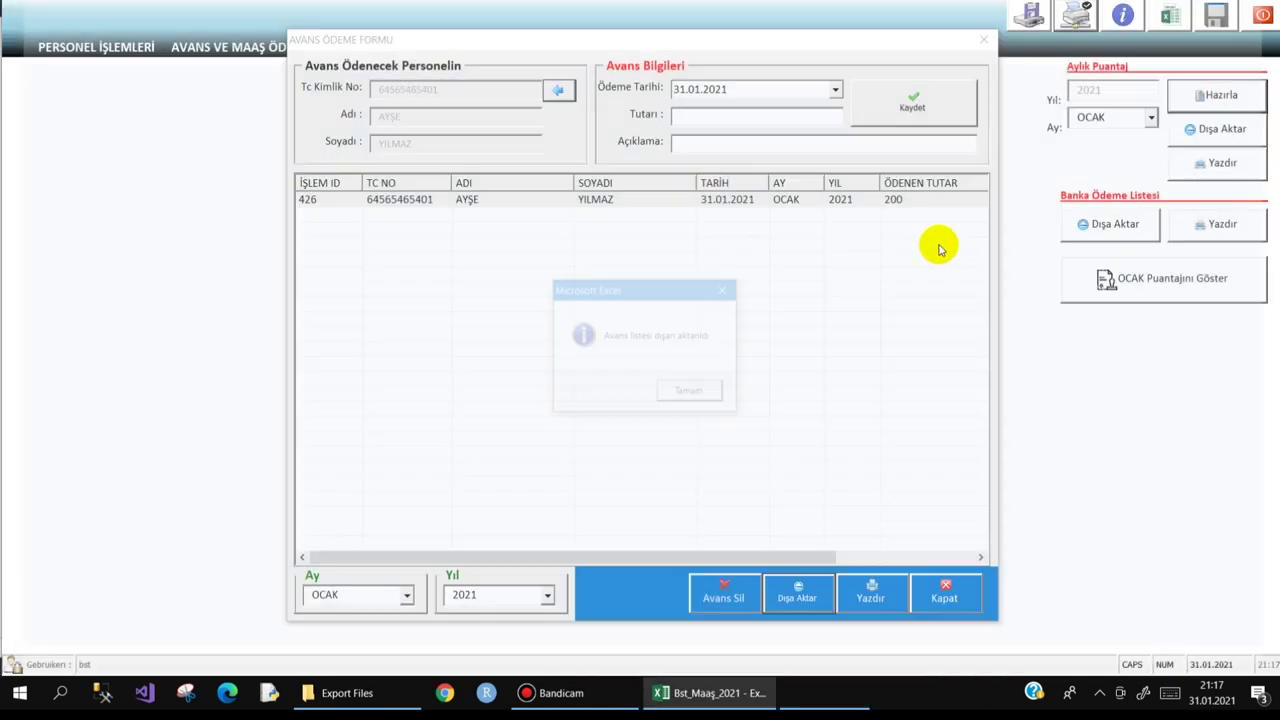
click(685, 390)
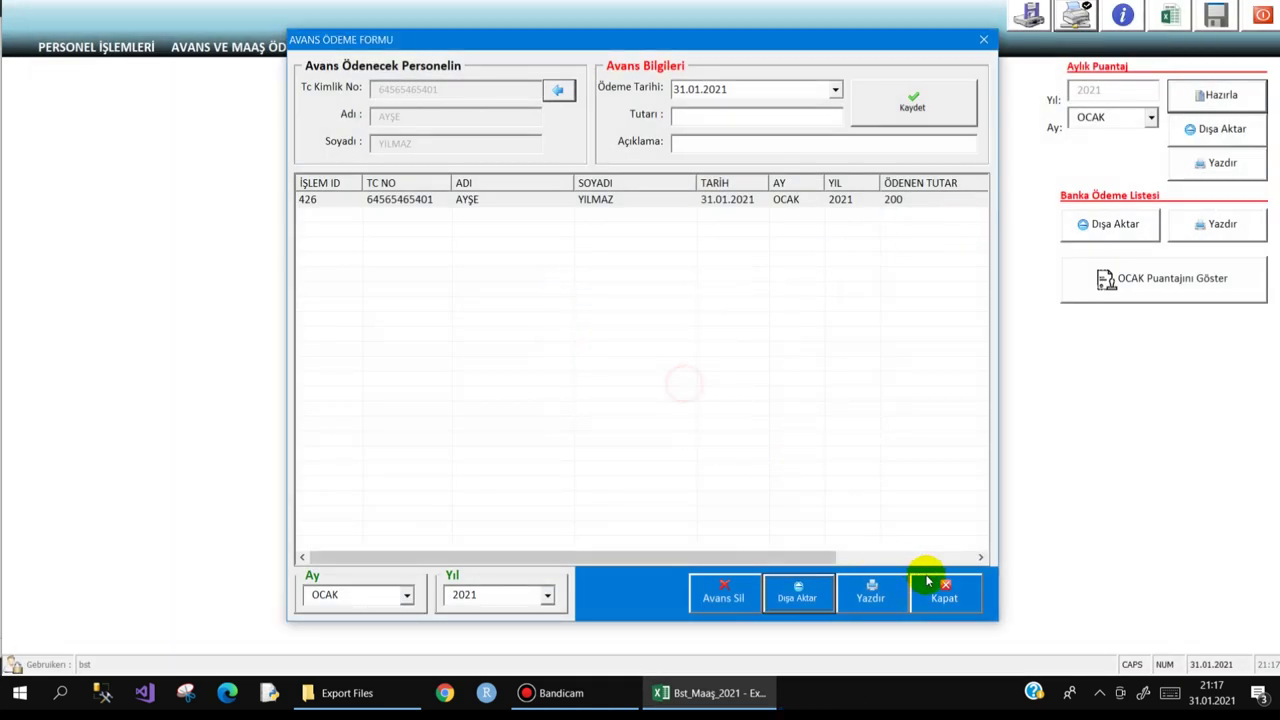
click(930, 585)
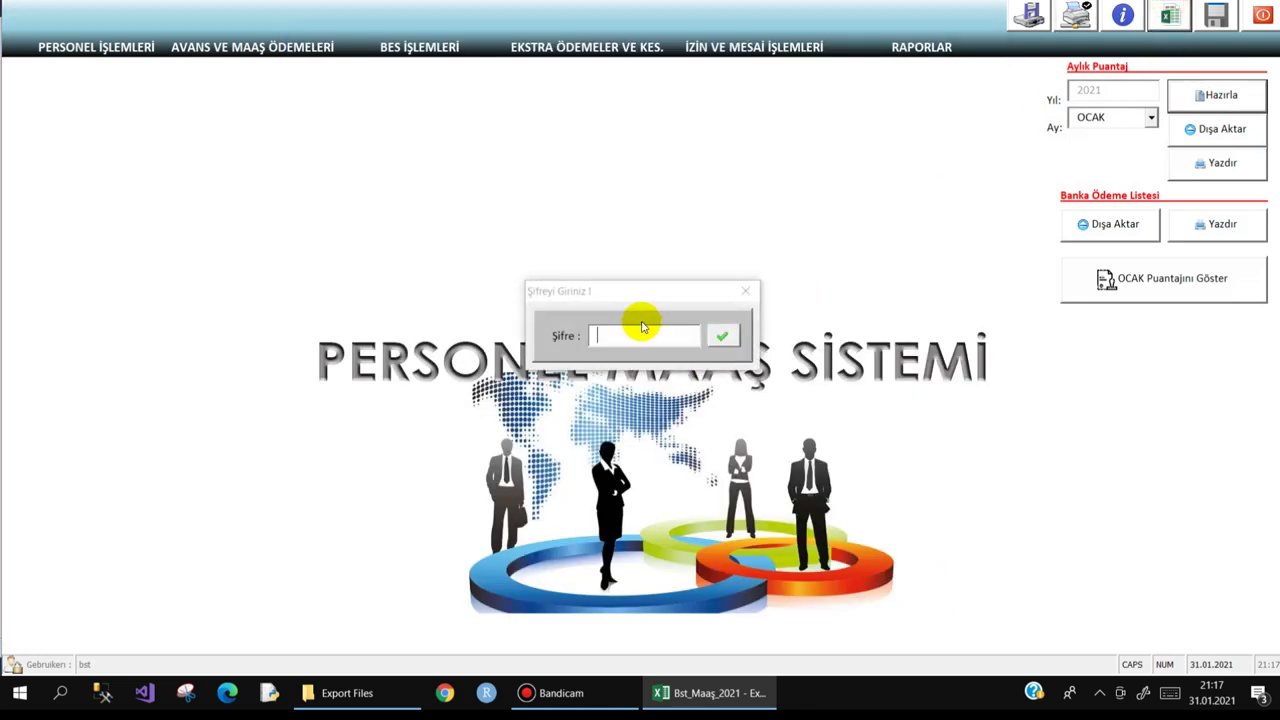
click(712, 338)
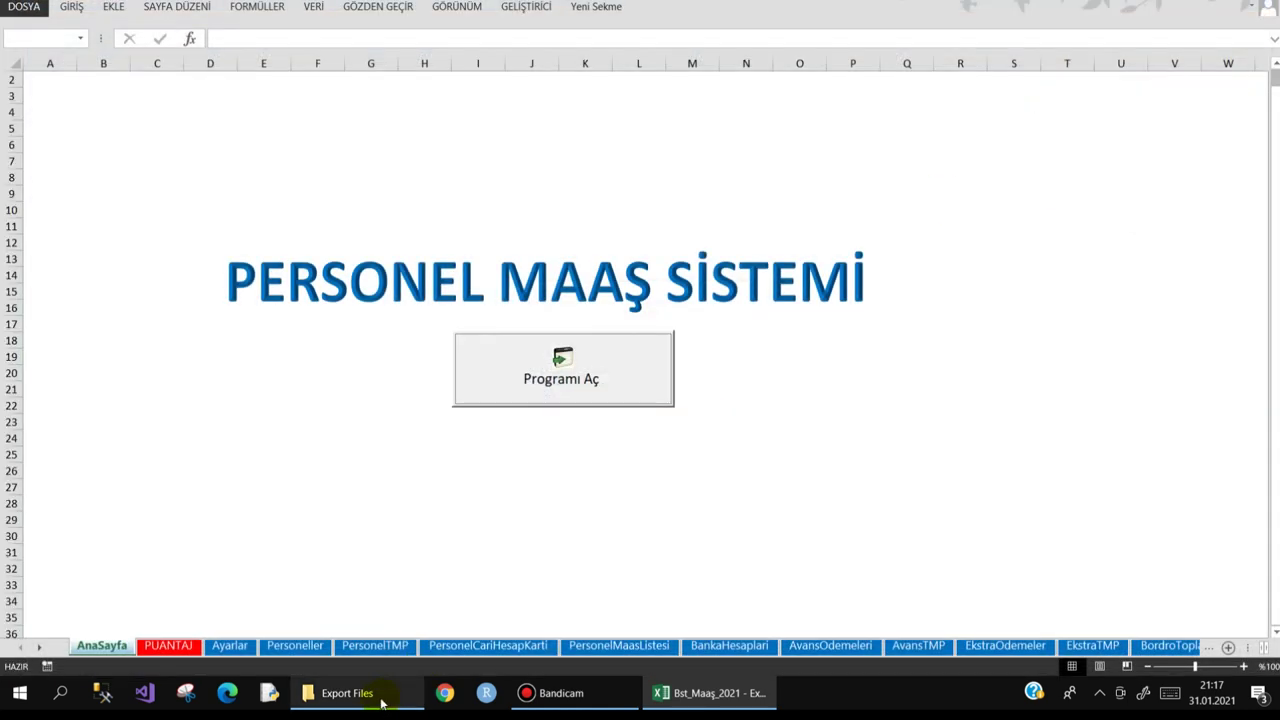
- Review the exported OCAK-2021 advances workbook showing the 200 advance, then close it
click(380, 702)
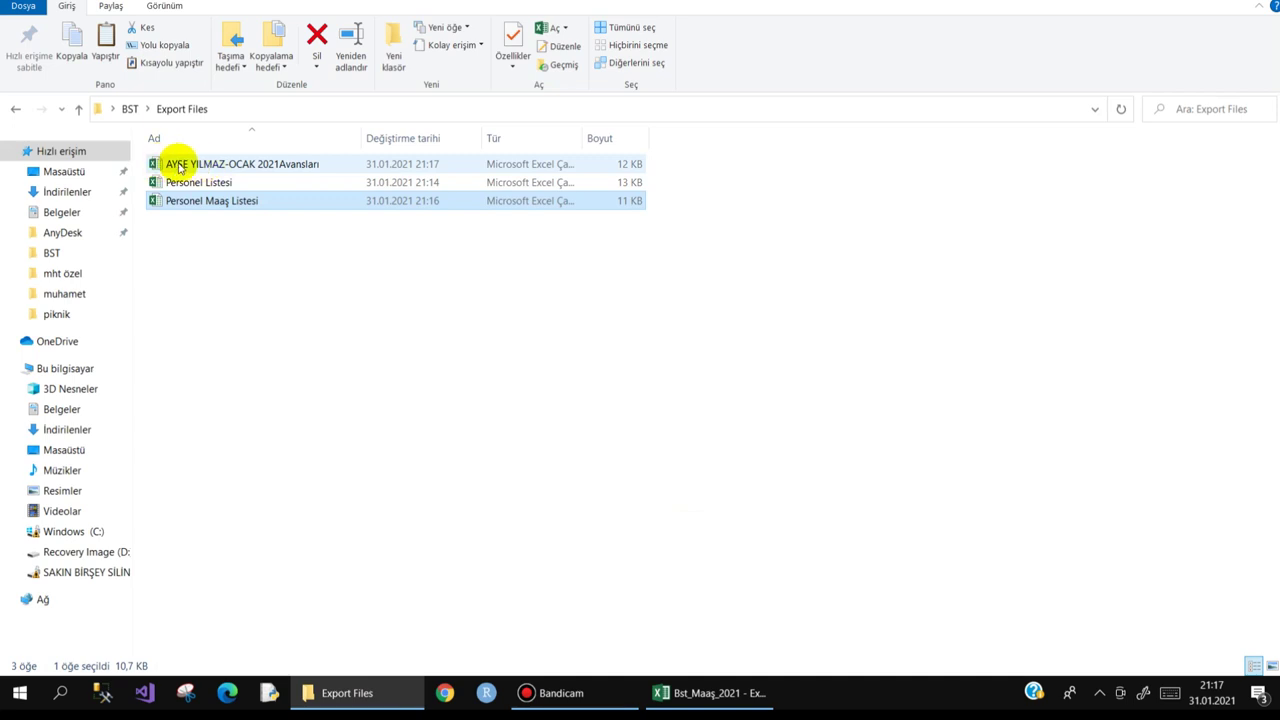
double_click(268, 165)
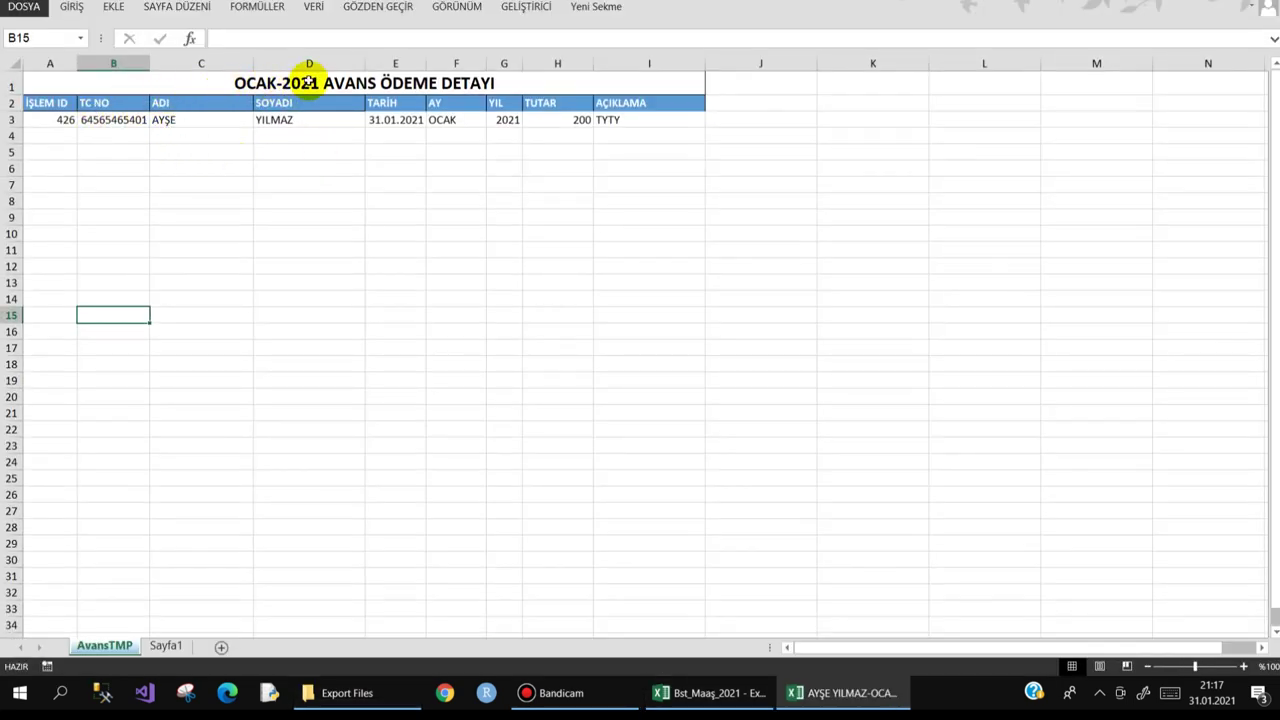
drag(50, 104, 640, 130)
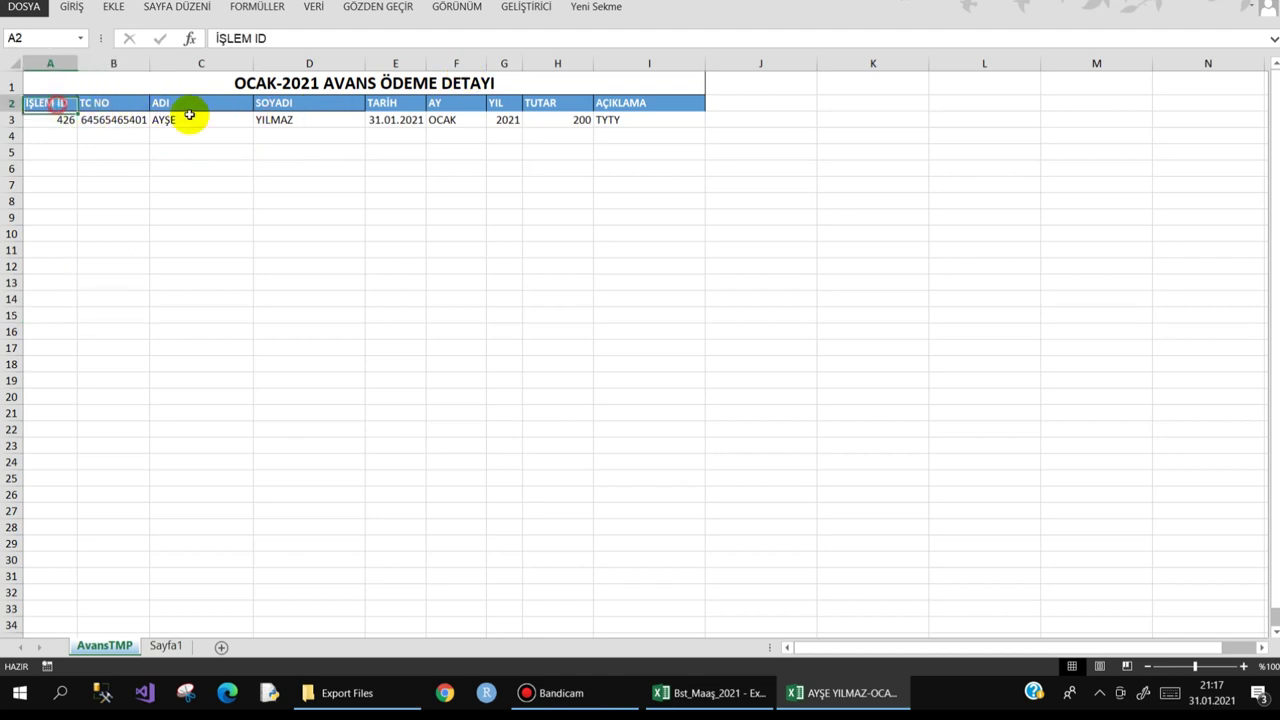
click(612, 227)
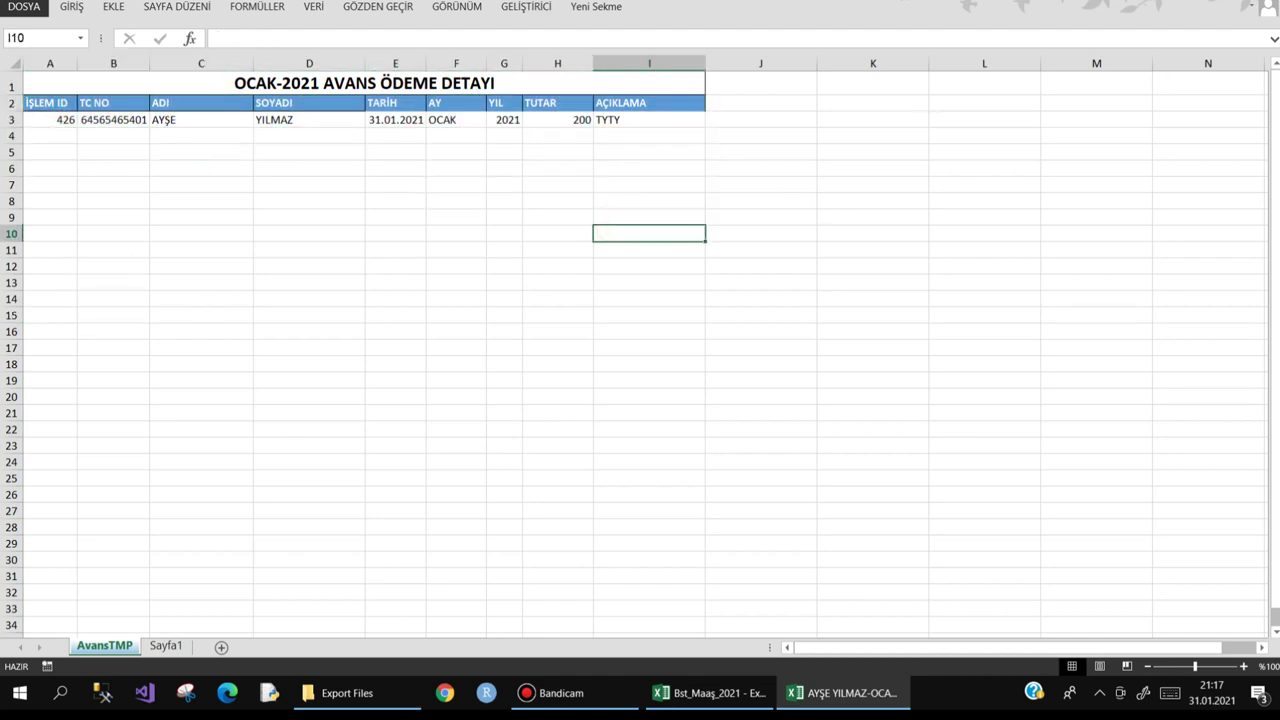
key(alt+F4)
click(594, 331)
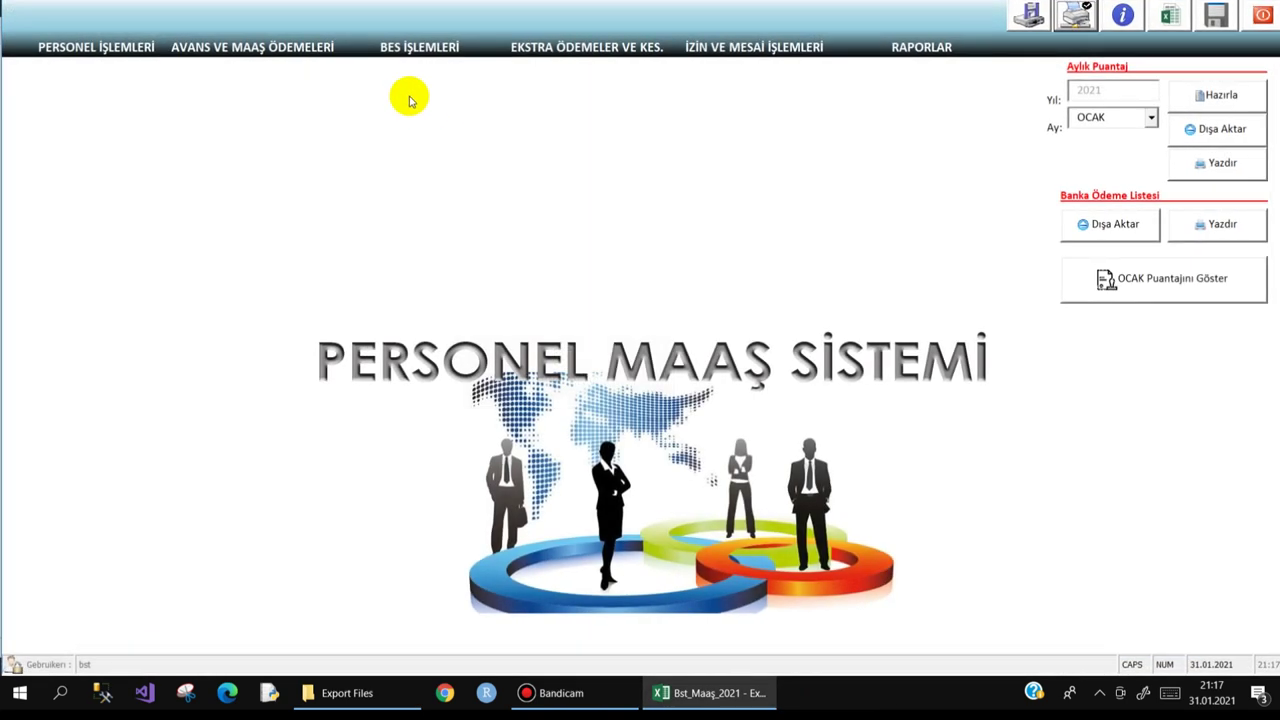
click(208, 47)
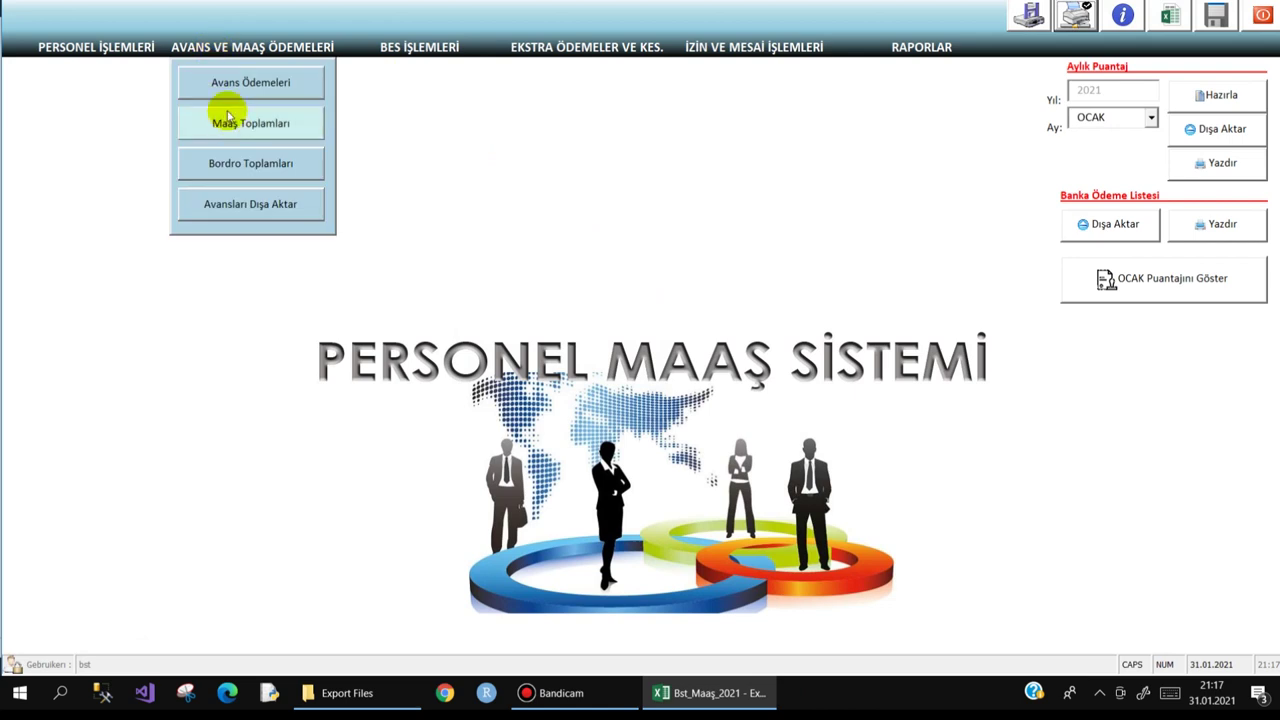
- Create an empty OCAK 2021 salary totals file with payment date 31.01.2021
click(228, 119)
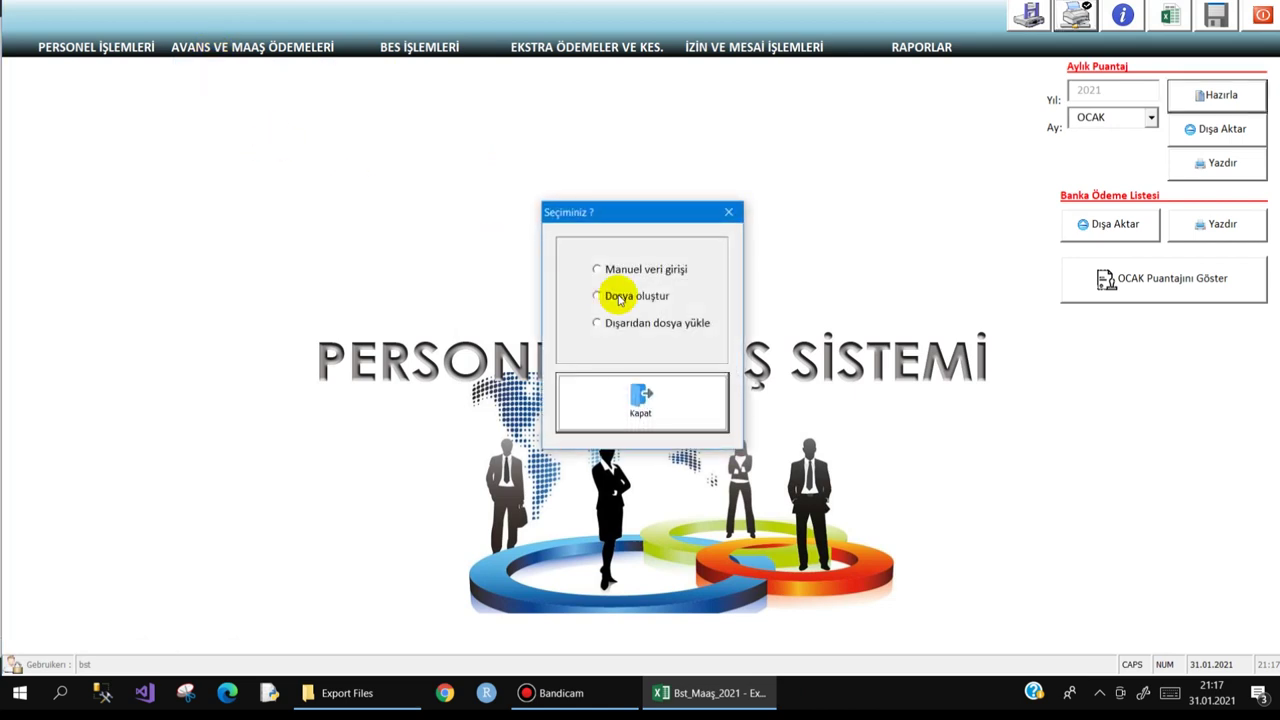
drag(597, 215, 601, 165)
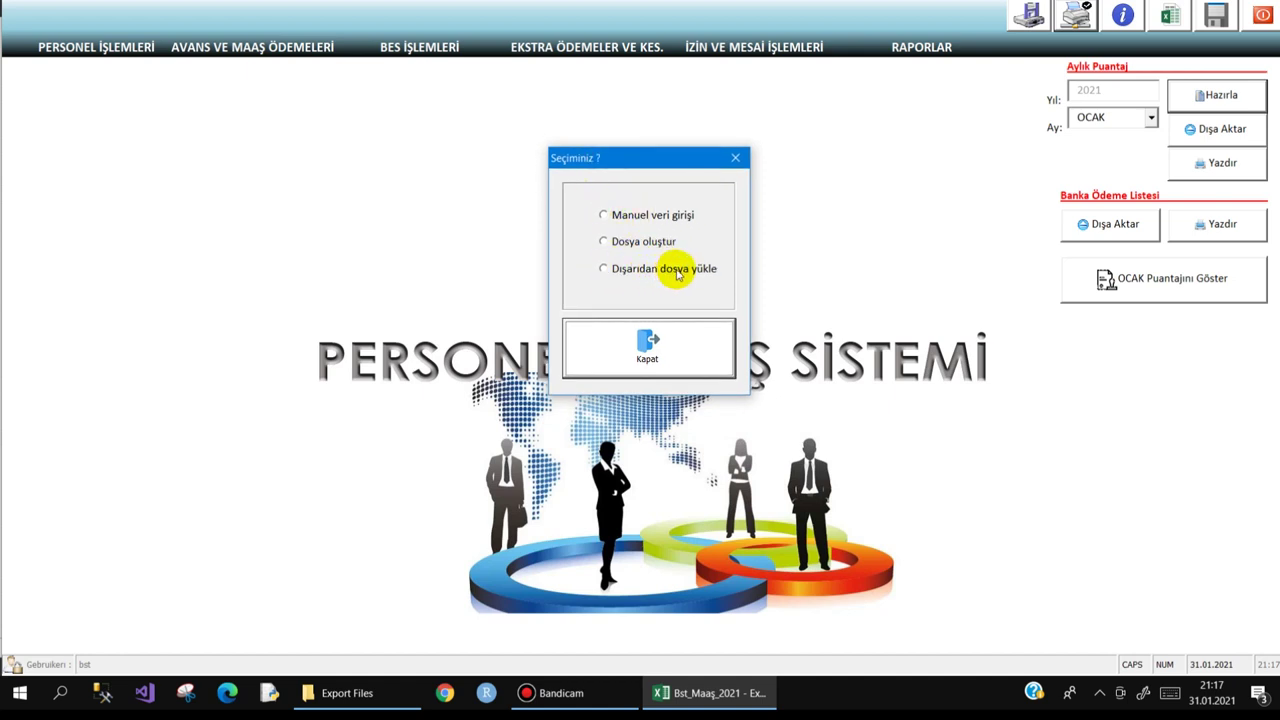
click(604, 243)
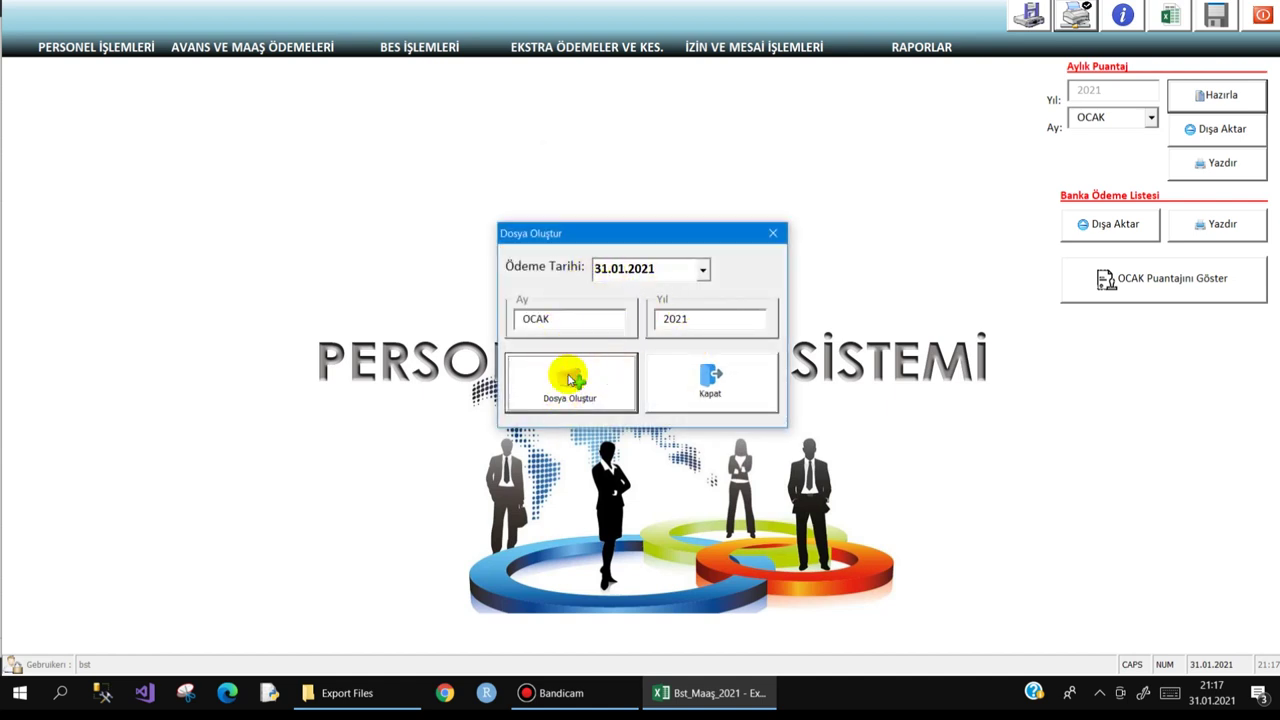
click(570, 378)
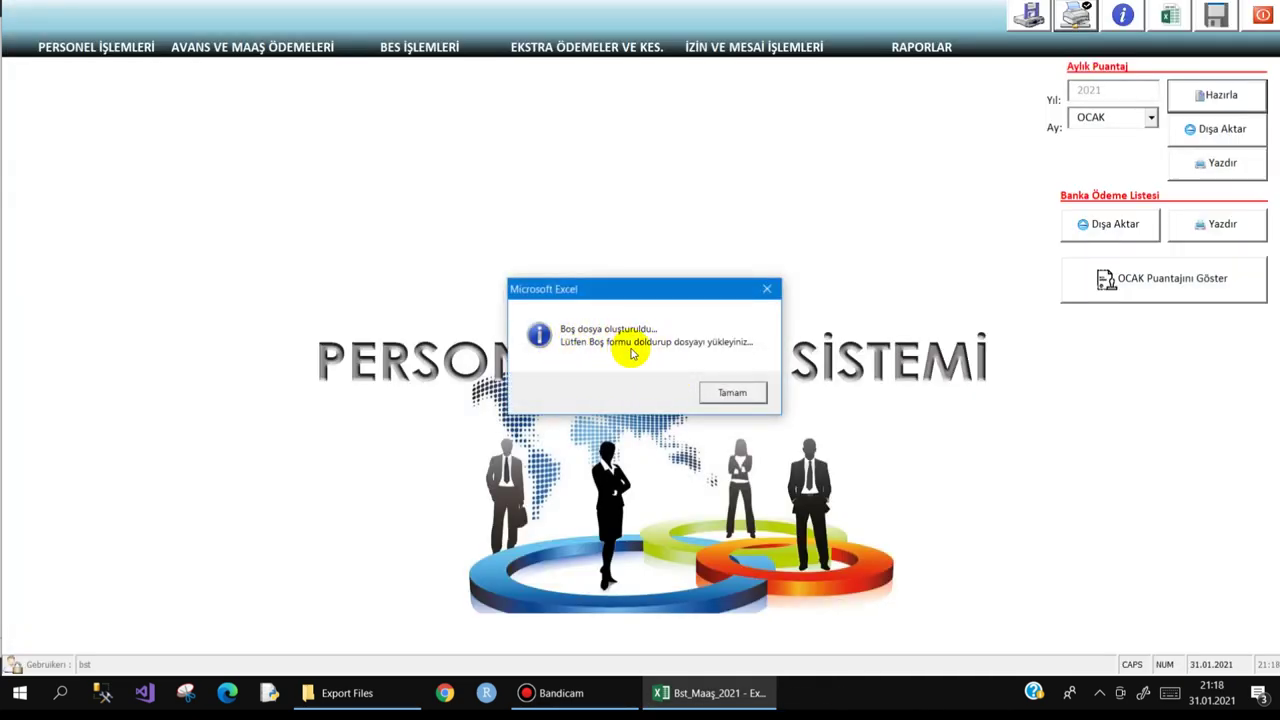
click(732, 392)
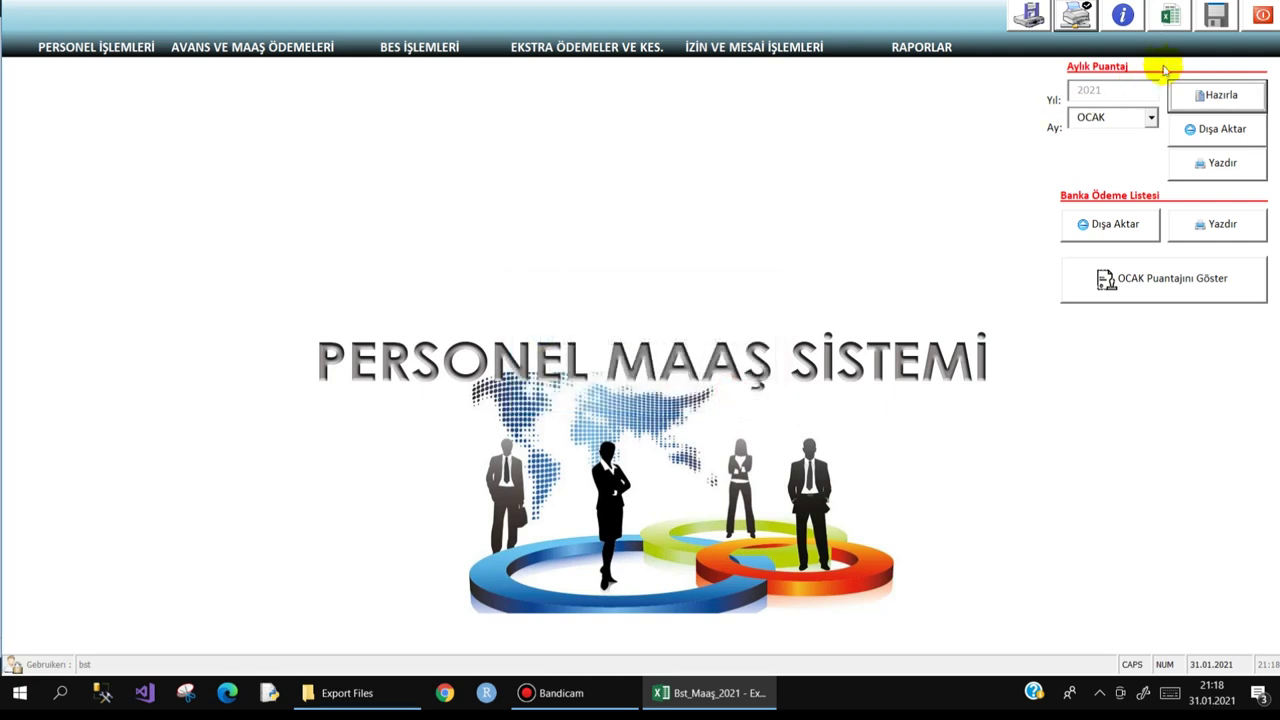
click(1168, 18)
click(647, 337)
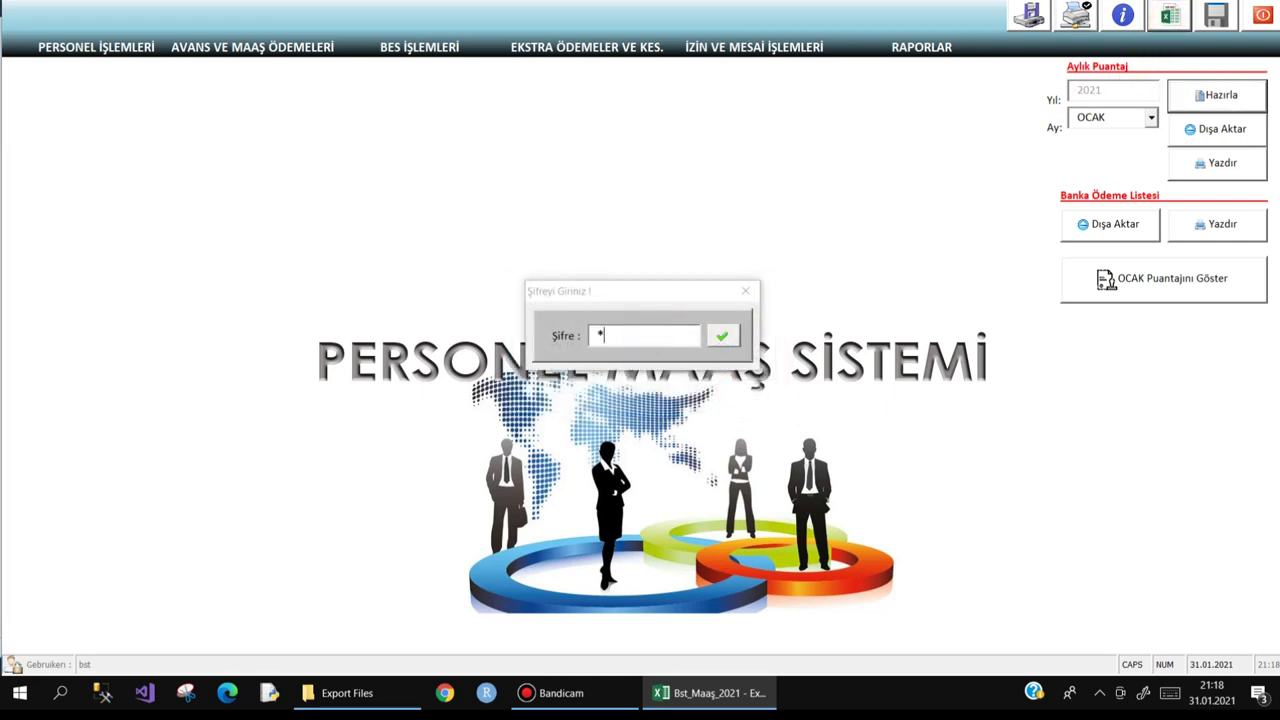
click(744, 290)
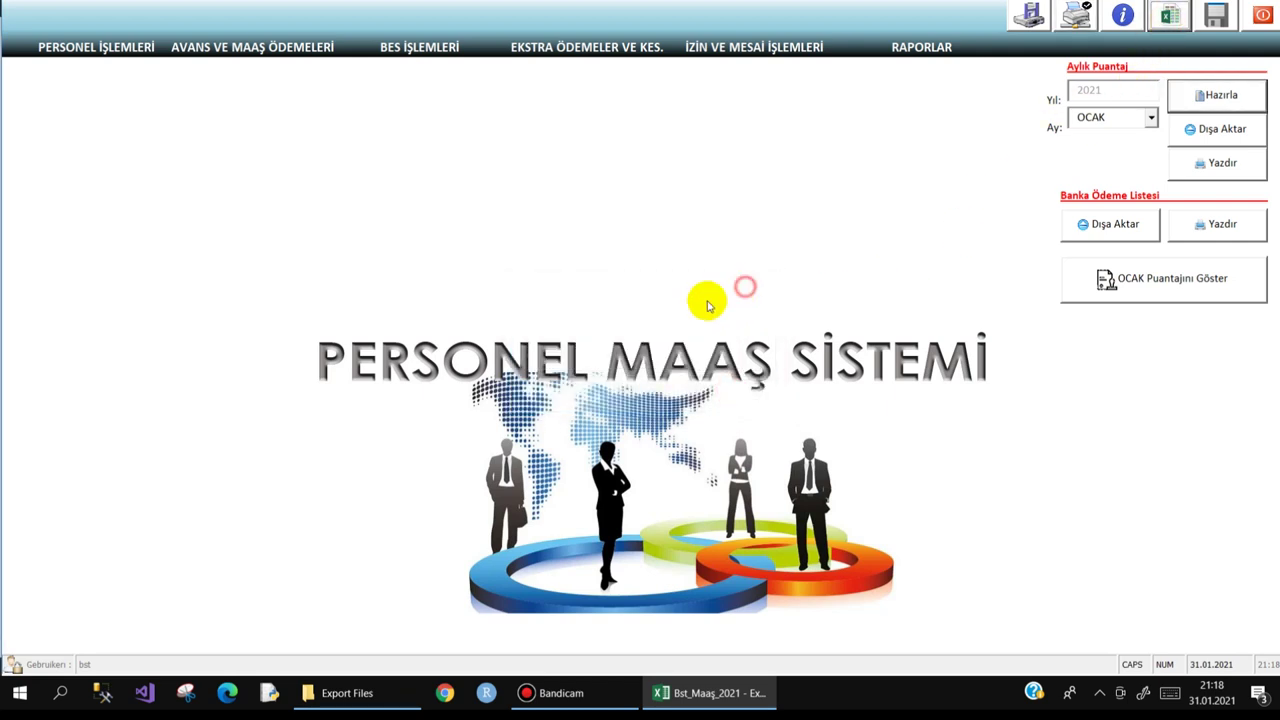
- Manually enter bank/cash totals for the first three employees: 2000/200, 3000/1200, 4000/2000
mouse_move(258, 52)
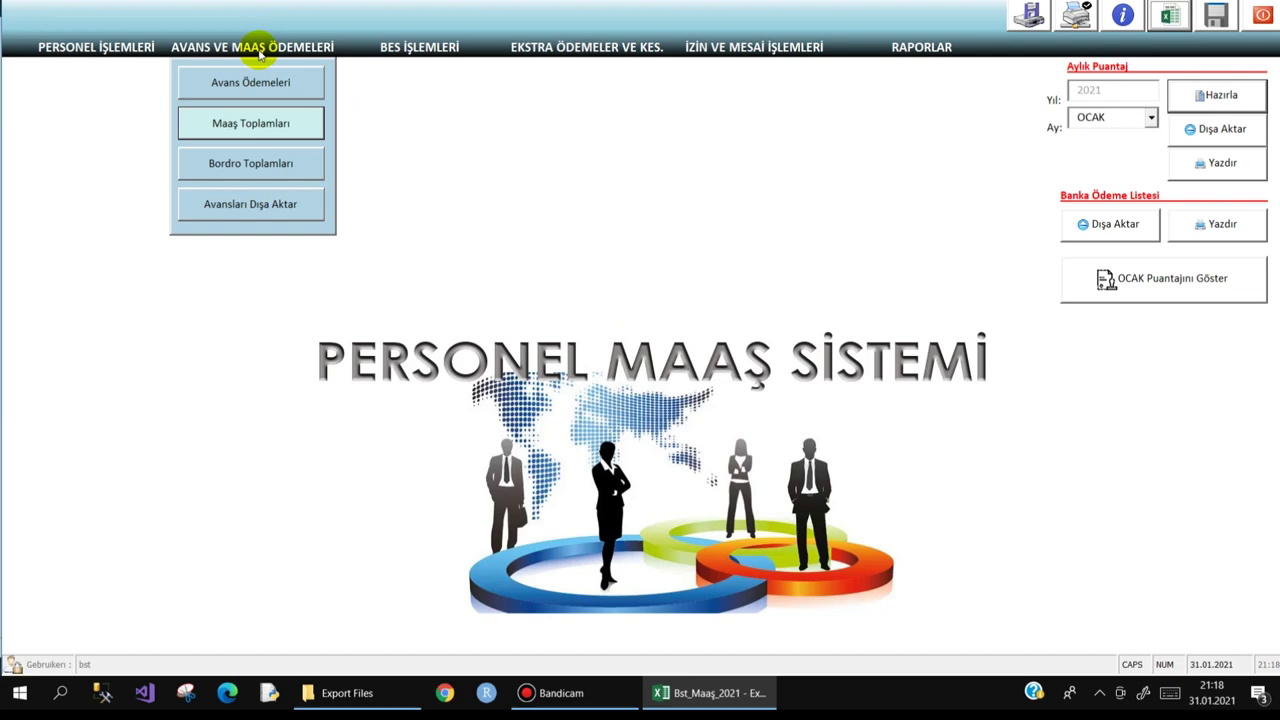
click(252, 125)
click(598, 255)
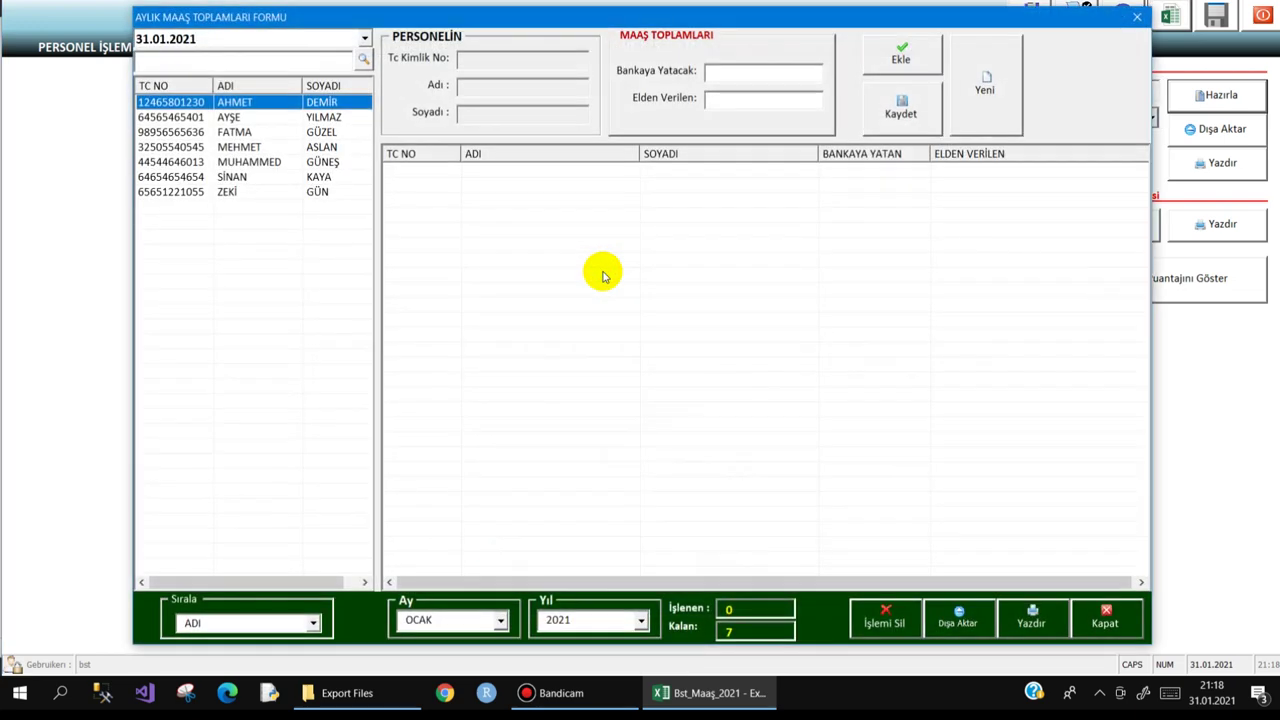
double_click(252, 103)
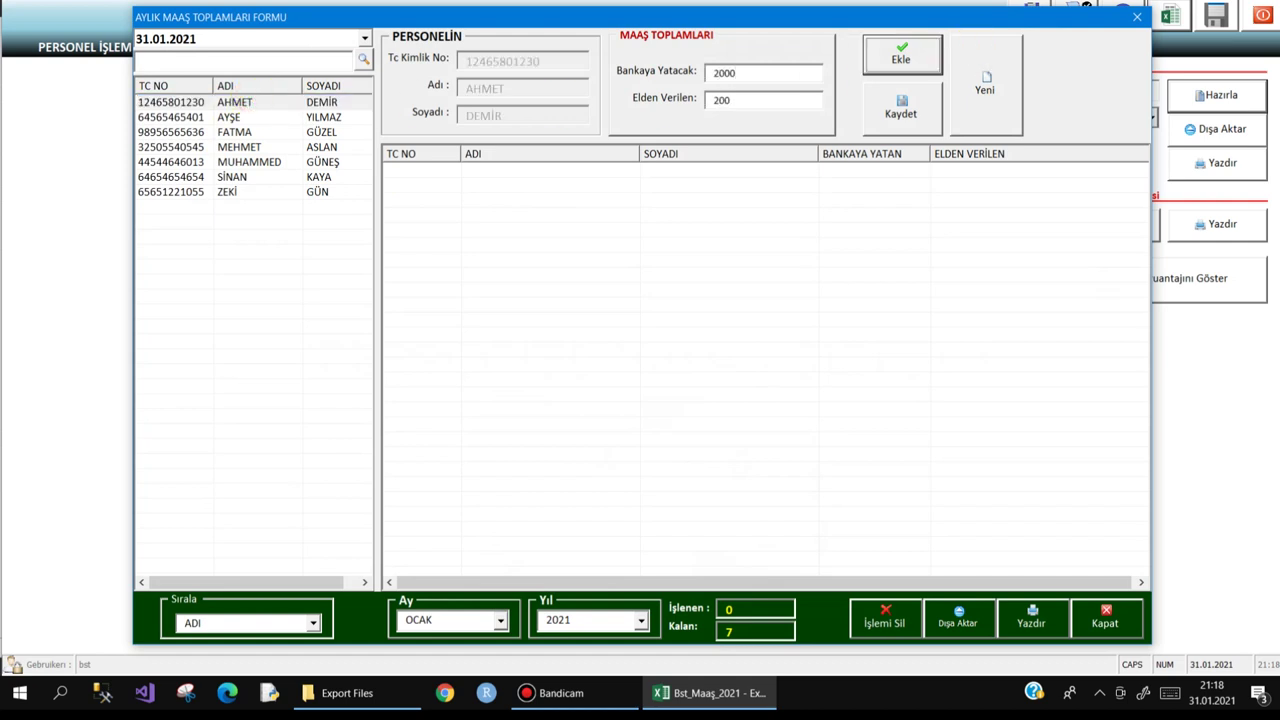
key(Return)
key(Return)
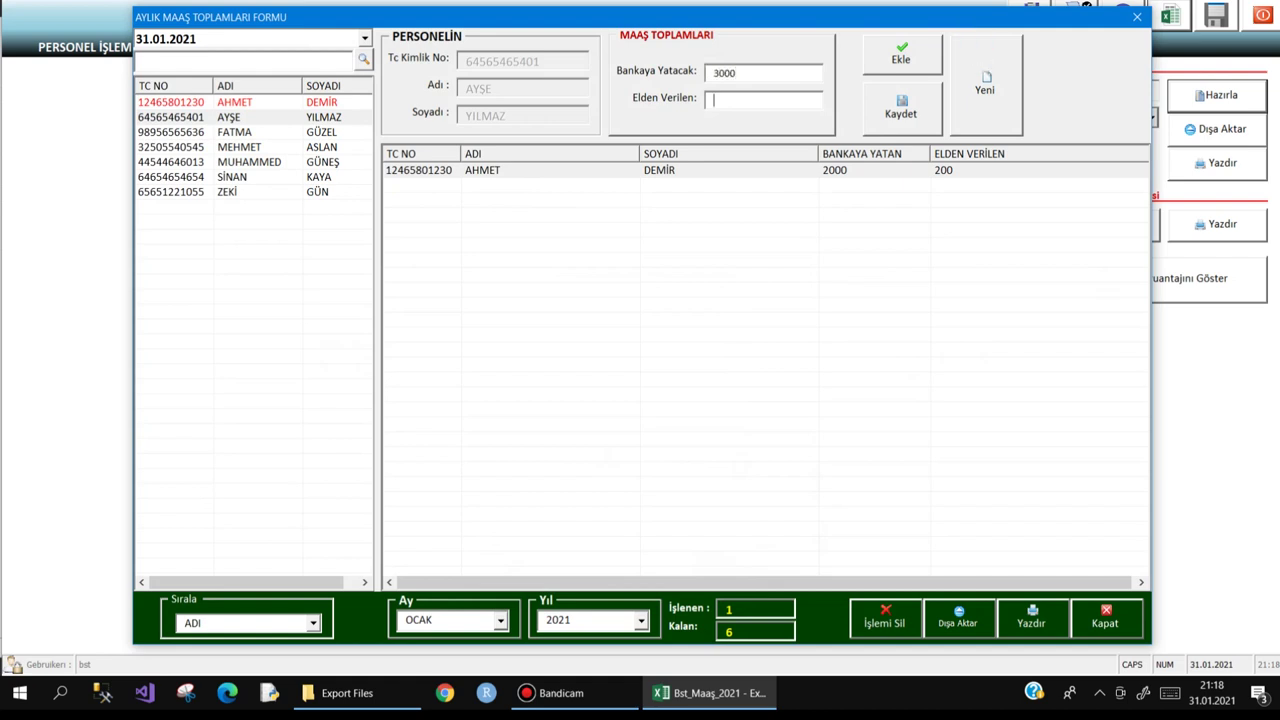
text(0)
key(Return)
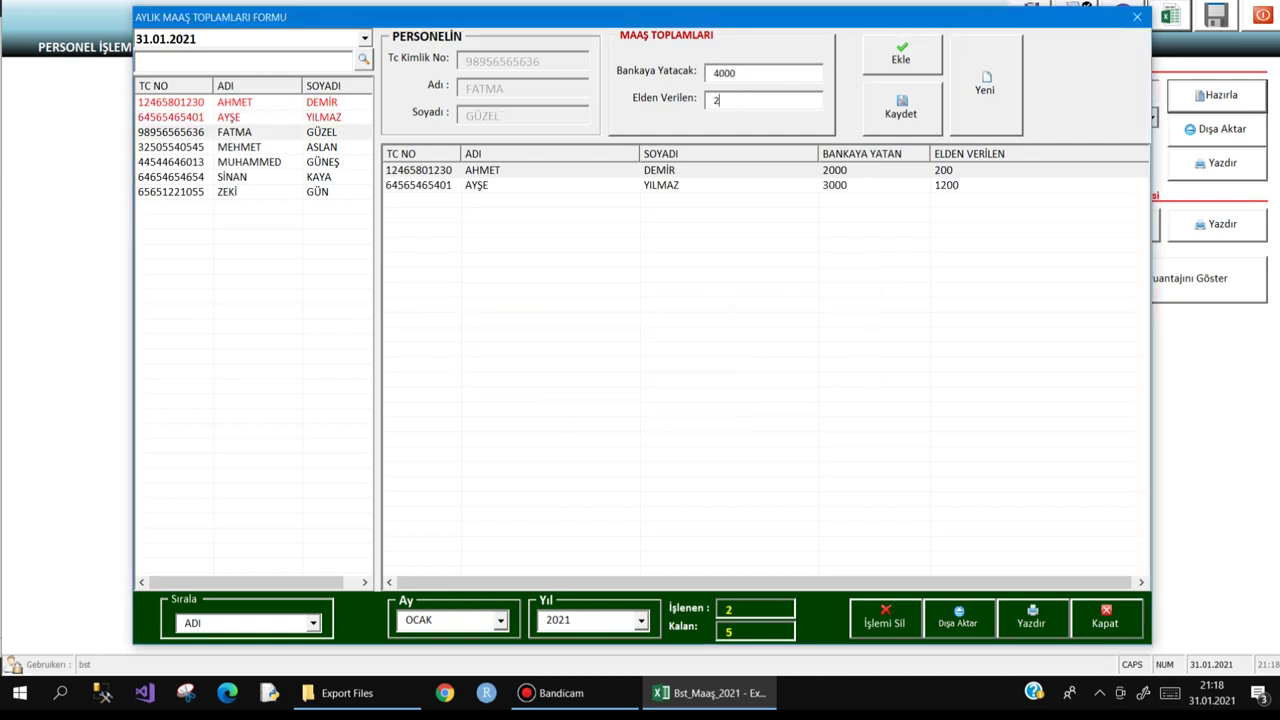
key(Return)
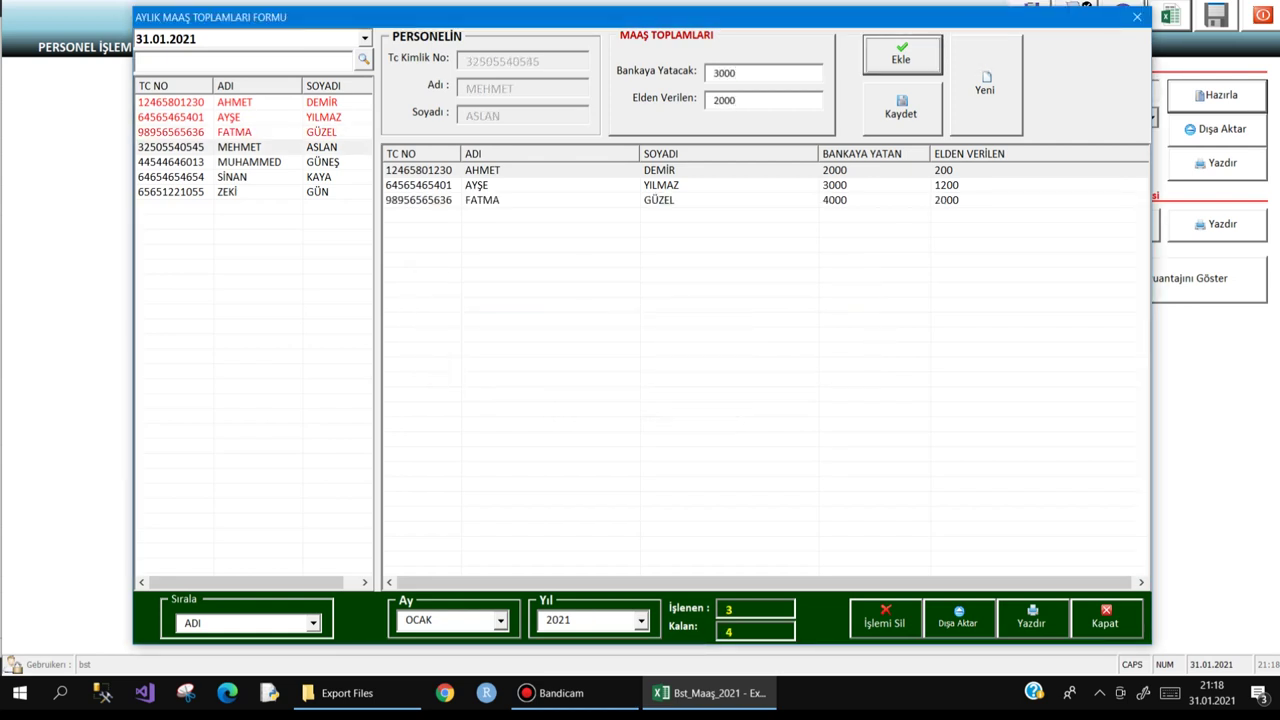
- Add the remaining employees' totals (3000/2000, 4000/200, 3000/200, last) and save them all
key(Return)
key(Return)
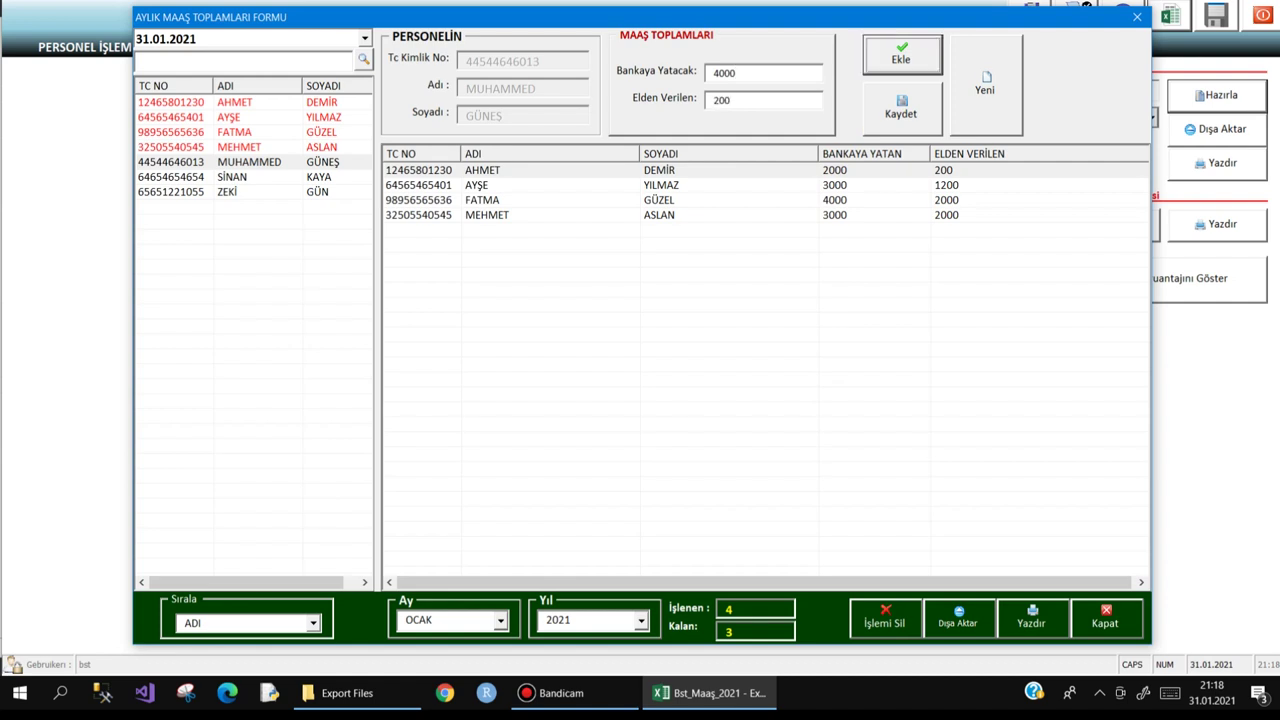
key(Return)
key(Return)
text(3)
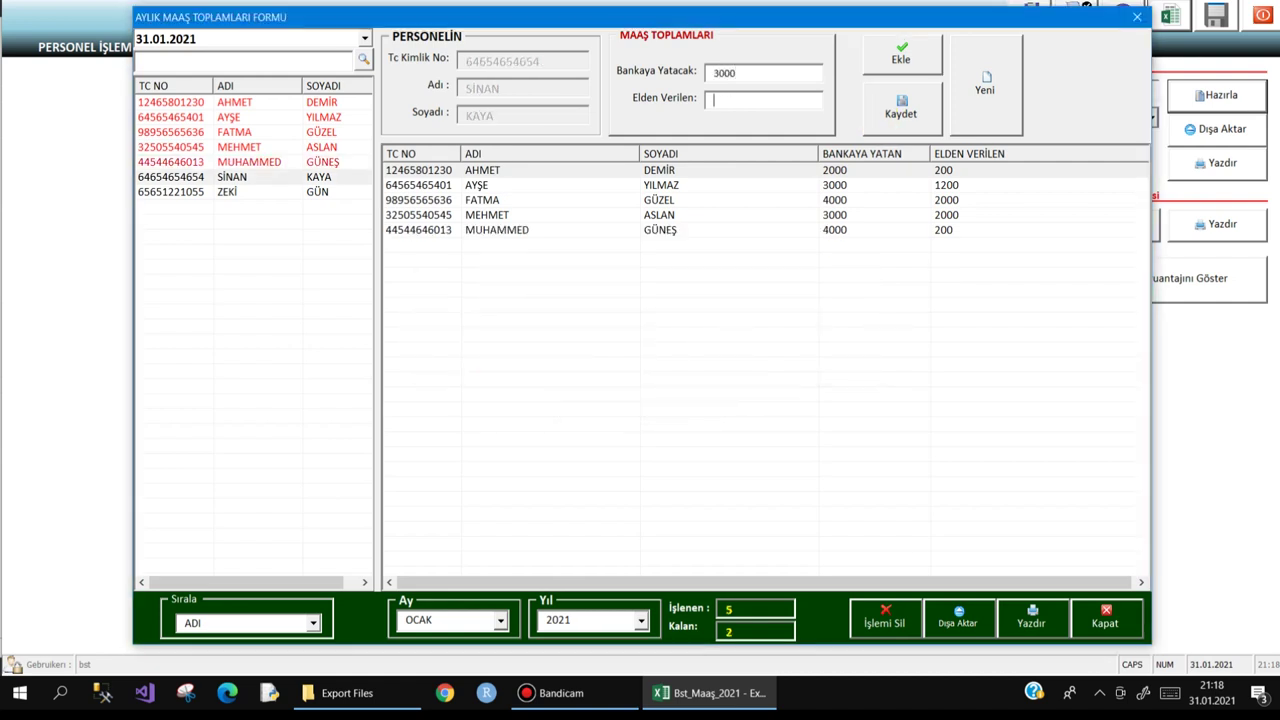
text(00)
click(884, 116)
text(3)
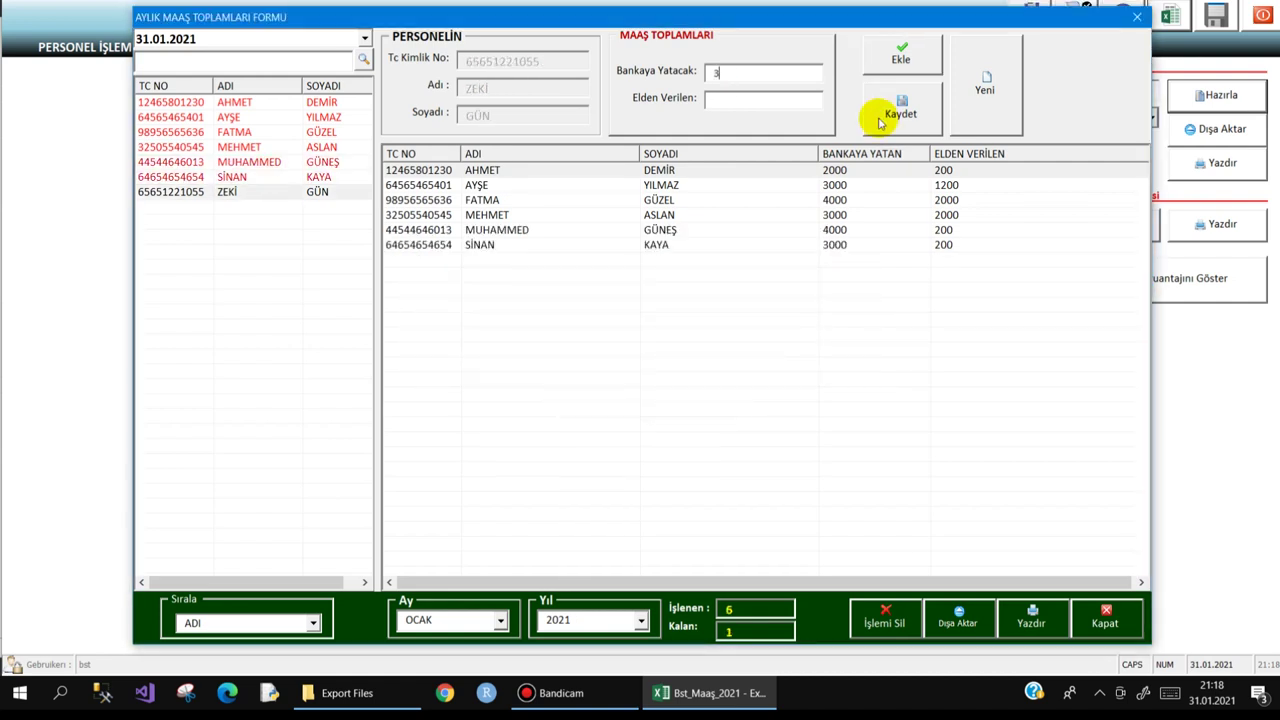
click(884, 117)
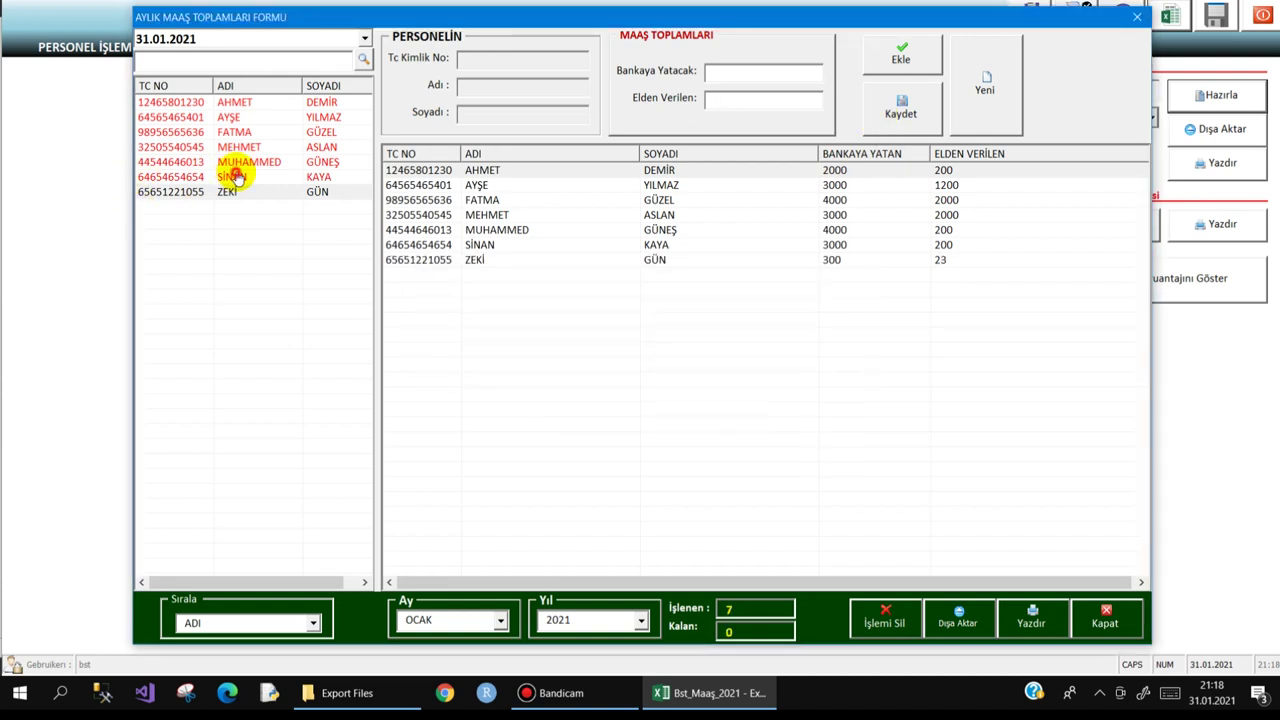
click(300, 132)
click(900, 110)
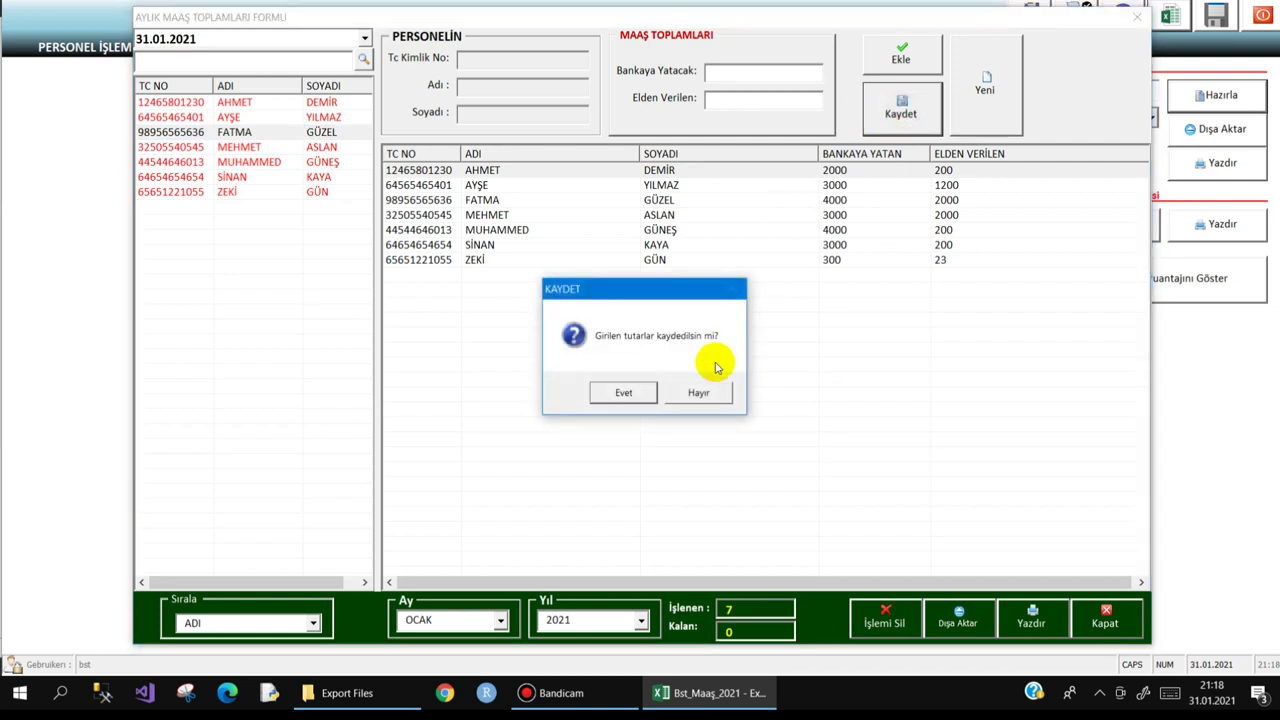
click(625, 390)
- Prepare the OCAK 2021 timesheet and dismiss the confirmation message
click(675, 392)
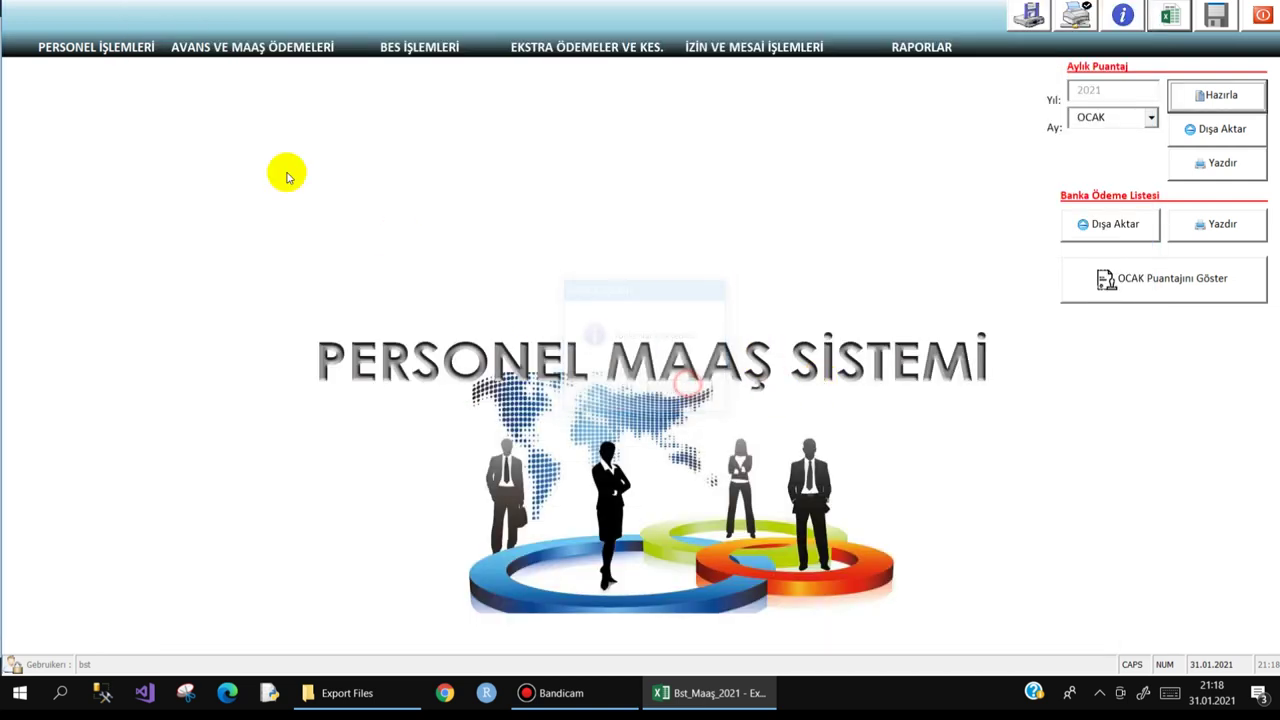
click(223, 46)
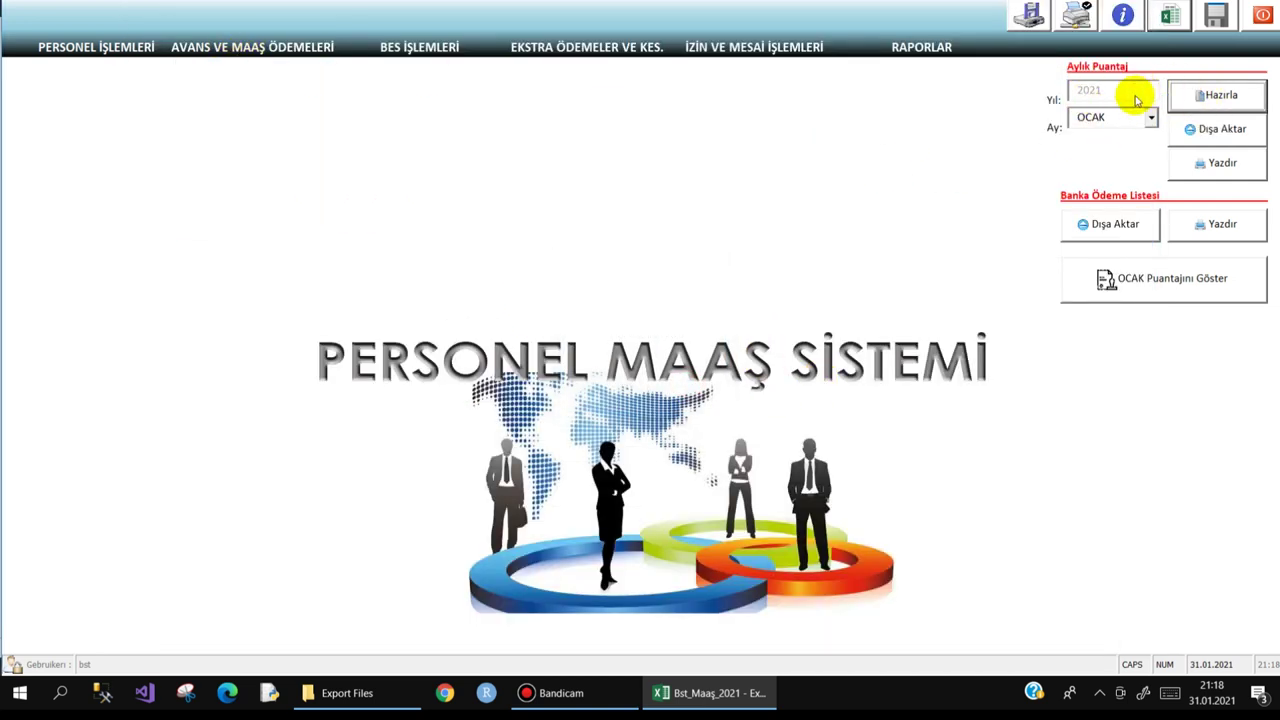
click(1198, 97)
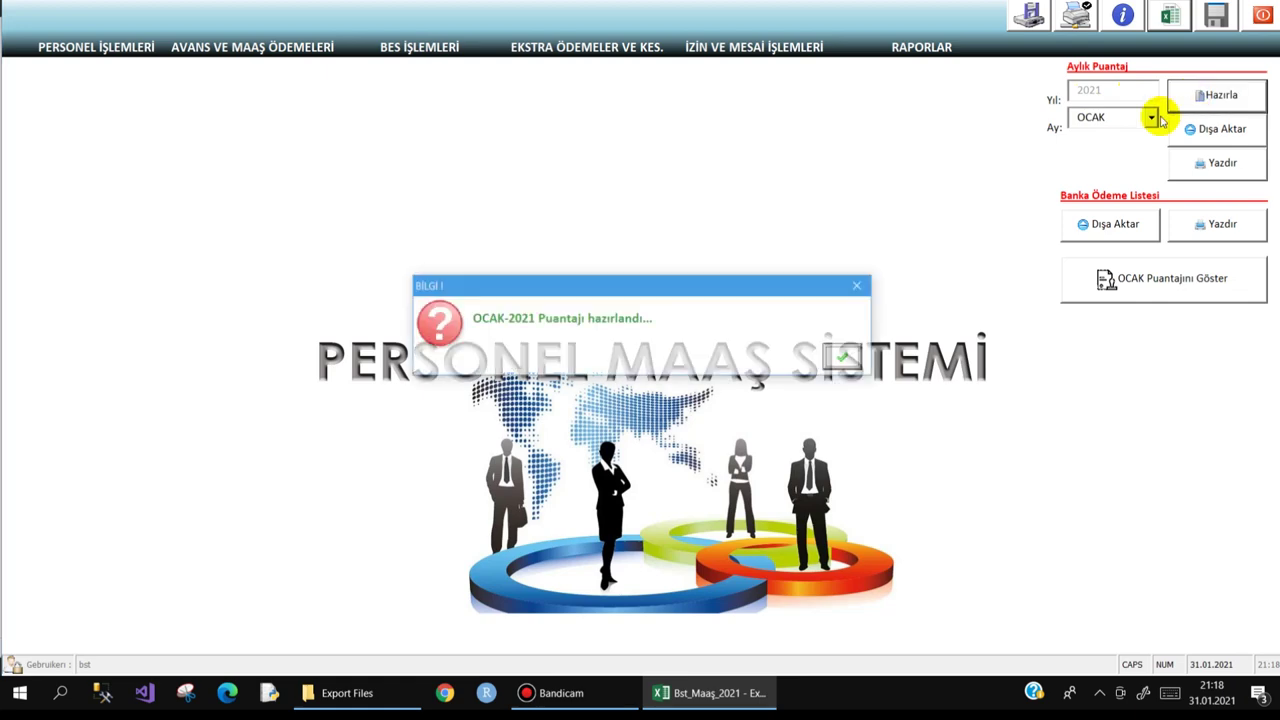
click(843, 340)
- Show the OCAK timesheet full screen, review its BANKA, ELDEN and KALAN columns, then close it
click(1143, 279)
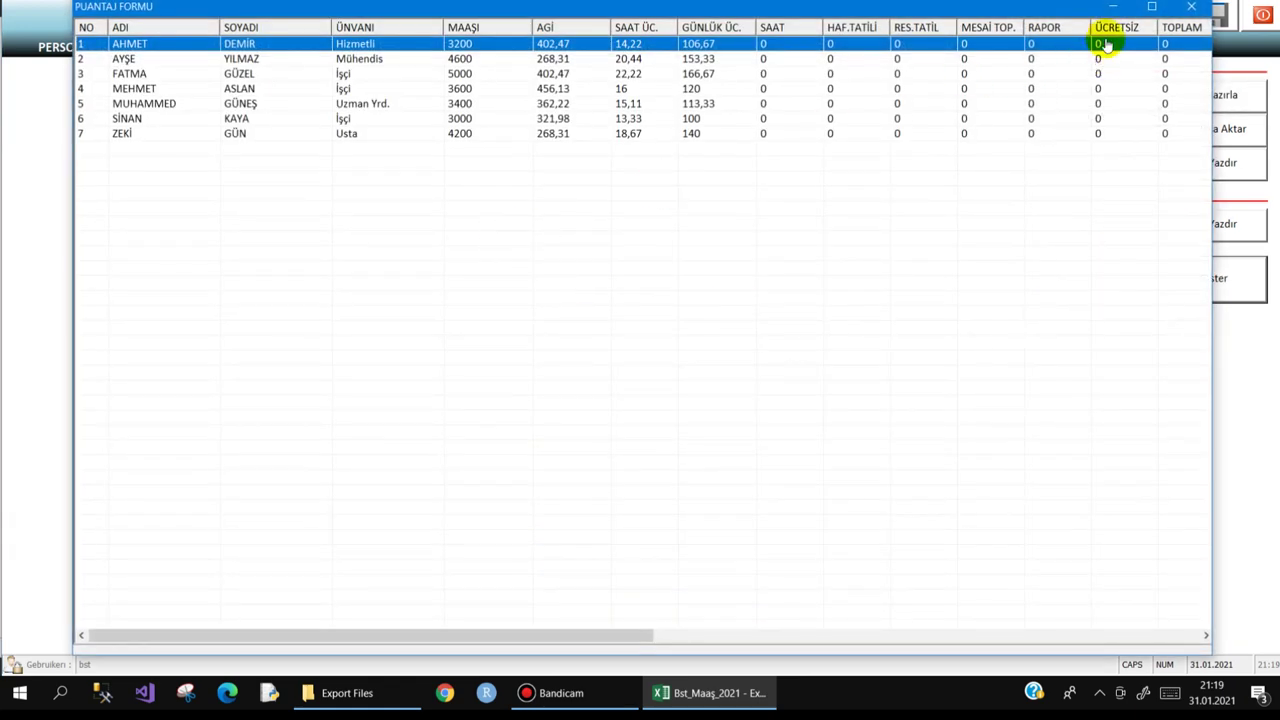
click(1143, 9)
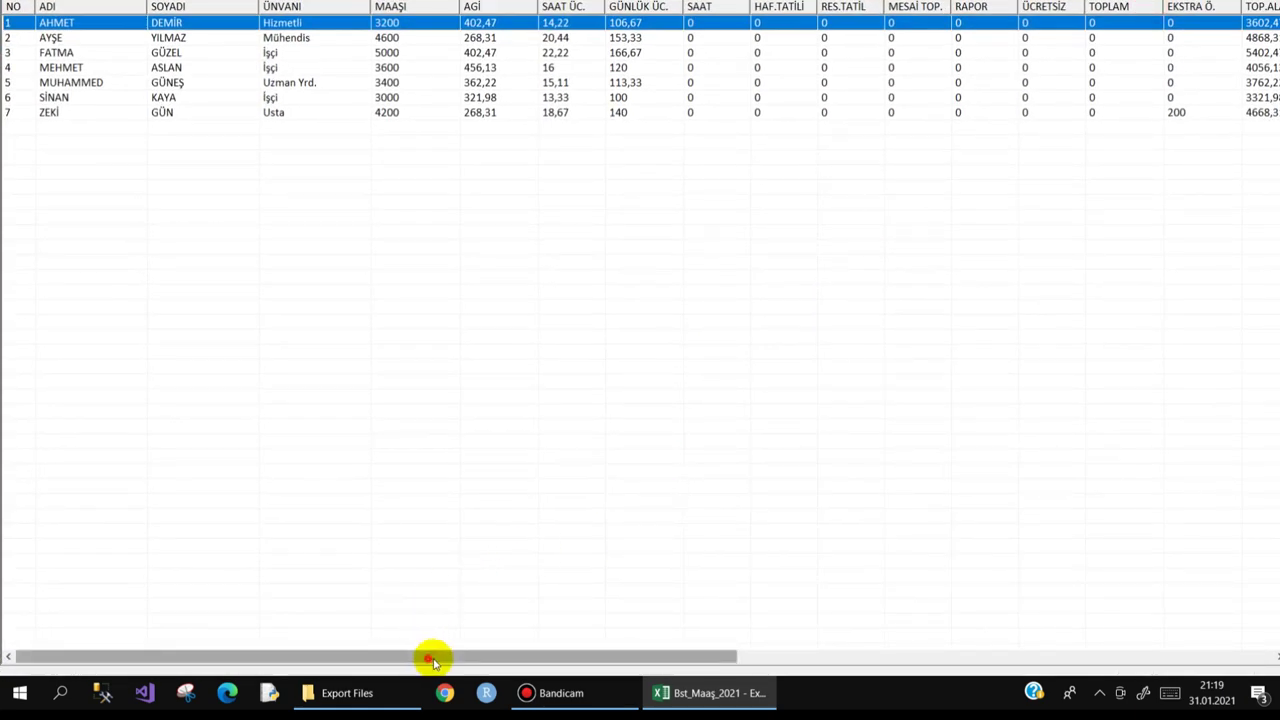
drag(429, 658, 1022, 666)
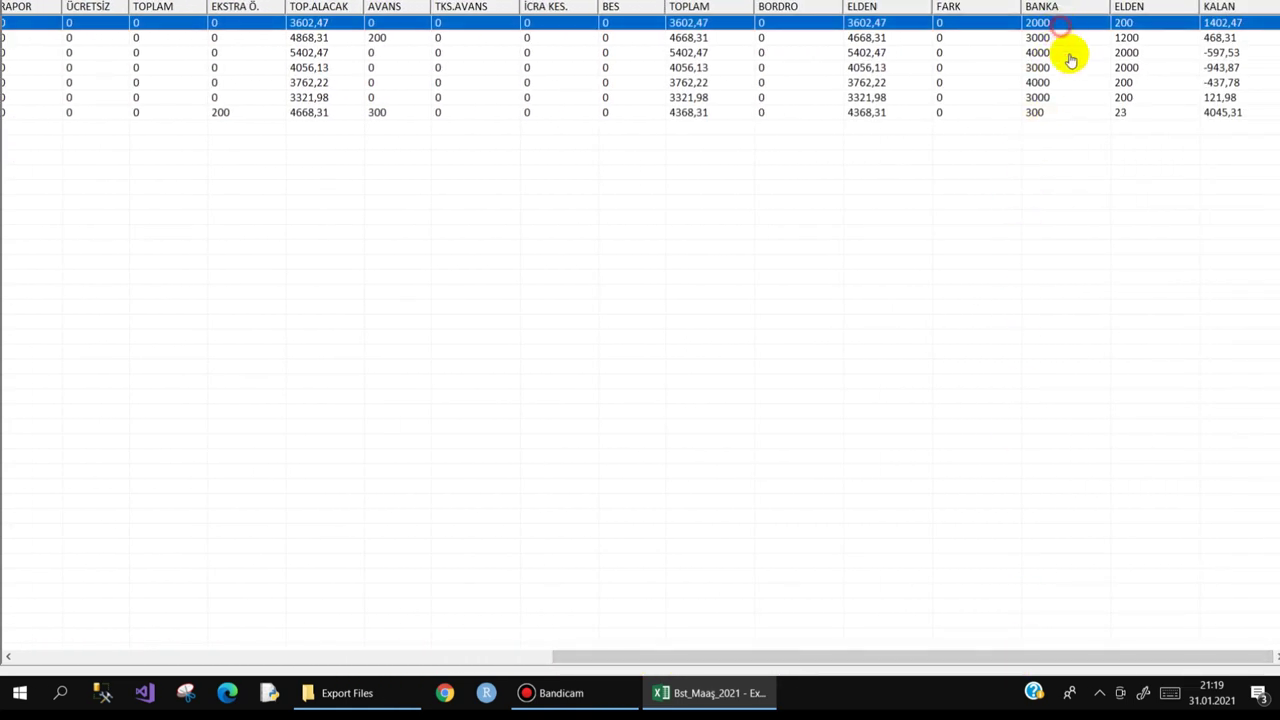
click(1070, 88)
click(1078, 100)
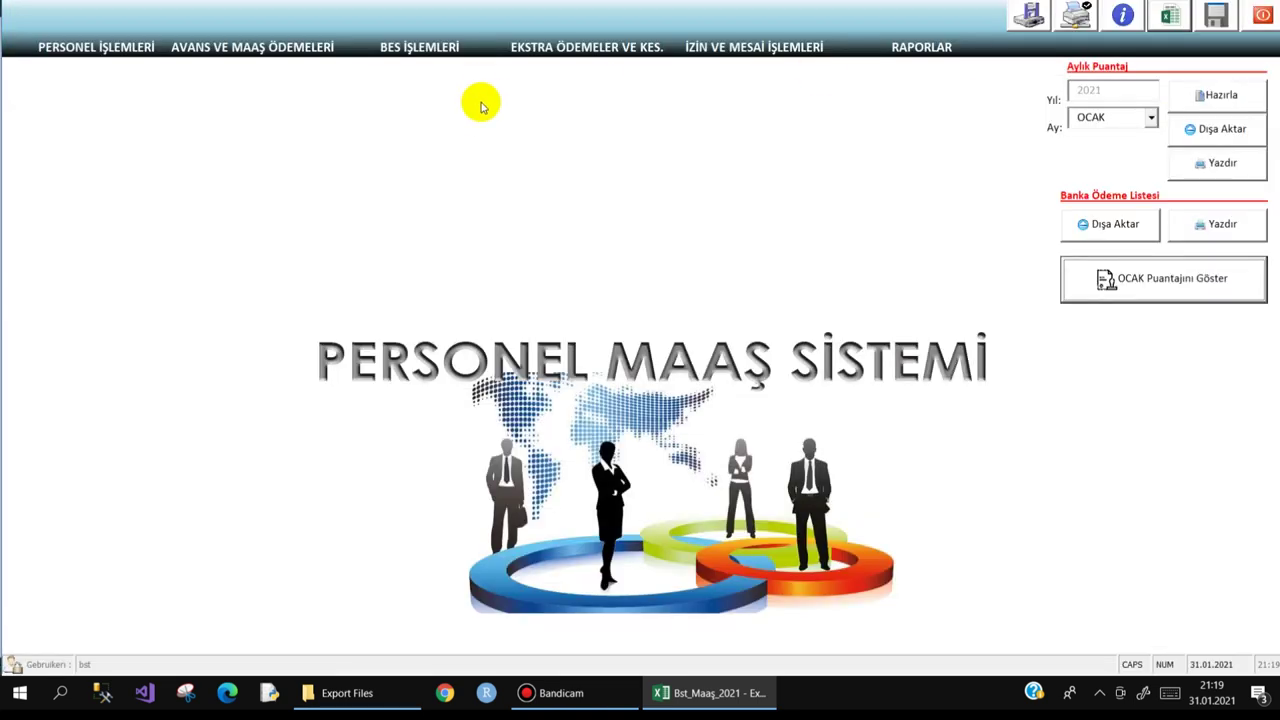
- Reset the OCAK 2021 salary totals to empty with Yeni in the Manuel veri girişi form
mouse_move(286, 43)
click(268, 126)
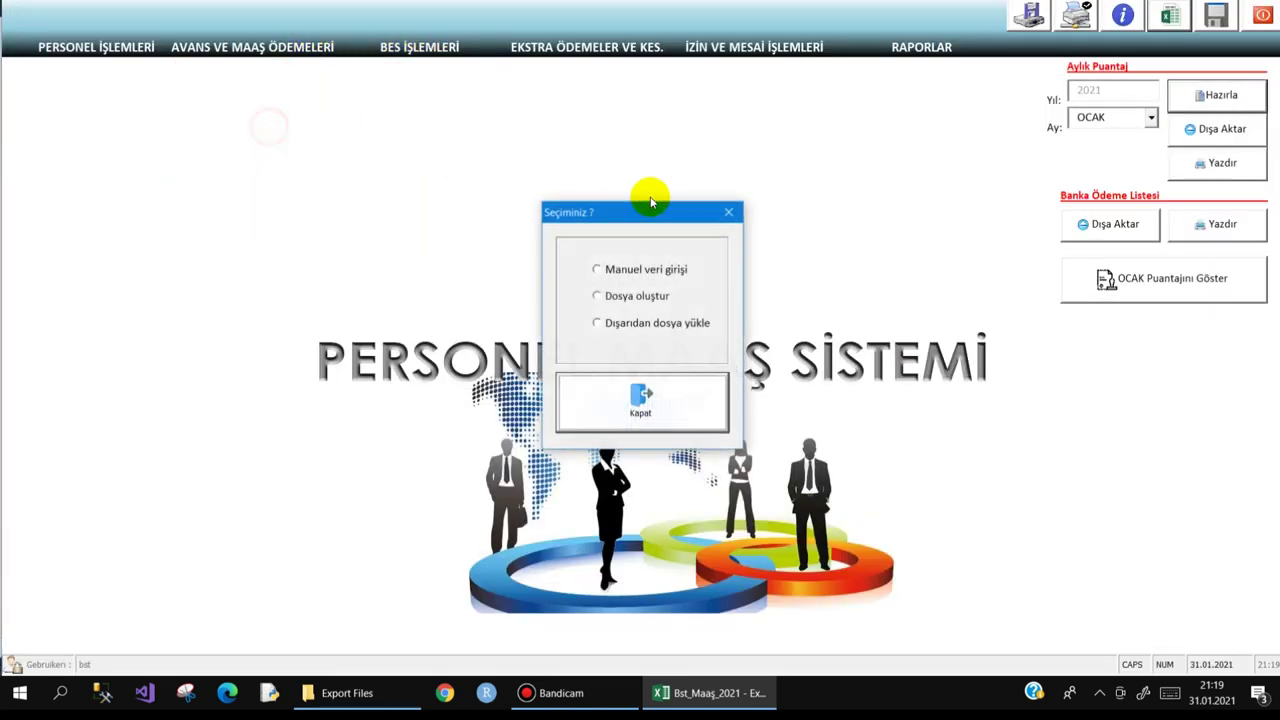
click(612, 275)
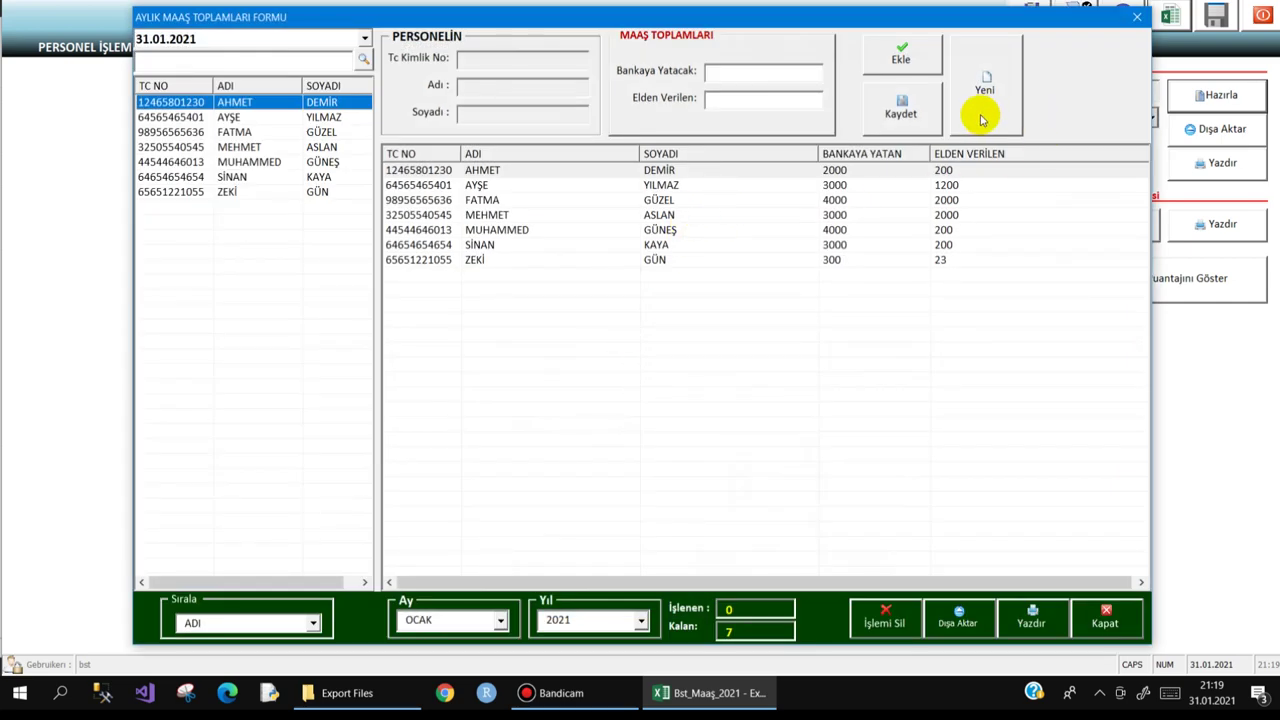
click(983, 110)
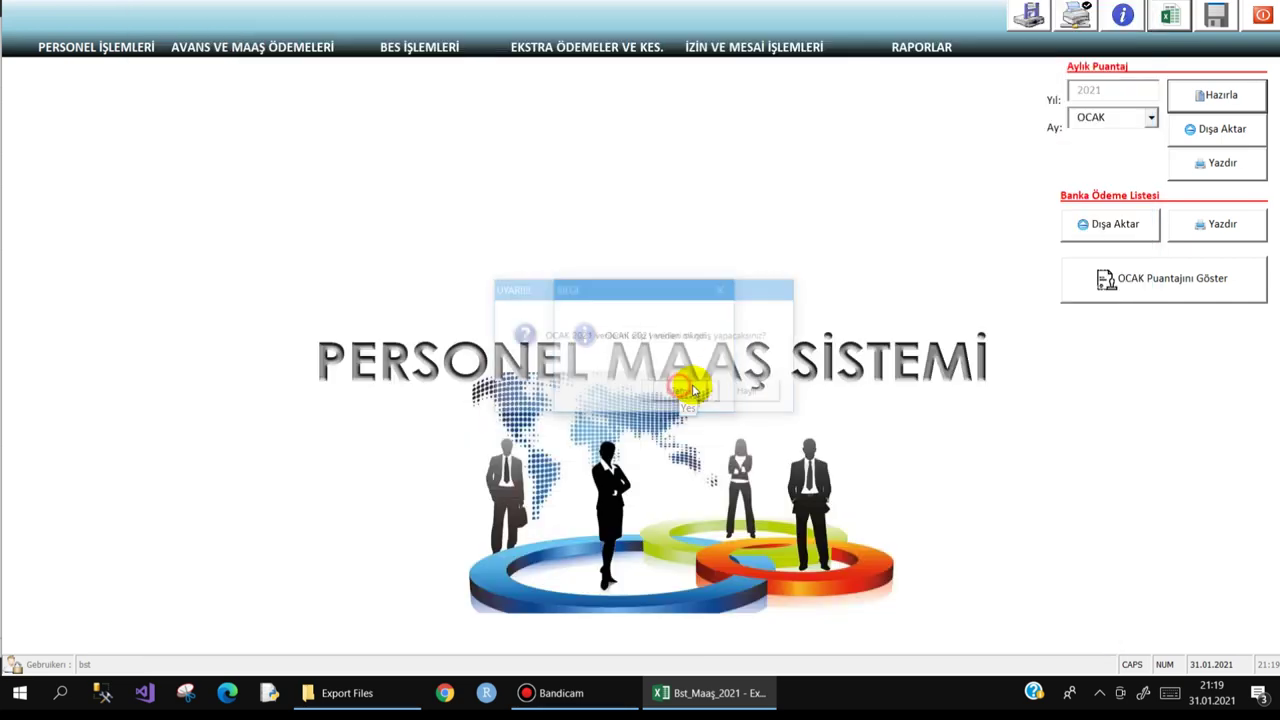
click(677, 390)
click(688, 394)
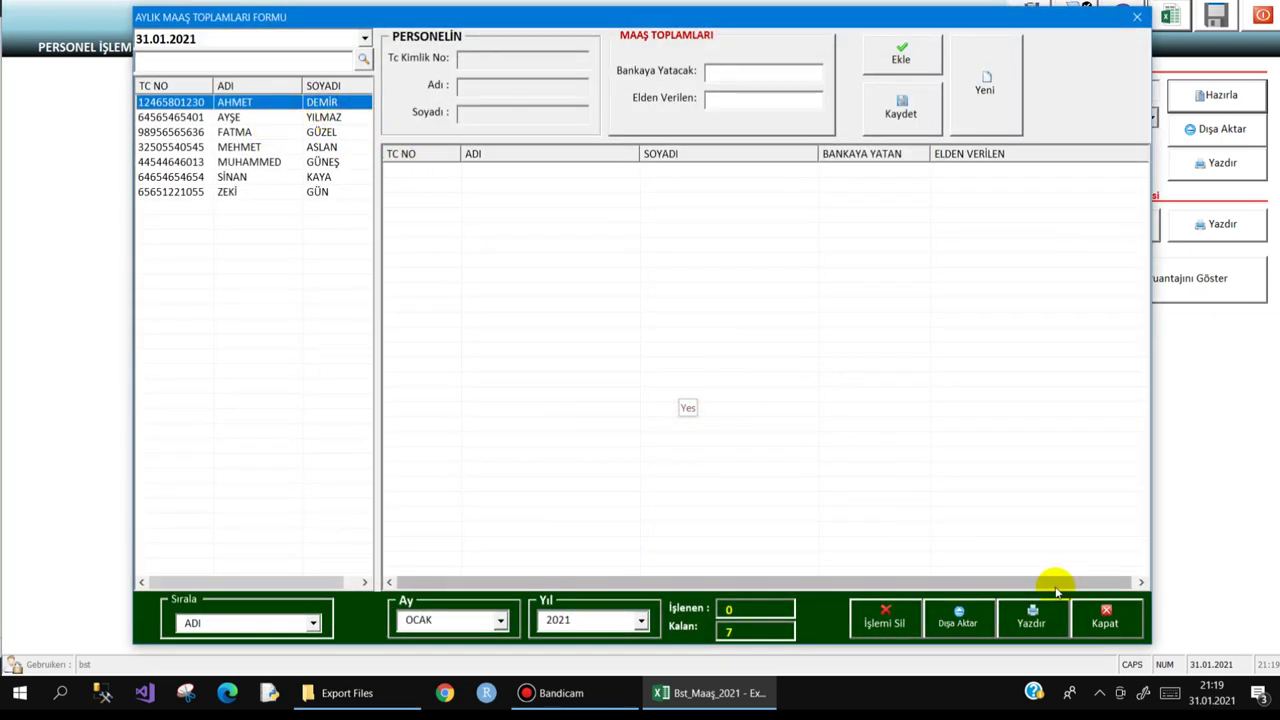
click(1104, 613)
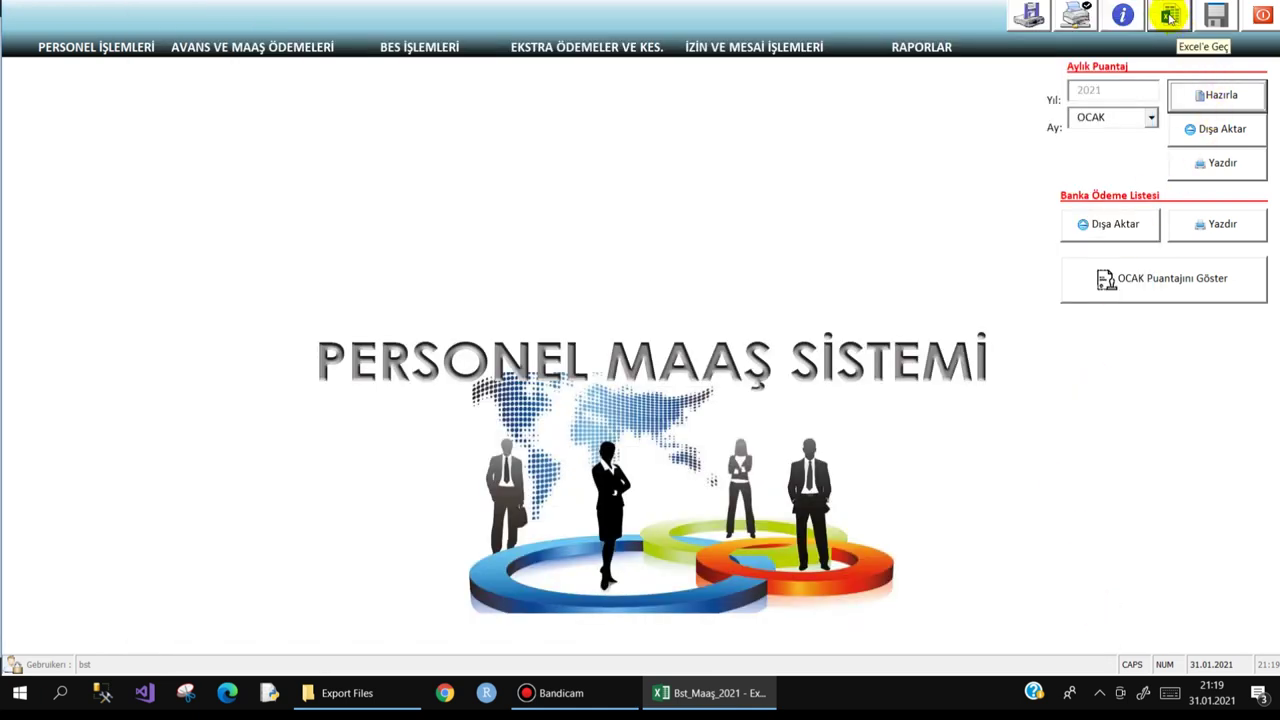
- Leave the payroll program for the underlying Excel workbook by entering the password
click(1169, 14)
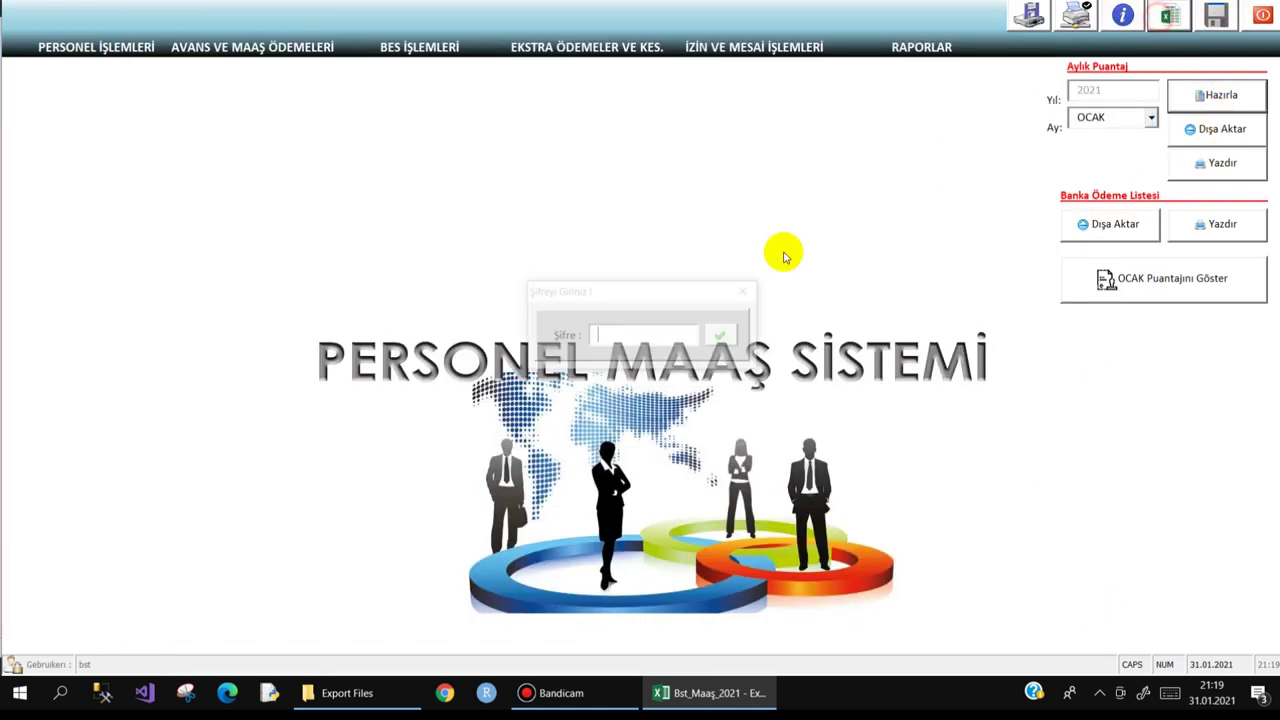
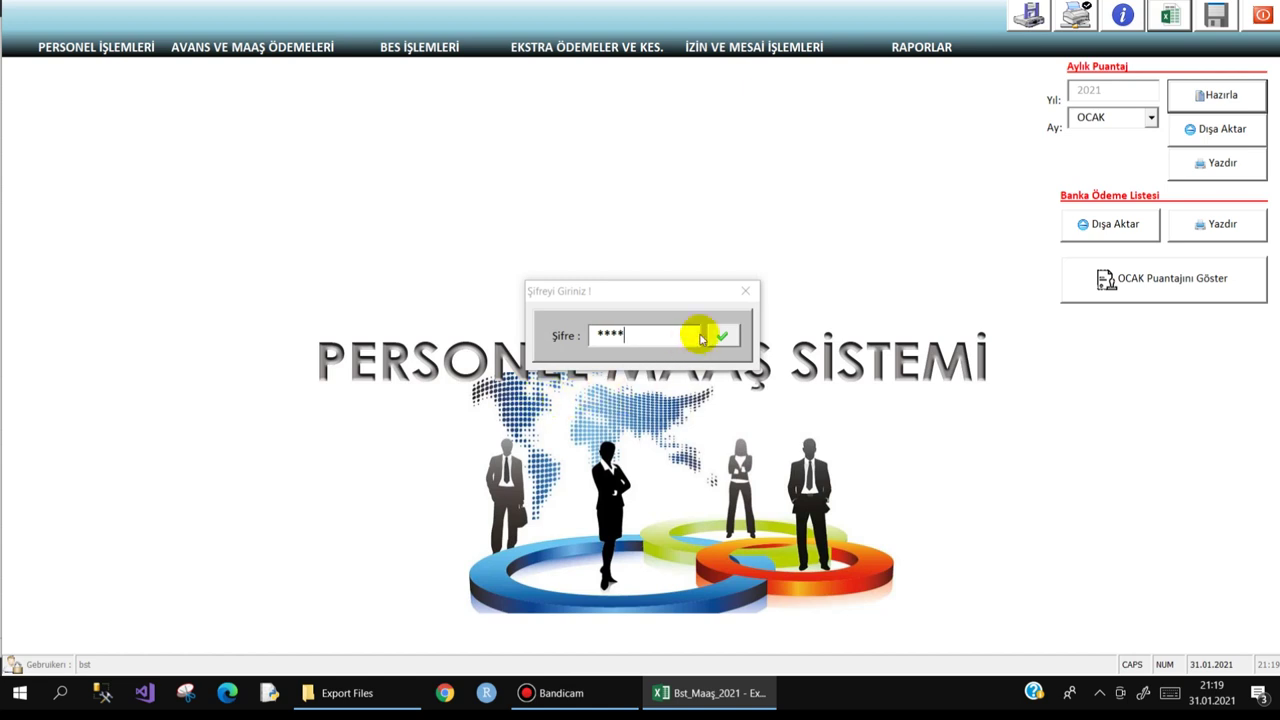
click(722, 335)
- Open OCAK-2021-BoşMaasToplamları from Export Files and start entering the first BANKA amount in E2
click(360, 695)
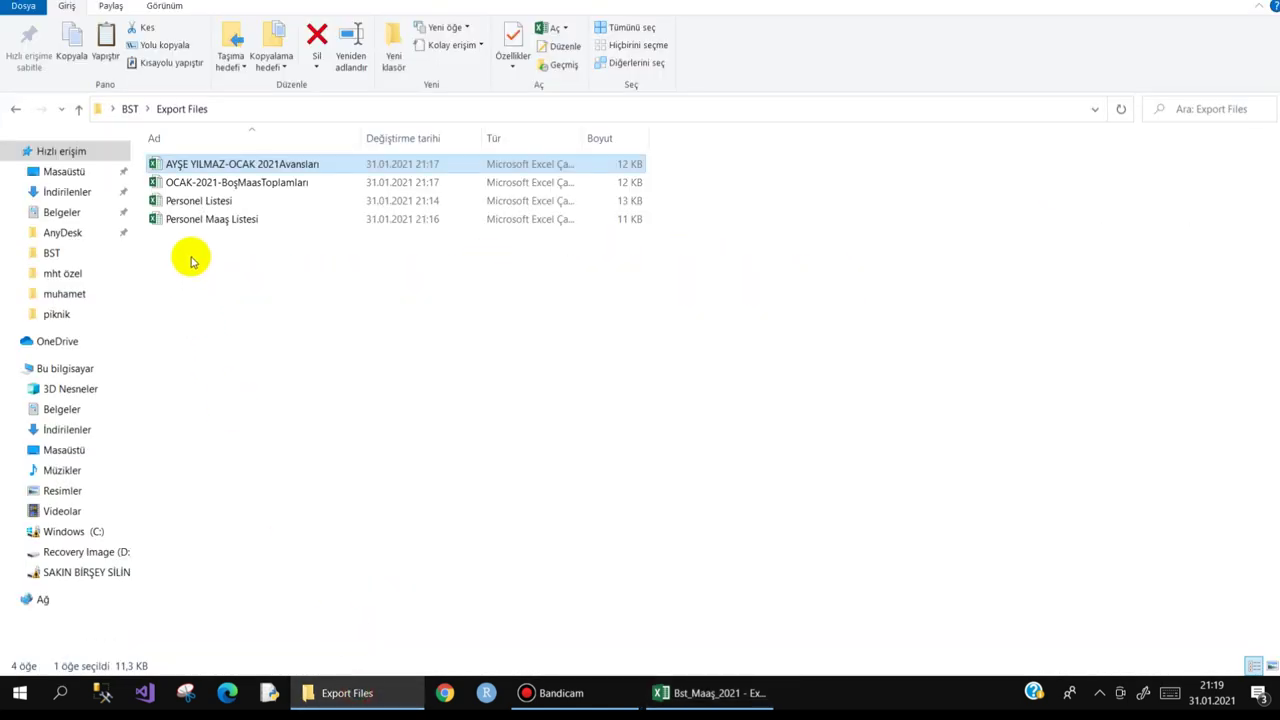
click(238, 188)
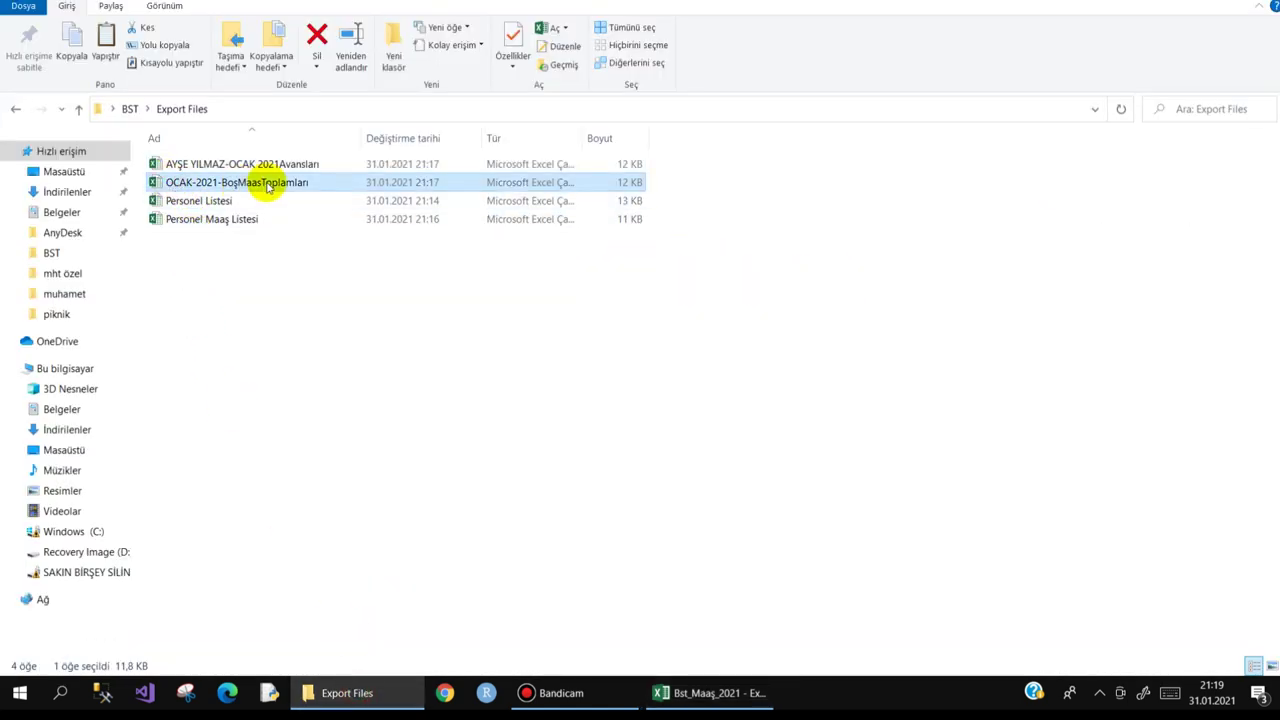
double_click(221, 184)
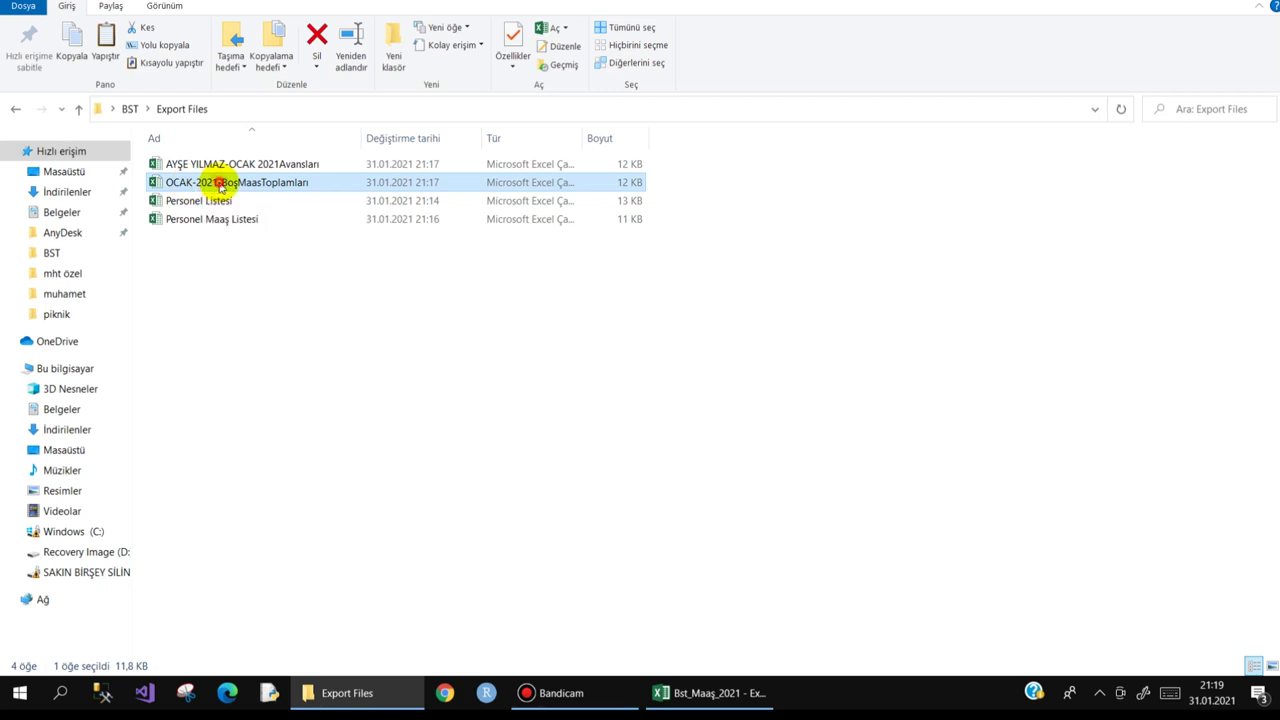
click(439, 101)
text(2000)
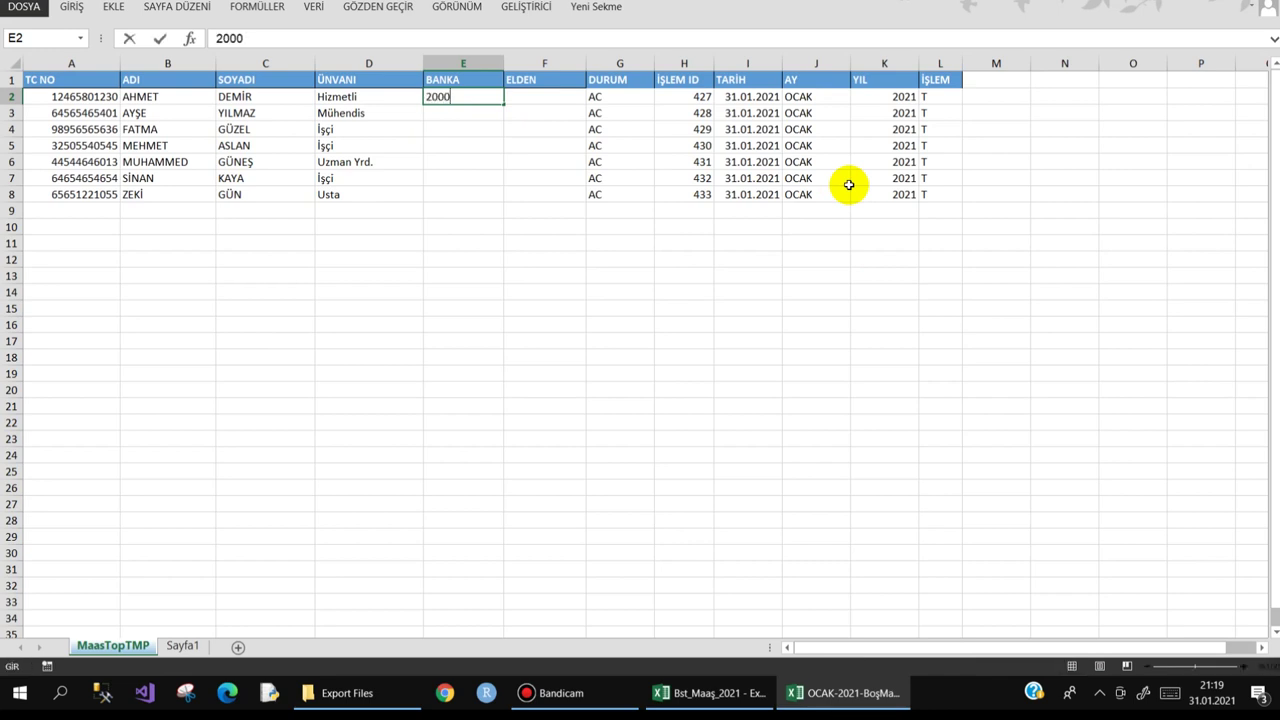
- Enter BANKA amounts 2000, 3000, 2000, 3500 down column E, then change E2 to 3300
key(Return)
text(3000)
key(Return)
text(40000)
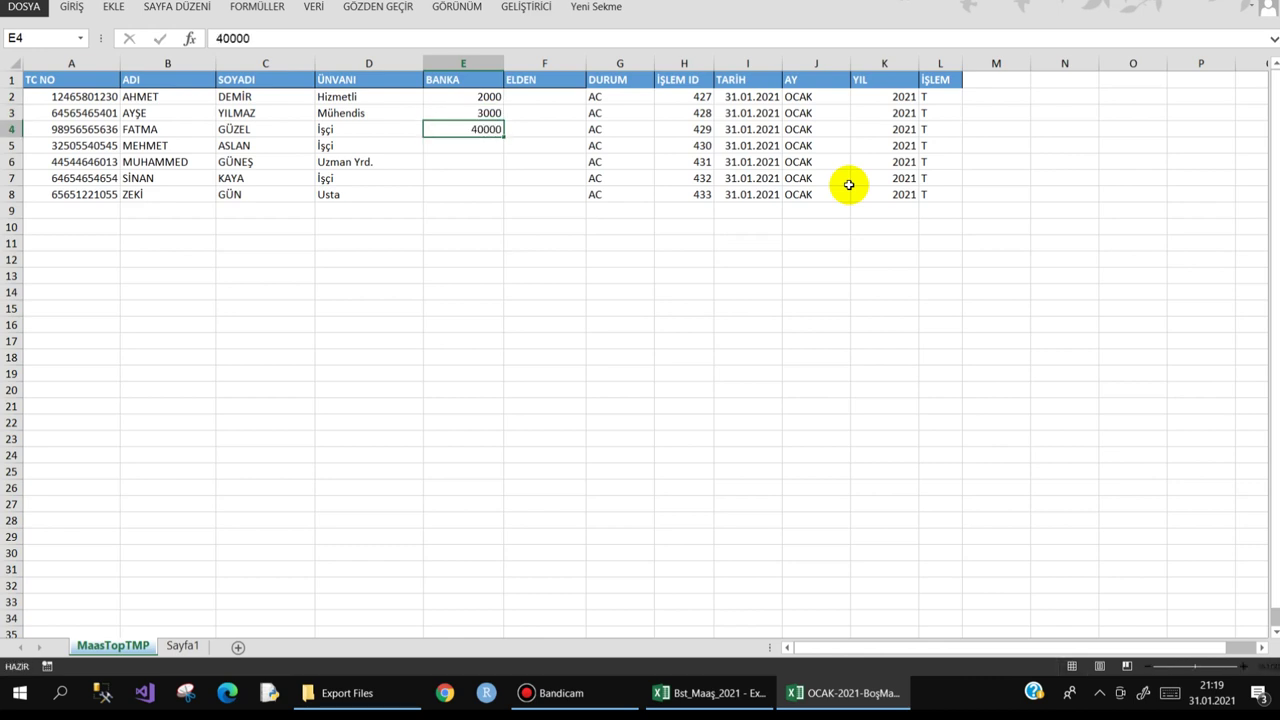
key(Return)
text(2)
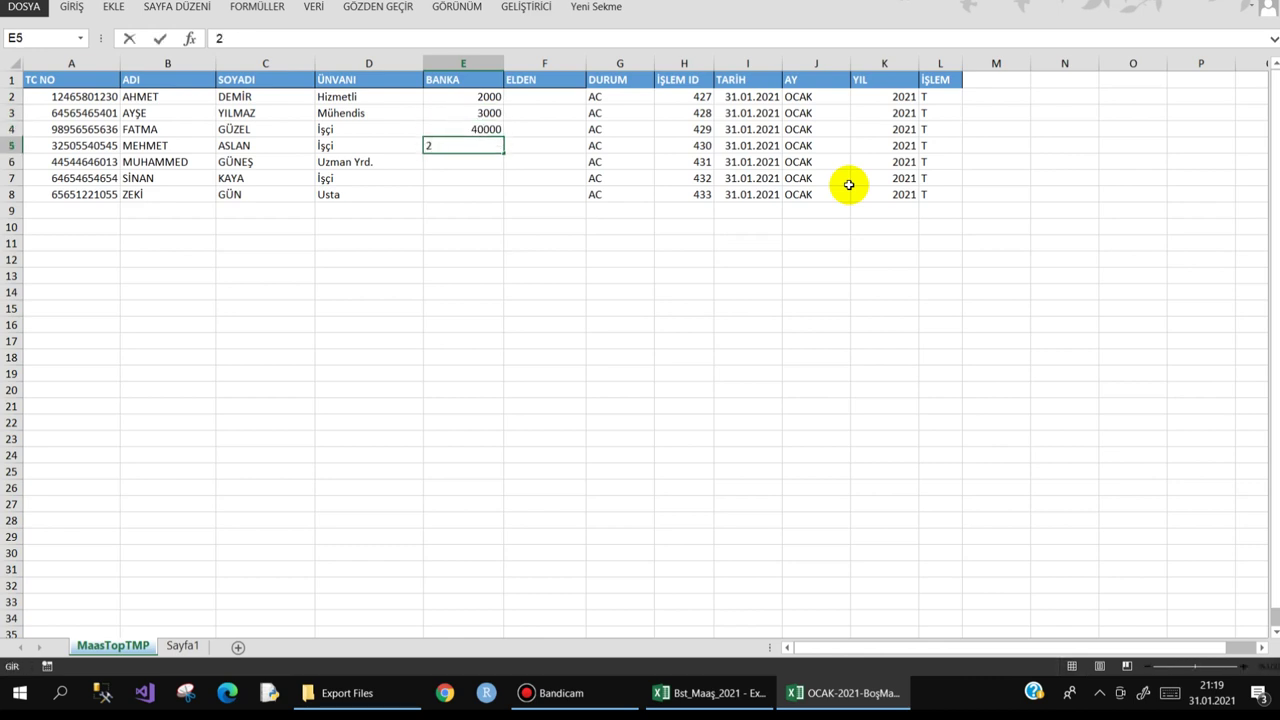
key(Up)
key(Return)
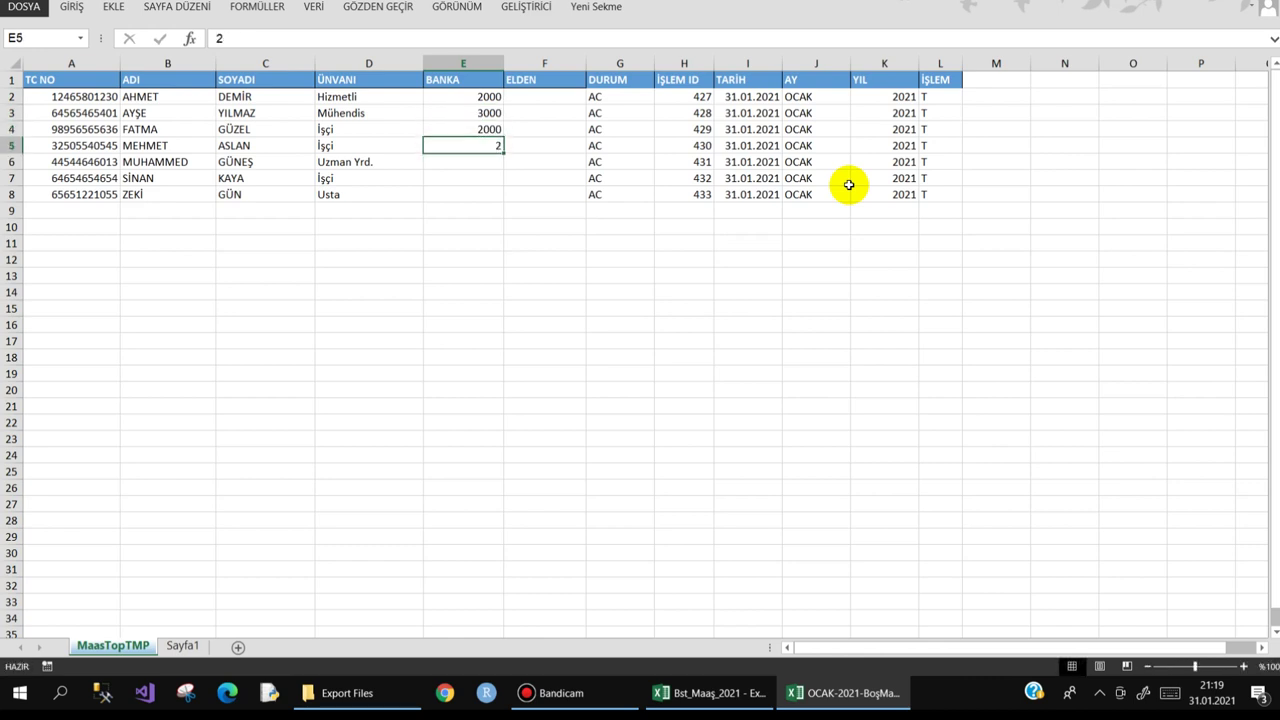
text(0)
key(Return)
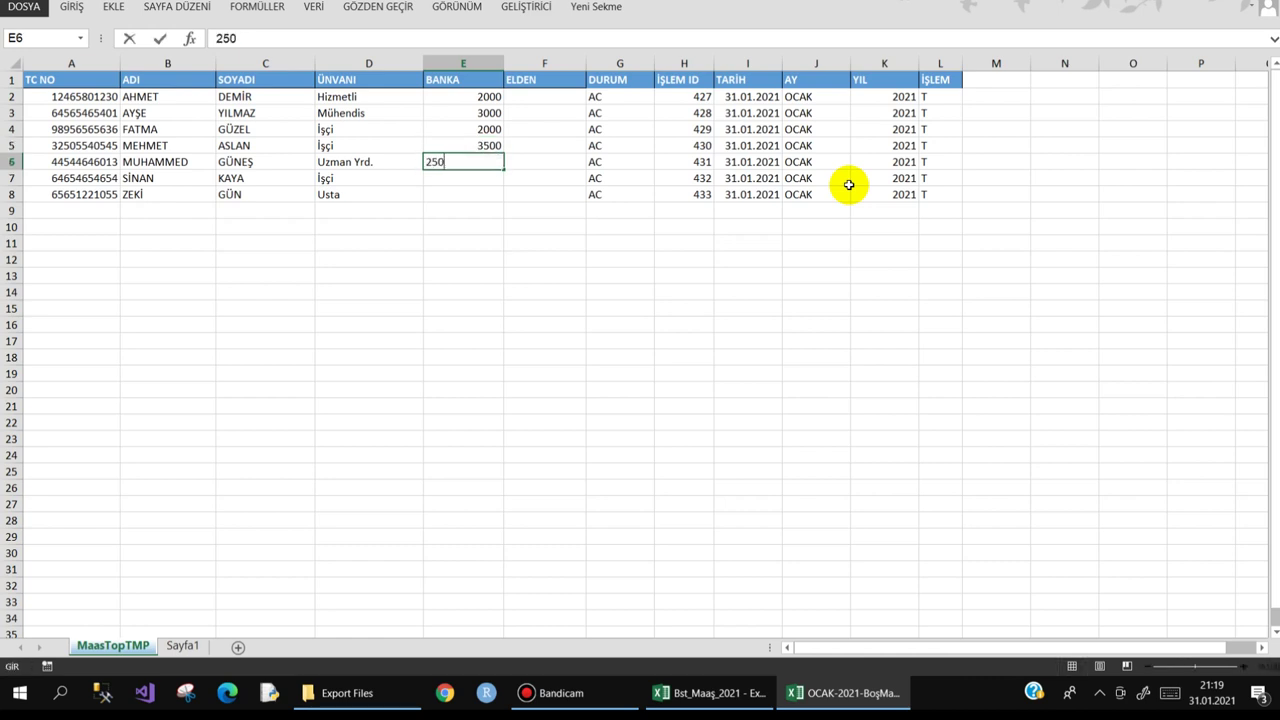
text(0)
key(Return)
key(Return)
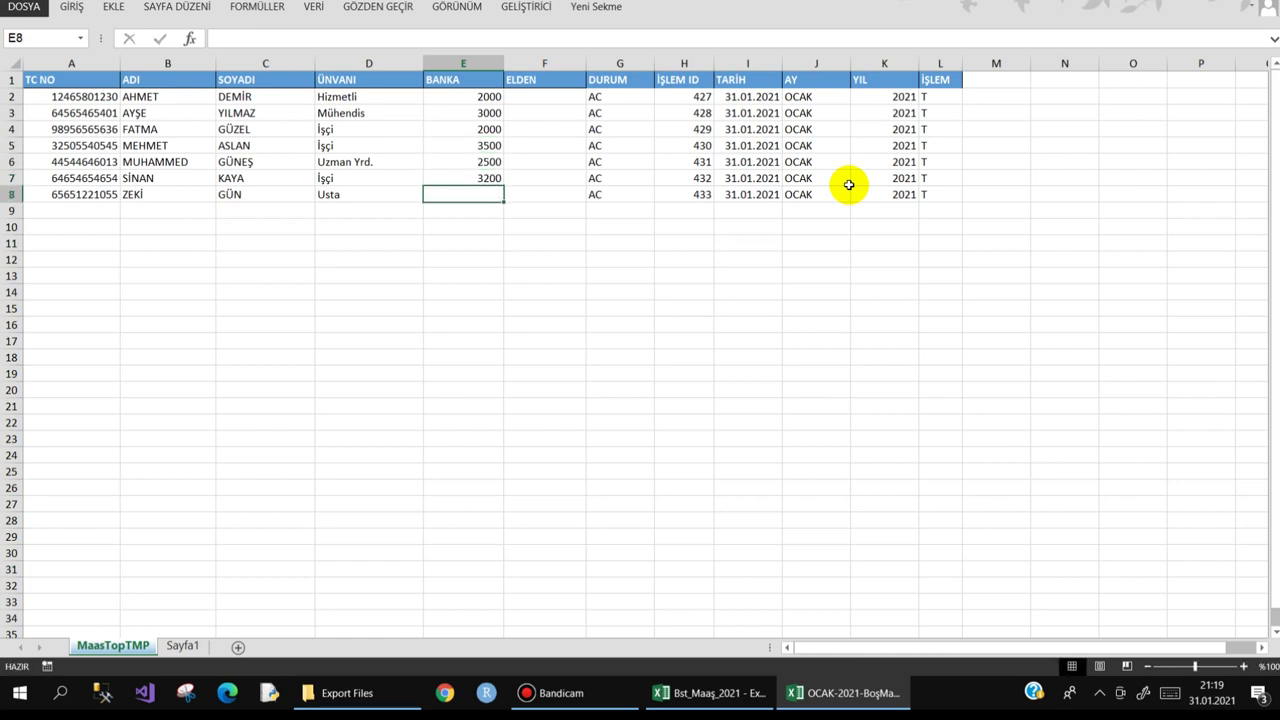
key(Up)
key(Up)
key(Up)
key(Up)
key(Up)
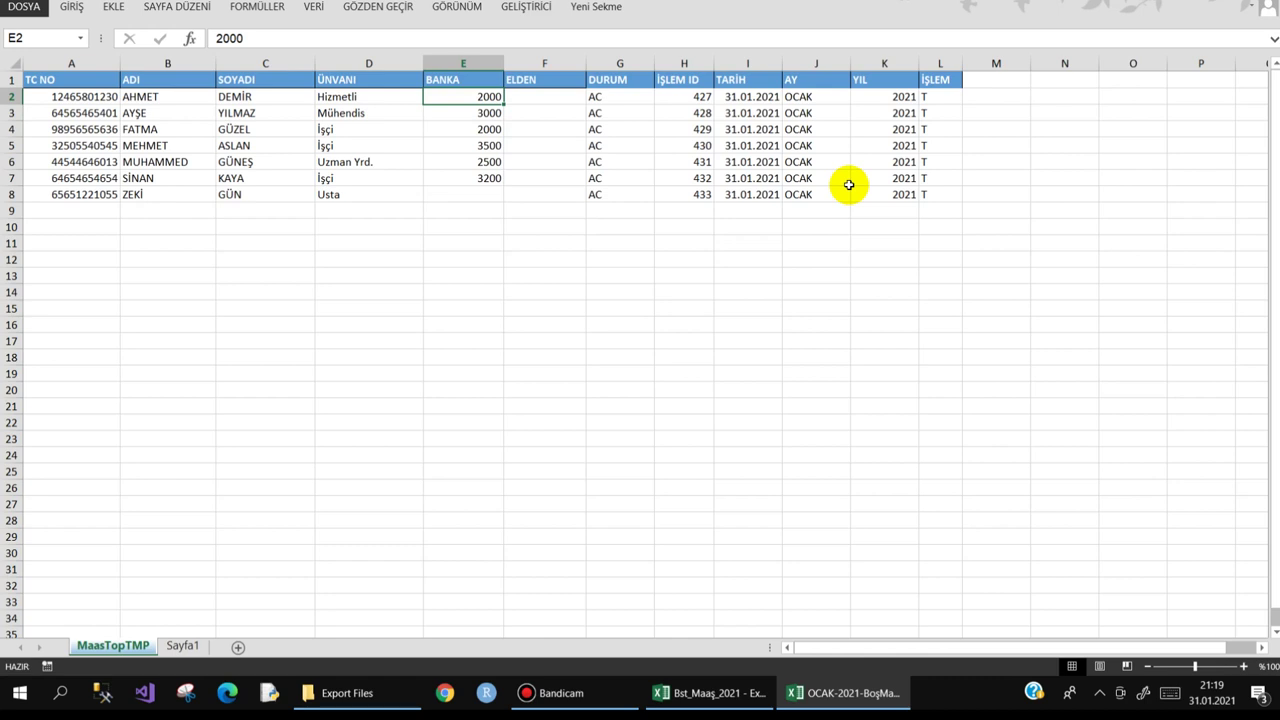
key(Return)
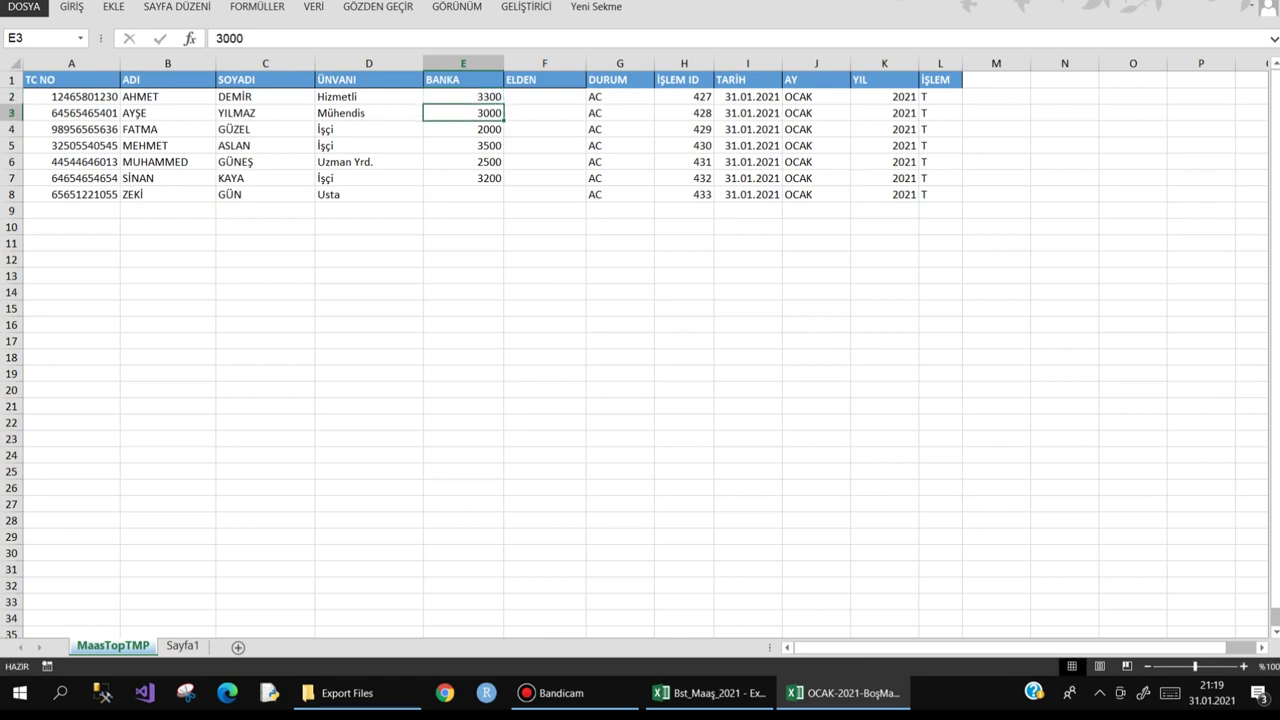
- Set F2 to 1330, fill 3300/1330 down to row 8, then save and close the workbook
click(545, 98)
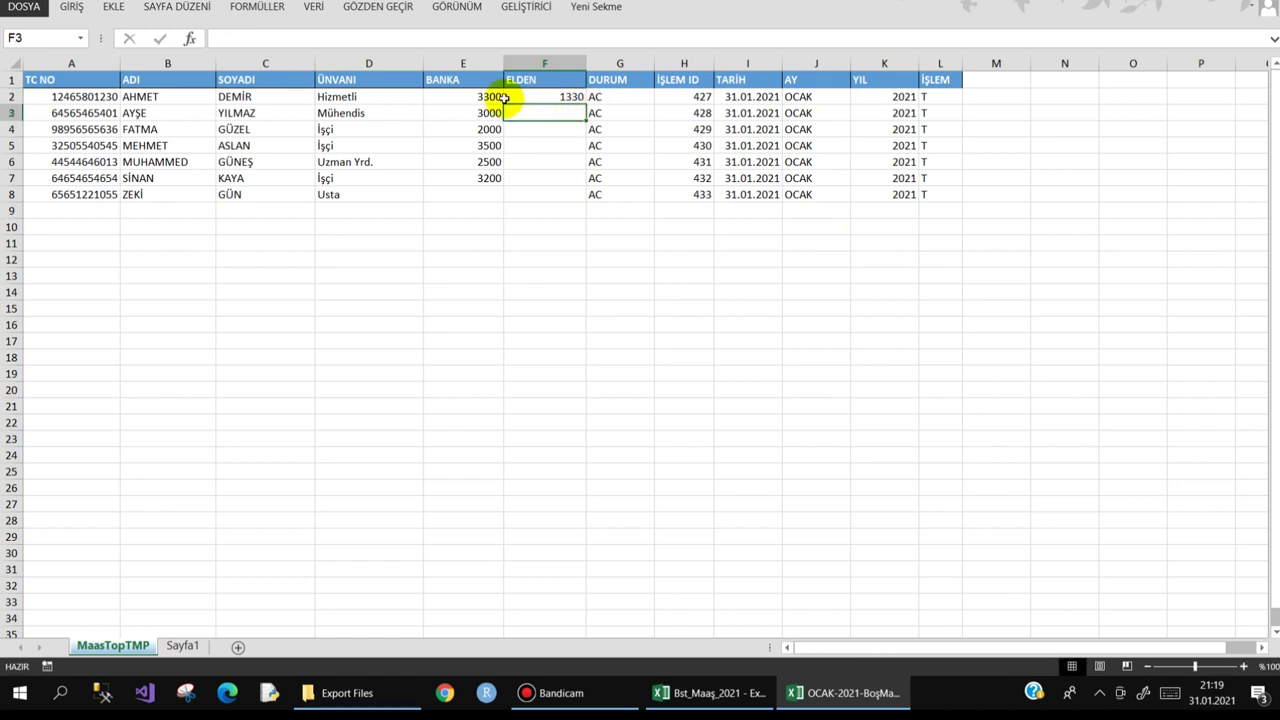
drag(495, 100, 560, 98)
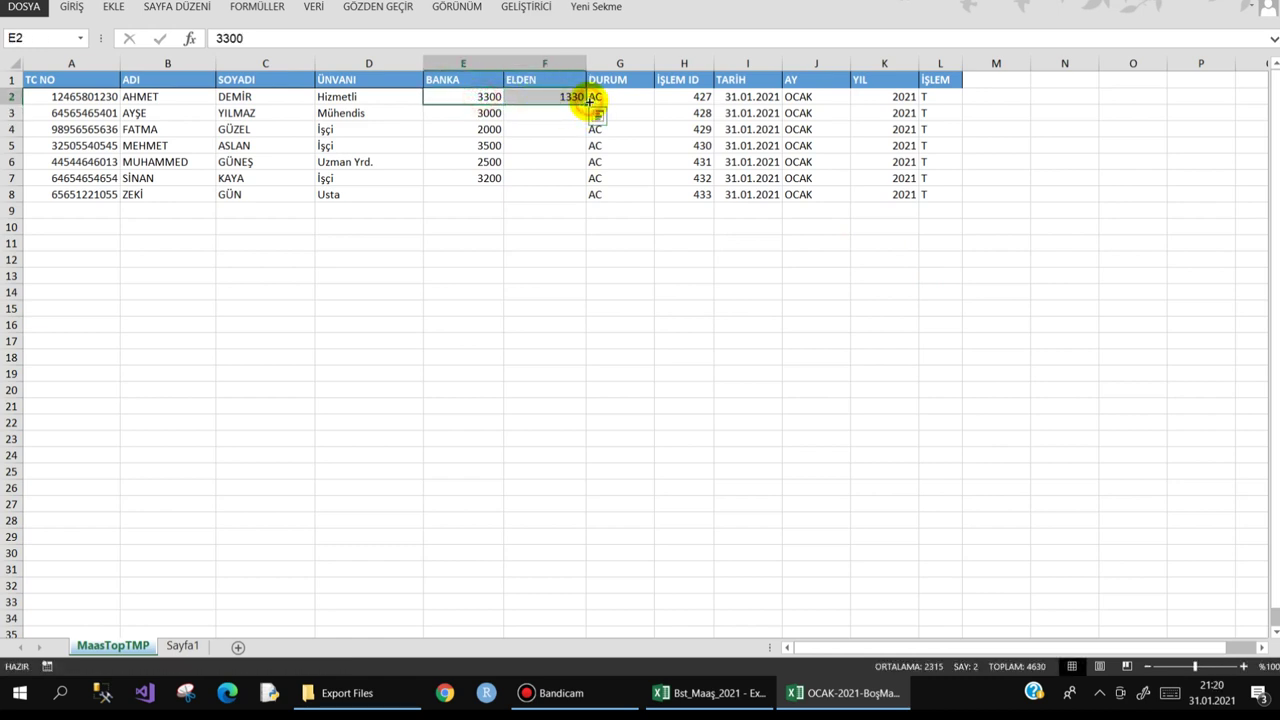
drag(584, 104, 574, 200)
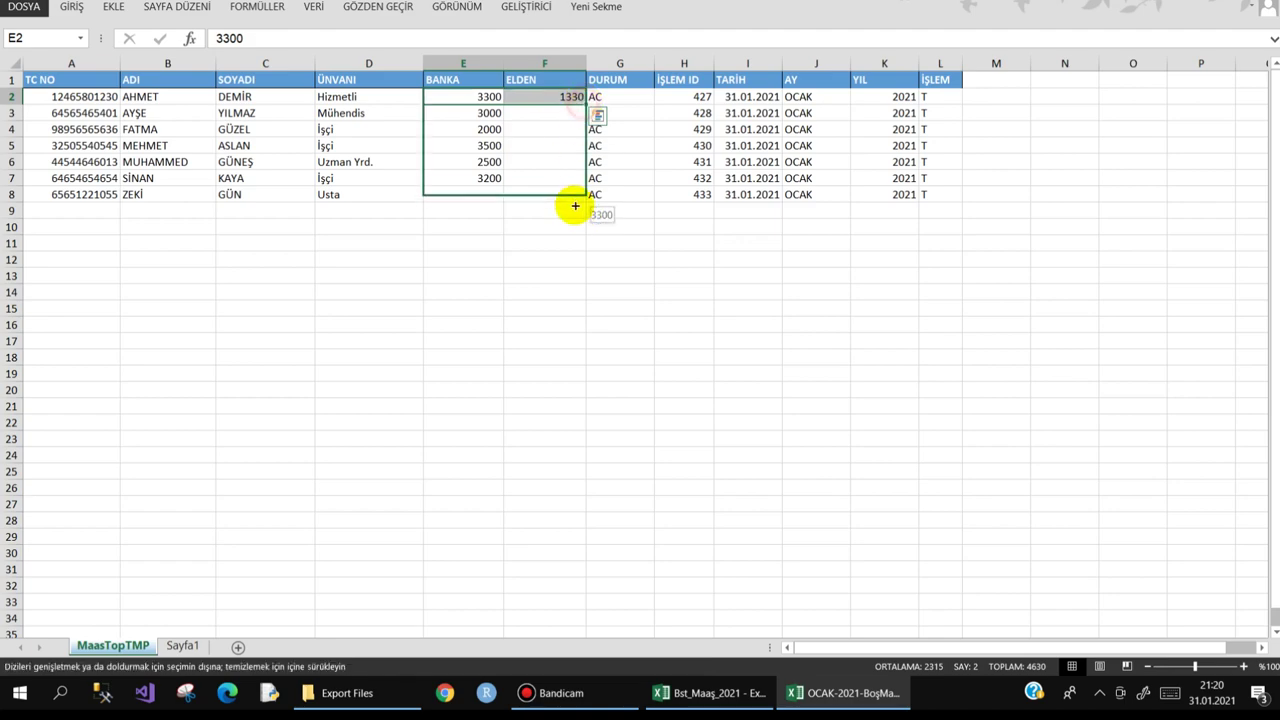
click(468, 307)
key(alt+F4)
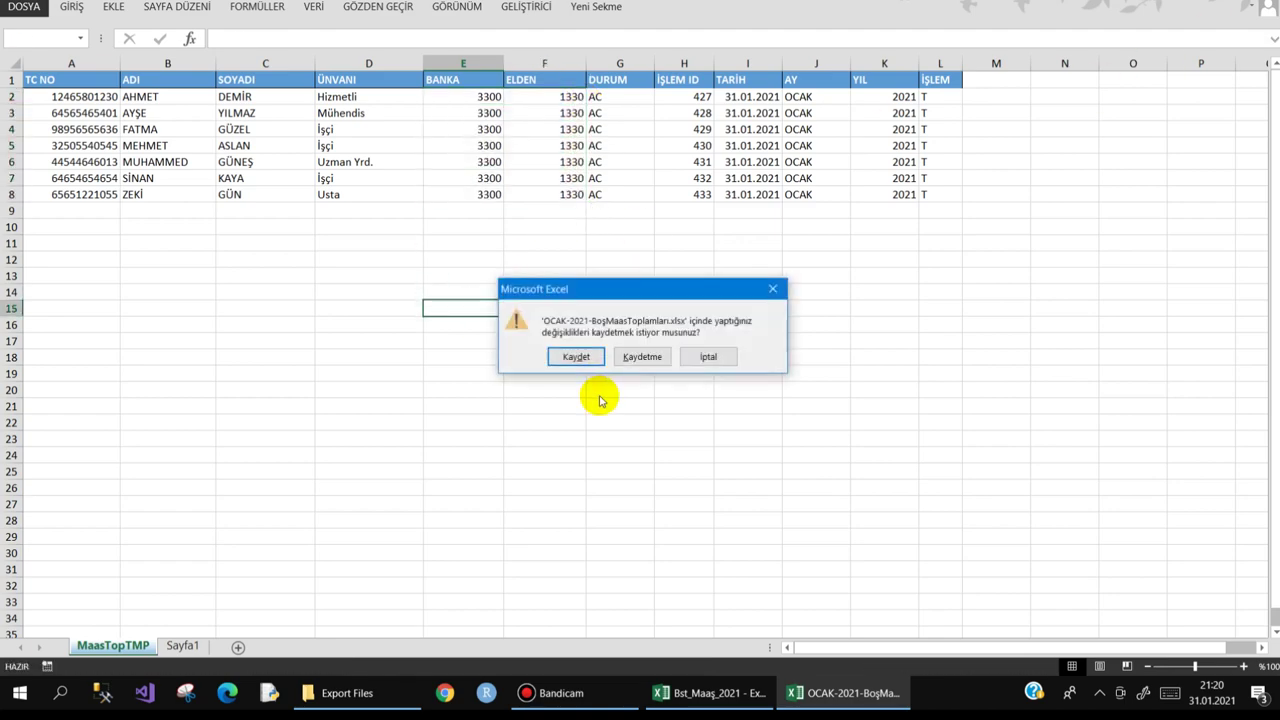
click(575, 358)
- Load the filled OCAK-2021 salary totals file through Maaş Toplamları > Dışarıdan dosya yükle
click(586, 363)
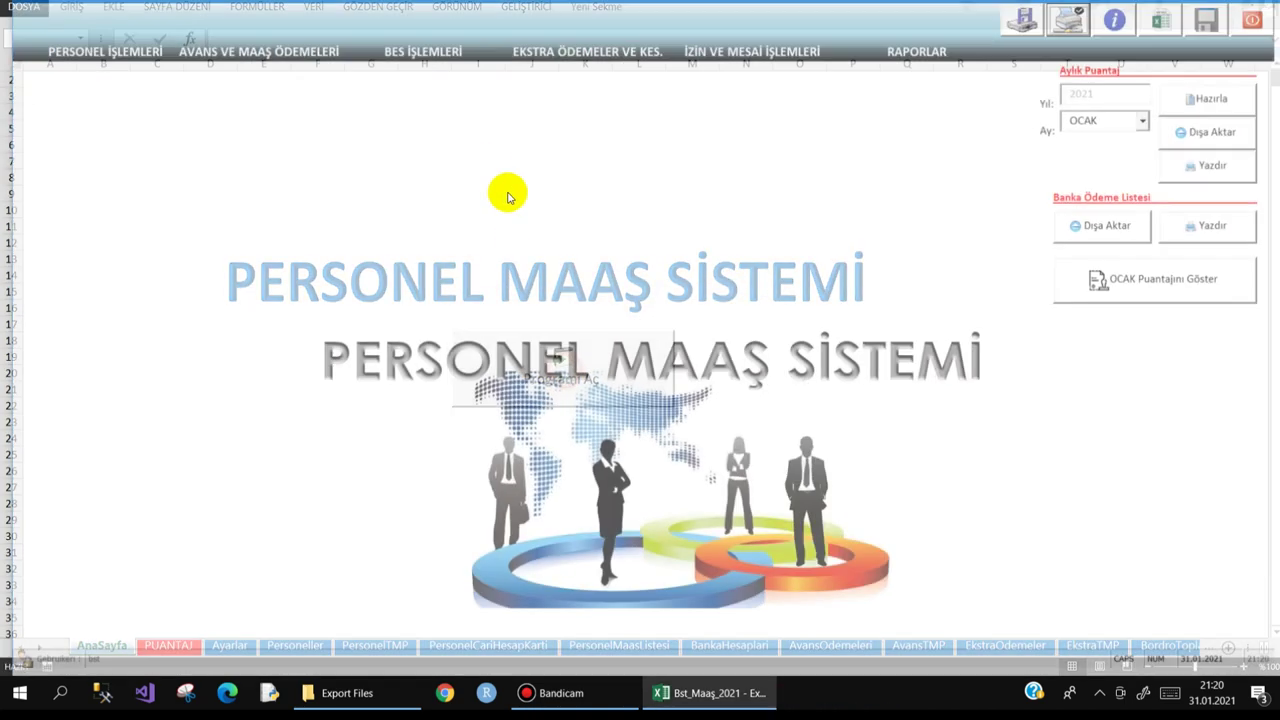
click(307, 52)
click(277, 124)
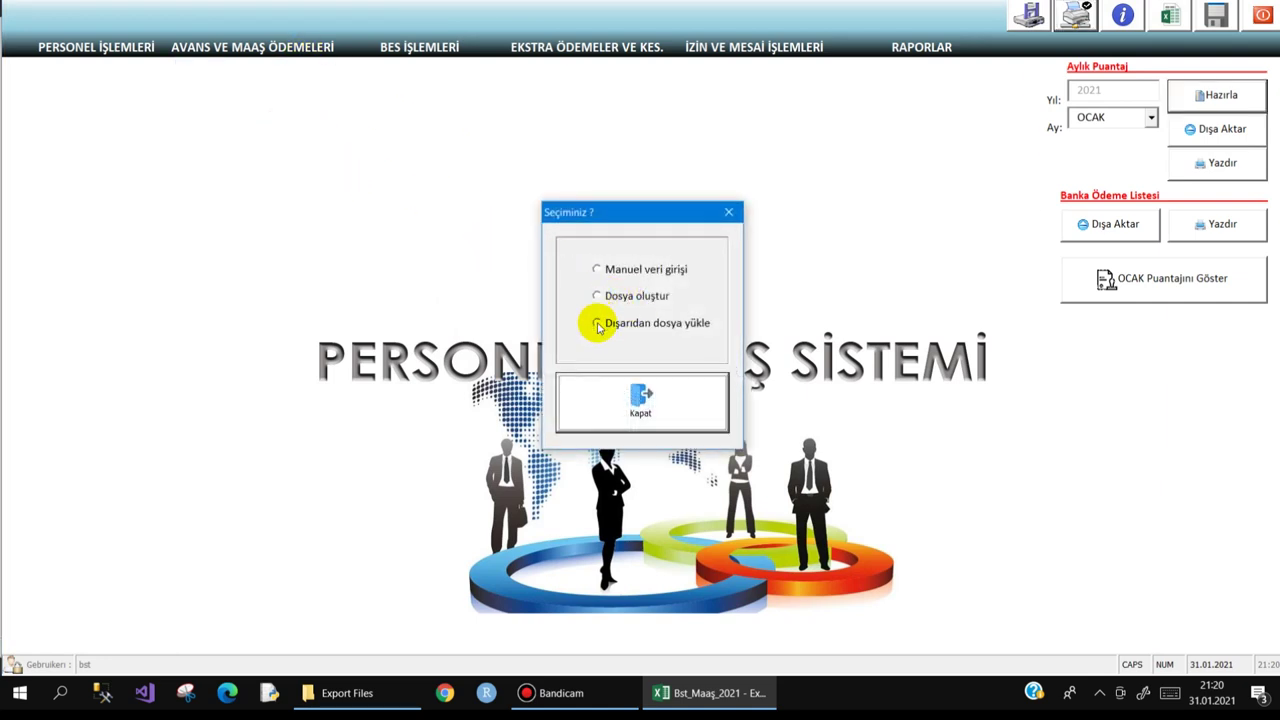
click(603, 325)
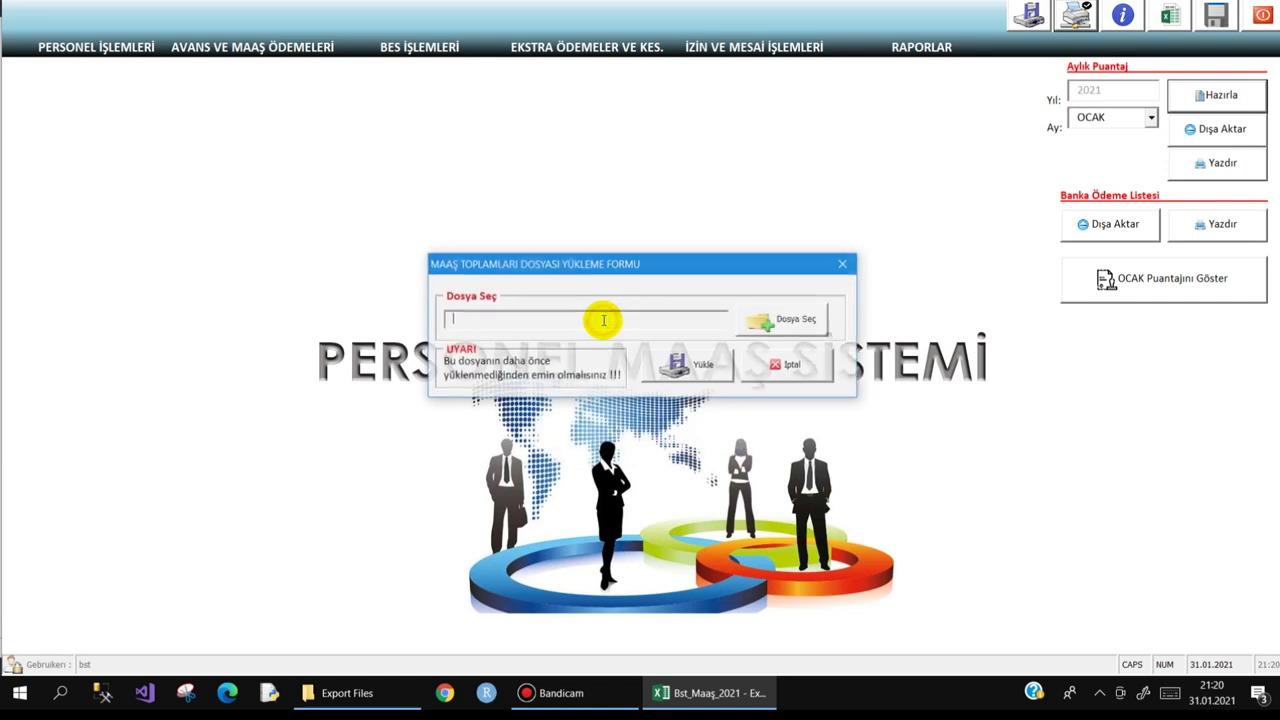
click(768, 334)
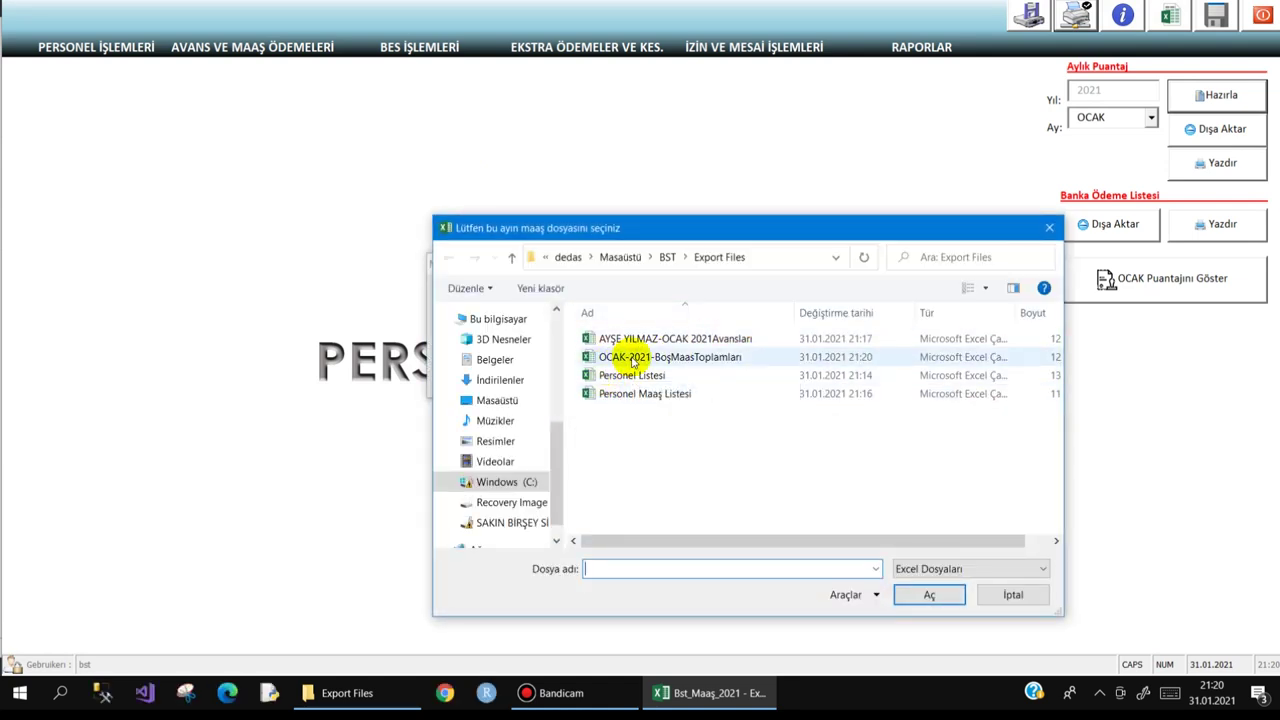
double_click(690, 357)
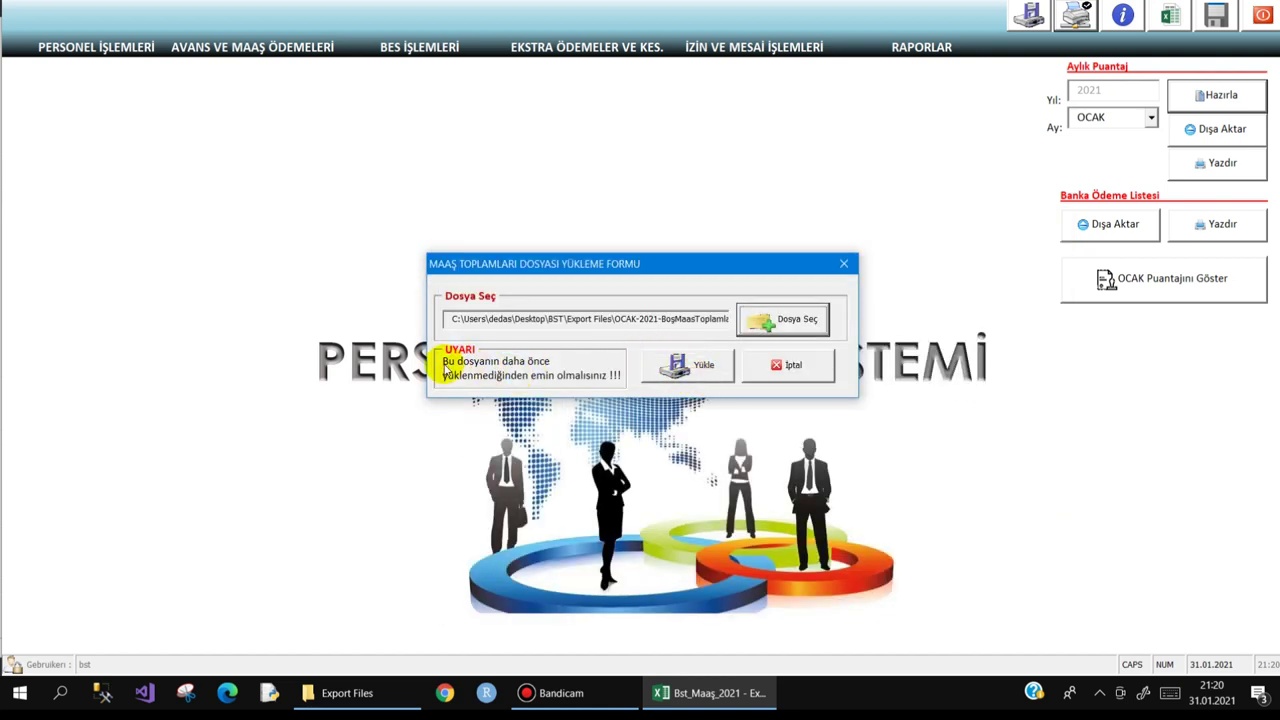
click(697, 368)
click(627, 395)
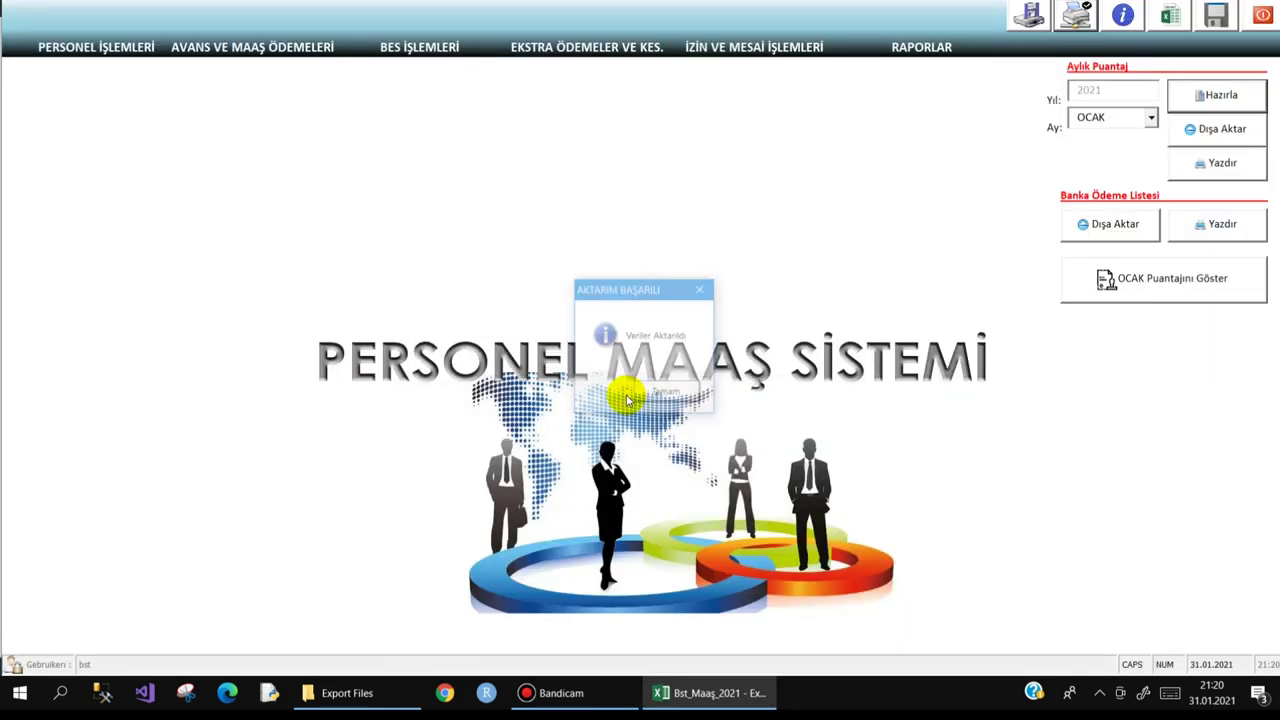
click(666, 389)
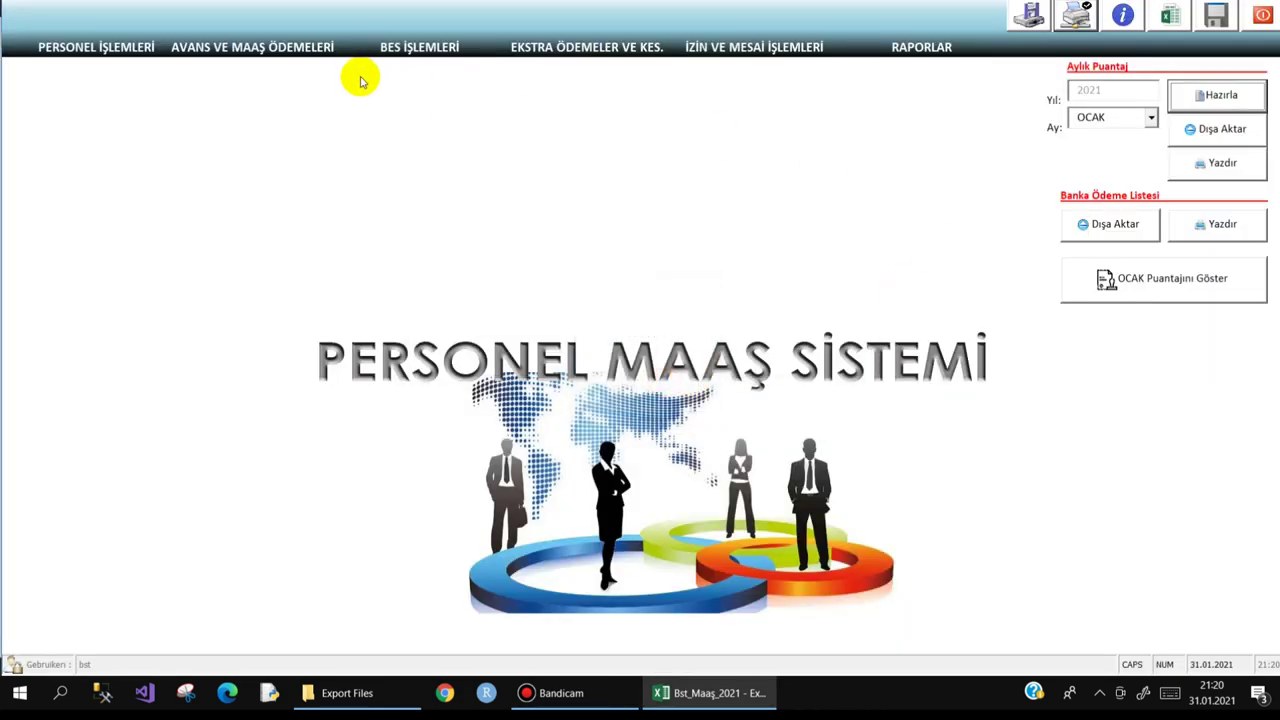
- Prepare the OCAK-2021 timesheet again and acknowledge the prepared message
click(293, 50)
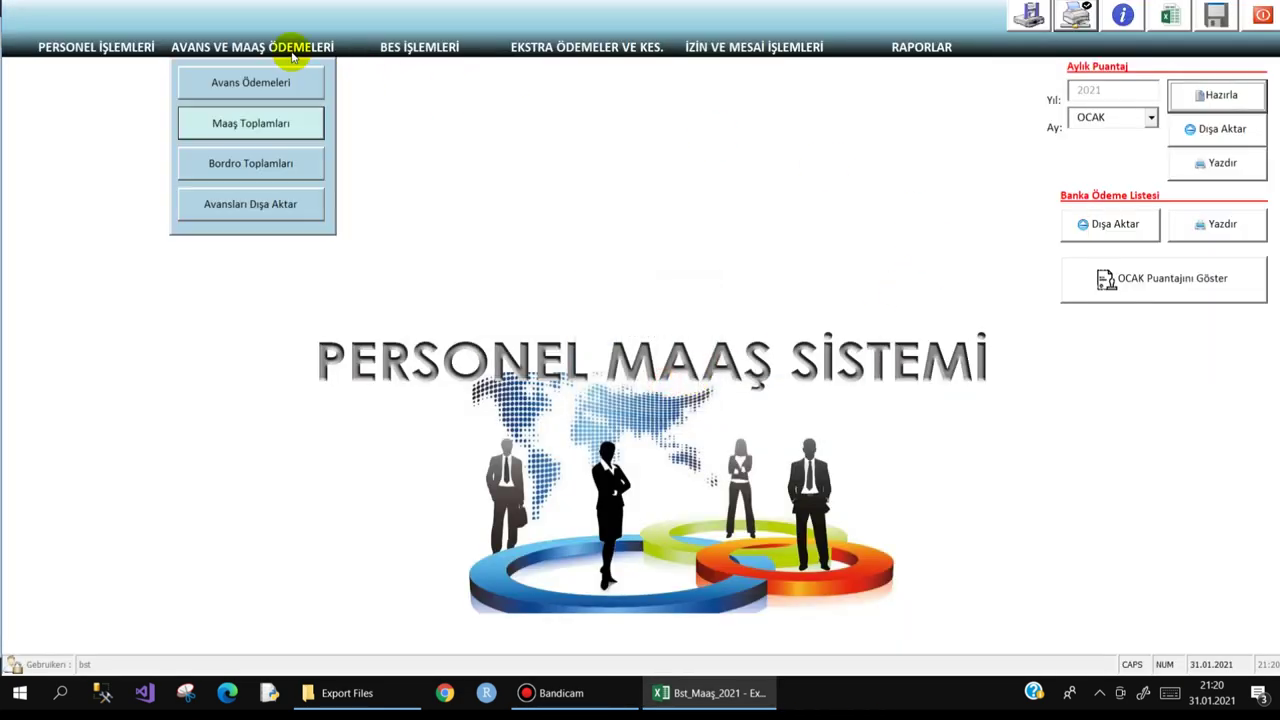
click(1216, 98)
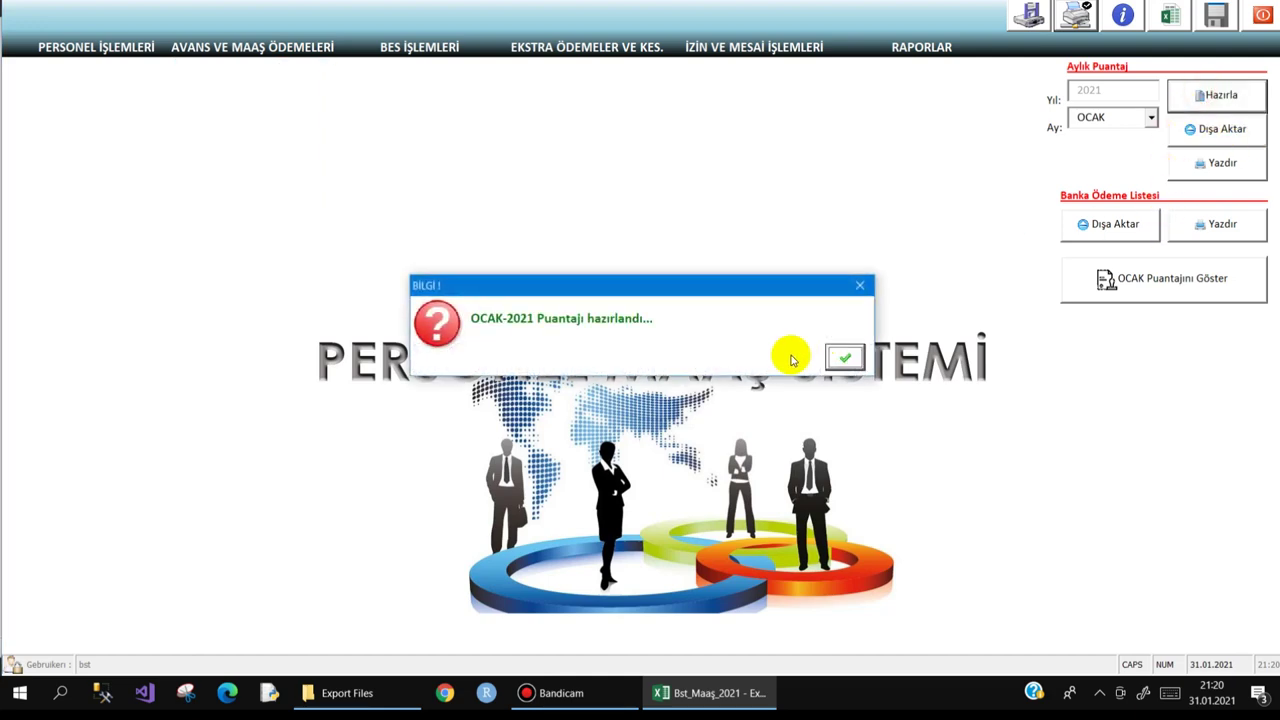
click(842, 352)
- Show the OCAK timesheet, scroll across its salary, totals and advance columns, then close it
click(1172, 280)
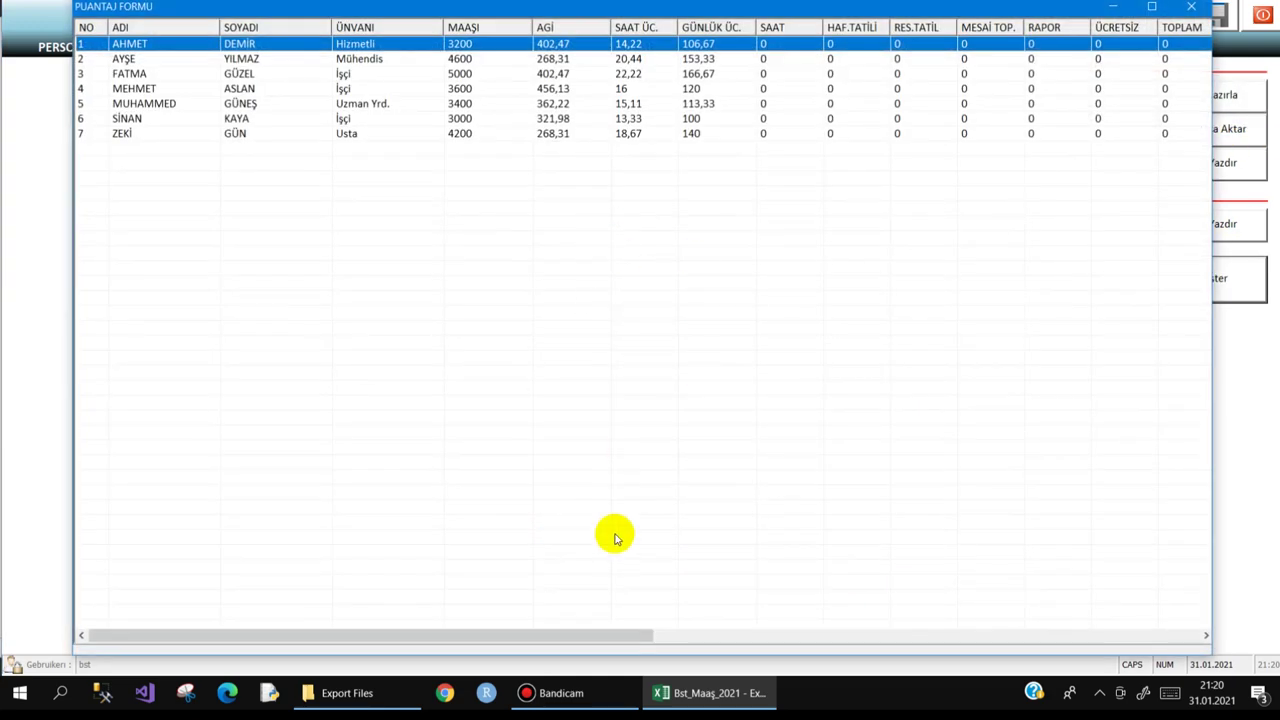
click(601, 637)
drag(777, 645, 1189, 543)
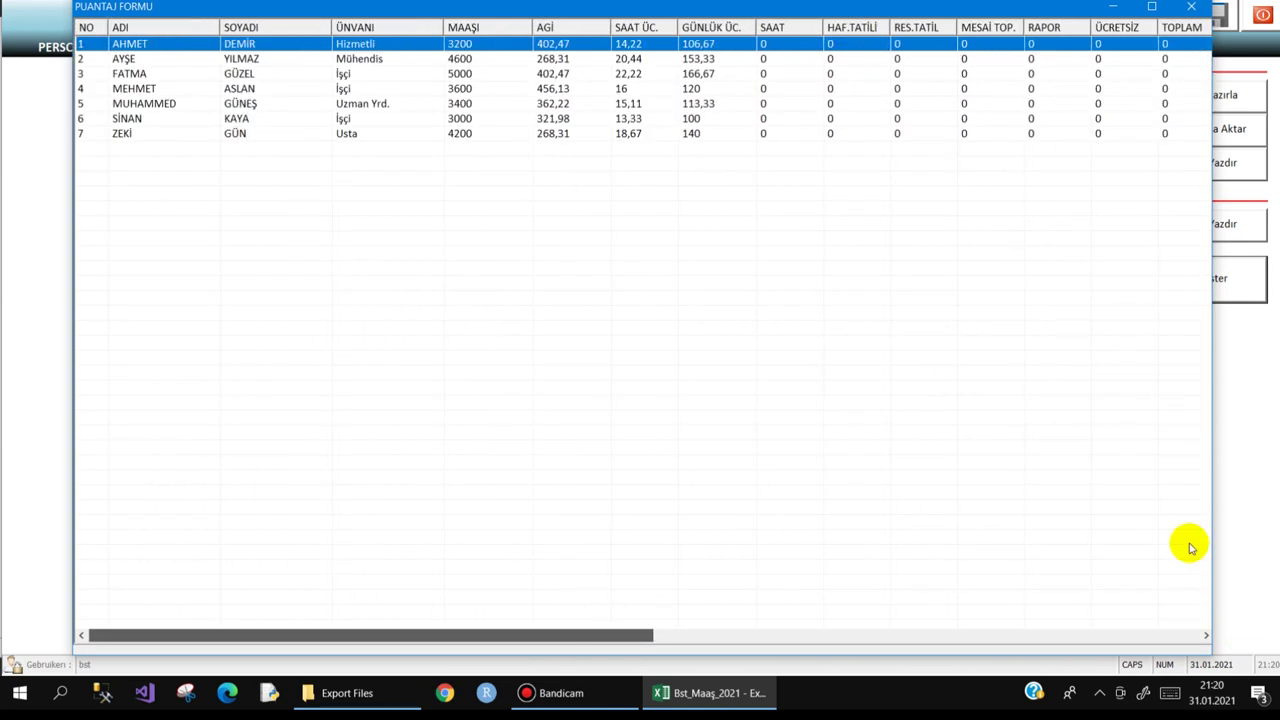
drag(630, 638, 1208, 636)
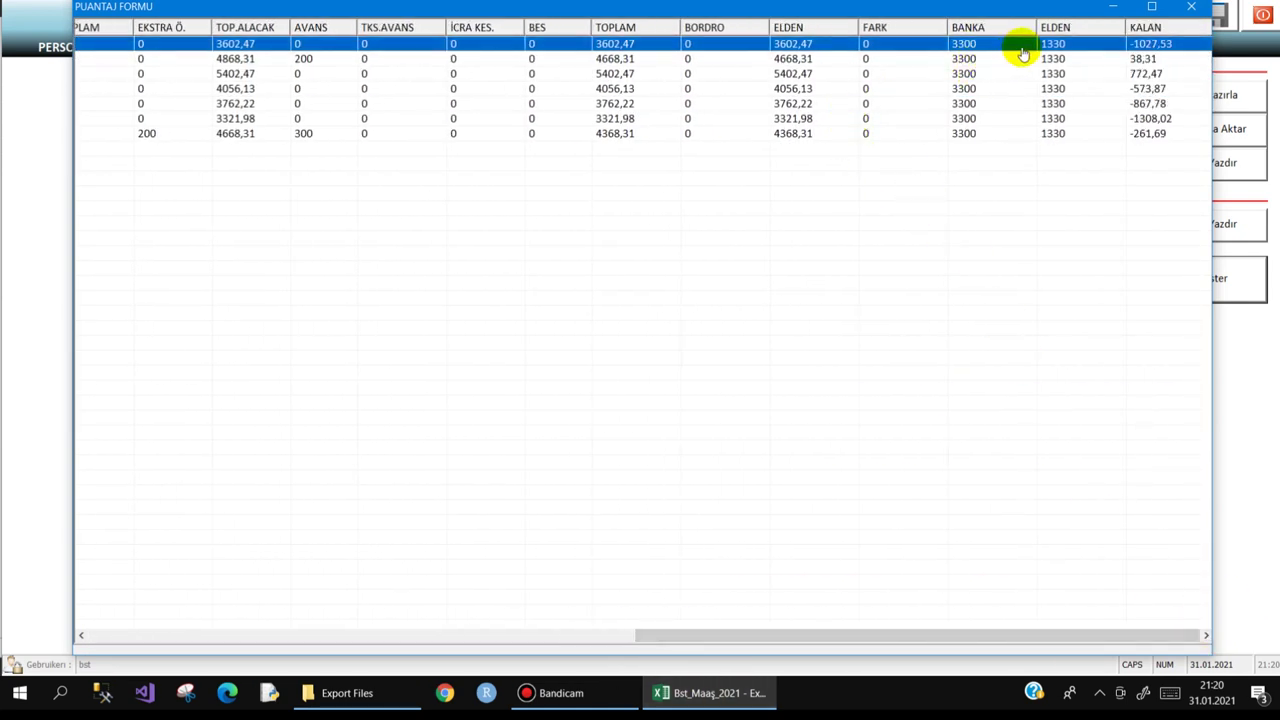
click(1188, 8)
click(286, 49)
- Review the monthly salary totals for several employees (3300 bank, 1330 cash), then close the form
click(278, 124)
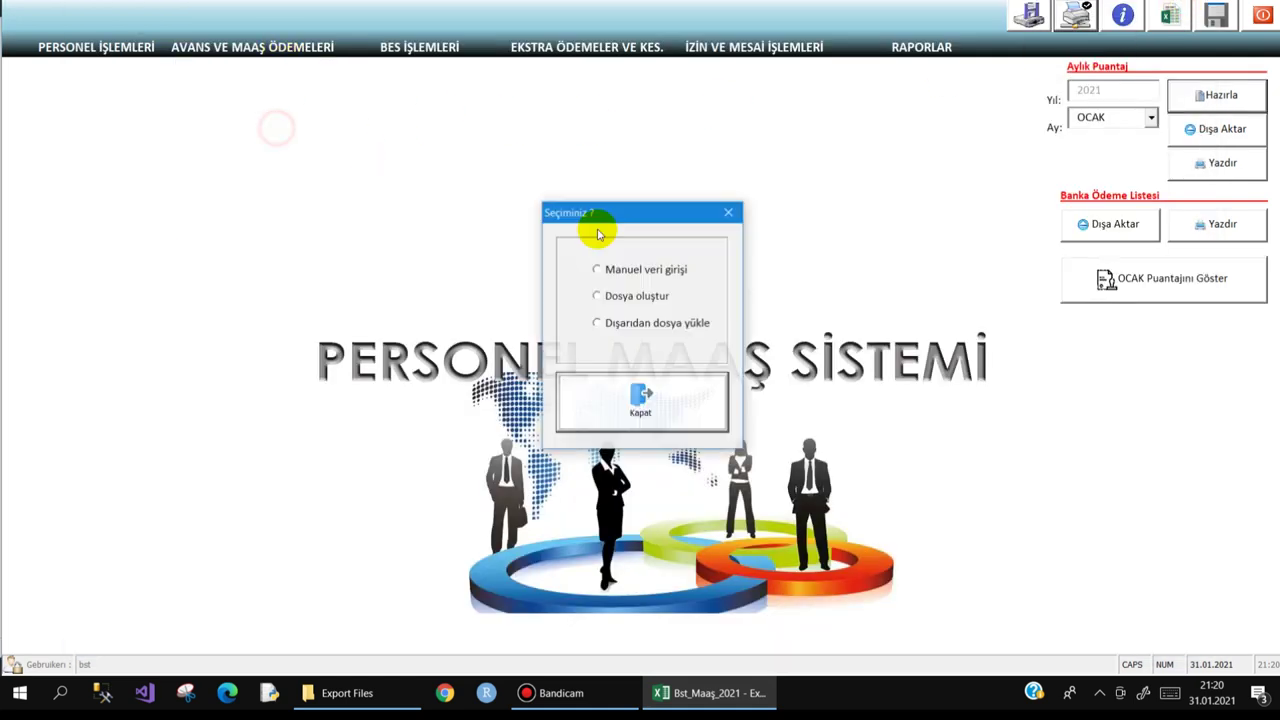
click(620, 269)
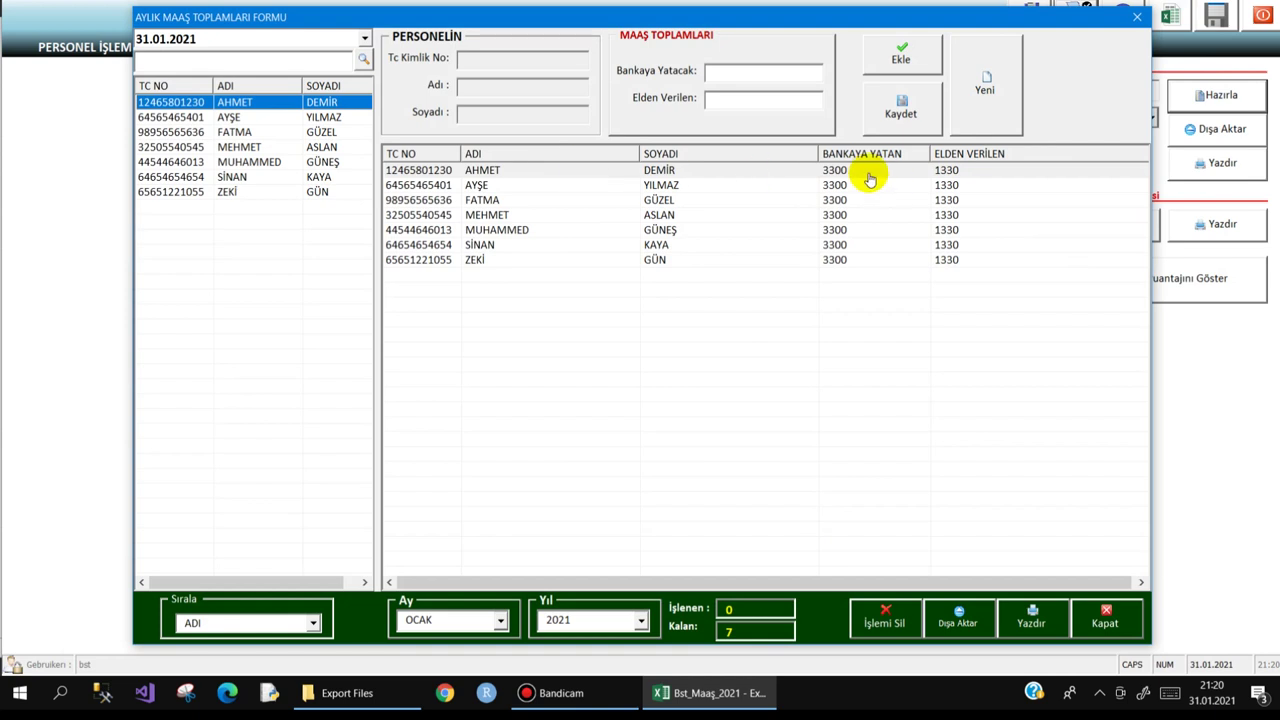
click(677, 200)
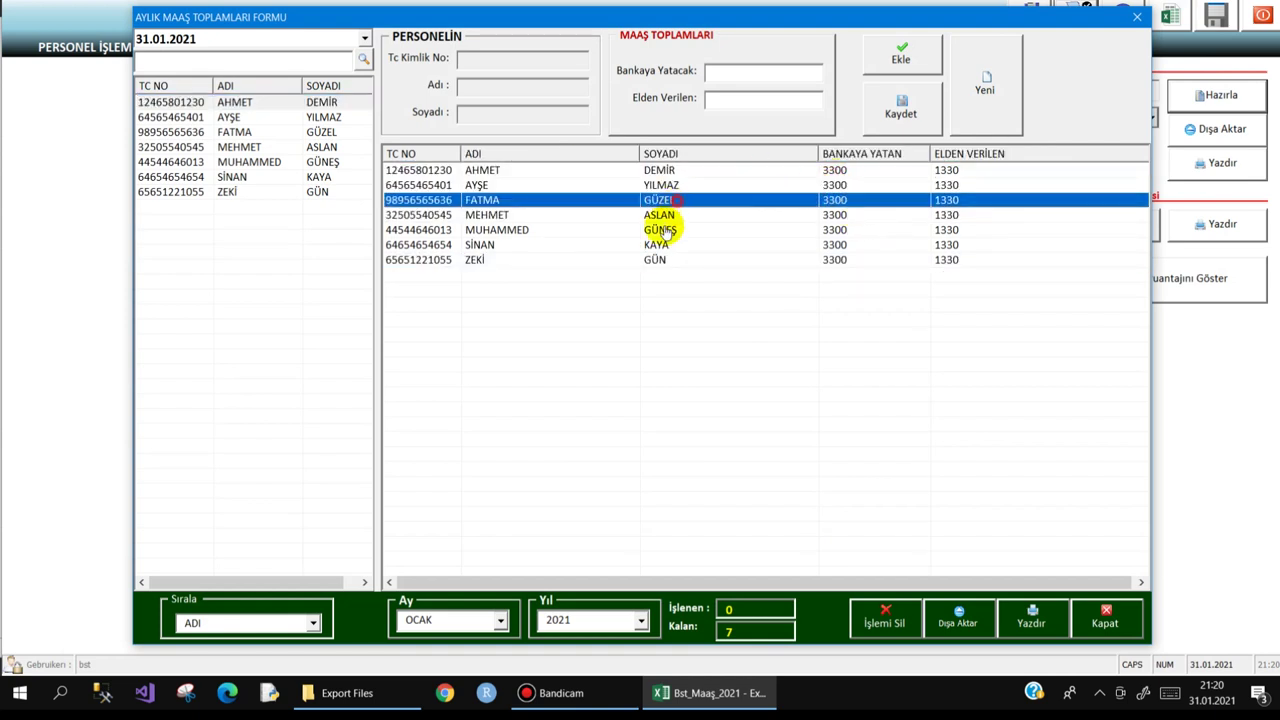
click(665, 230)
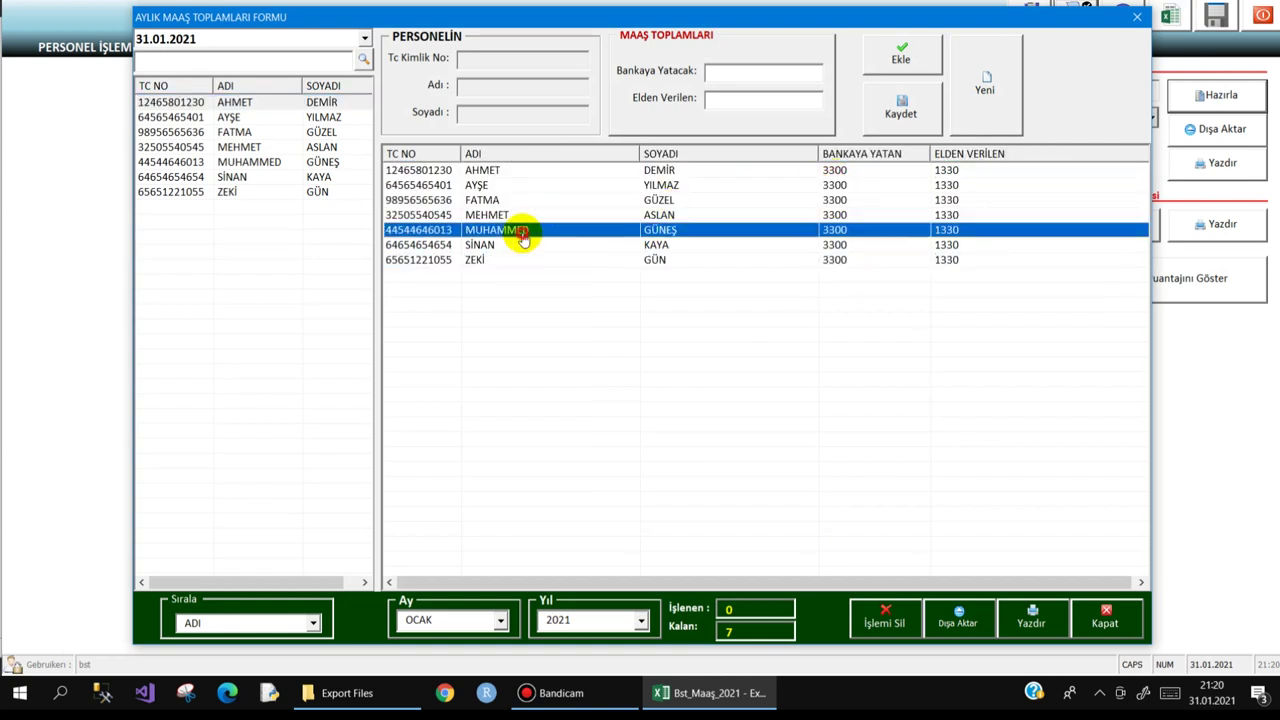
click(1100, 622)
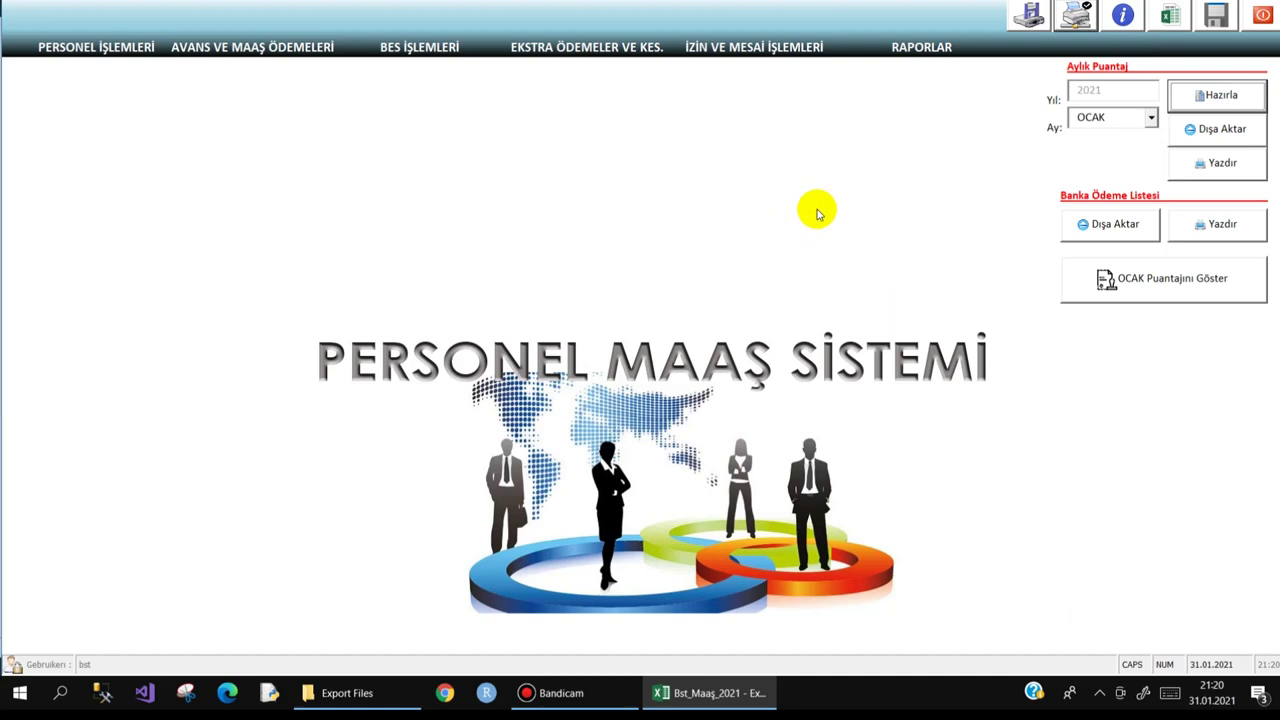
- Preview the Bordro Toplamları manual entry form with the first employee loaded, then close it
click(314, 44)
click(258, 162)
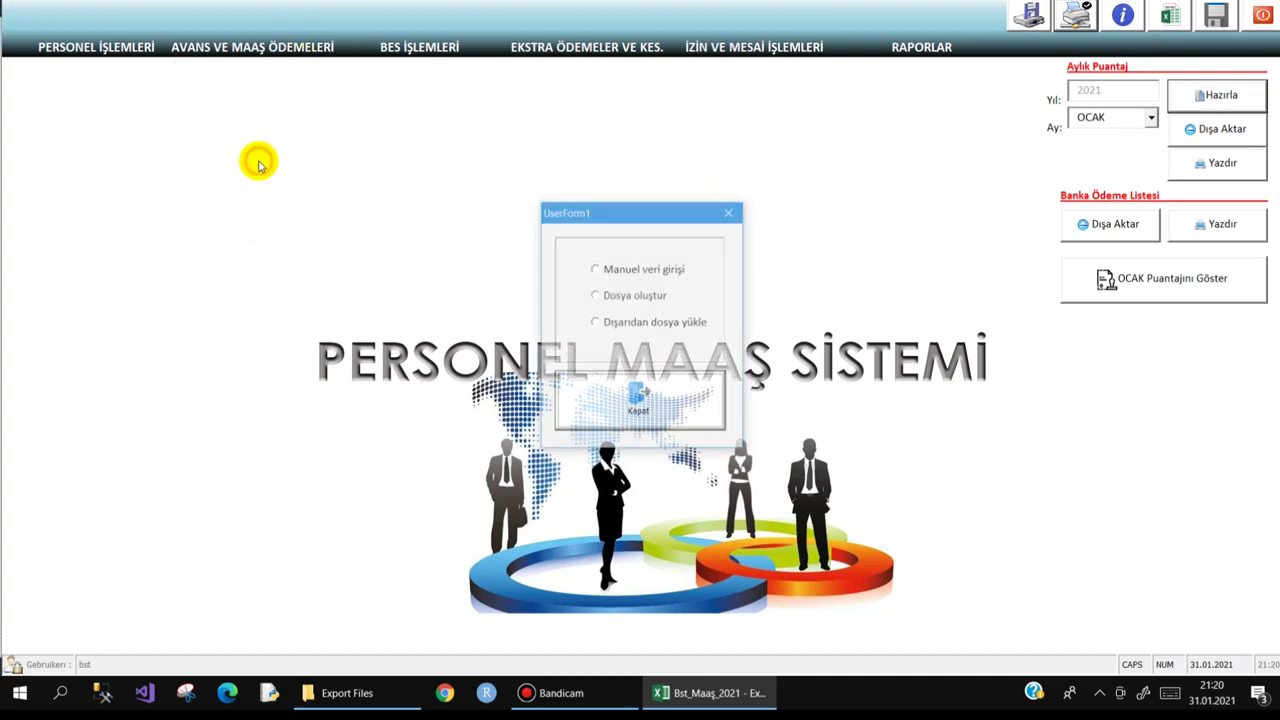
click(609, 269)
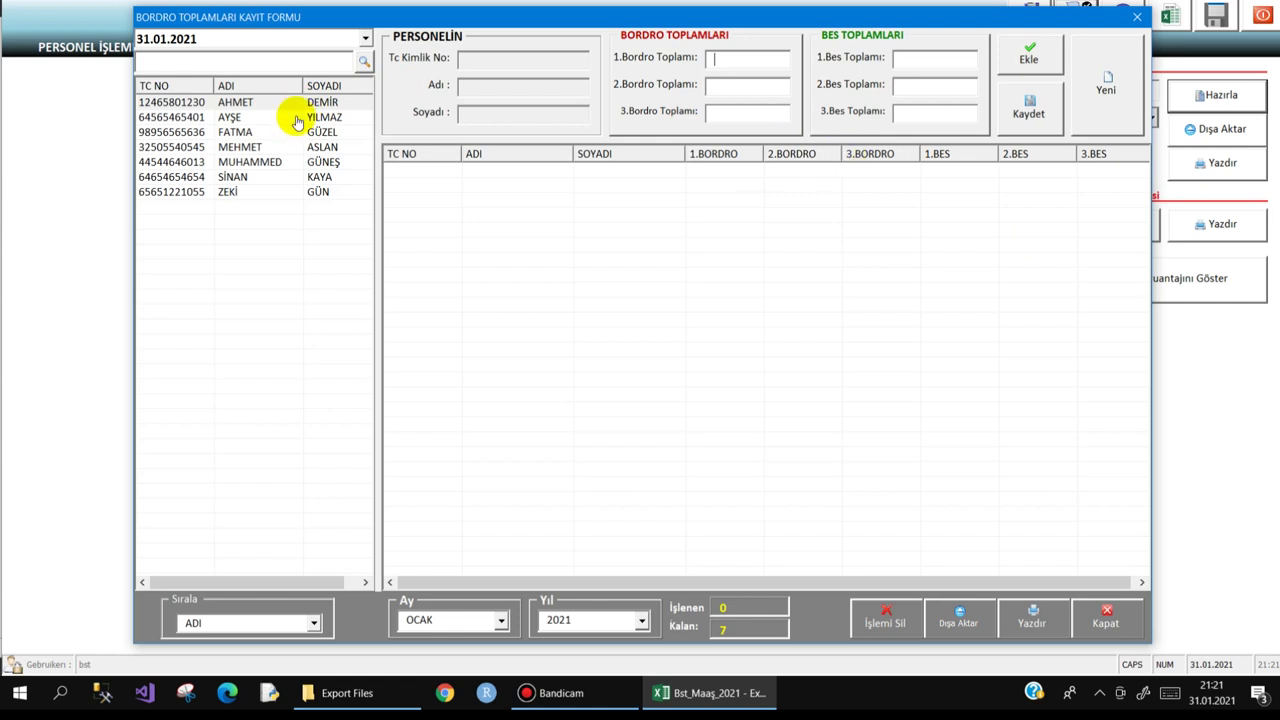
click(238, 103)
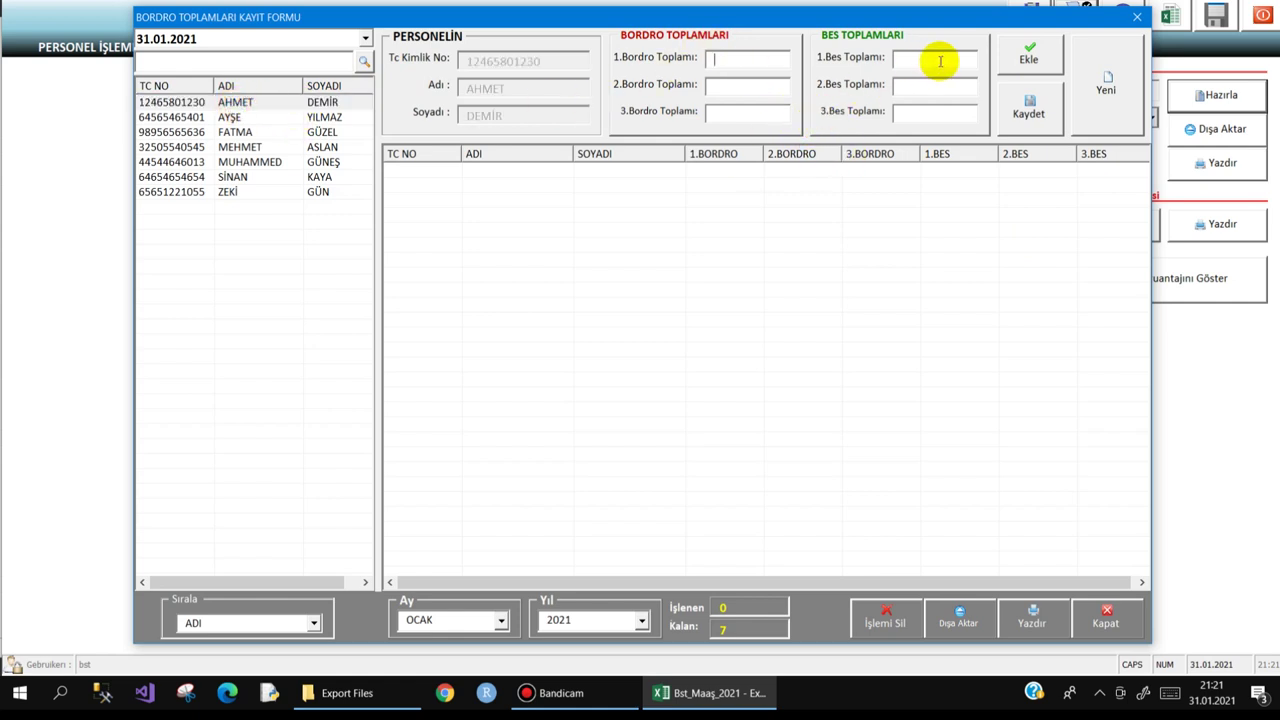
click(1104, 612)
- Create a blank OCAK 2021 Bordro Toplamları file dated 31.01.2021 via Dosya oluştur
click(255, 58)
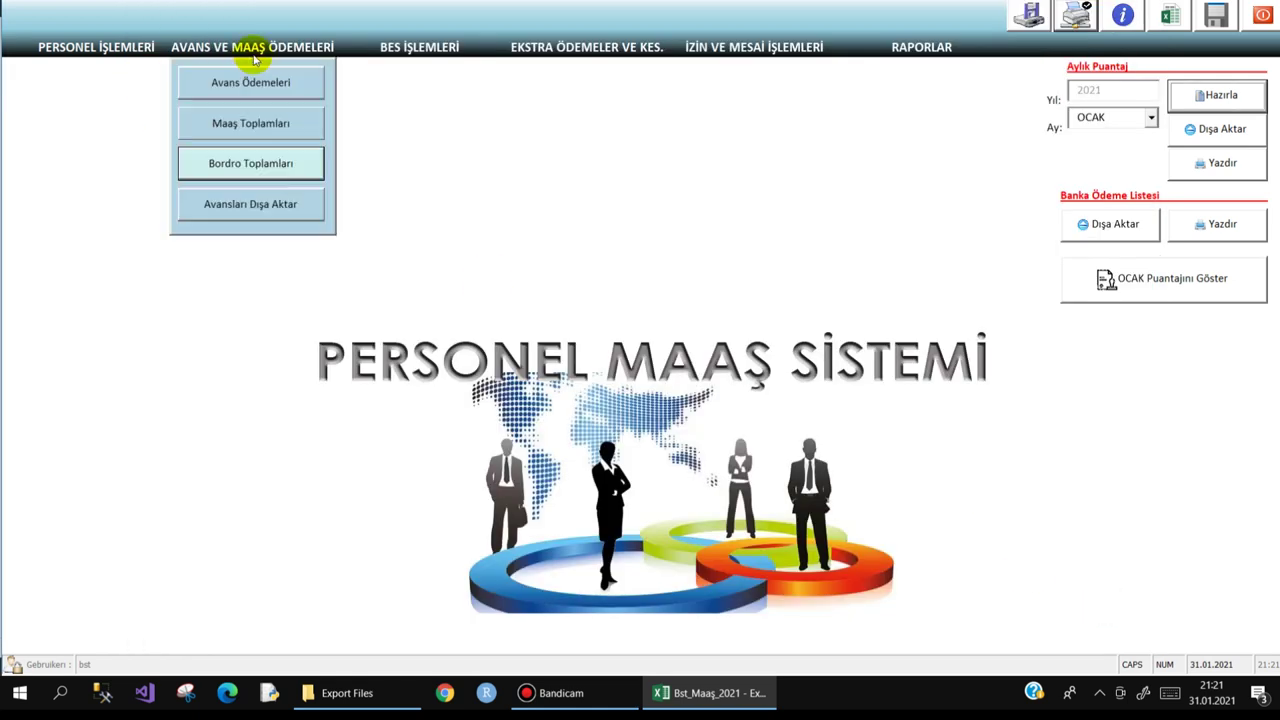
click(251, 163)
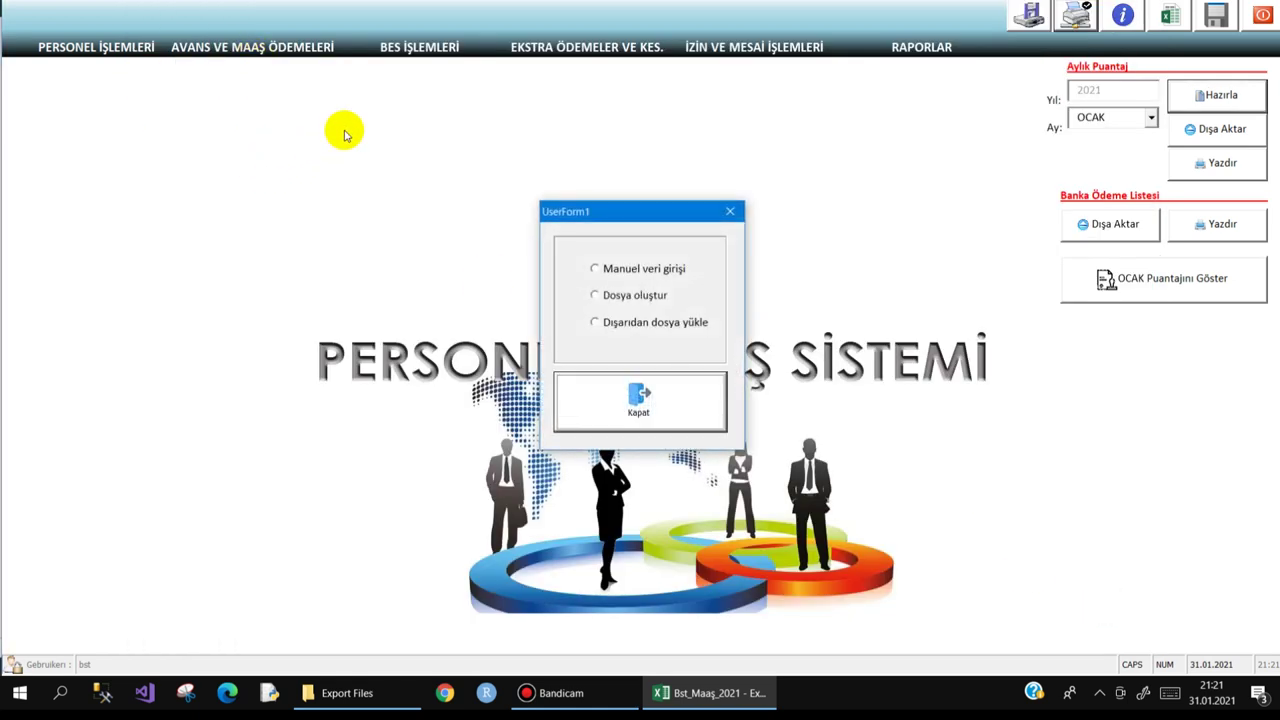
click(673, 404)
click(242, 54)
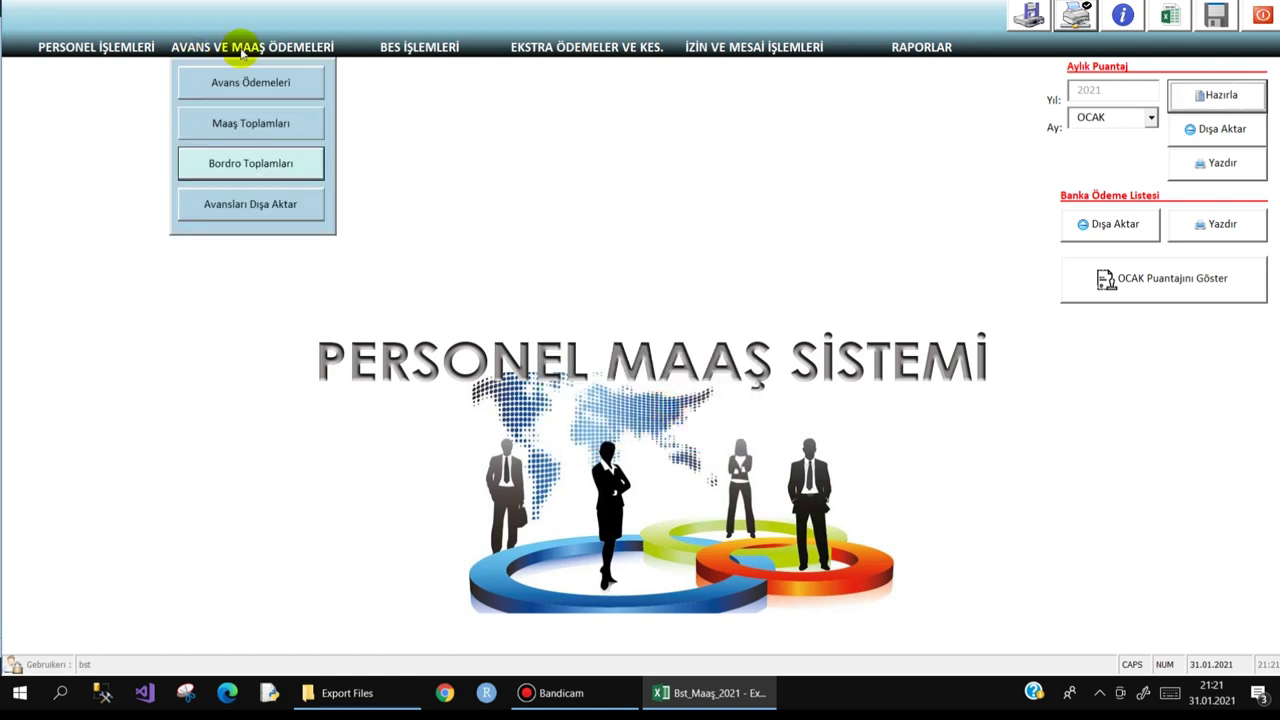
click(240, 163)
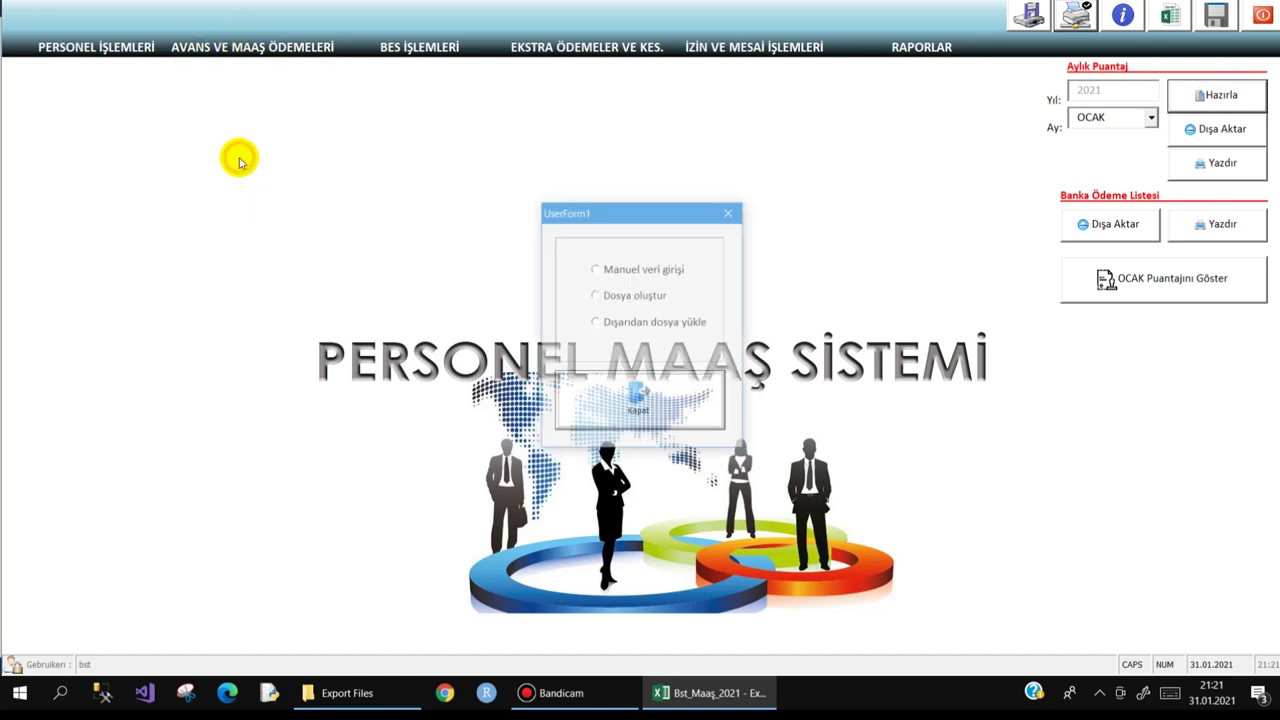
click(600, 304)
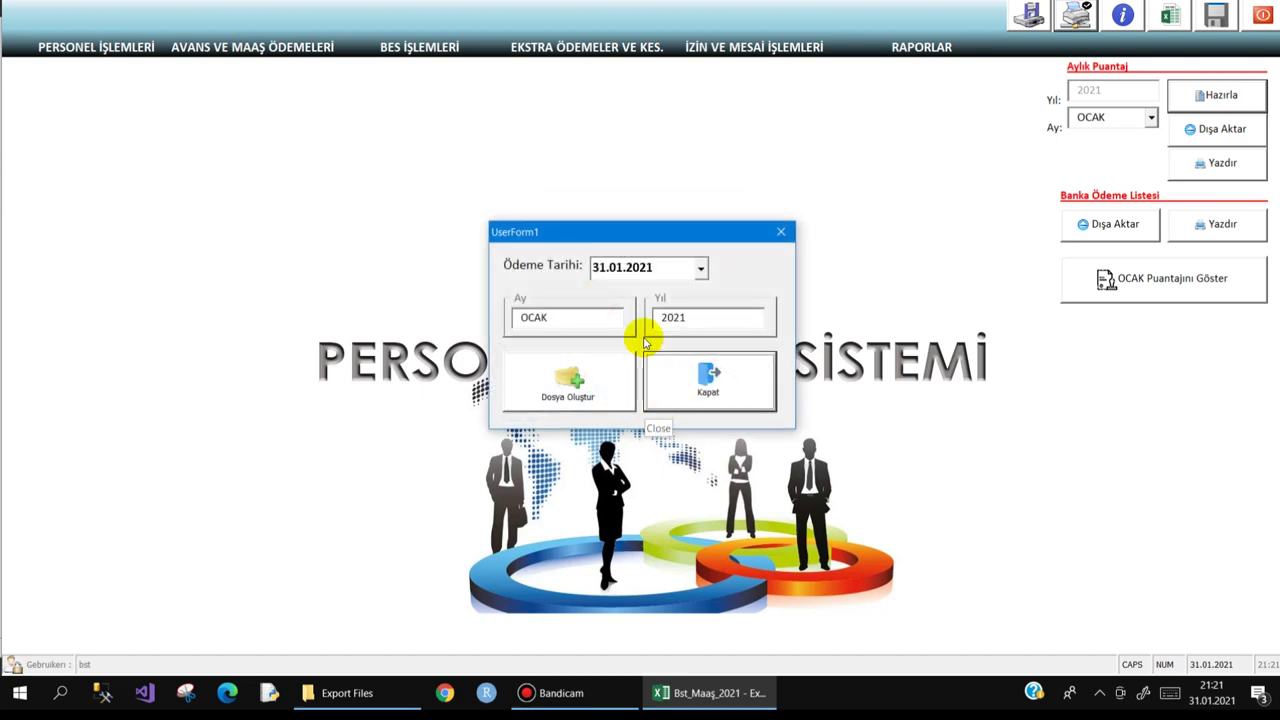
click(575, 385)
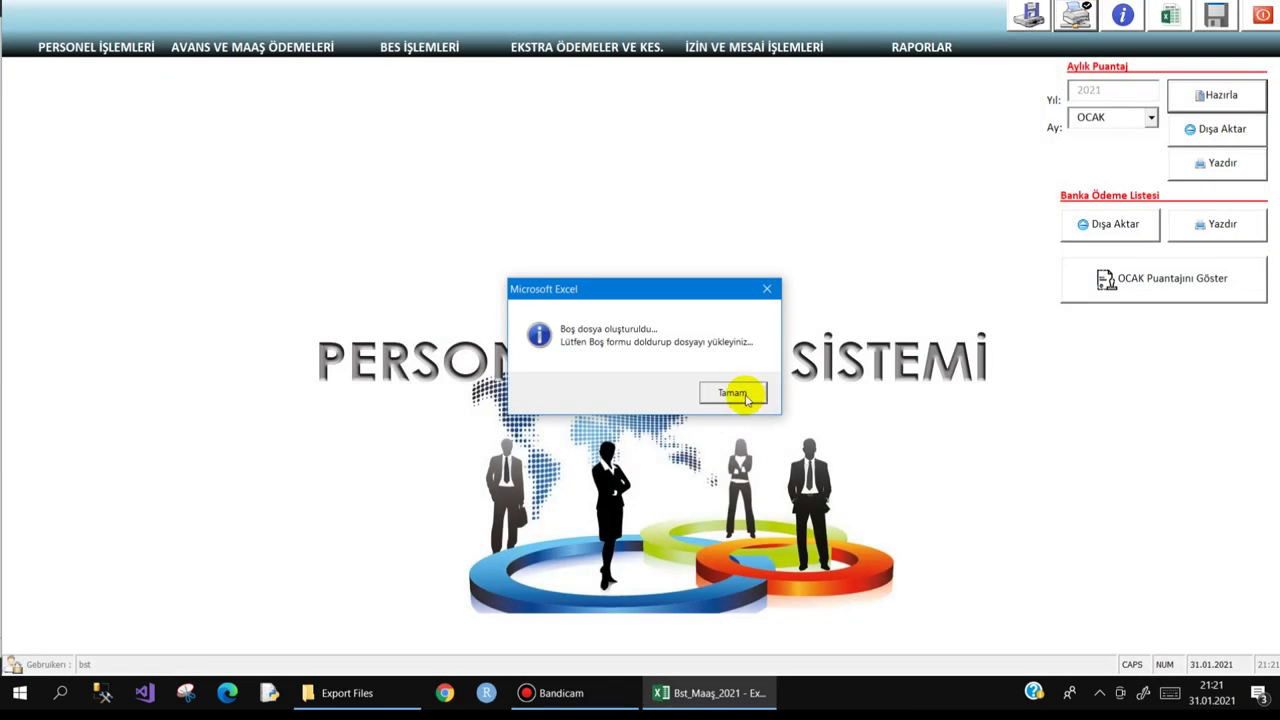
click(722, 396)
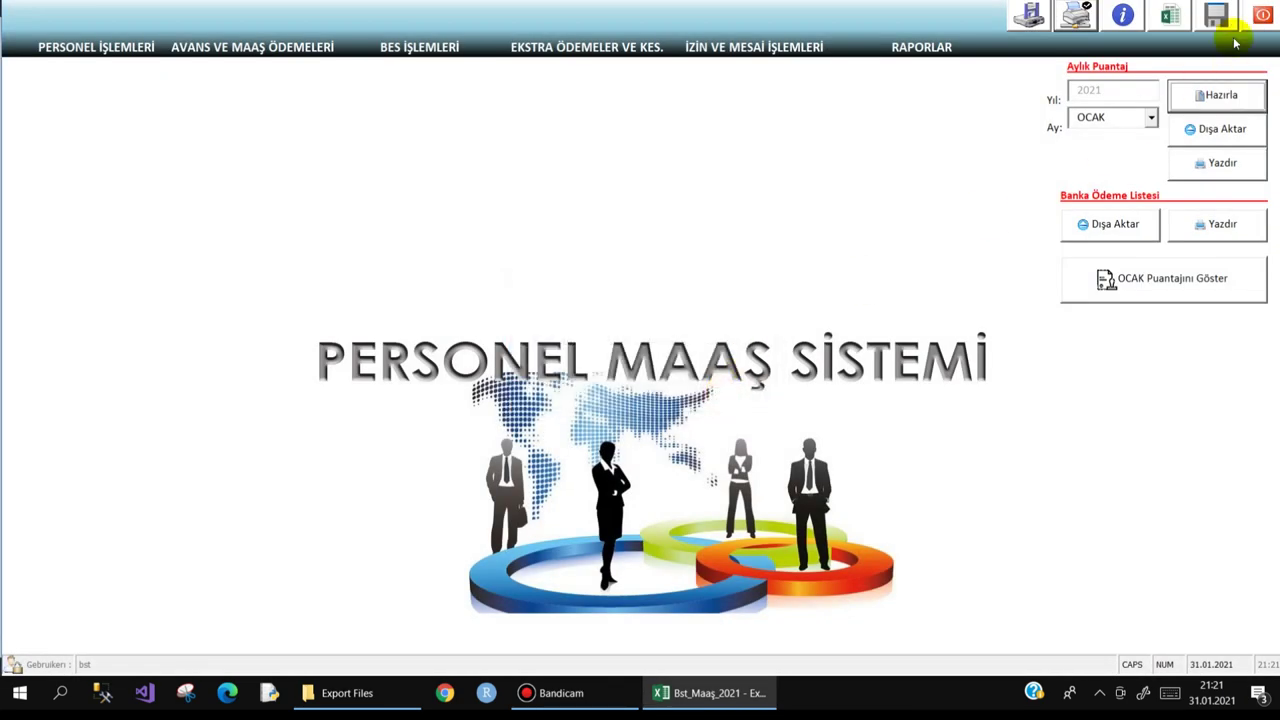
- Reach the workbook with the password and select OCAK-2021-BoşBordroToplamları in the Export Files folder
click(1174, 17)
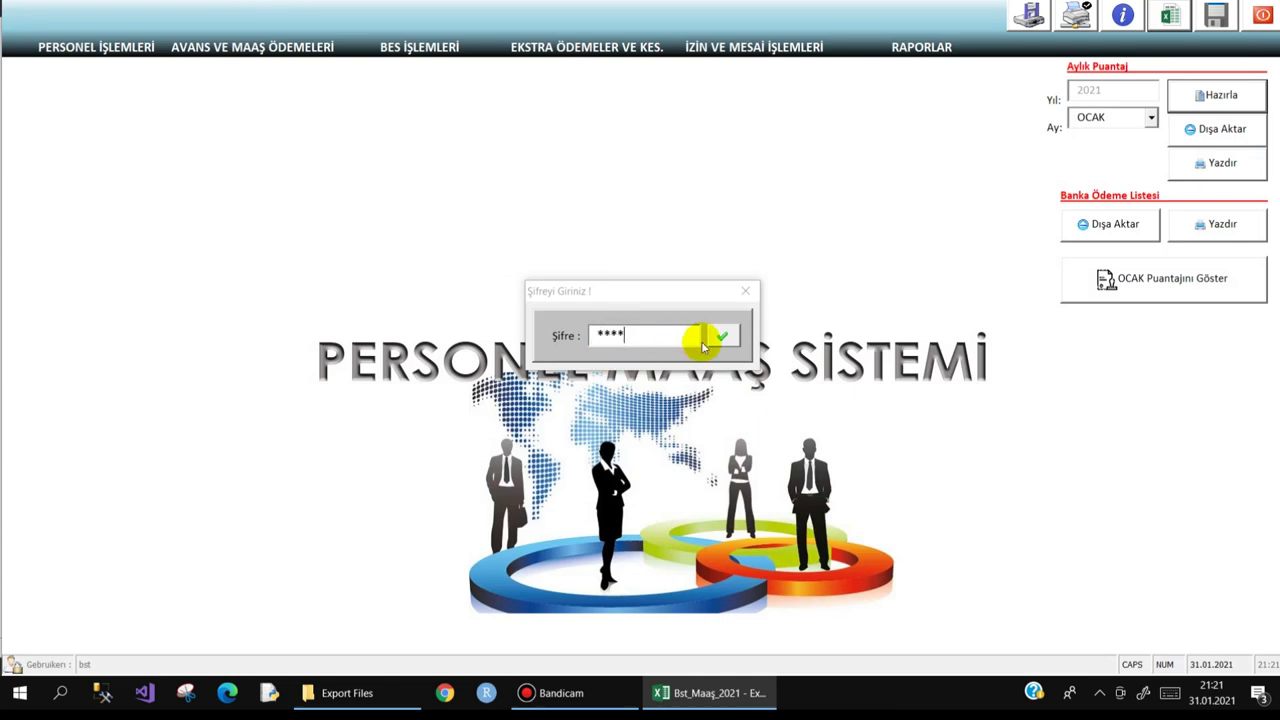
click(731, 340)
click(347, 693)
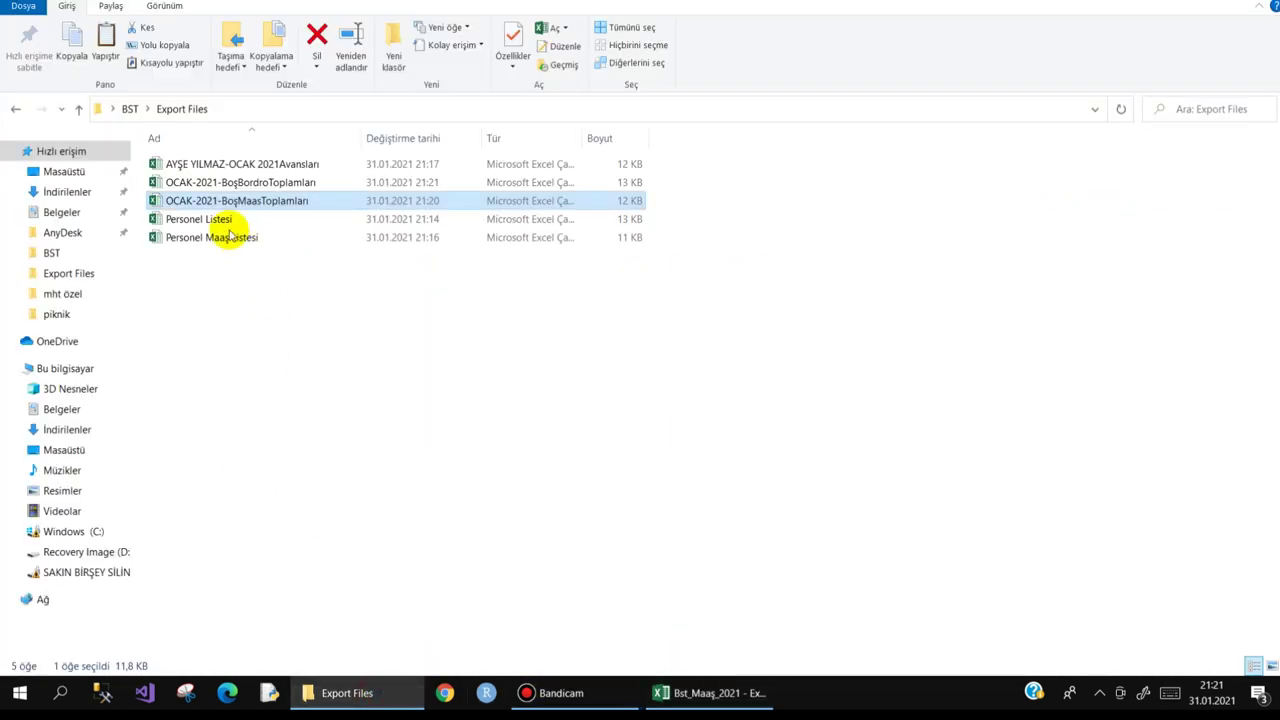
click(221, 185)
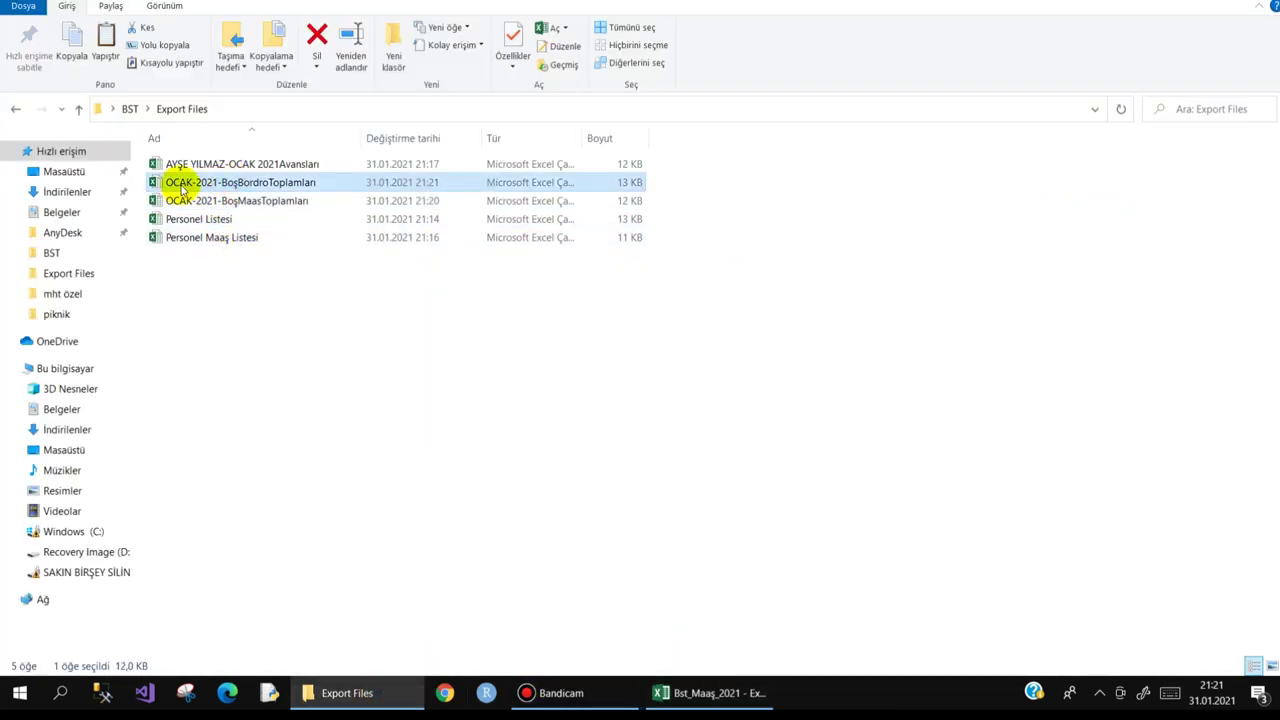
- Enter payroll amounts 2400, 860, 340 with an AutoSum total in H2, filled down to row 8
double_click(253, 185)
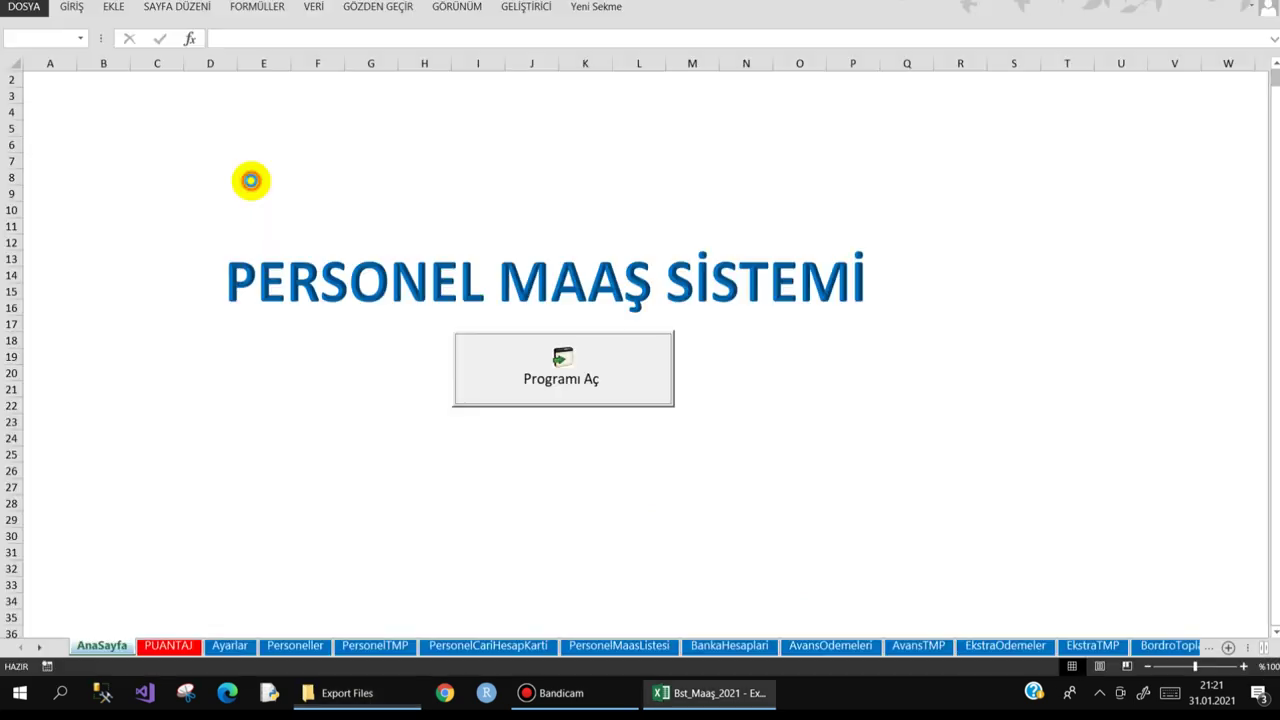
click(430, 100)
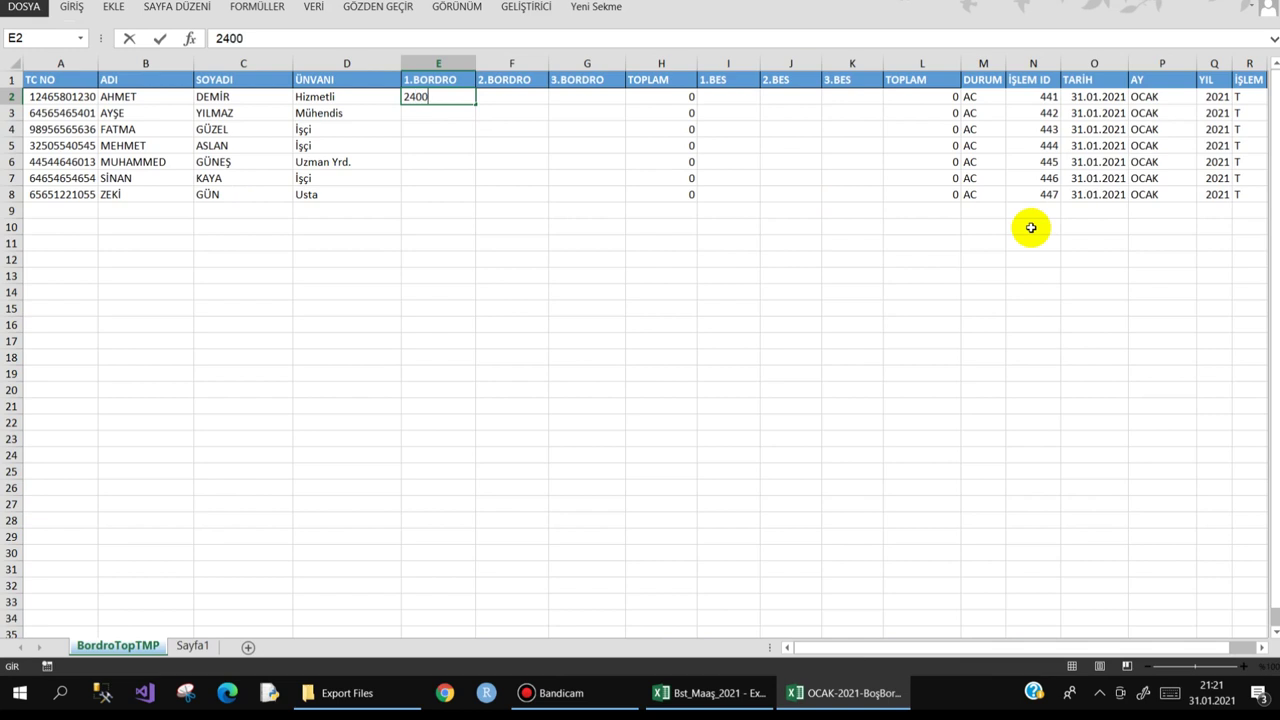
key(Tab)
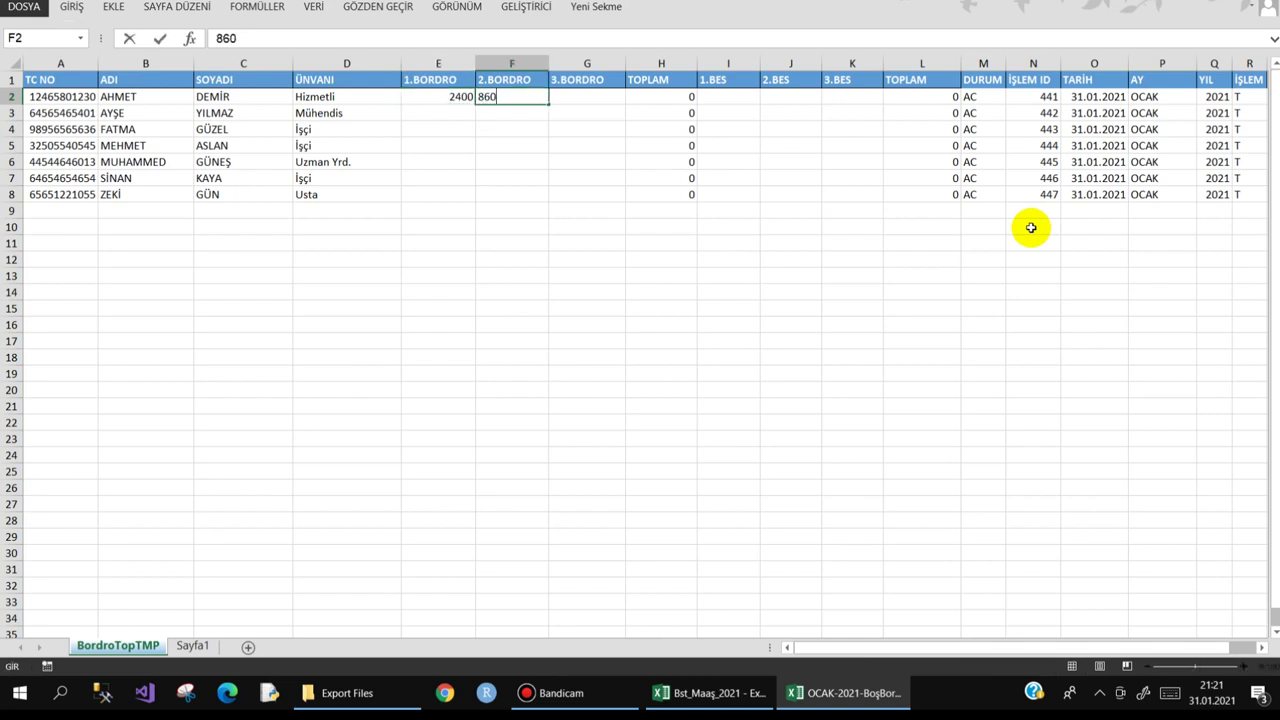
key(Tab)
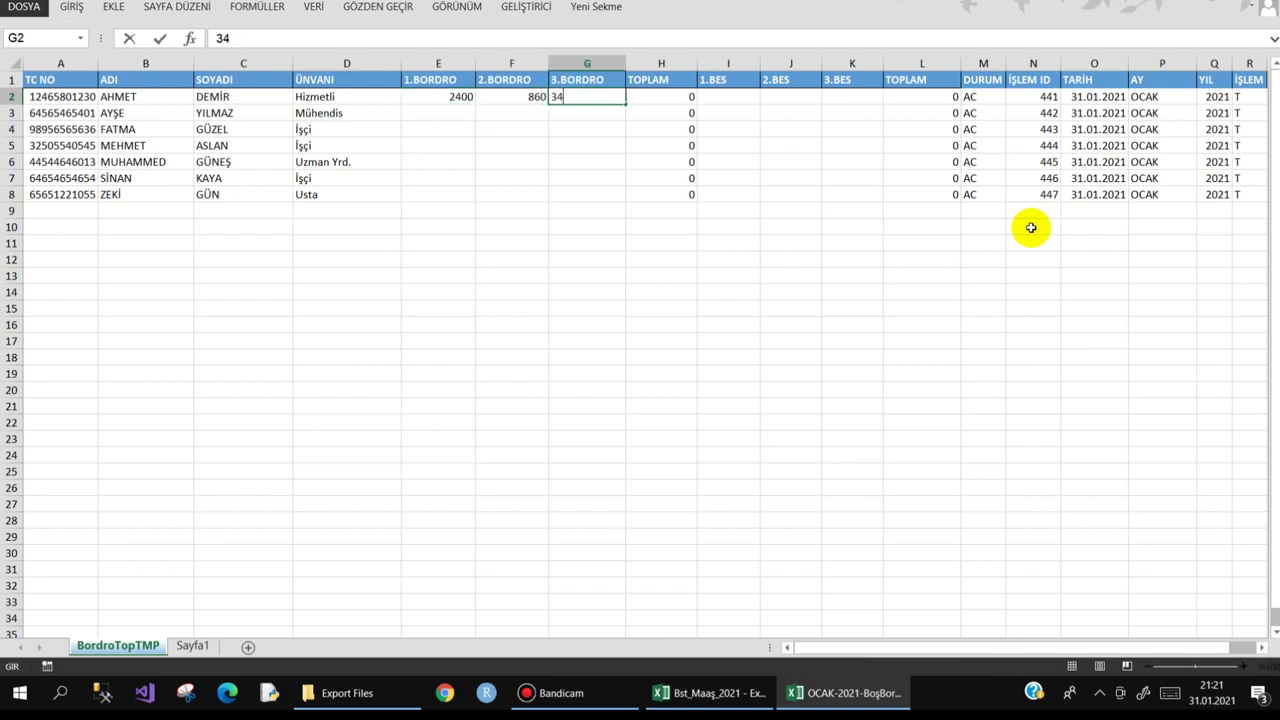
key(Tab)
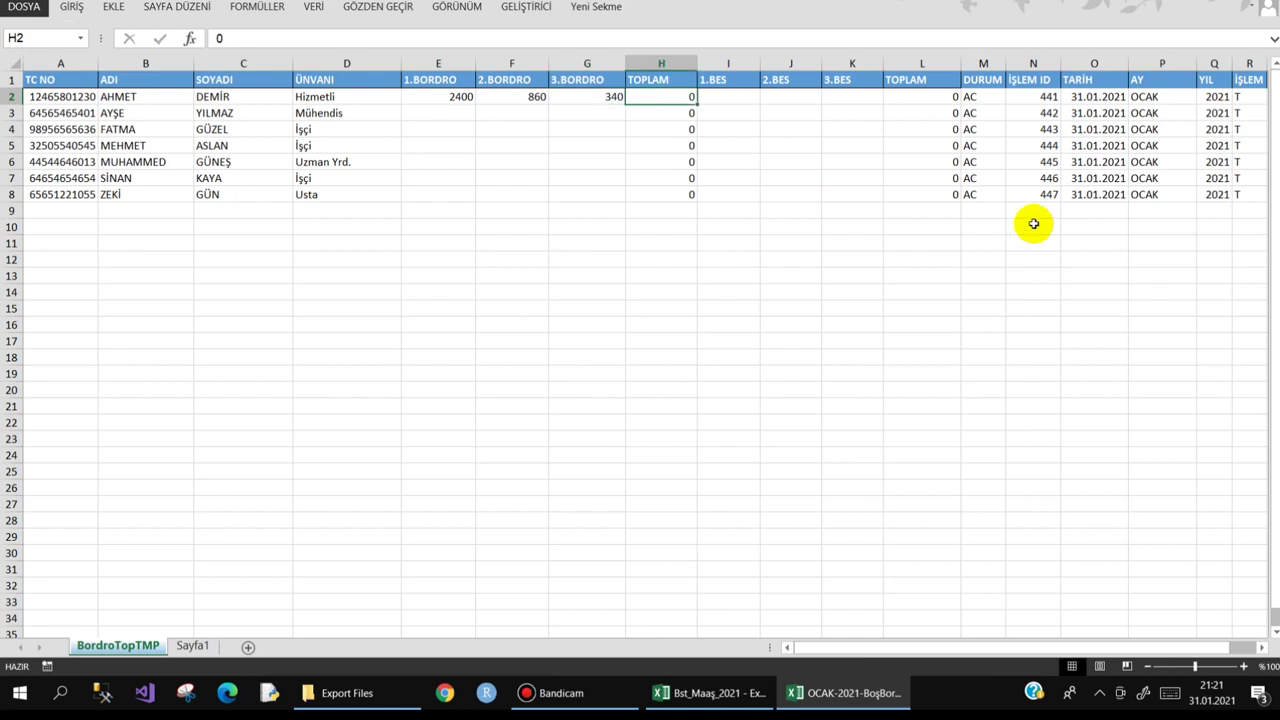
click(70, 6)
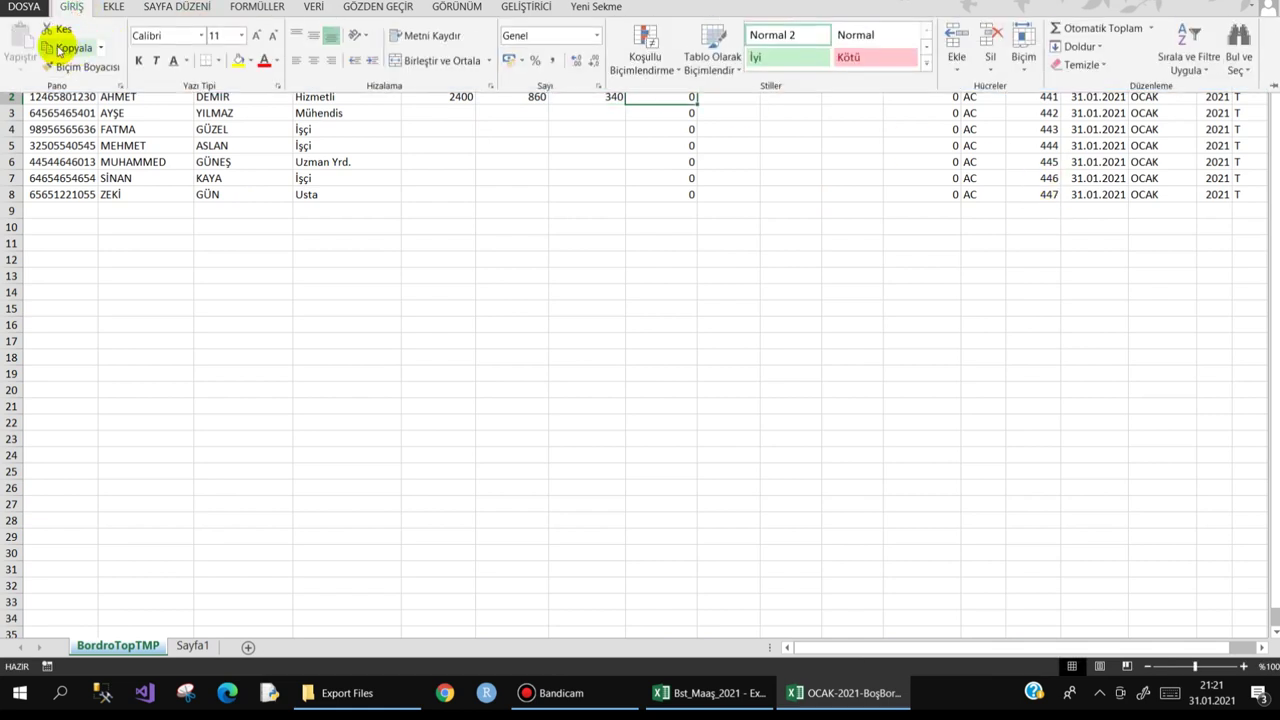
click(1272, 85)
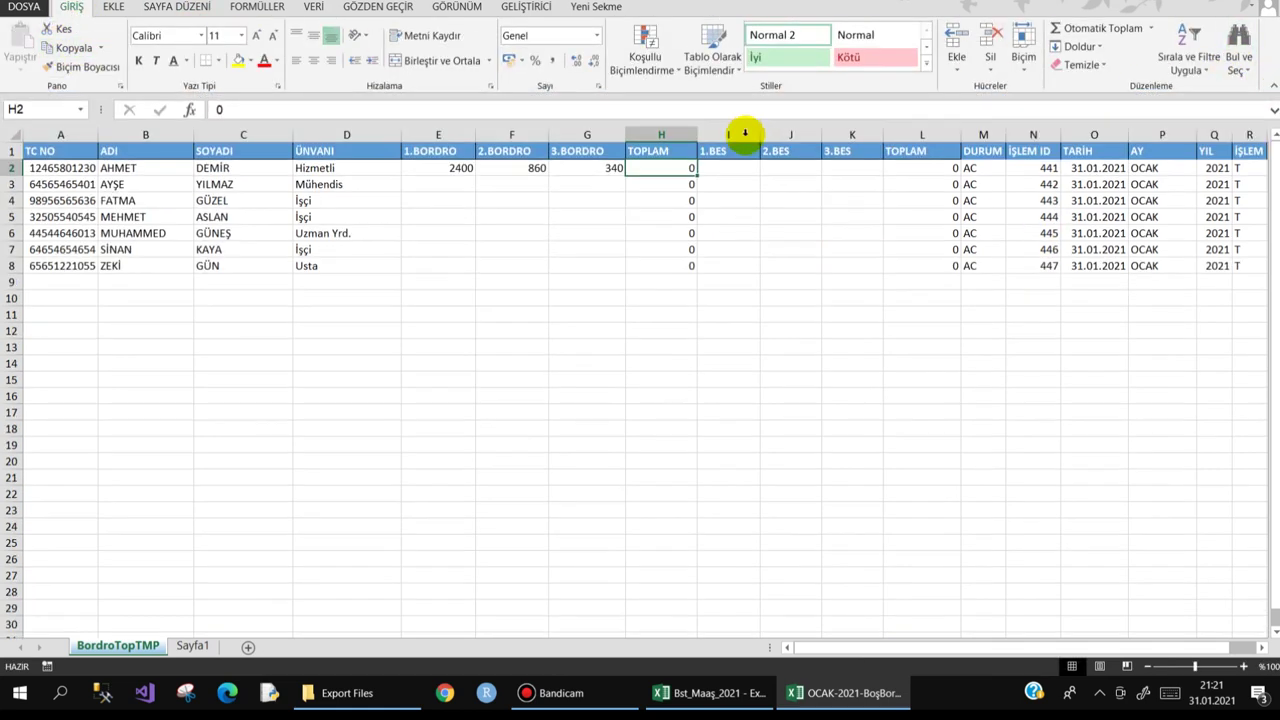
click(1086, 28)
key(Return)
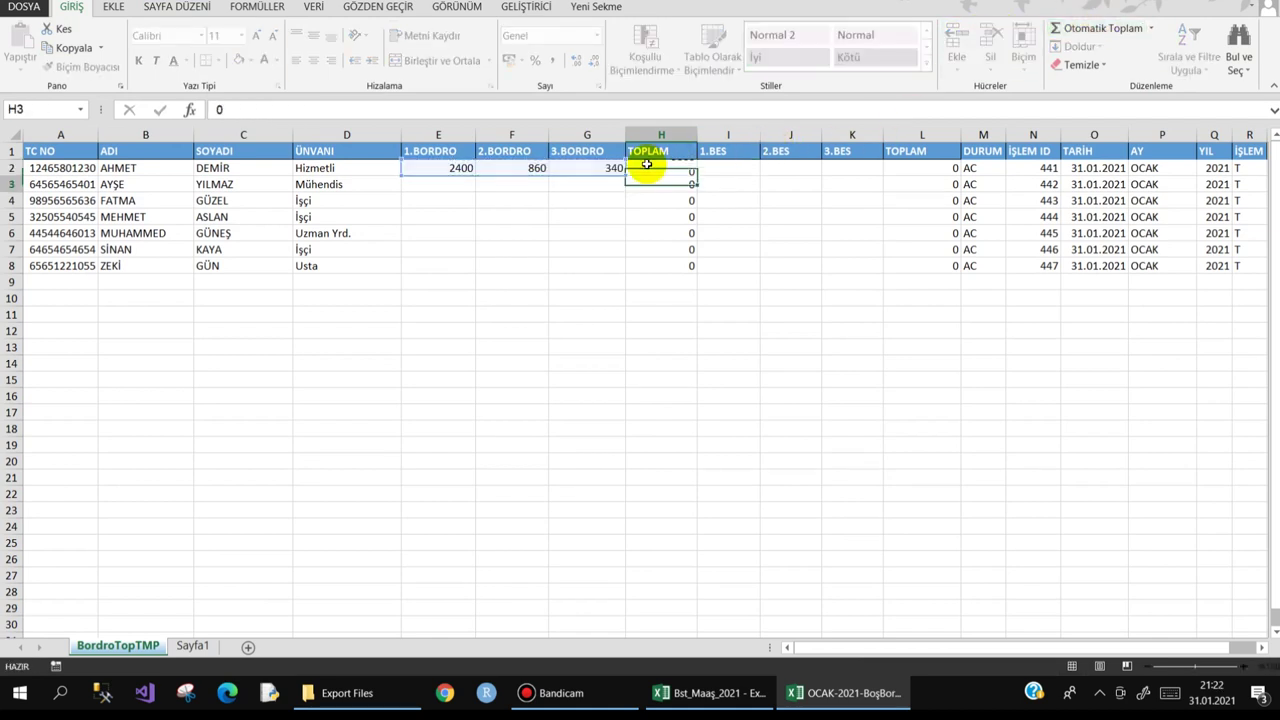
click(587, 168)
text(340)
mouse_move(457, 168)
mouse_down()
mouse_move(675, 167)
mouse_move(688, 270)
mouse_up()
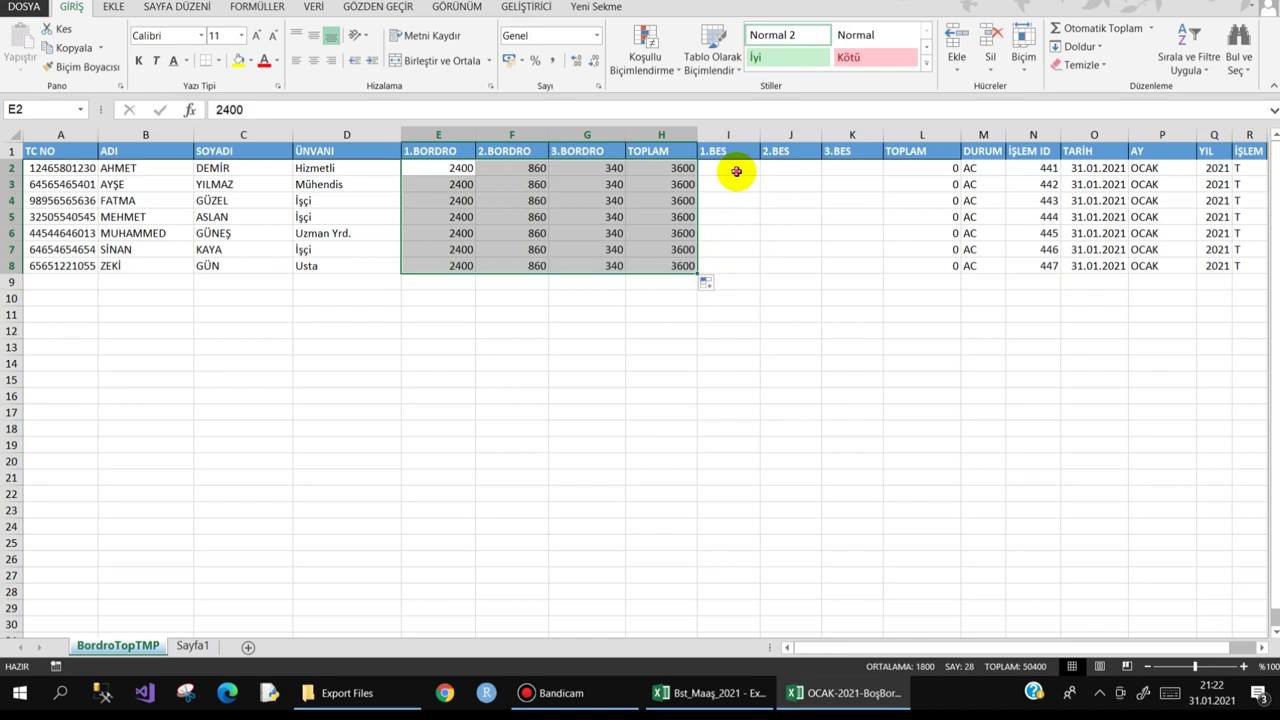
- Enter BES amounts 100, 60, 40 with an AutoSum total in L2, filled down to row 8
click(732, 168)
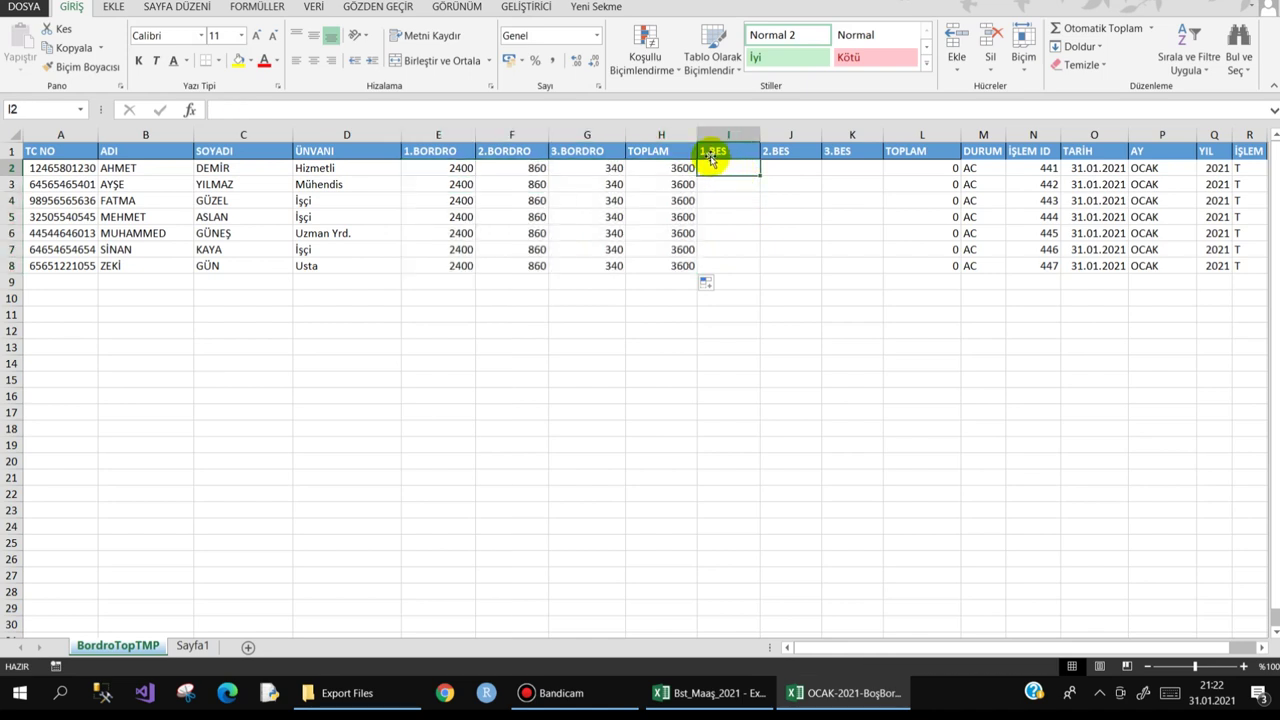
text(100)
click(786, 171)
text(6)
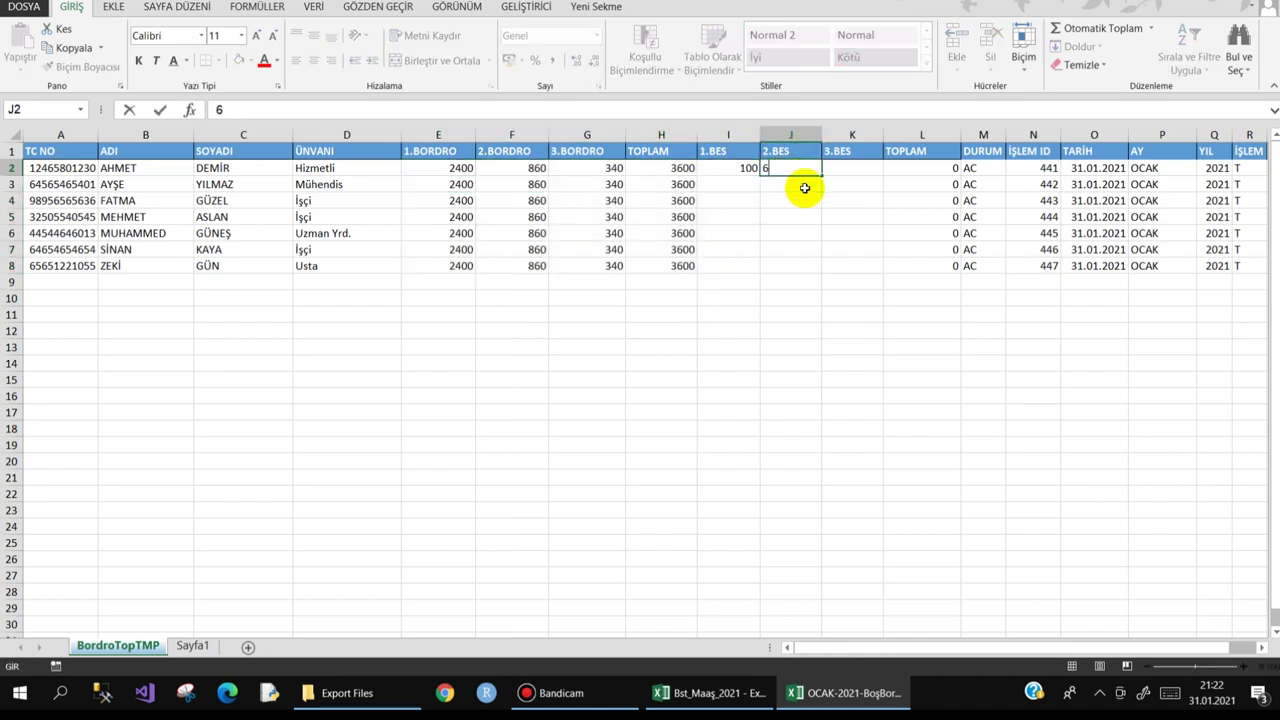
text(0)
click(849, 168)
text(40)
click(816, 218)
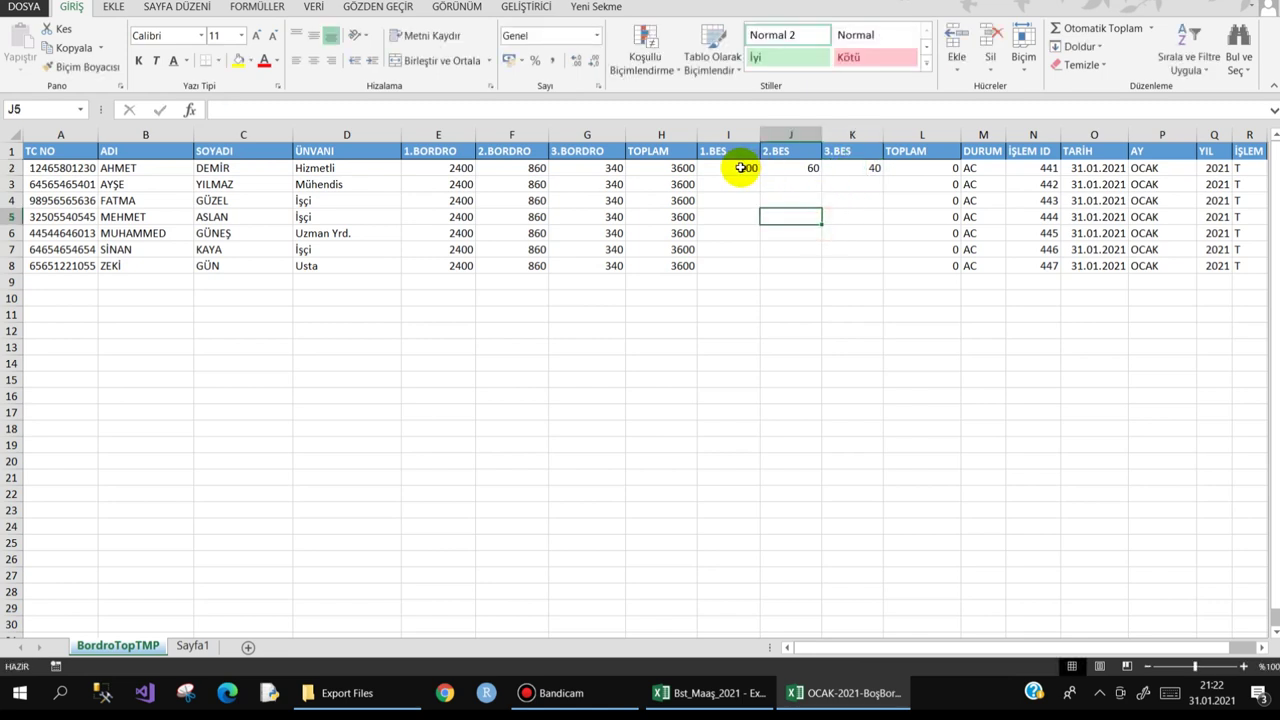
click(741, 168)
click(908, 168)
click(1077, 30)
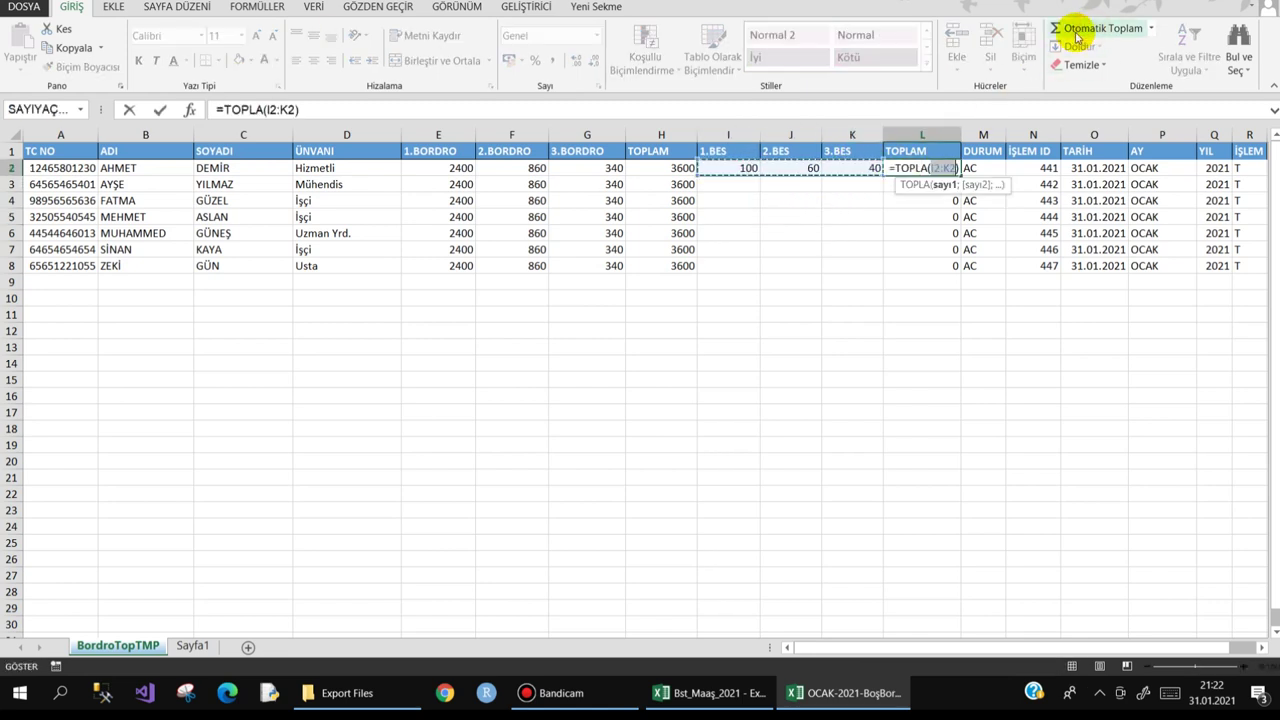
key(Return)
mouse_move(749, 168)
mouse_down()
mouse_move(955, 170)
mouse_move(960, 272)
mouse_up()
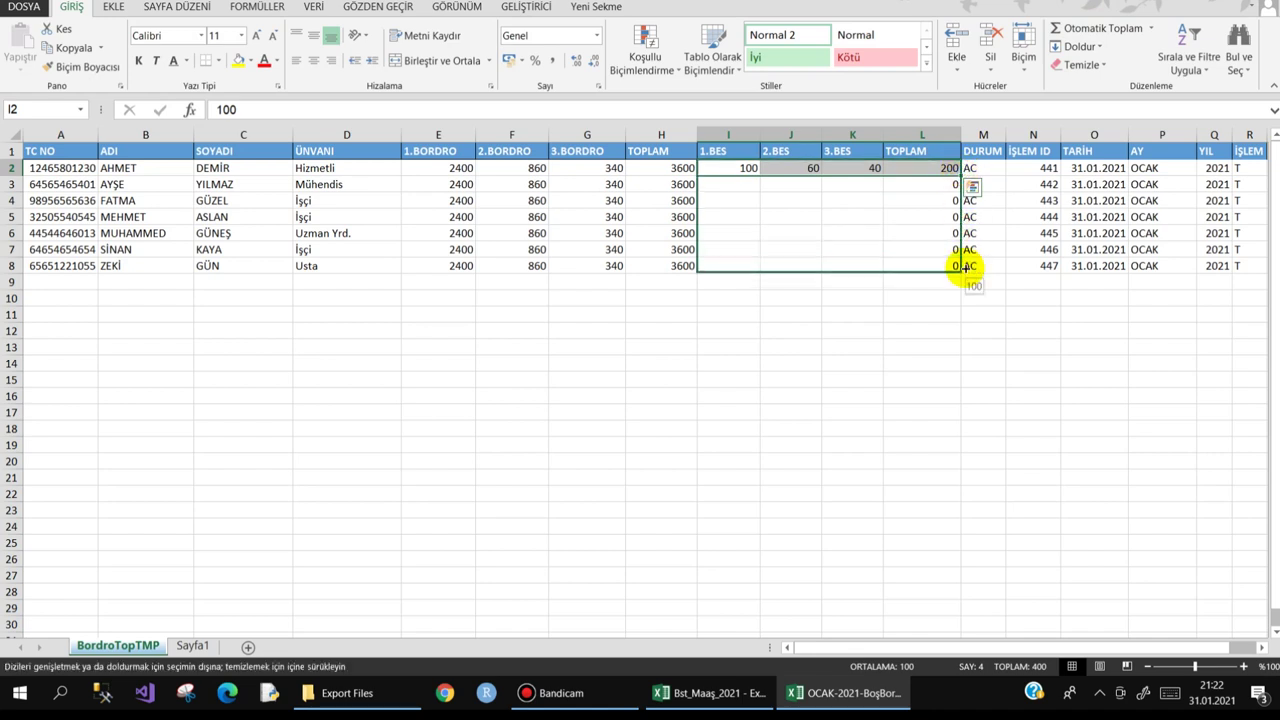
click(415, 313)
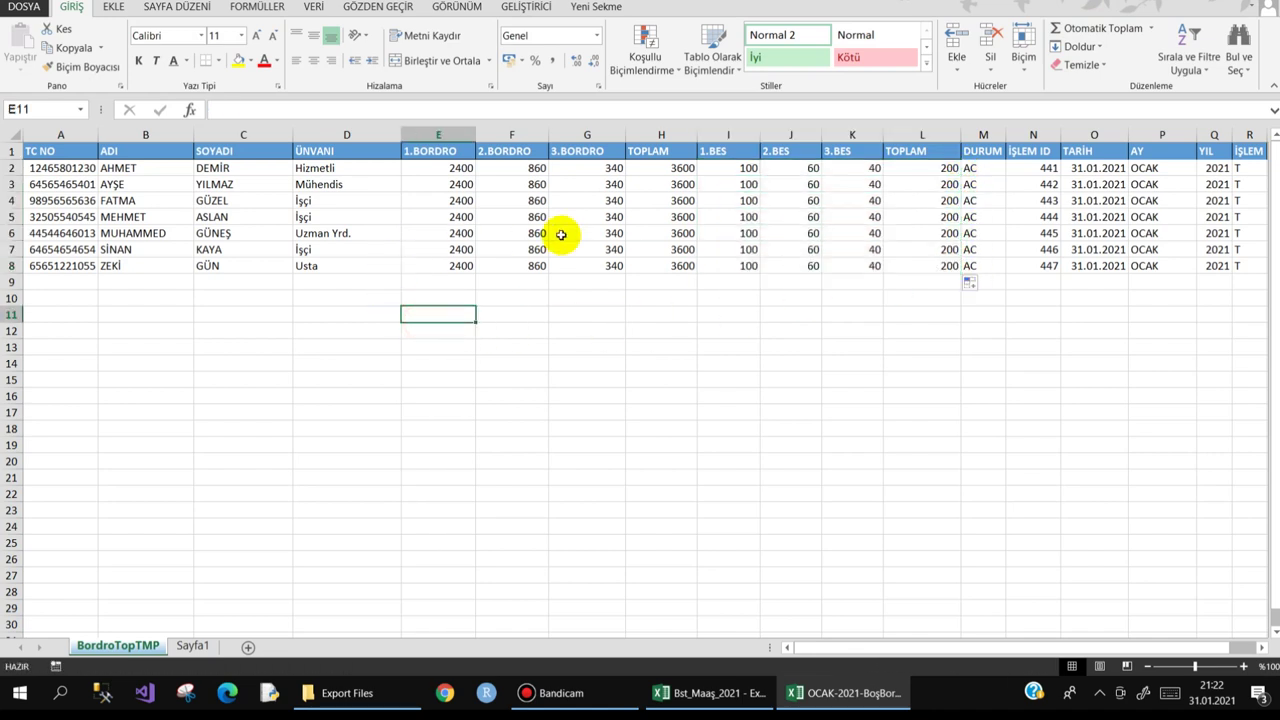
- Check the totals in columns H and L, then save and close the workbook
drag(667, 168, 677, 263)
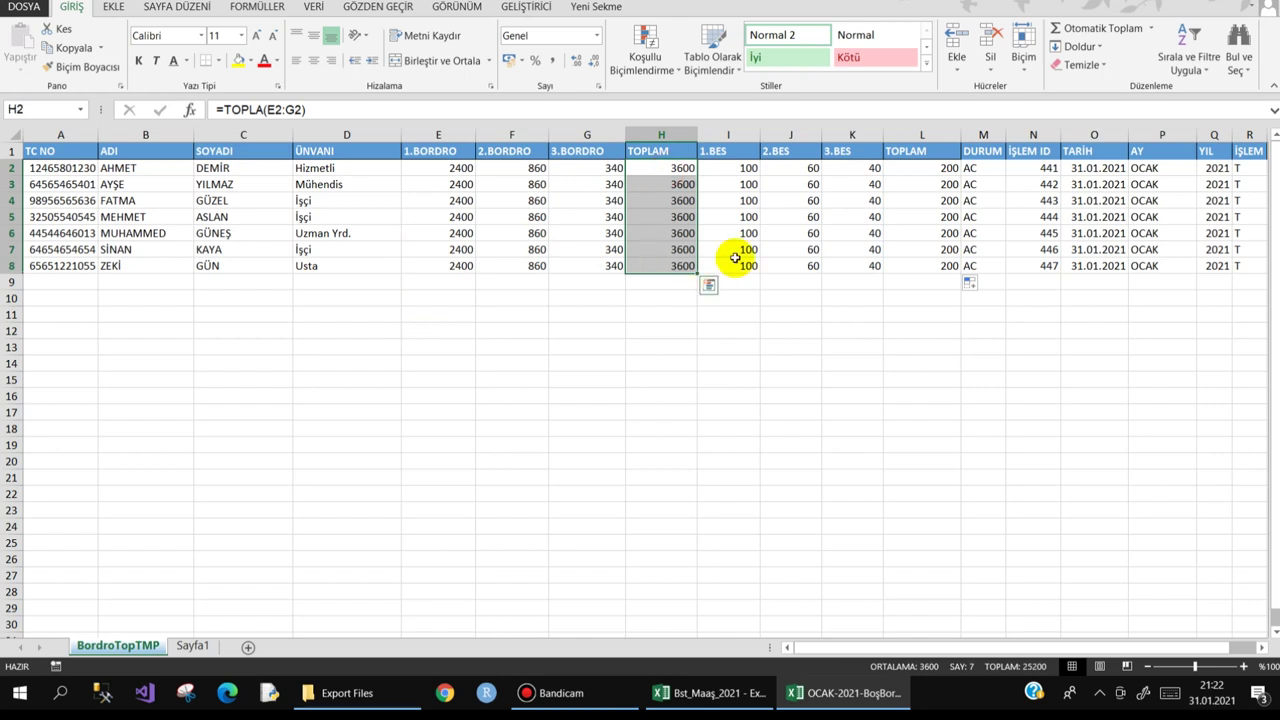
click(933, 168)
drag(933, 168, 943, 265)
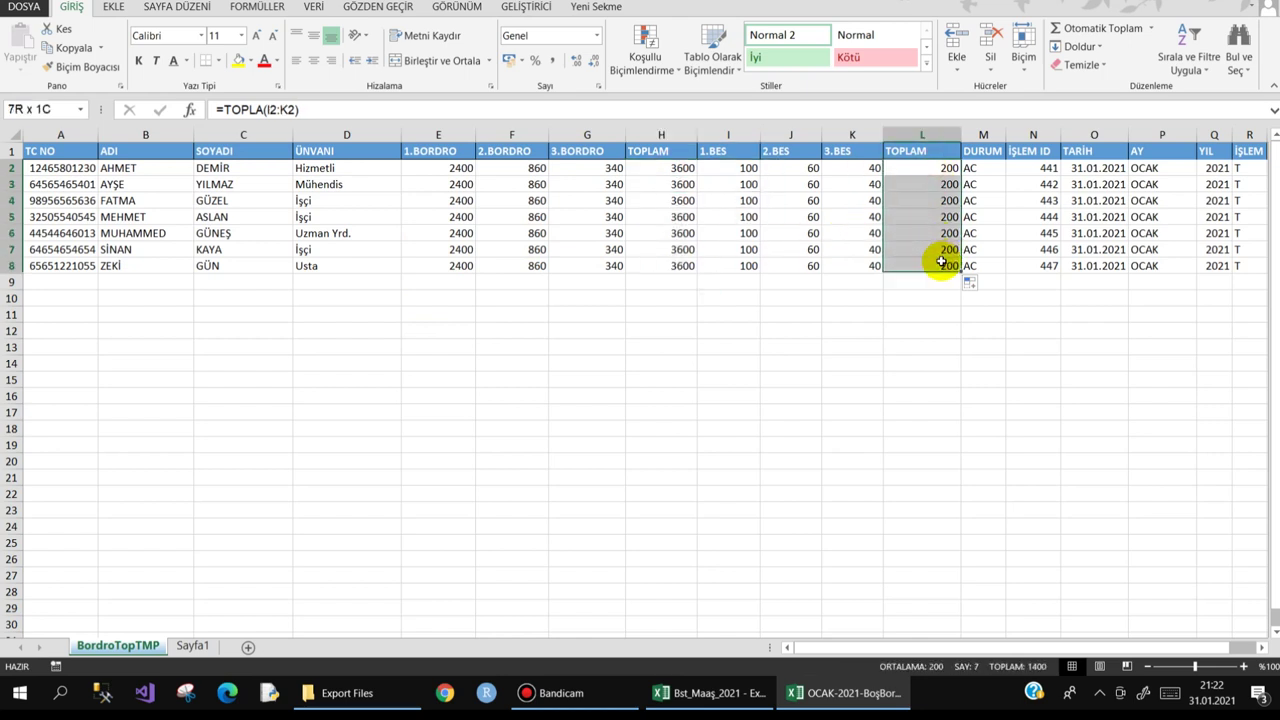
key(ctrl+w)
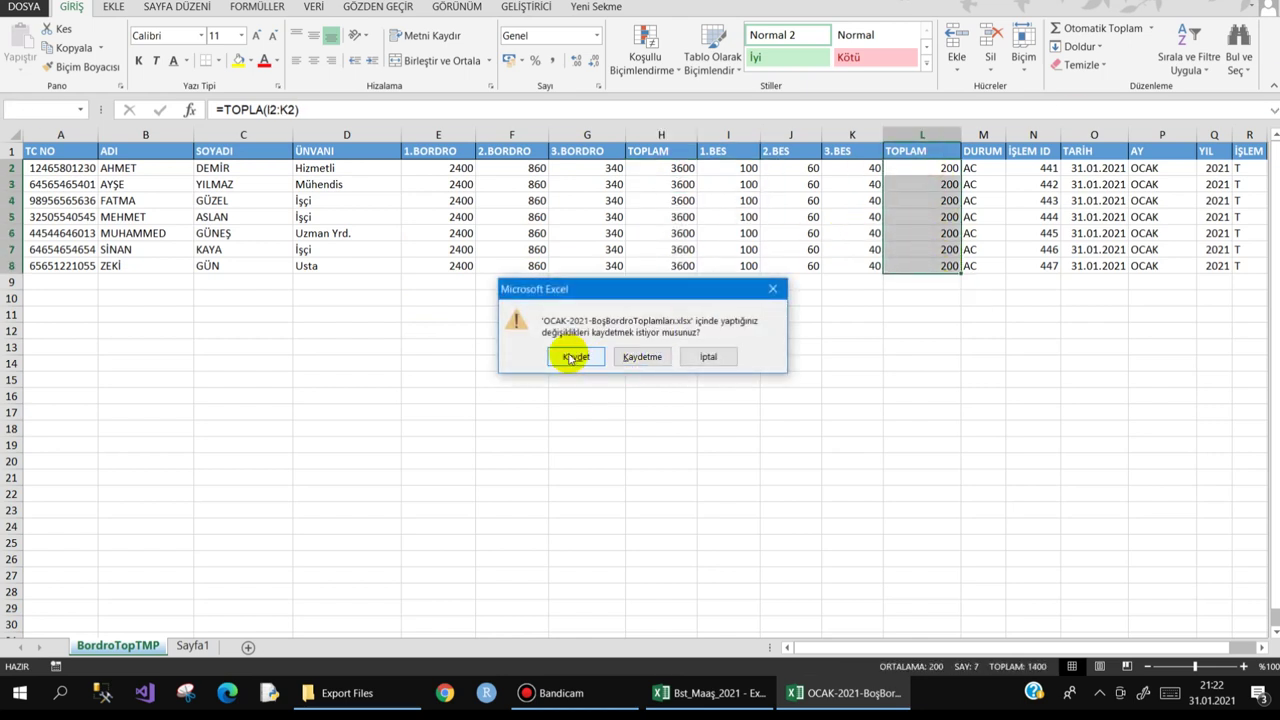
click(569, 364)
click(562, 368)
- Try importing payroll totals from the Personel Listesi file, which fails with a file read error
click(271, 47)
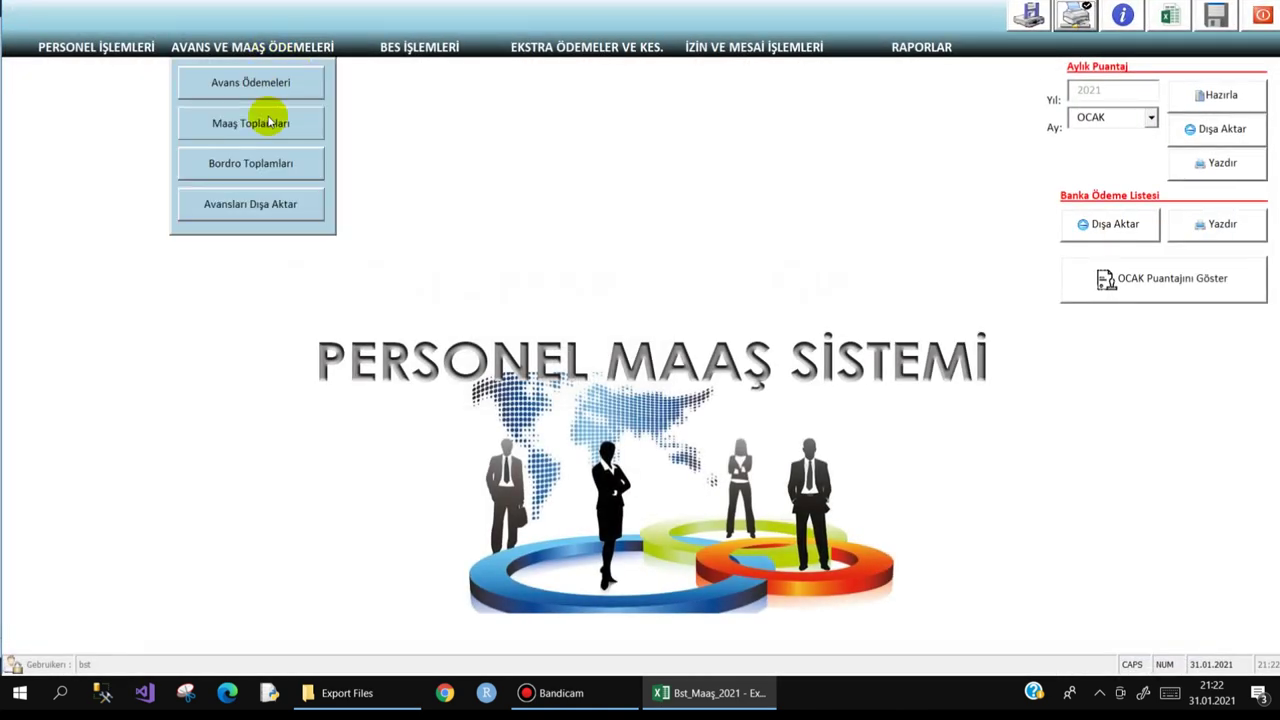
click(254, 170)
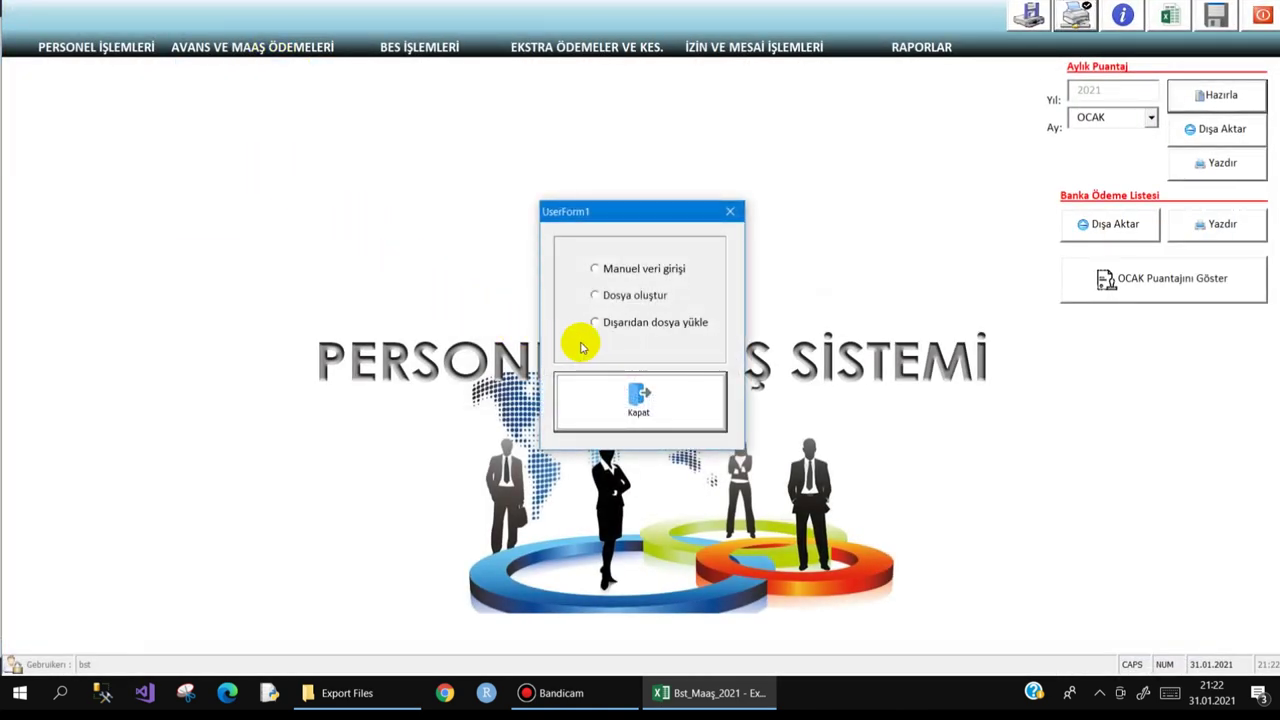
click(603, 328)
click(771, 317)
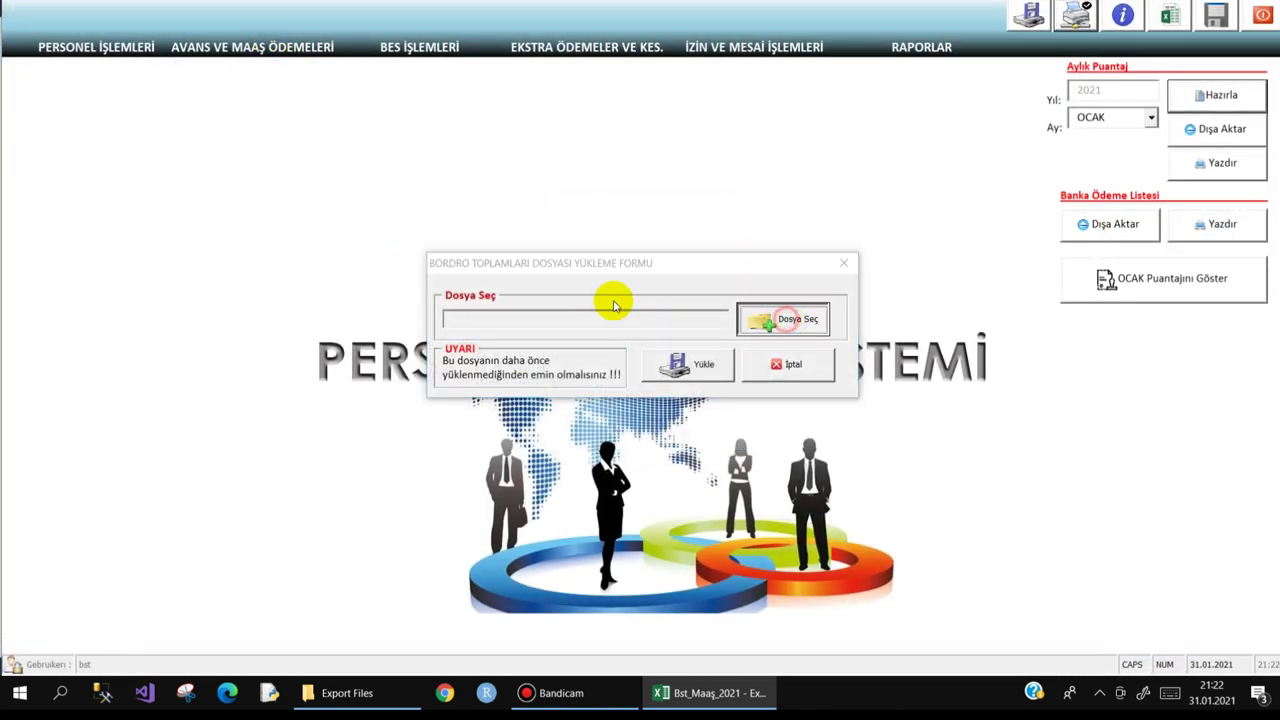
double_click(625, 358)
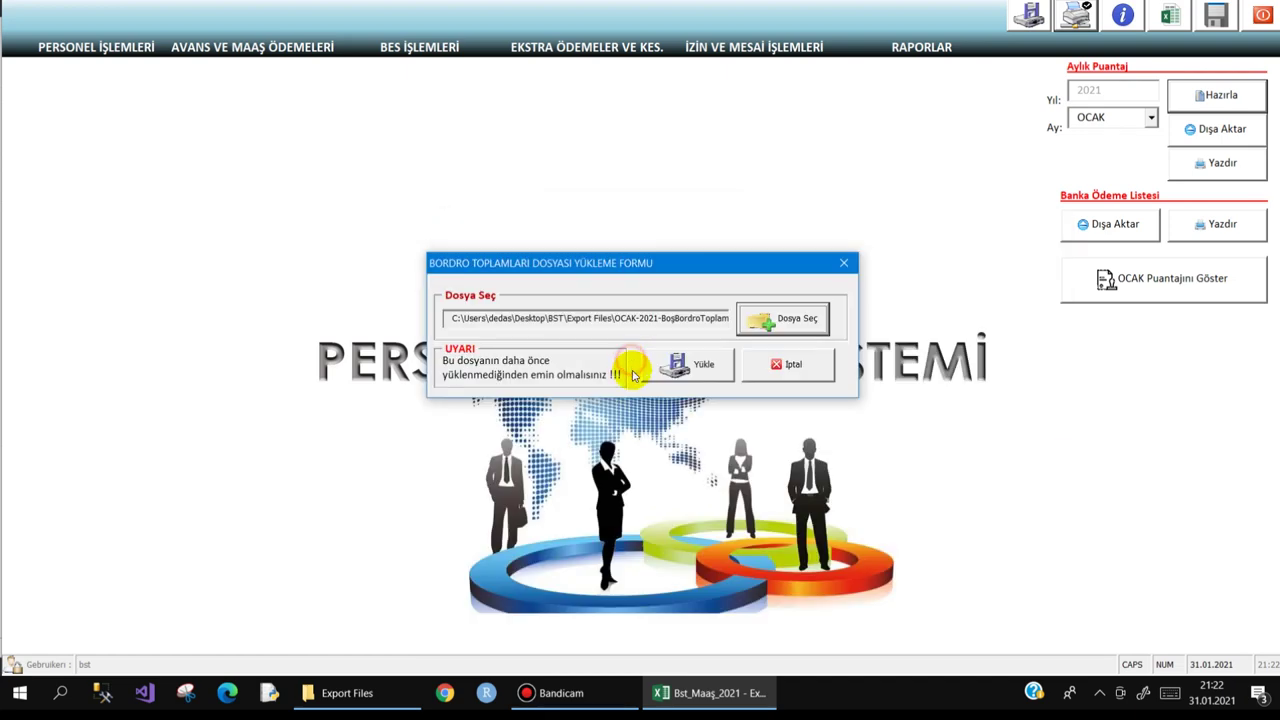
click(772, 320)
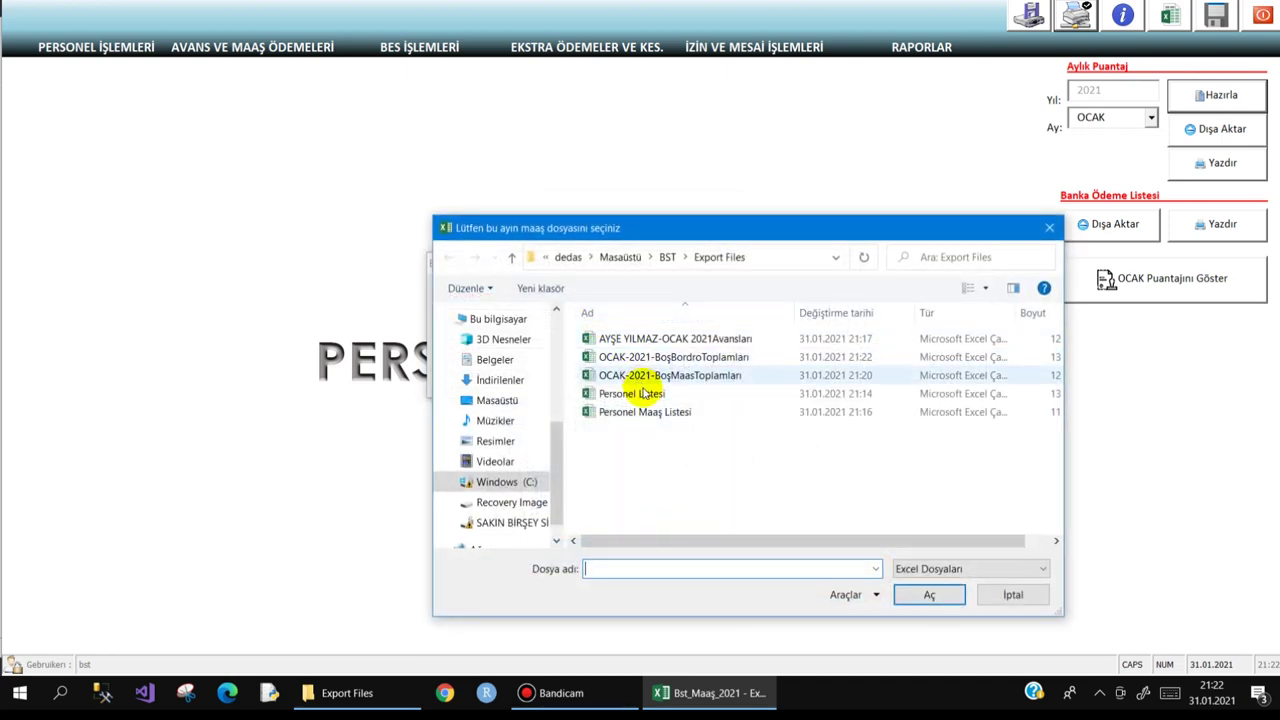
click(630, 395)
double_click(630, 395)
click(700, 364)
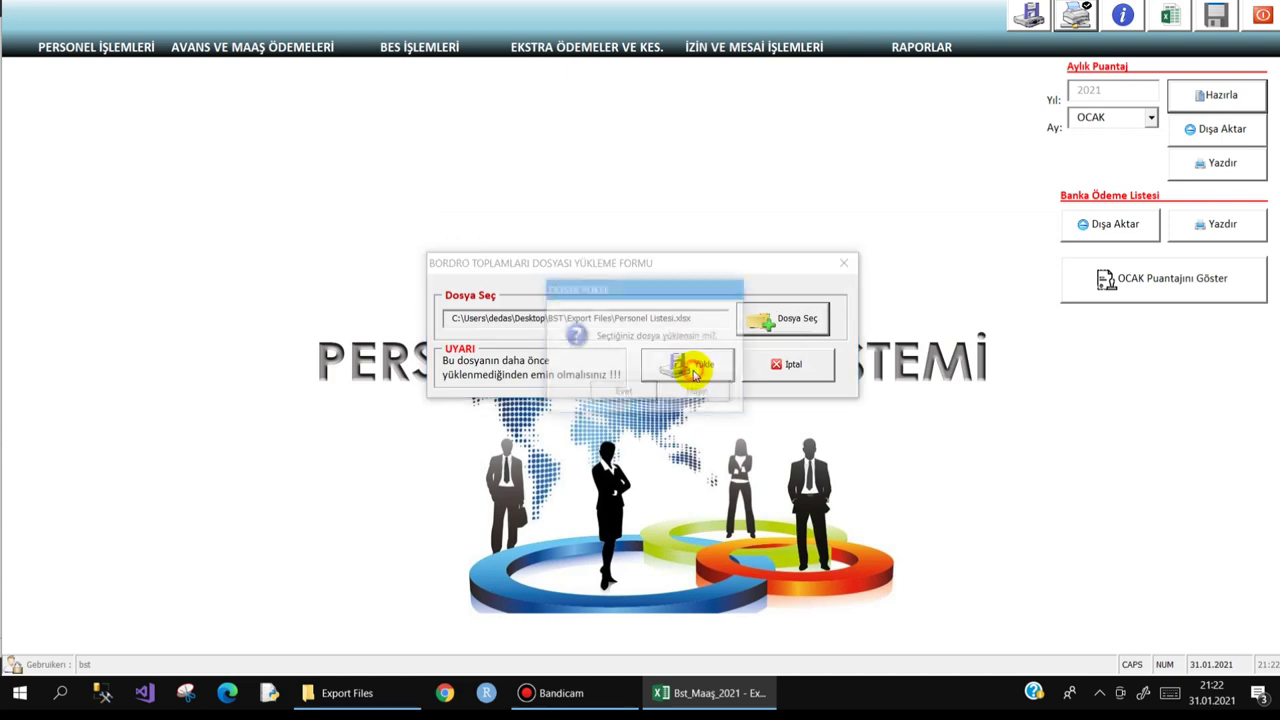
click(625, 391)
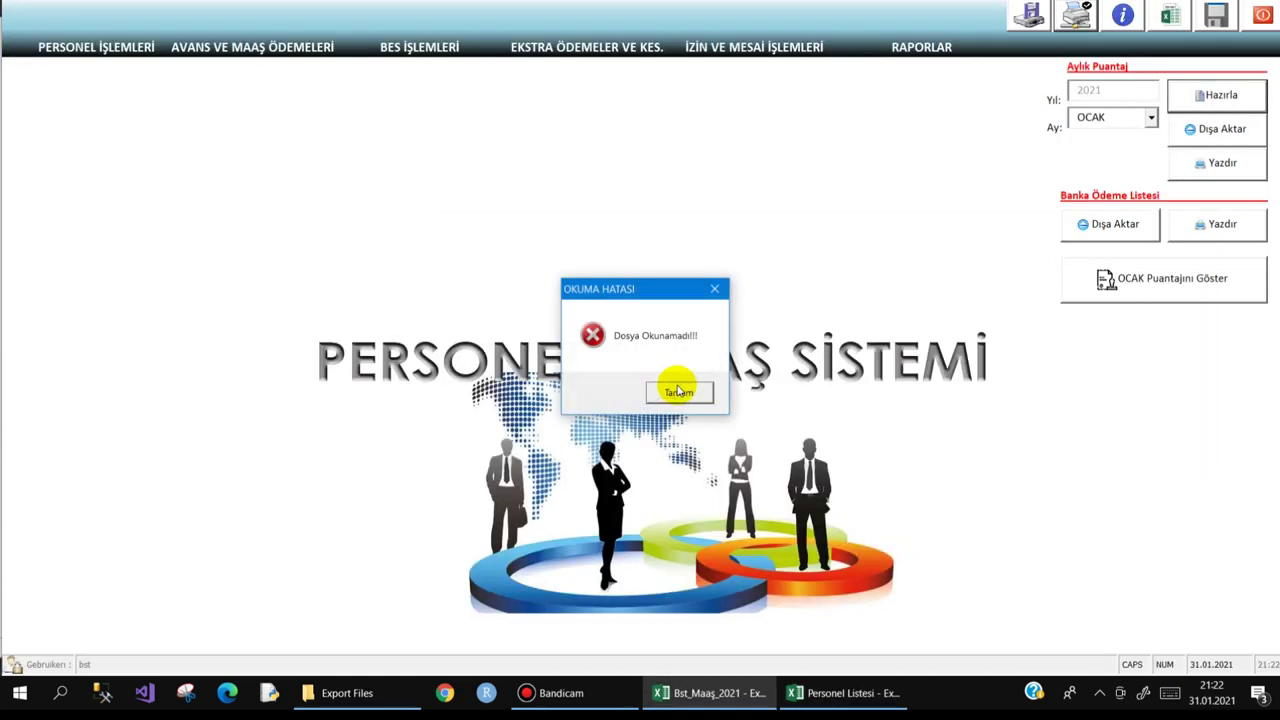
click(675, 393)
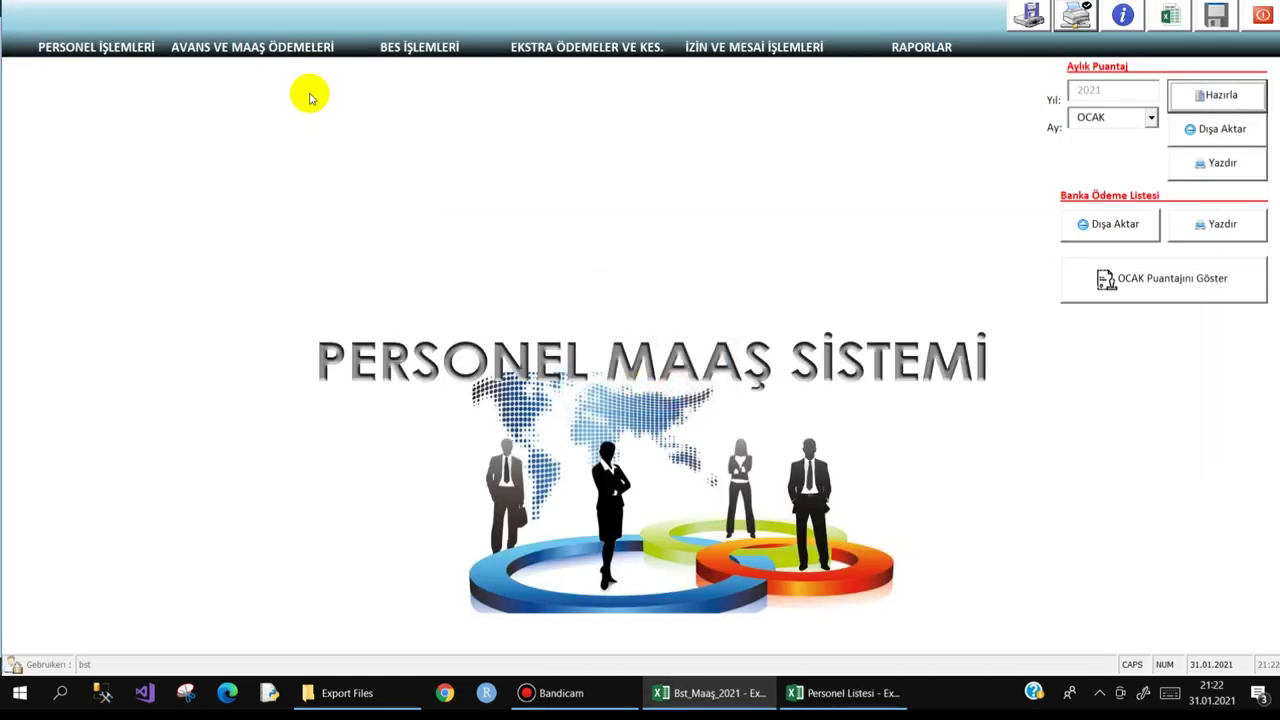
- End the Visual Basic runtime error and reopen the payroll application
click(292, 50)
click(294, 160)
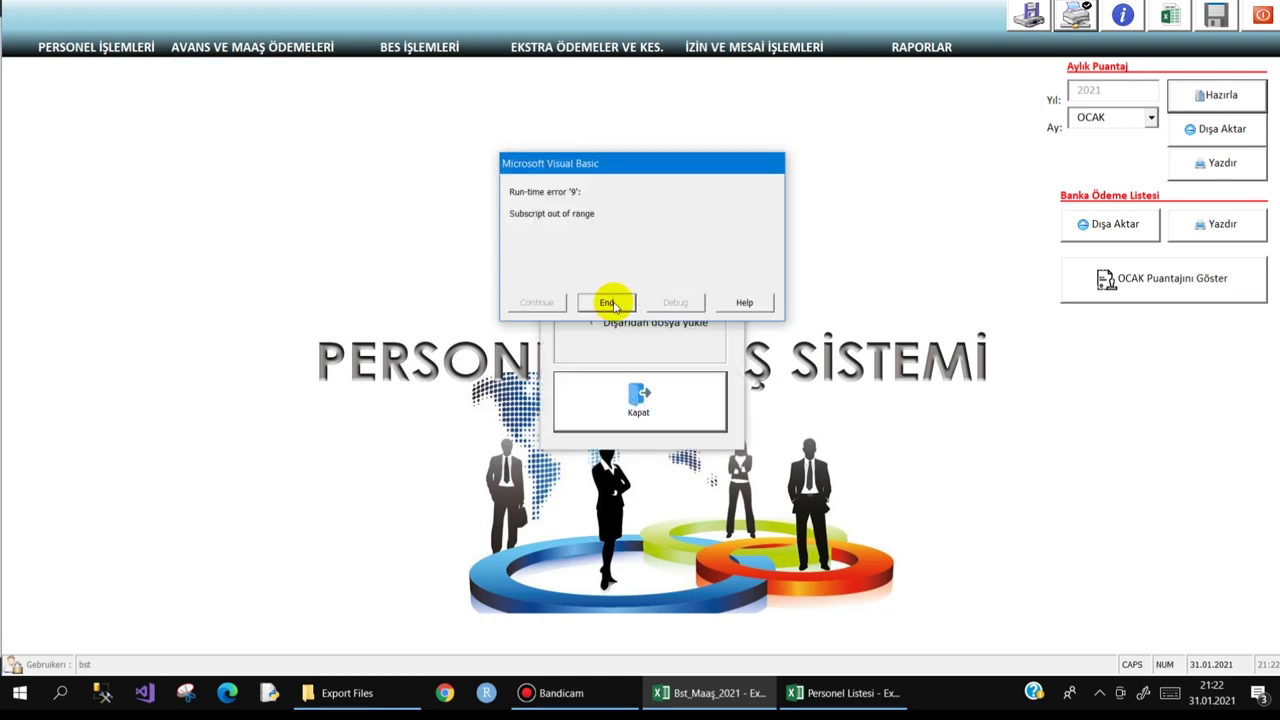
click(607, 303)
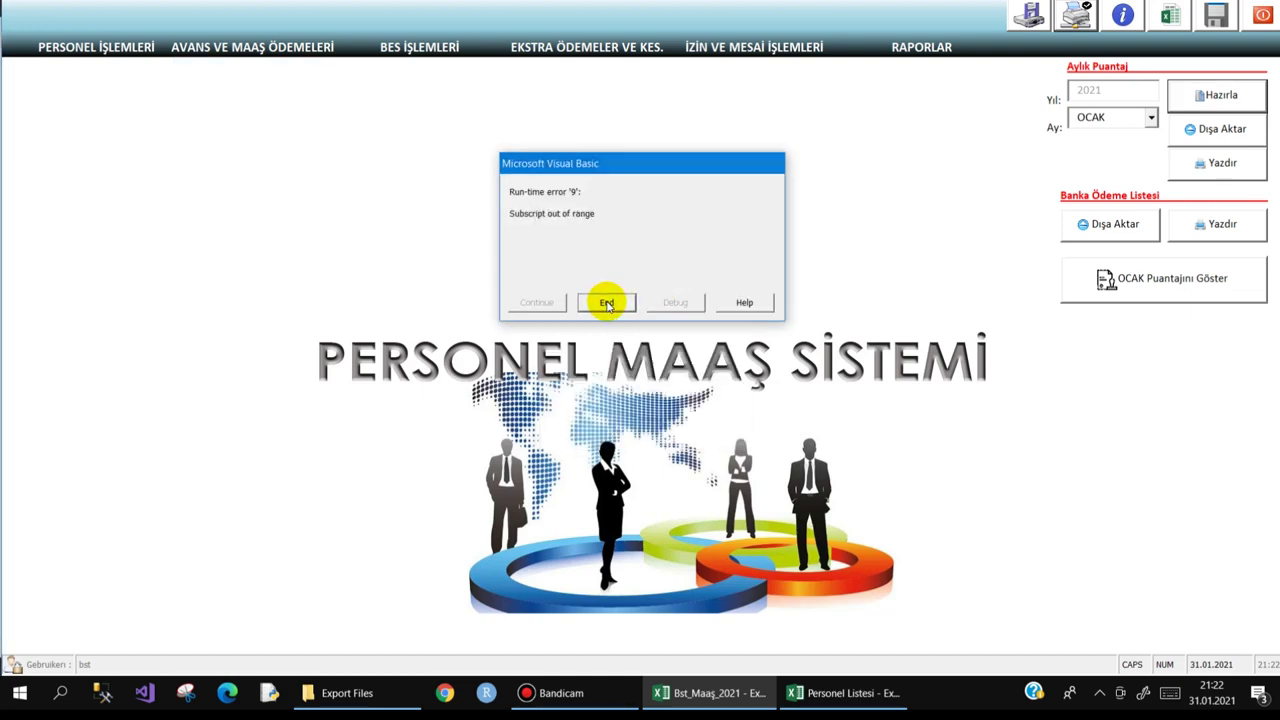
click(640, 343)
- Import the payroll totals from the OCAK-2021-BoşBordroToplamları file successfully
click(314, 45)
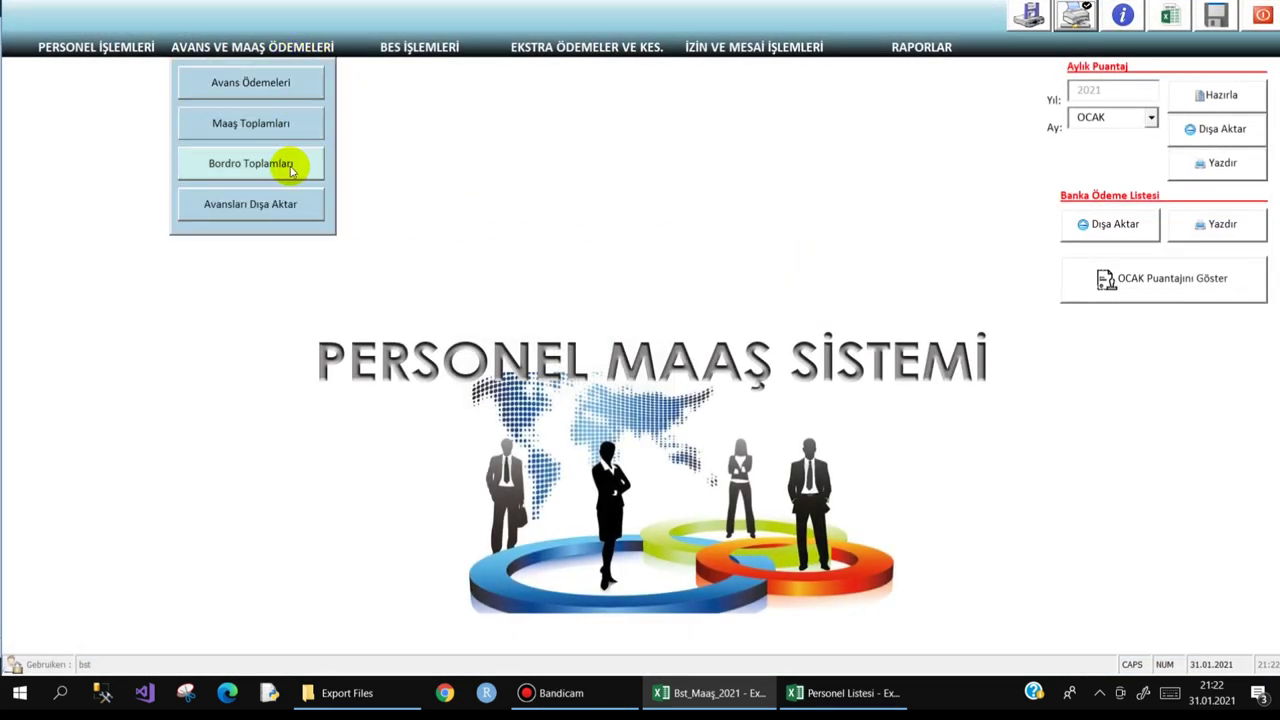
click(290, 161)
click(565, 251)
click(640, 325)
click(776, 319)
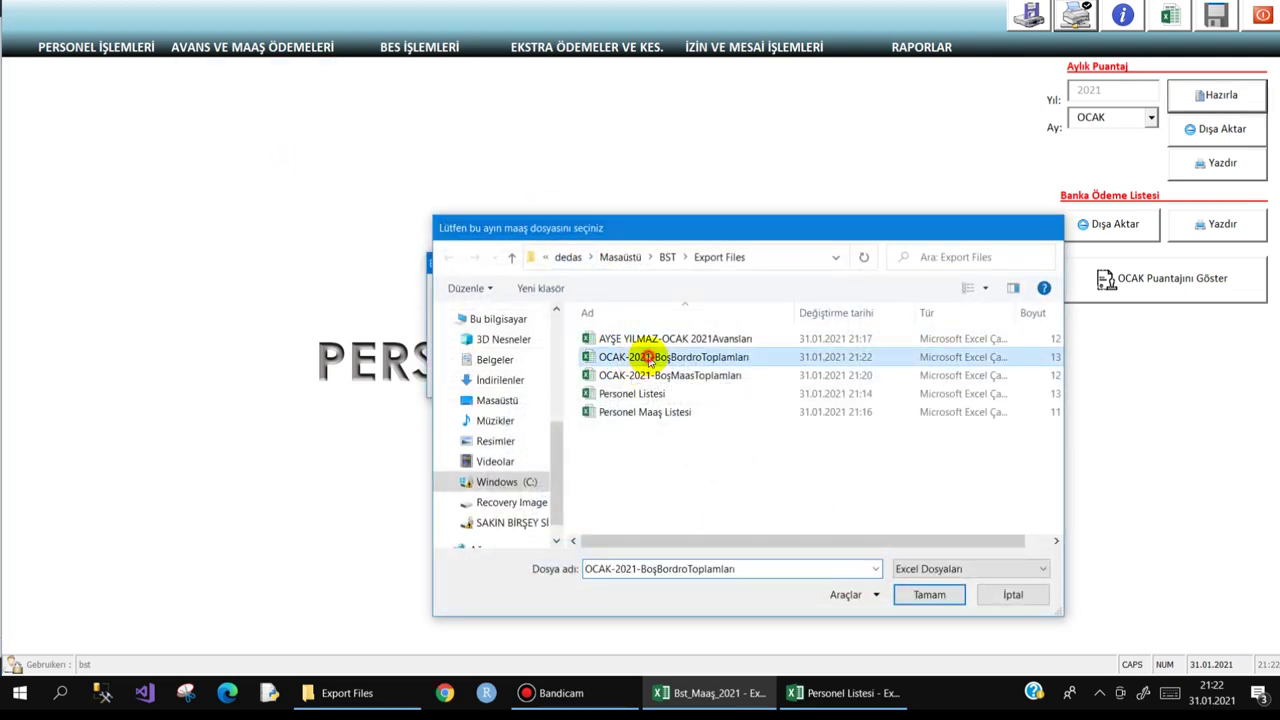
double_click(650, 360)
click(690, 364)
click(625, 394)
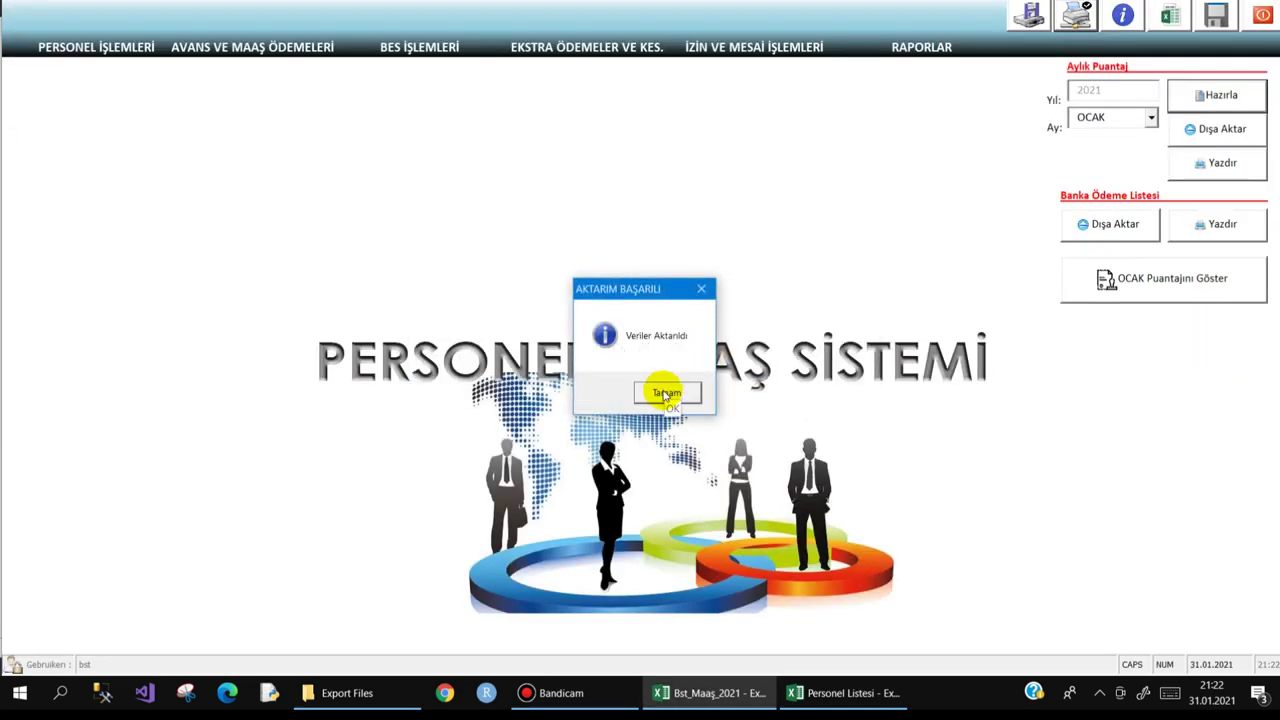
click(665, 393)
- Review the first employee's row in the payroll totals record form, then close it
click(290, 46)
click(262, 166)
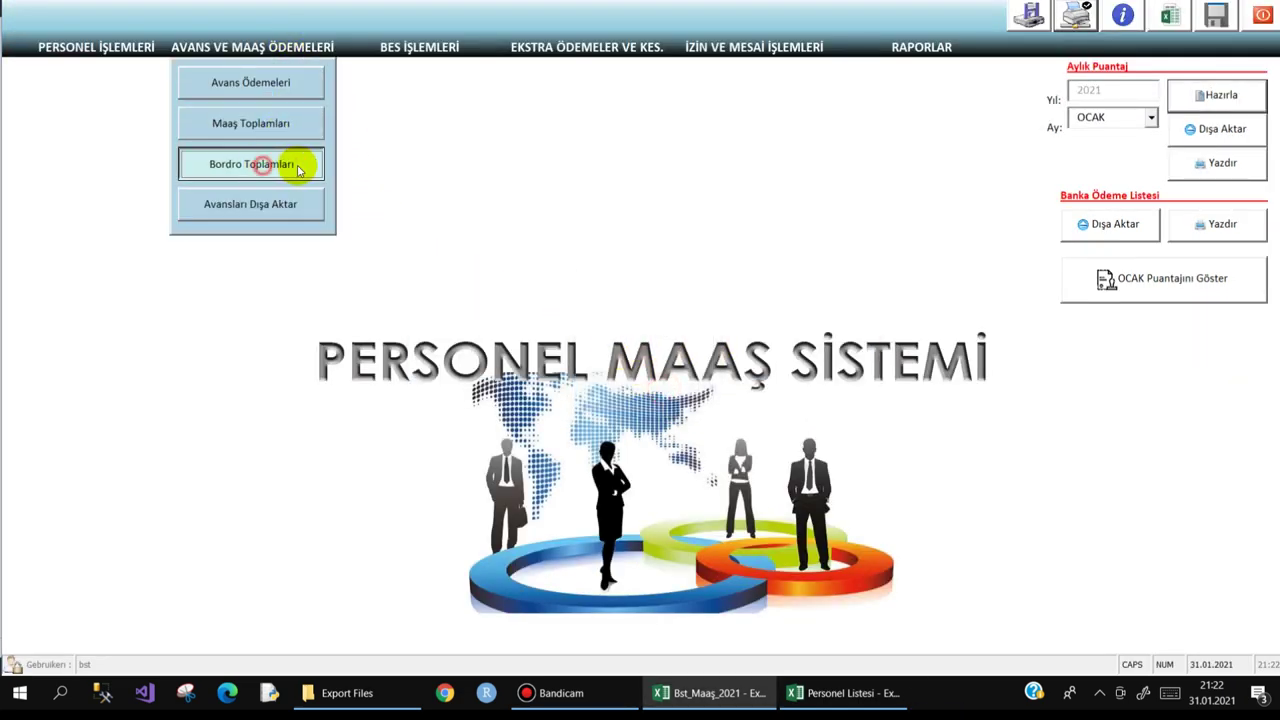
click(611, 268)
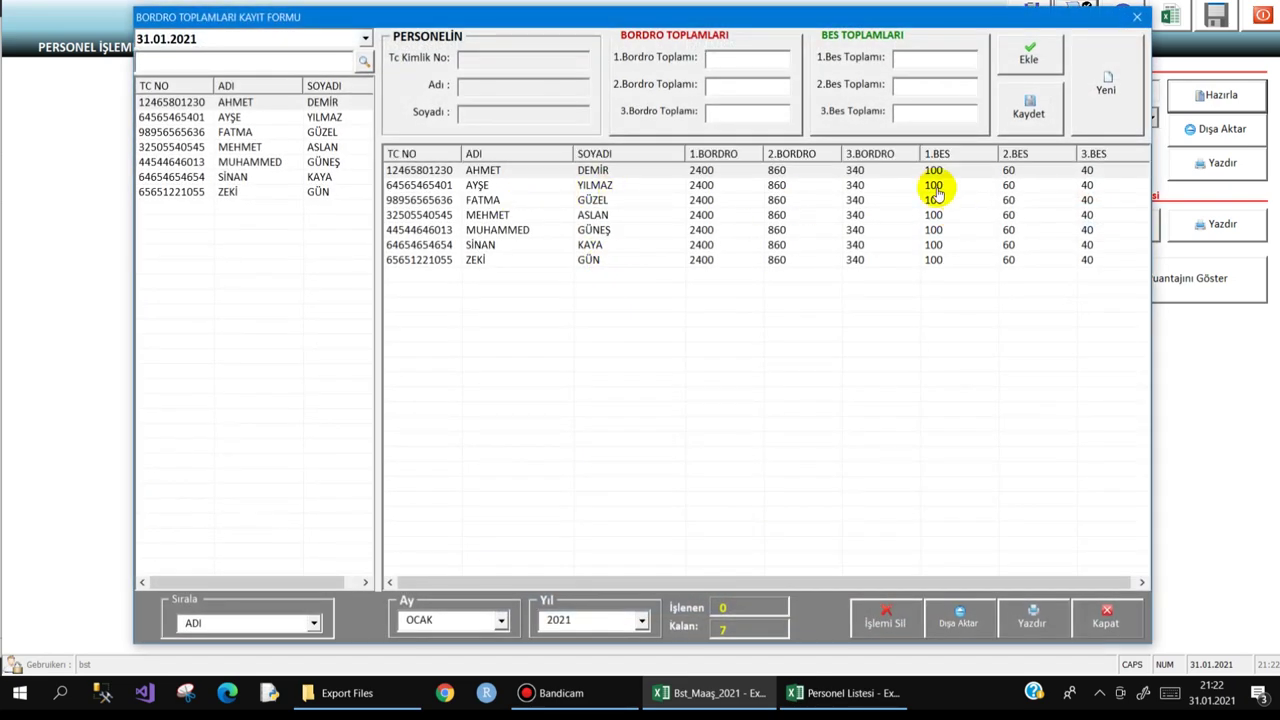
click(703, 176)
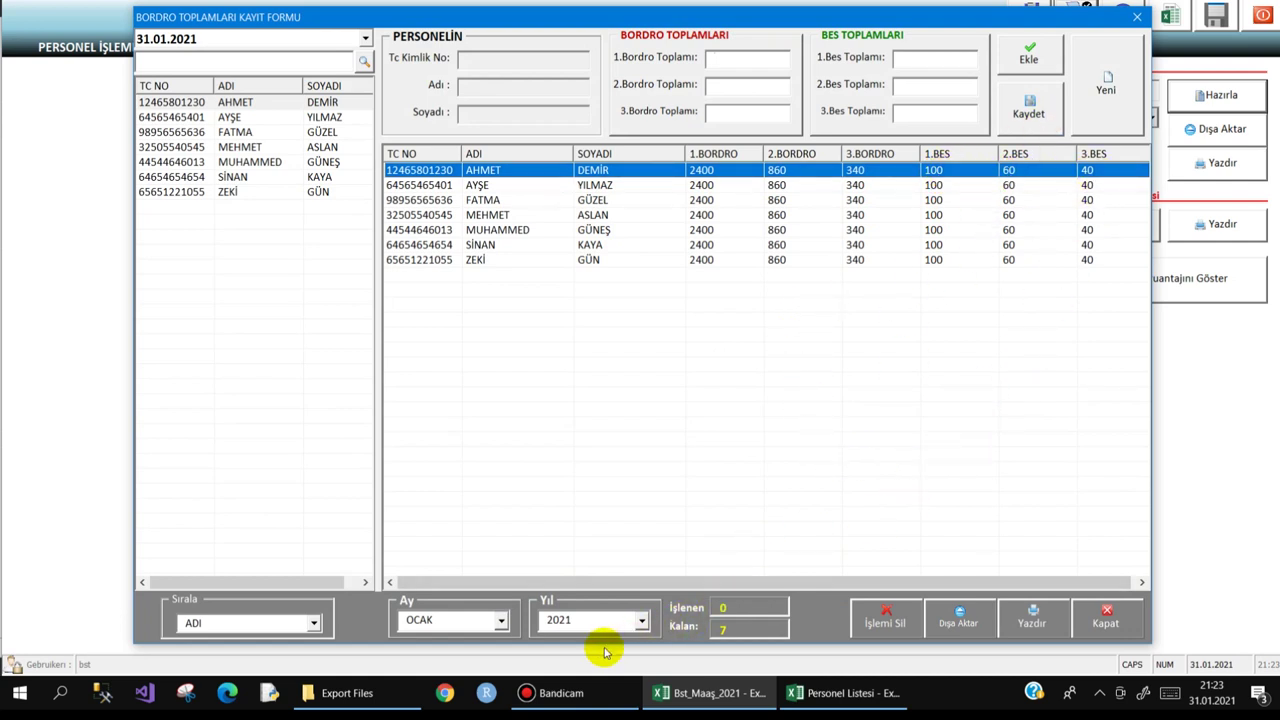
click(1105, 620)
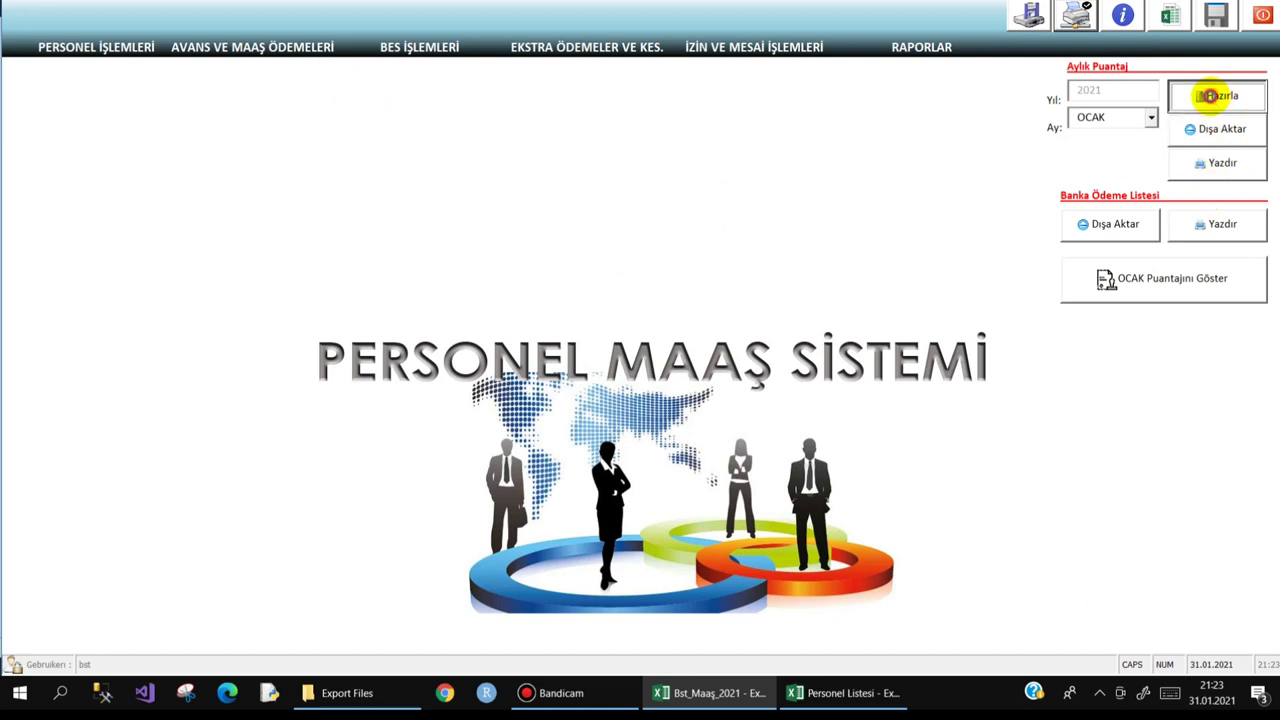
- Prepare the OCAK-2021 timesheet and open the underlying workbook with the password
click(1210, 95)
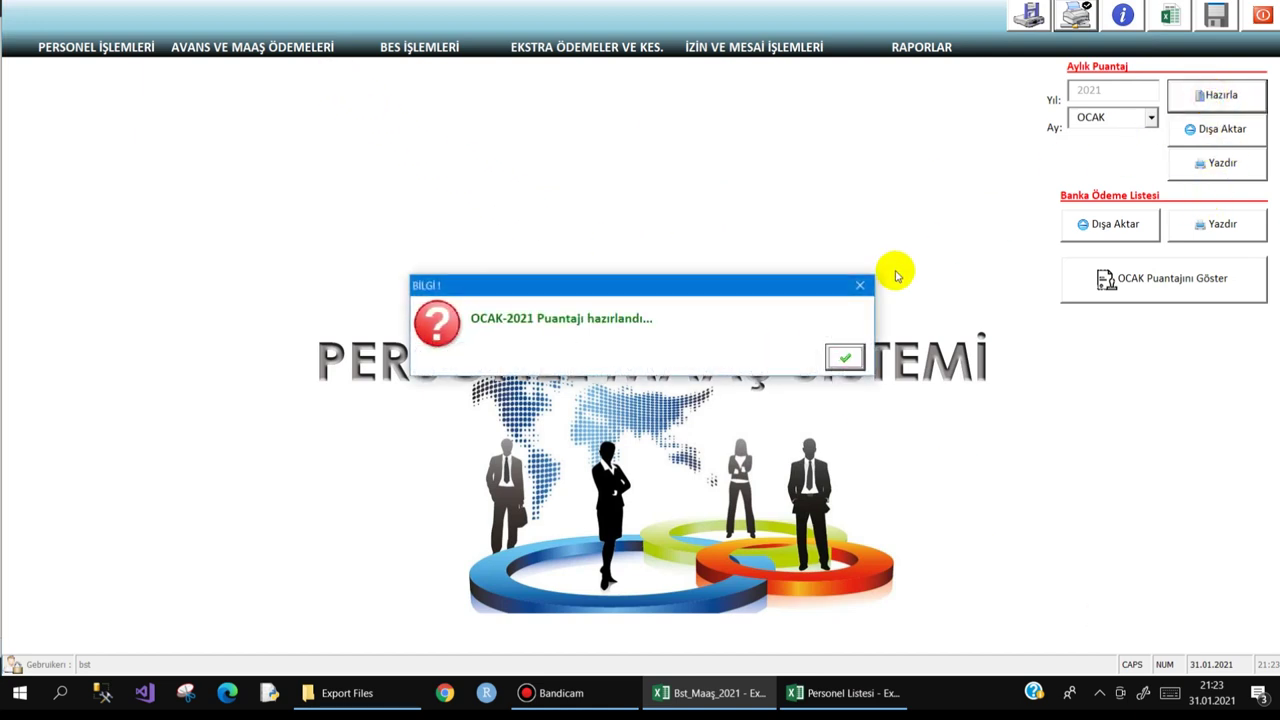
click(843, 358)
click(1168, 16)
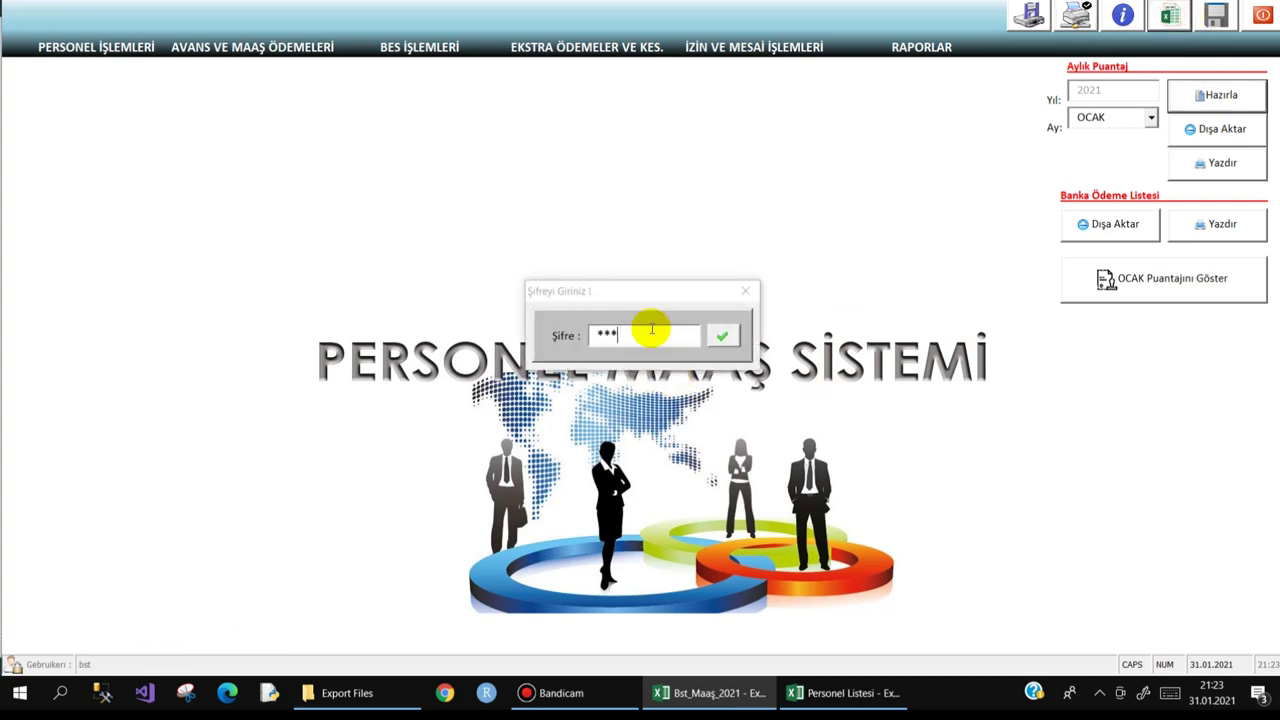
click(721, 337)
- Delete PUANTAJ rows 4–12 and relaunch the payroll system form from AnaSayfa
click(184, 647)
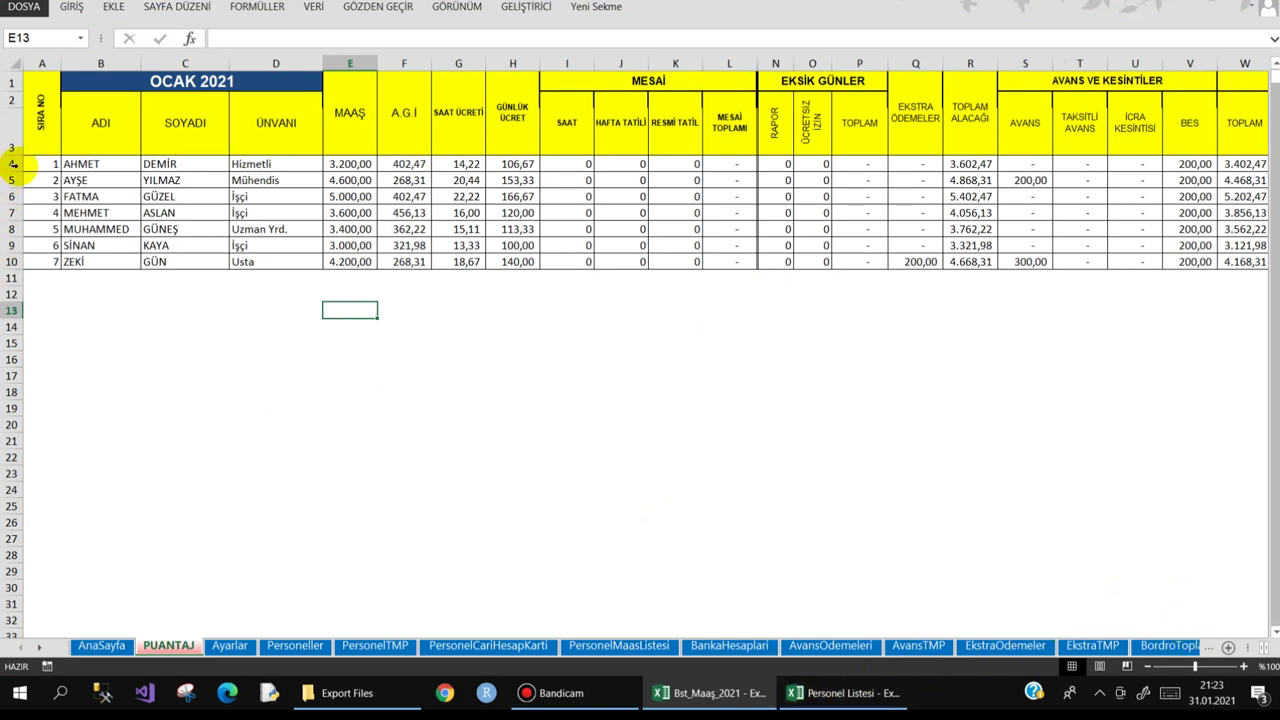
drag(8, 163, 8, 294)
right_click(18, 238)
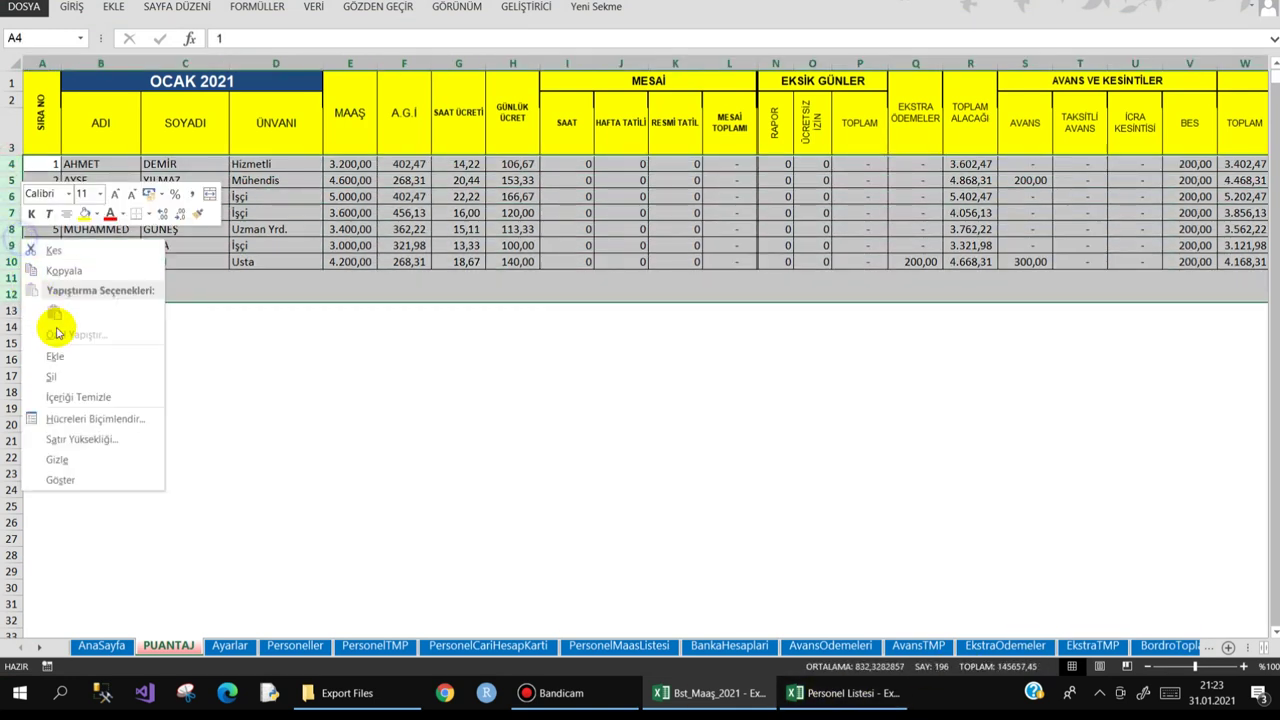
click(74, 377)
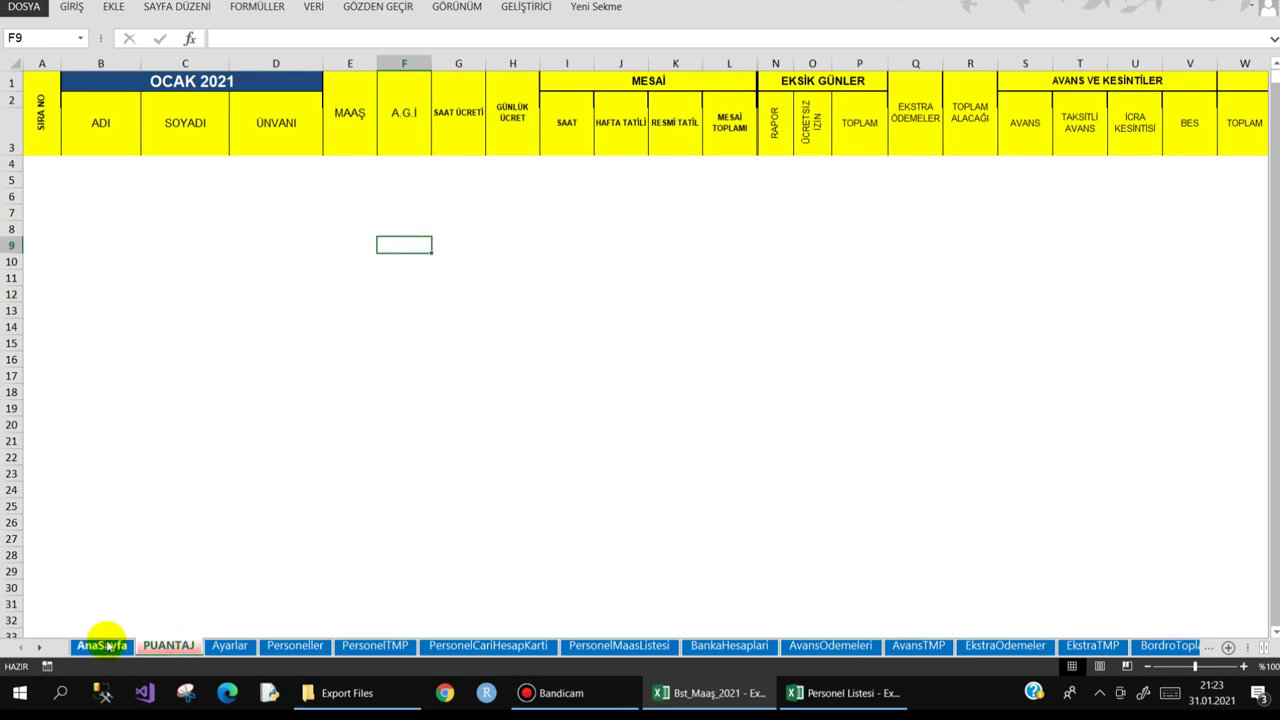
click(101, 645)
click(523, 377)
- Prepare the OCAK-2021 timesheet again and reopen the workbook with the password
click(1224, 92)
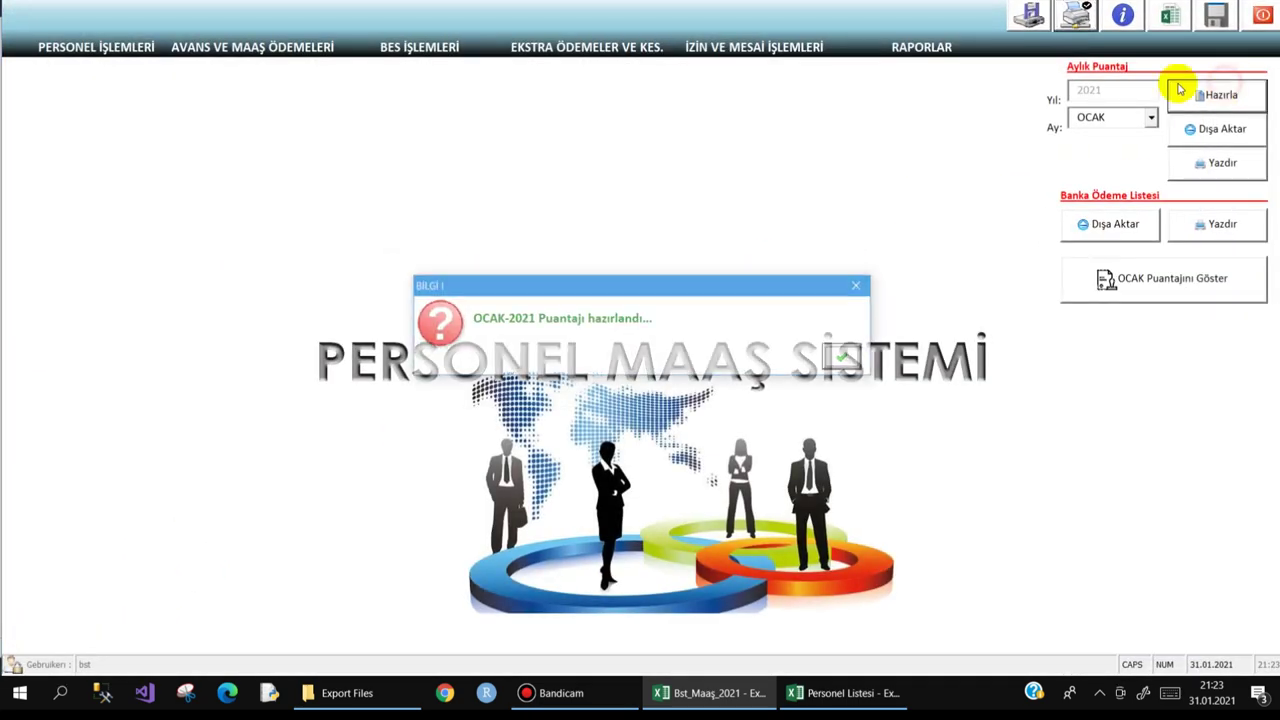
click(834, 349)
click(1168, 15)
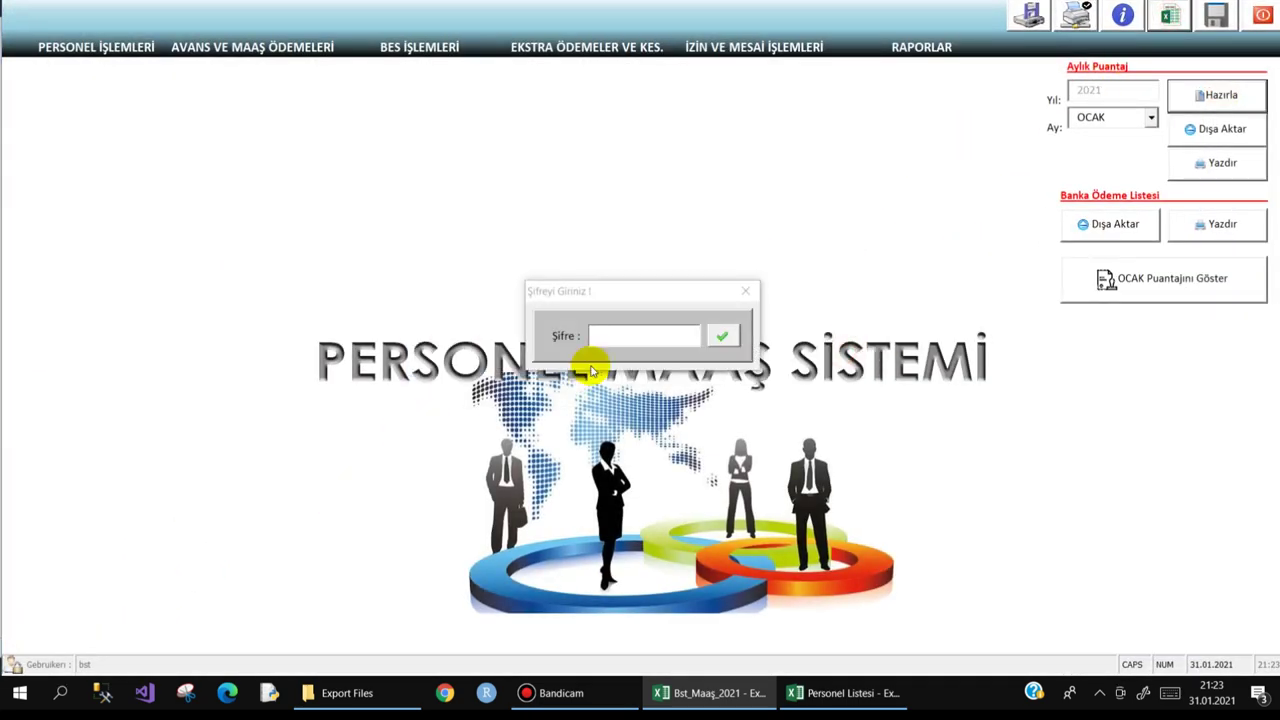
text(**)
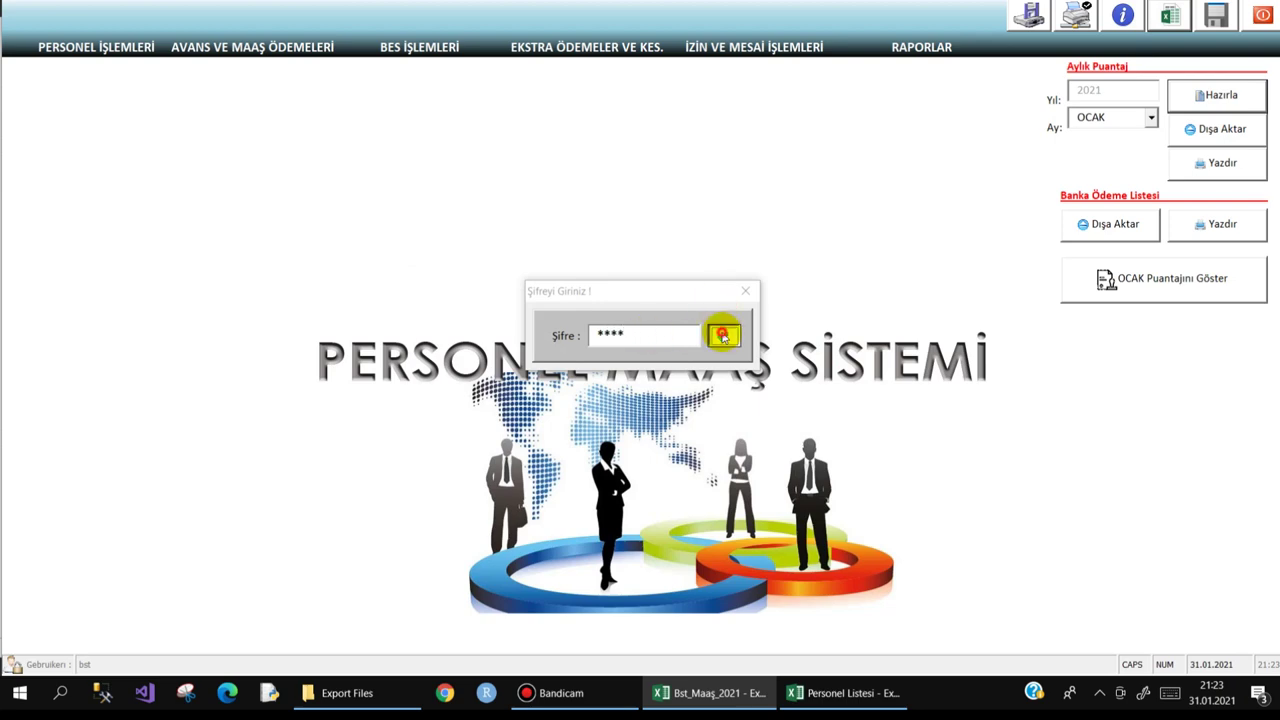
click(723, 336)
- Check the PUANTAJ BES (200) and BORDRO (3600) amounts, then relaunch the payroll system
click(170, 640)
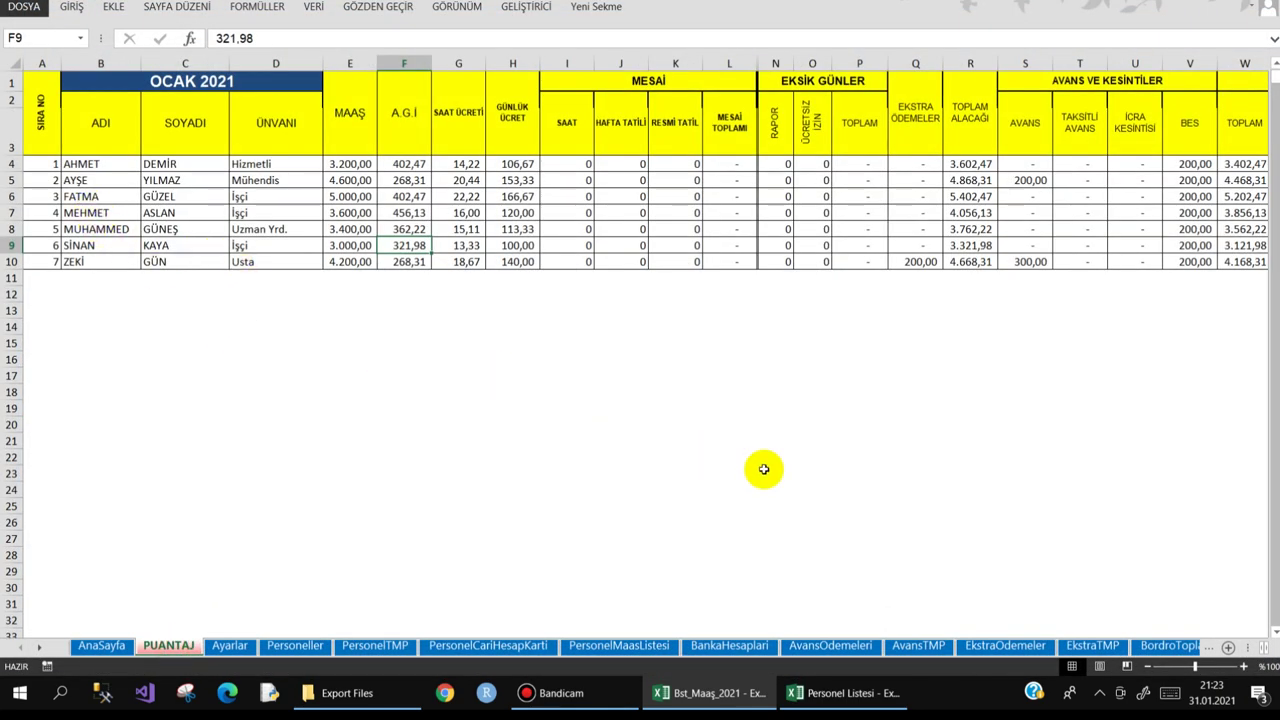
mouse_move(985, 422)
mouse_down()
mouse_move(1200, 360)
mouse_move(1262, 392)
mouse_up()
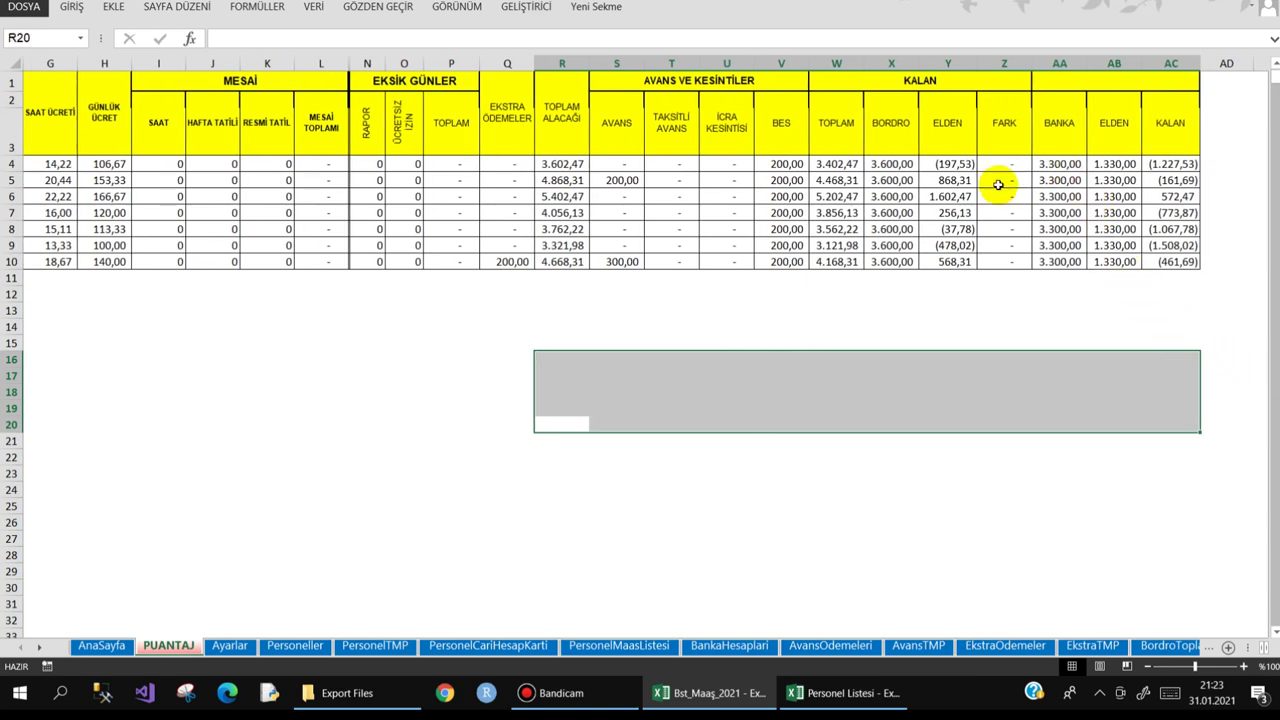
drag(779, 163, 787, 258)
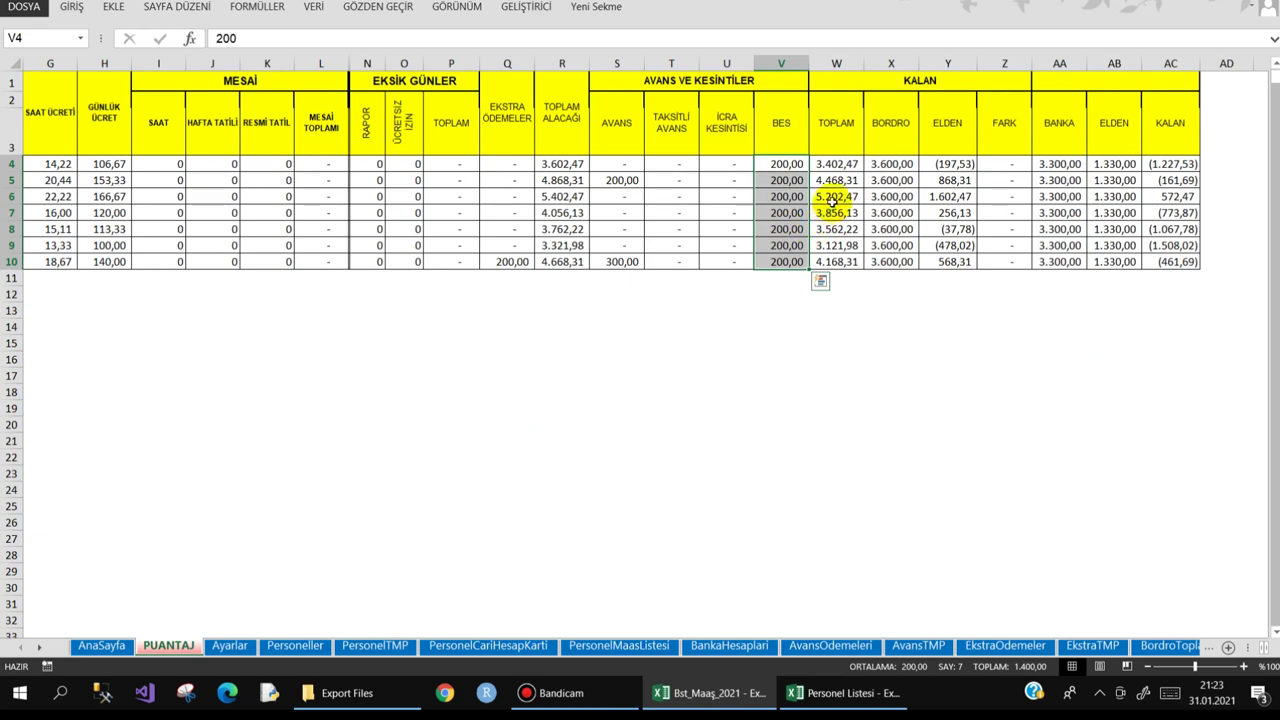
drag(900, 165, 897, 252)
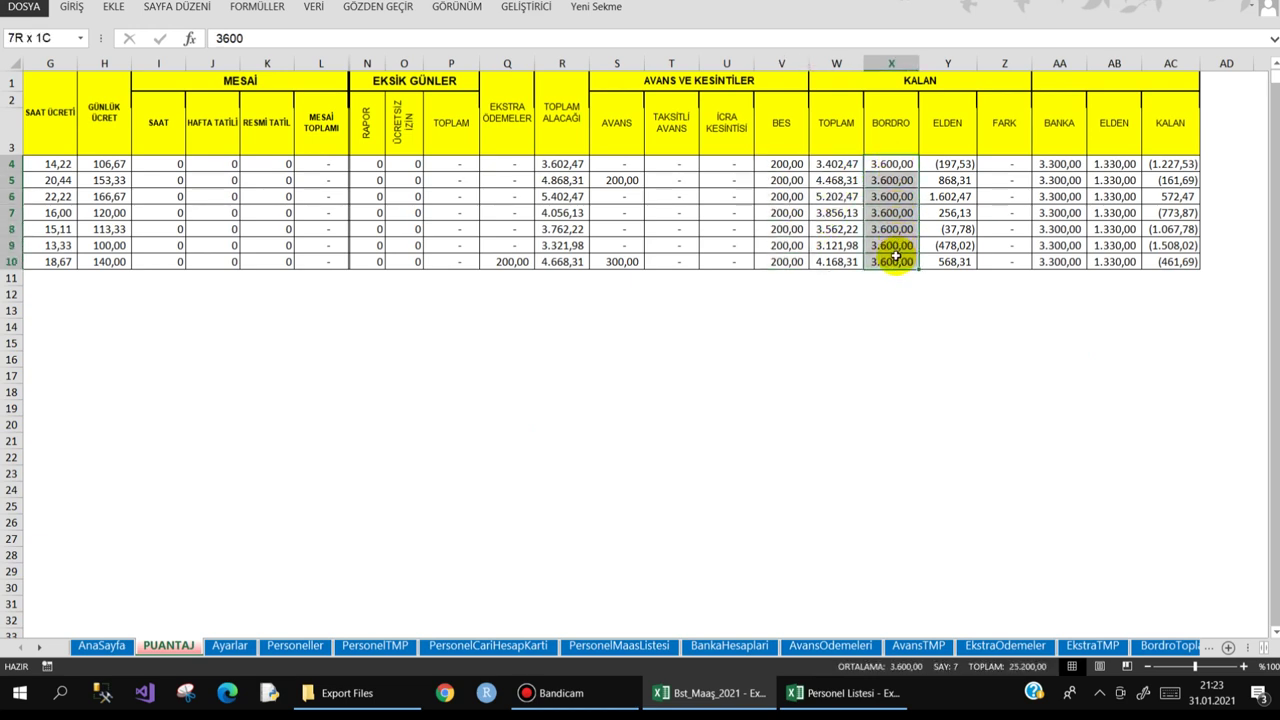
click(663, 311)
key(Home)
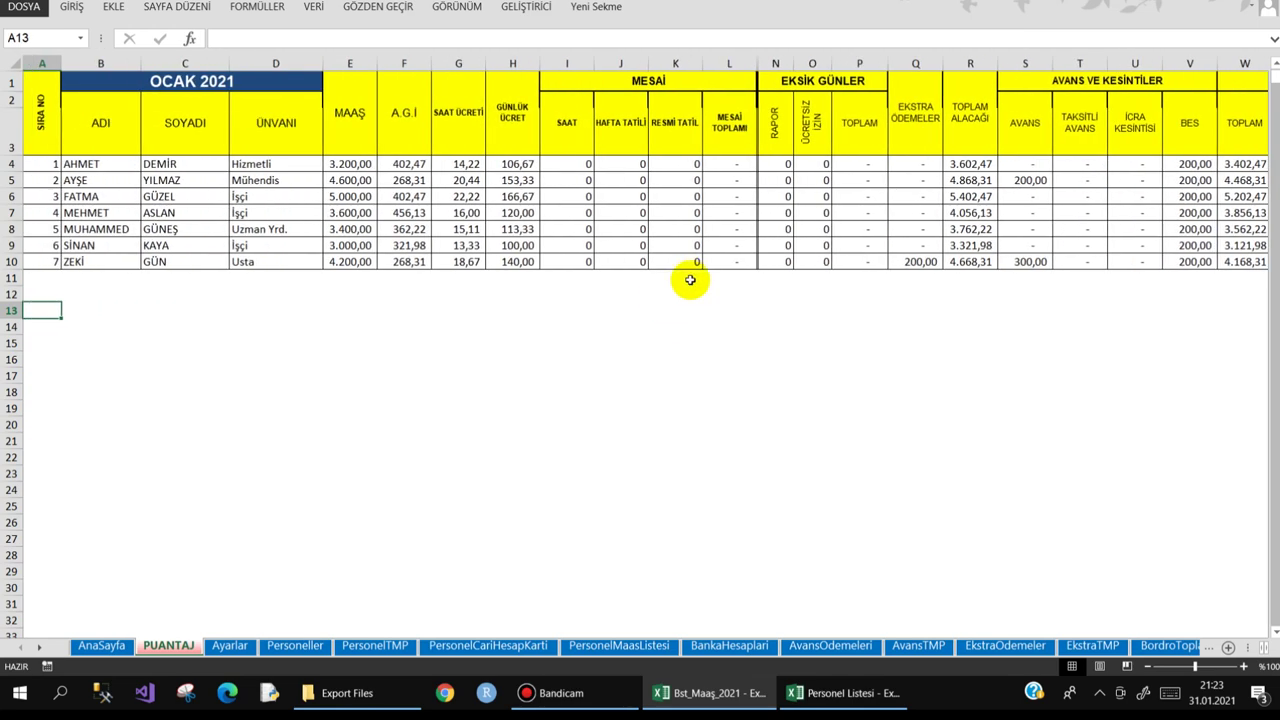
click(88, 647)
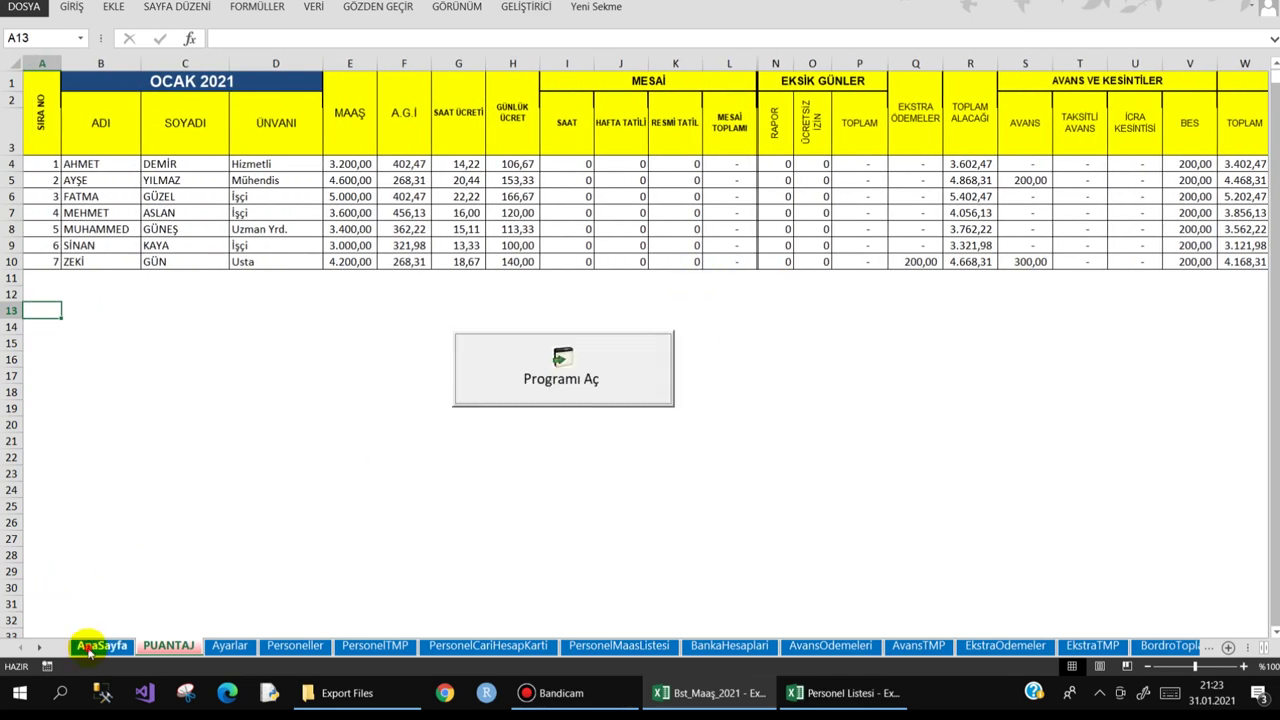
click(520, 383)
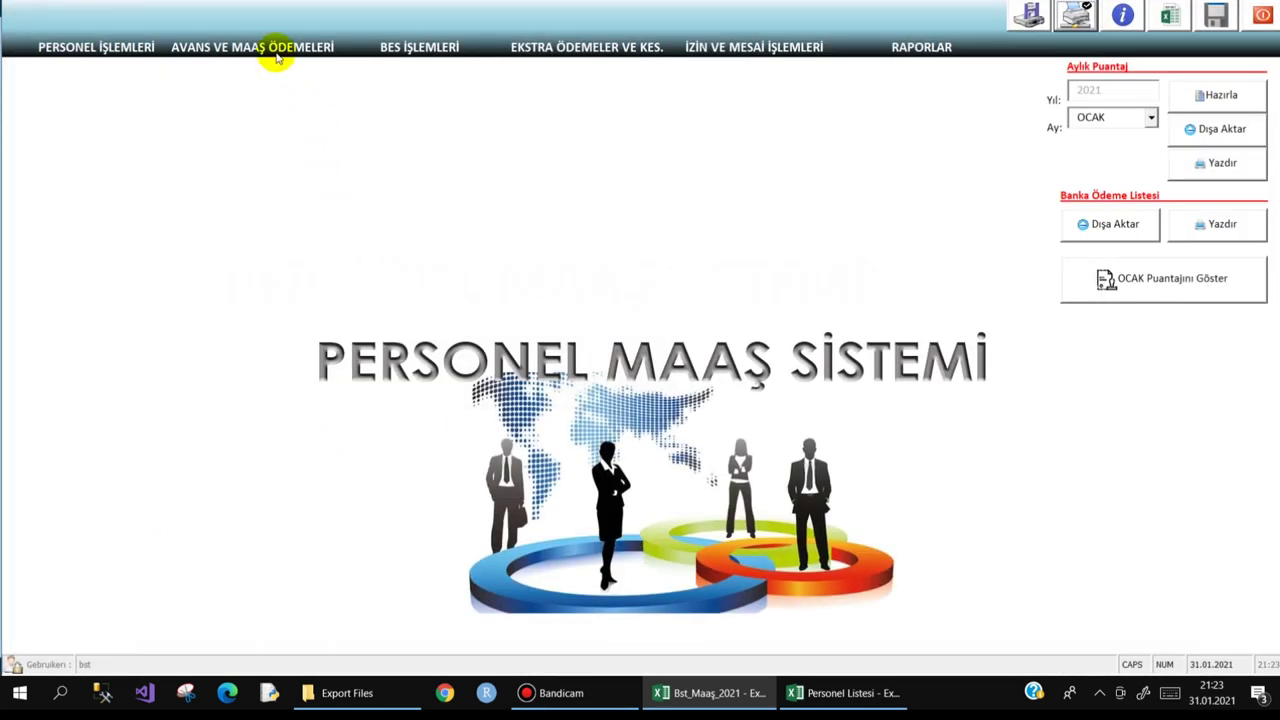
- View the seventh employee's advance payments, then close the form
mouse_move(257, 51)
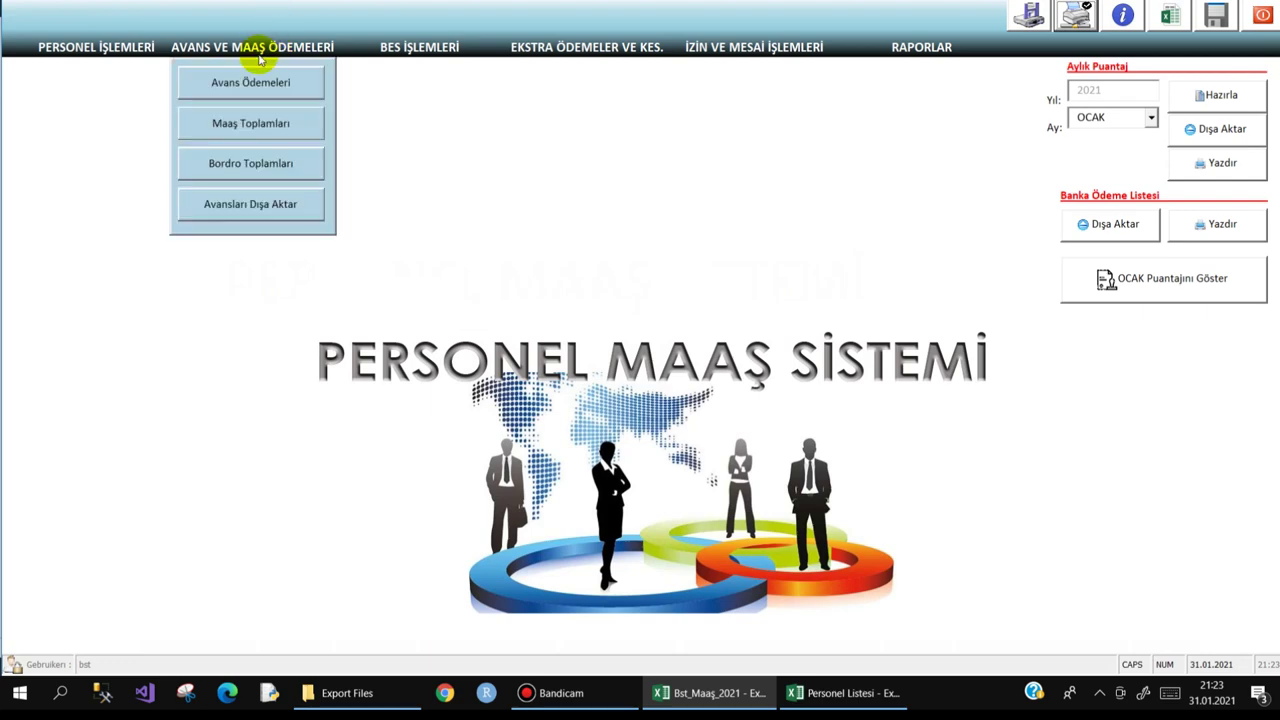
click(295, 80)
click(572, 99)
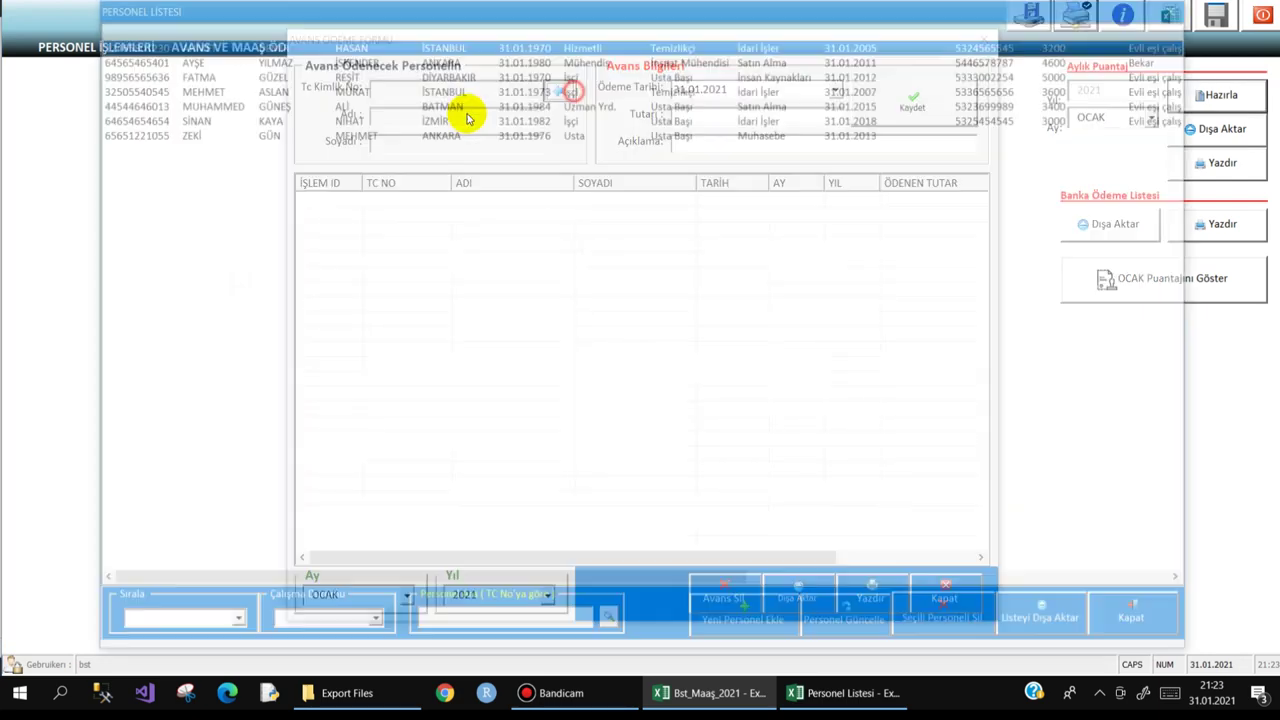
double_click(197, 133)
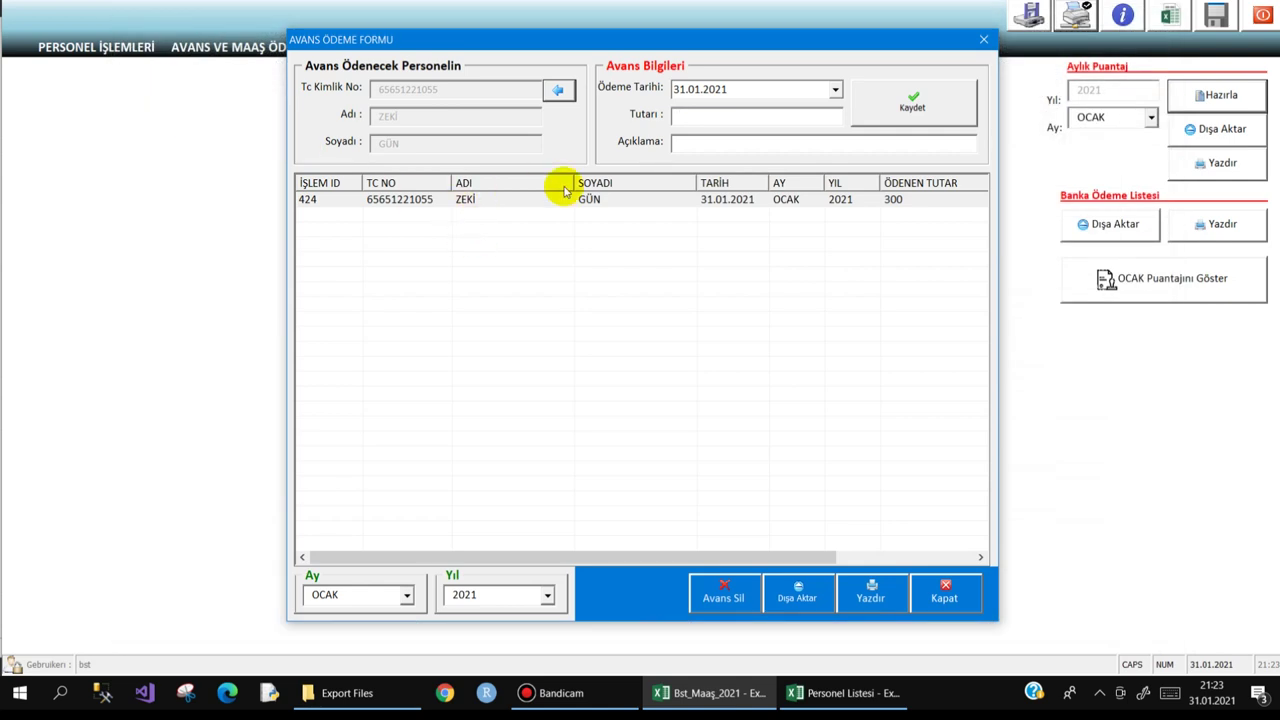
click(900, 200)
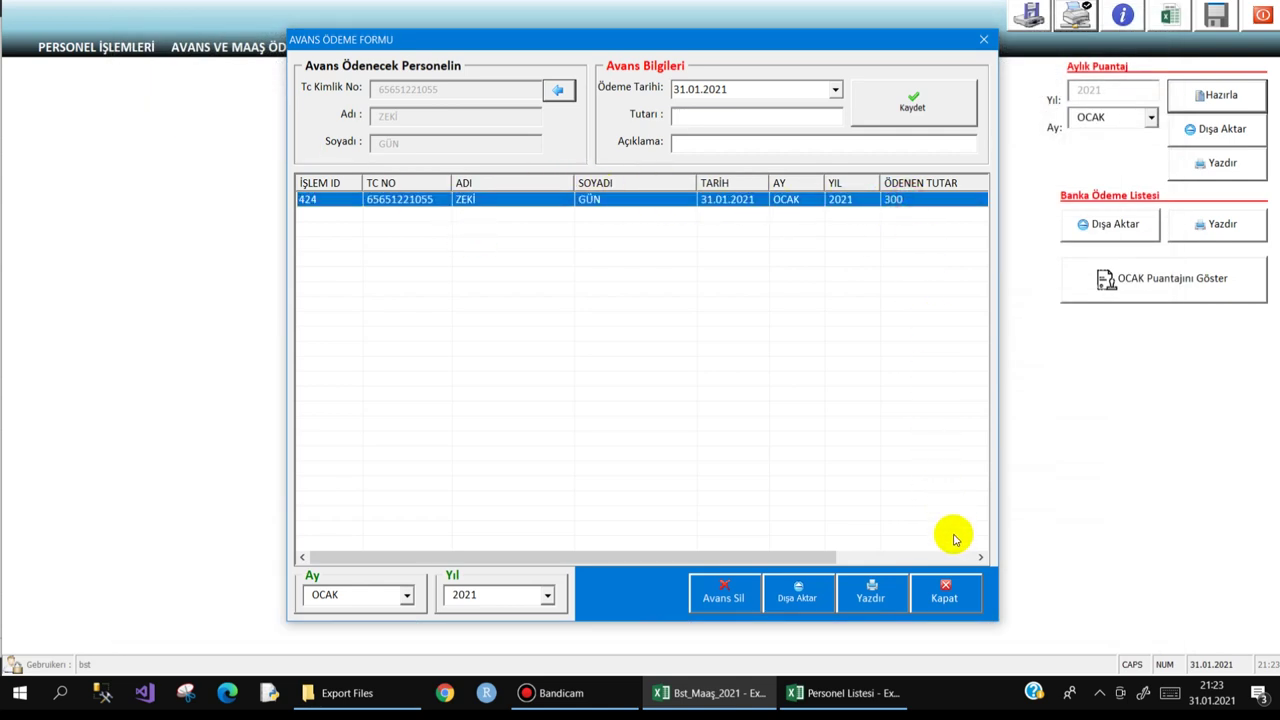
click(948, 594)
- Prepare the OCAK timesheet and show the list, scrolling to the last employee's AVANS value
click(1220, 95)
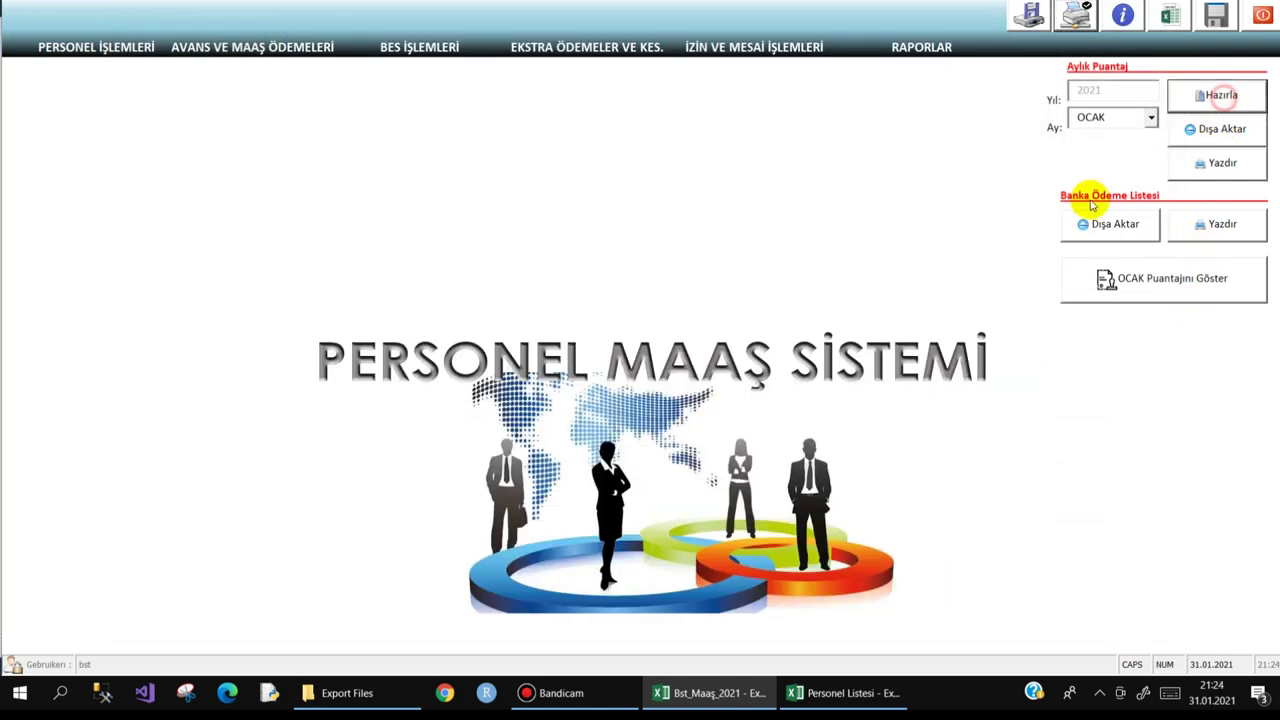
click(830, 362)
click(1086, 278)
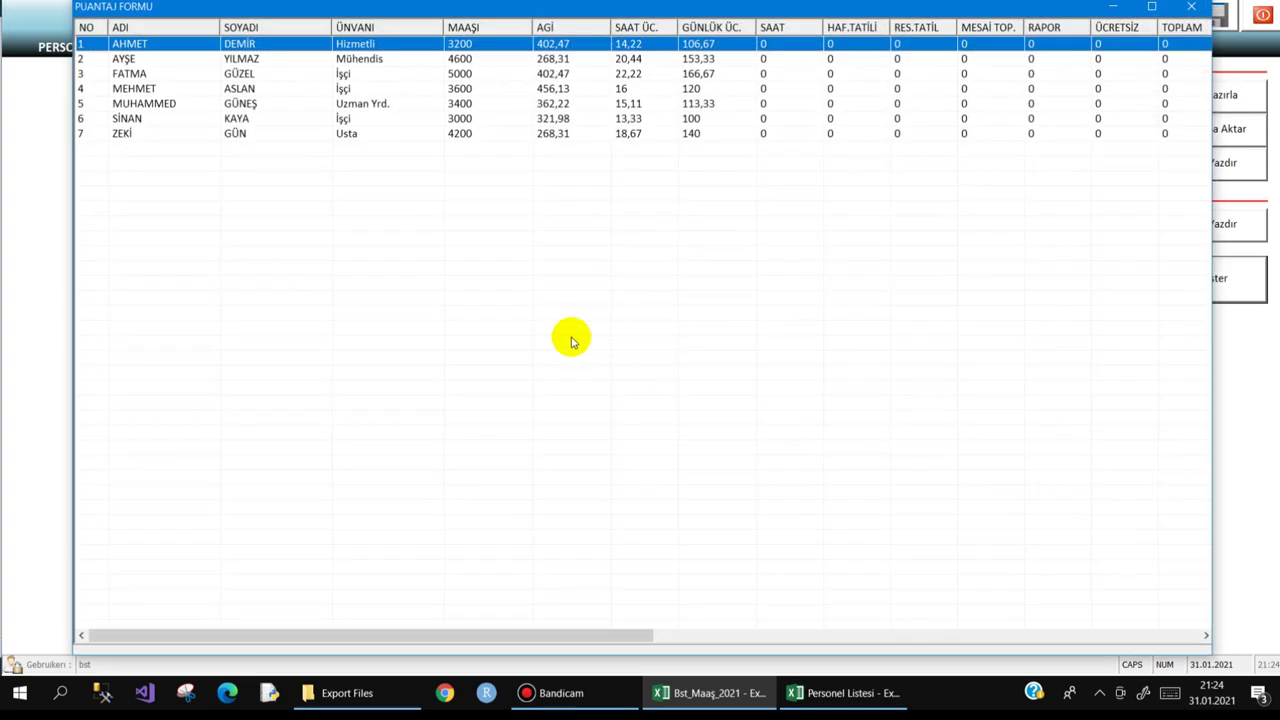
click(144, 133)
drag(630, 636, 869, 644)
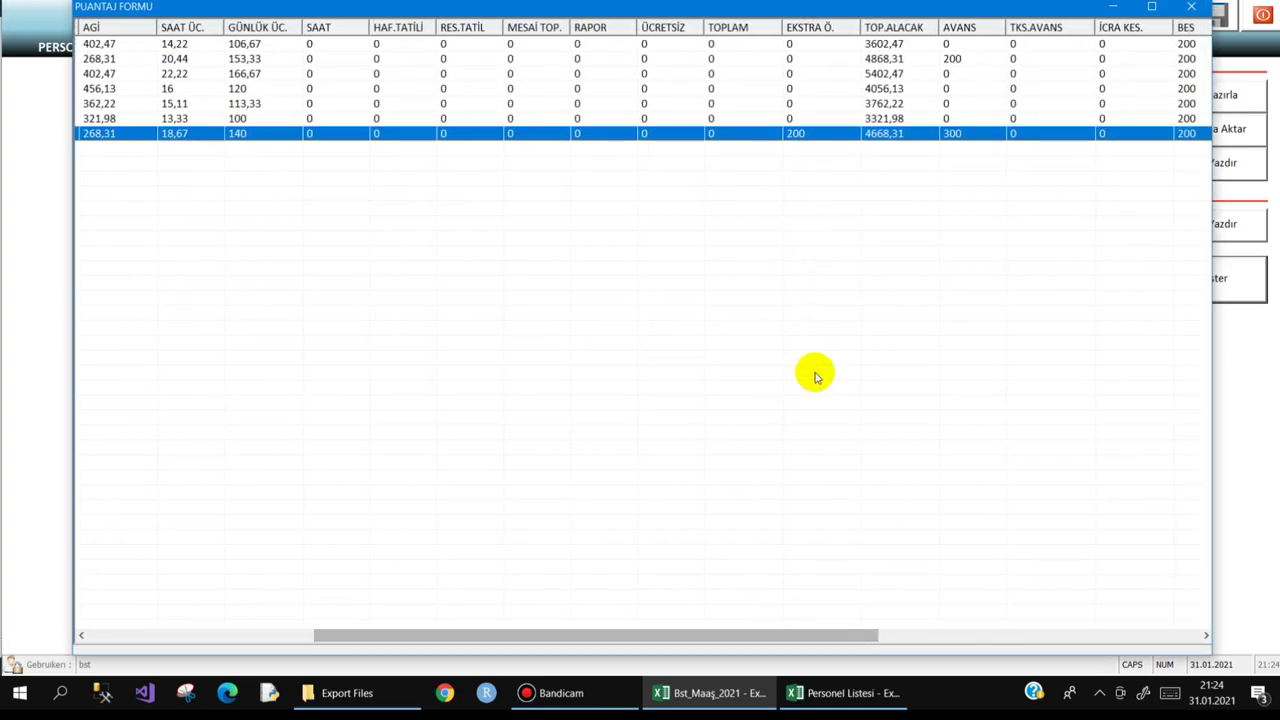
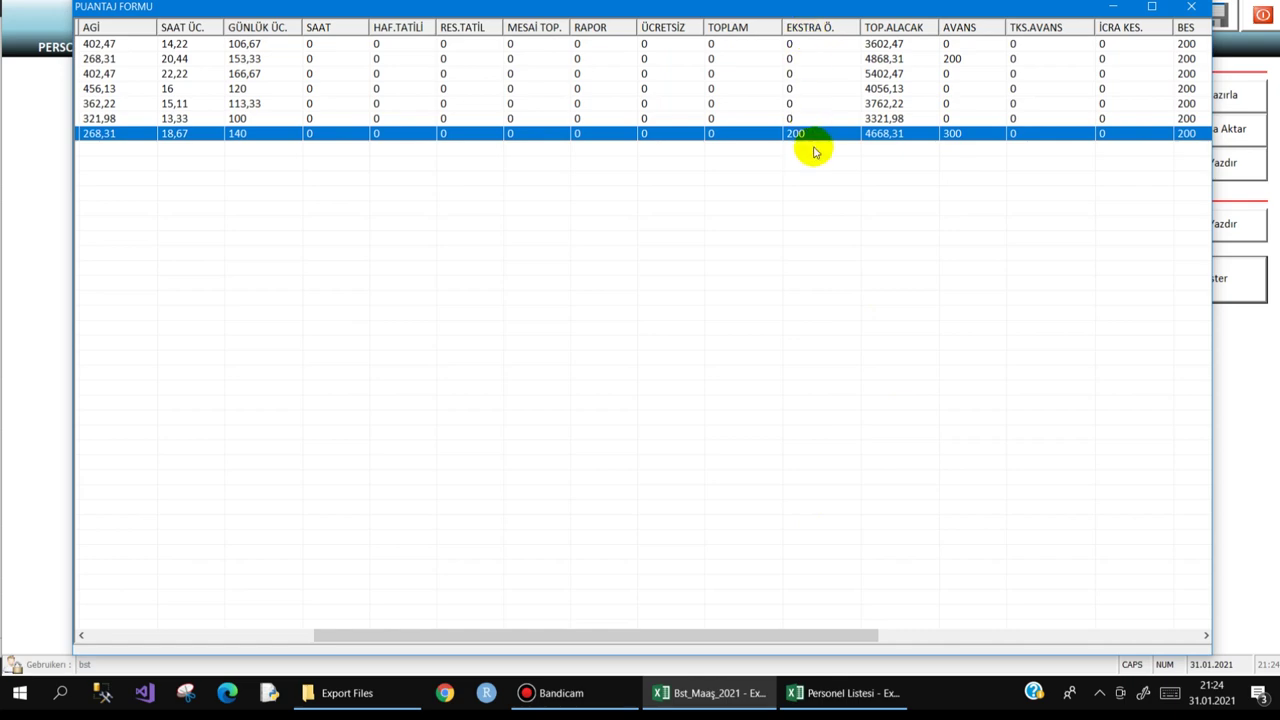
- Close the January timesheet and view one employee's 200 extra payment record in Ekstra Ödemeler
click(1195, 10)
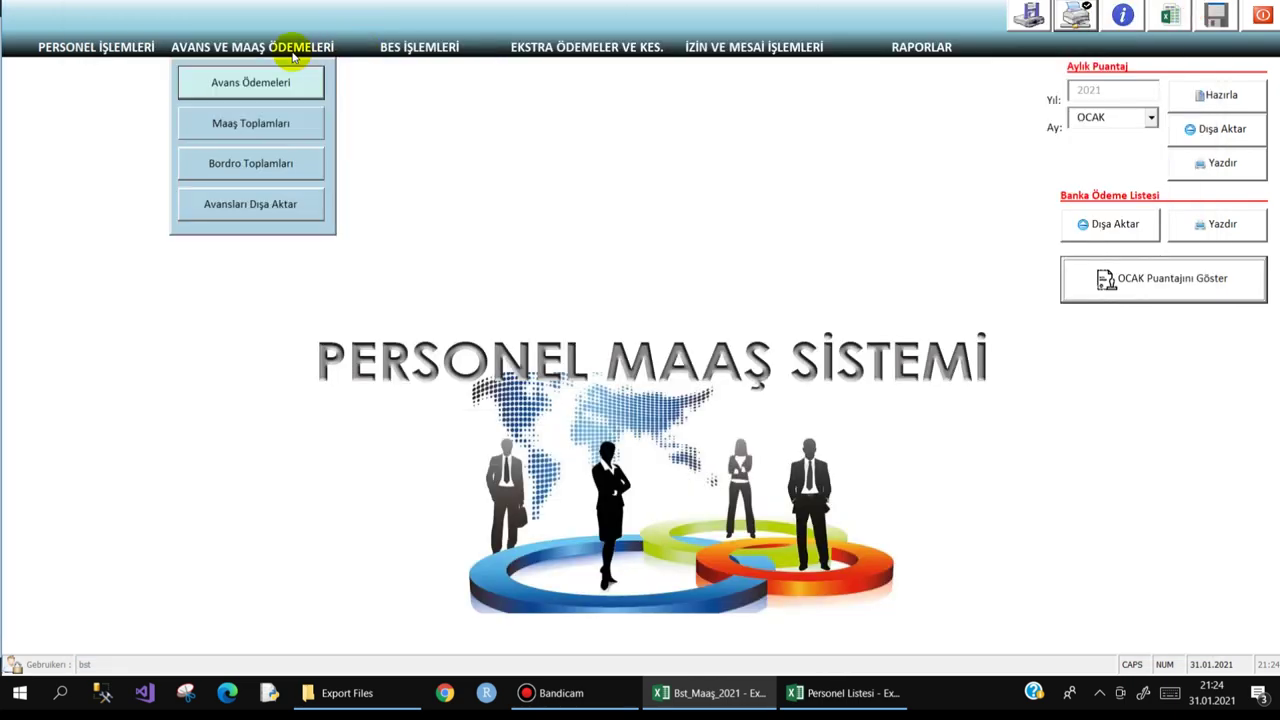
mouse_move(527, 52)
click(543, 81)
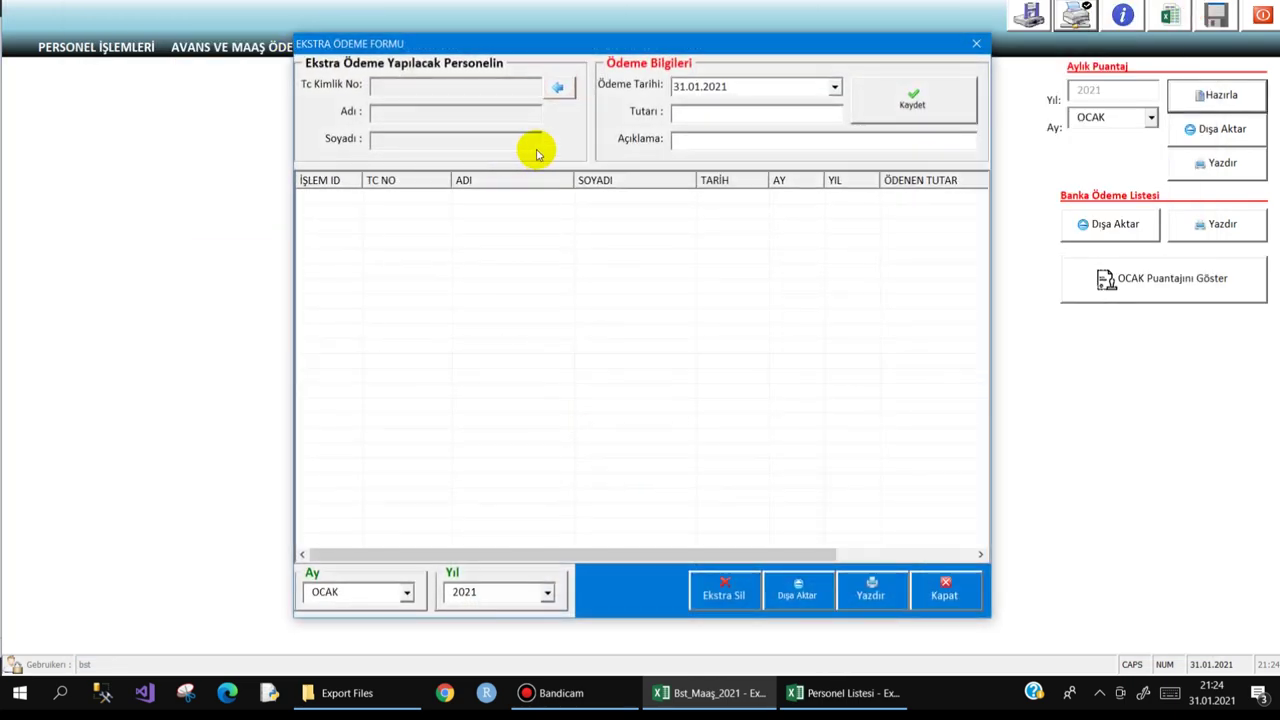
click(551, 86)
double_click(255, 132)
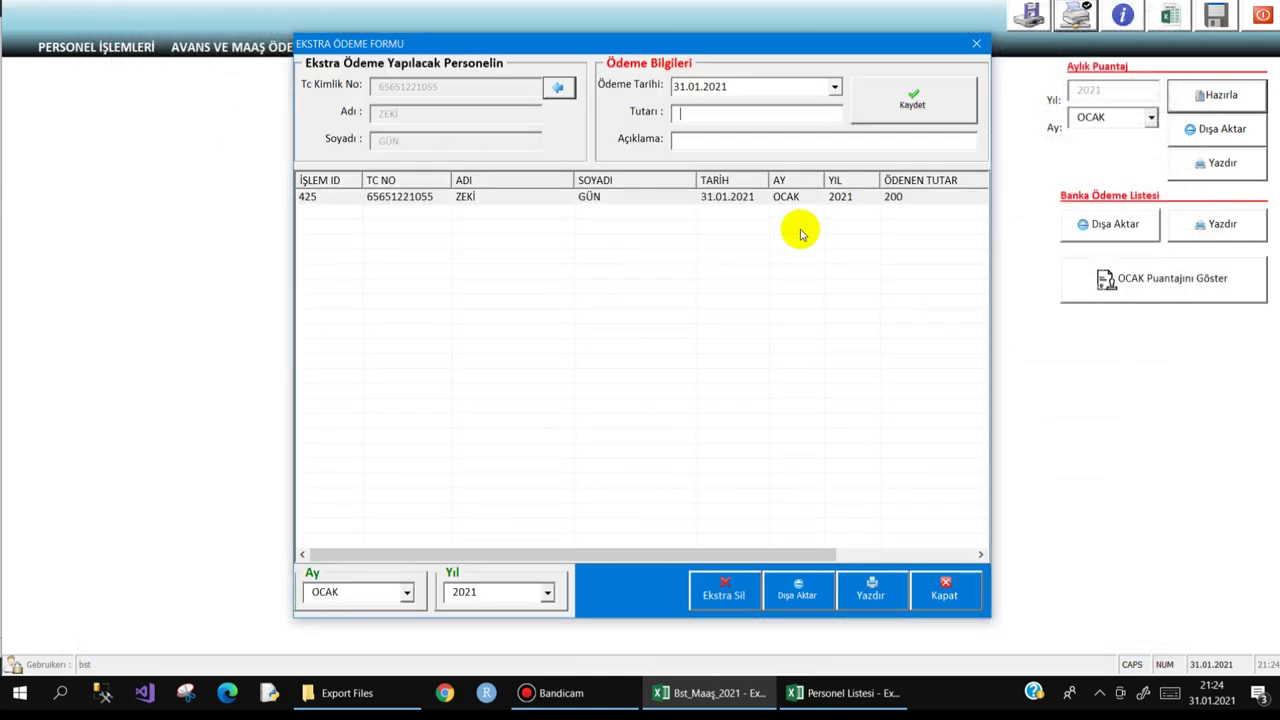
click(895, 197)
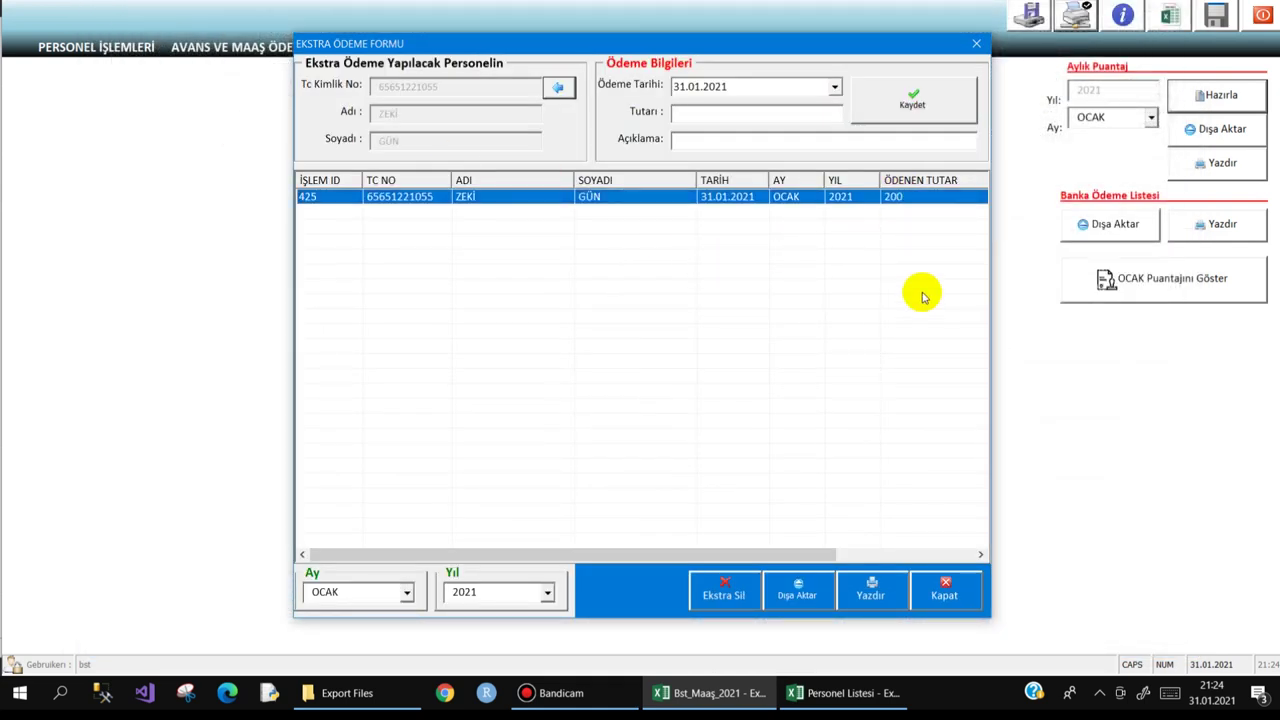
click(950, 592)
- Review the January timesheet grid, checking the last employee's 300 advance and 200 extra payment
click(1248, 272)
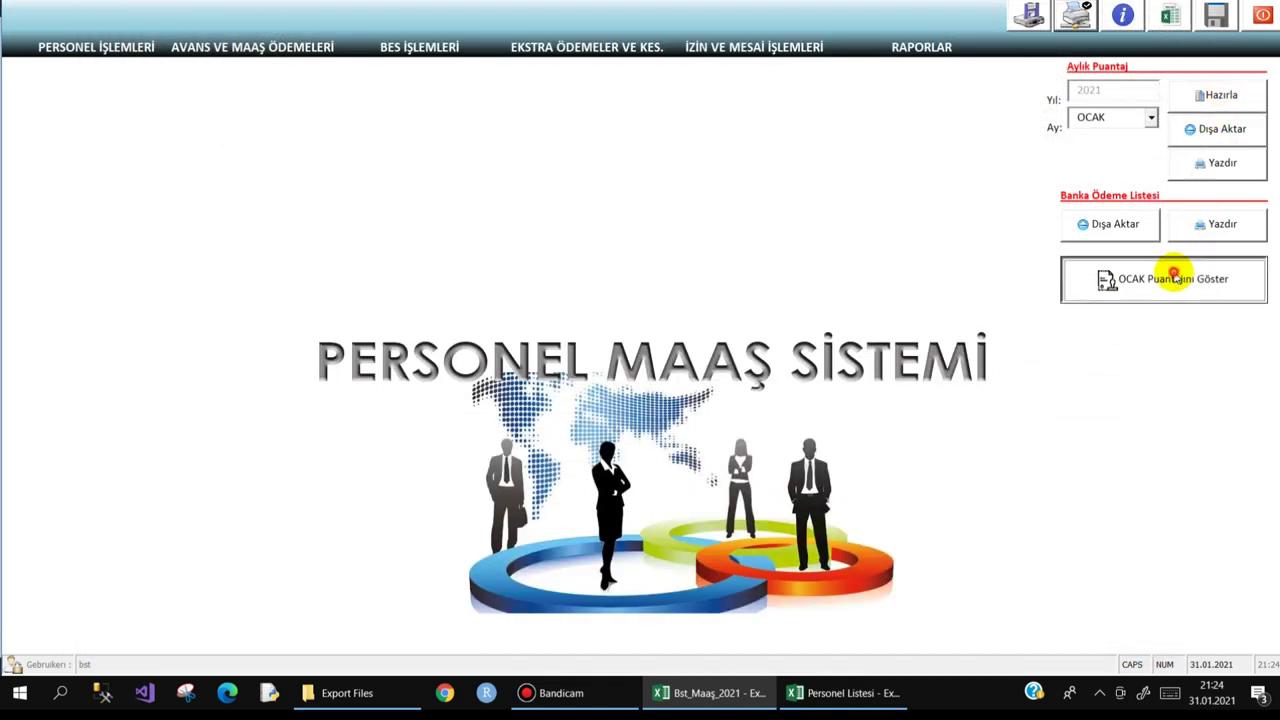
drag(617, 634, 910, 634)
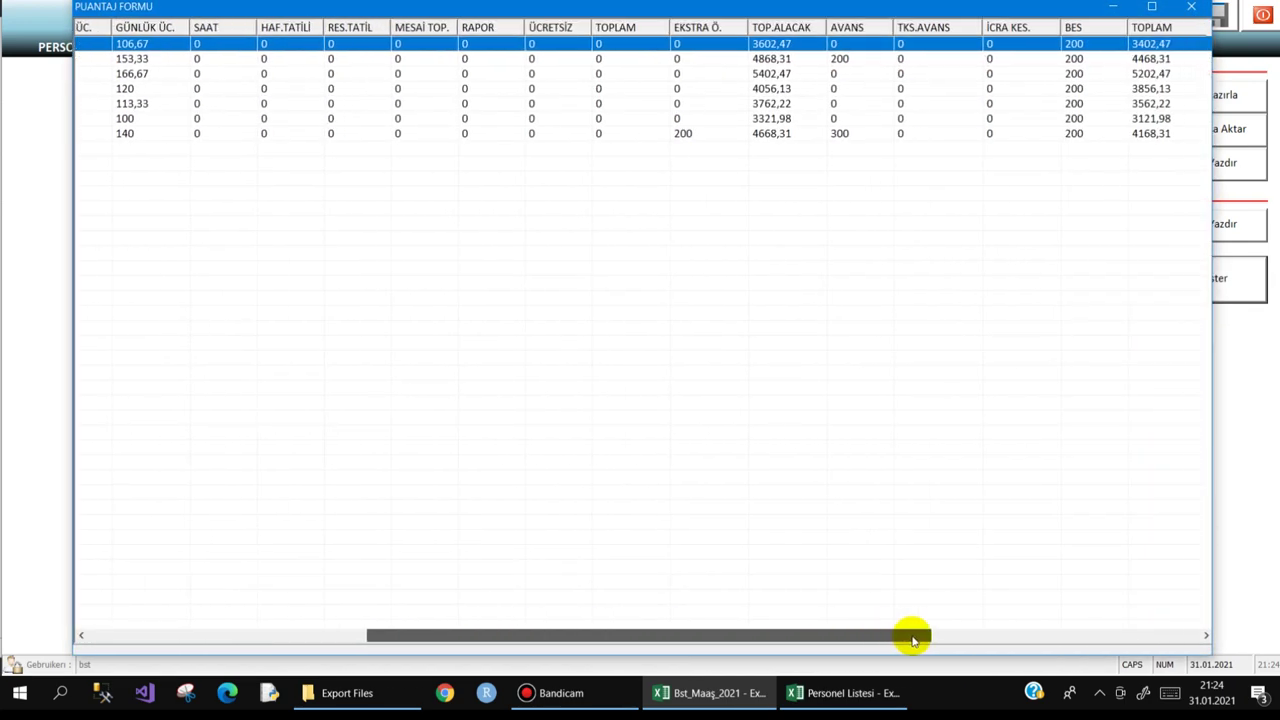
click(826, 134)
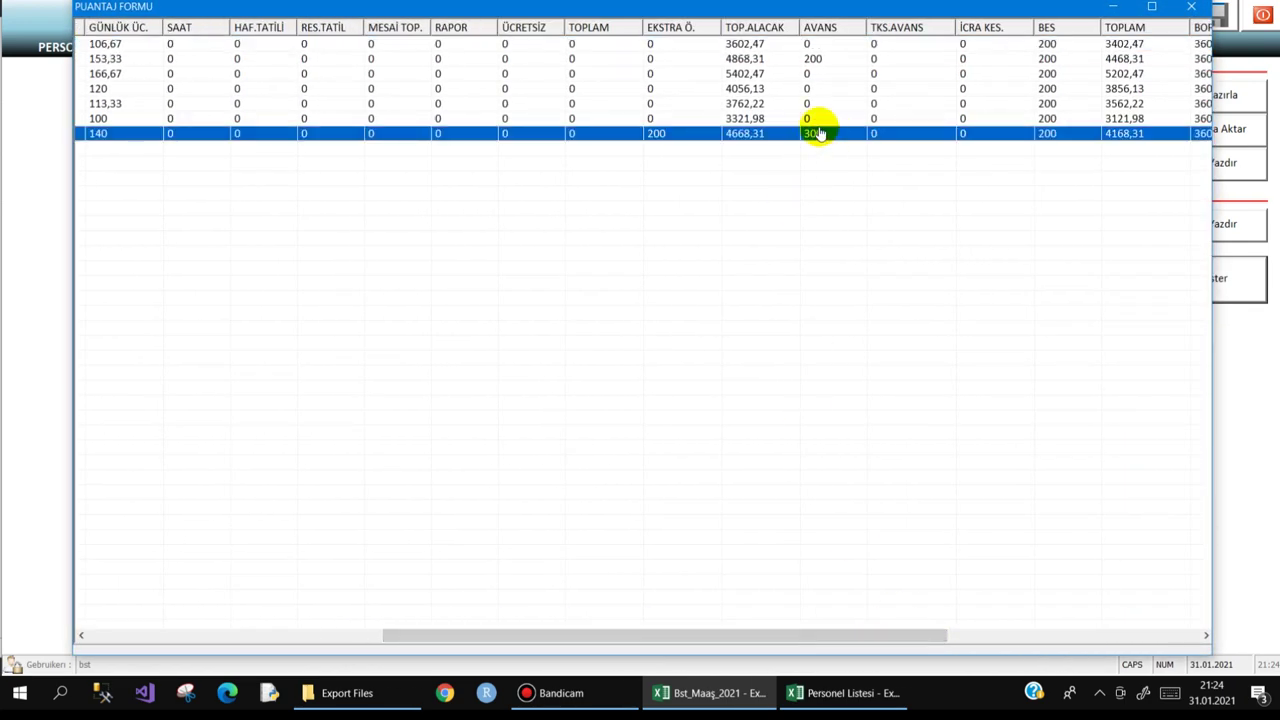
click(655, 134)
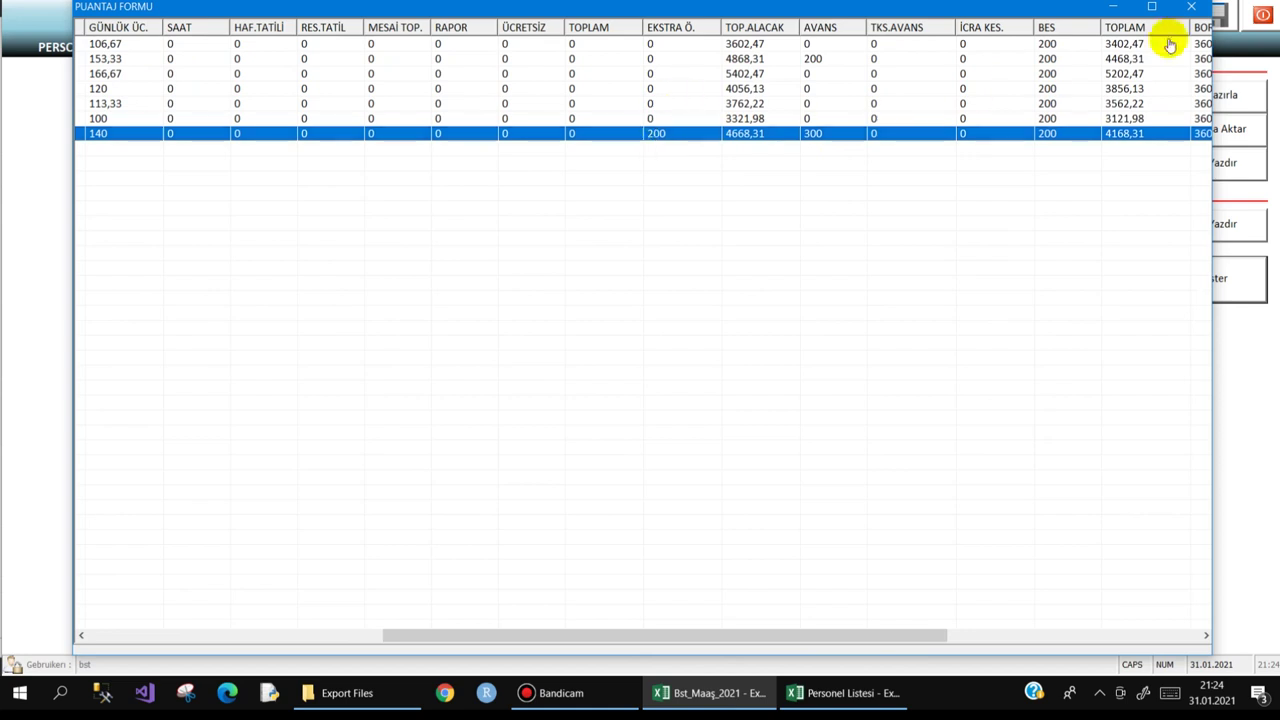
click(1188, 8)
- Prepare the ŞUBAT (February 2021) timesheet and look over its grid
click(1151, 117)
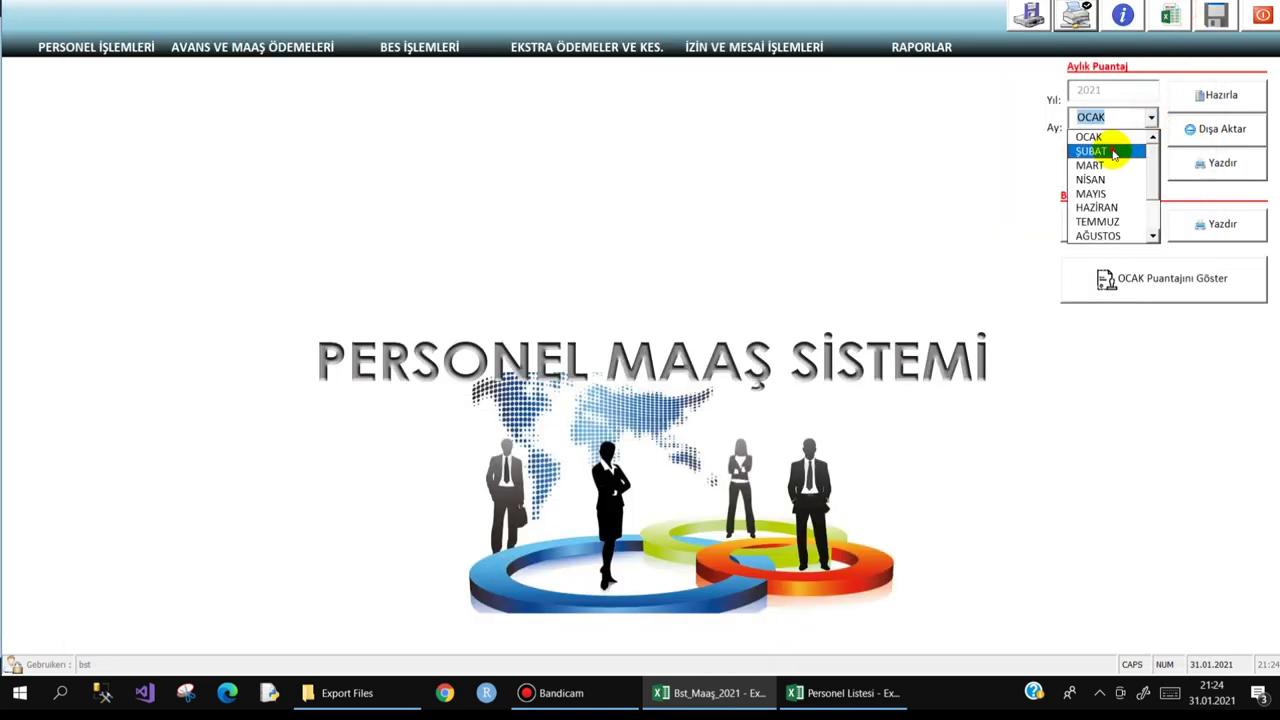
click(1131, 146)
click(1217, 97)
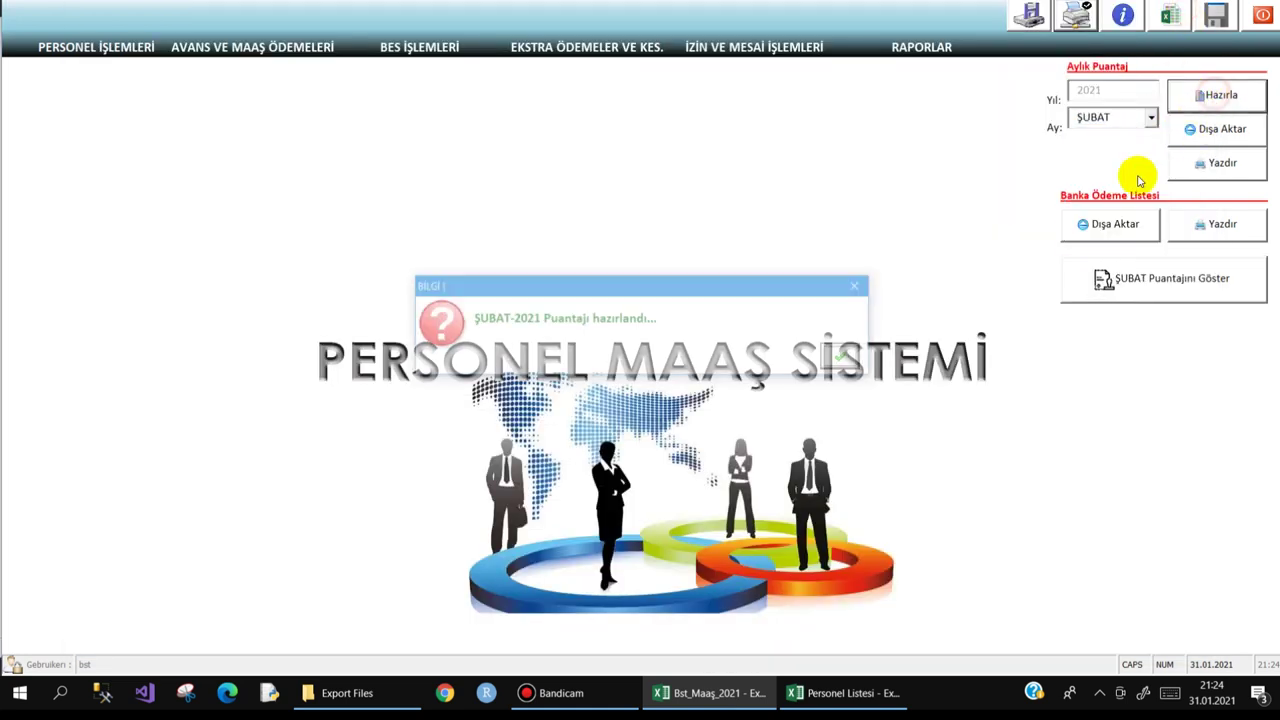
click(855, 350)
click(1168, 285)
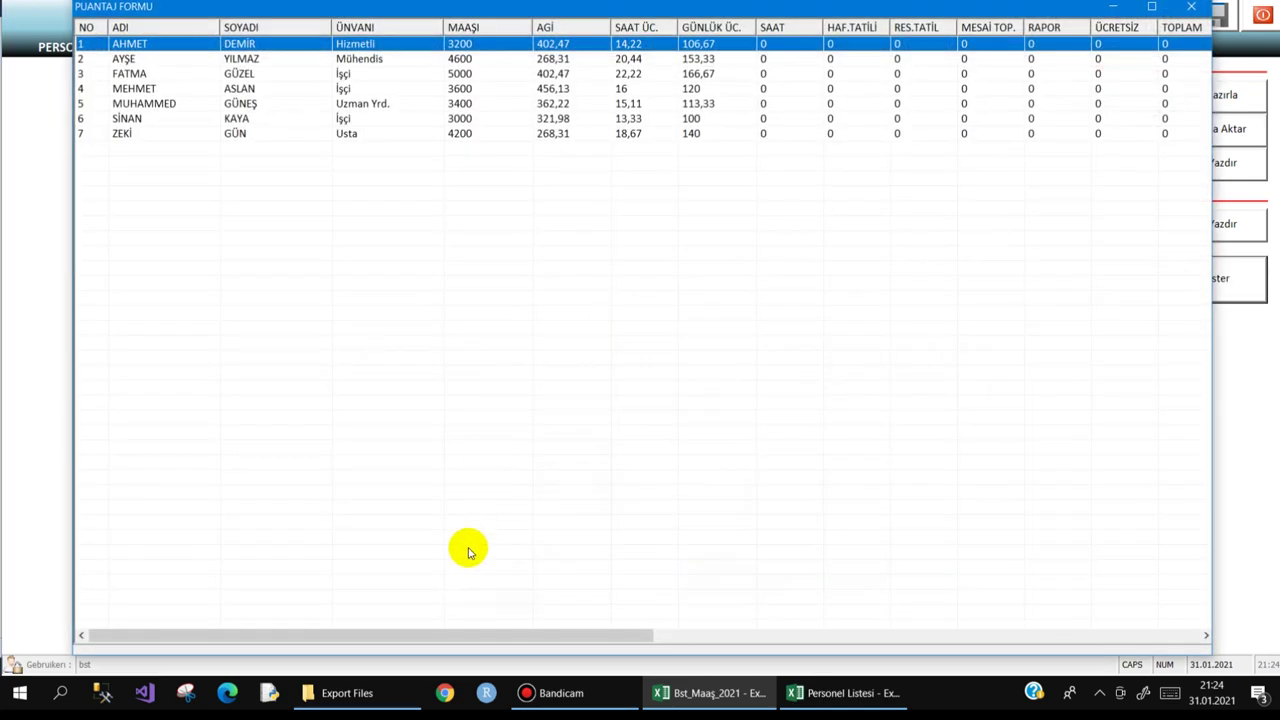
mouse_move(580, 631)
mouse_down()
mouse_move(893, 641)
mouse_move(634, 637)
mouse_up()
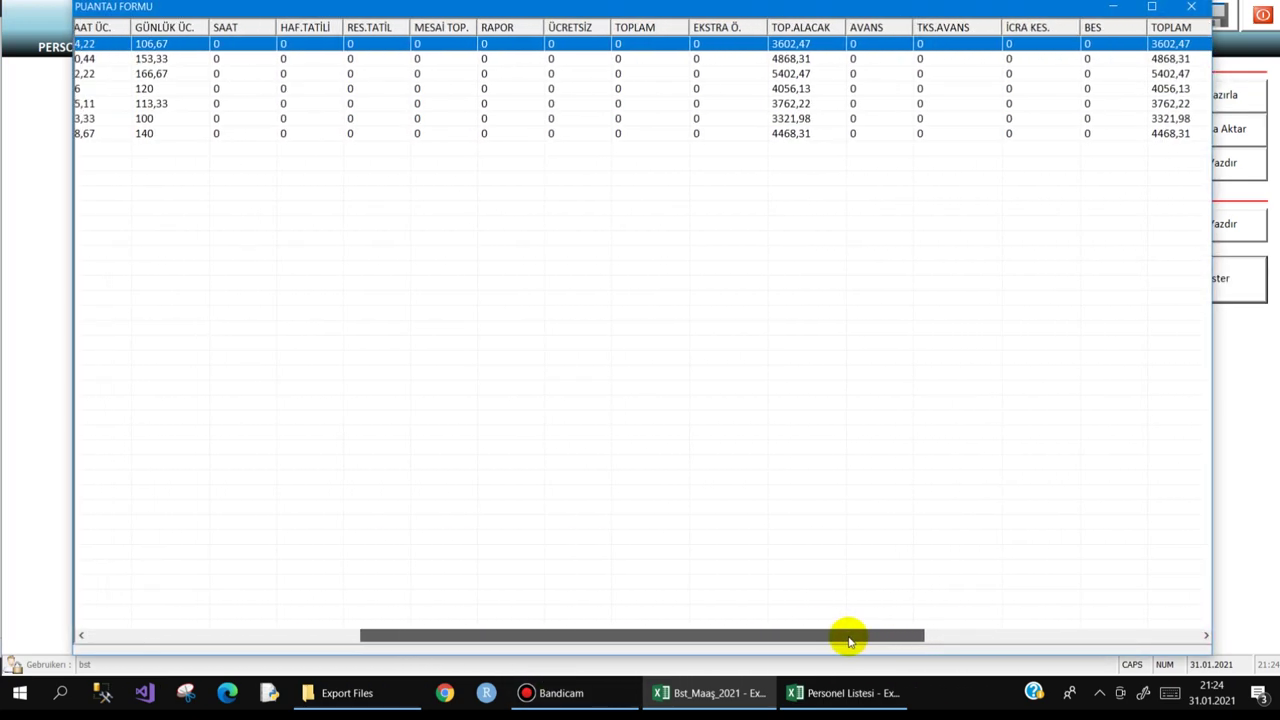
click(1188, 10)
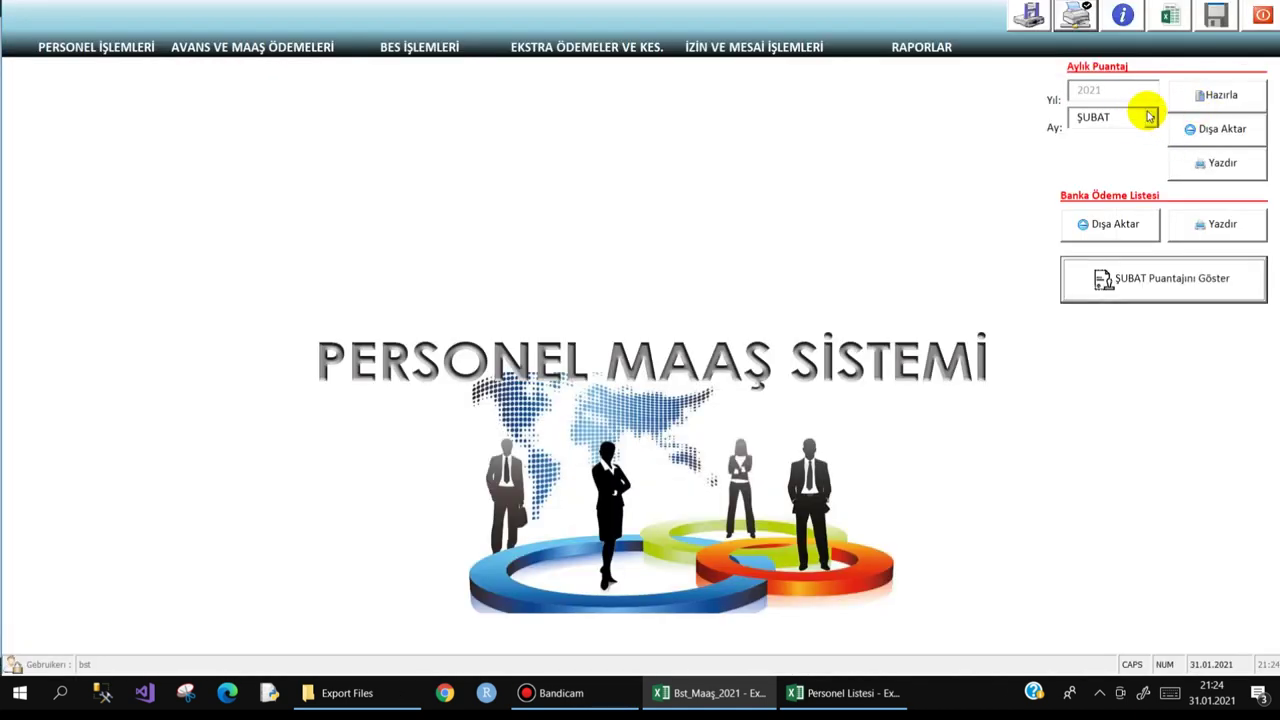
- Switch the month back to OCAK and prepare the January 2021 timesheet
click(1150, 117)
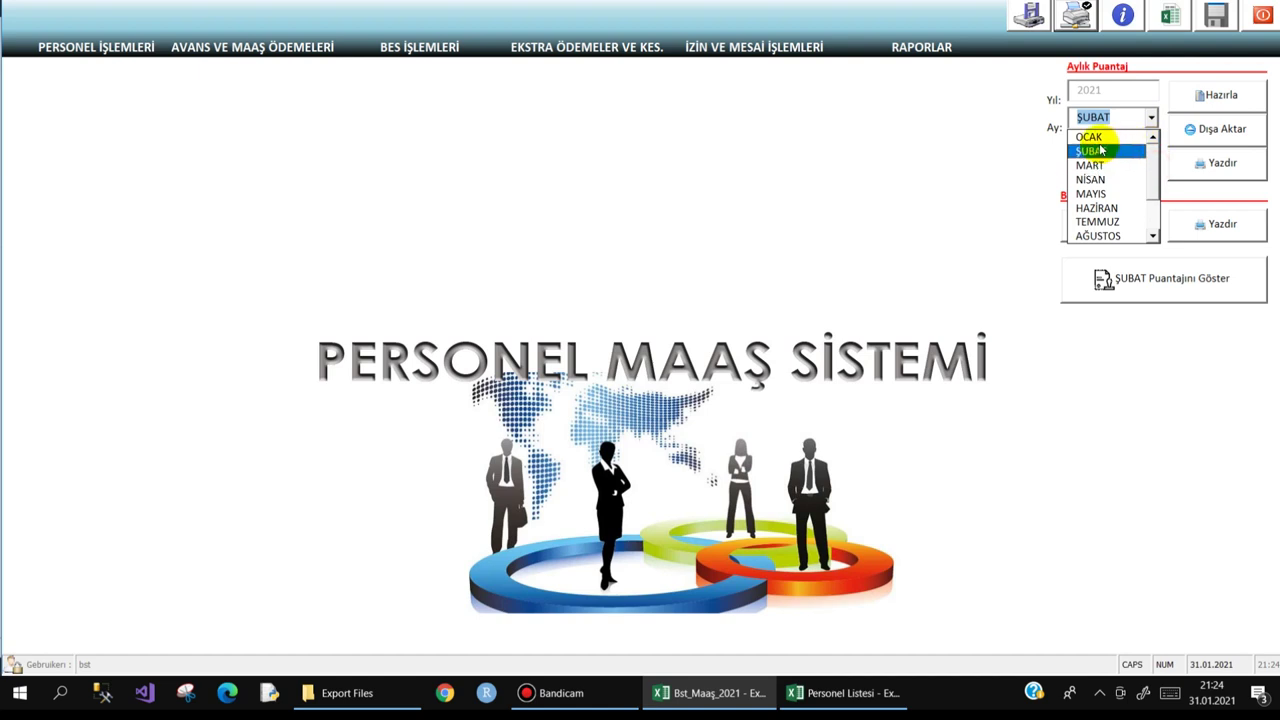
click(1100, 150)
click(1150, 117)
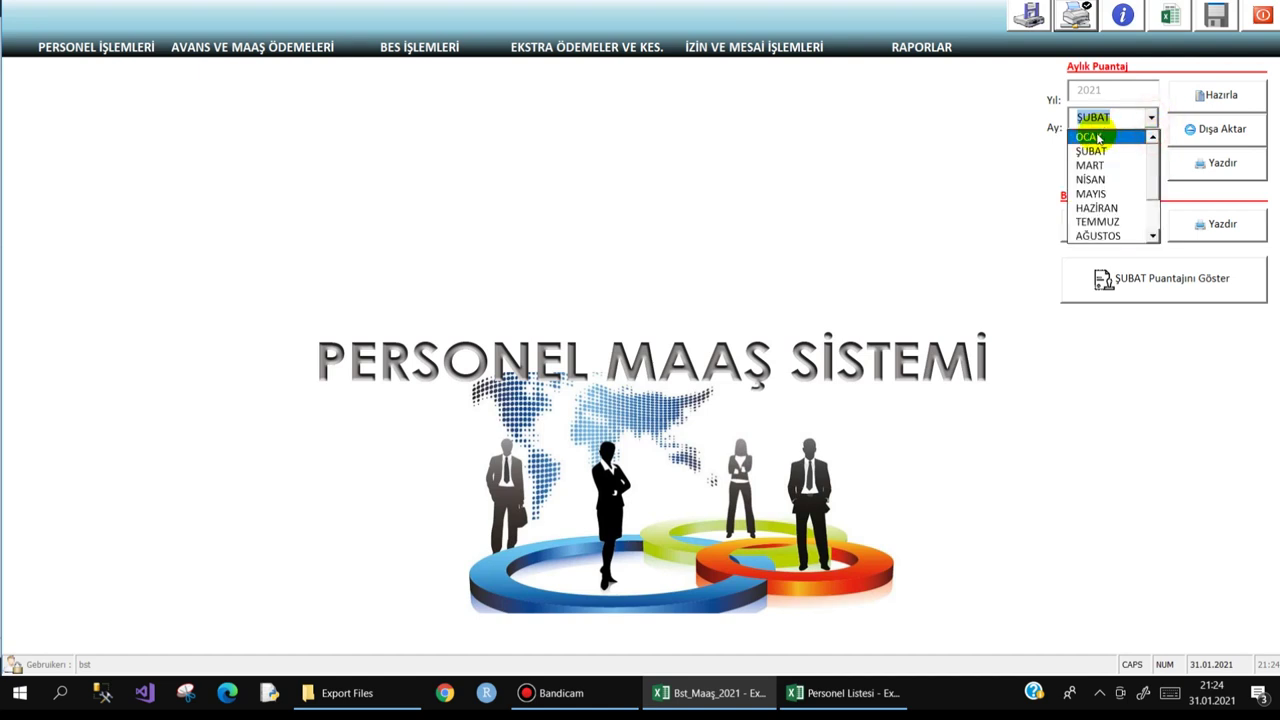
click(1098, 138)
click(1215, 95)
click(836, 349)
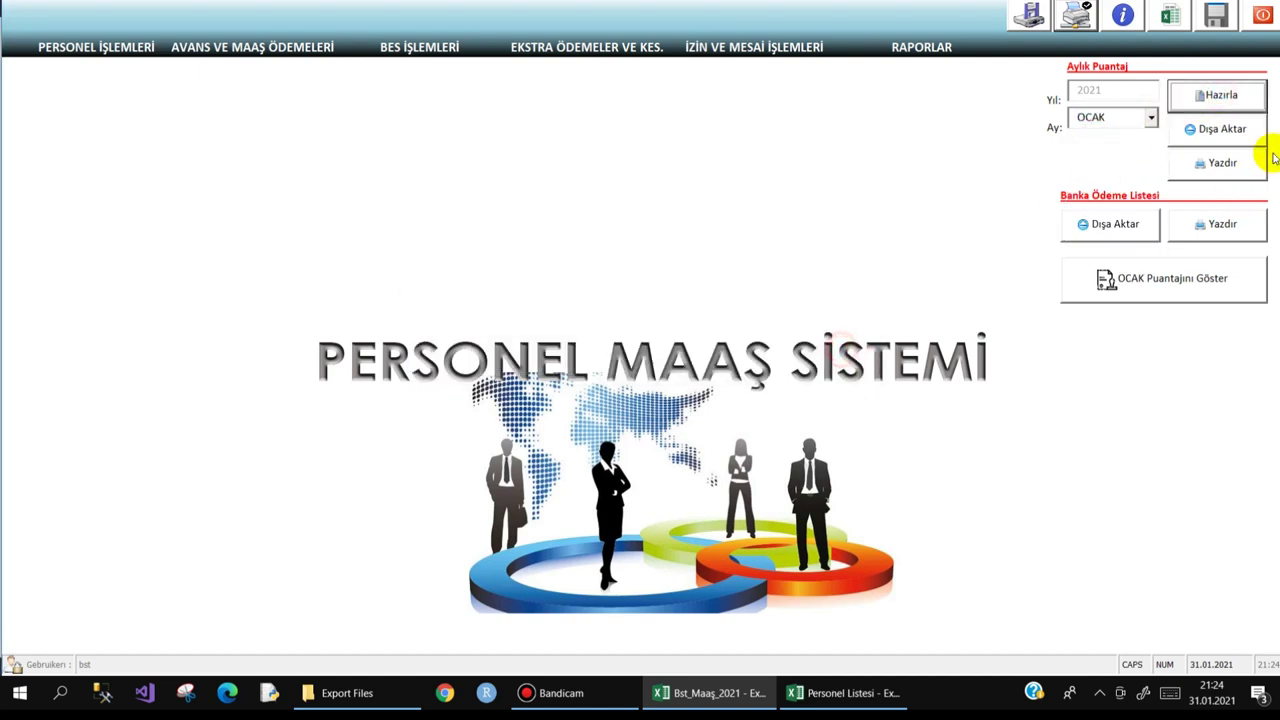
- Export the January timesheet and open OCAK-2021-Puantajı from the export files after entering the password
click(1215, 129)
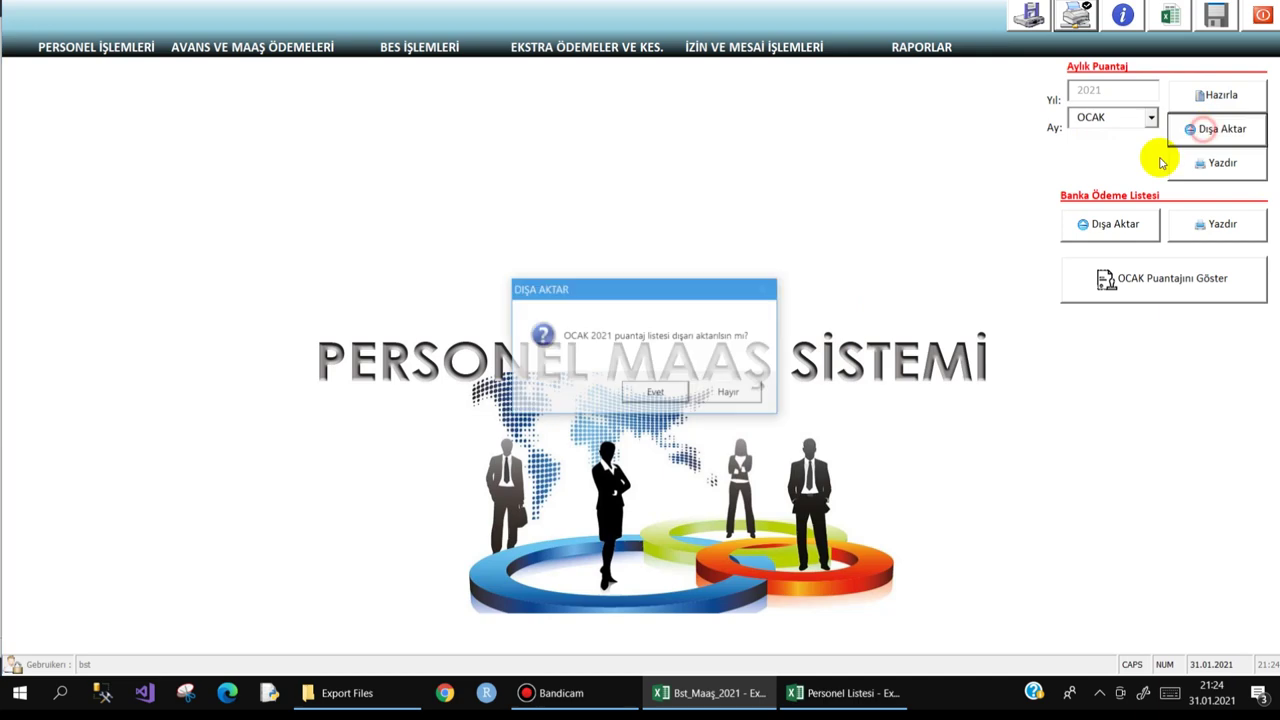
click(648, 395)
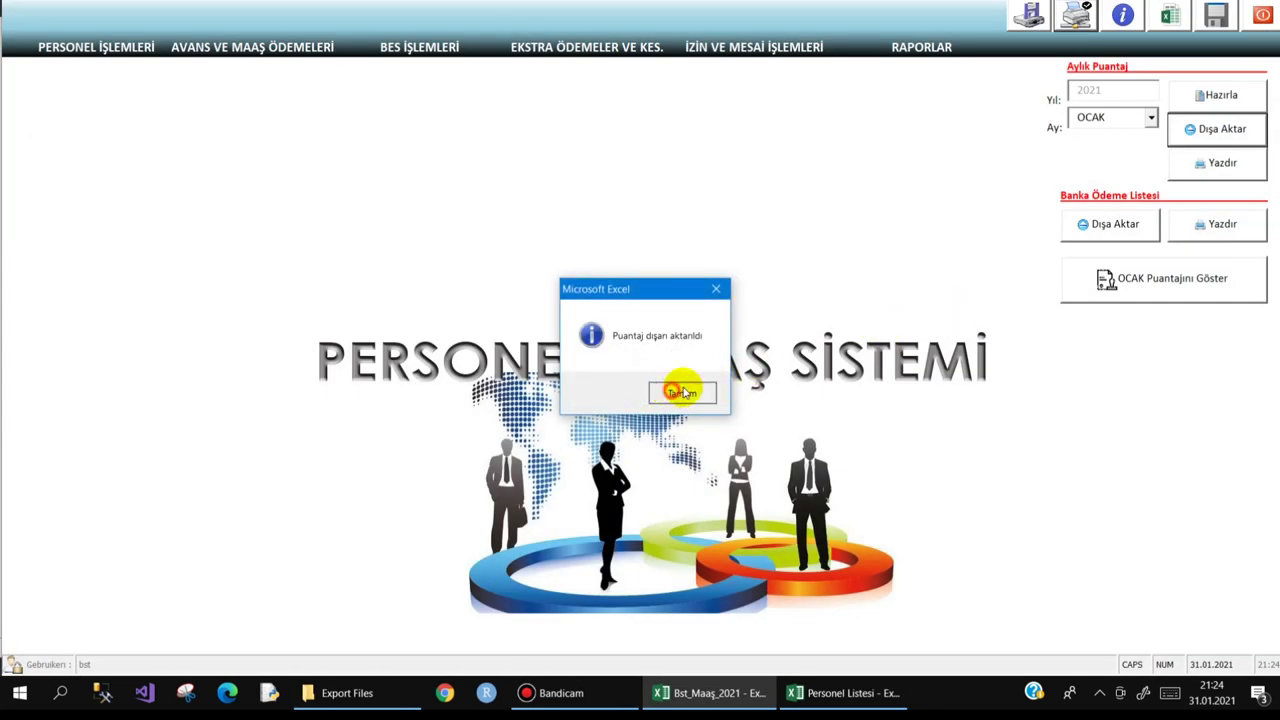
click(683, 392)
click(1170, 15)
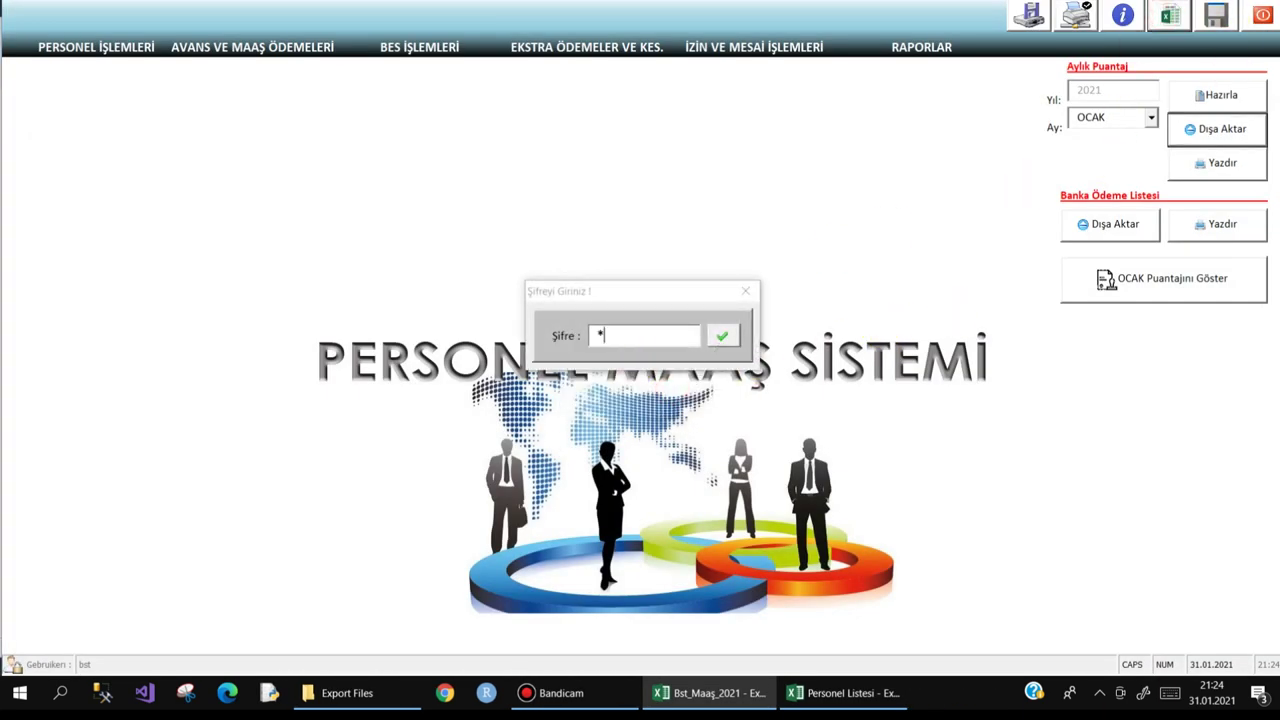
click(722, 336)
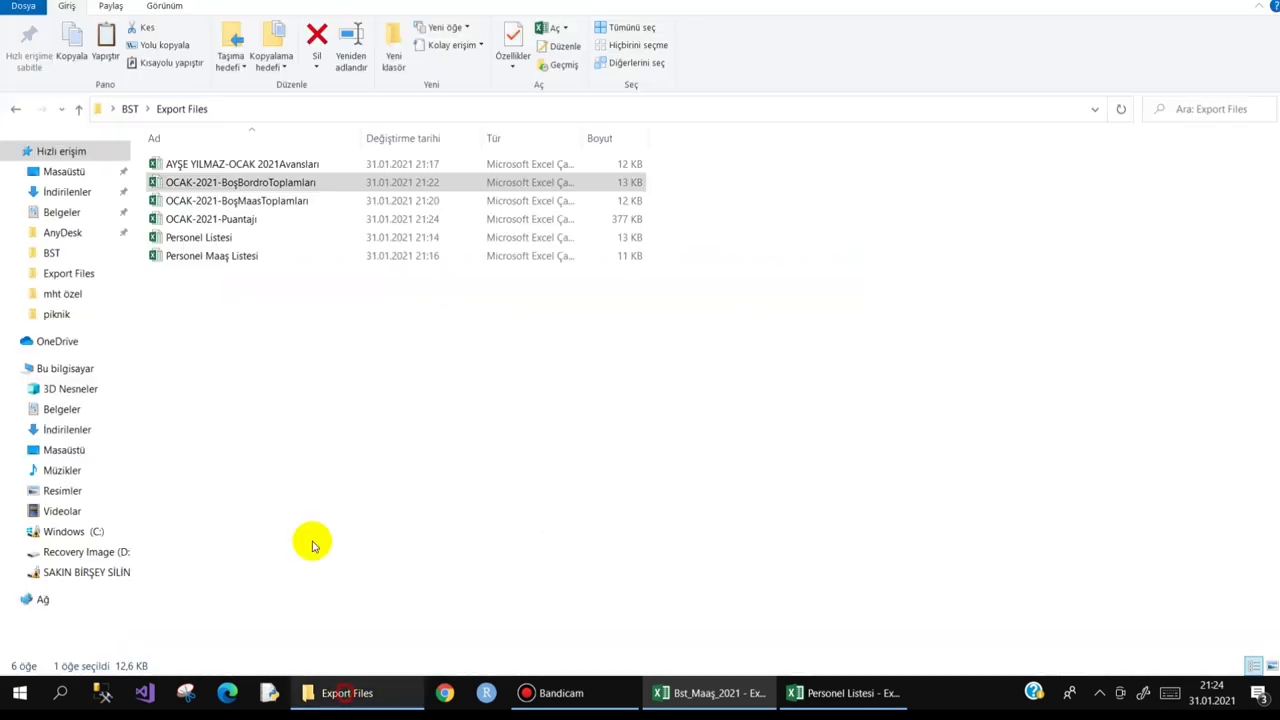
click(199, 223)
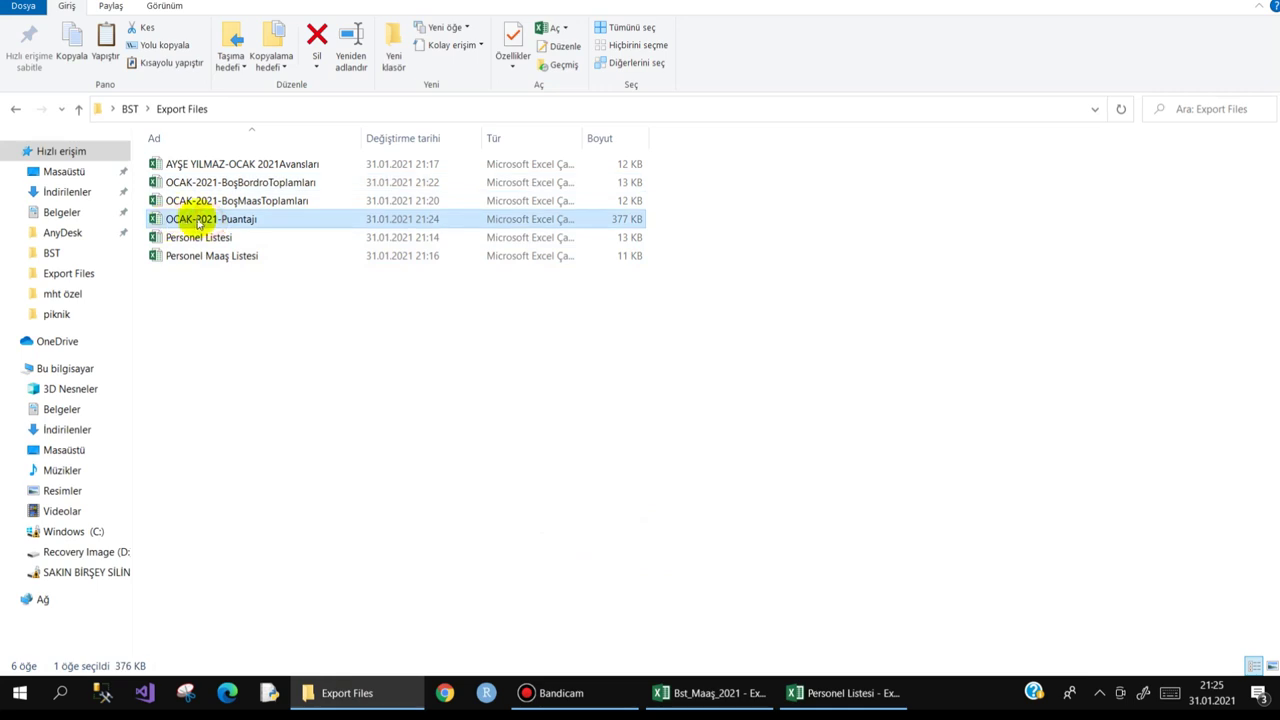
double_click(210, 222)
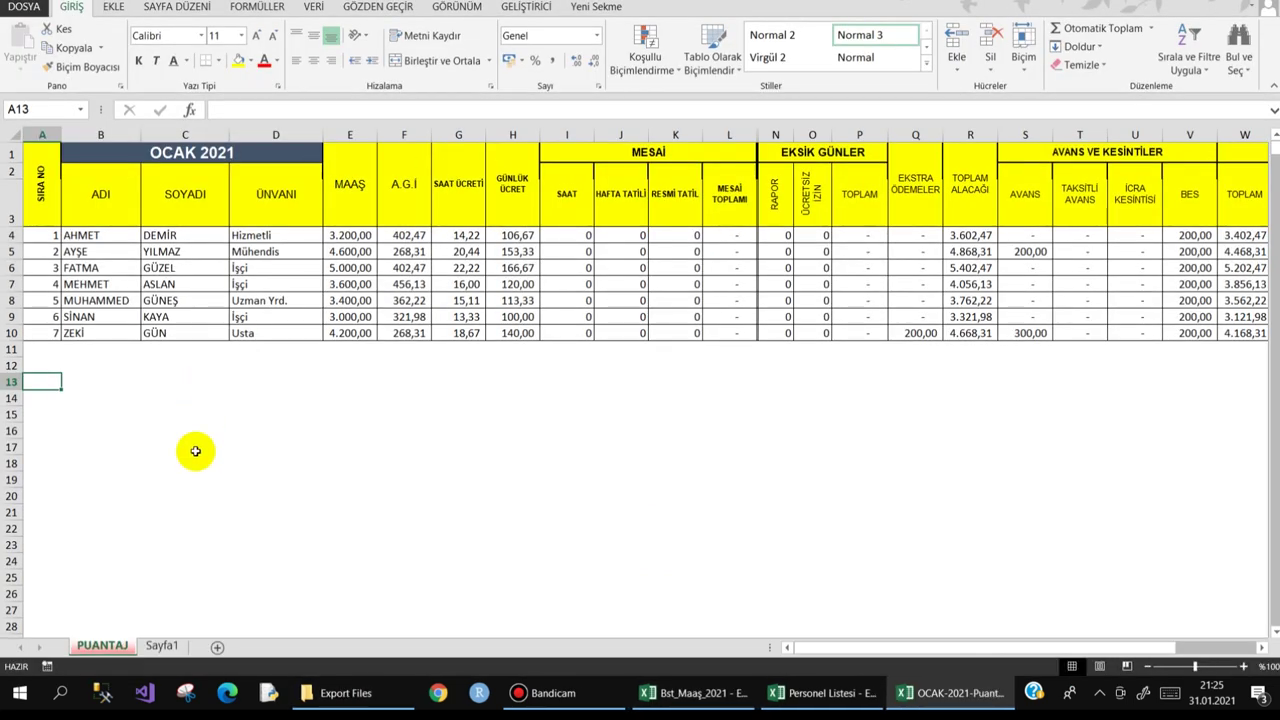
- Inspect the OCAK 2021 title, scroll across, and check the overtime, holiday and total cells I4–L4
click(175, 160)
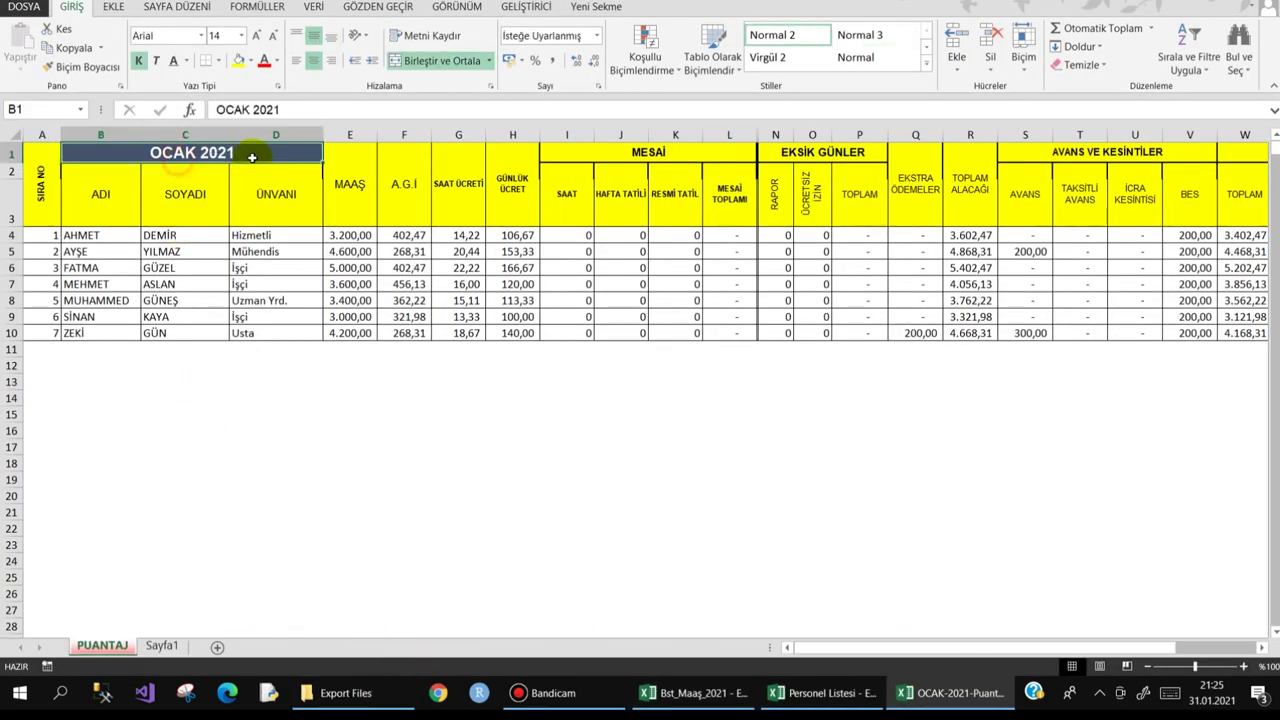
click(168, 428)
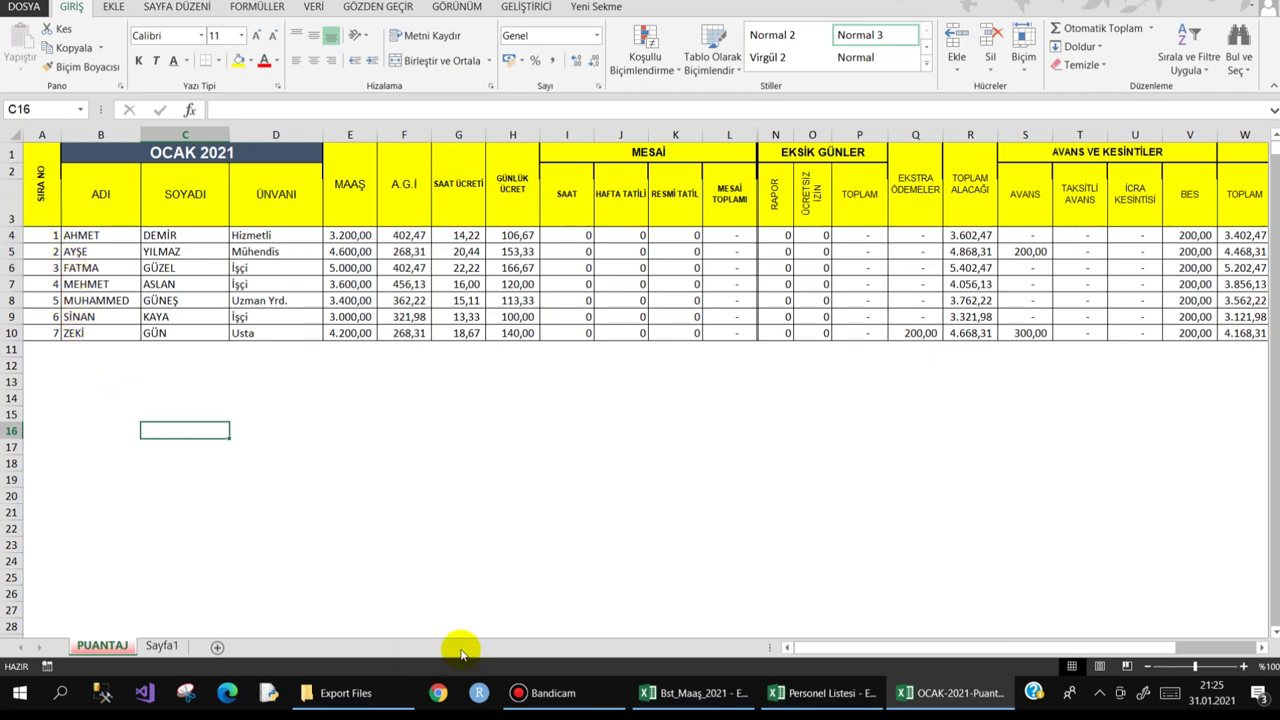
drag(986, 648, 1149, 654)
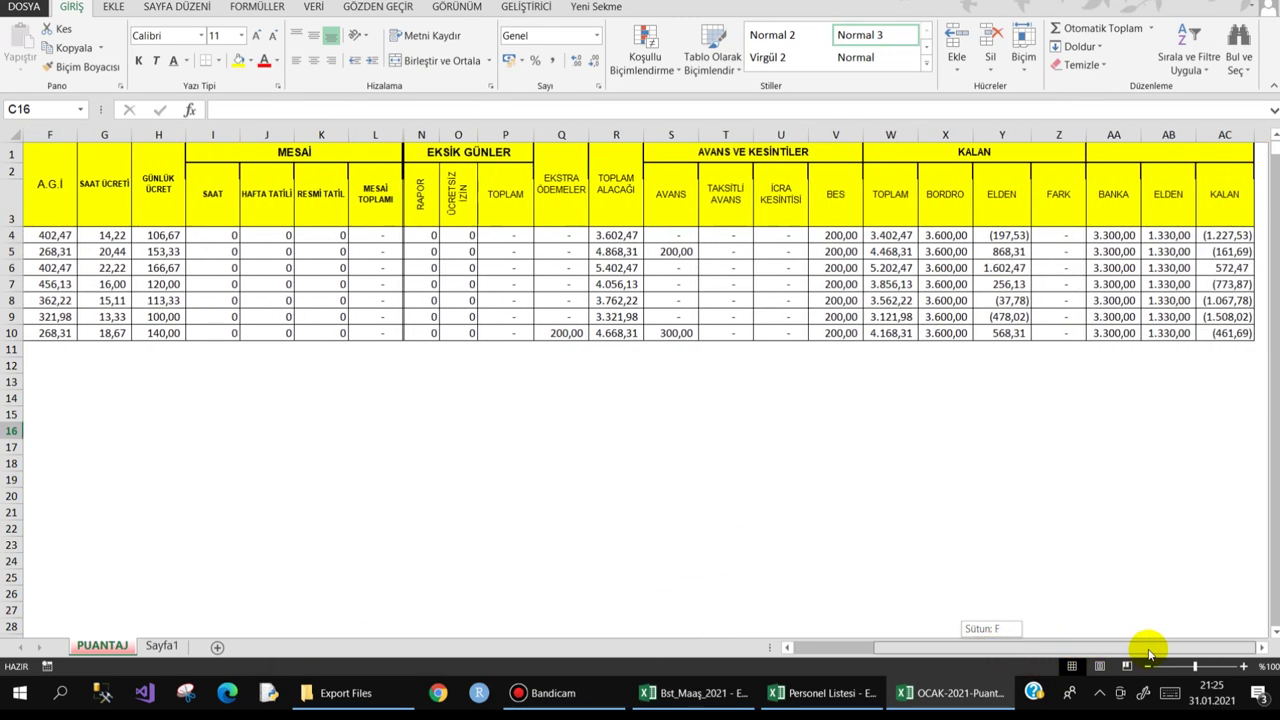
drag(1066, 657, 1057, 651)
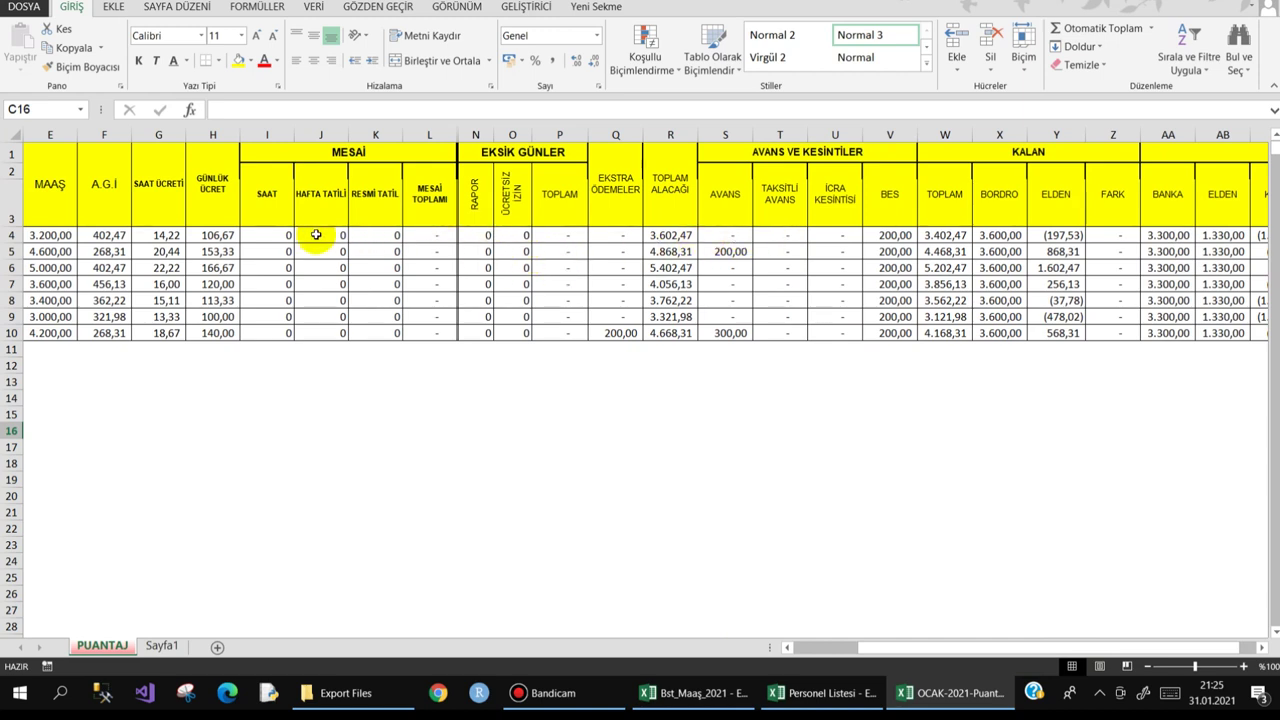
click(276, 236)
click(320, 235)
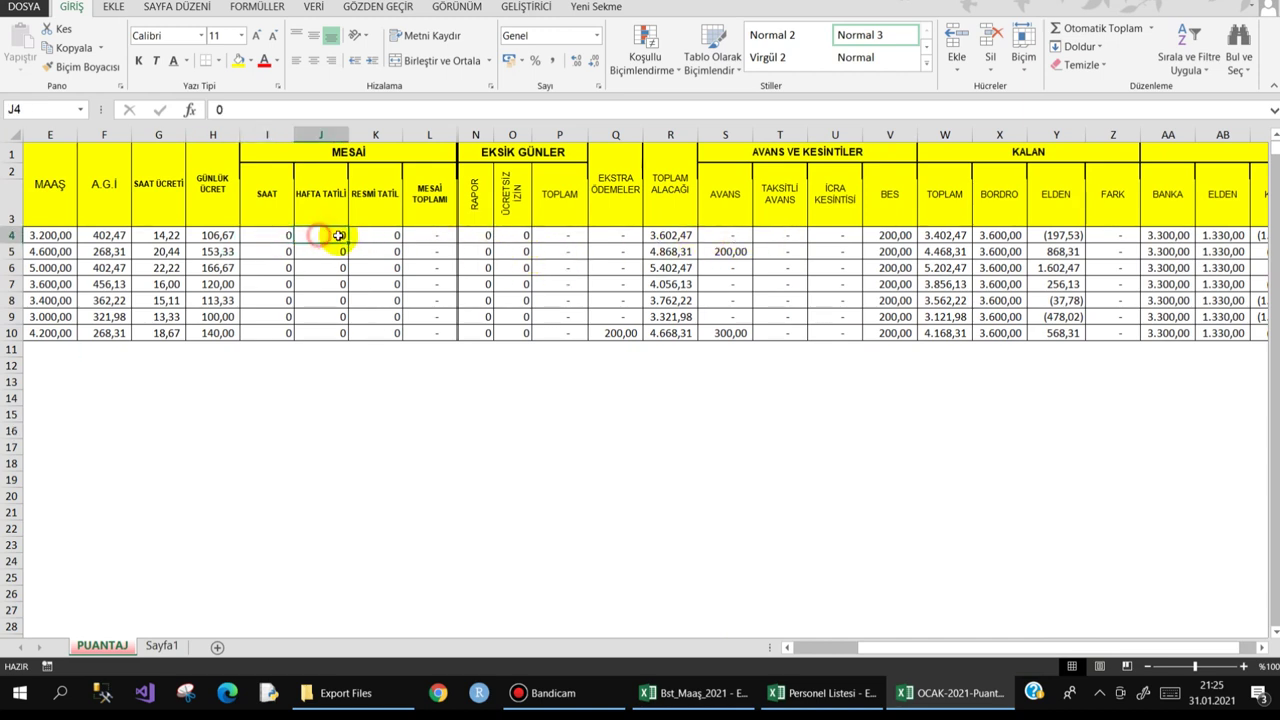
click(376, 235)
click(430, 235)
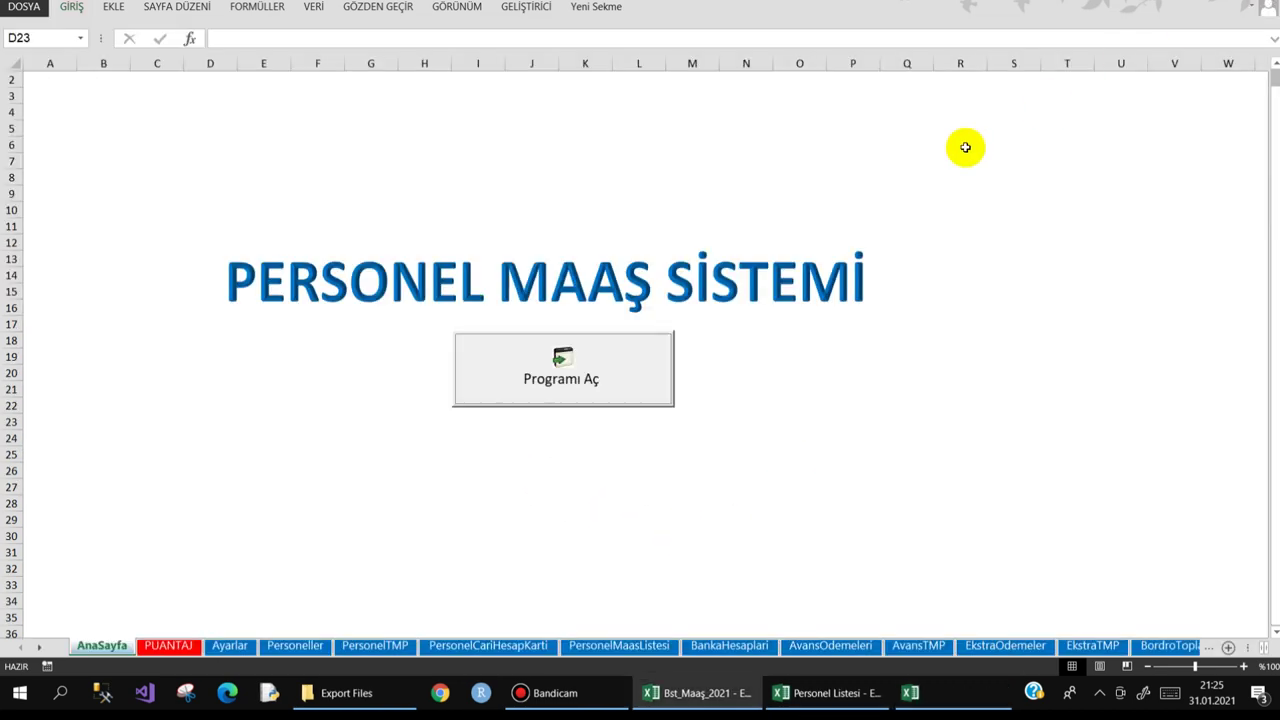
- Launch the payroll program and open monthly leave and overtime entry in manual mode
click(563, 346)
mouse_move(586, 47)
mouse_move(706, 47)
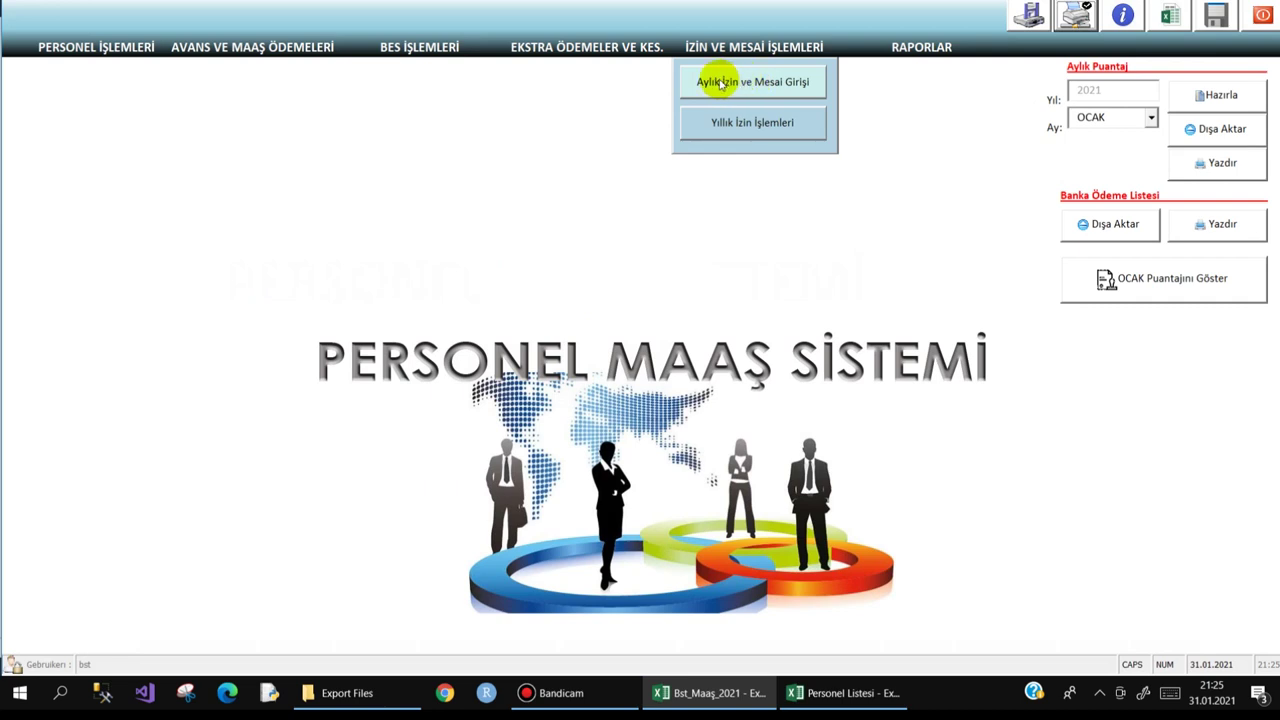
click(720, 85)
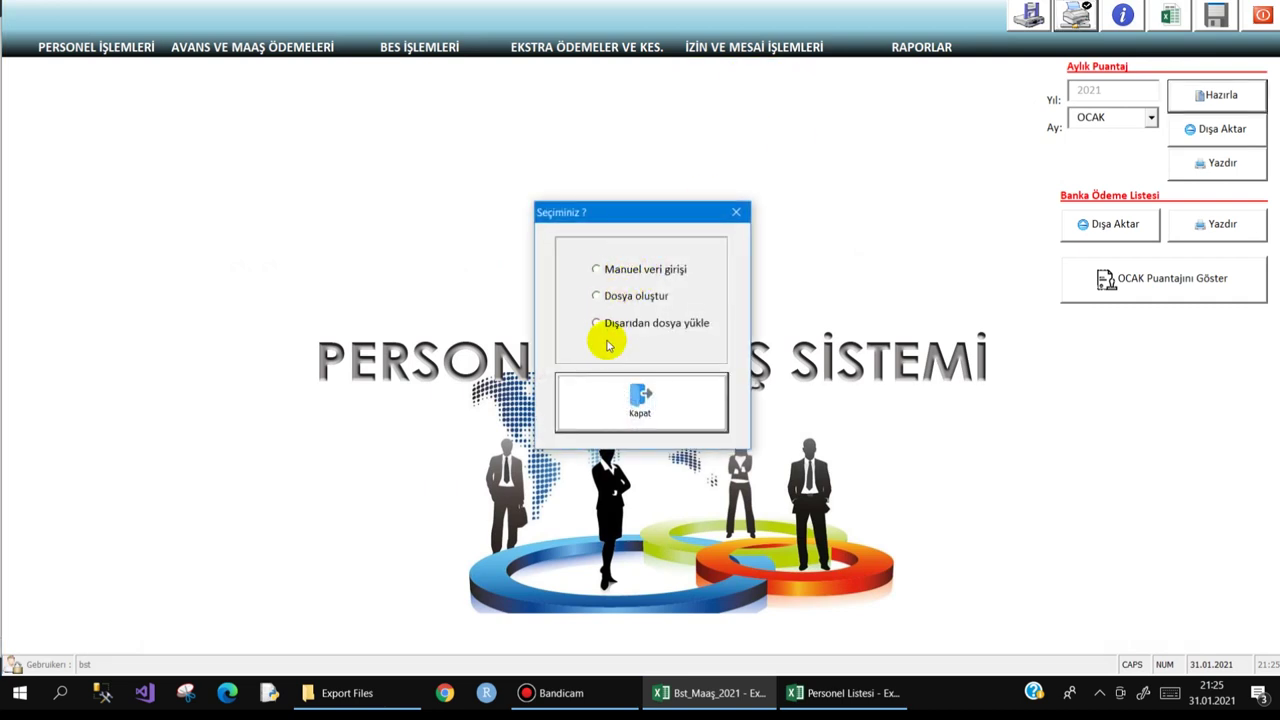
click(599, 268)
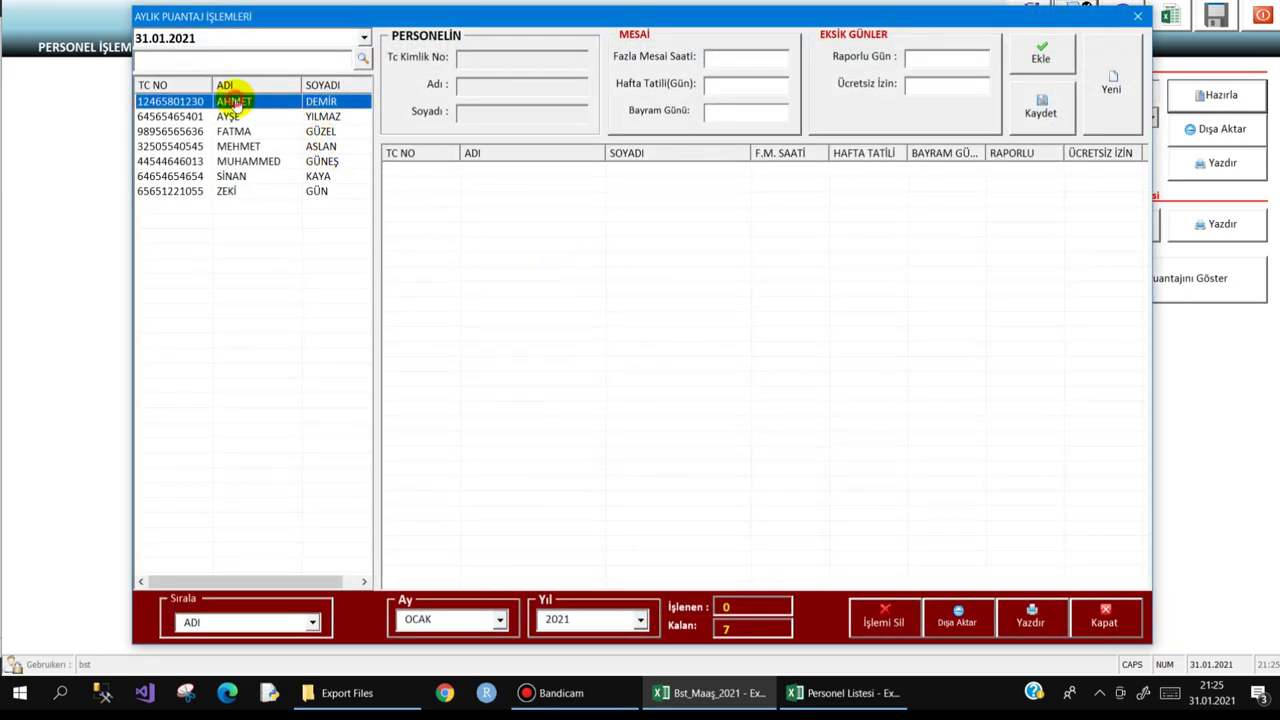
- Add January overtime, holiday and leave records for the first five employees
click(236, 103)
text(2)
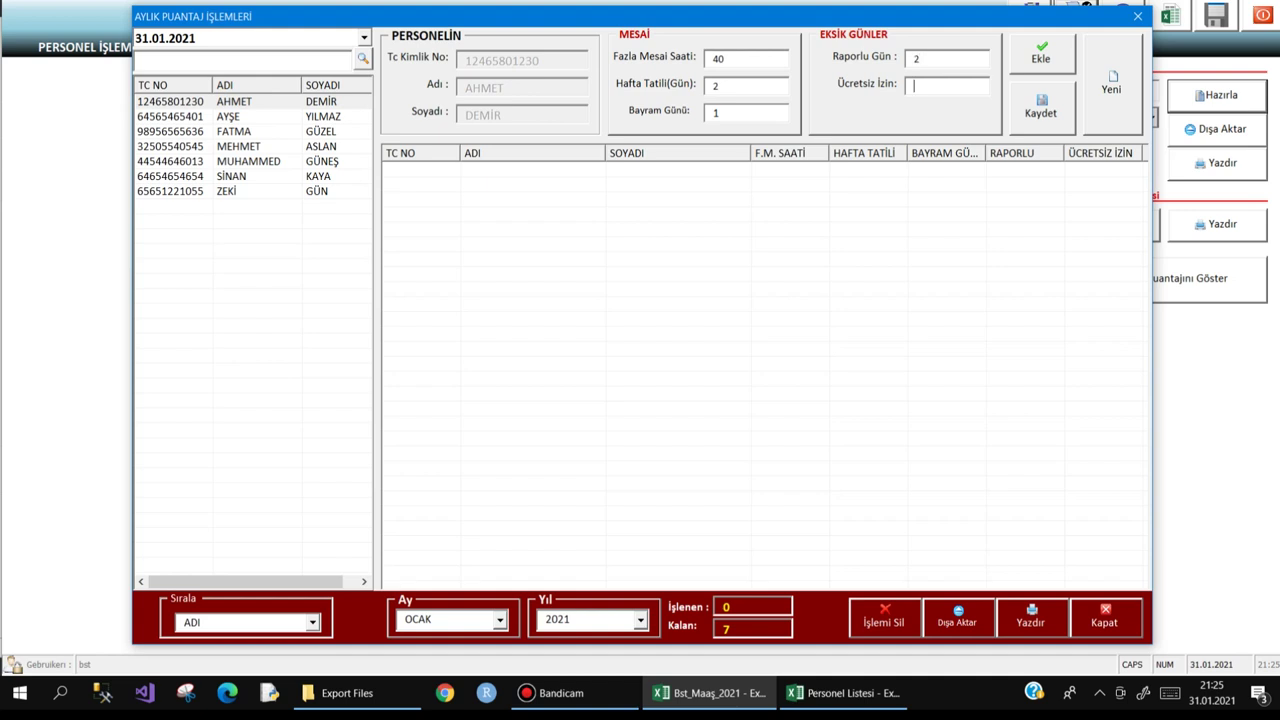
text(3)
key(Return)
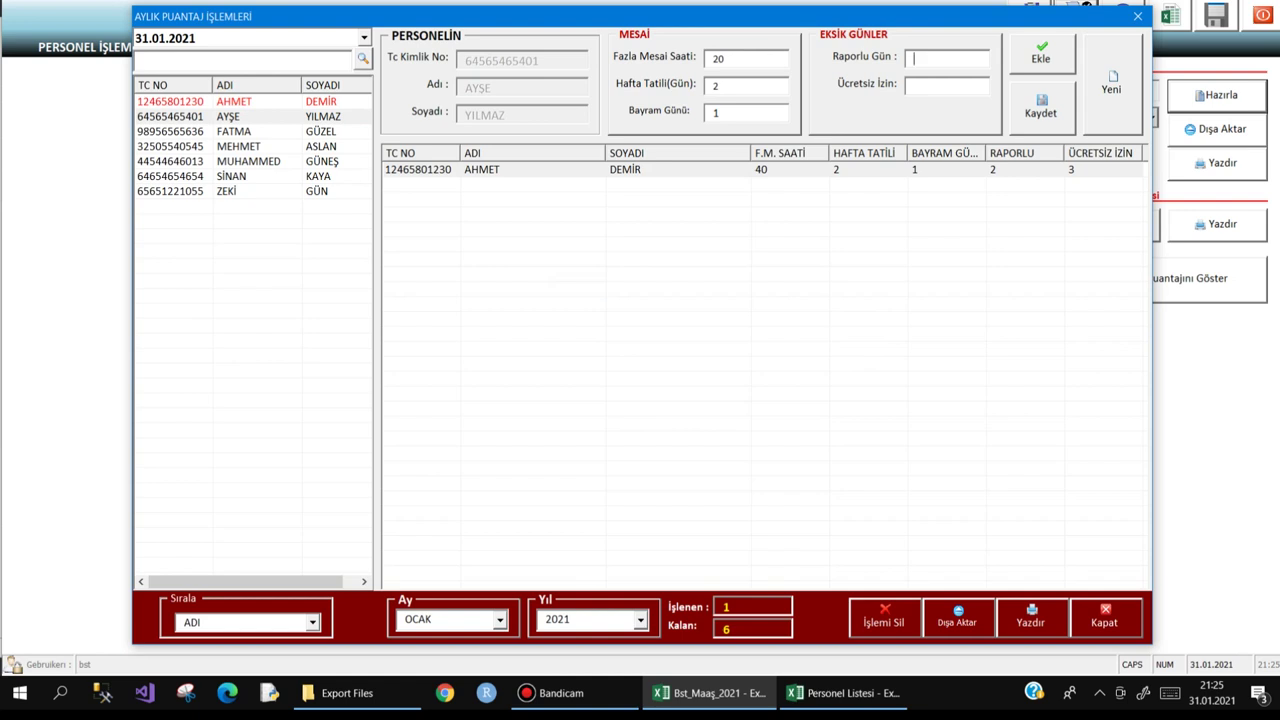
key(Return)
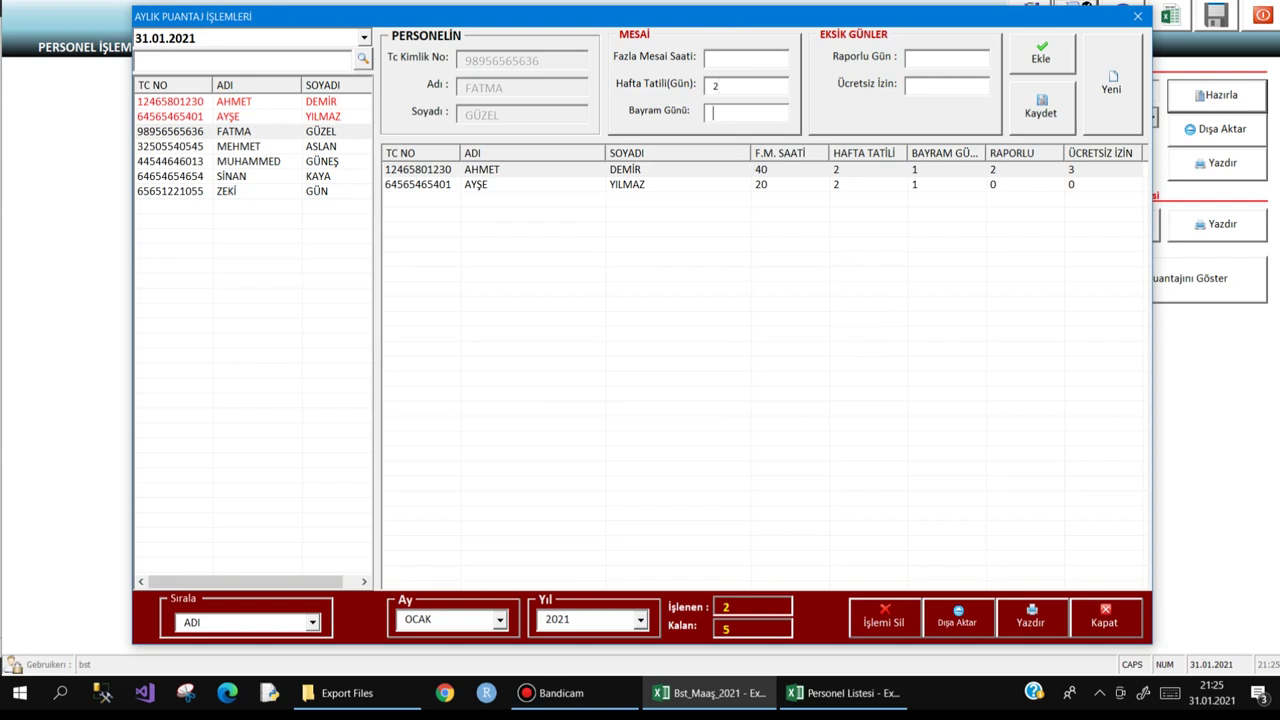
key(Return)
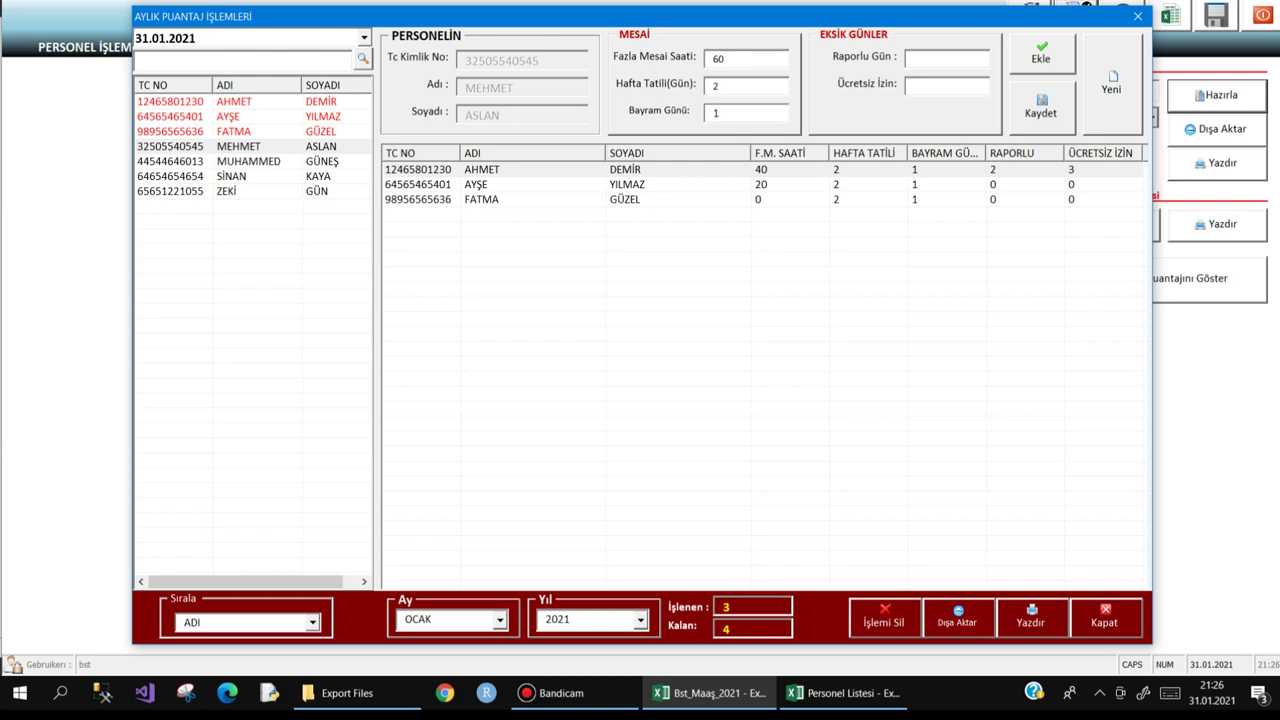
key(Tab)
text(1)
key(Return)
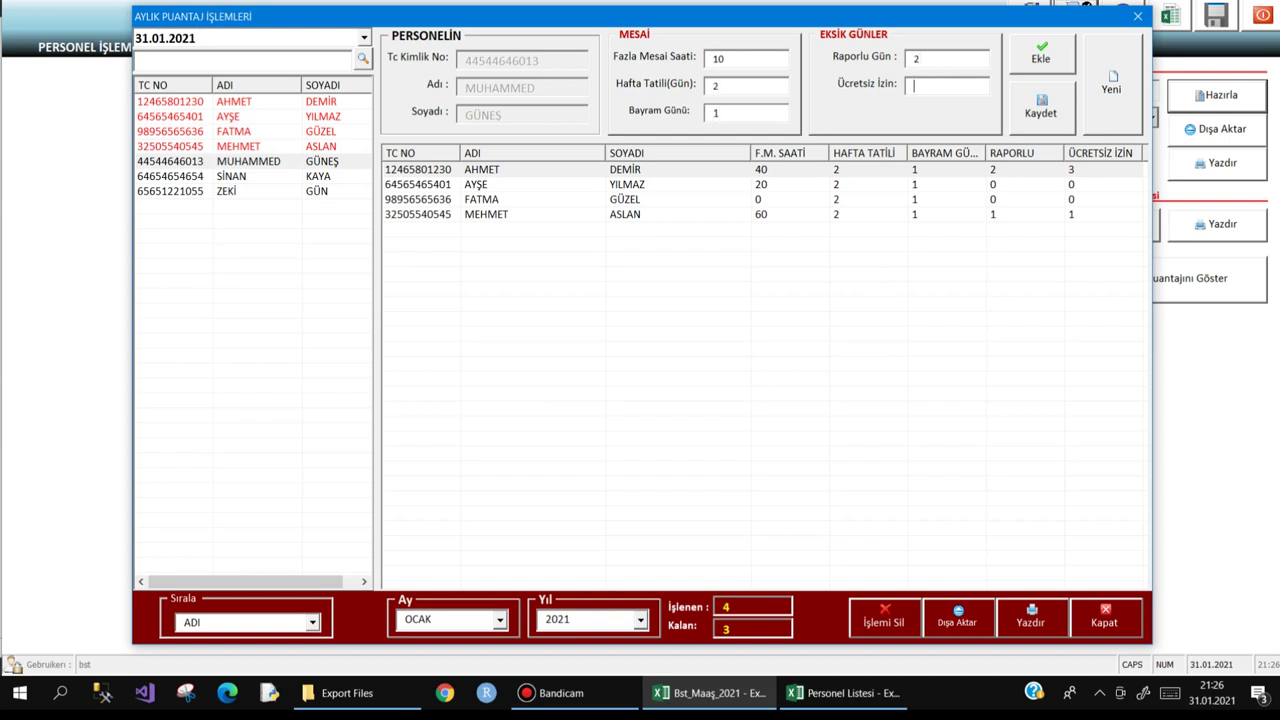
key(Return)
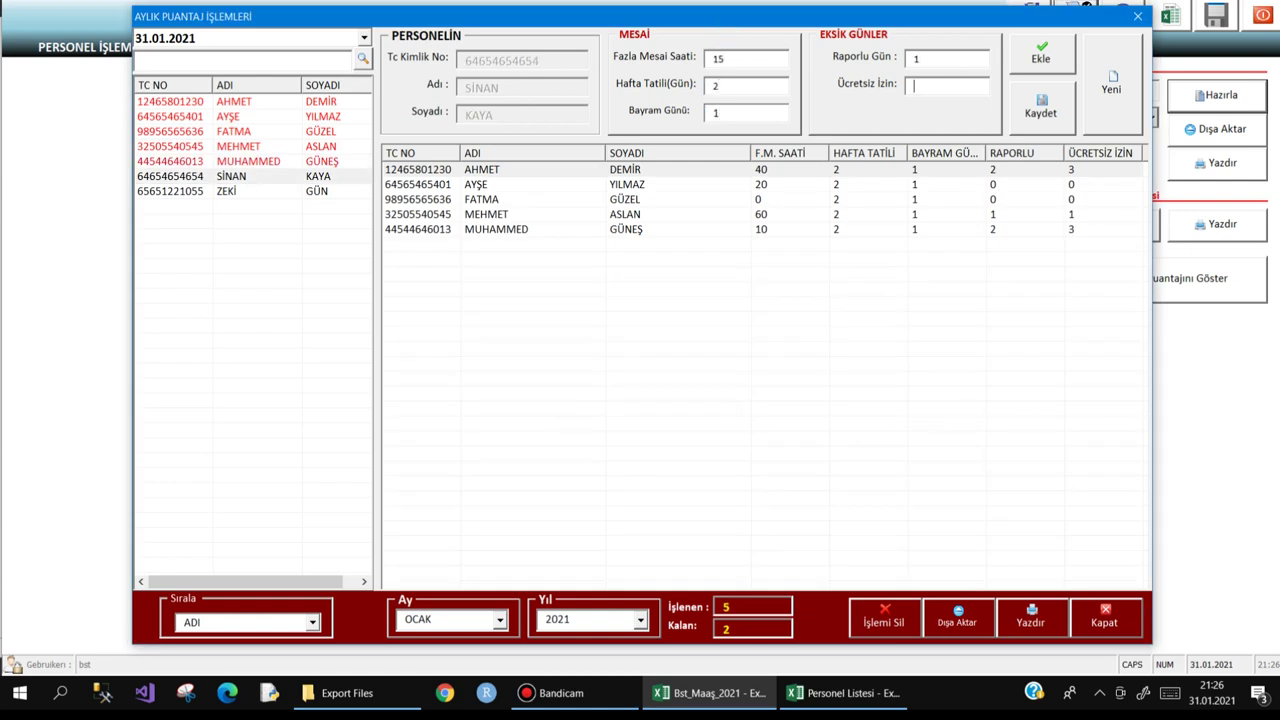
- Add the last two employees' records, correcting one holiday value to 1, and save all entries
text(1)
key(Return)
key(Return)
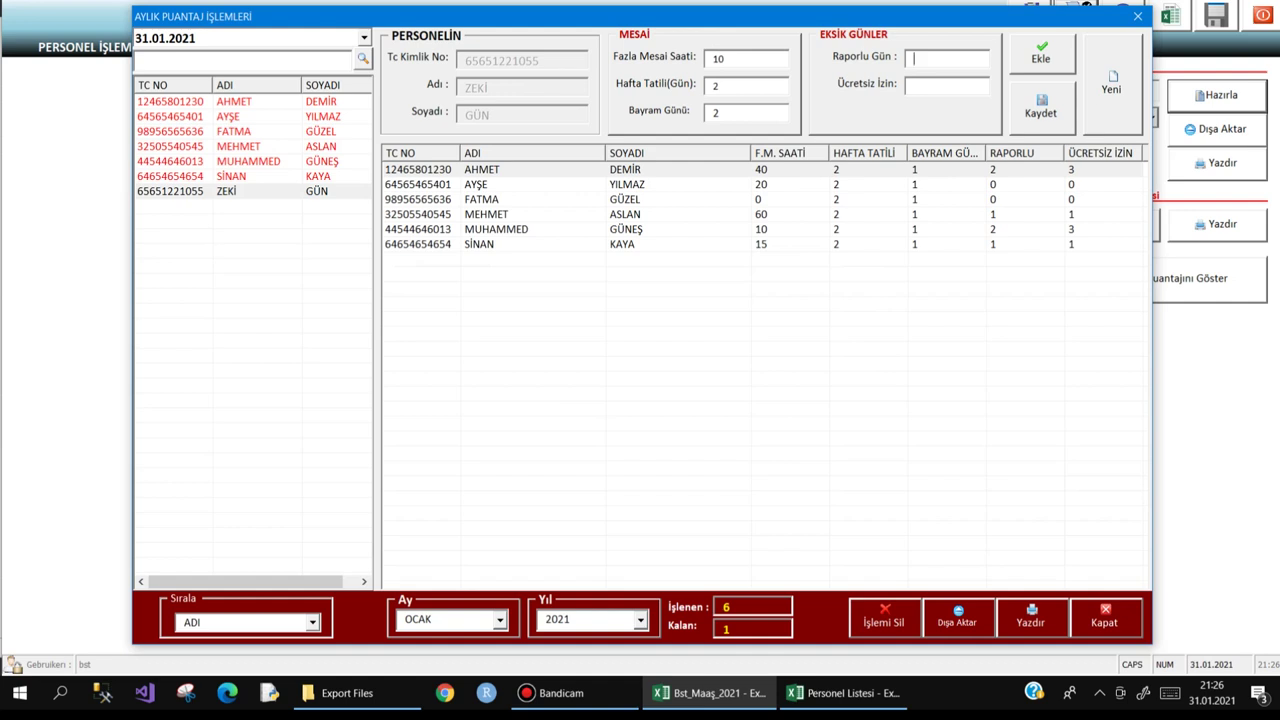
click(418, 169)
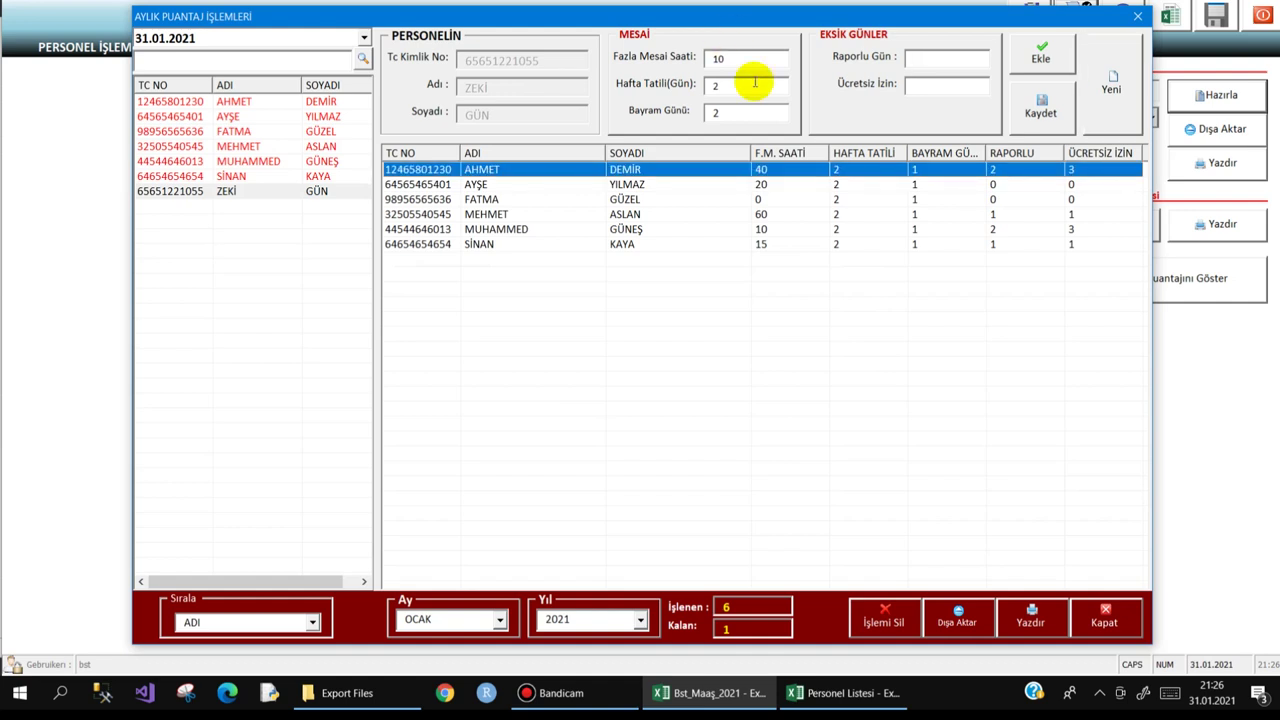
double_click(740, 112)
text(1)
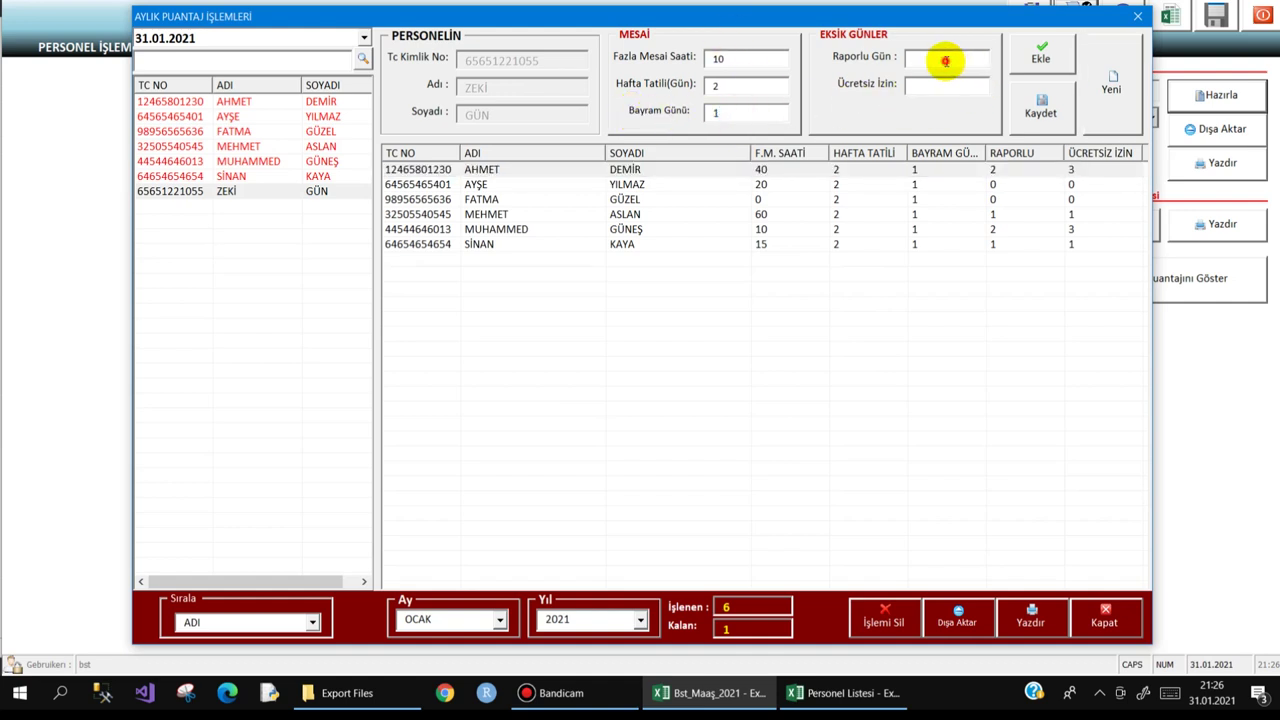
click(1038, 55)
click(612, 392)
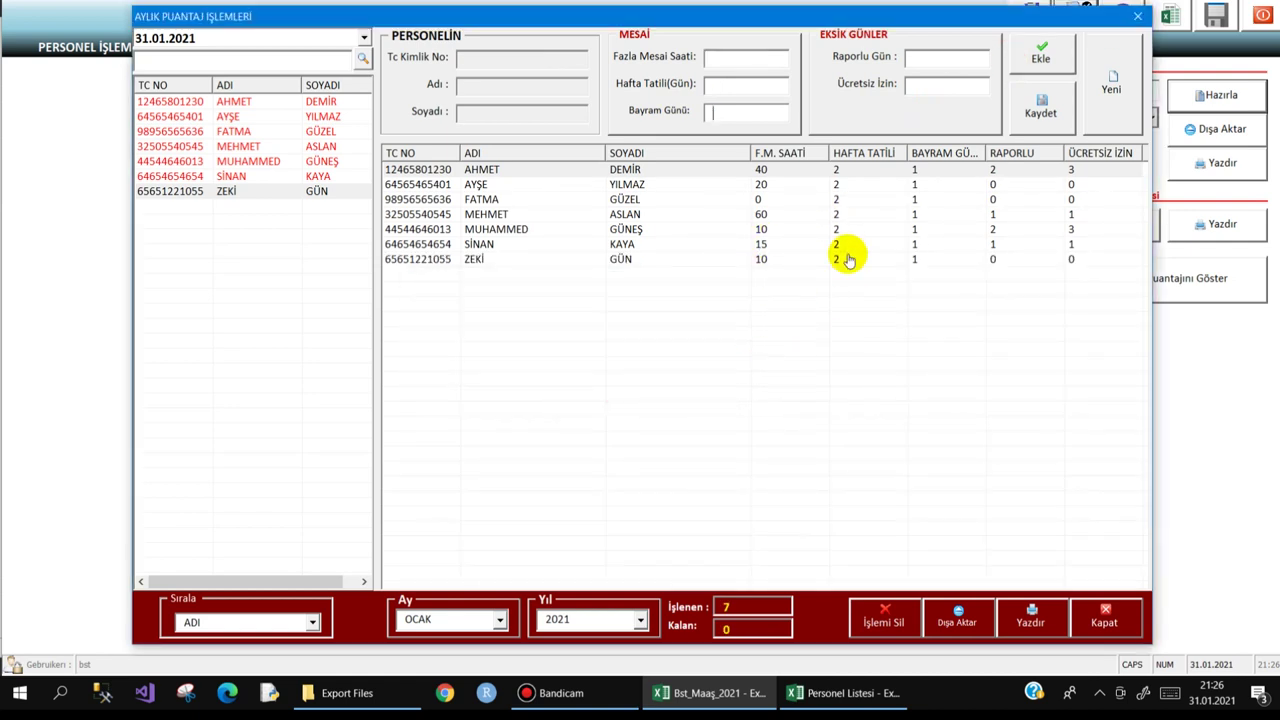
click(1040, 108)
- Confirm the save, prepare the OCAK 2021 timesheet, and scroll its grid through the KALAN column
click(645, 392)
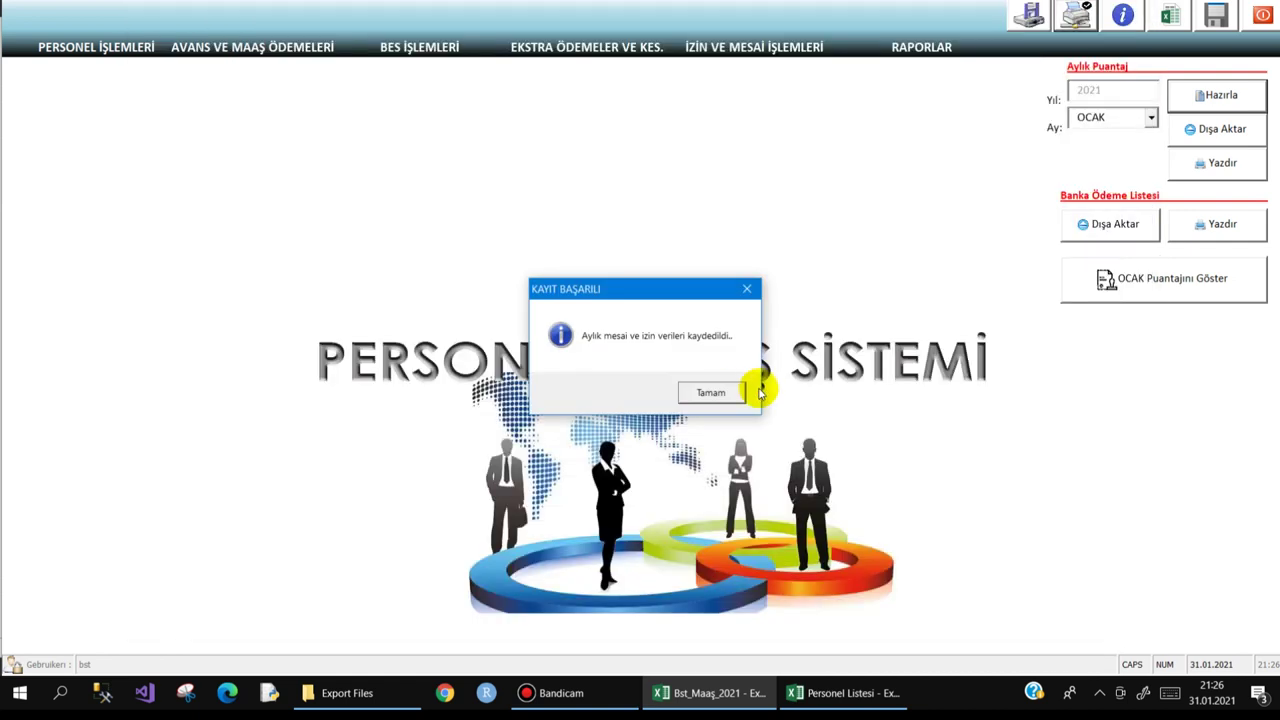
click(745, 390)
click(1220, 97)
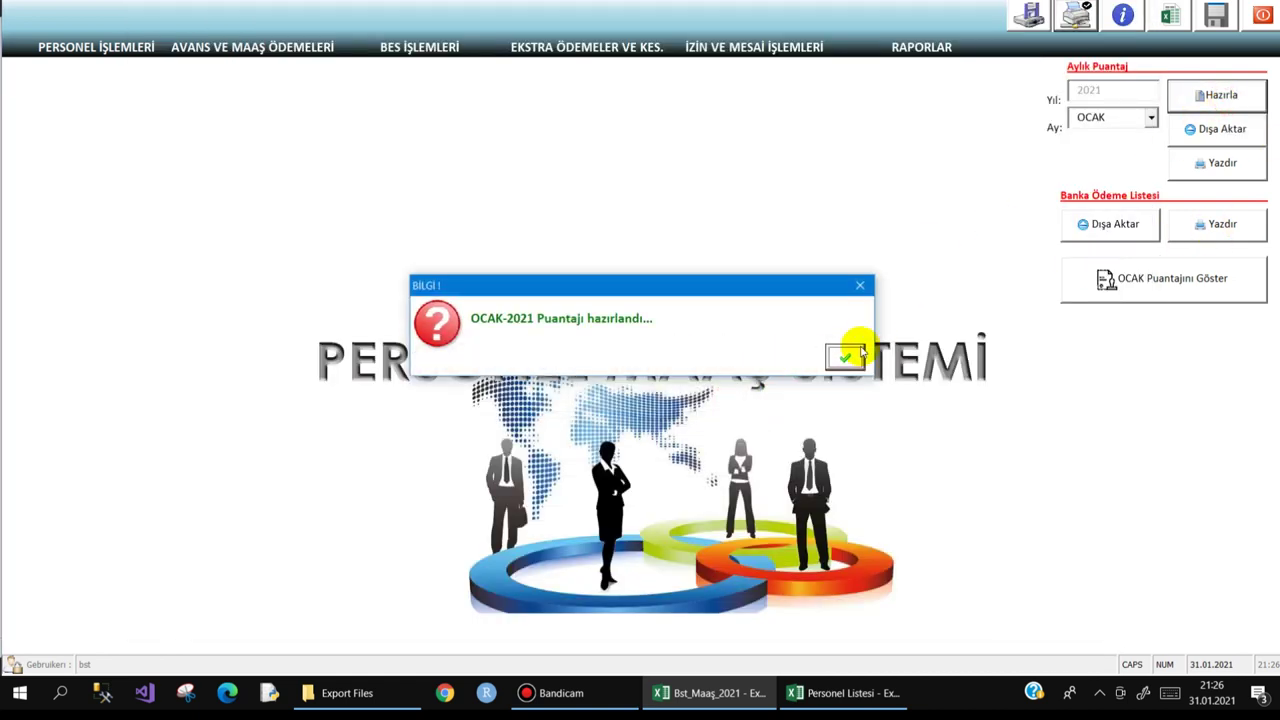
click(855, 350)
click(1166, 286)
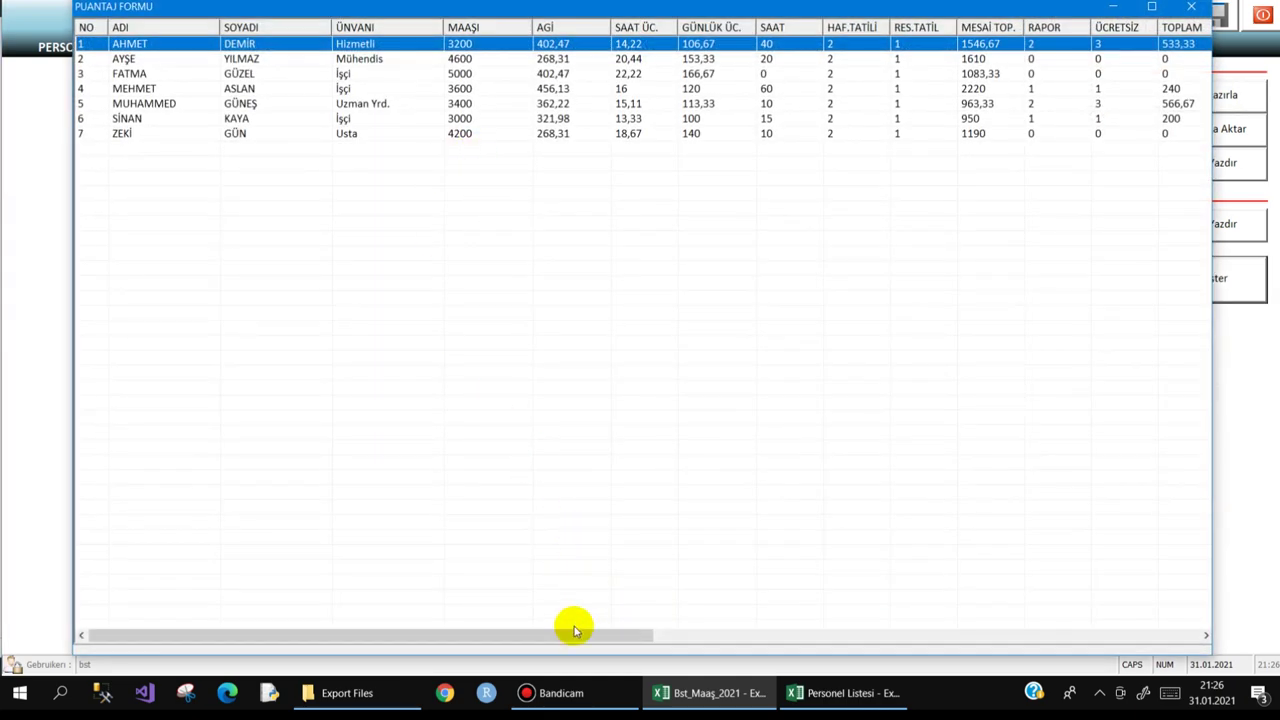
drag(574, 636, 636, 636)
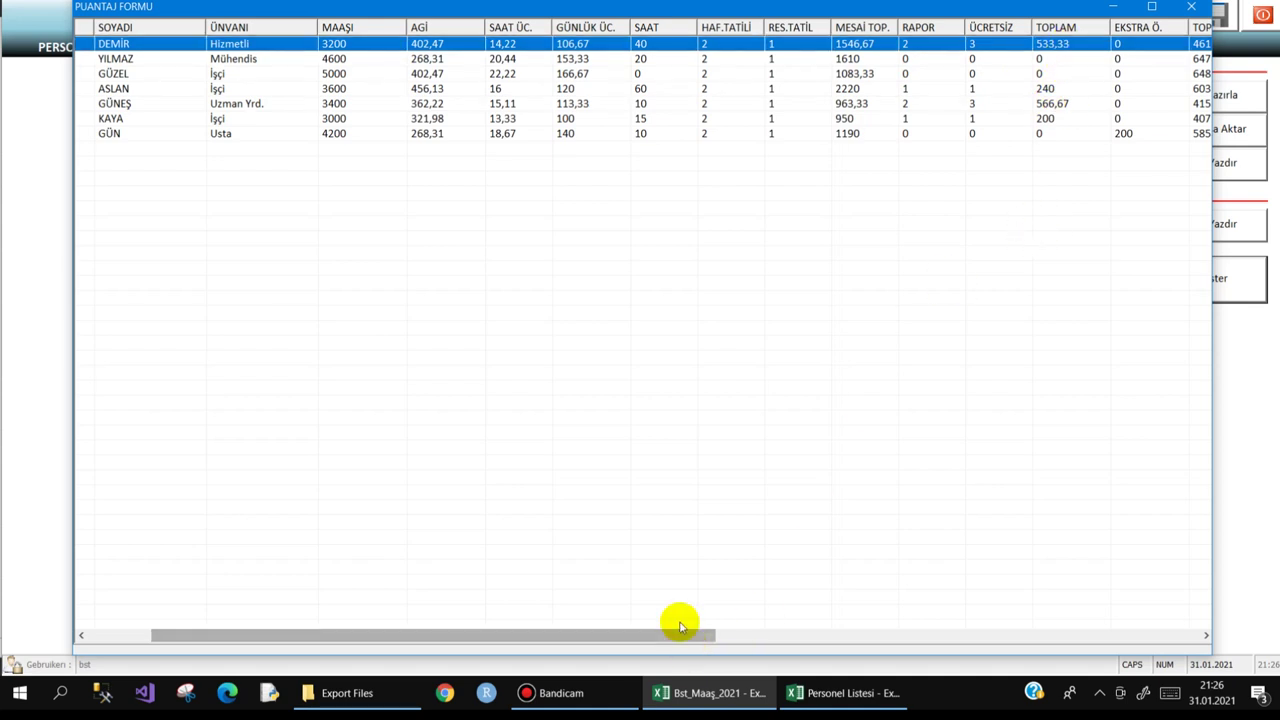
drag(680, 635, 1181, 635)
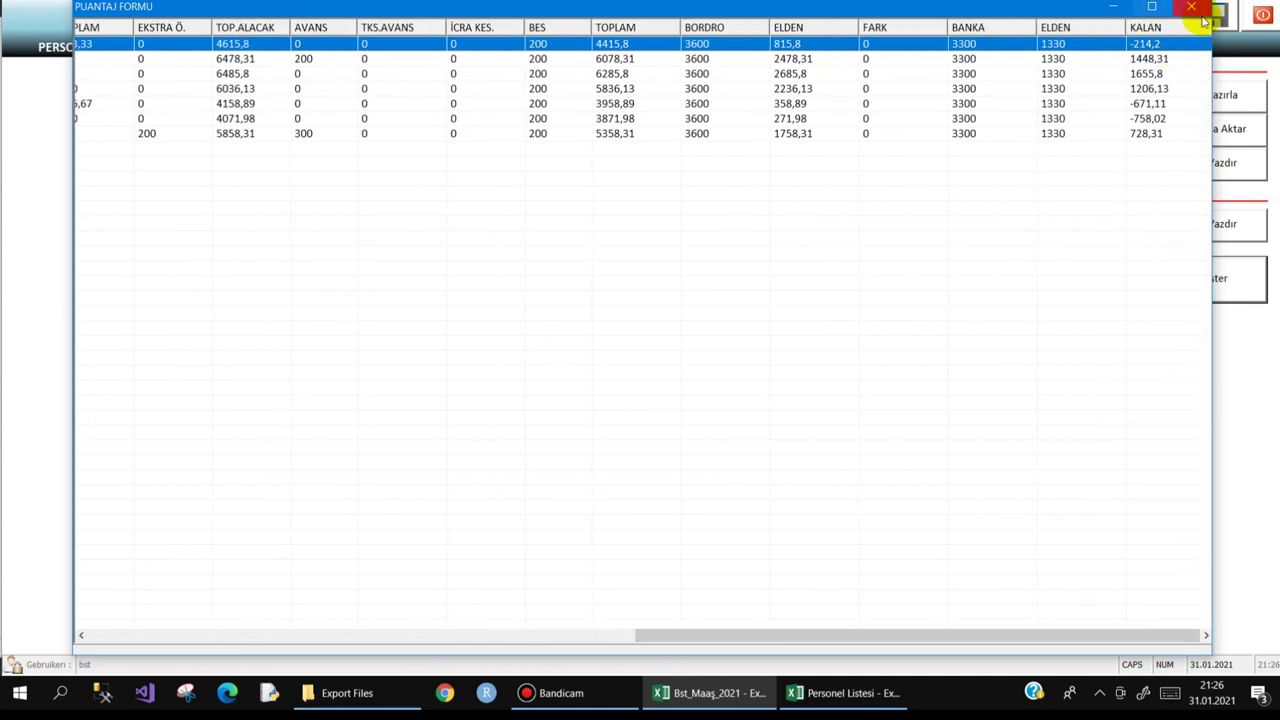
click(1191, 7)
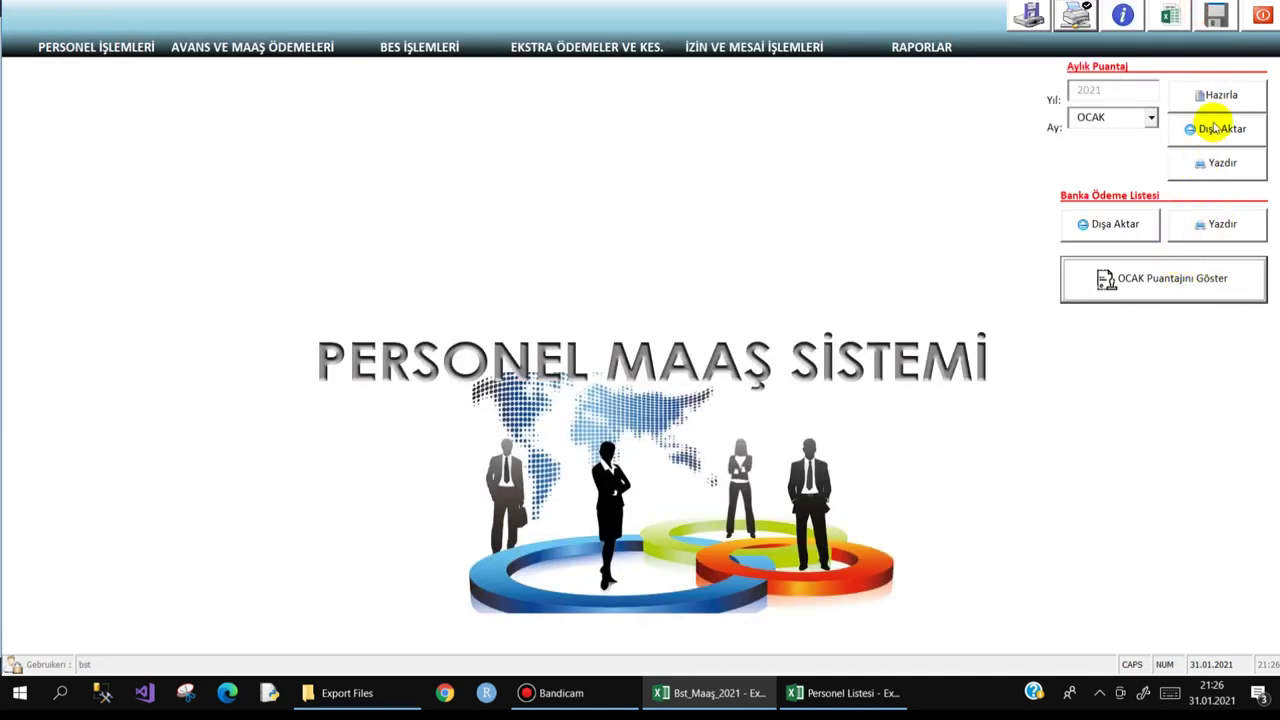
- Print the OCAK monthly timesheet to the desktop as the PDF OCAK PUANTAJI
click(855, 693)
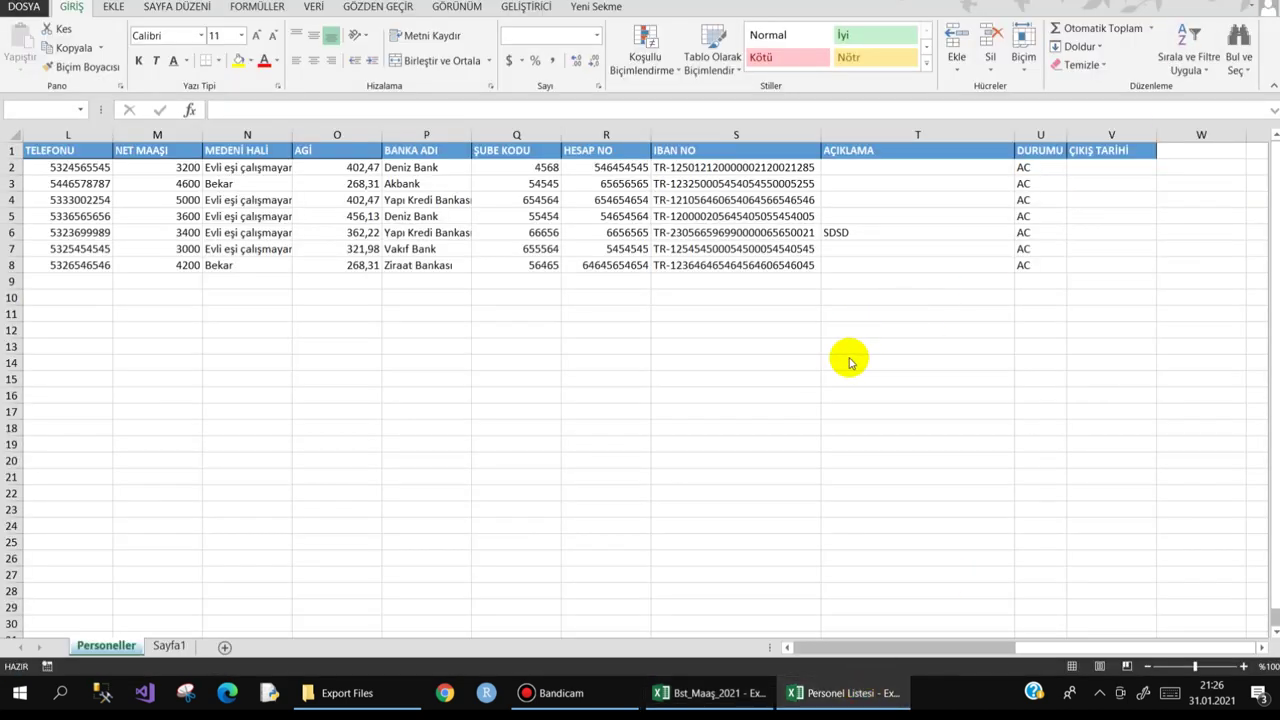
click(710, 693)
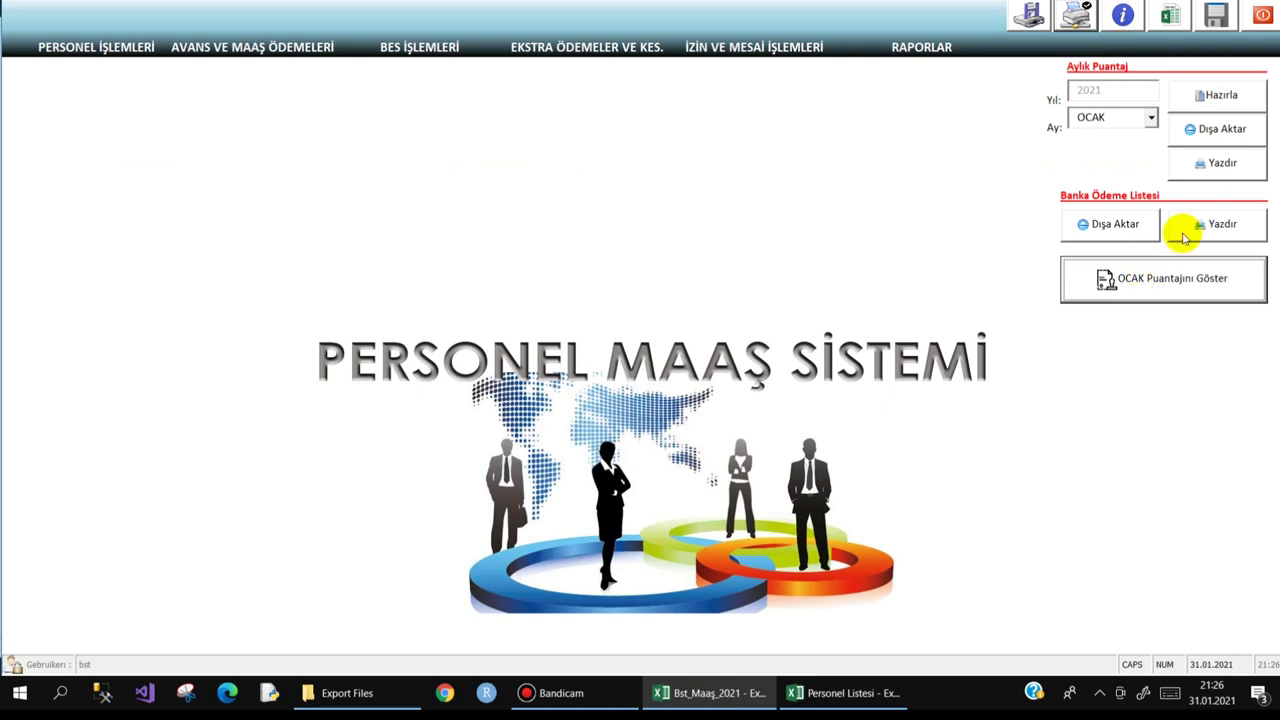
click(1198, 165)
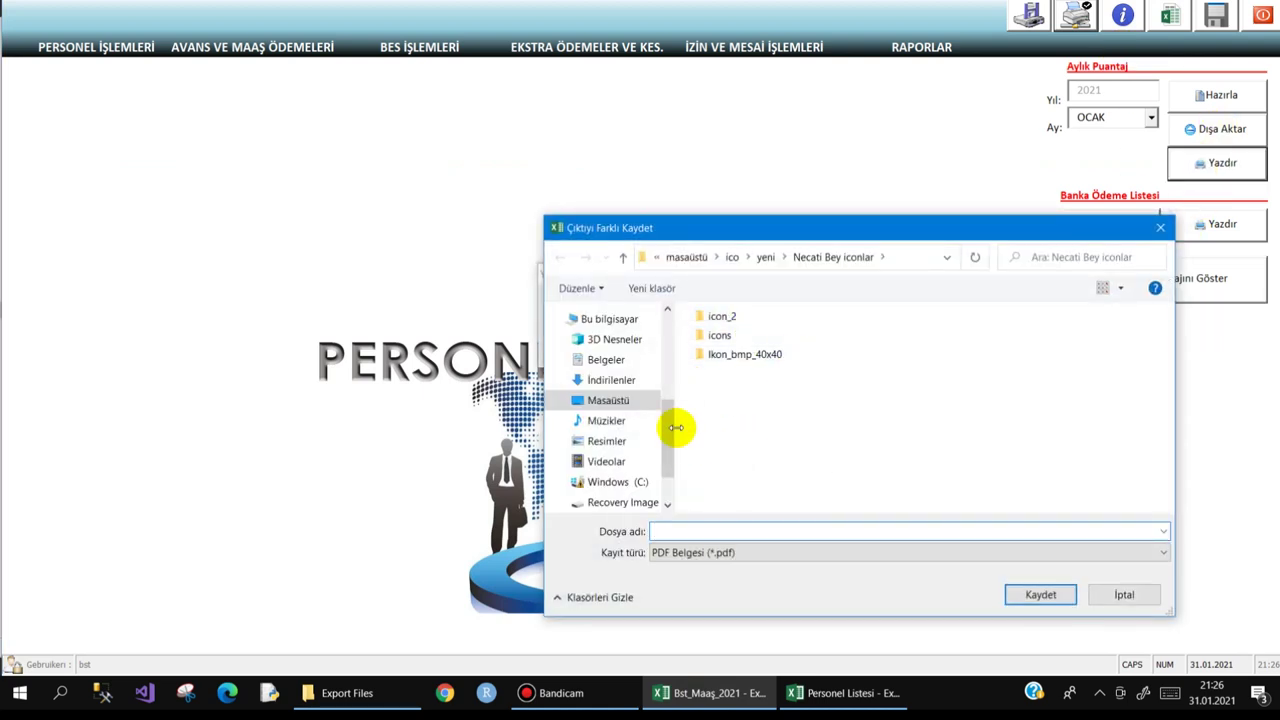
click(583, 402)
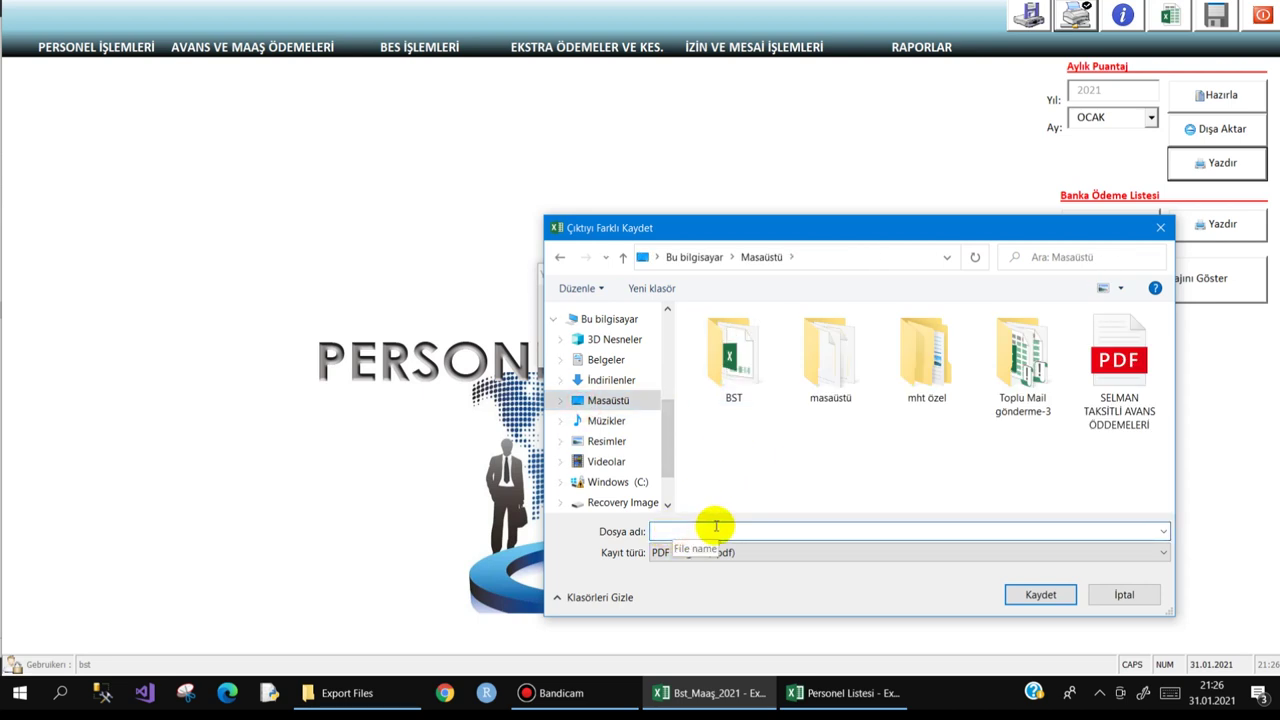
text(OCAK PUANTAJI)
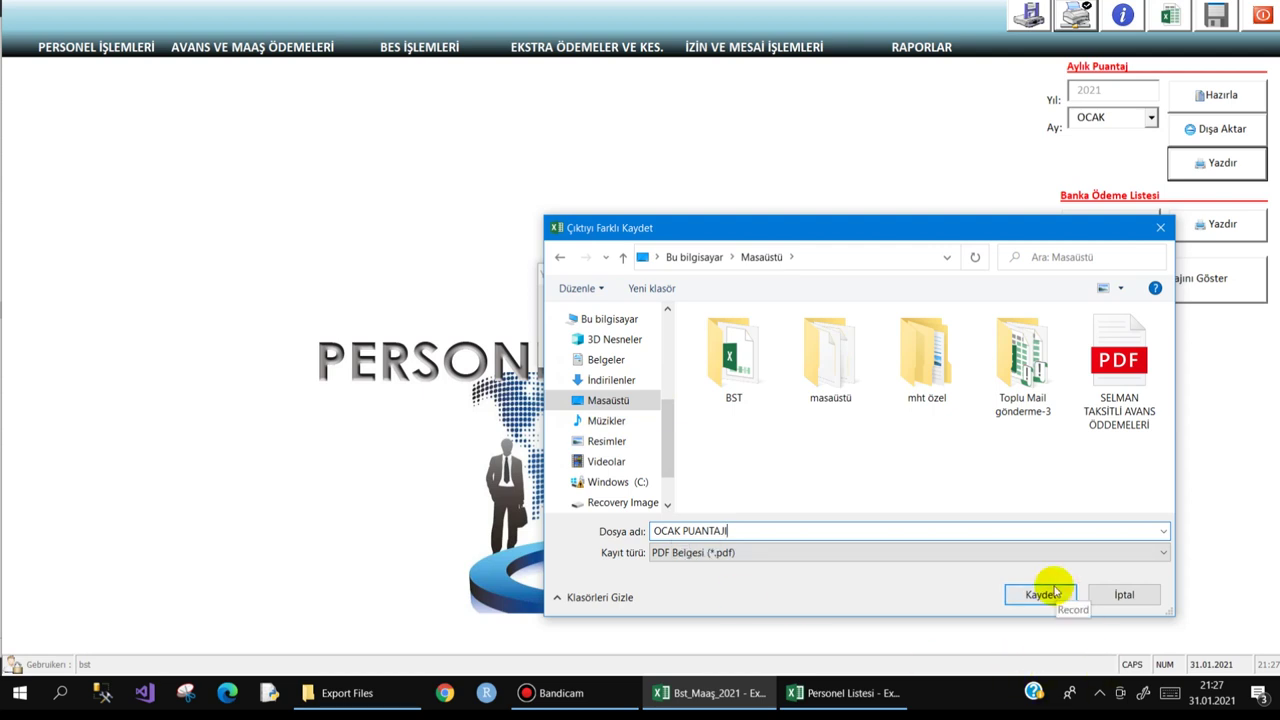
click(1045, 592)
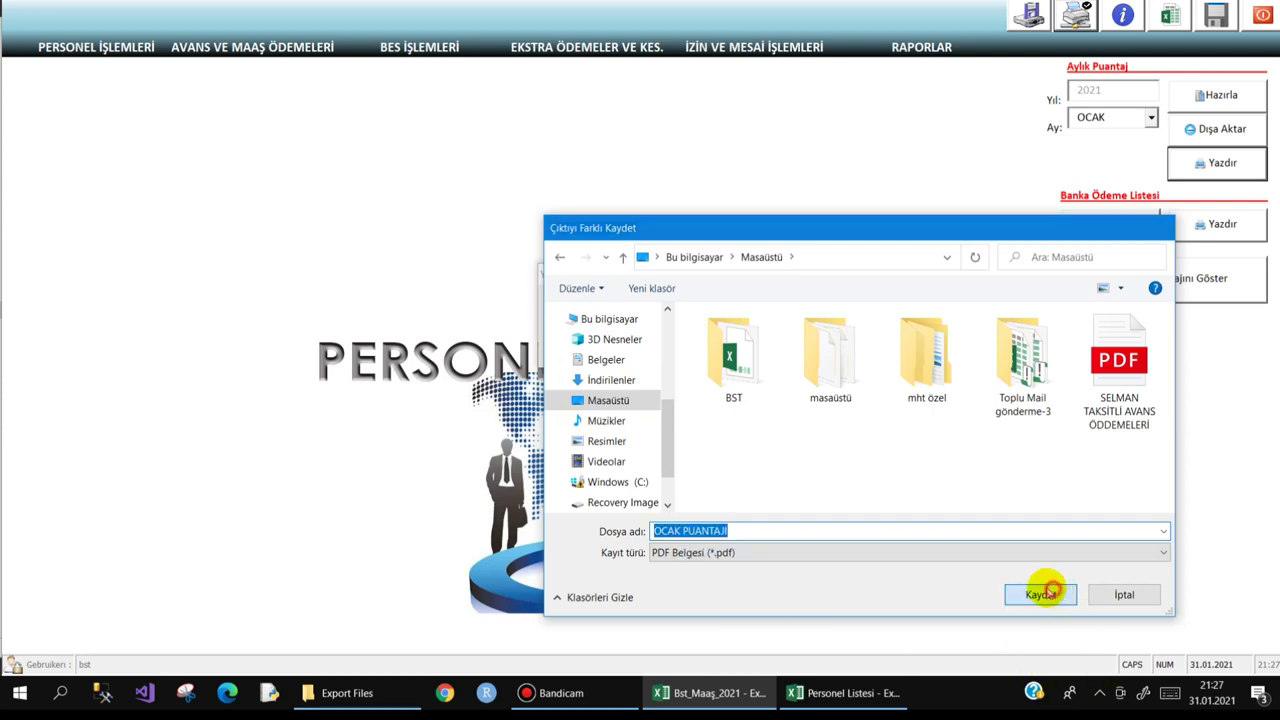
click(845, 357)
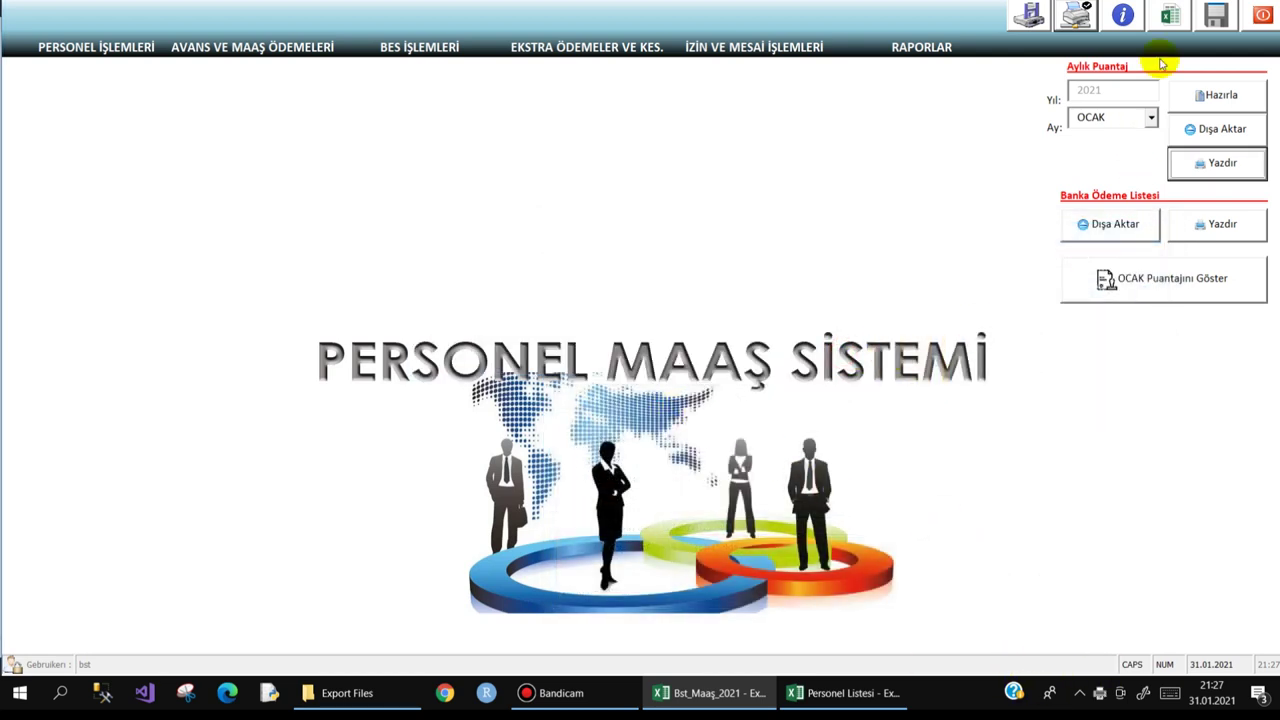
- Exit the payroll program with the password and minimise the workbooks to reach the desktop
click(1170, 15)
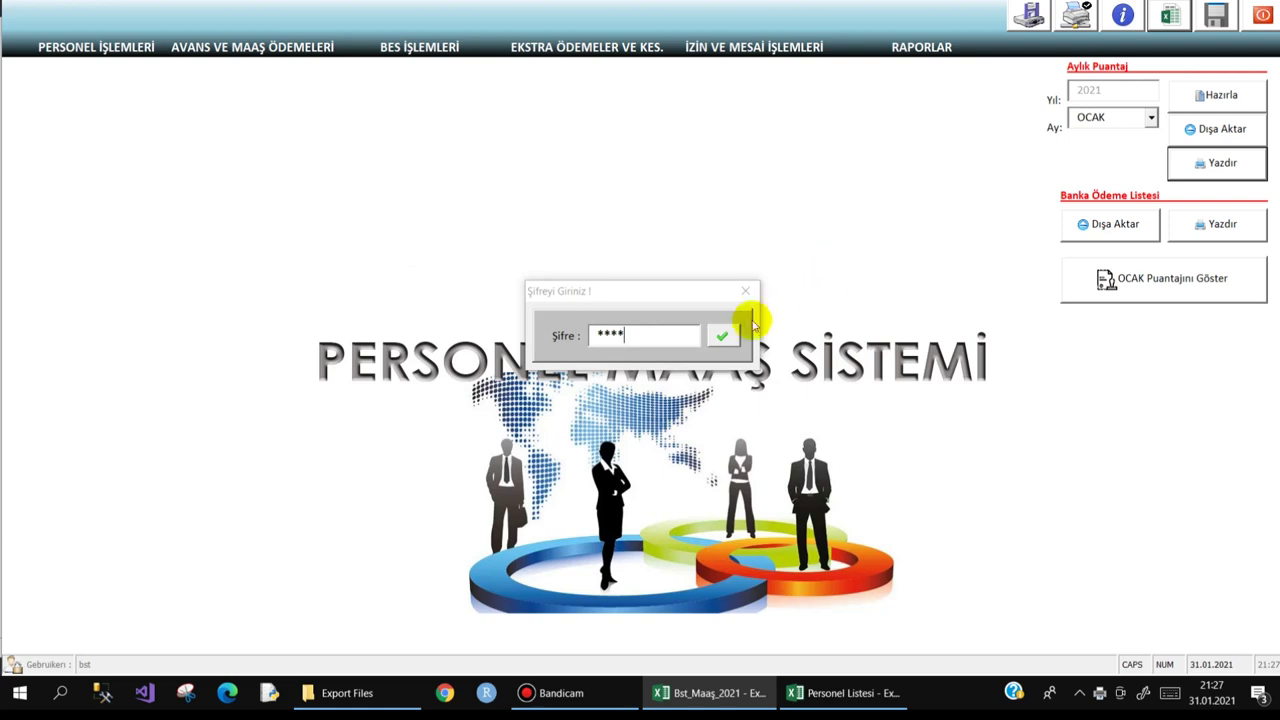
click(721, 334)
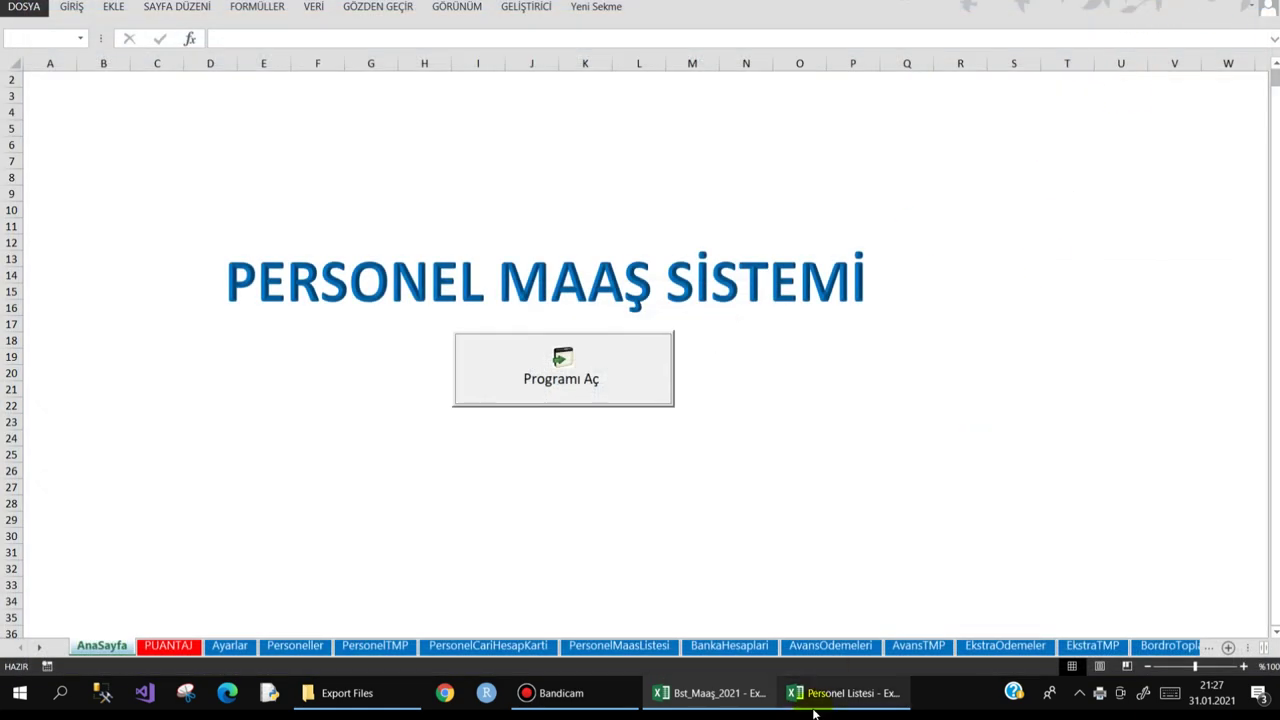
click(845, 692)
click(1222, 14)
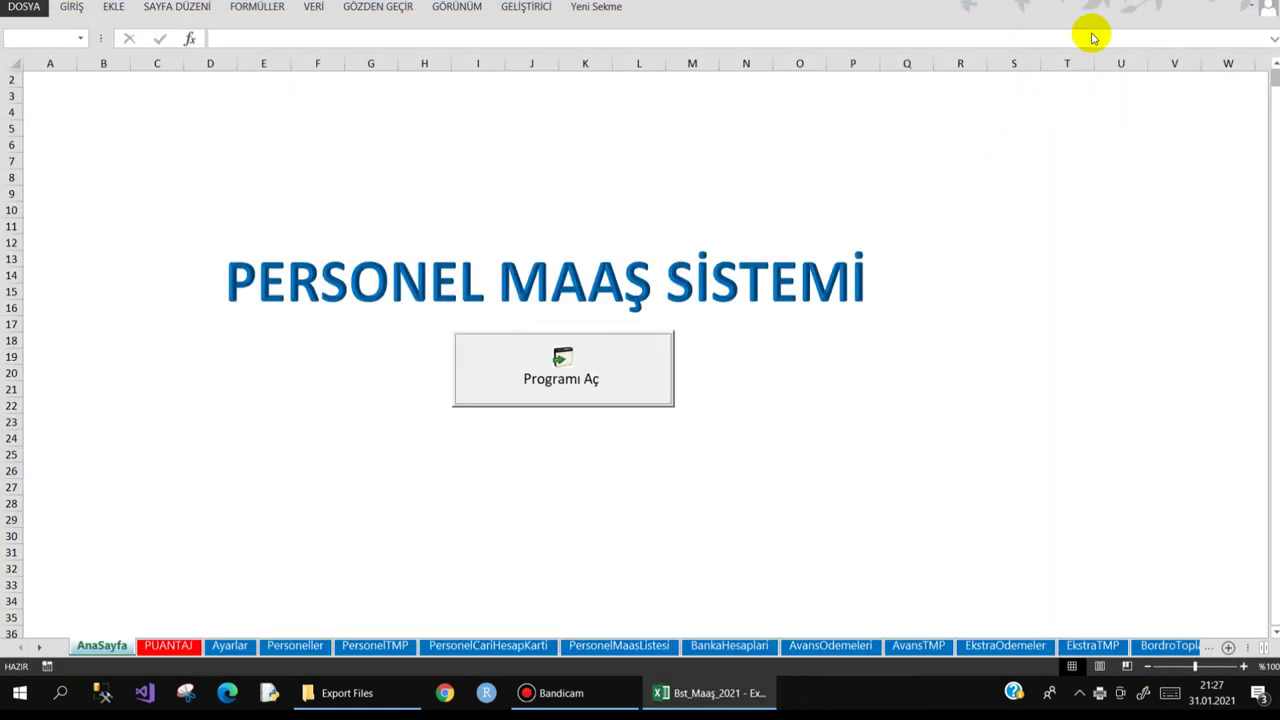
click(1151, 14)
- Open the OCAK PUANTAJI PDF, zoom in three steps, and scroll right to the KALAN columns
double_click(208, 285)
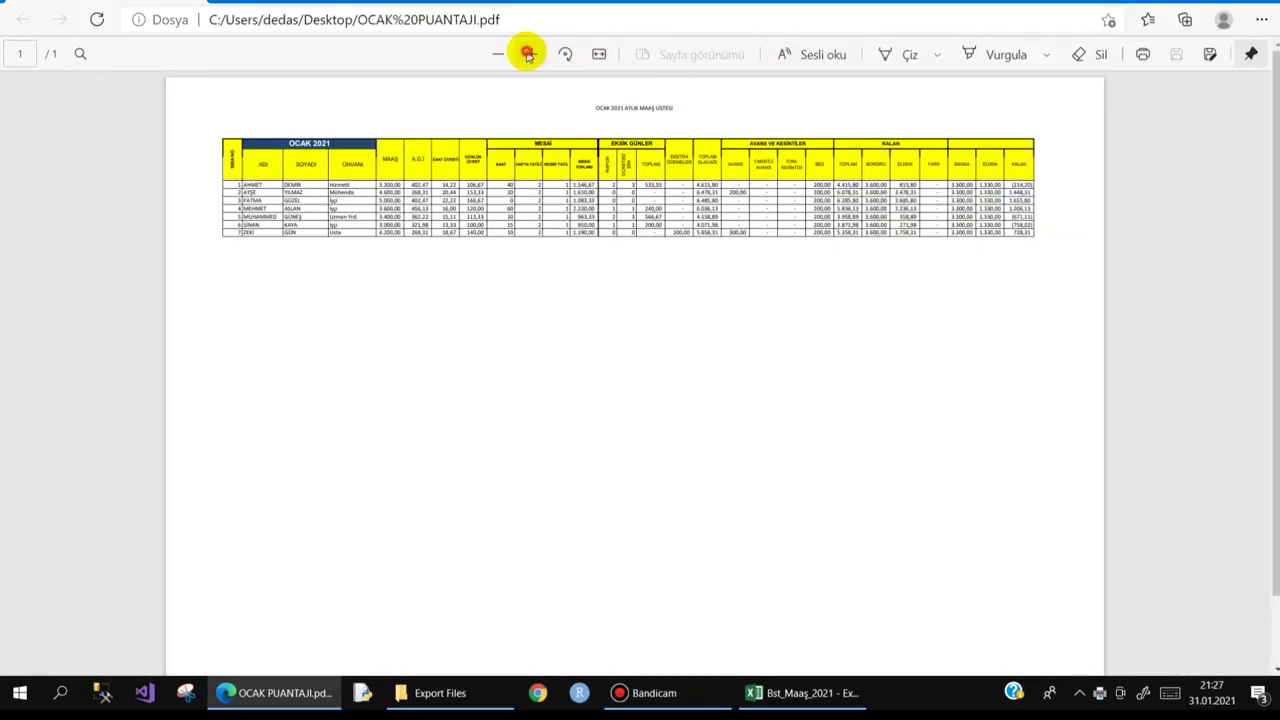
click(527, 54)
click(526, 54)
click(527, 54)
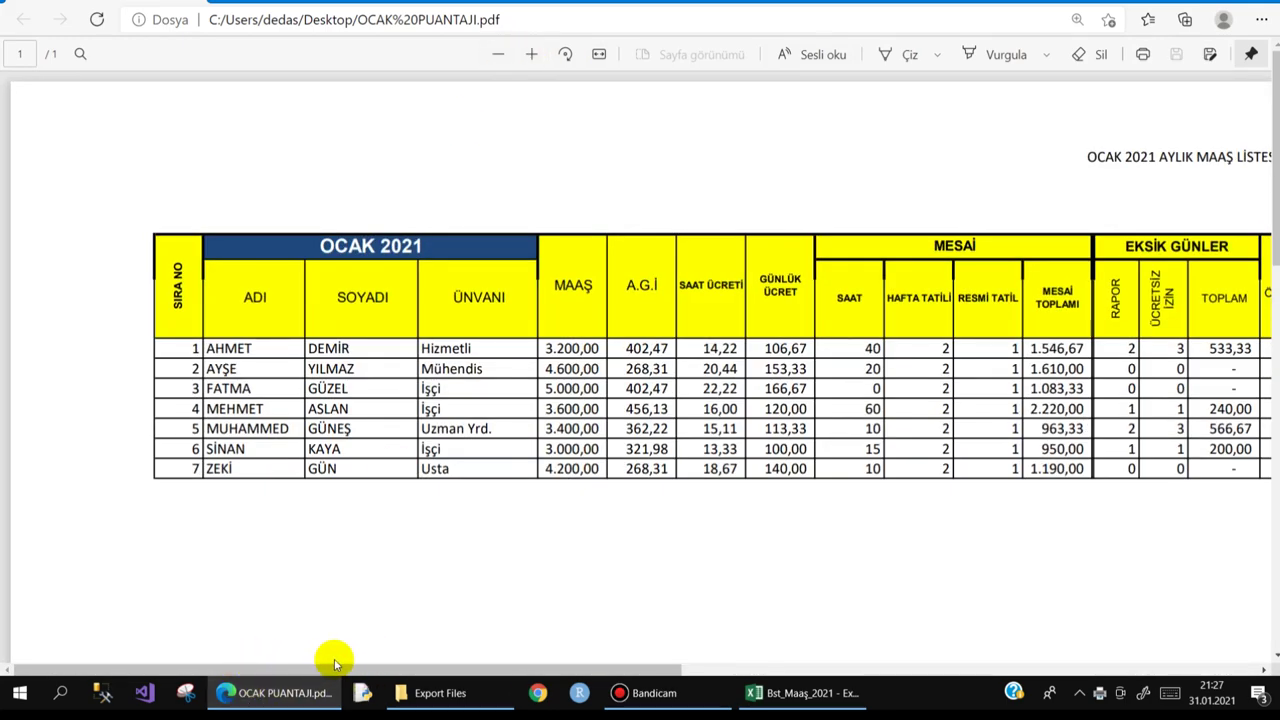
mouse_move(334, 668)
mouse_down()
mouse_move(811, 666)
mouse_move(565, 670)
mouse_up()
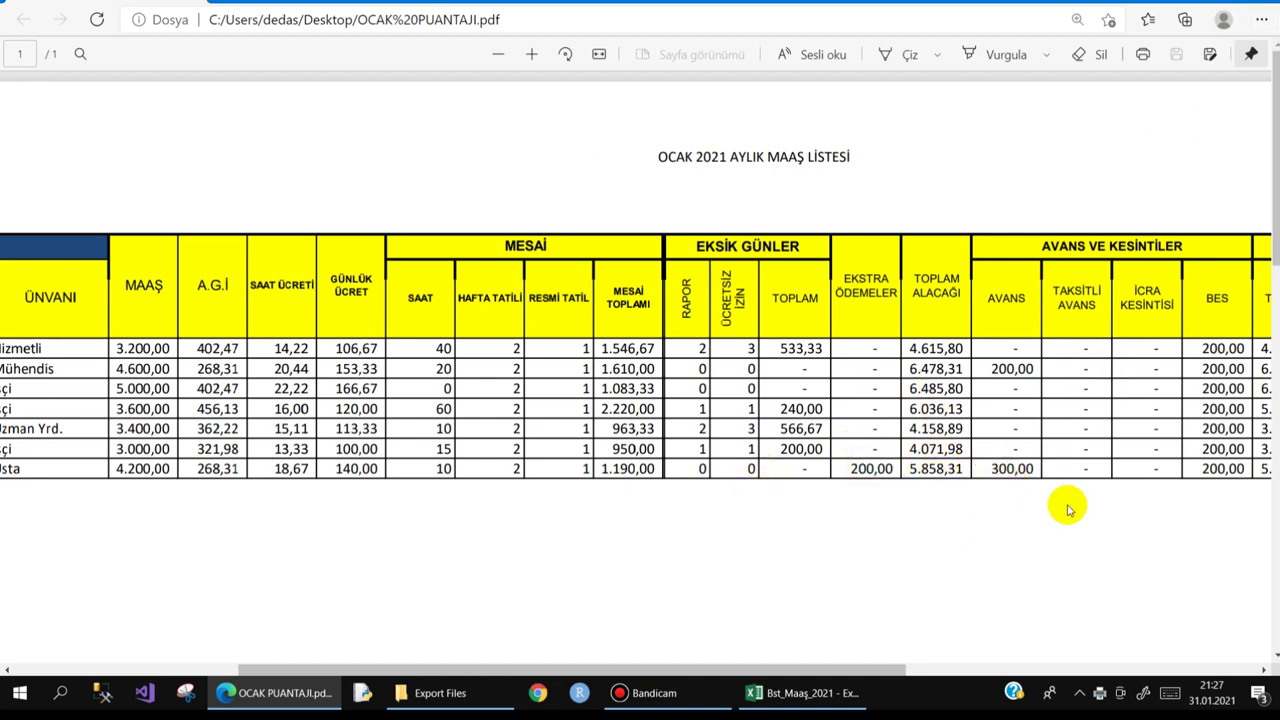
drag(830, 665, 975, 663)
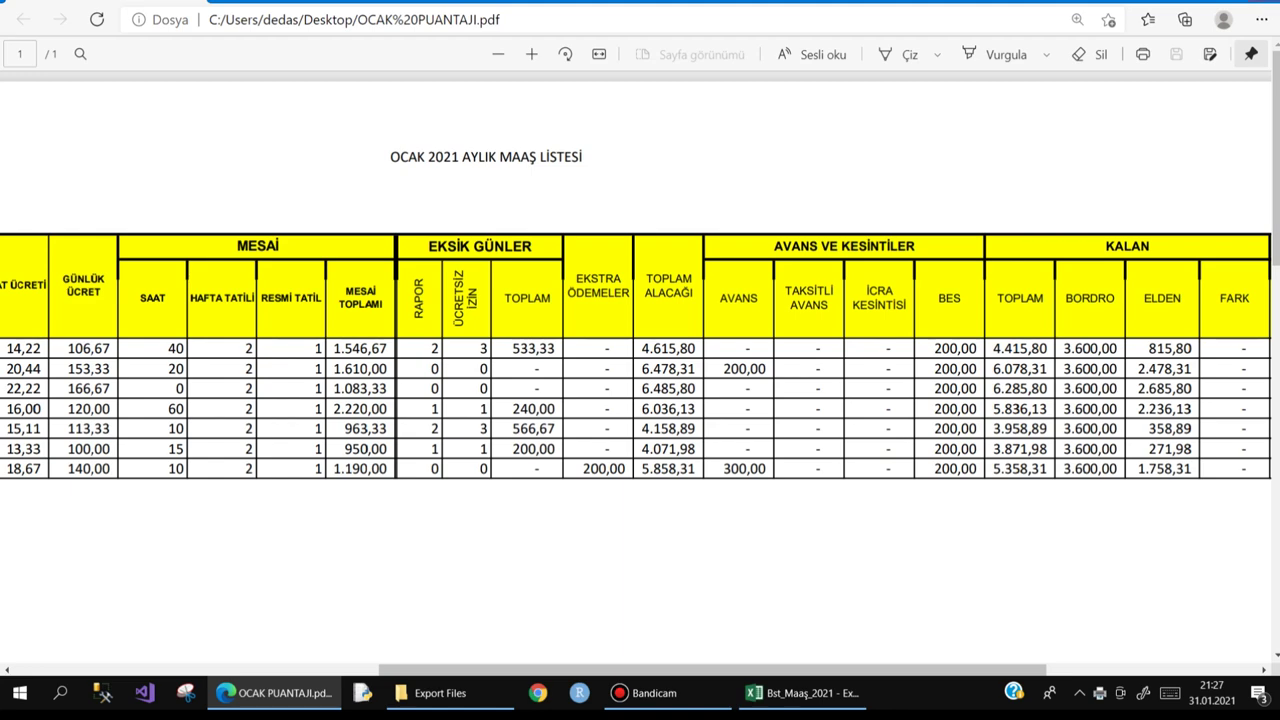
- Close the PDF with Alt+F4 and bring the payroll workbook back
key(alt+F4)
click(562, 692)
click(690, 692)
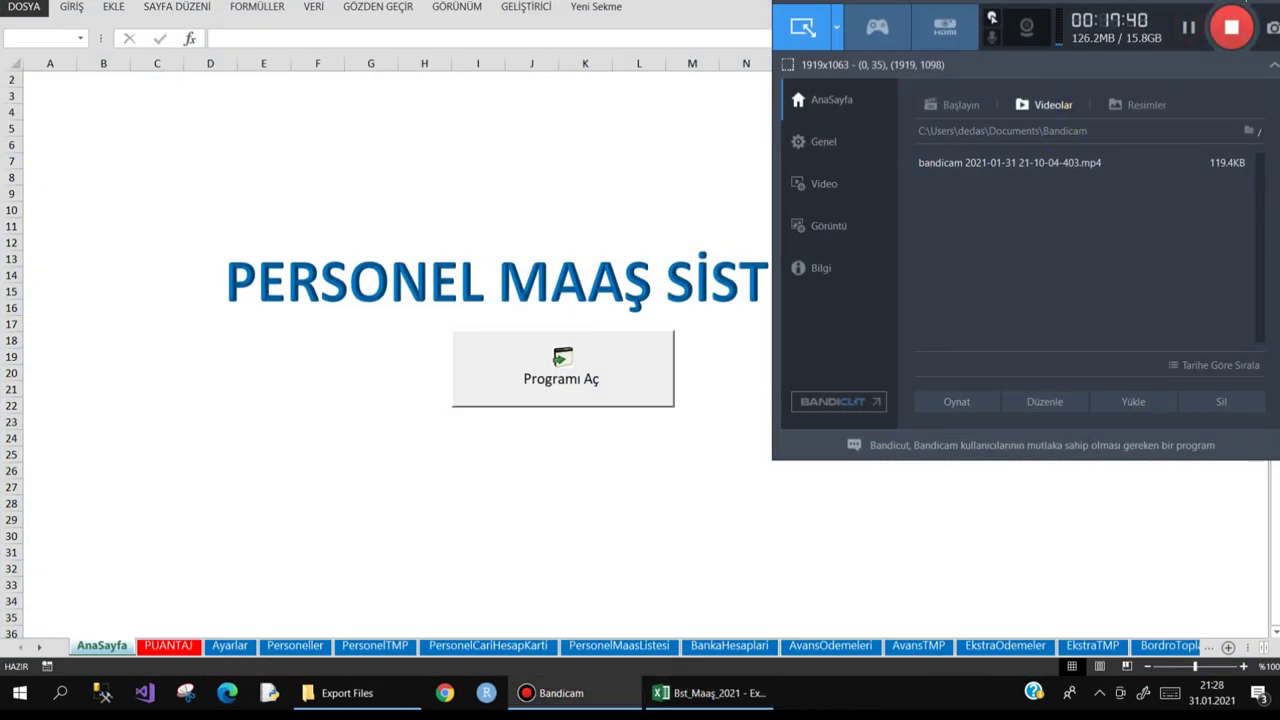
- Start the payroll program and choose İcra Dosyası Aç from the EKSTRA ÖDEMELER VE KES. menu
click(526, 351)
click(510, 368)
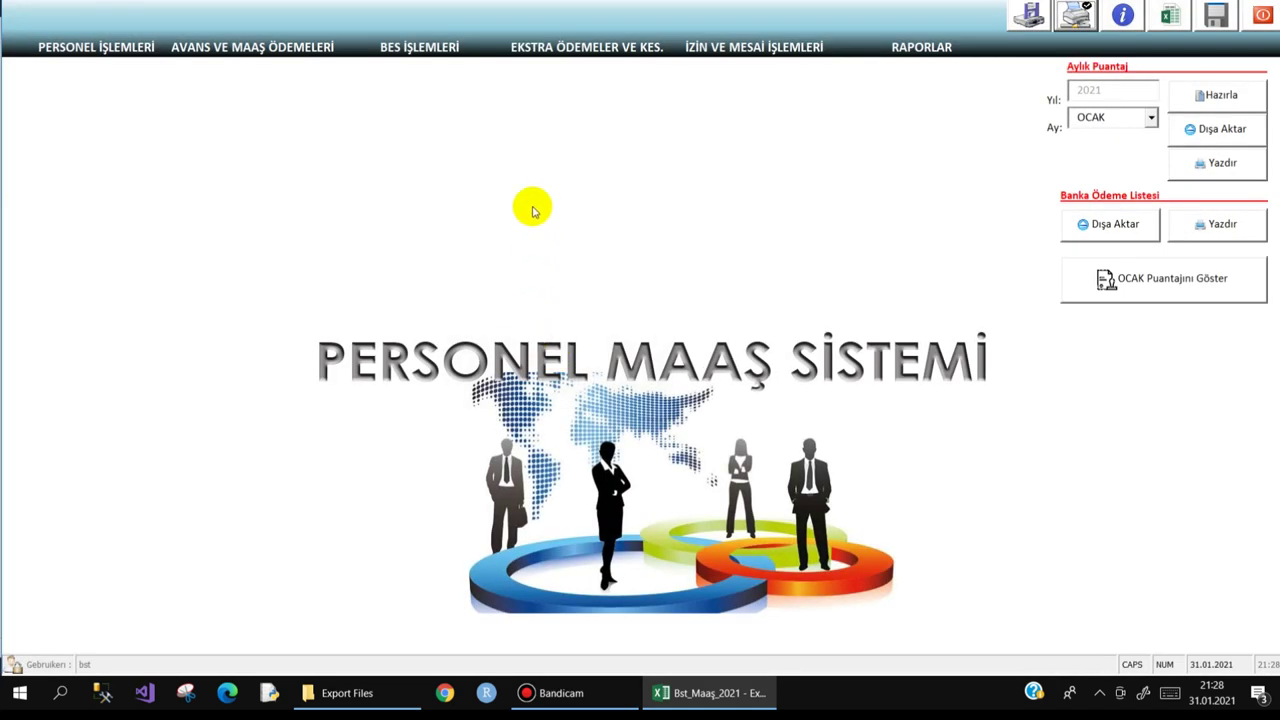
click(575, 48)
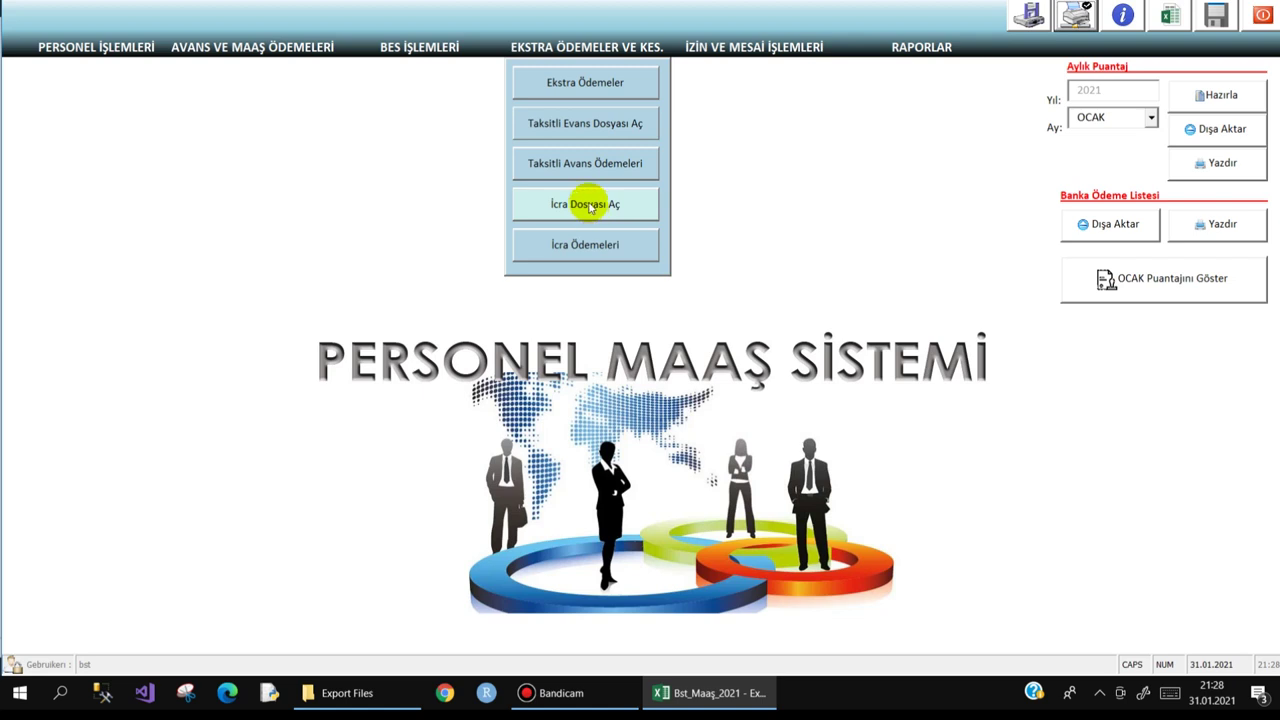
click(589, 207)
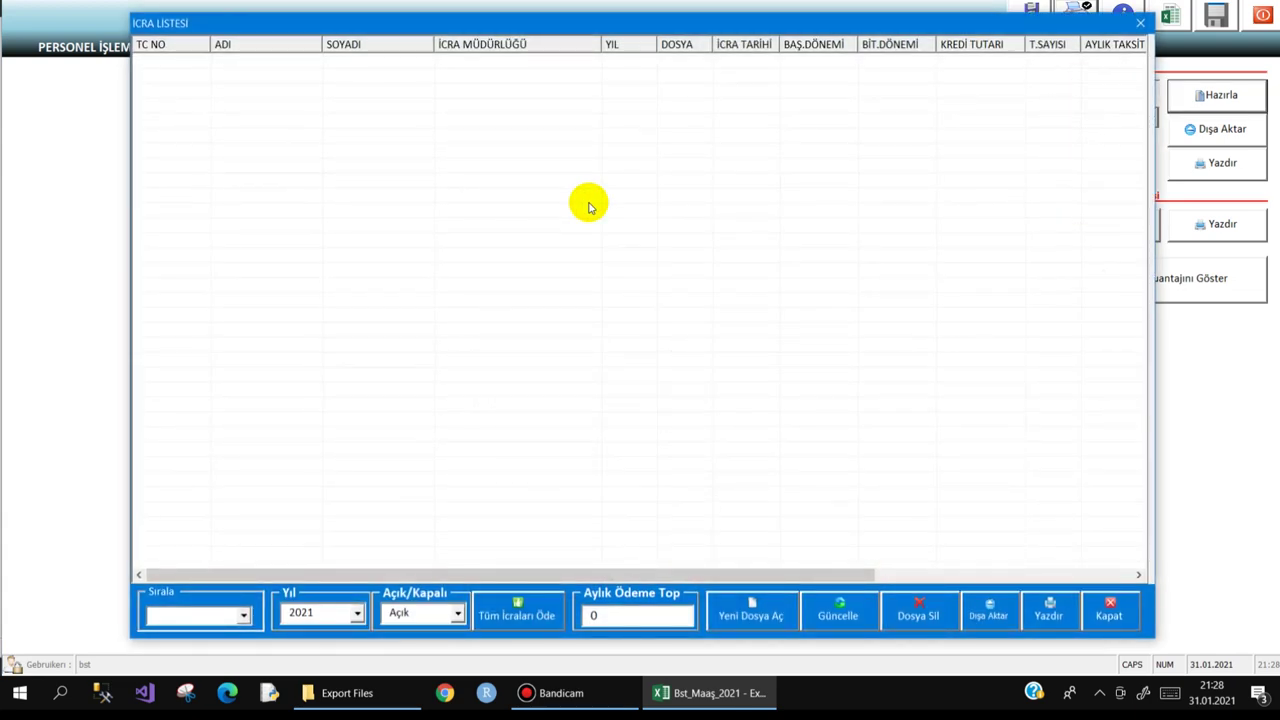
- Fill a new garnishment file for the chosen employee: İSTANBUL 13.İCRA MÜDÜRLÜĞÜ, 12000, 12 installments
click(745, 608)
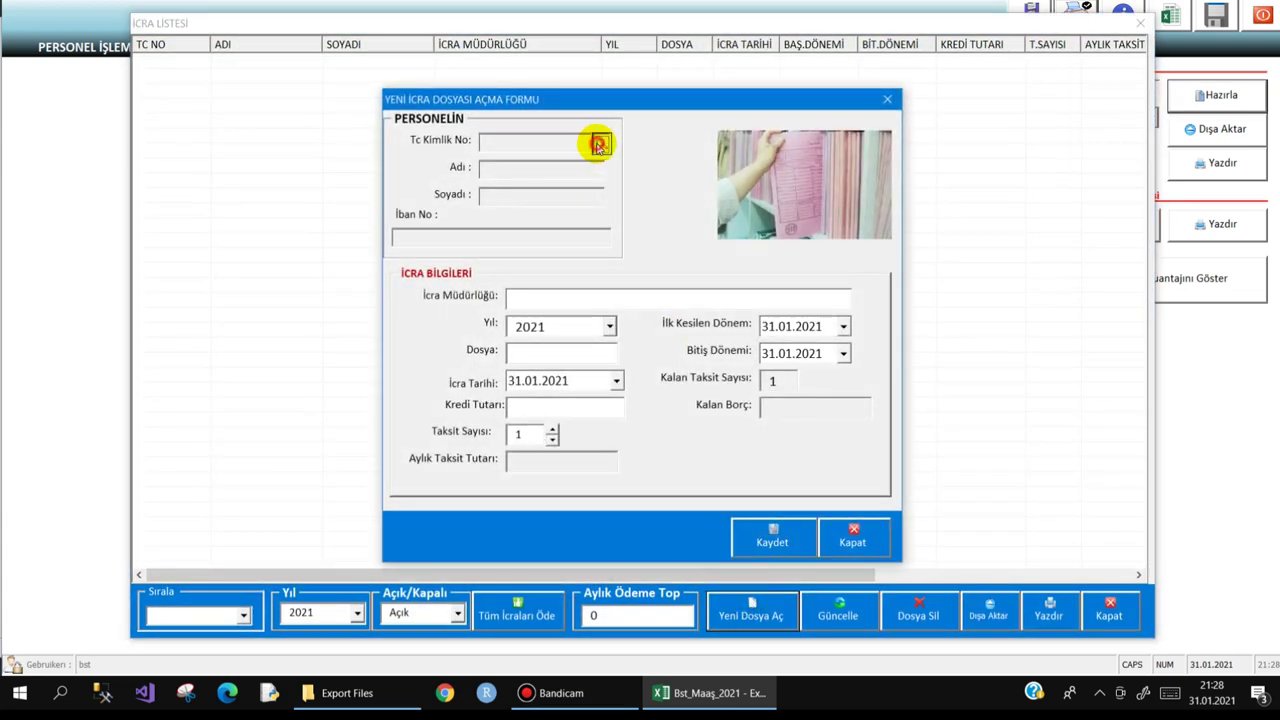
click(598, 145)
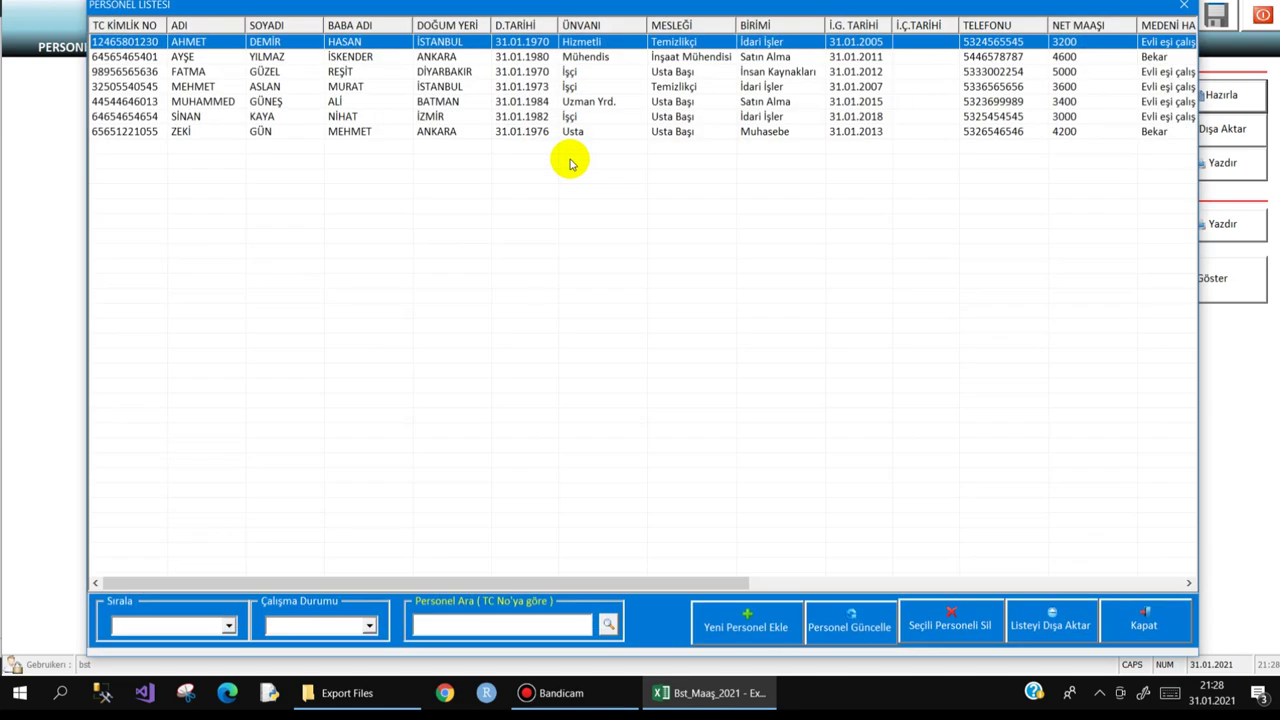
click(207, 104)
click(196, 118)
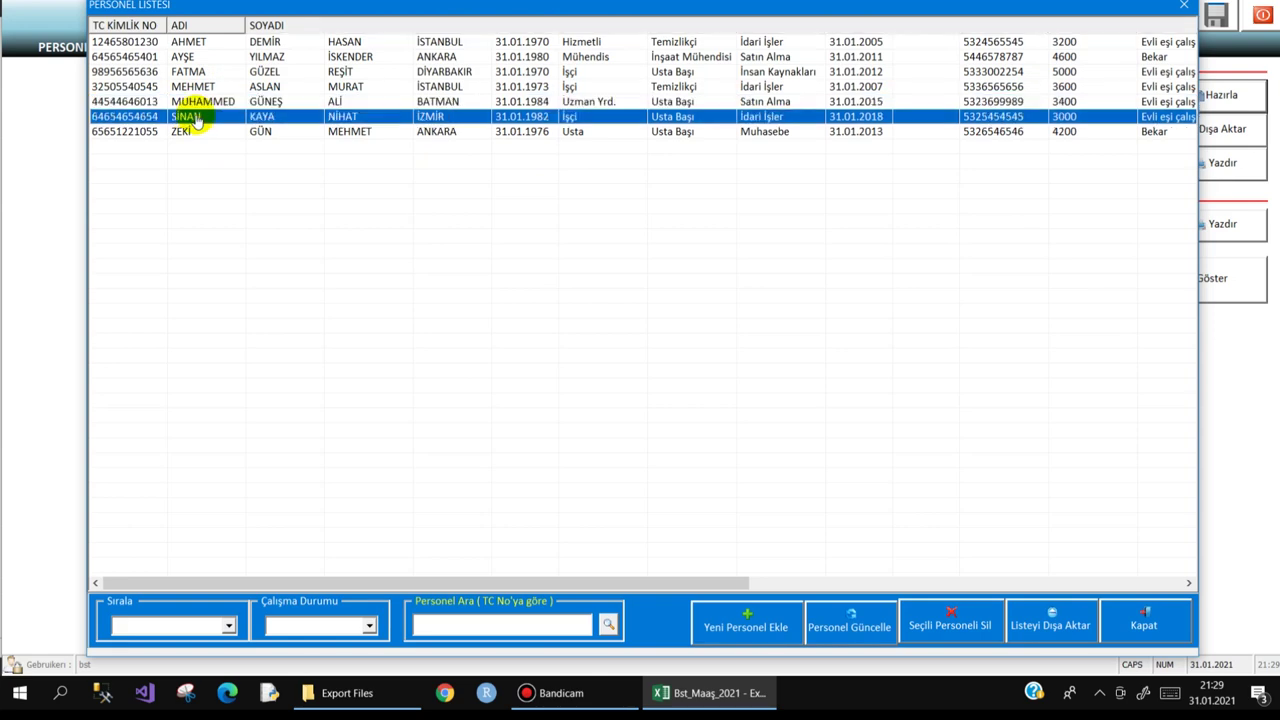
double_click(196, 118)
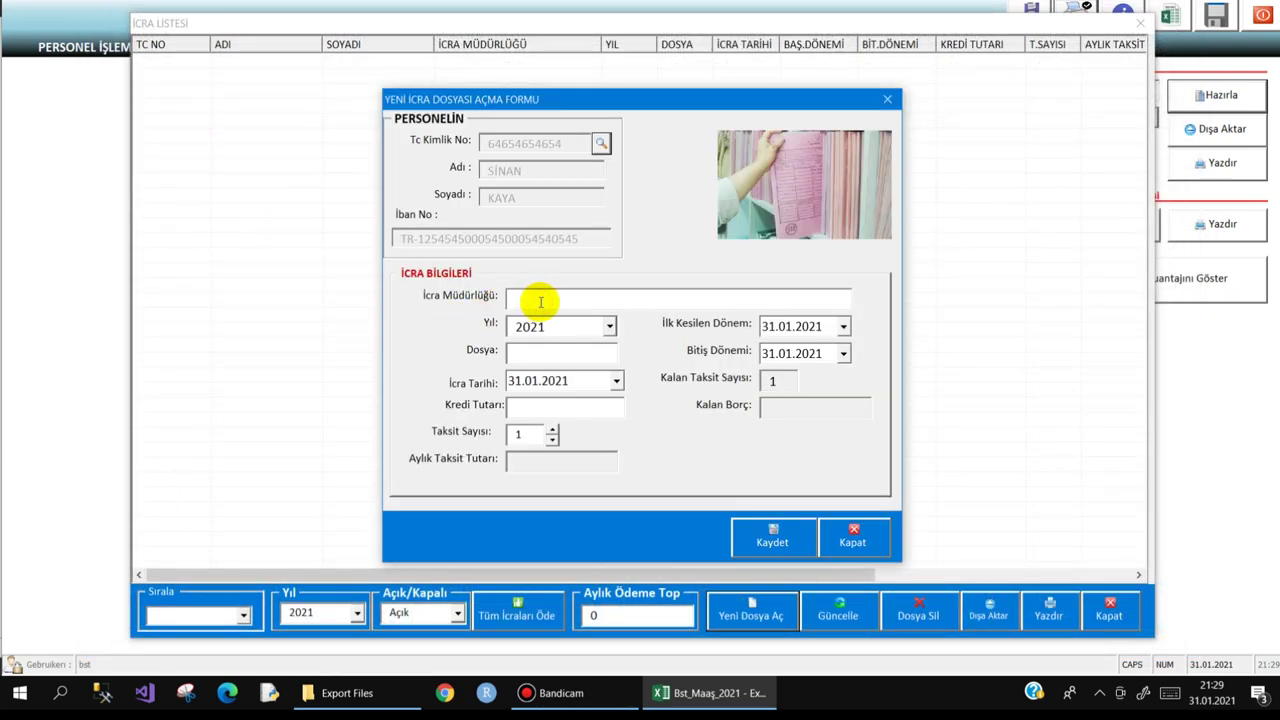
text(İSTANBUL 13.İCRA MÜDÜRLÜĞÜ)
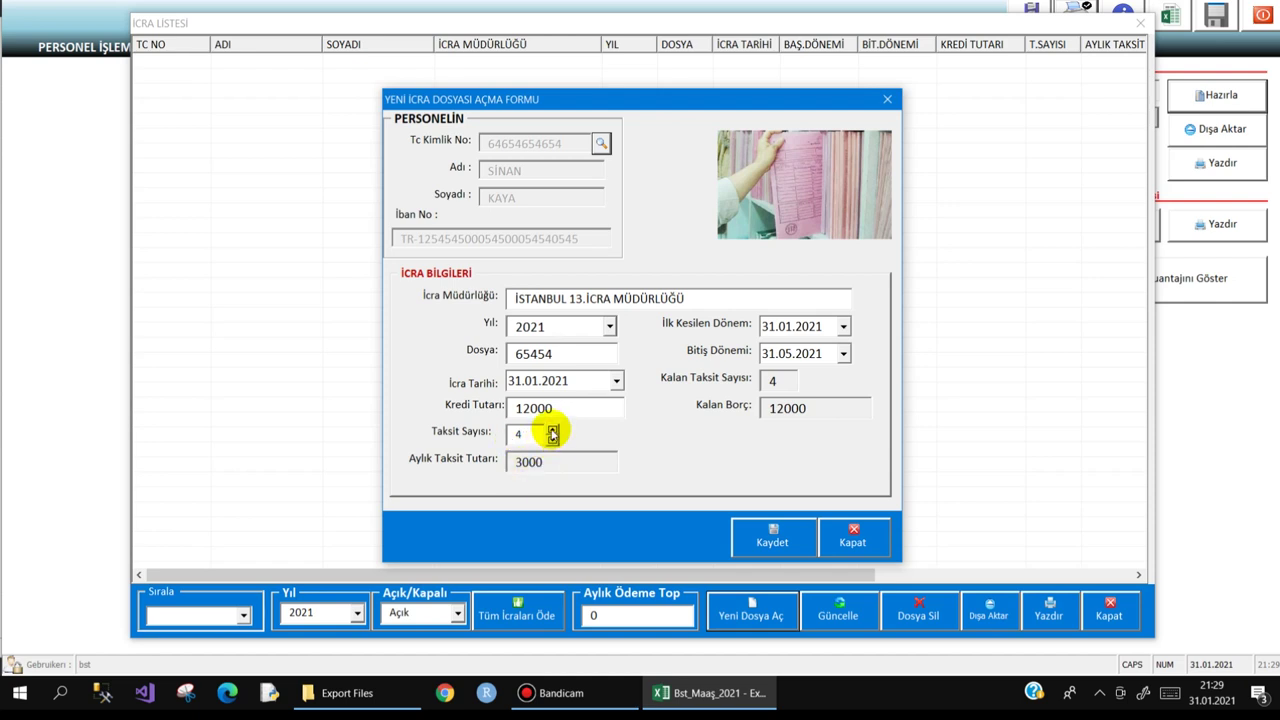
click(552, 429)
click(552, 429)
click(552, 429)
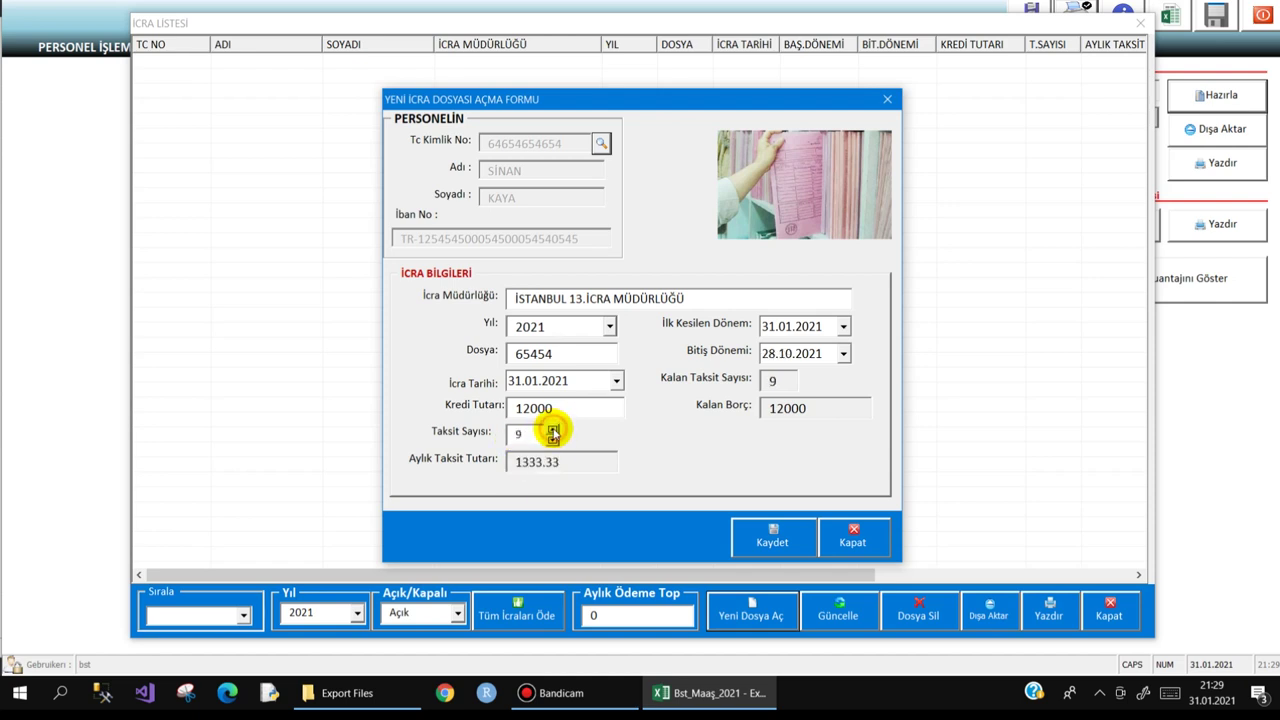
click(552, 429)
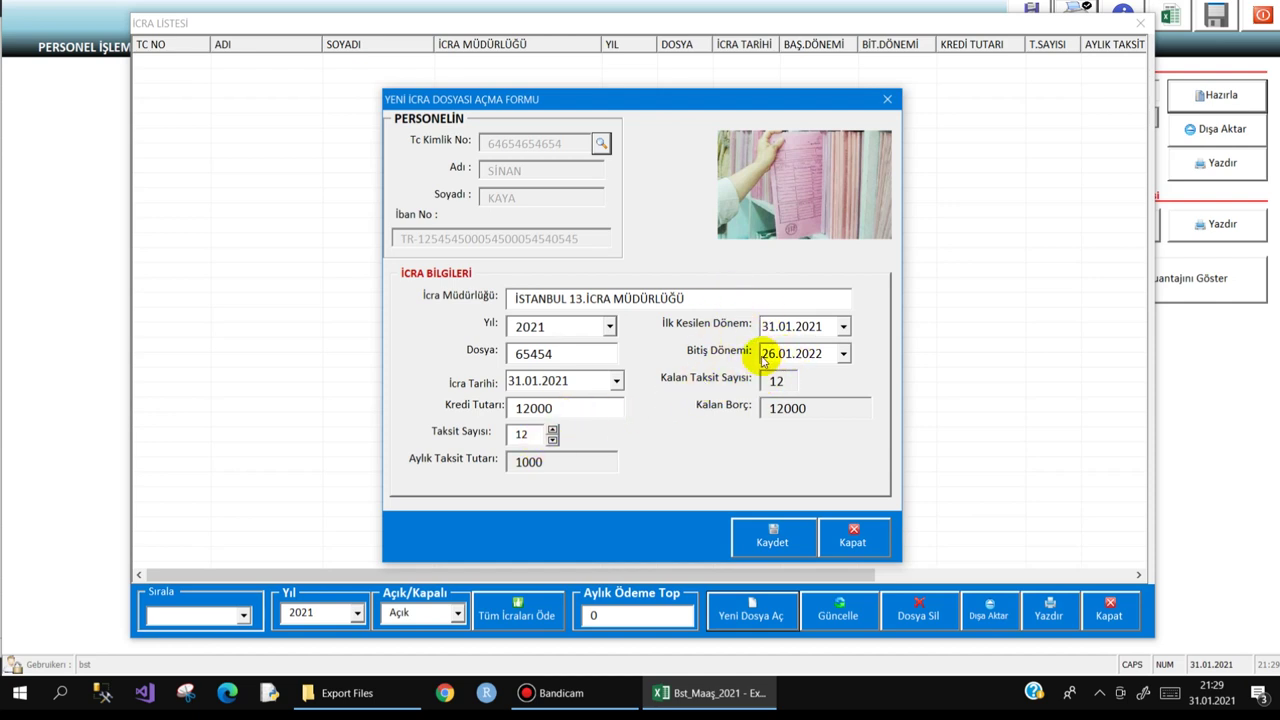
- Save and confirm the garnishment file, check the new record, and close İCRA LİSTESİ
click(768, 530)
click(613, 393)
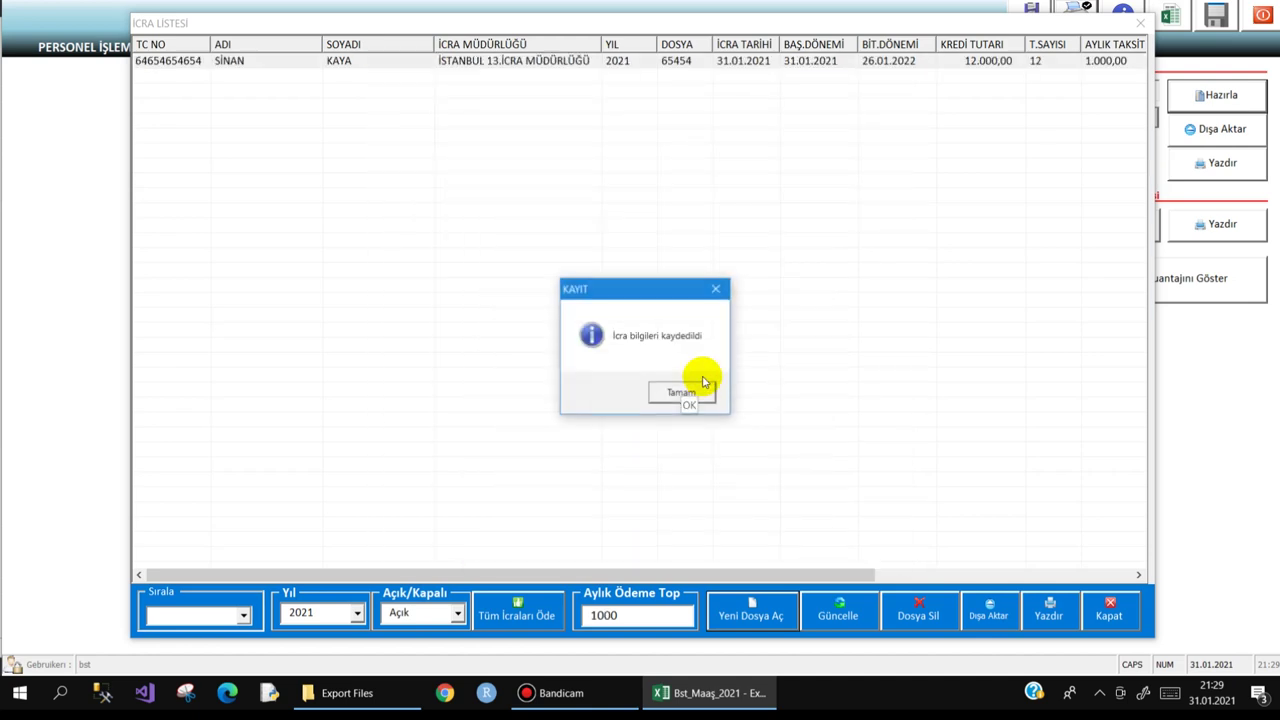
click(697, 392)
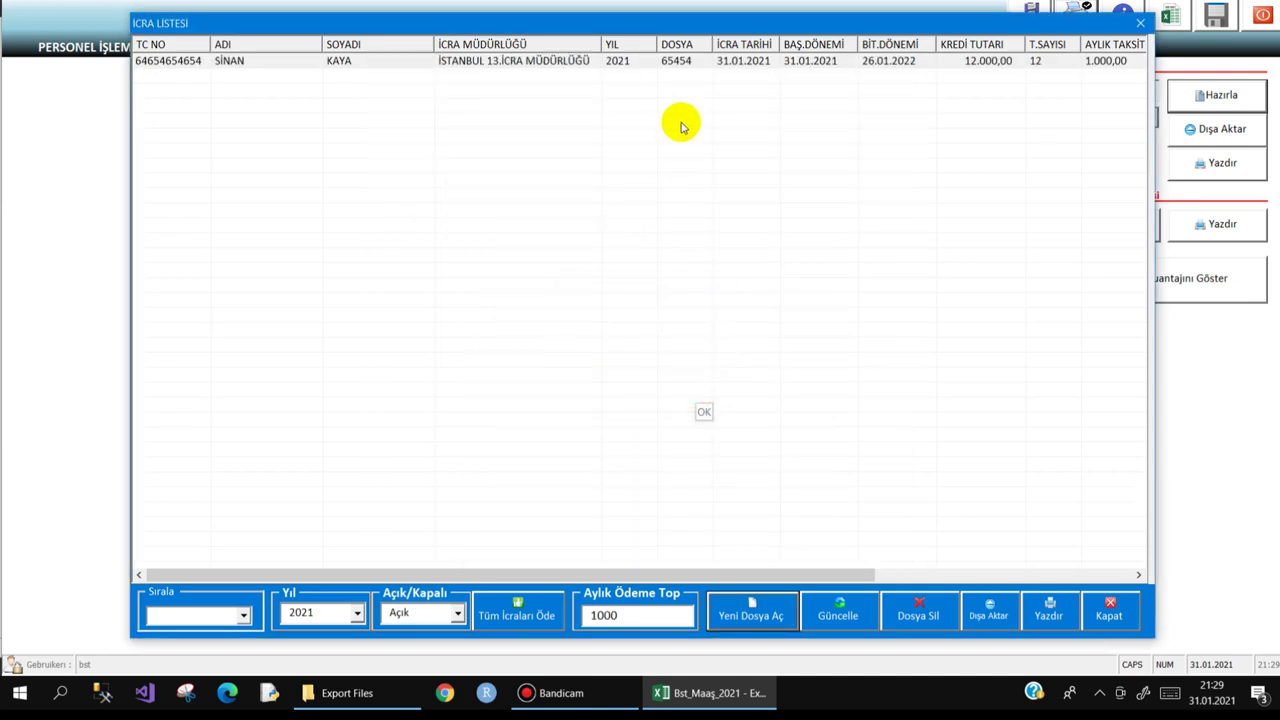
click(710, 62)
click(1105, 608)
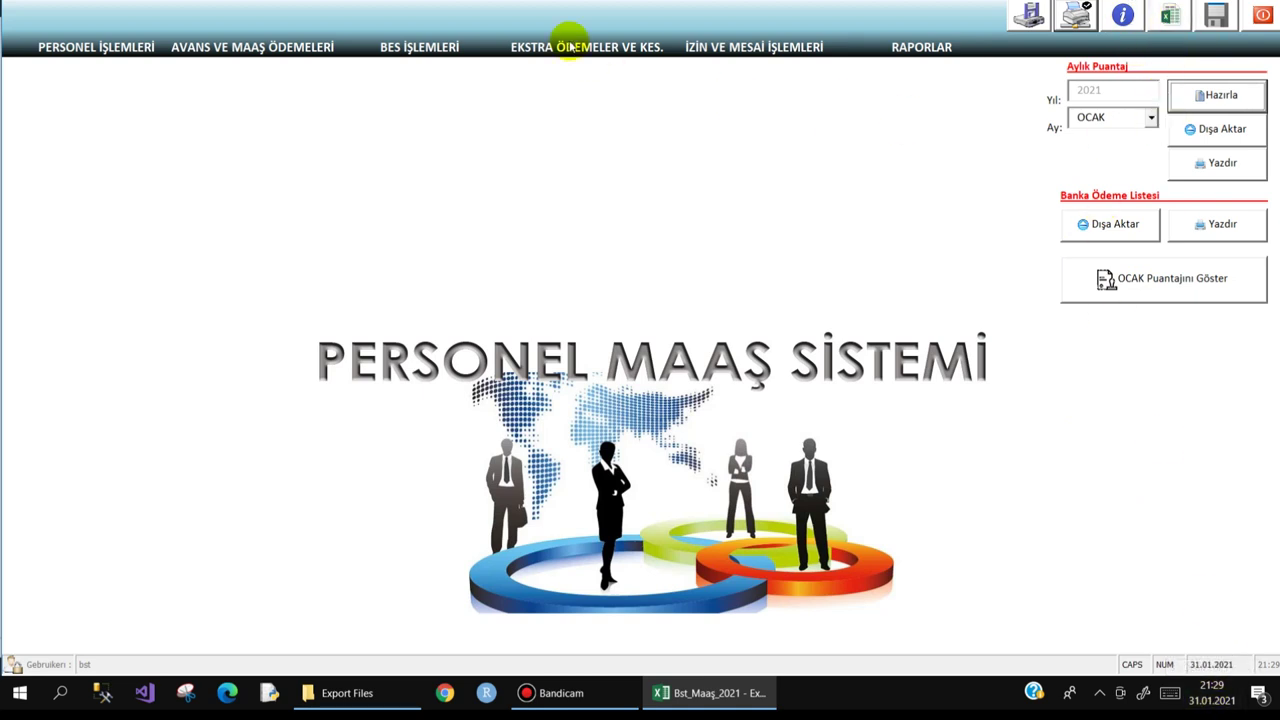
mouse_move(572, 52)
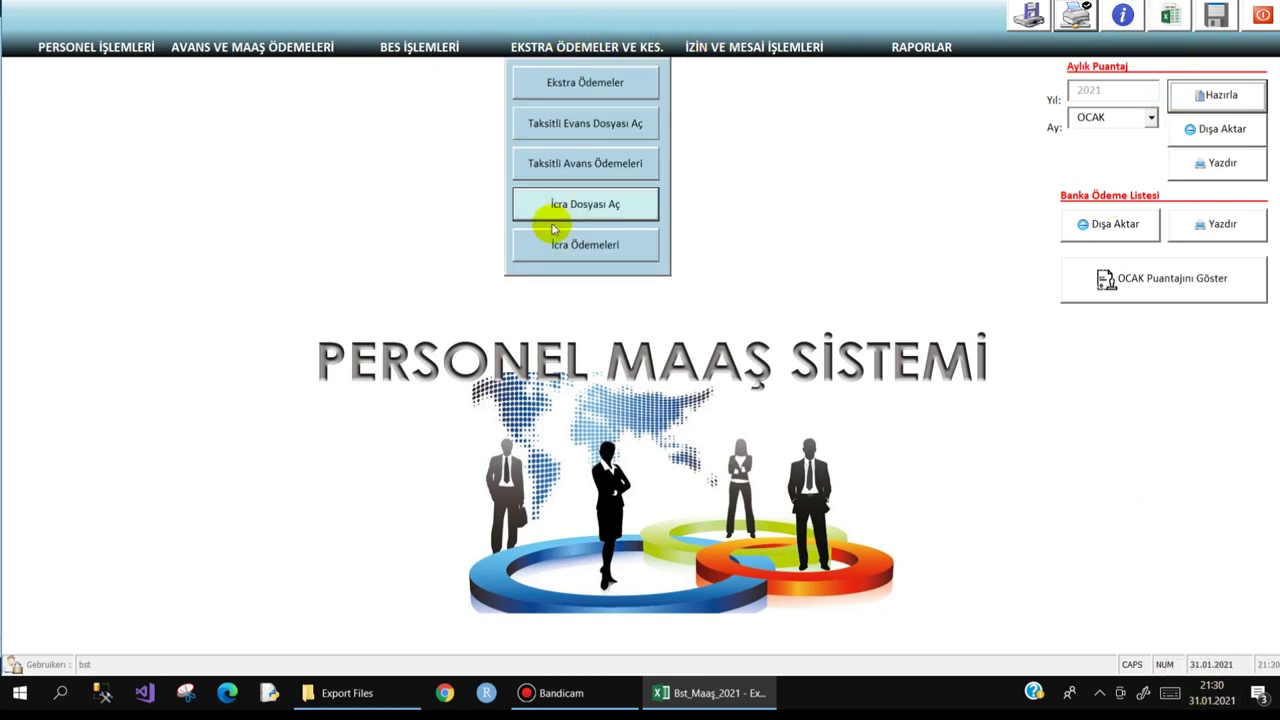
click(565, 206)
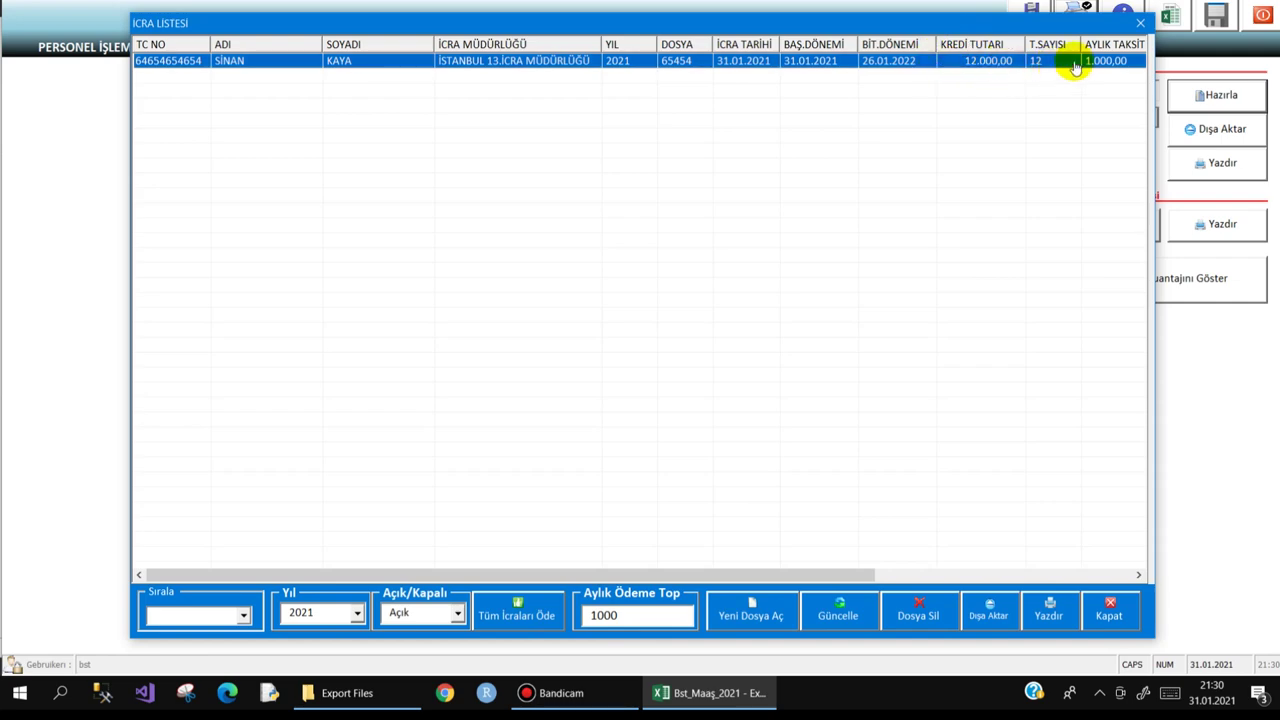
click(752, 608)
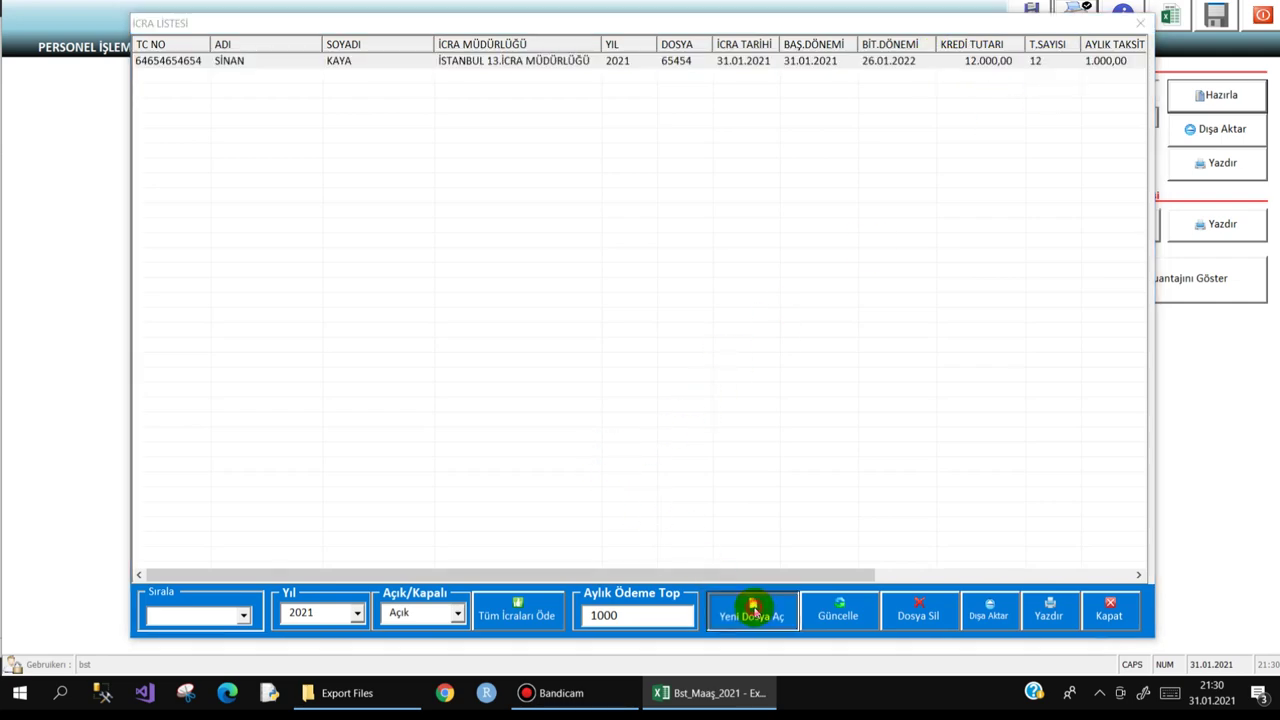
click(603, 146)
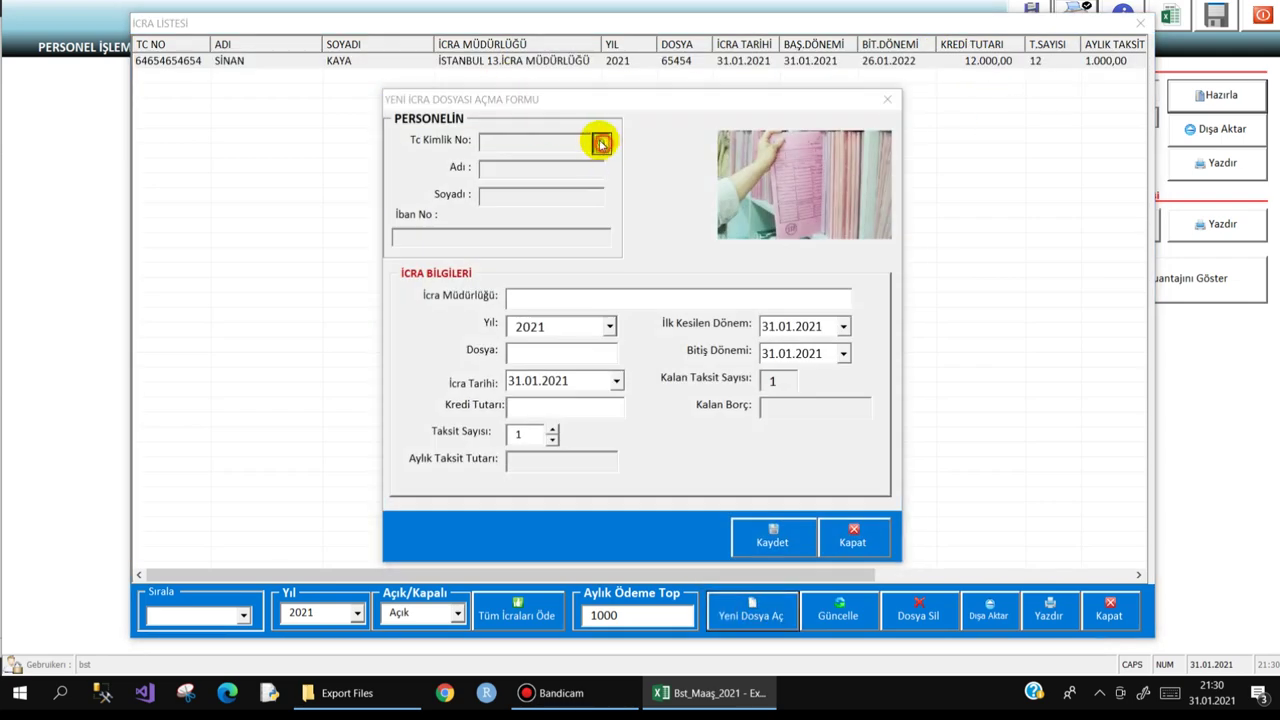
click(213, 104)
double_click(213, 104)
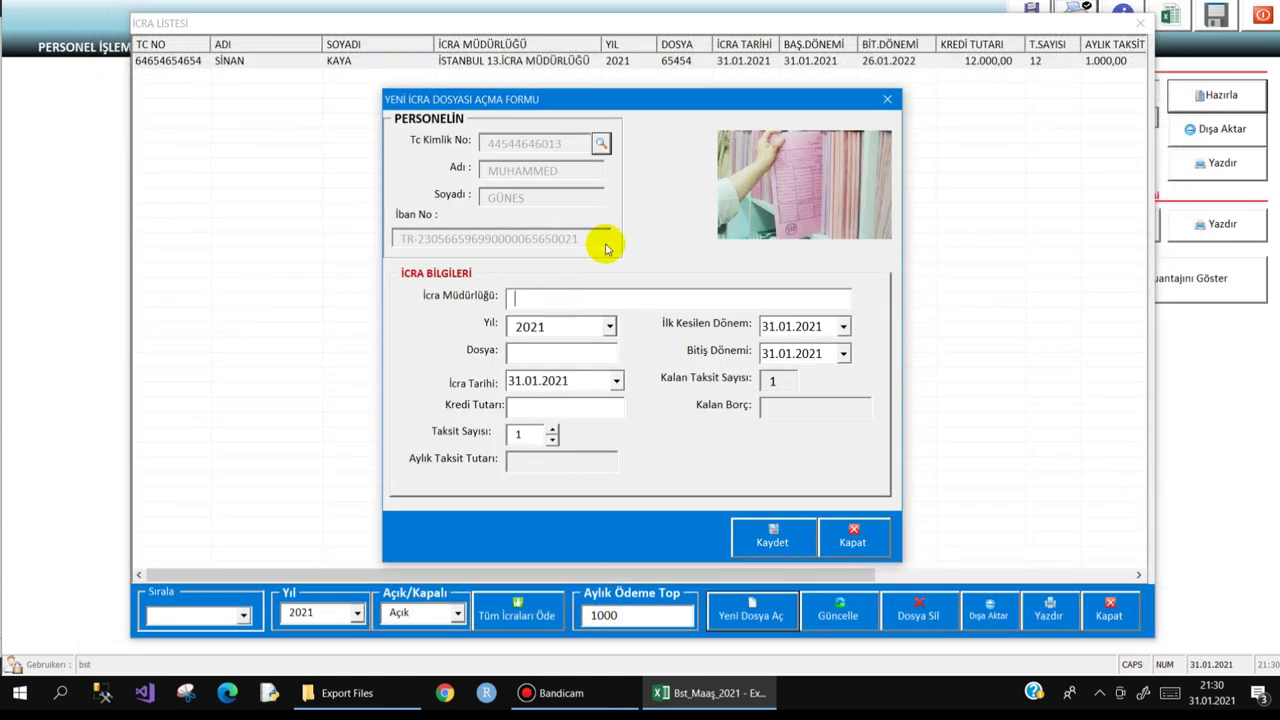
text(ANKARA 3.İCRA DAİRESİ)
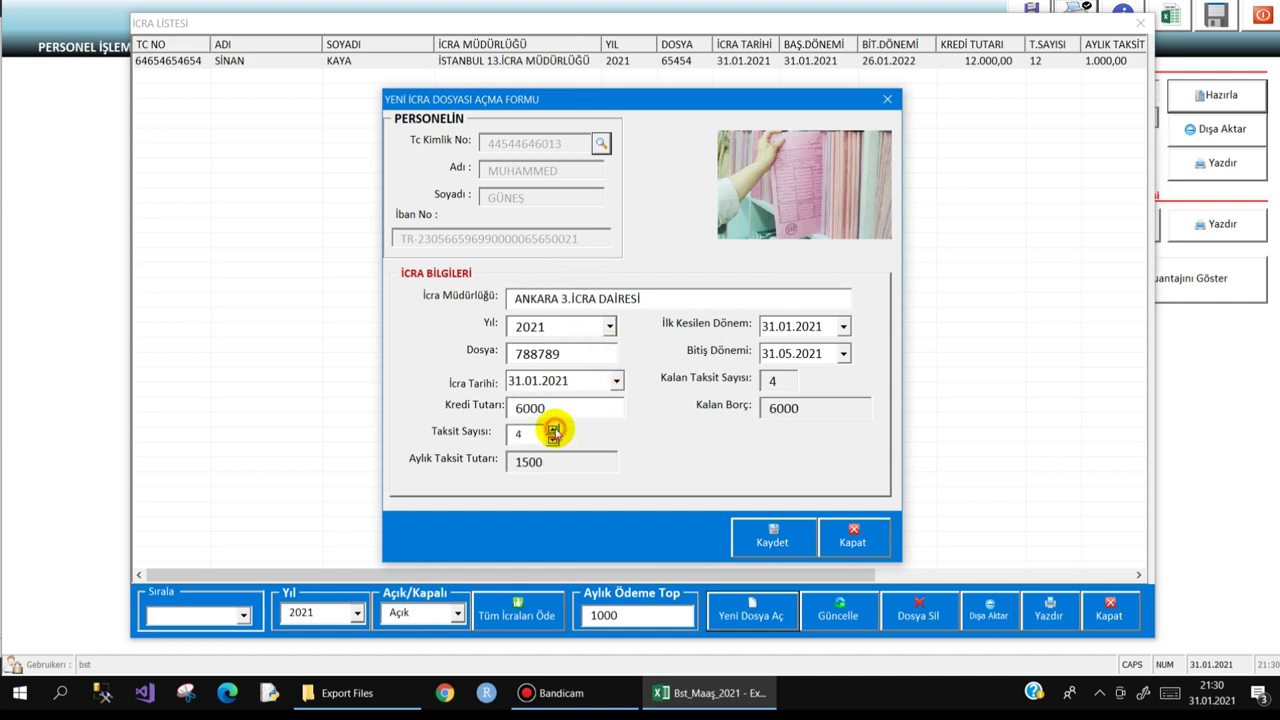
- Save the 6000 garnishment file and select the new 1500-per-month record in the list
click(754, 537)
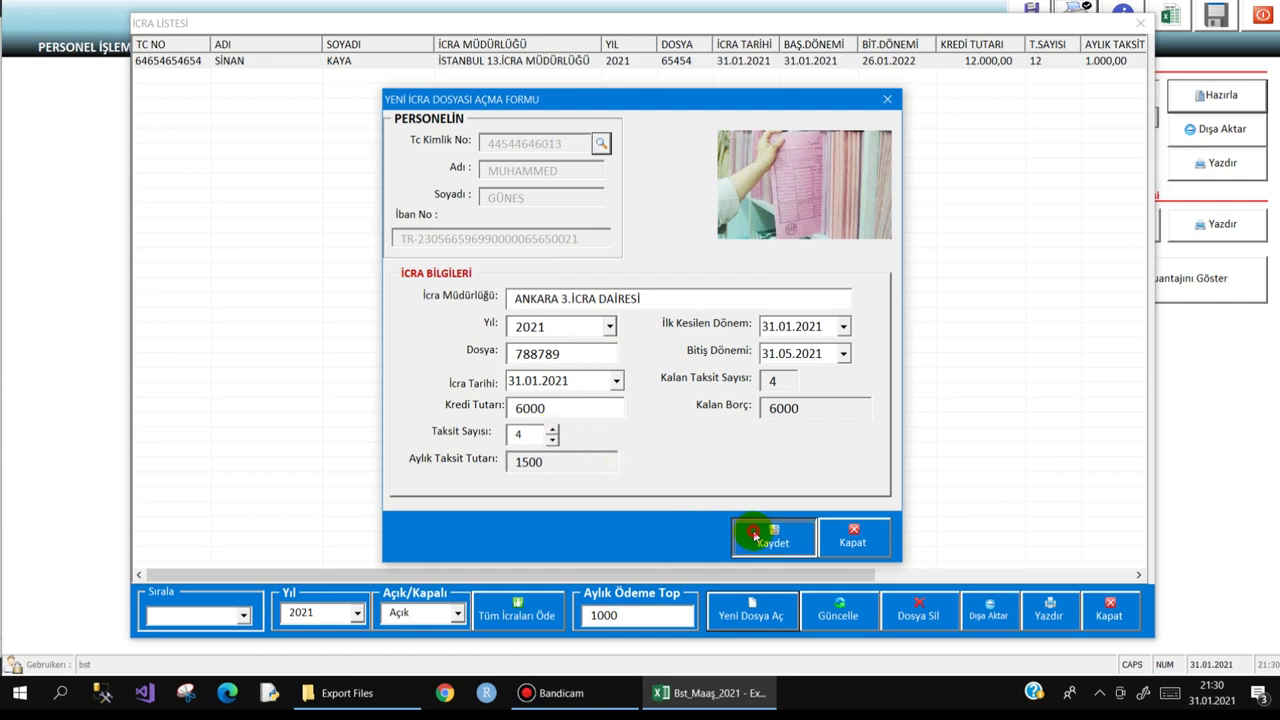
click(621, 394)
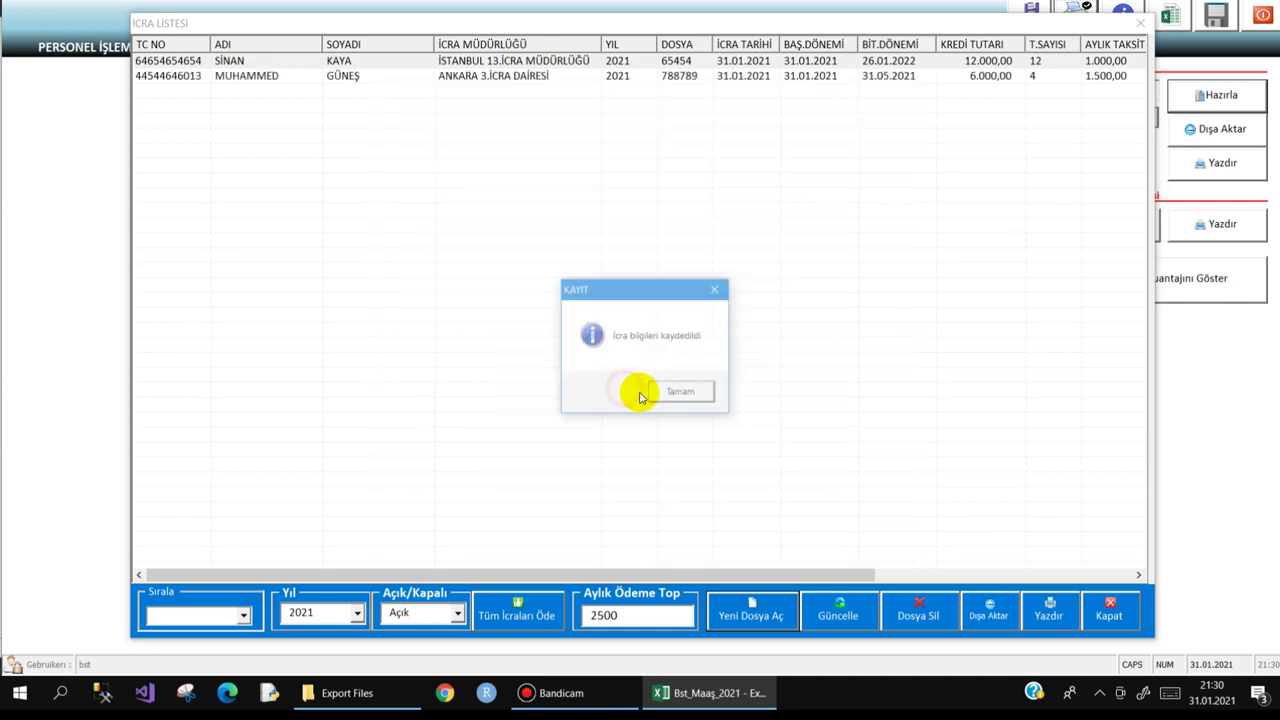
click(695, 405)
click(614, 614)
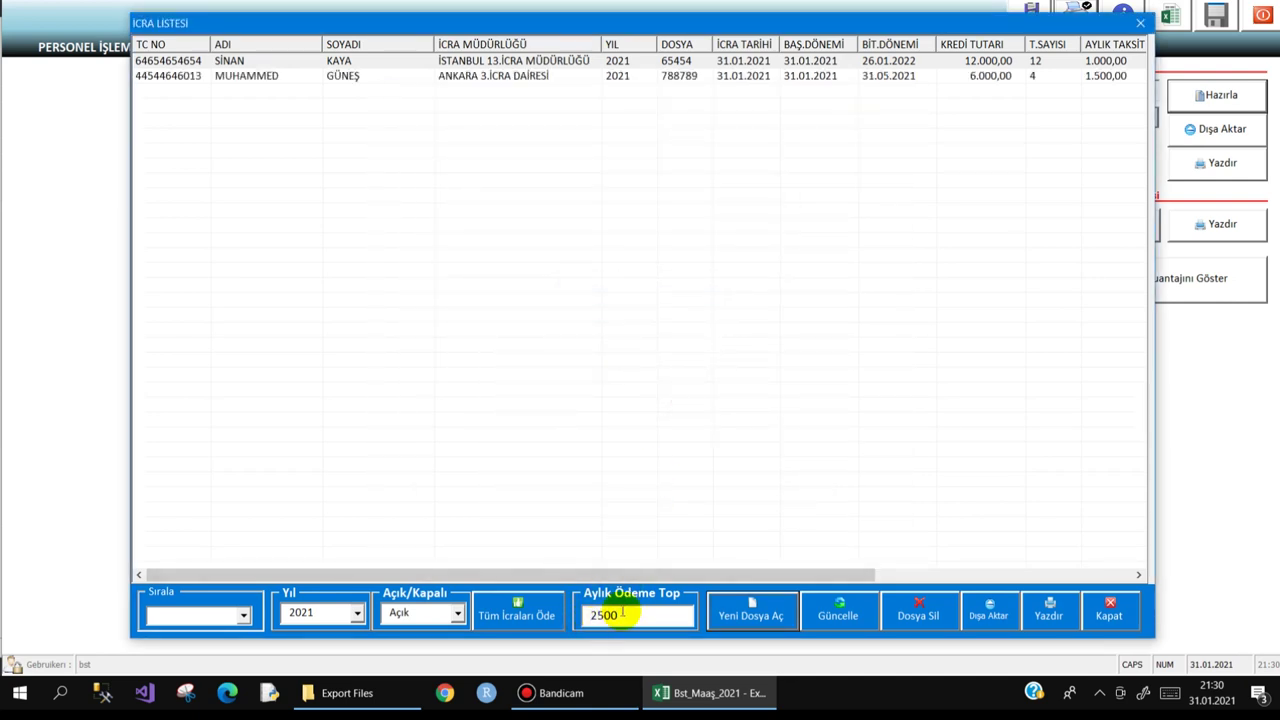
click(537, 77)
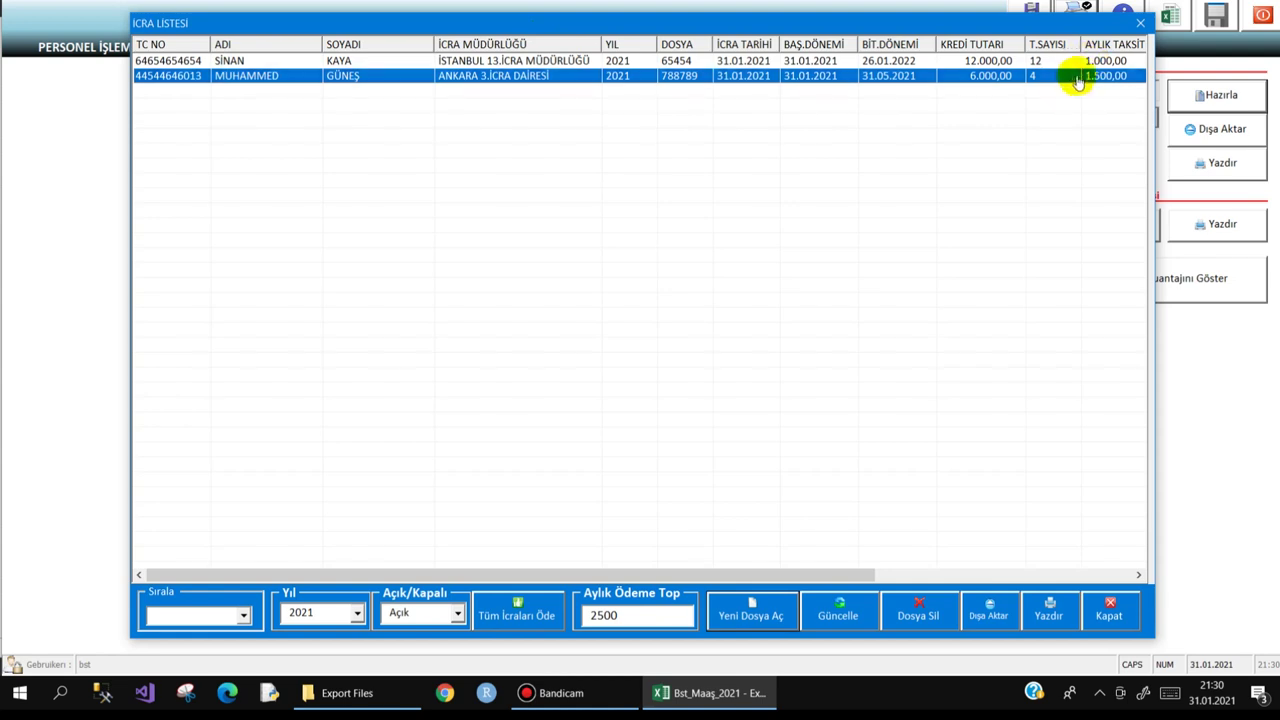
- Pay all garnishment installments for 31.01.2021
click(522, 604)
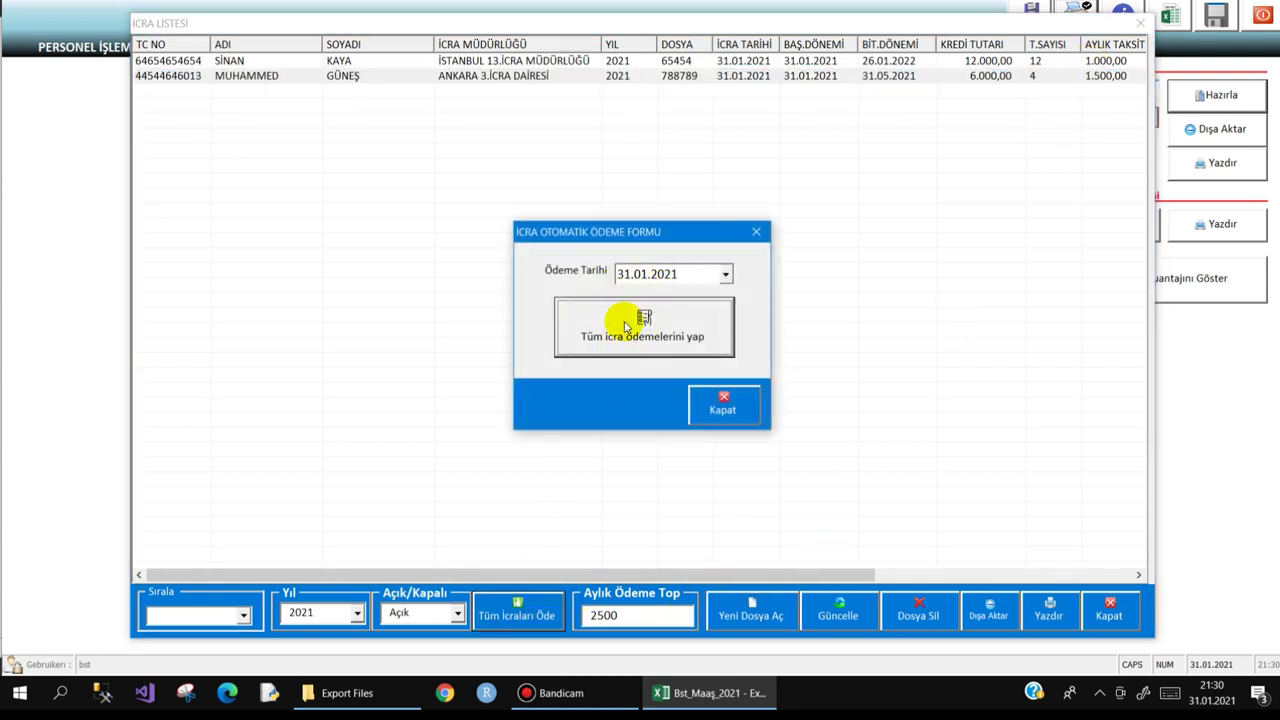
click(625, 326)
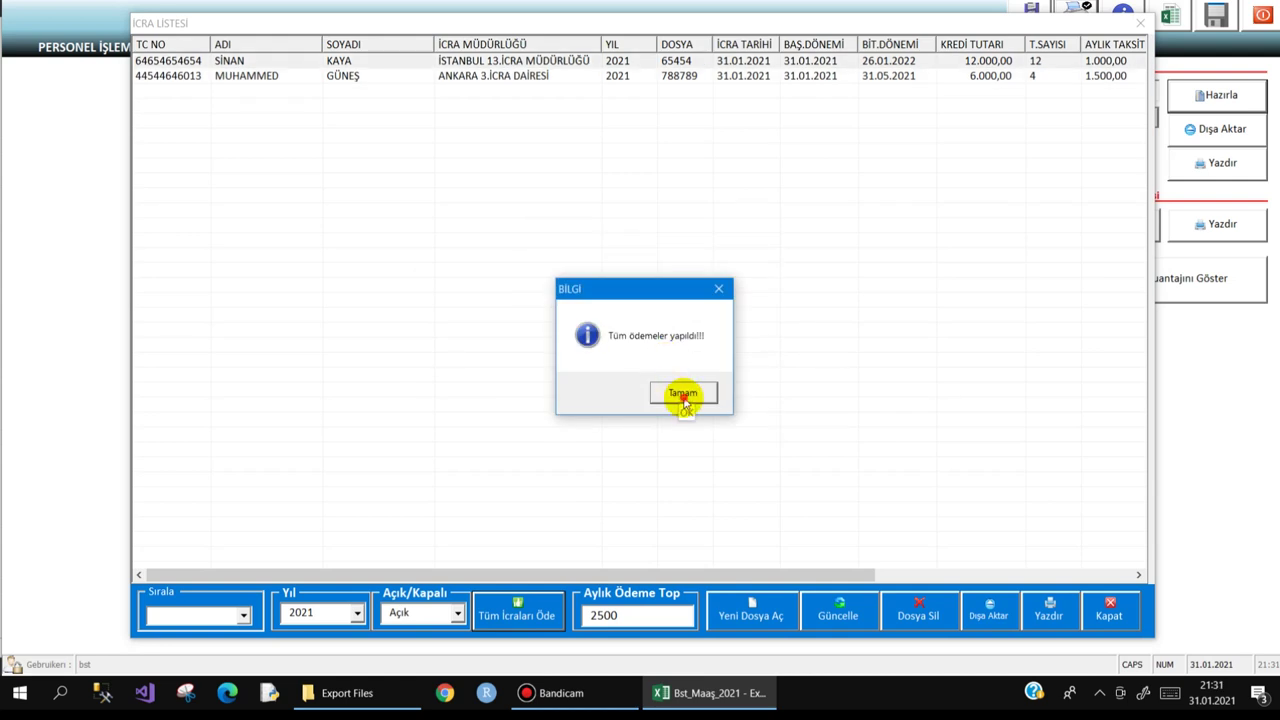
click(683, 394)
- Check the remaining debts of 11,000 and 4,500, then close the İCRA LİSTESİ
drag(771, 574, 1045, 580)
click(820, 62)
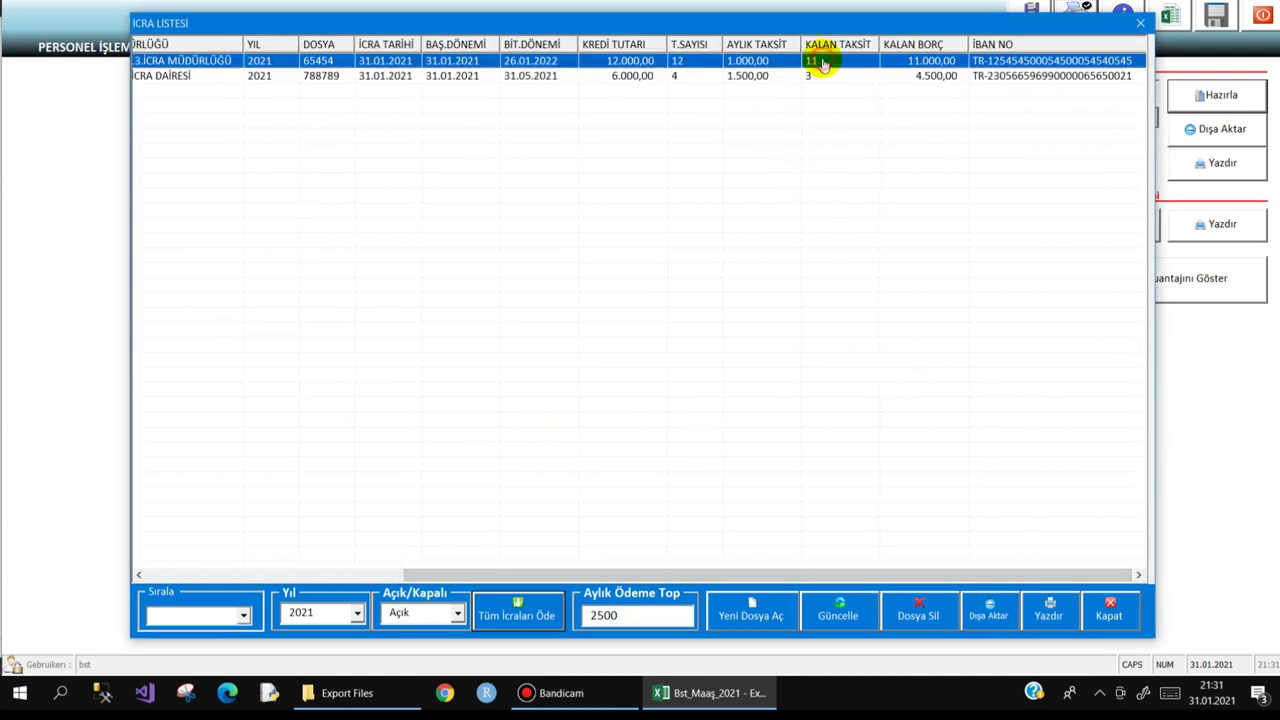
click(816, 77)
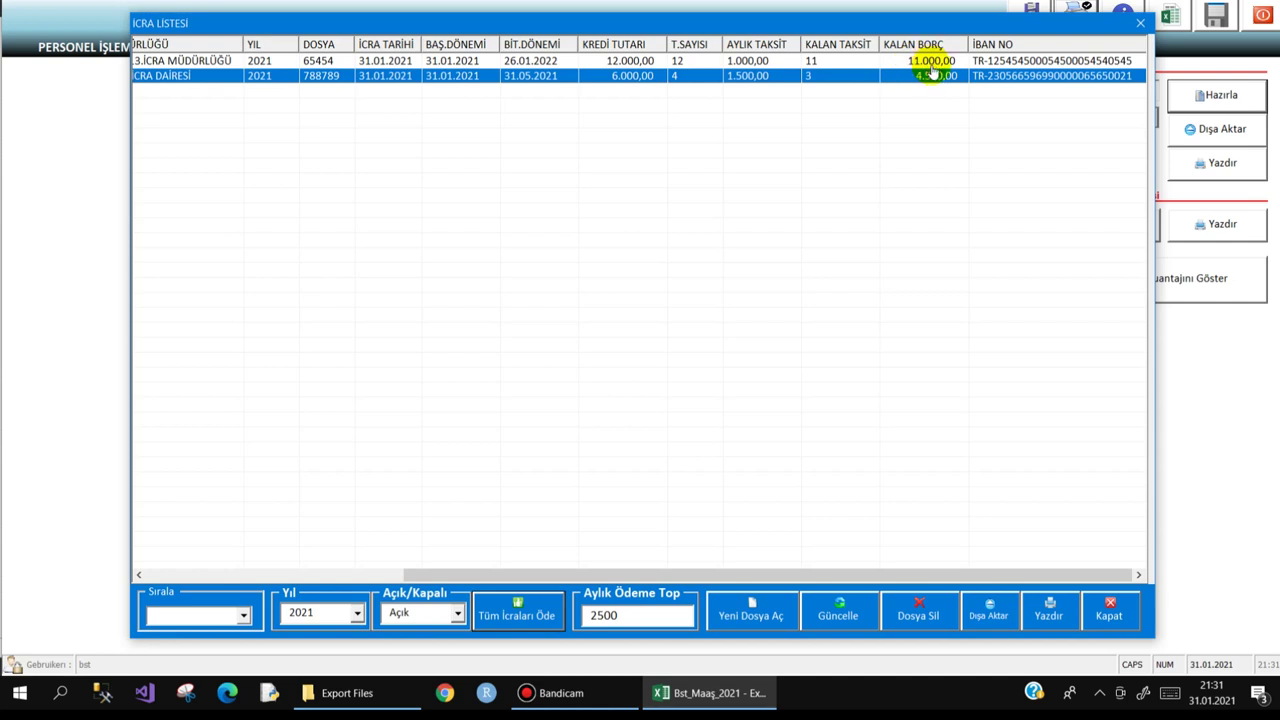
drag(929, 573, 1006, 573)
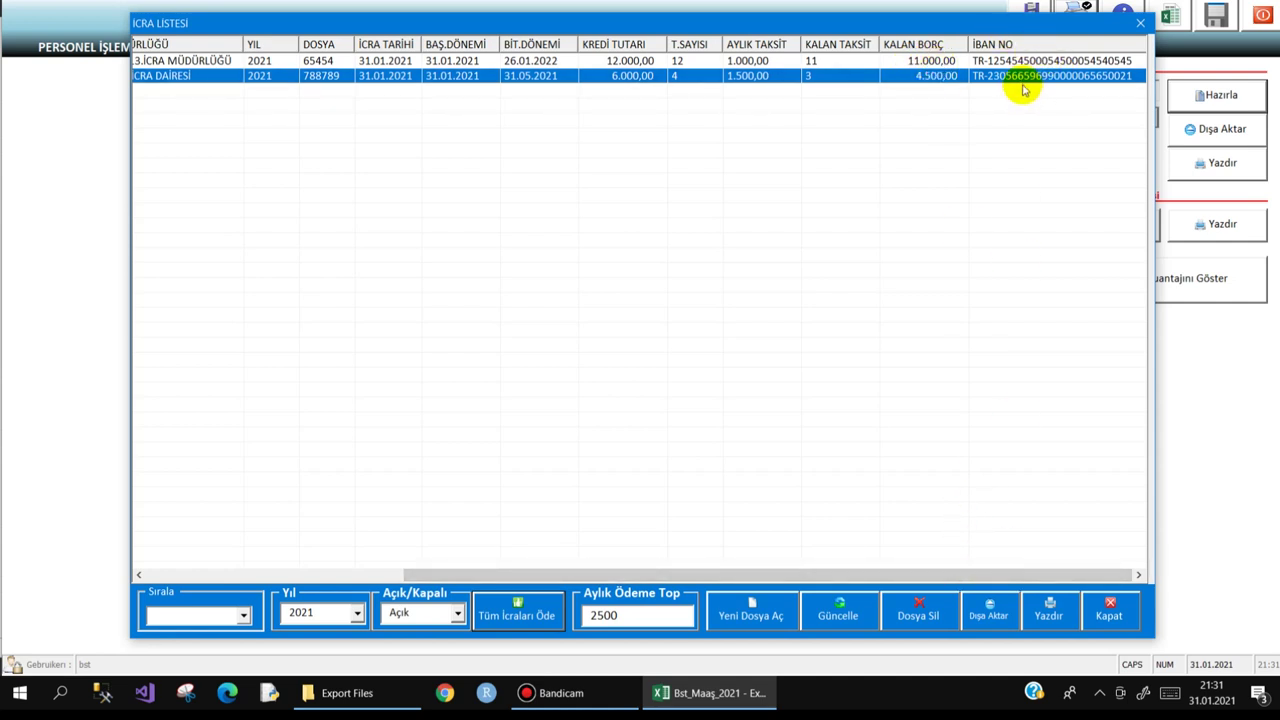
click(1022, 62)
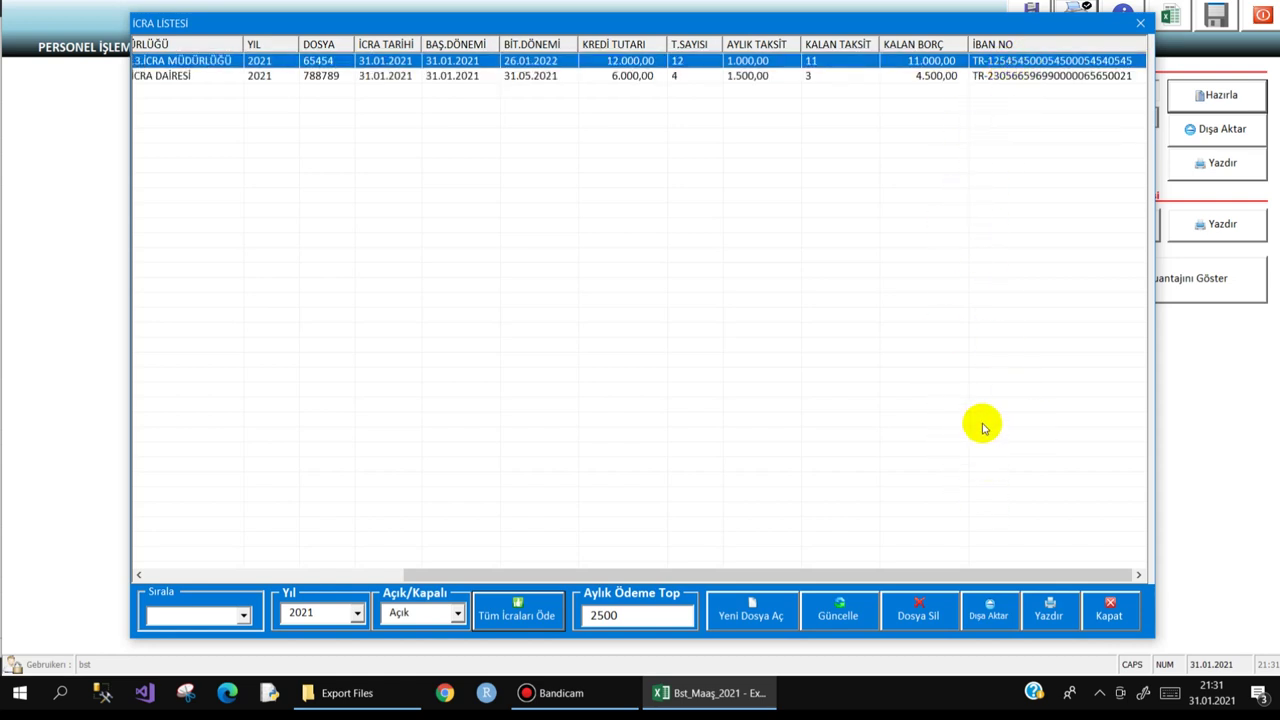
click(1108, 614)
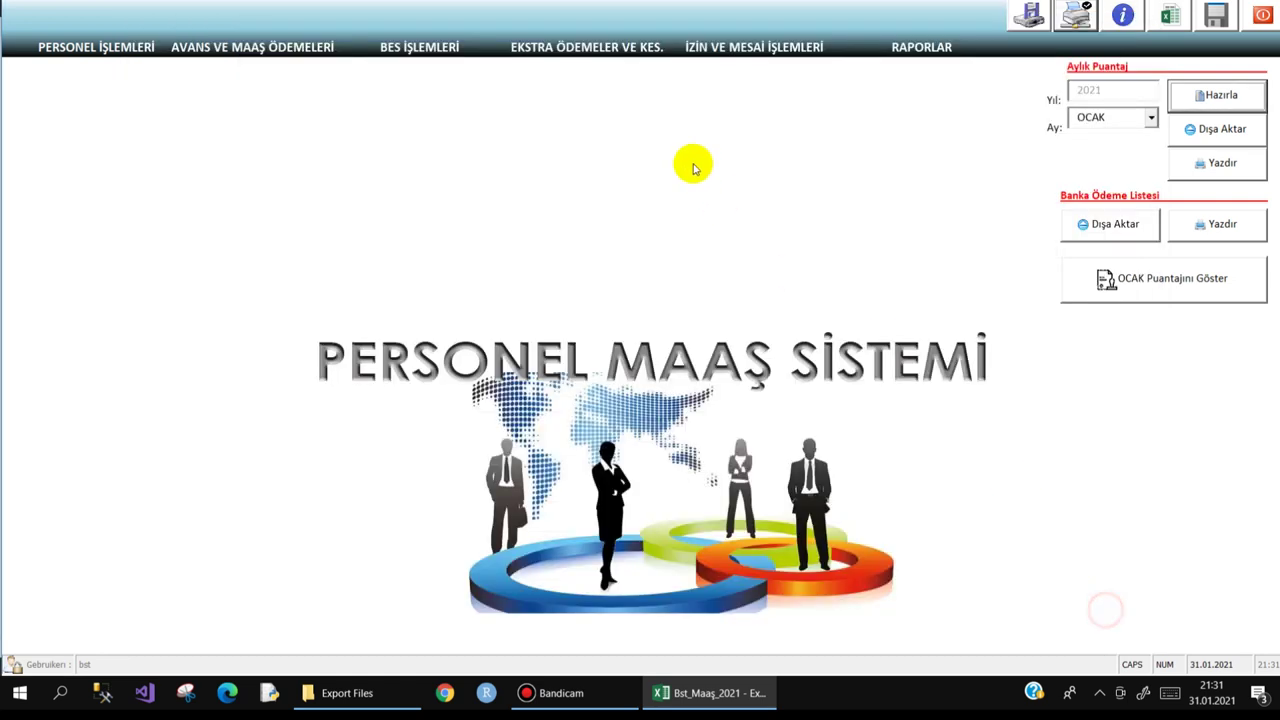
- Prepare and display the OCAK 2021 timesheet, looking over SİNAN's and MUHAMMED's rows
click(1185, 94)
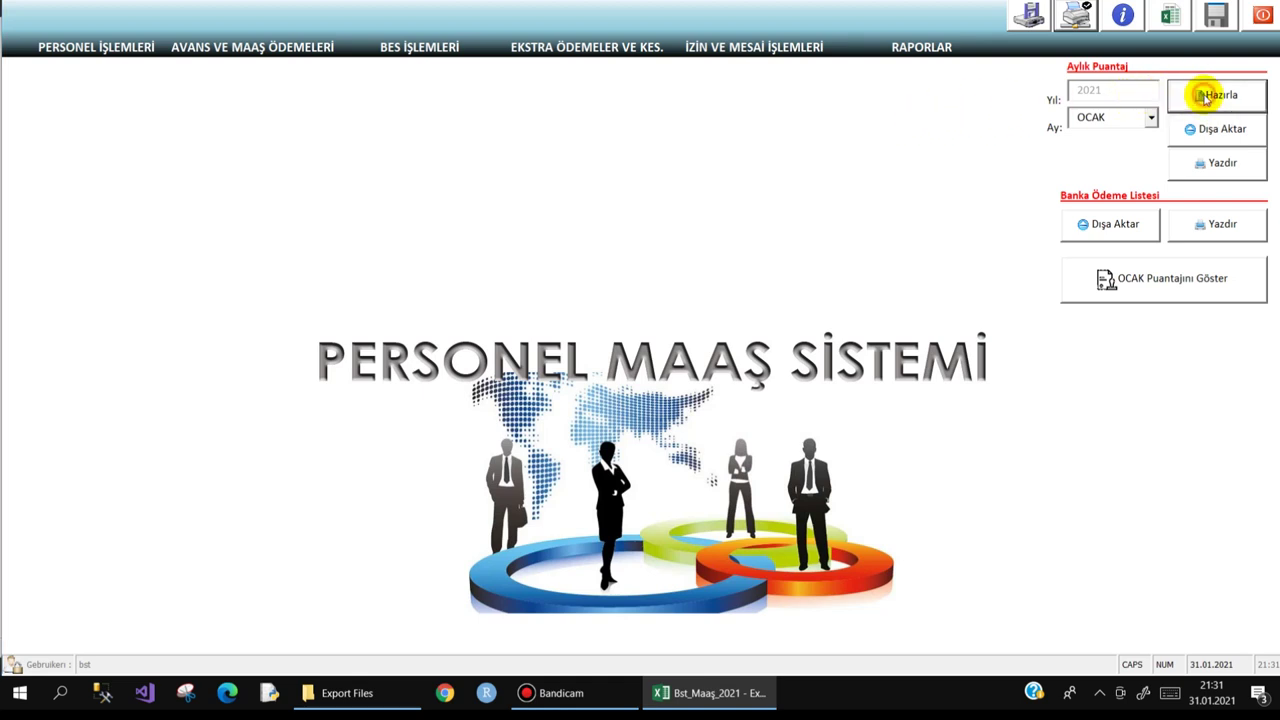
click(838, 348)
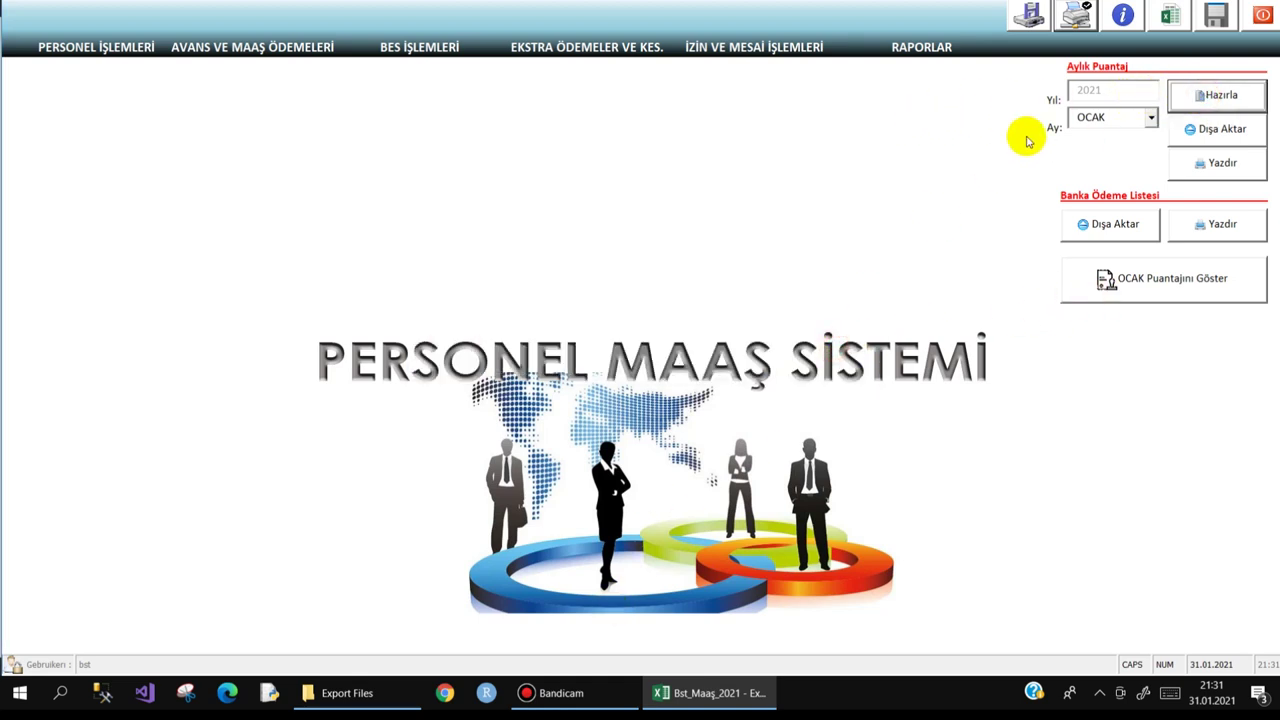
click(1136, 282)
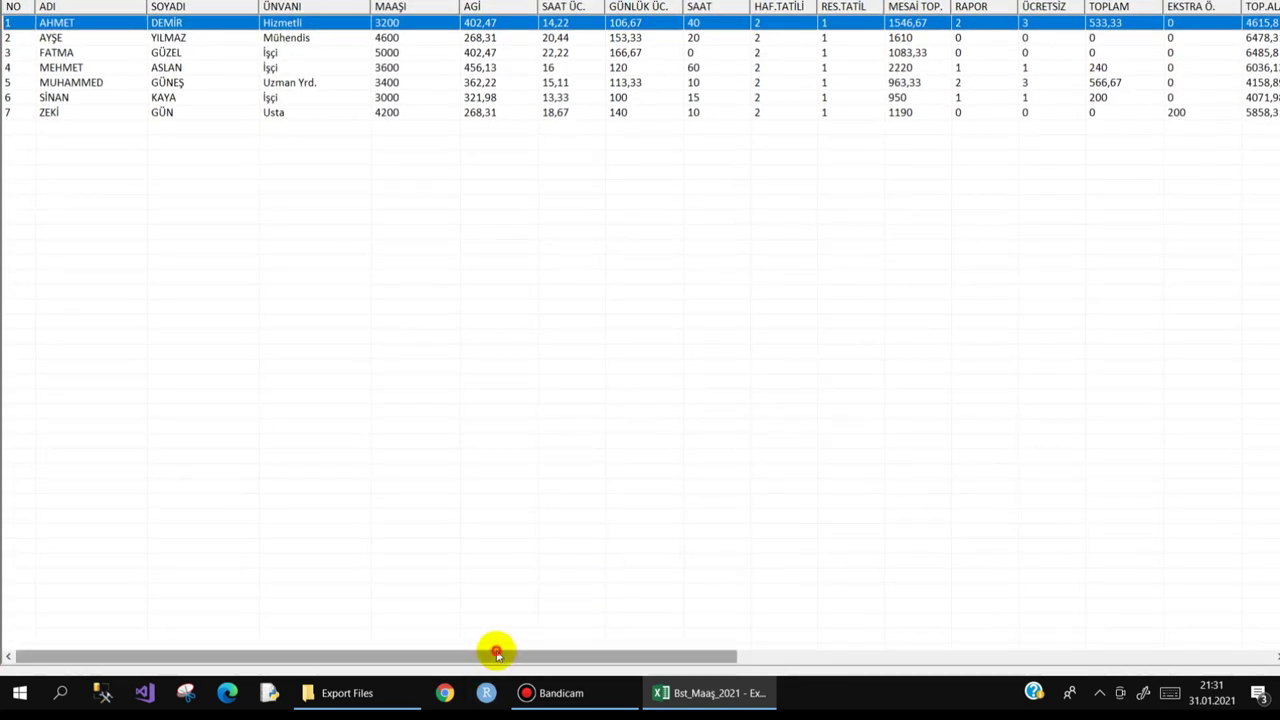
mouse_move(496, 655)
mouse_down()
mouse_move(595, 655)
mouse_move(360, 650)
mouse_up()
click(55, 100)
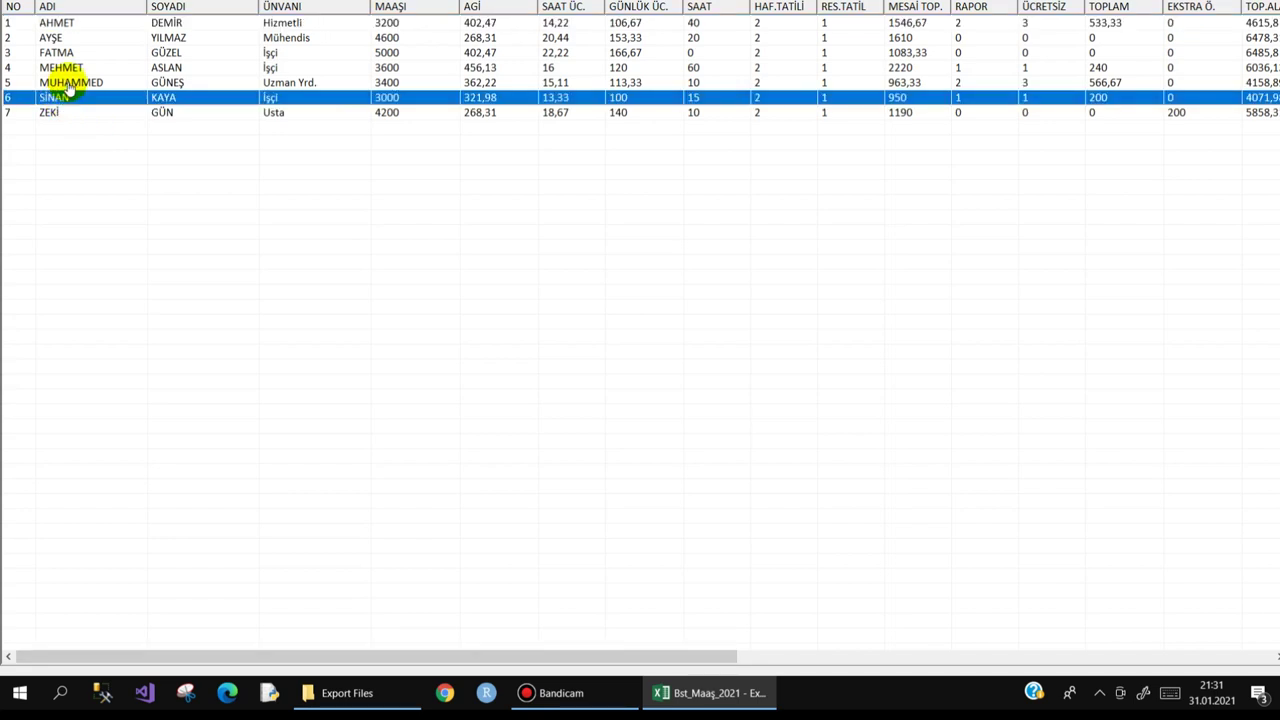
click(65, 84)
click(70, 97)
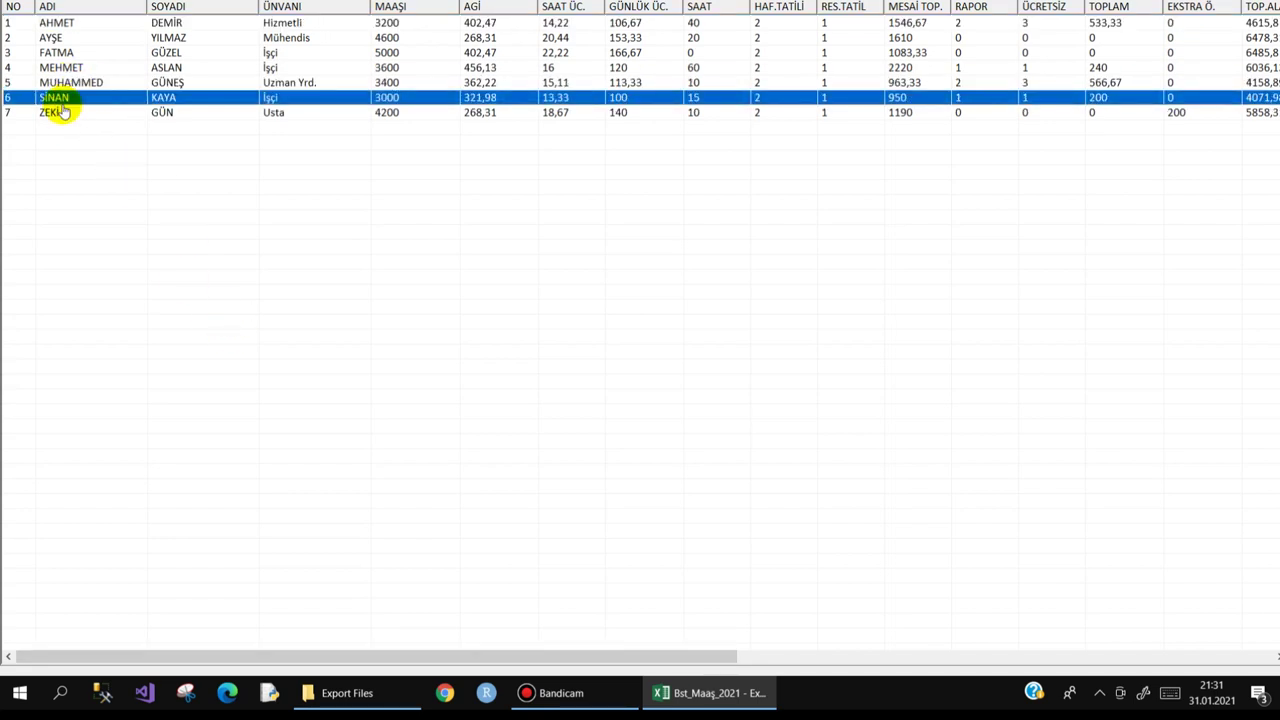
- Review the 1500 and 1000 enforcement deductions in the OCAK timesheet rows
drag(668, 655, 1266, 650)
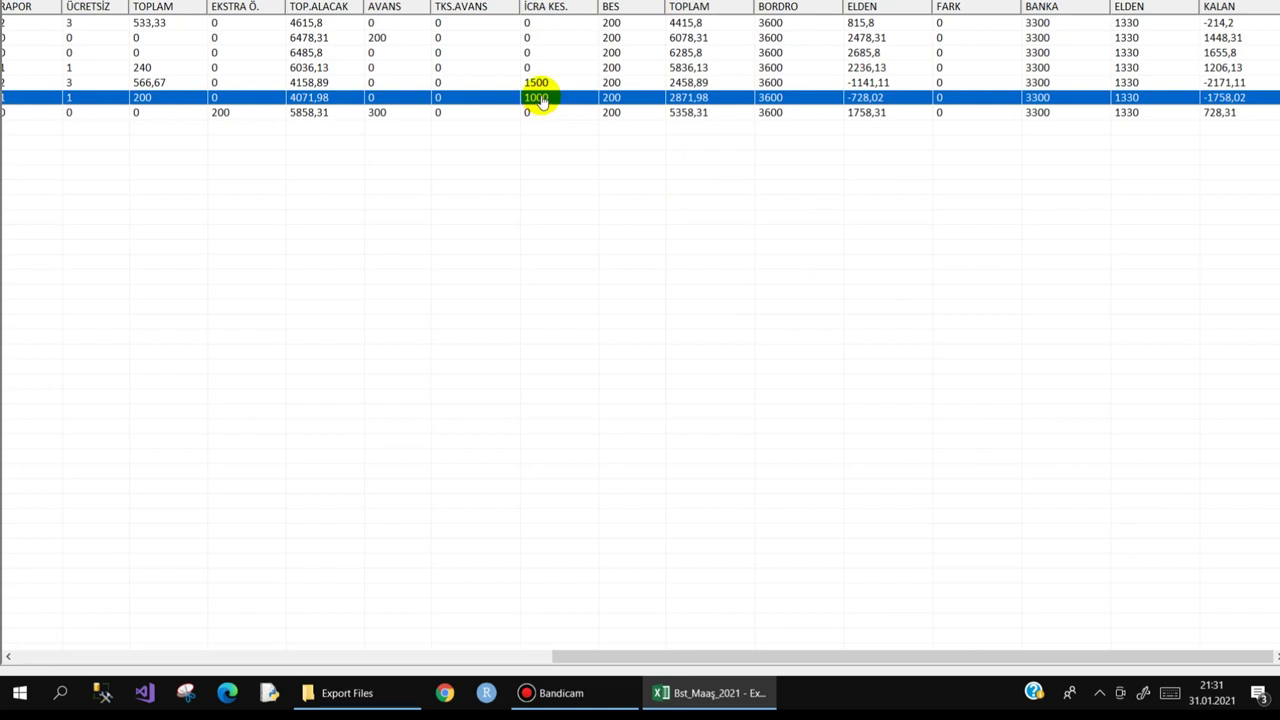
click(538, 83)
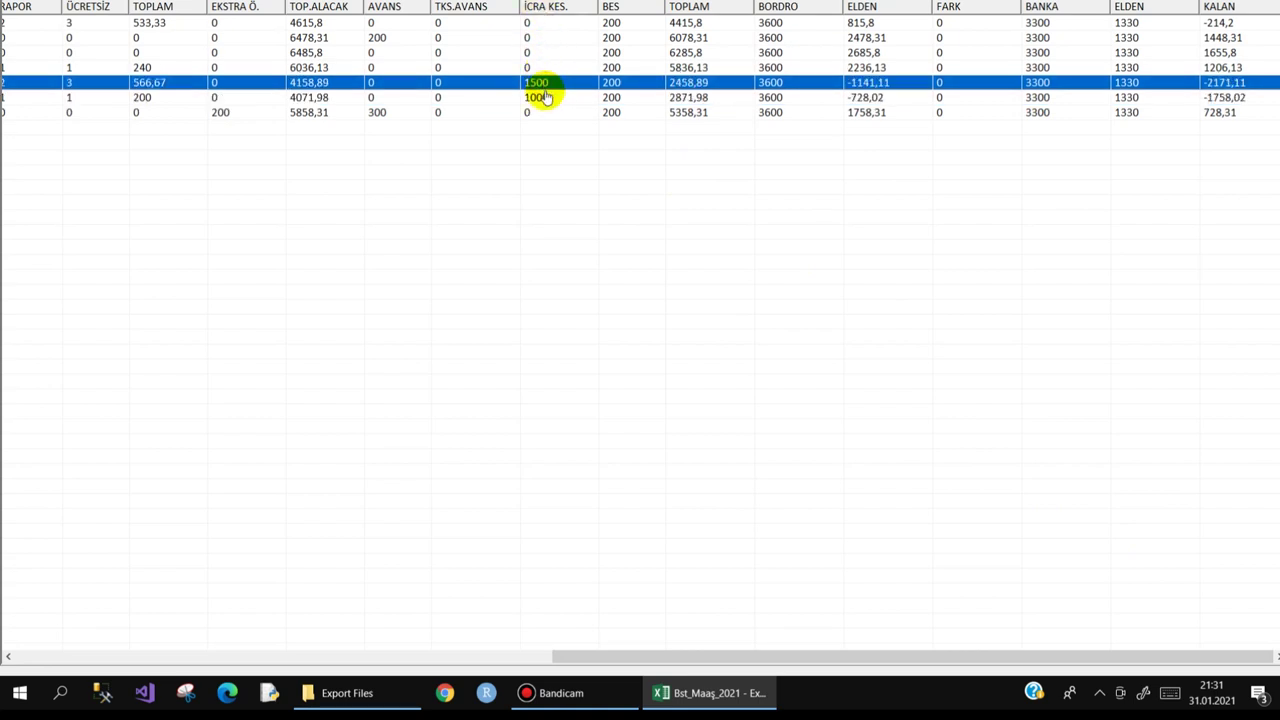
click(545, 97)
click(540, 83)
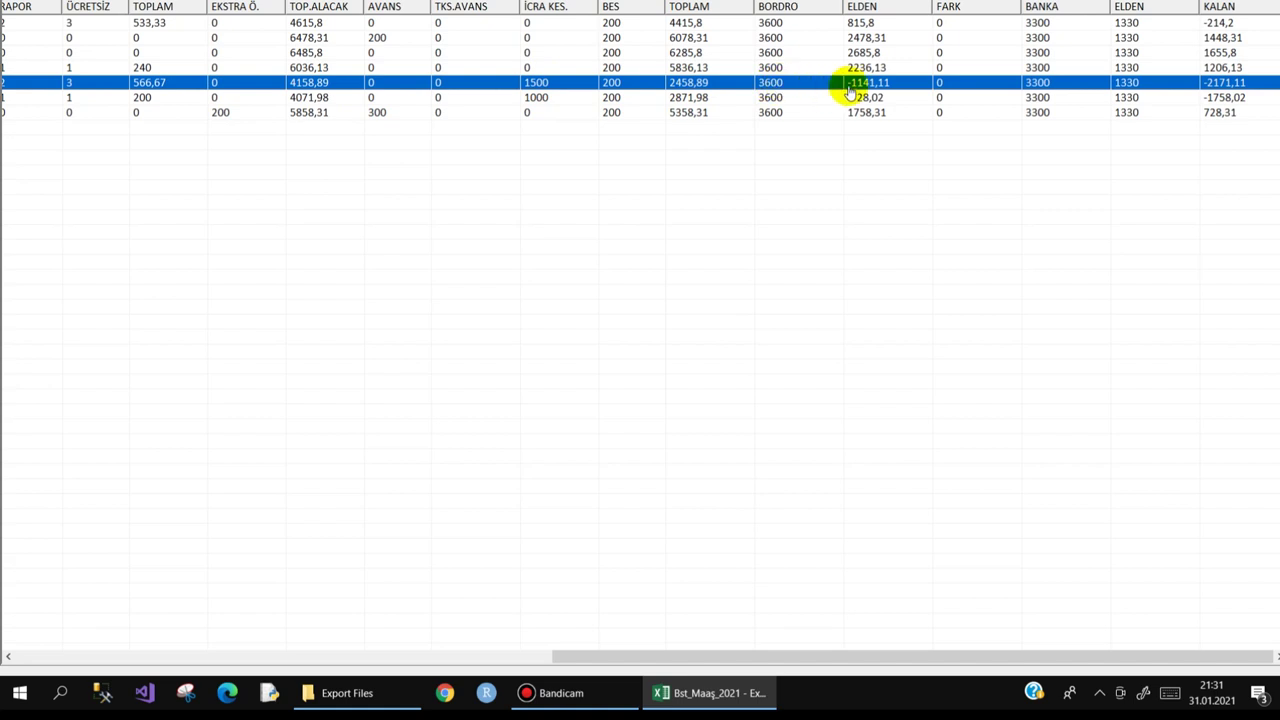
drag(619, 660, 51, 623)
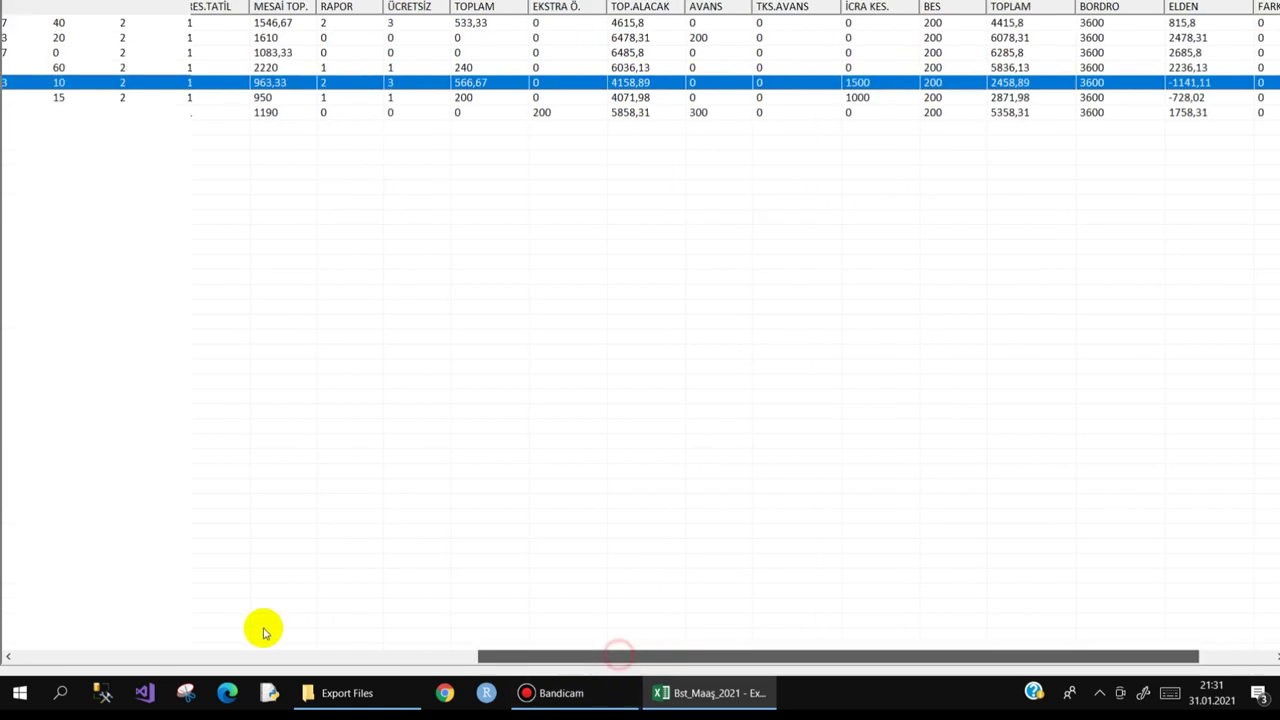
- Export the OCAK 2021 timesheet to Excel, overwriting the existing file, then exit to the workbook
click(1269, 5)
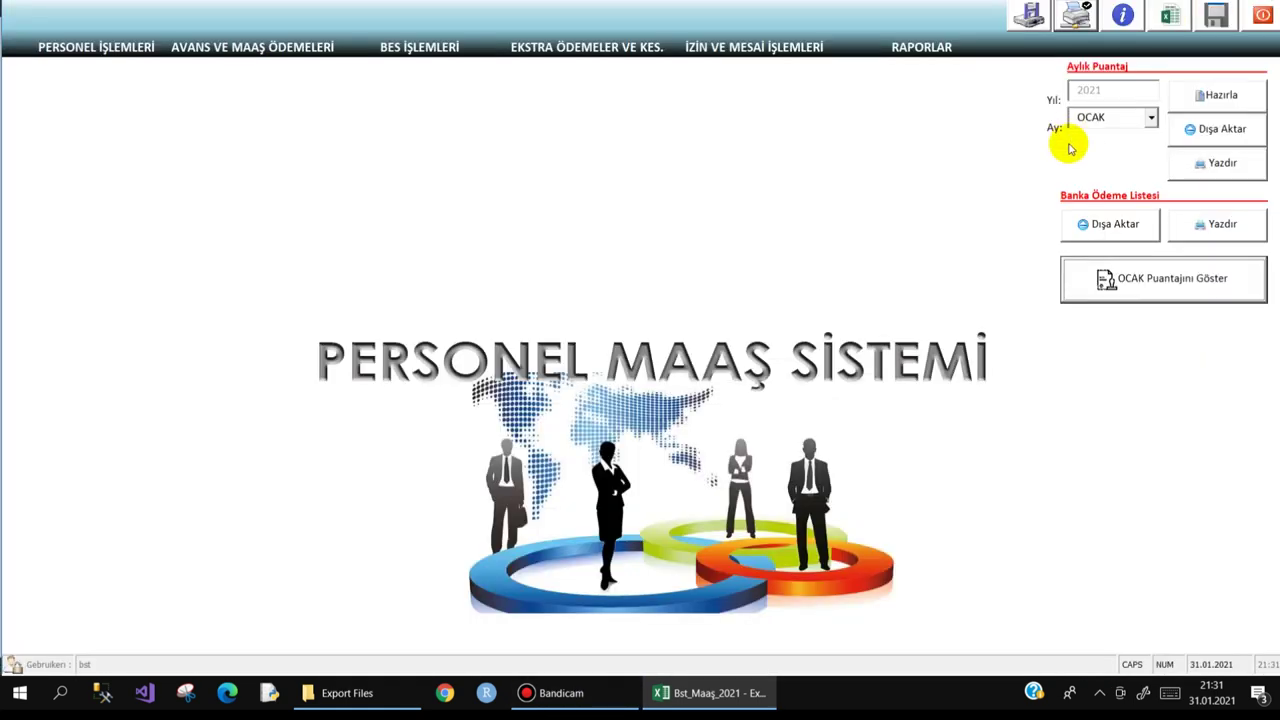
click(1225, 131)
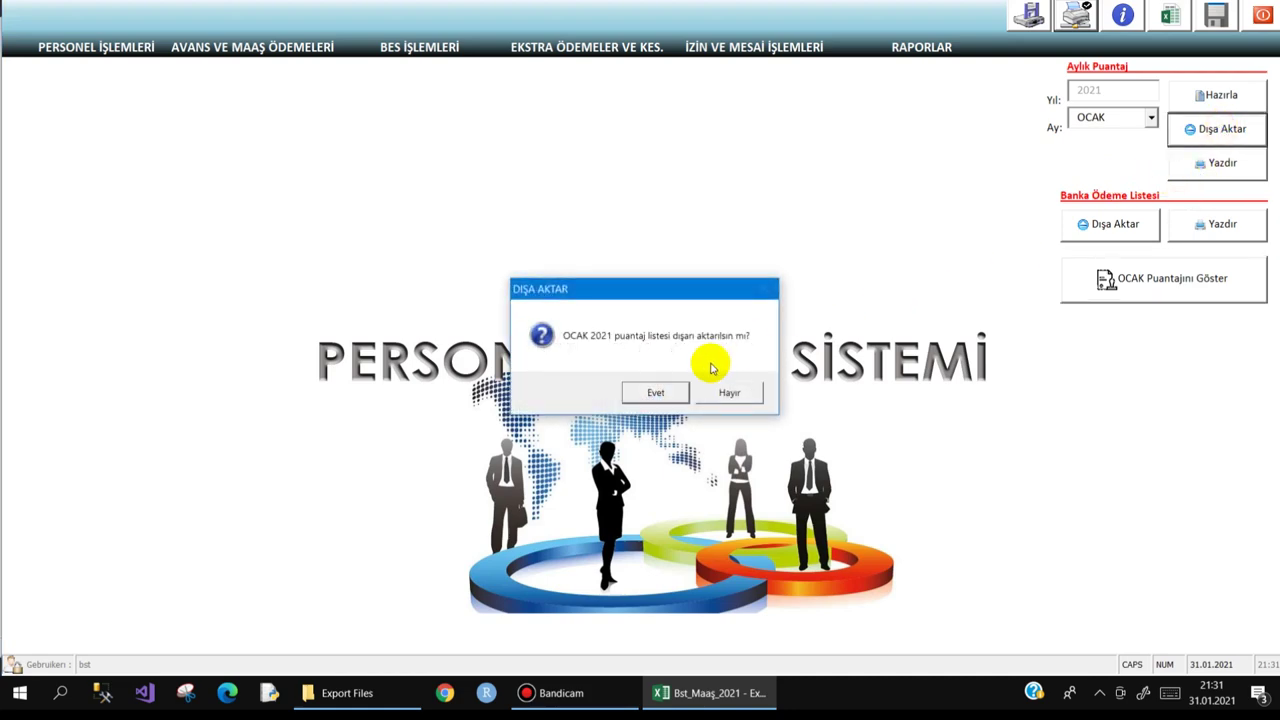
click(636, 390)
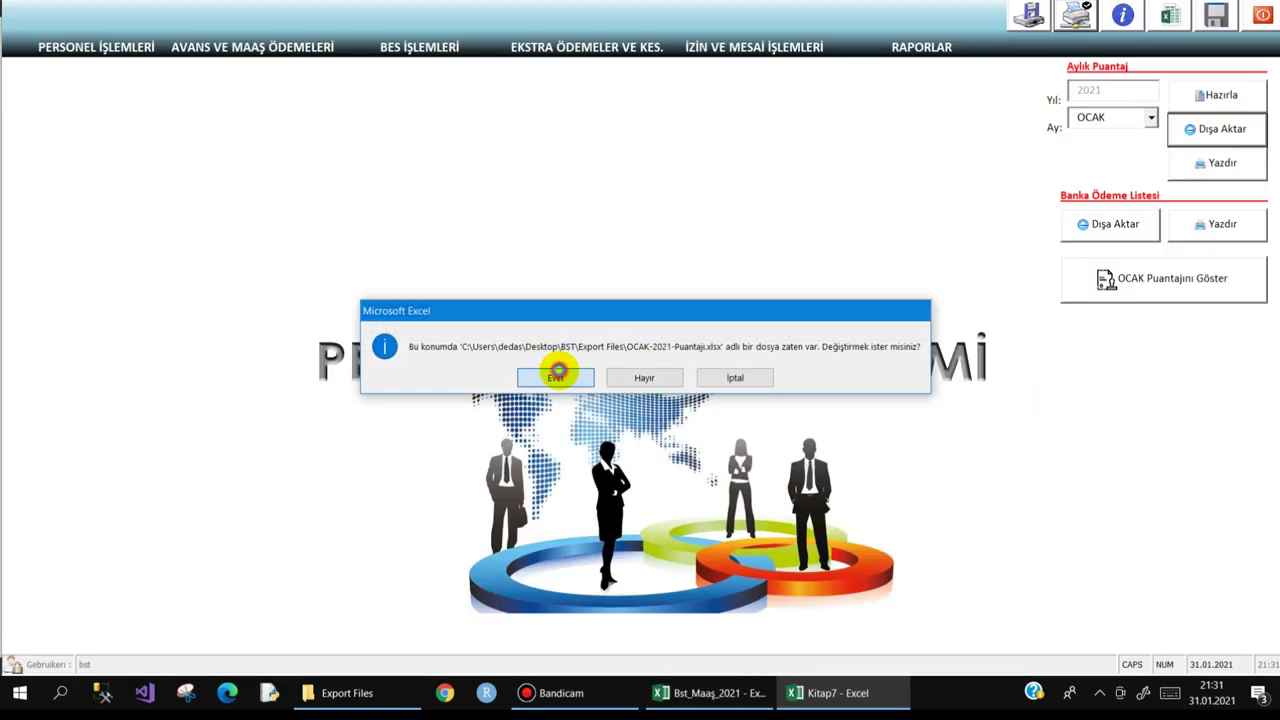
click(557, 373)
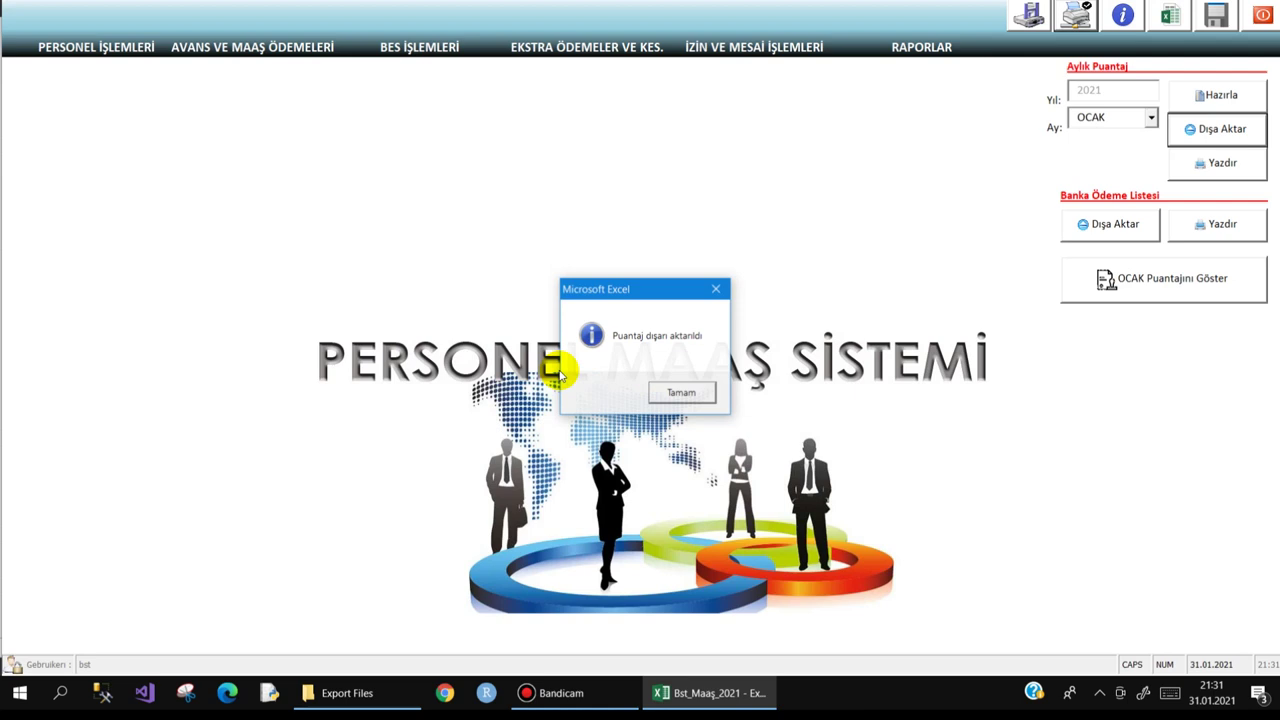
click(672, 390)
click(1170, 15)
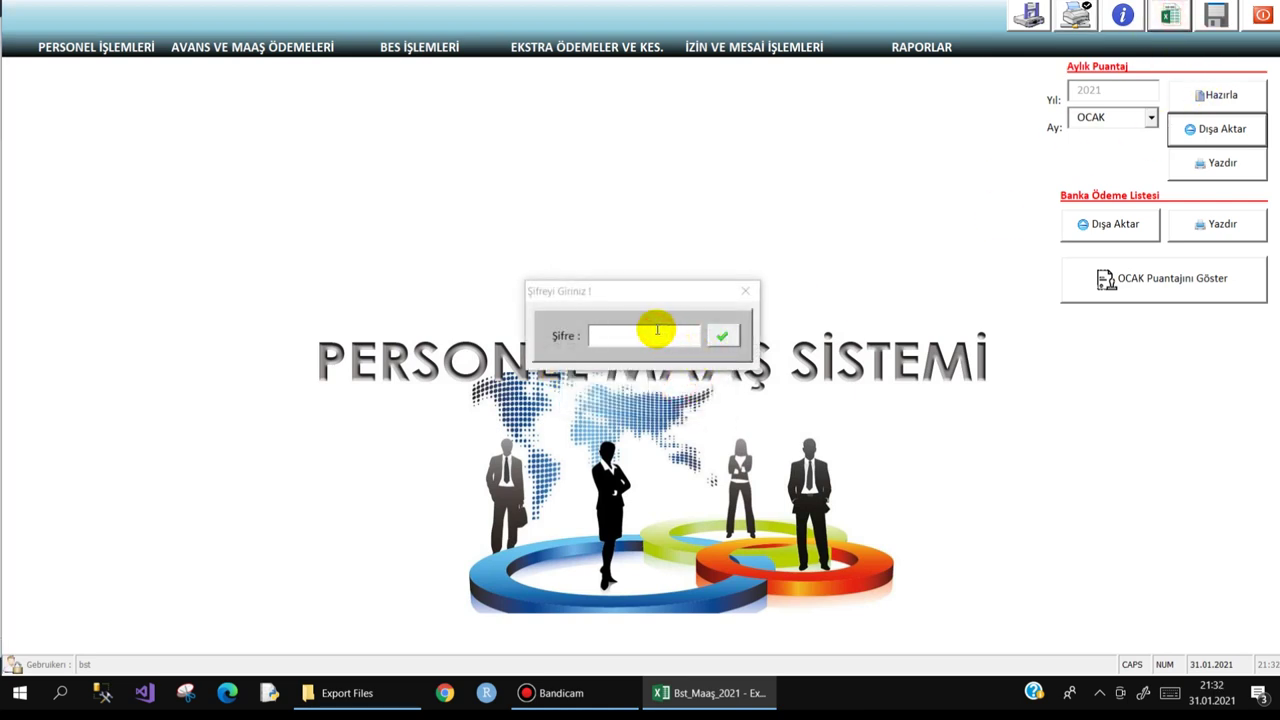
click(724, 340)
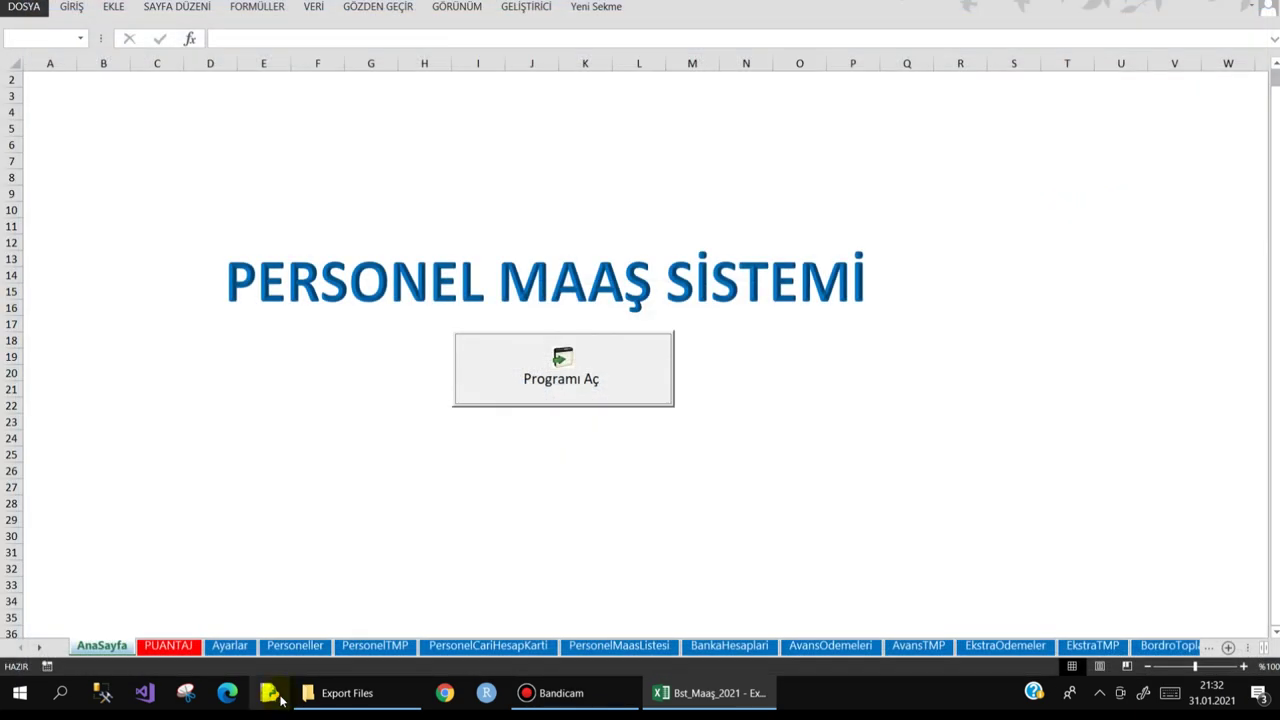
double_click(213, 222)
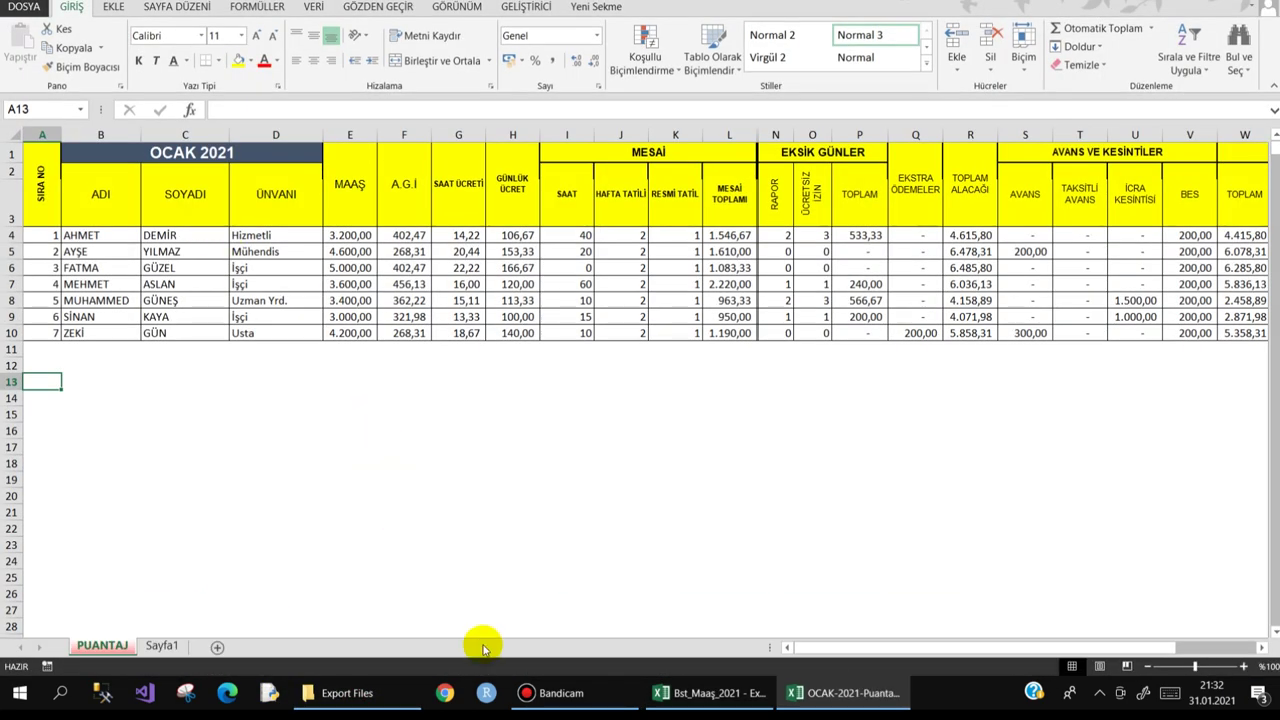
drag(852, 655, 966, 651)
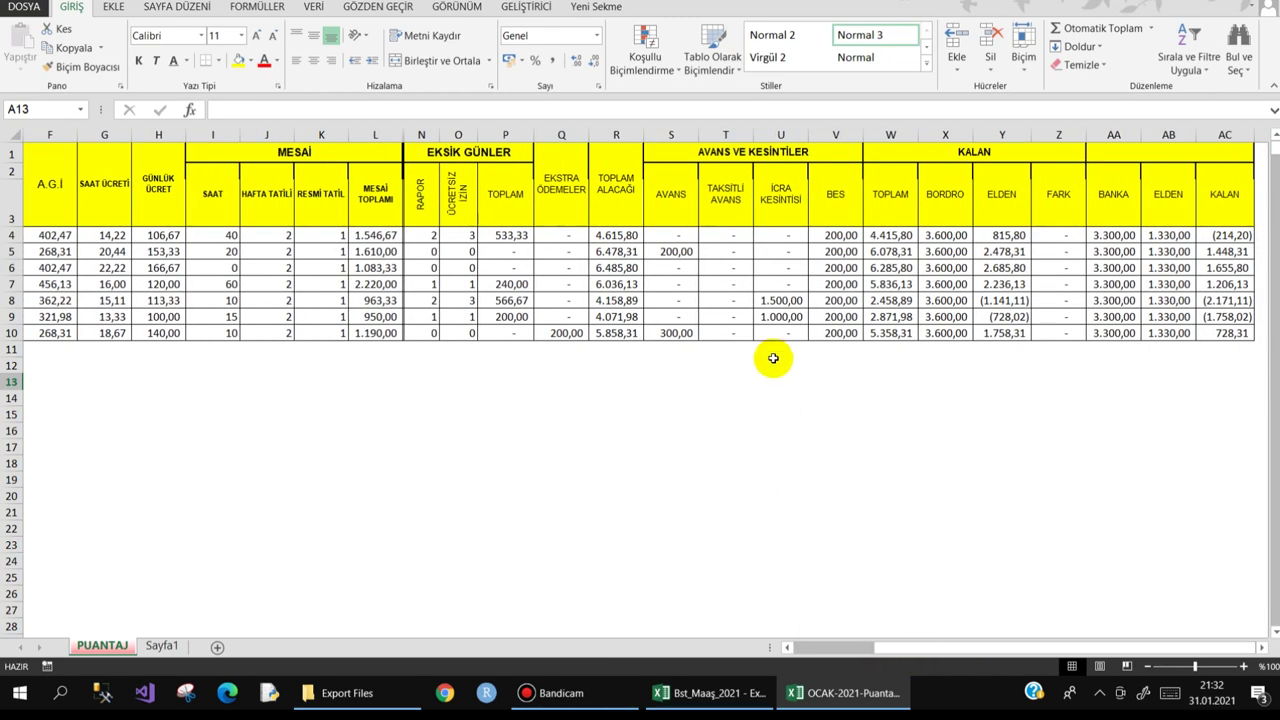
click(788, 315)
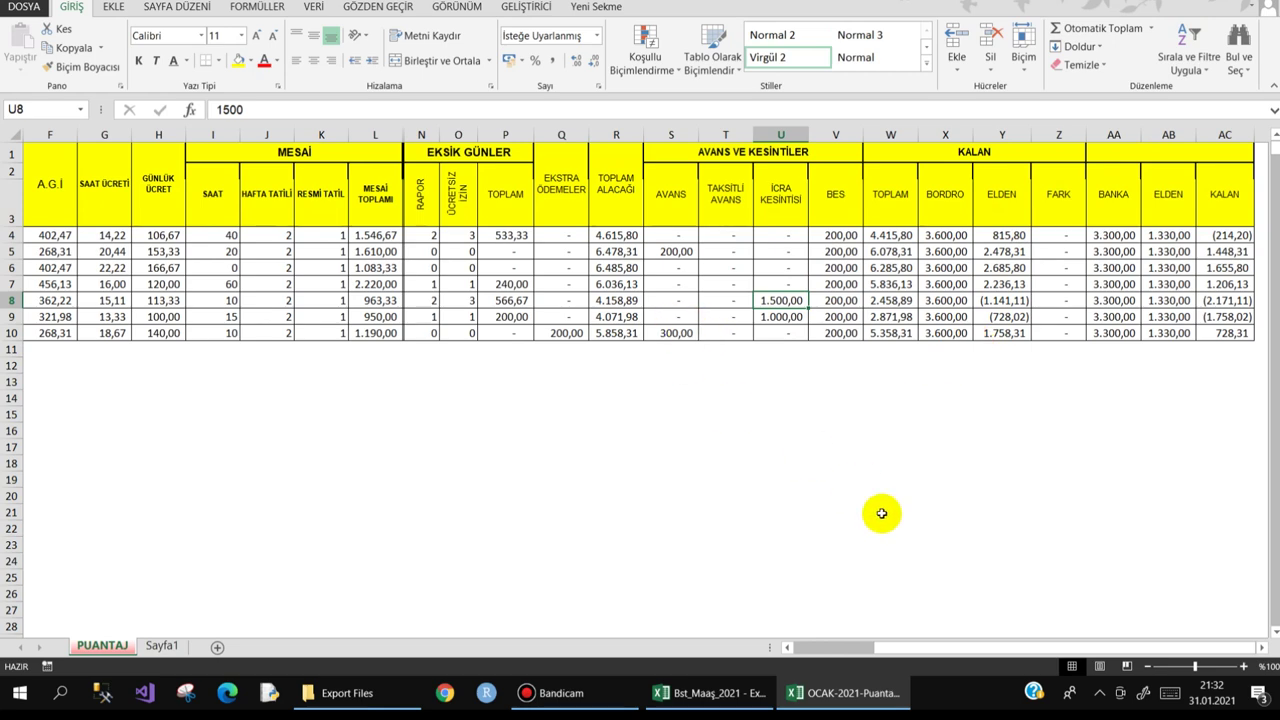
drag(1003, 651, 955, 651)
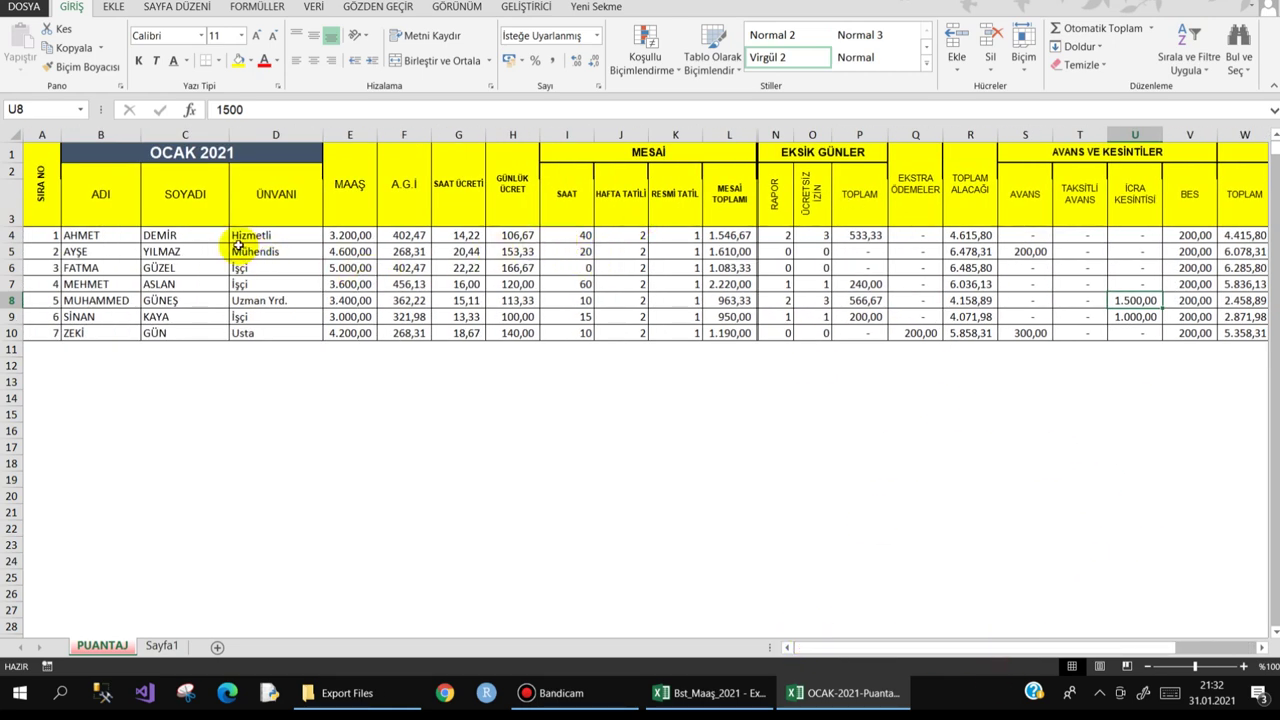
click(345, 234)
click(403, 235)
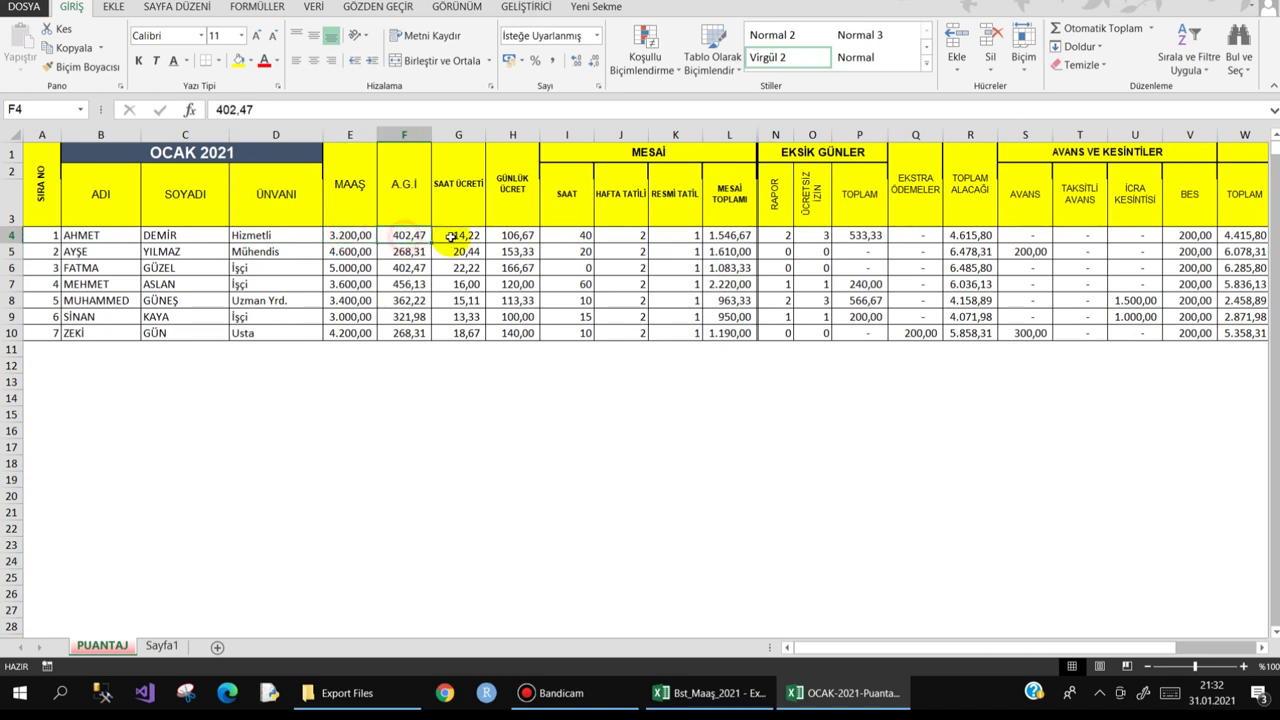
click(458, 236)
click(514, 235)
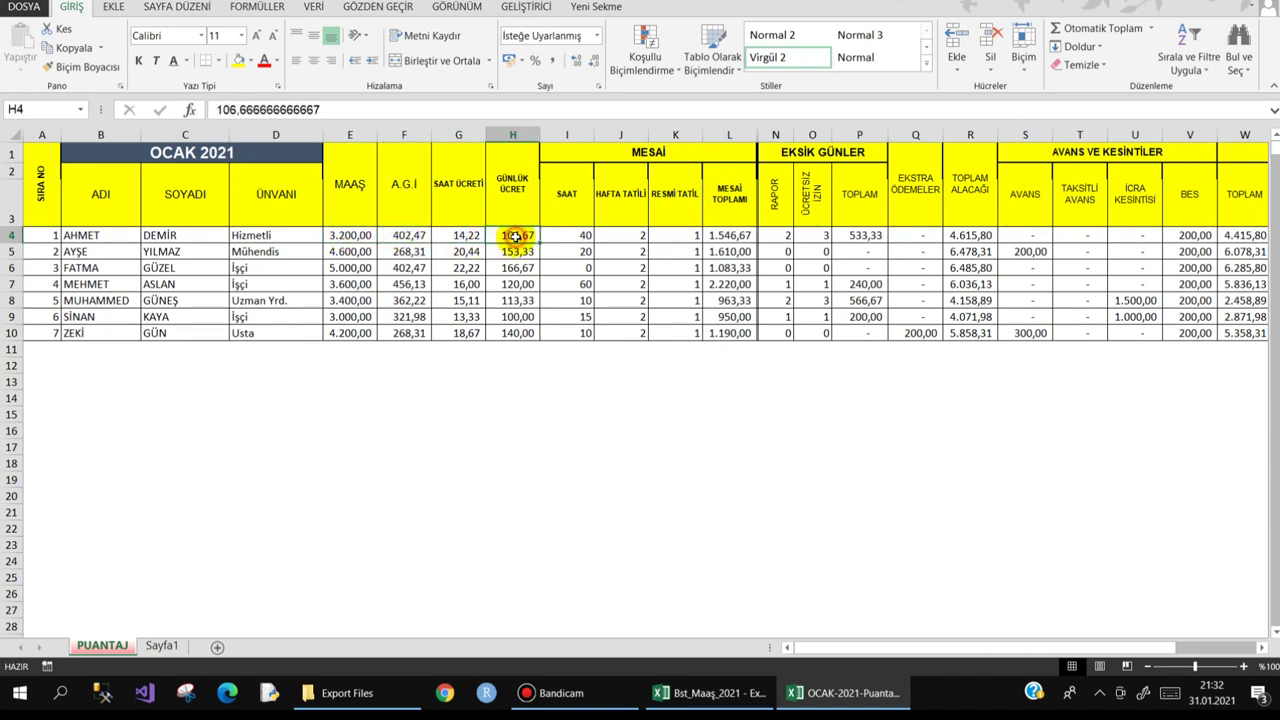
click(580, 235)
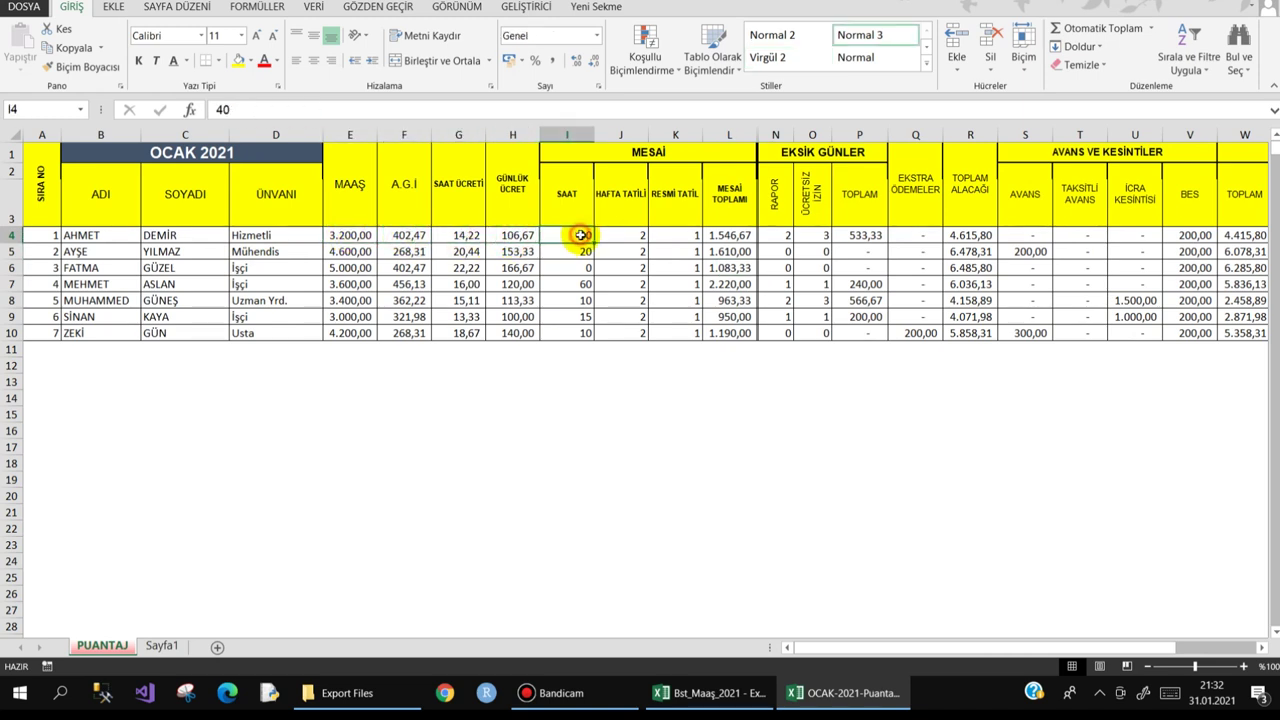
click(636, 235)
click(676, 236)
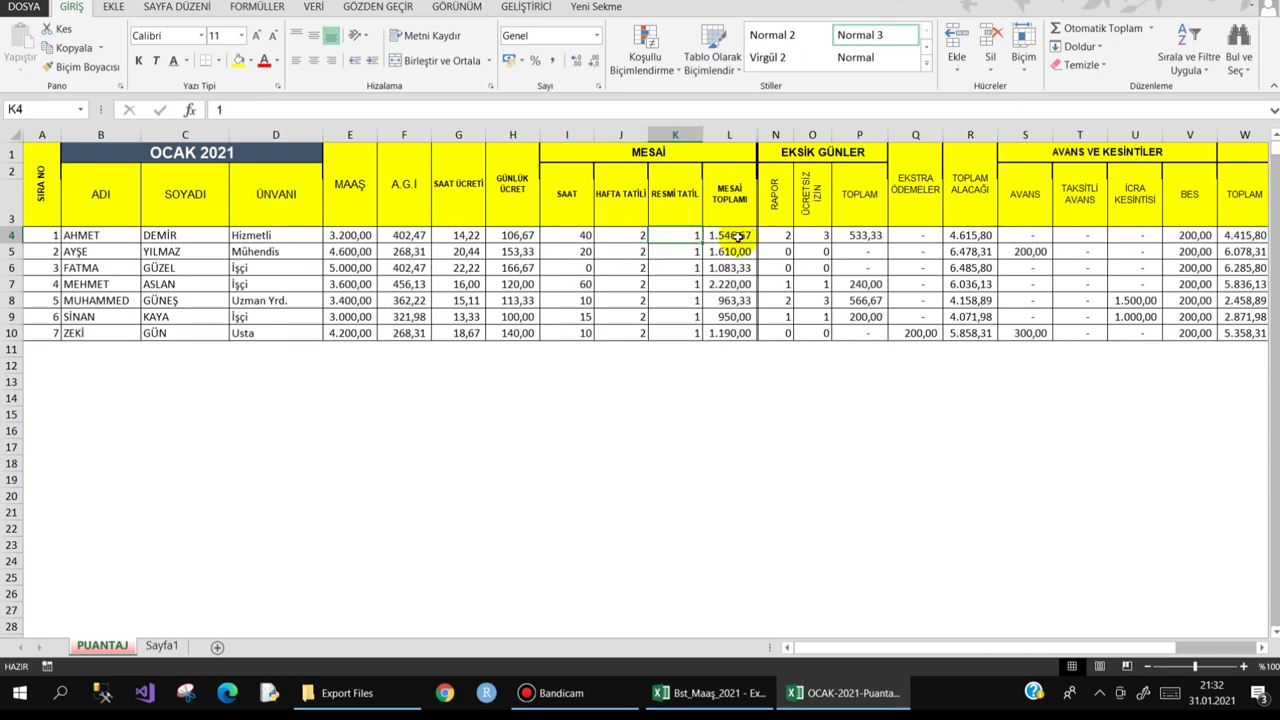
click(735, 236)
click(728, 284)
click(728, 251)
click(735, 236)
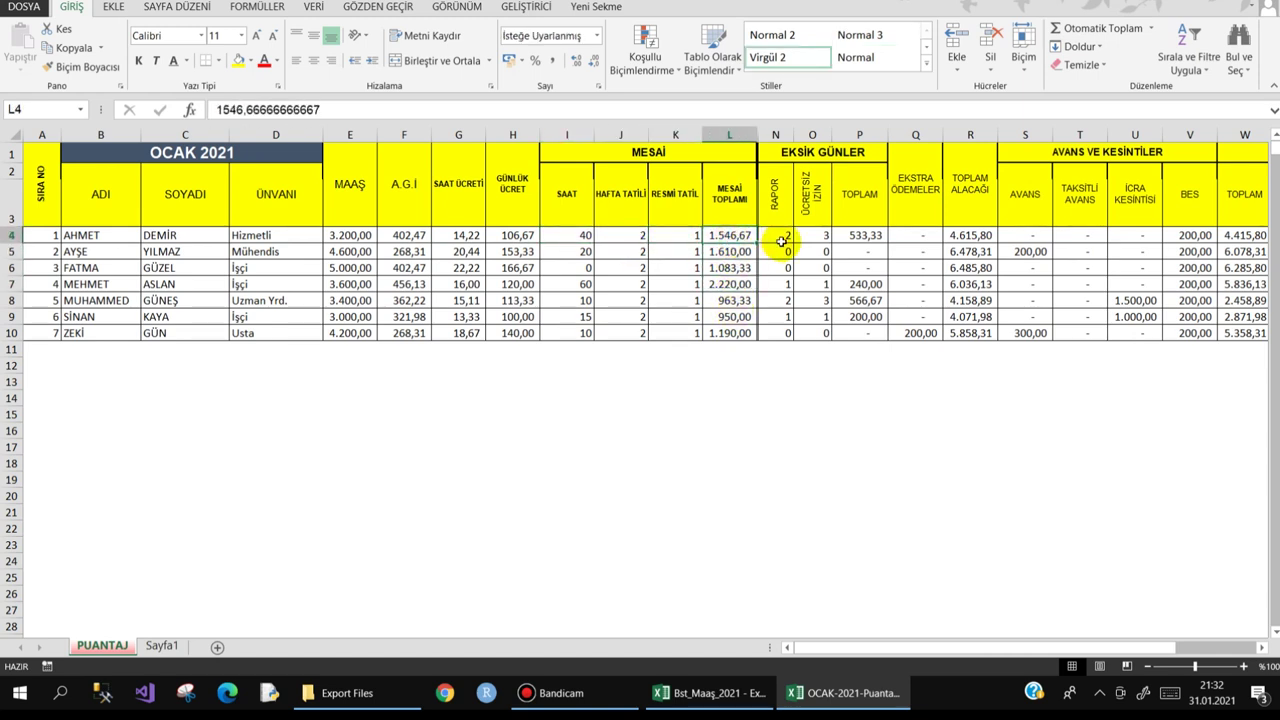
click(784, 237)
click(820, 236)
click(862, 236)
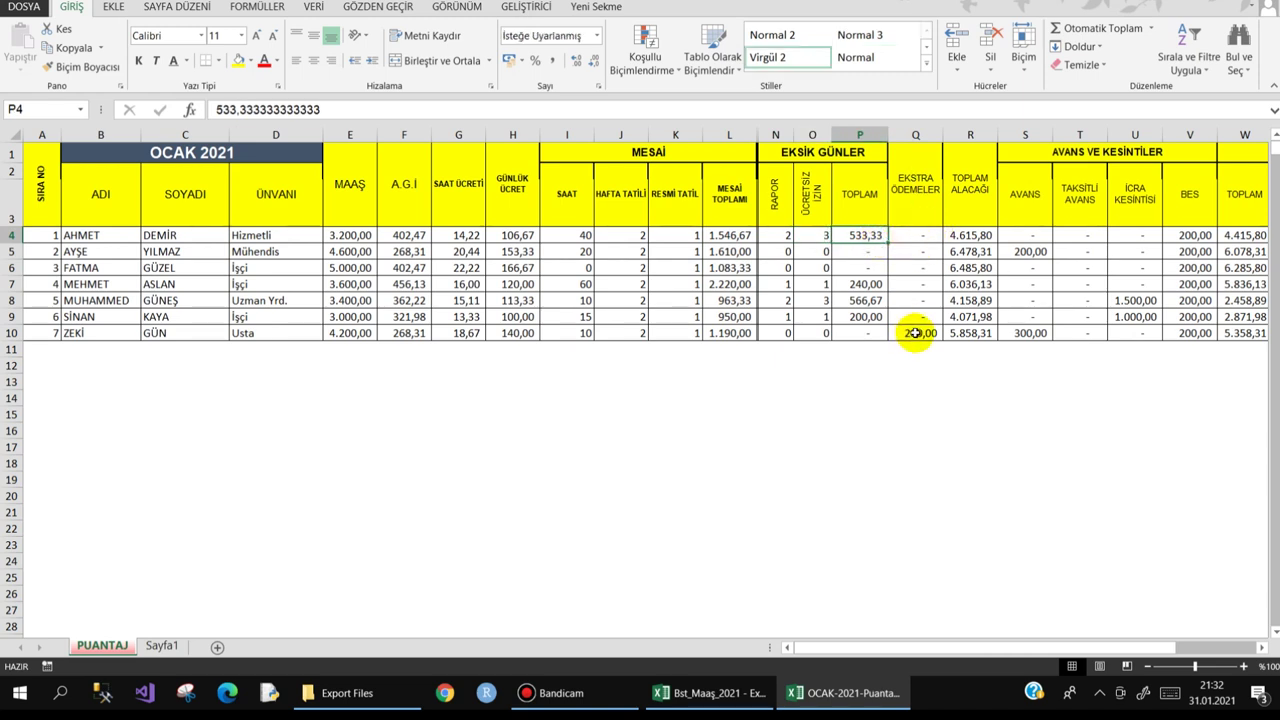
drag(968, 236, 968, 348)
click(1022, 251)
click(1030, 333)
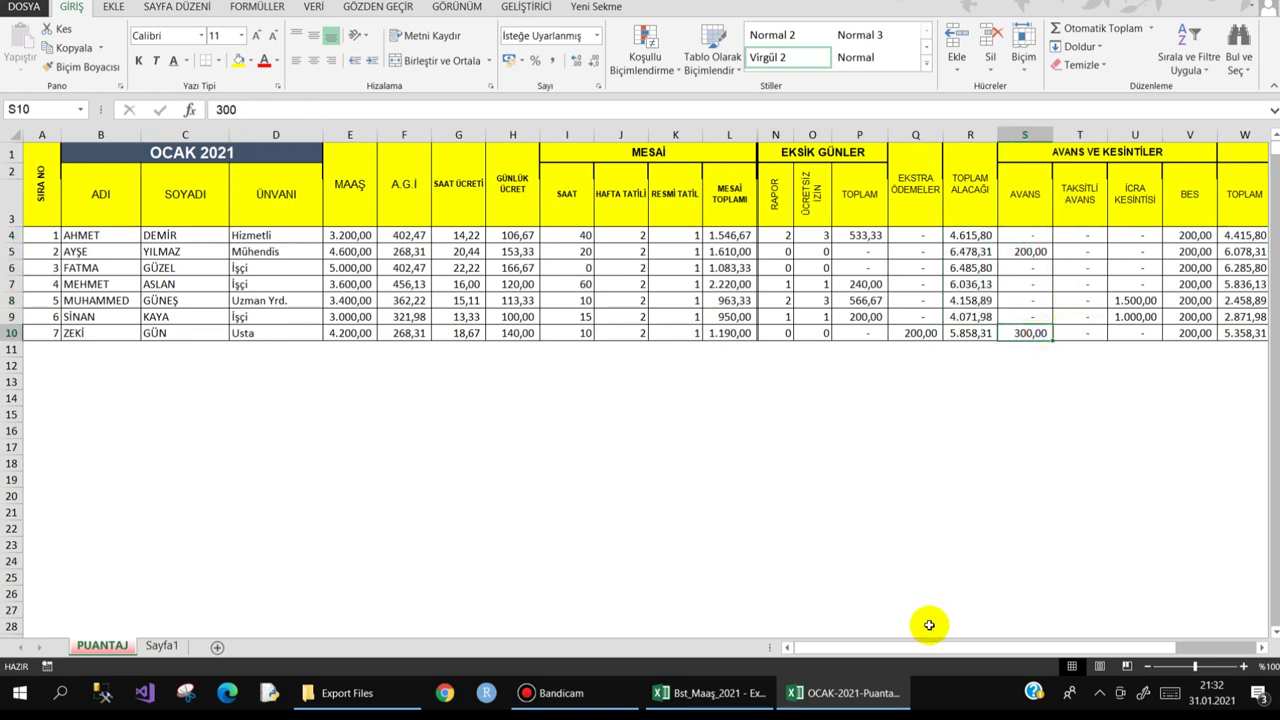
drag(922, 647, 945, 650)
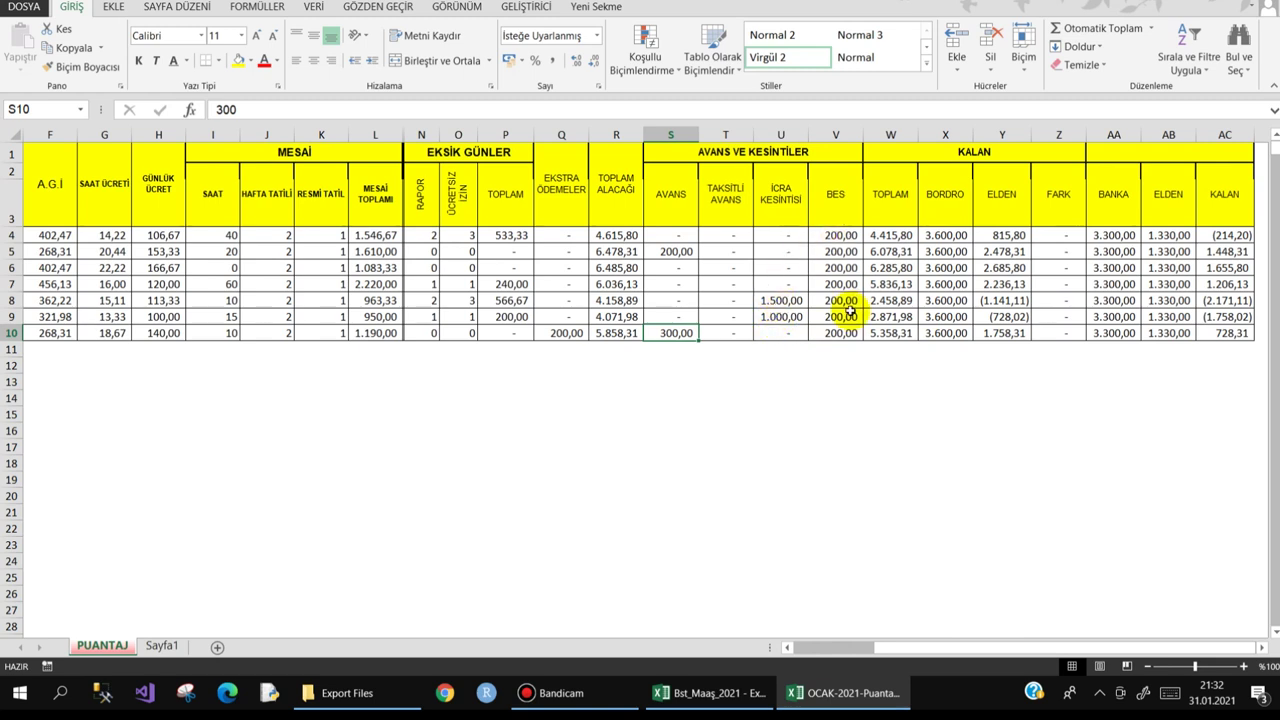
click(948, 234)
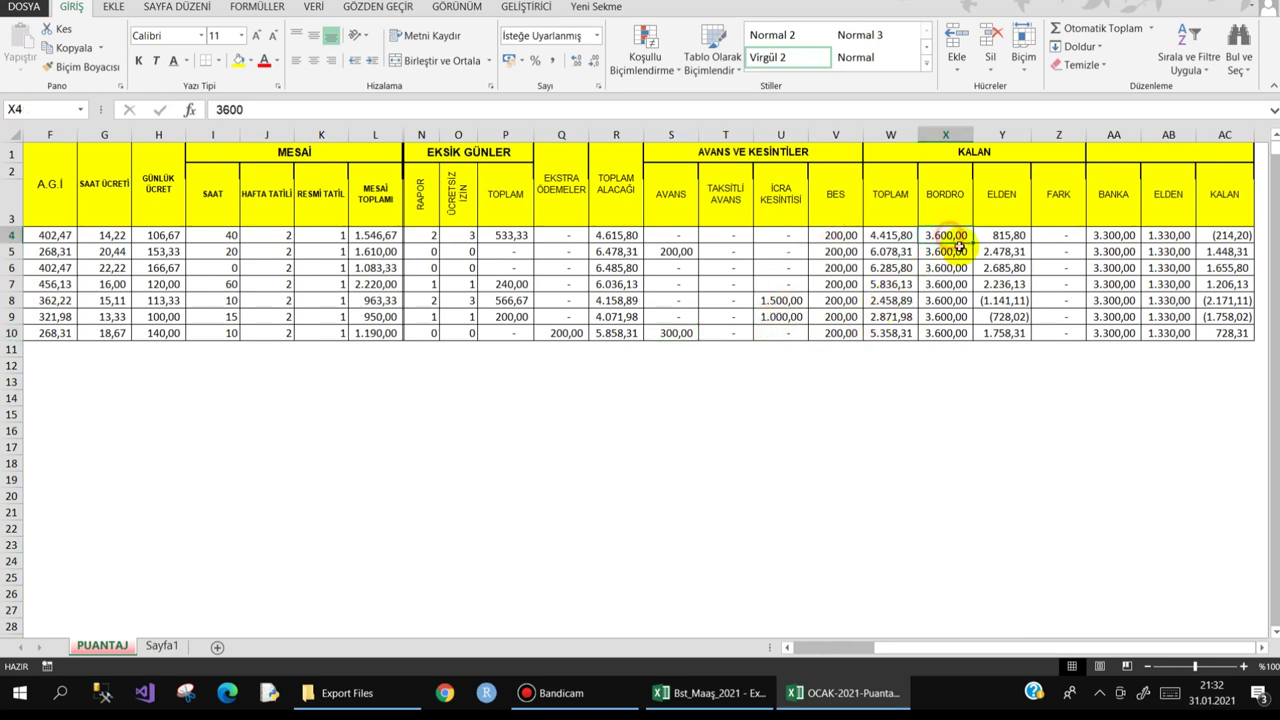
click(999, 235)
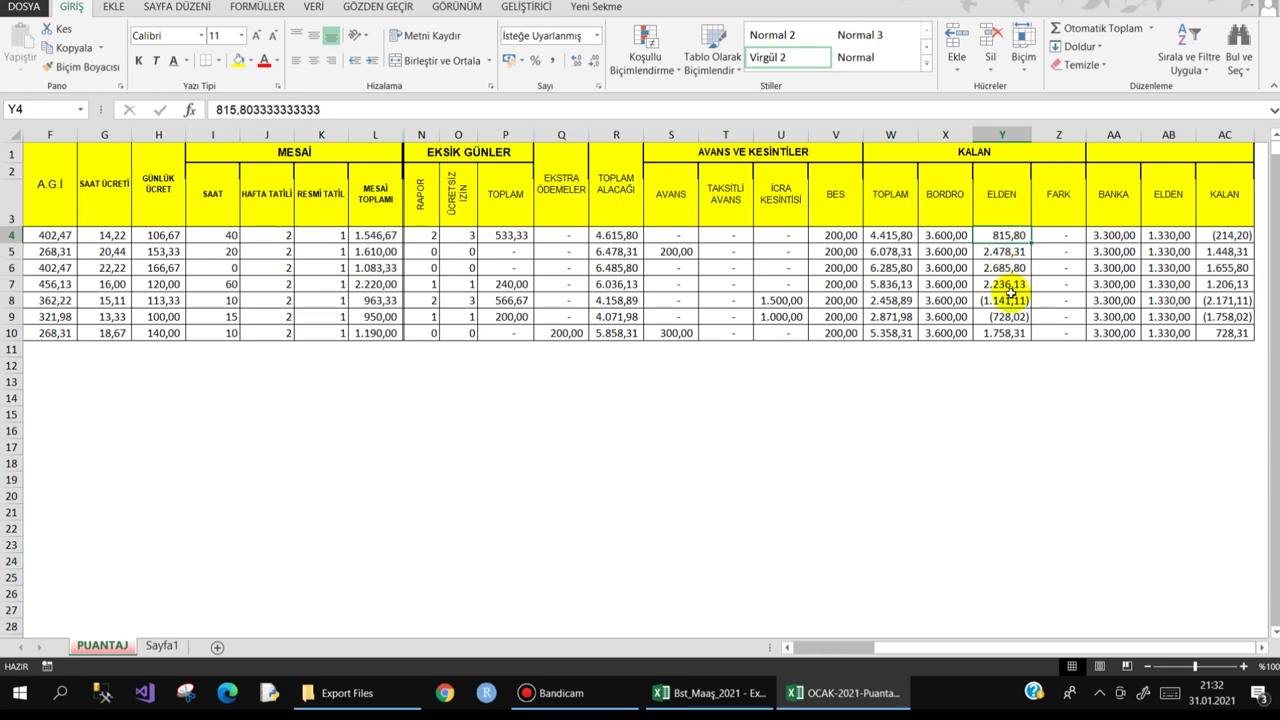
click(1120, 235)
click(1168, 238)
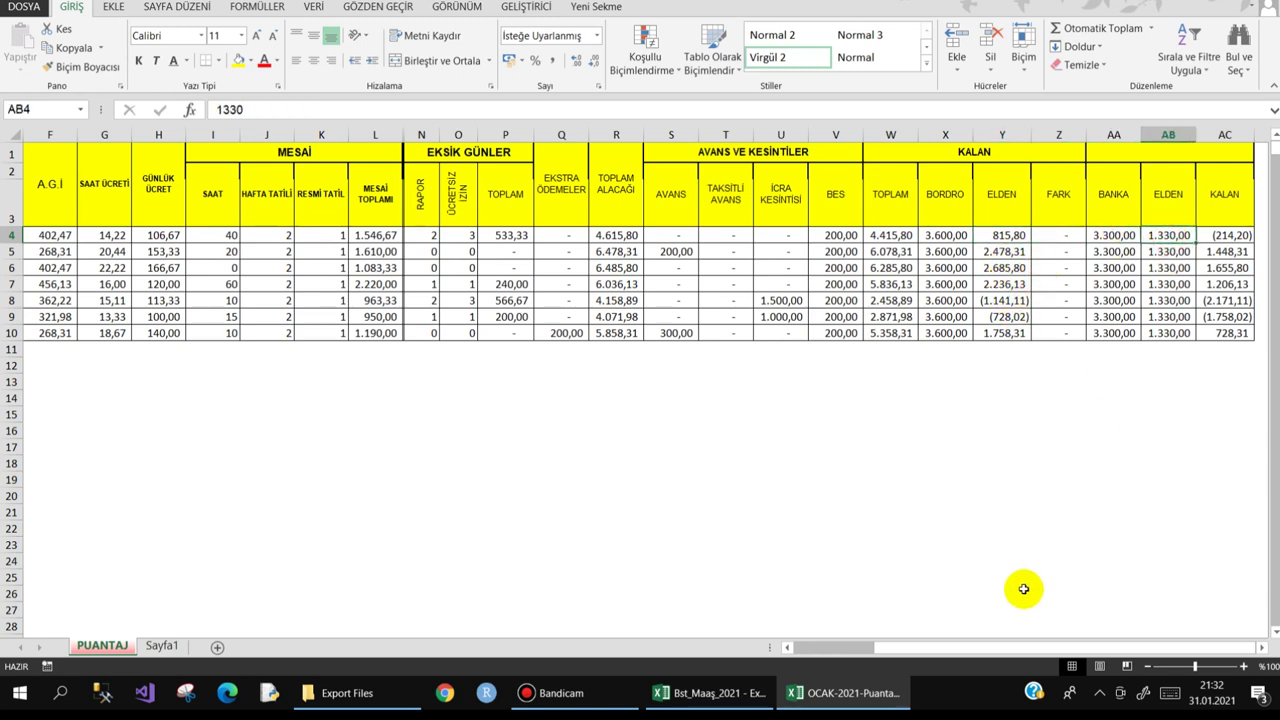
drag(988, 645, 988, 645)
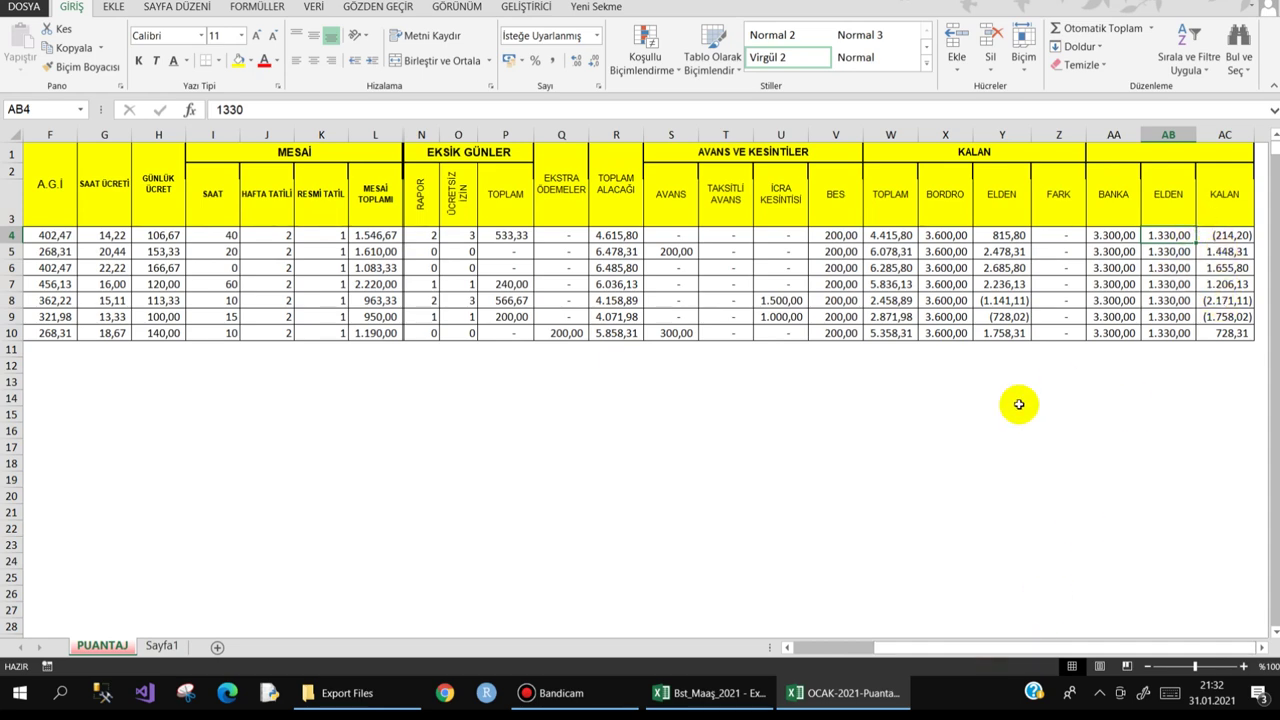
drag(870, 647, 798, 647)
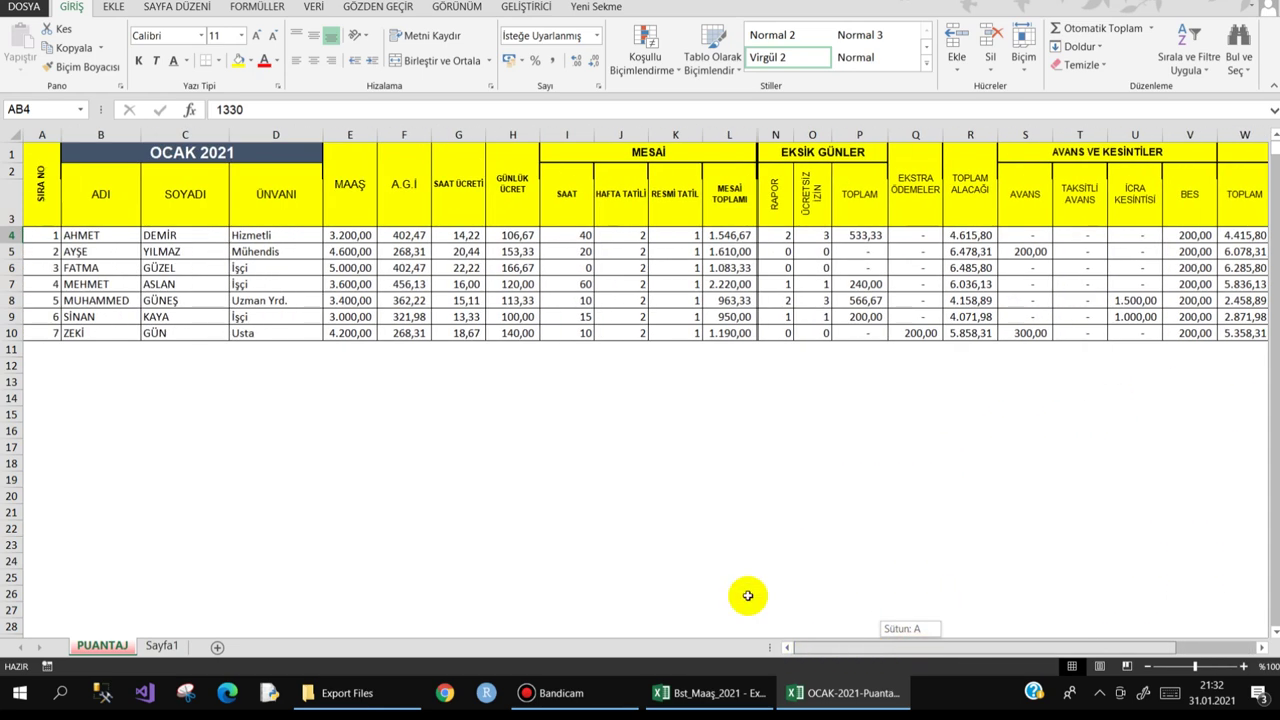
- Close the OCAK workbook, relaunch the program and open the Taksitli Avans list
key(ctrl+w)
click(477, 366)
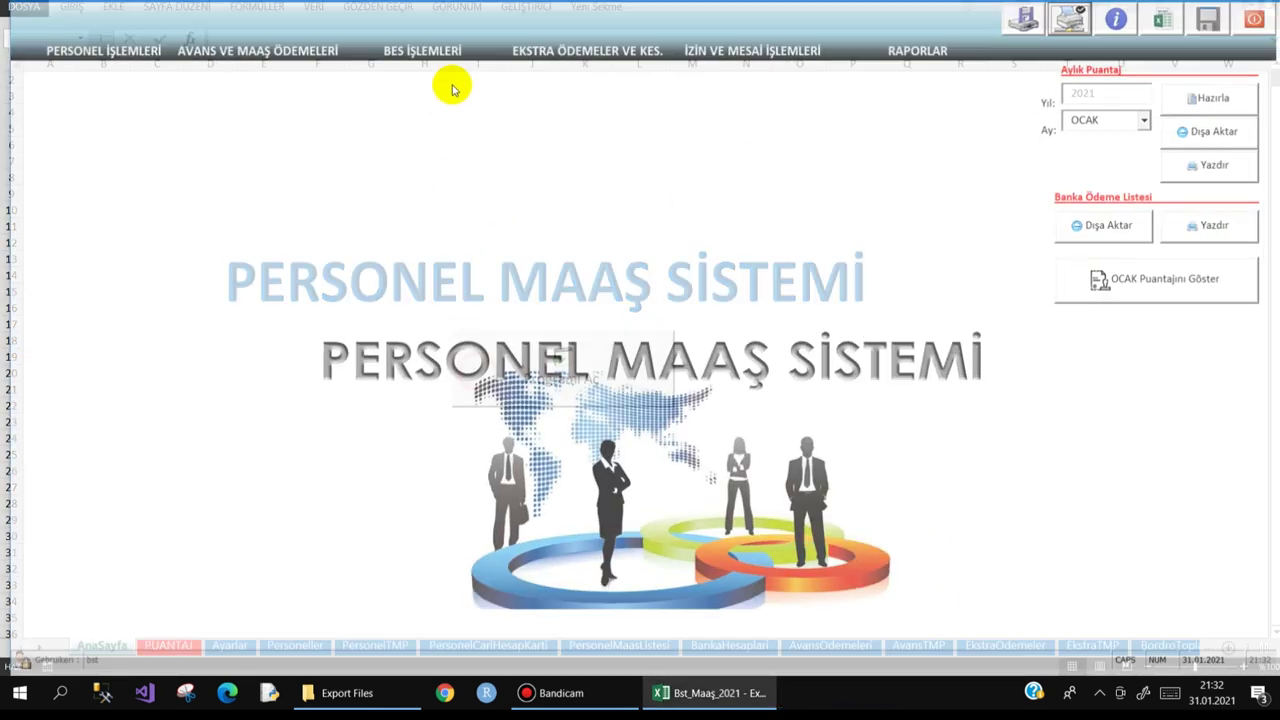
click(586, 47)
click(547, 126)
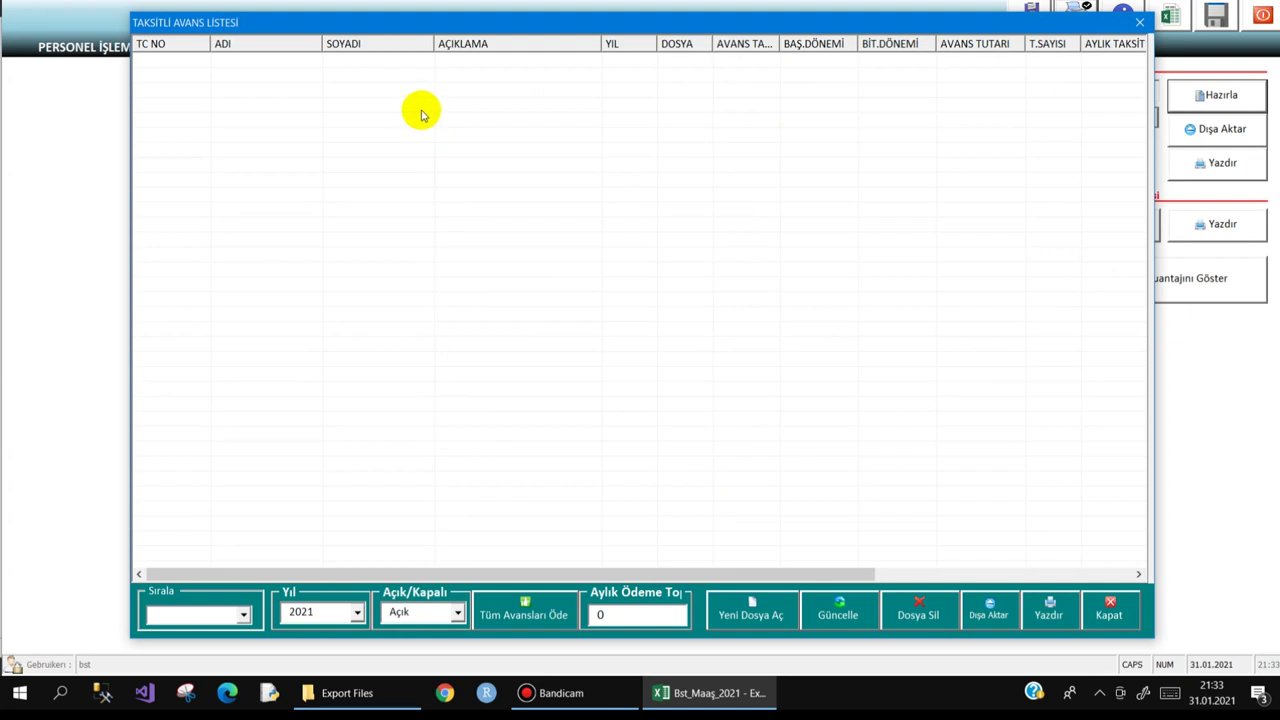
- Save a new advance for the last listed employee: EVLİLİK AVASNI, 30000, 30 installments
click(748, 615)
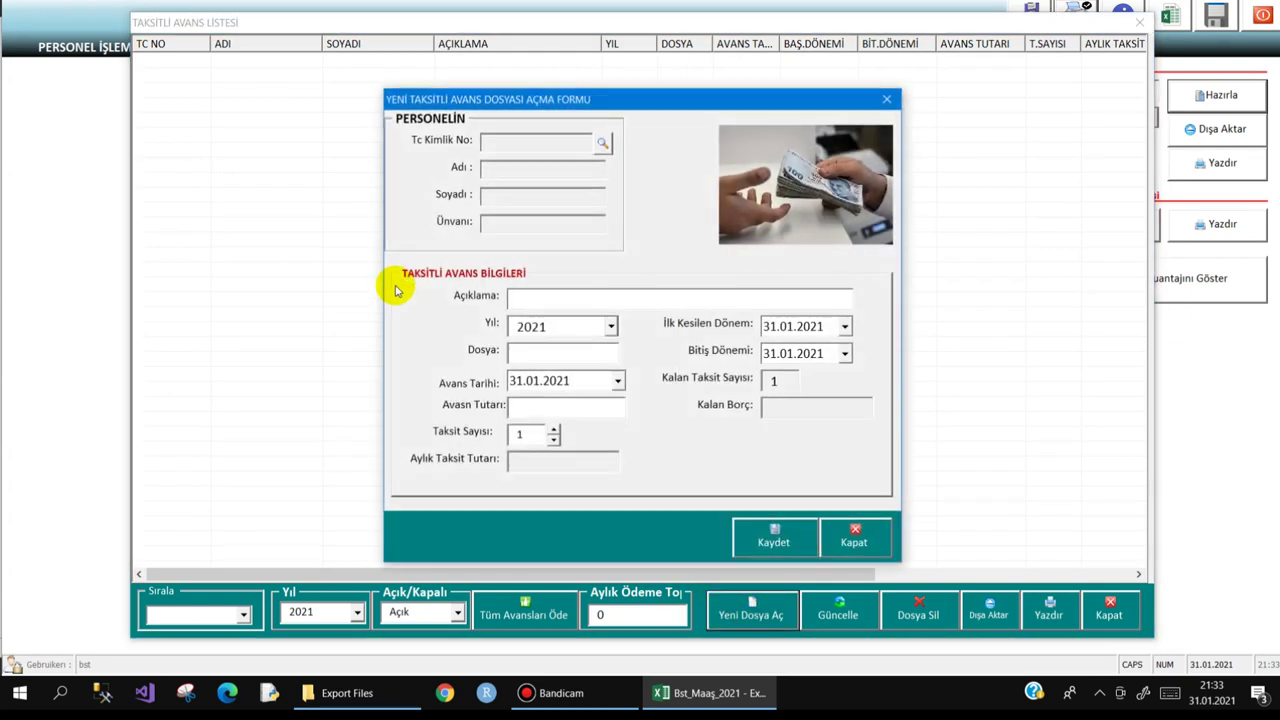
click(600, 143)
click(188, 133)
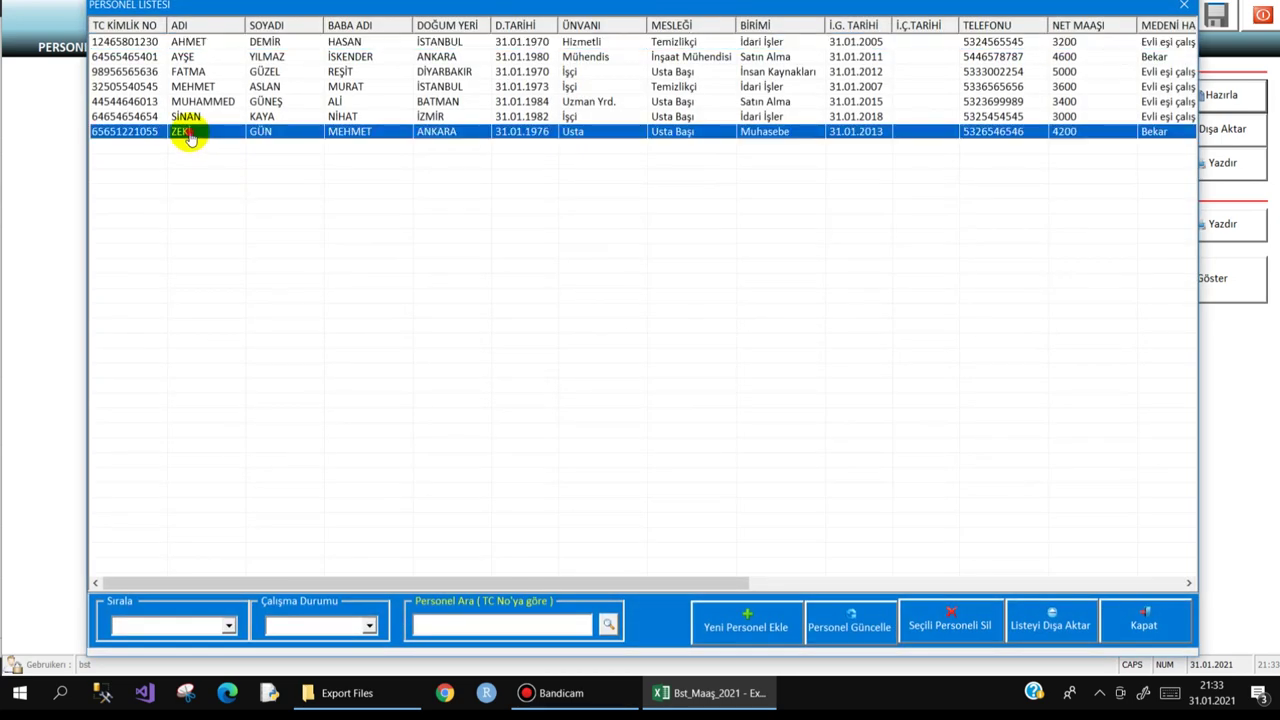
double_click(188, 133)
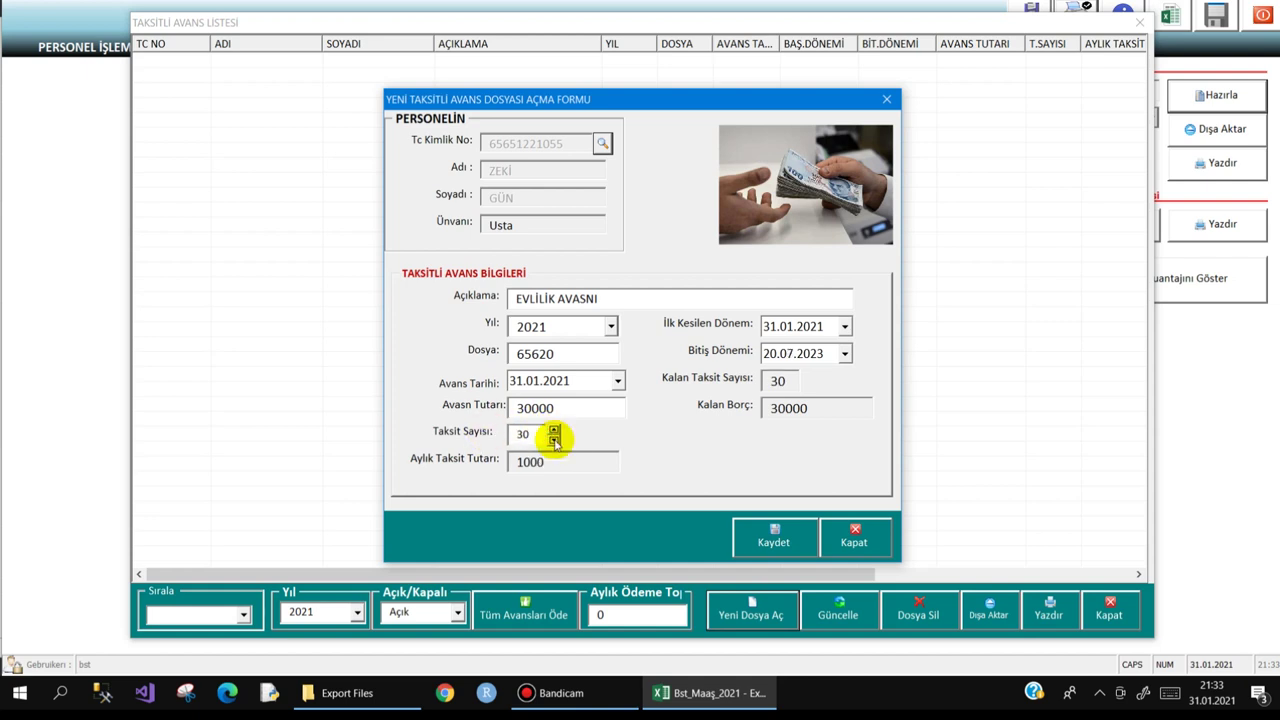
click(771, 538)
click(623, 393)
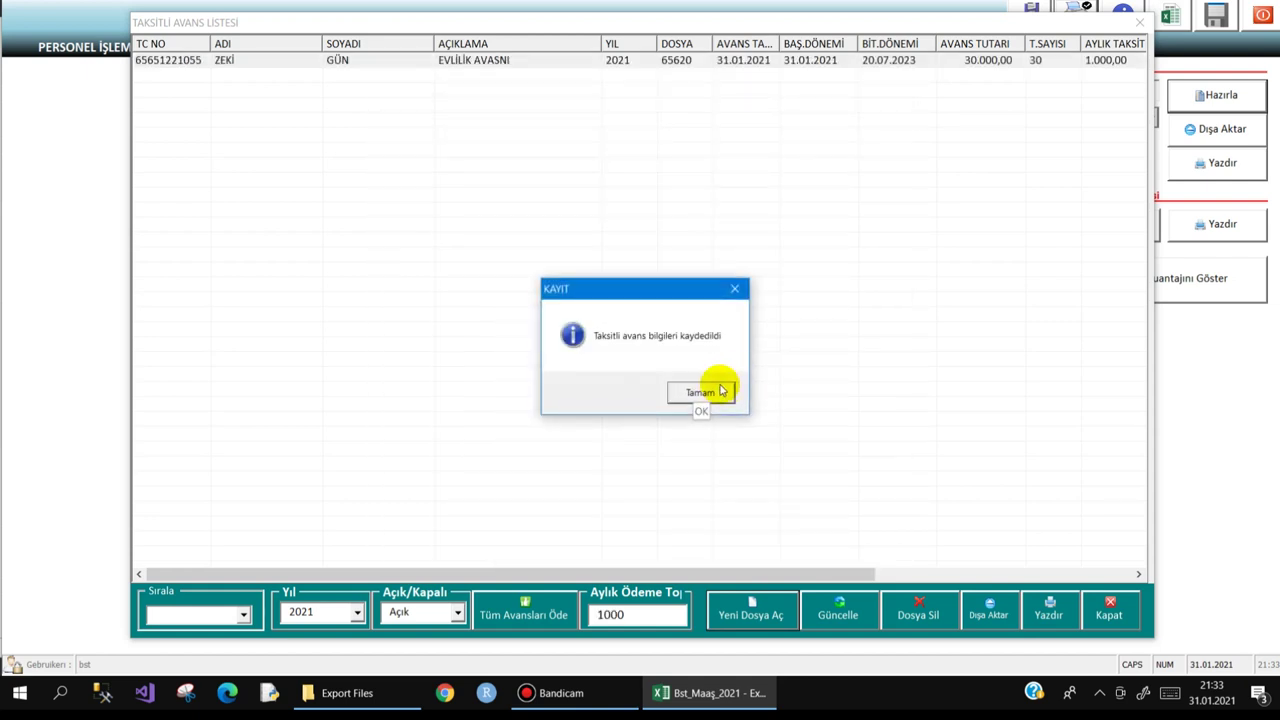
click(710, 408)
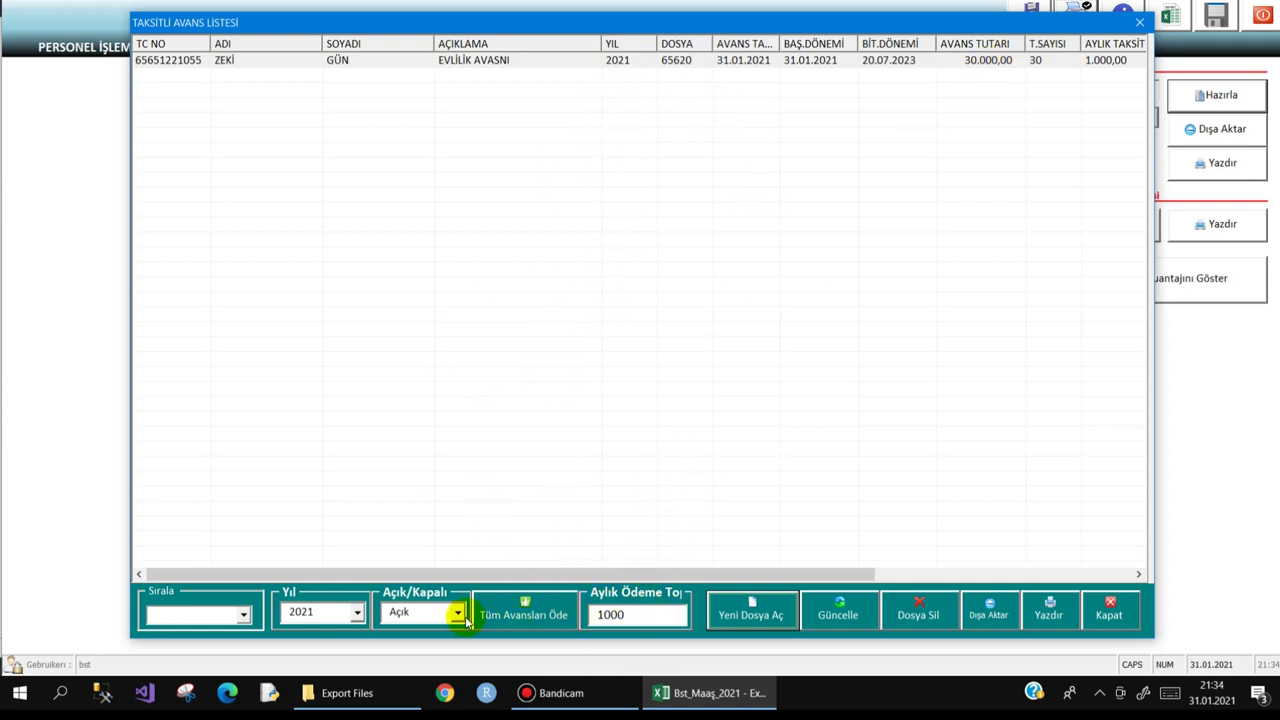
- Pay all open installment advances for 31.01.2021
click(529, 617)
click(645, 325)
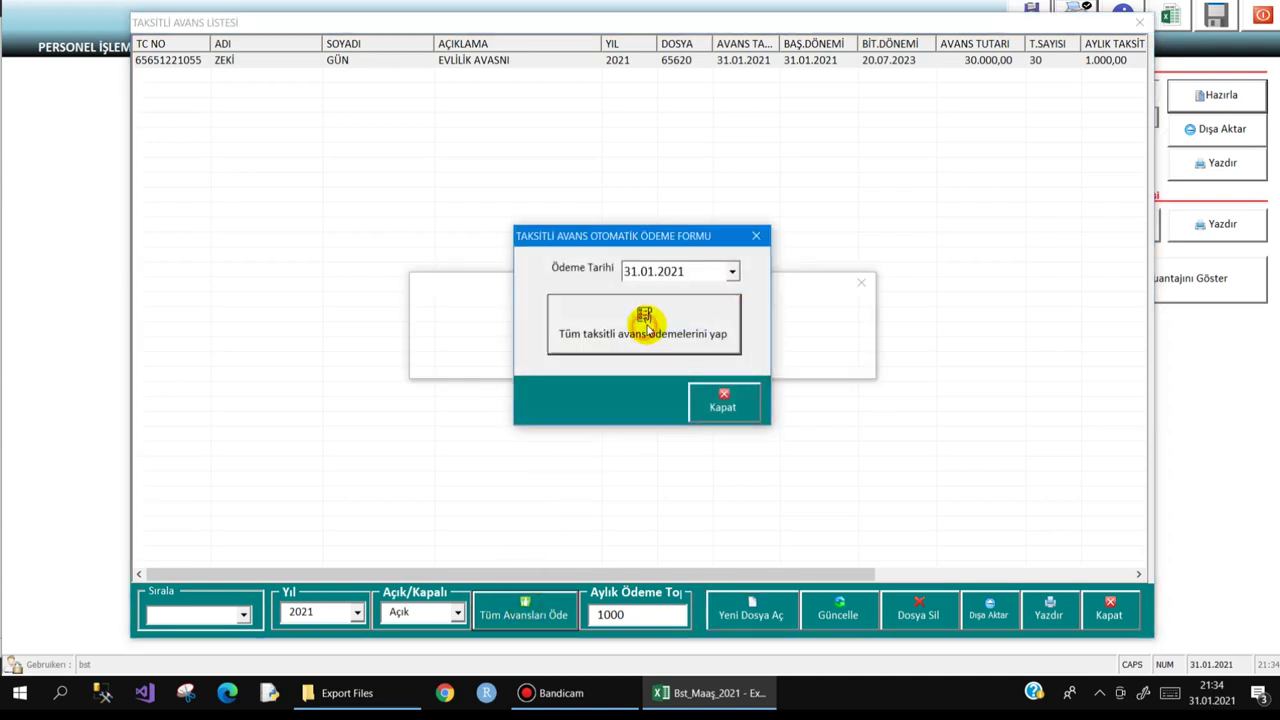
click(683, 392)
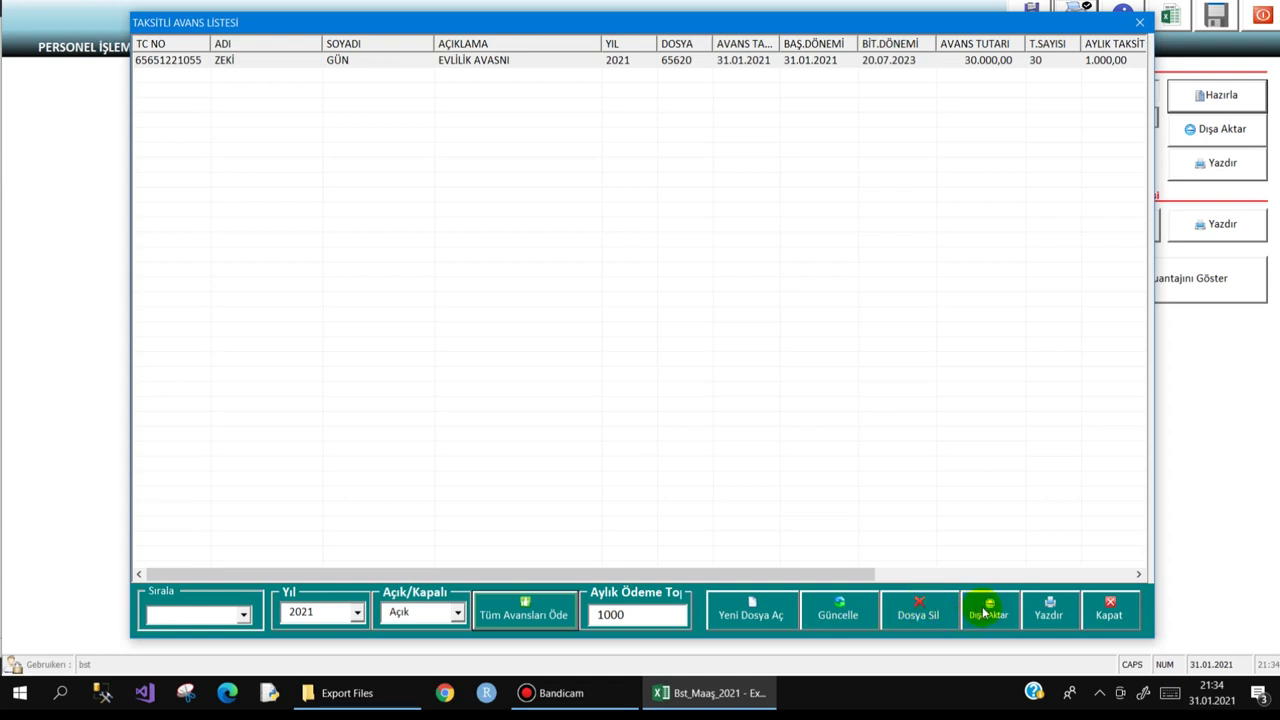
- Review the 30,000 advance record with 30 installments, then close the advance list
click(843, 615)
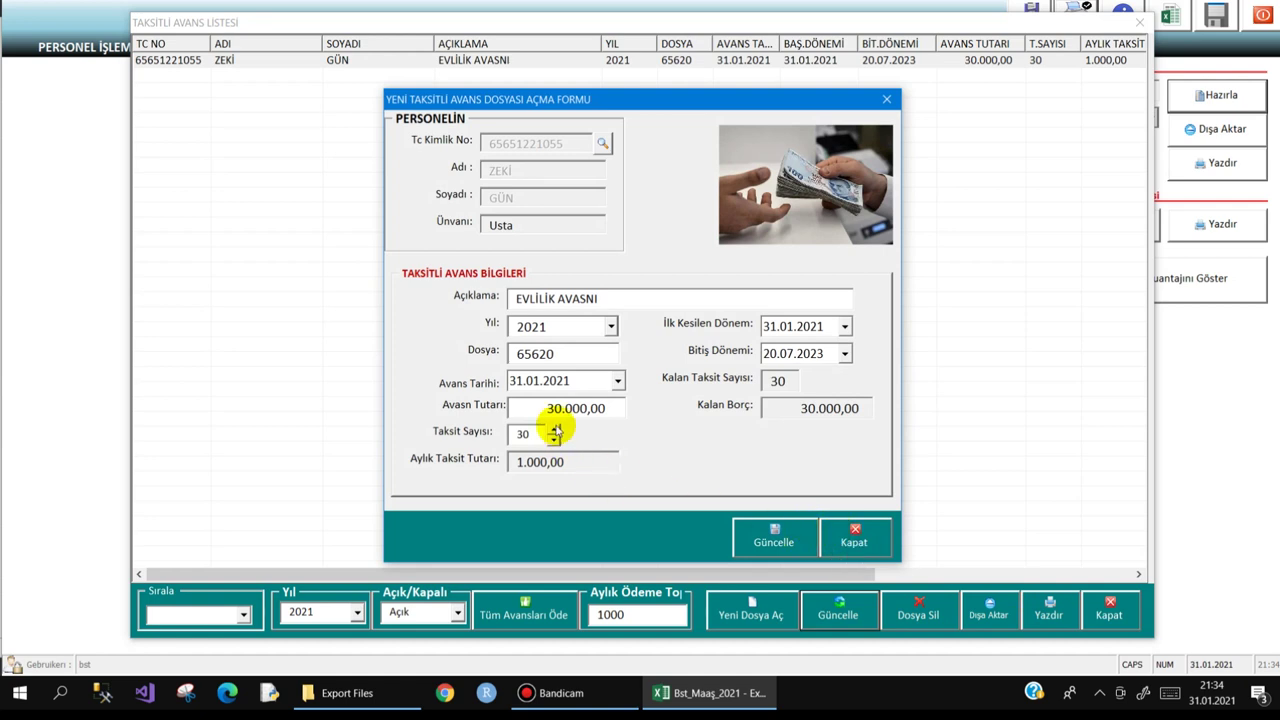
click(554, 441)
click(855, 528)
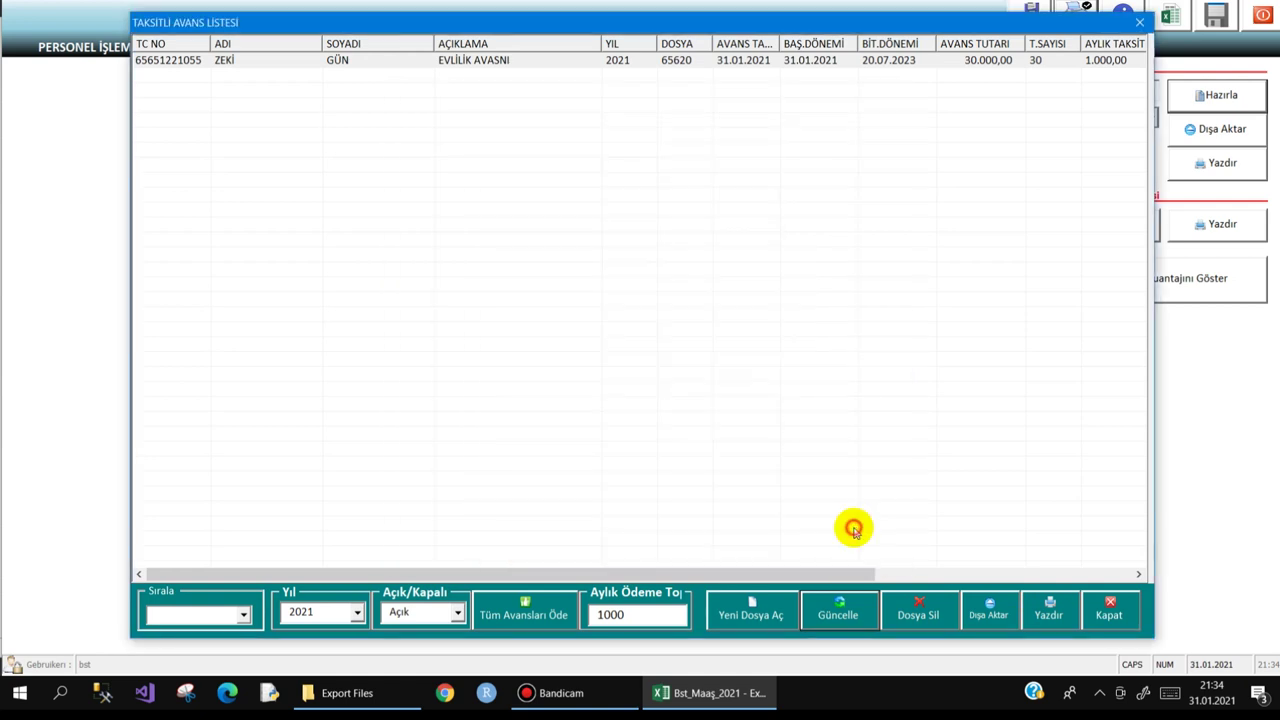
click(1094, 610)
- Regenerate the OCAK 2021 timesheet and unlock the workbook with the password
click(1203, 100)
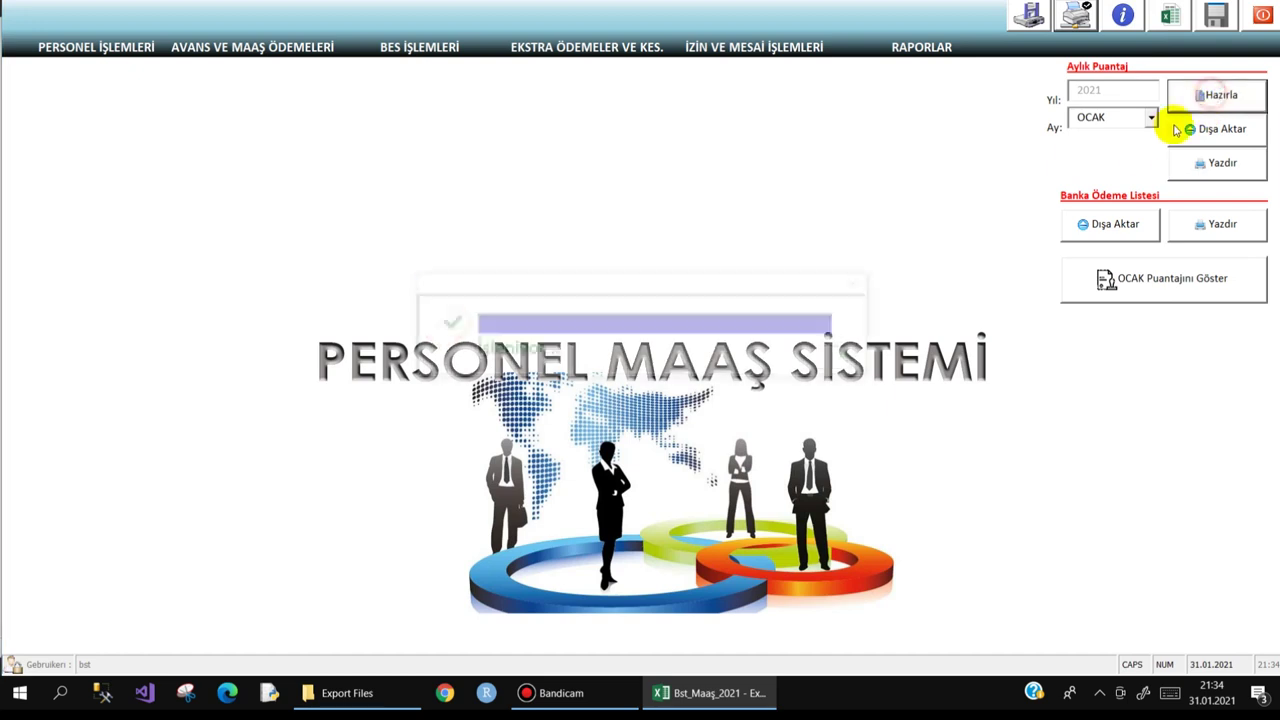
click(838, 352)
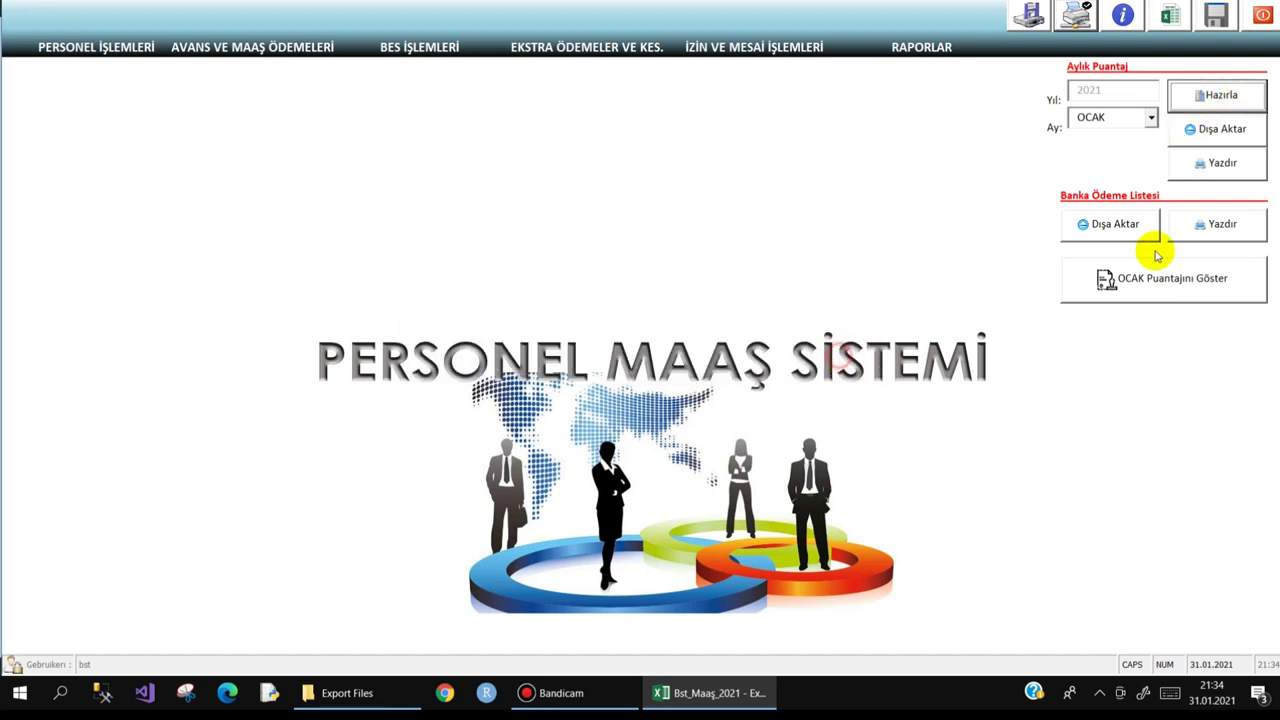
click(1184, 16)
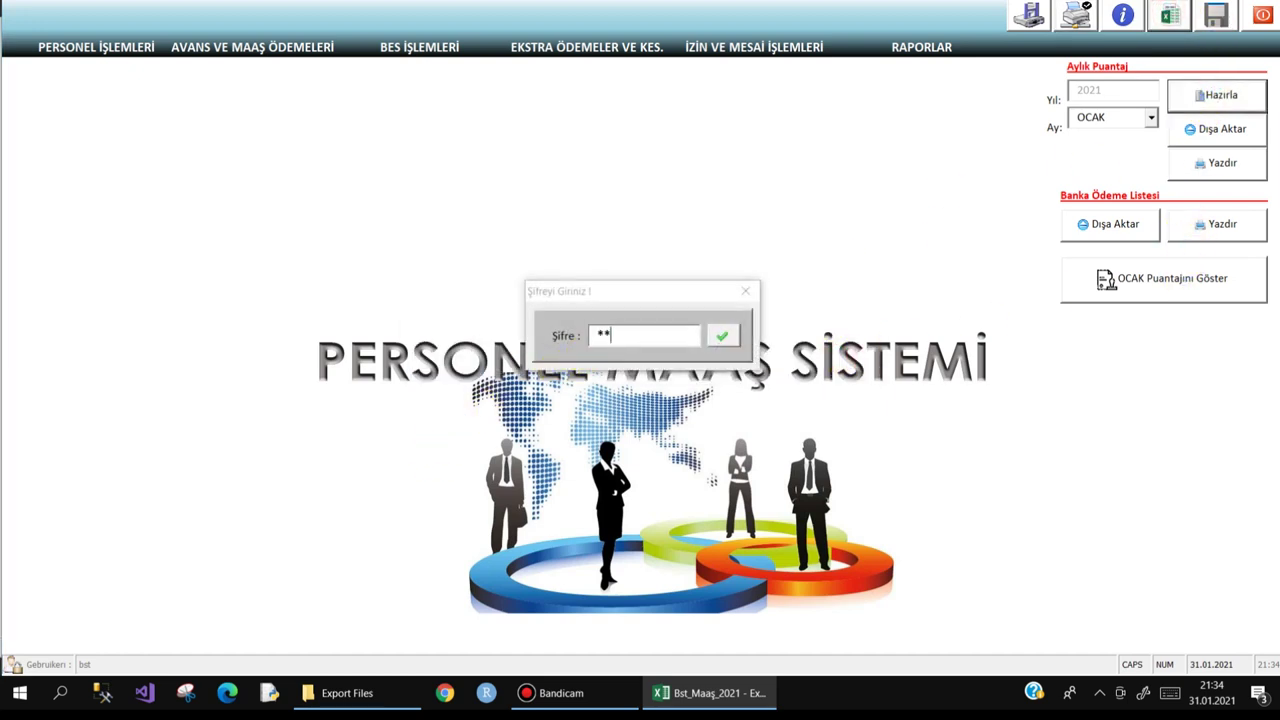
text(***)
click(722, 336)
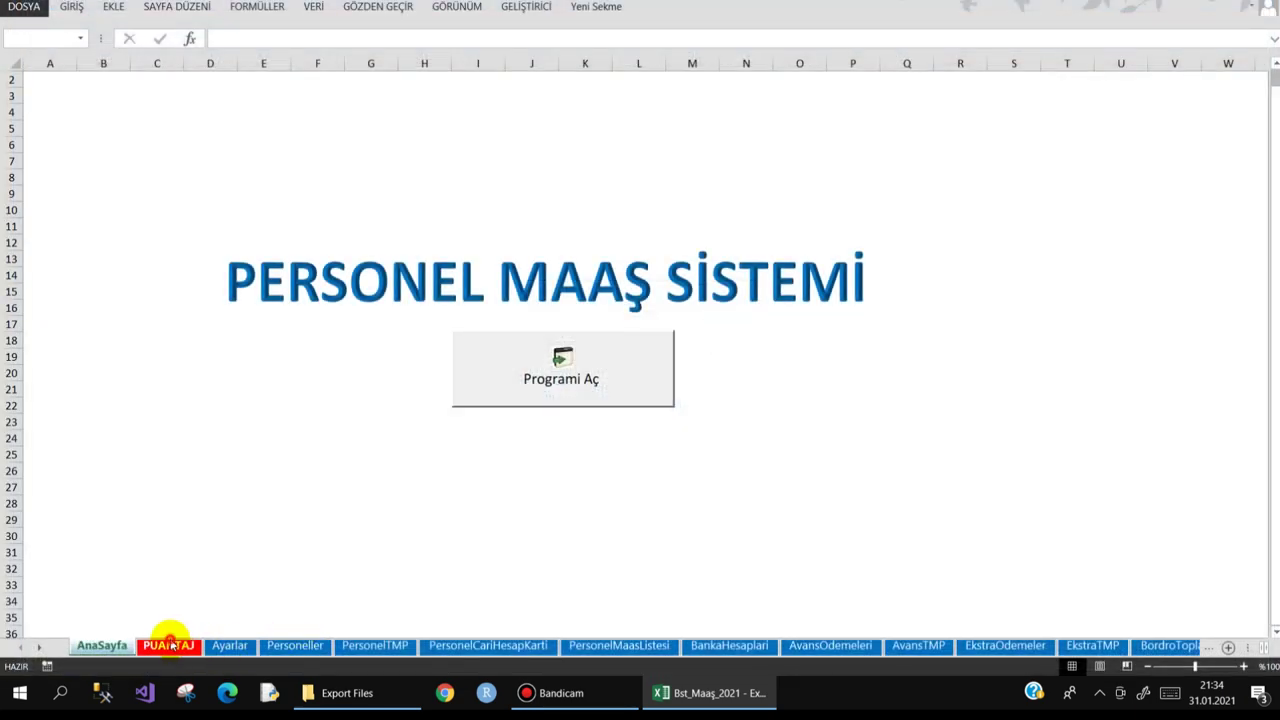
- Verify the 1.000,00 installment deduction in PUANTAJ cell T10, then relaunch the program
click(172, 645)
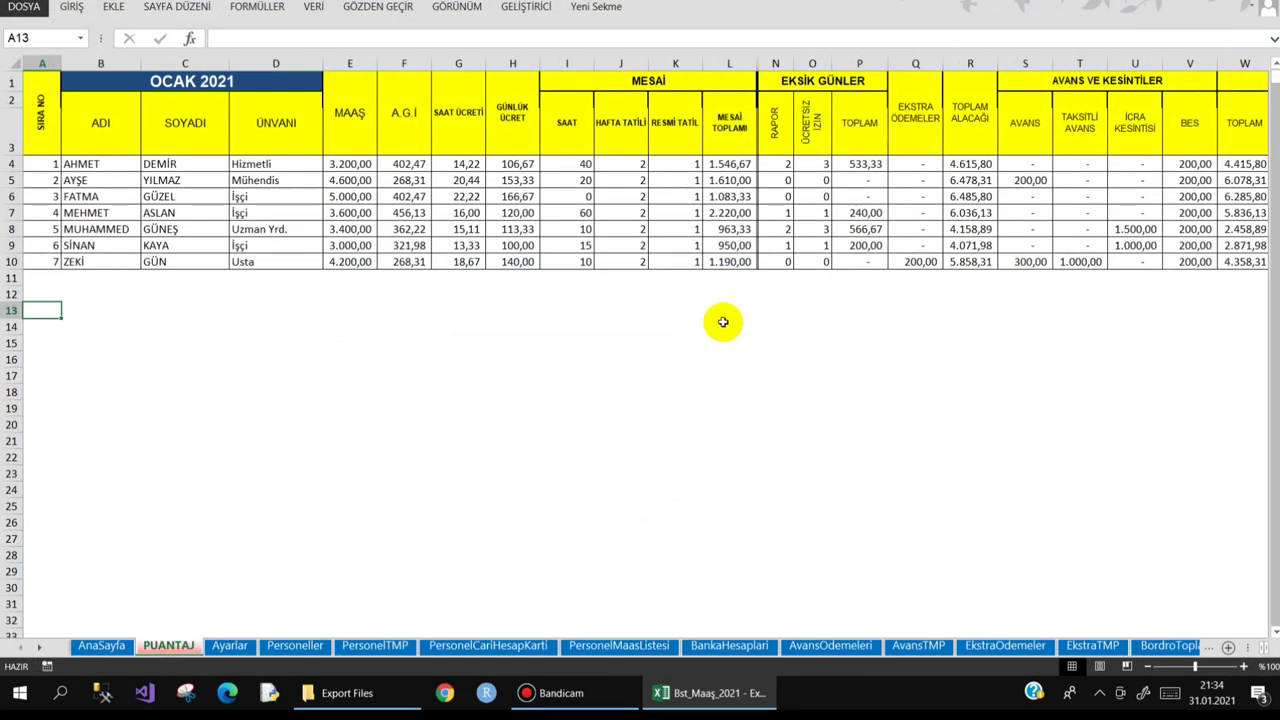
click(1095, 261)
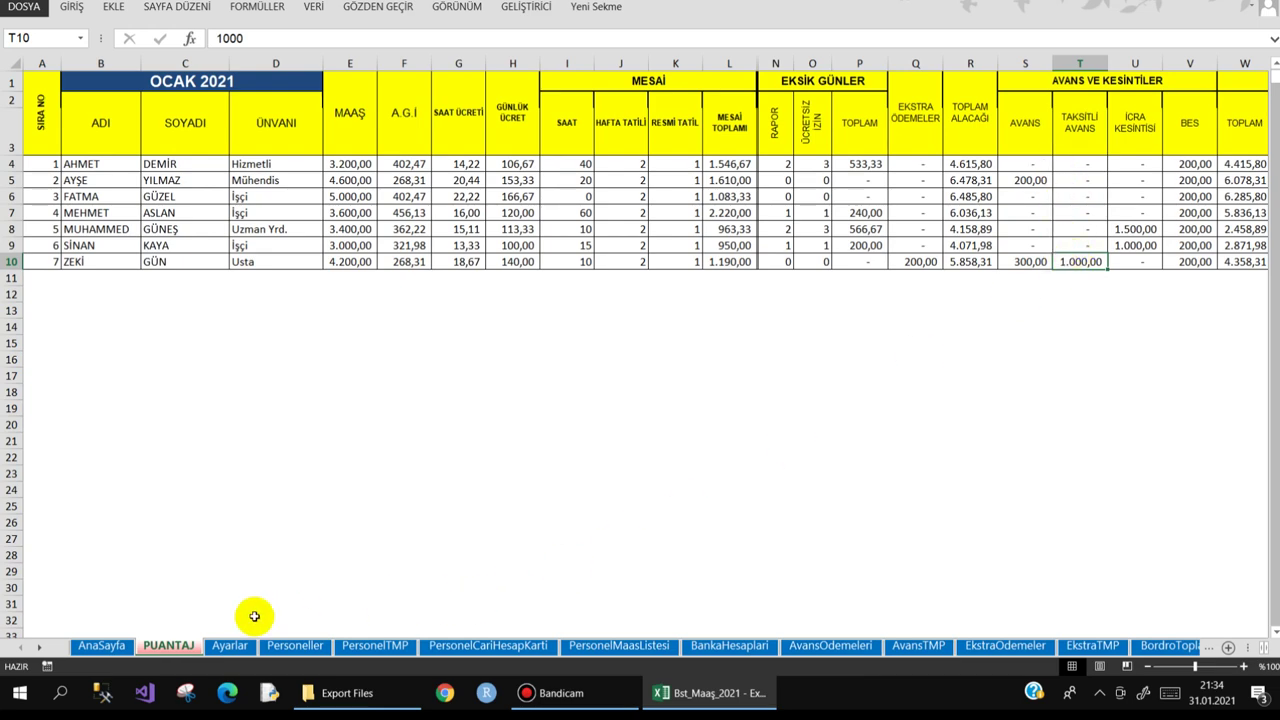
click(122, 645)
click(571, 378)
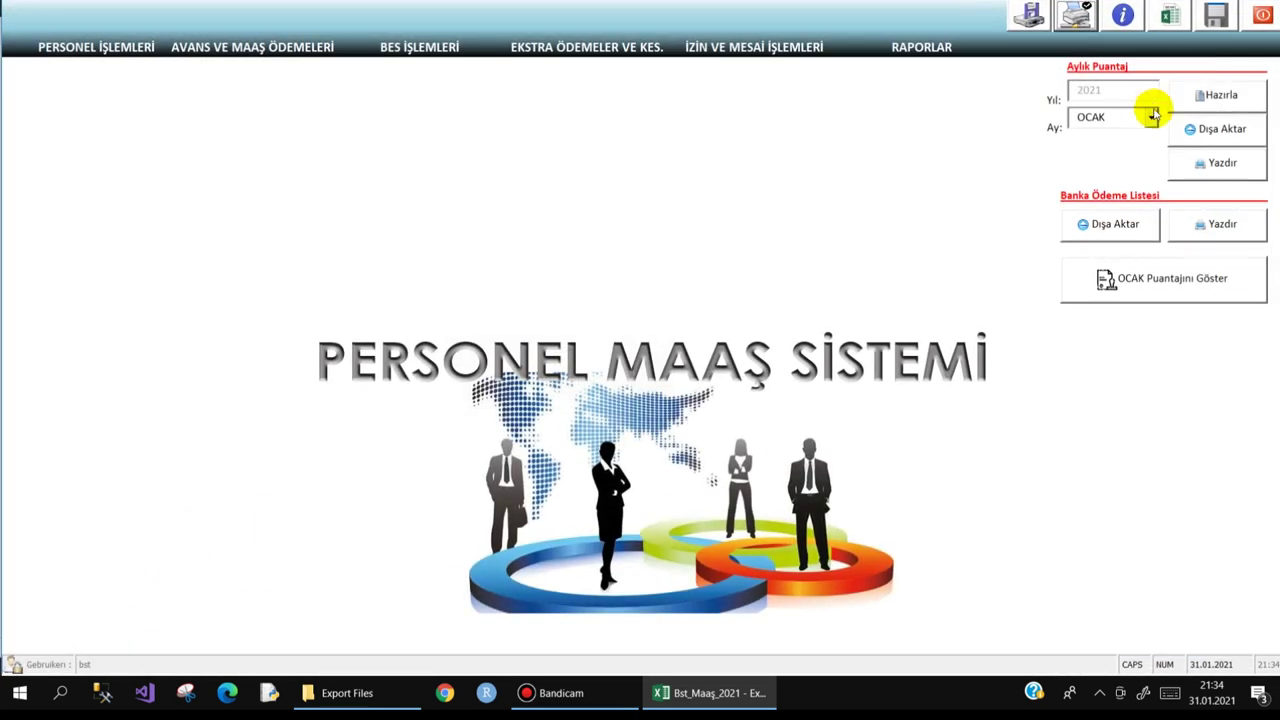
- Prepare the ŞUBAT 2021 timesheet
click(1151, 117)
click(1091, 151)
click(1210, 96)
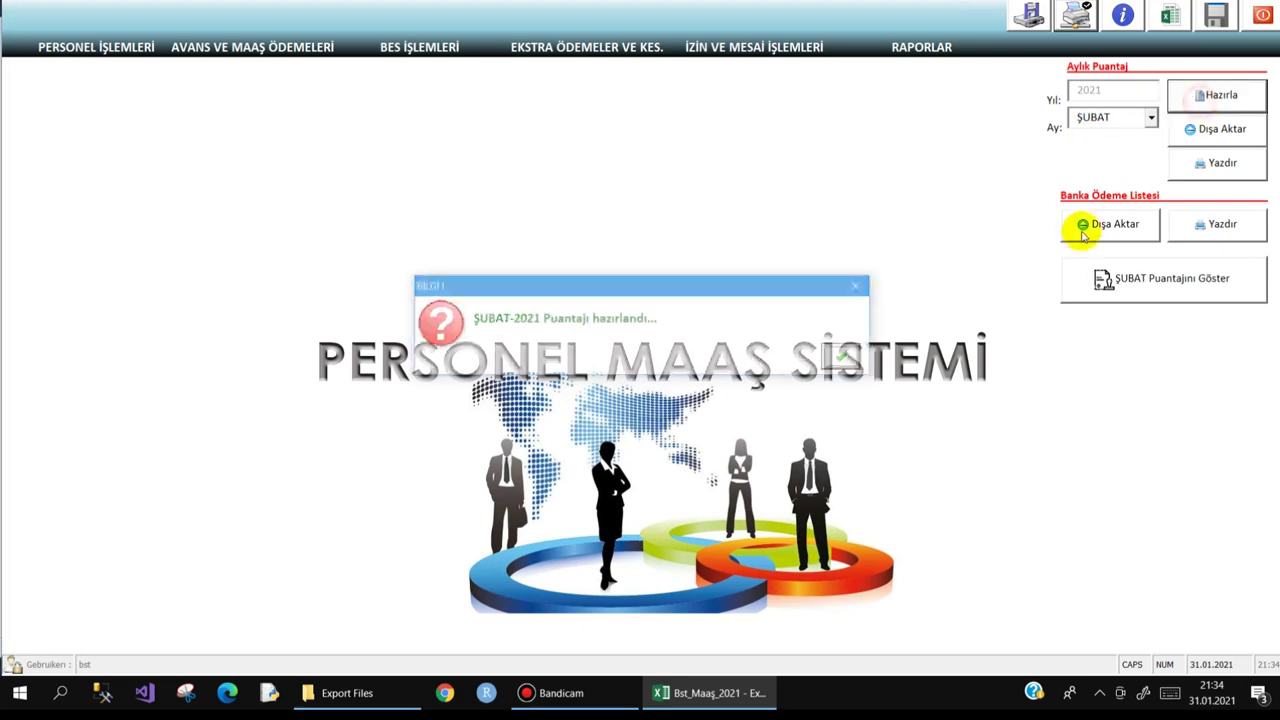
click(845, 360)
- Review the February timesheet on the PUANTAJ sheet, then relaunch the payroll program
click(1169, 15)
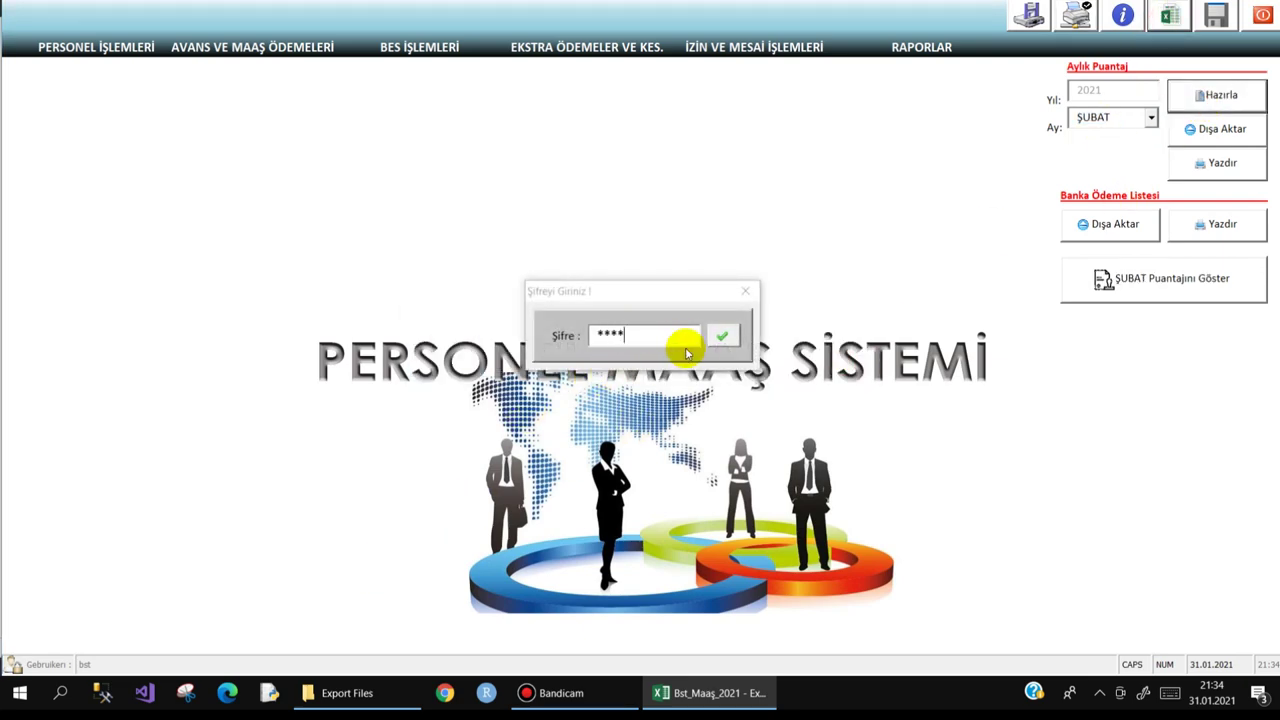
click(720, 337)
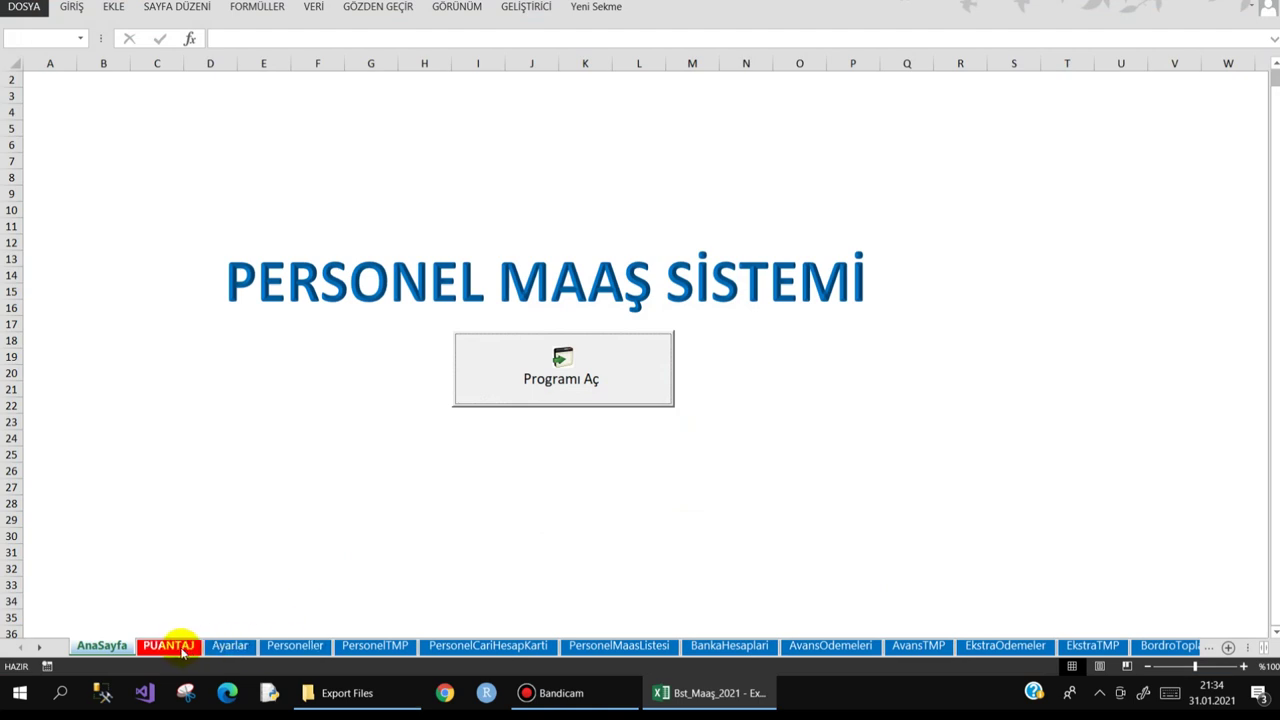
click(183, 649)
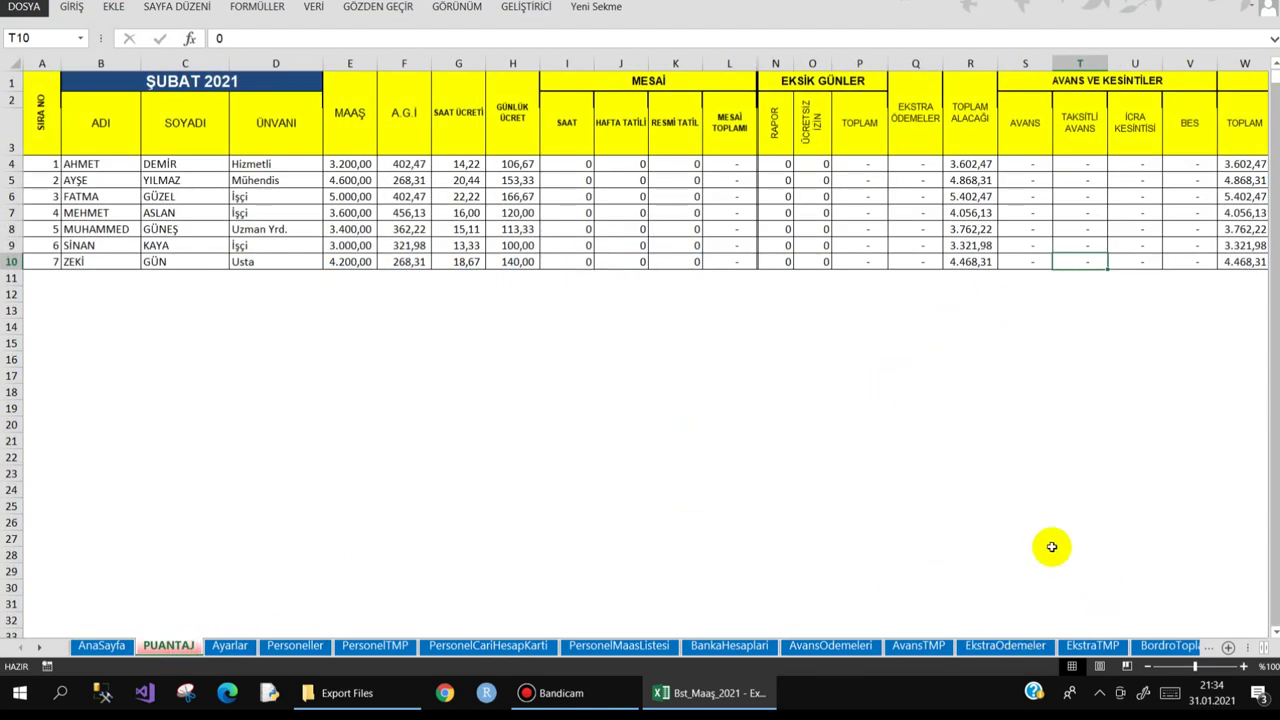
mouse_move(1006, 491)
mouse_down()
mouse_move(629, 454)
mouse_move(30, 450)
mouse_up()
click(306, 343)
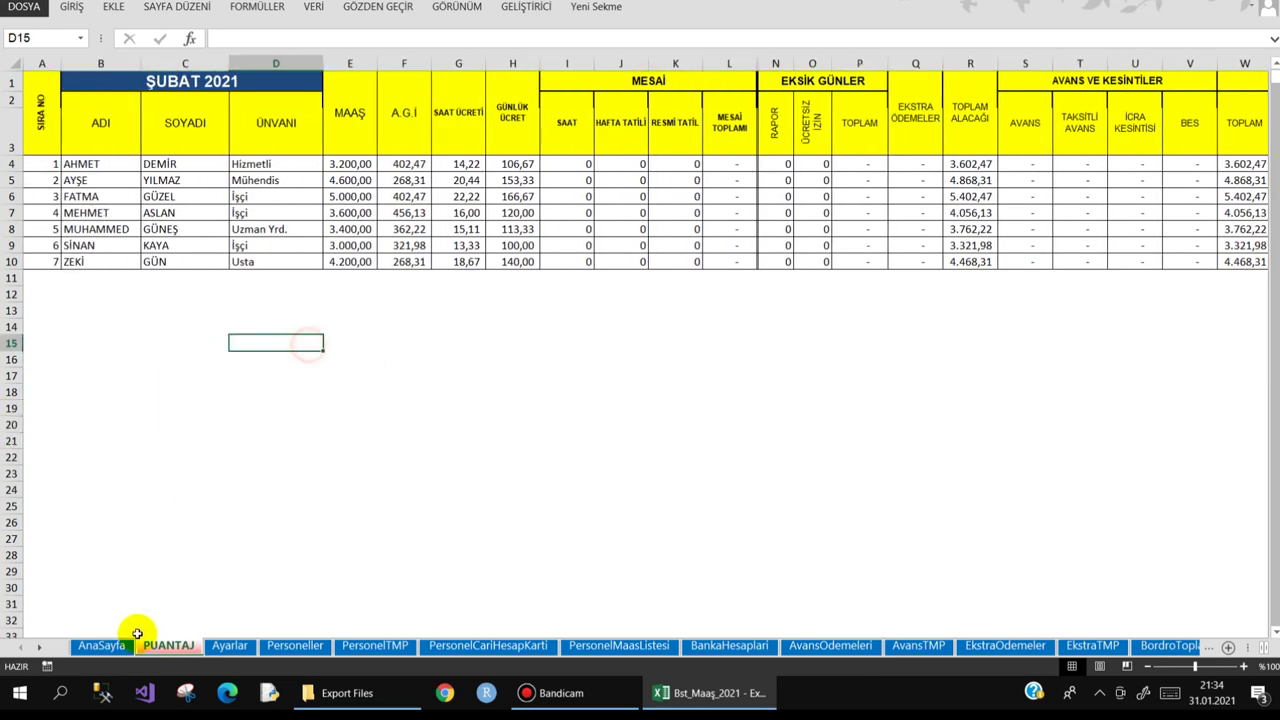
click(100, 645)
click(560, 380)
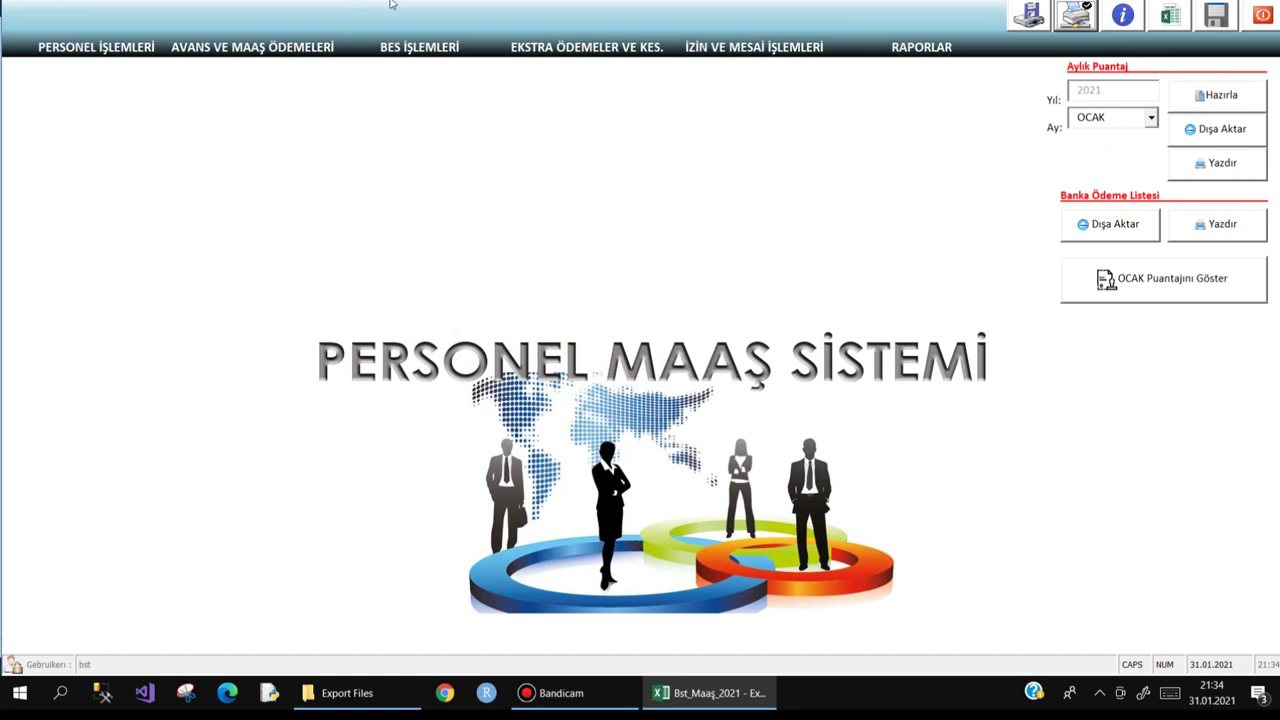
- Open the garnishment list and switch the filter to Kapalı and back to Açık
click(494, 44)
click(510, 50)
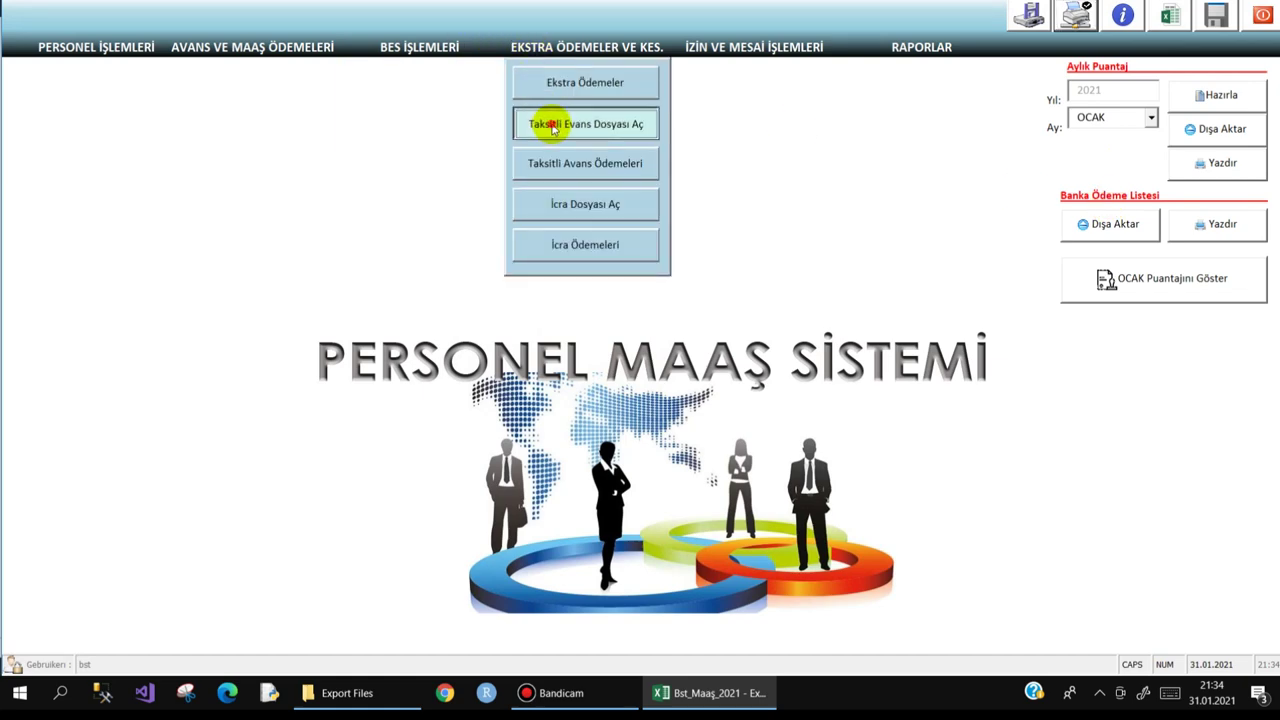
click(563, 208)
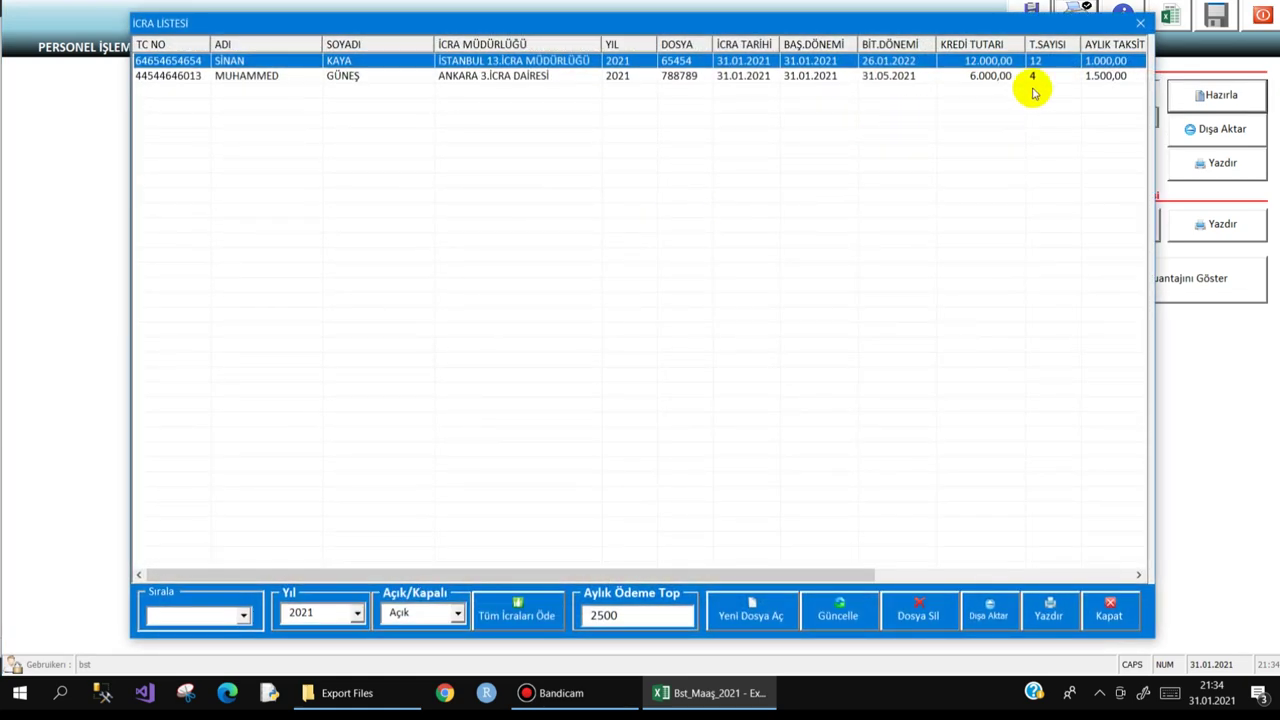
click(1035, 77)
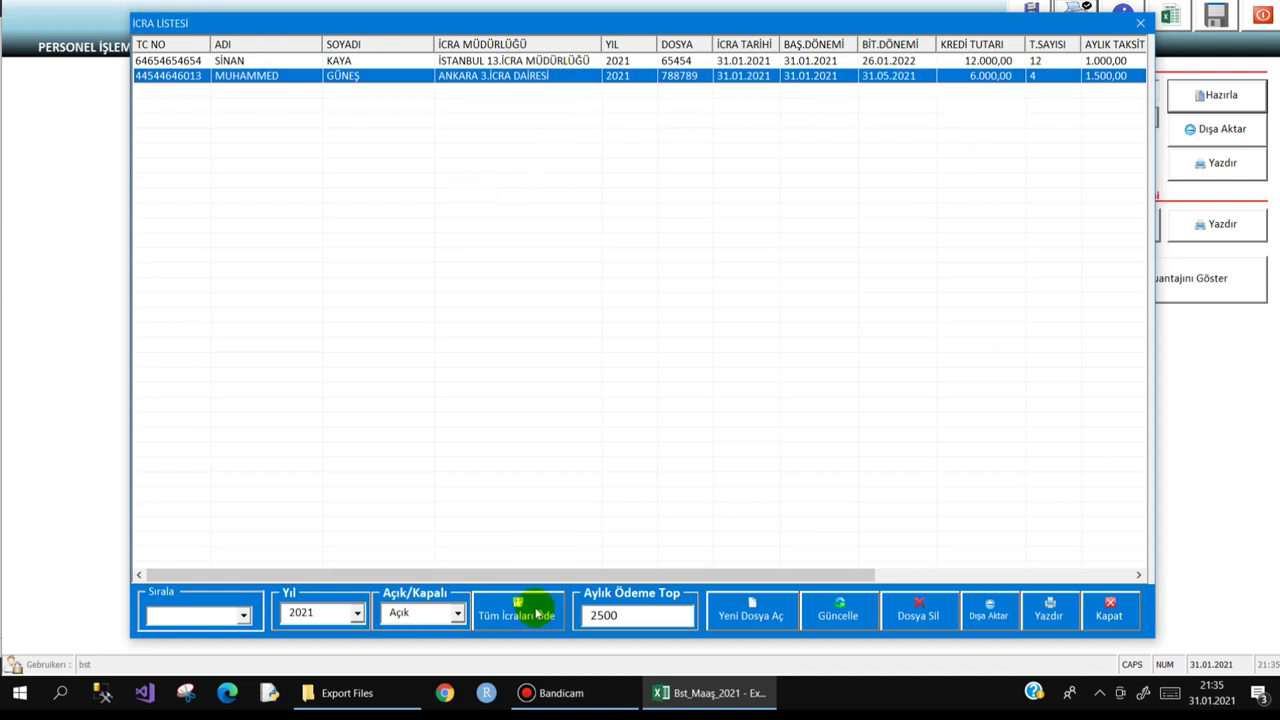
click(457, 616)
click(420, 646)
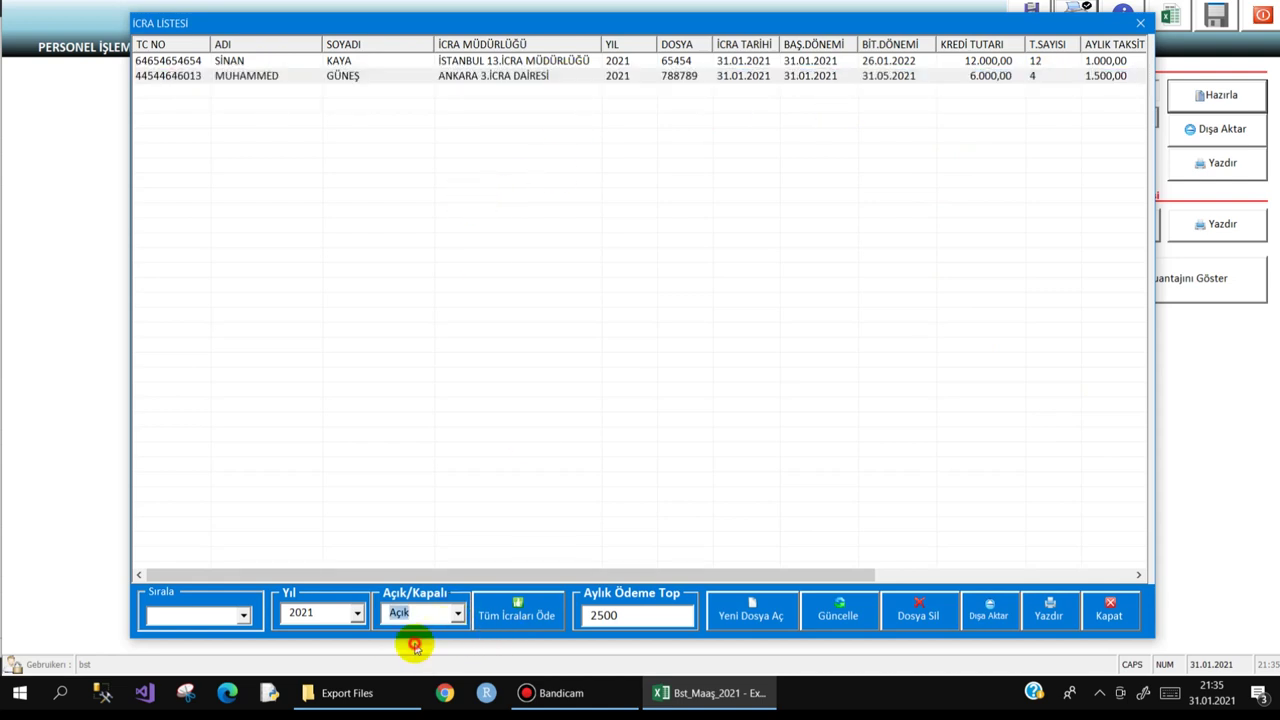
click(456, 615)
click(405, 630)
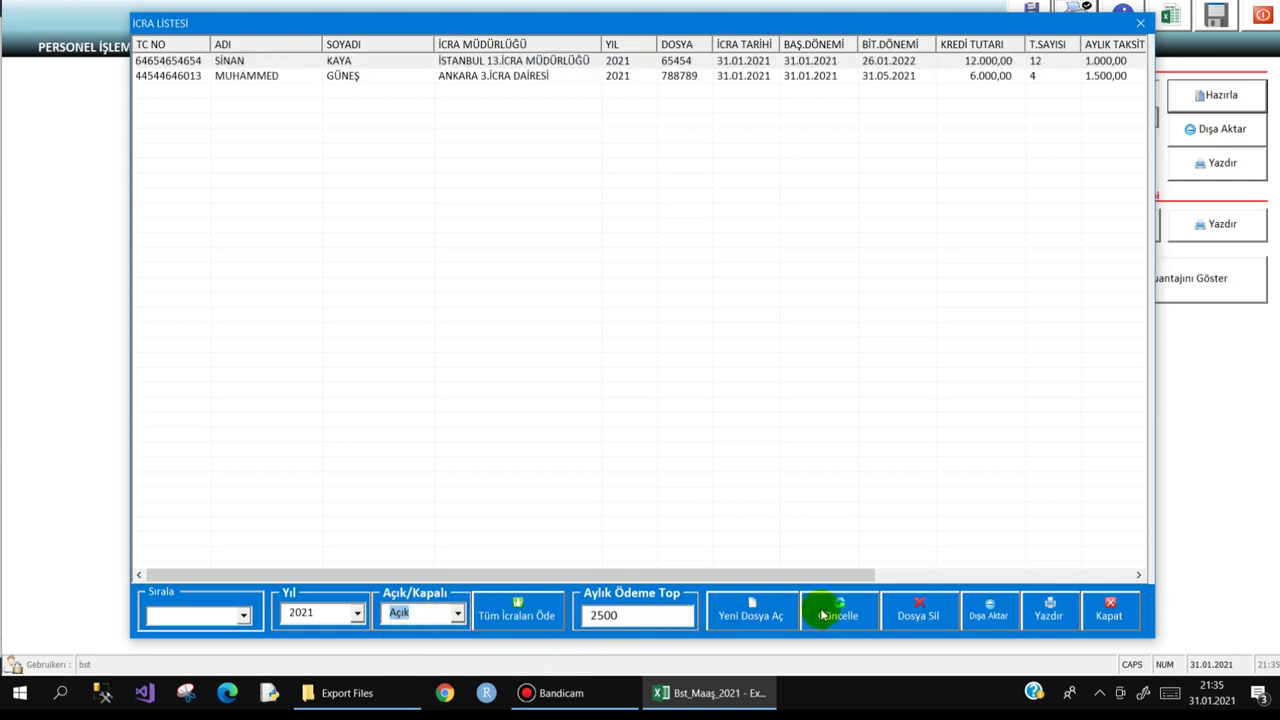
- Try updating the second garnishment file and dismiss the cannot-update error
click(418, 77)
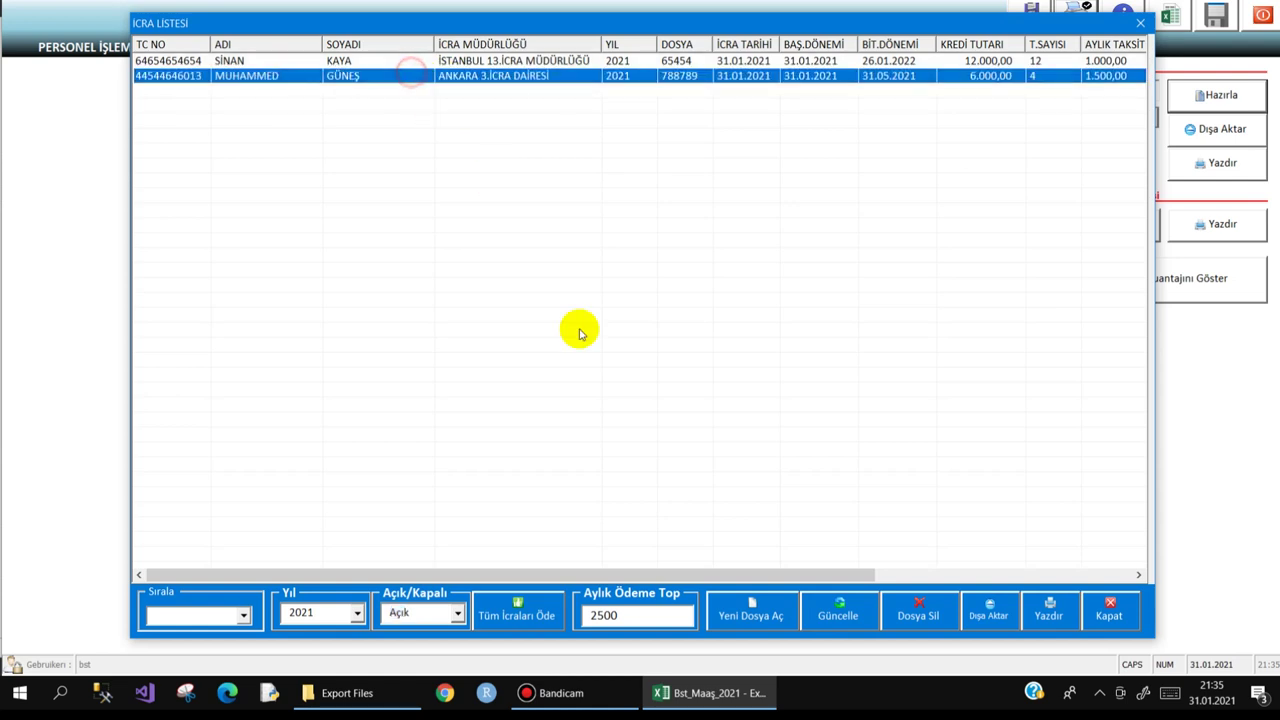
click(752, 610)
click(834, 610)
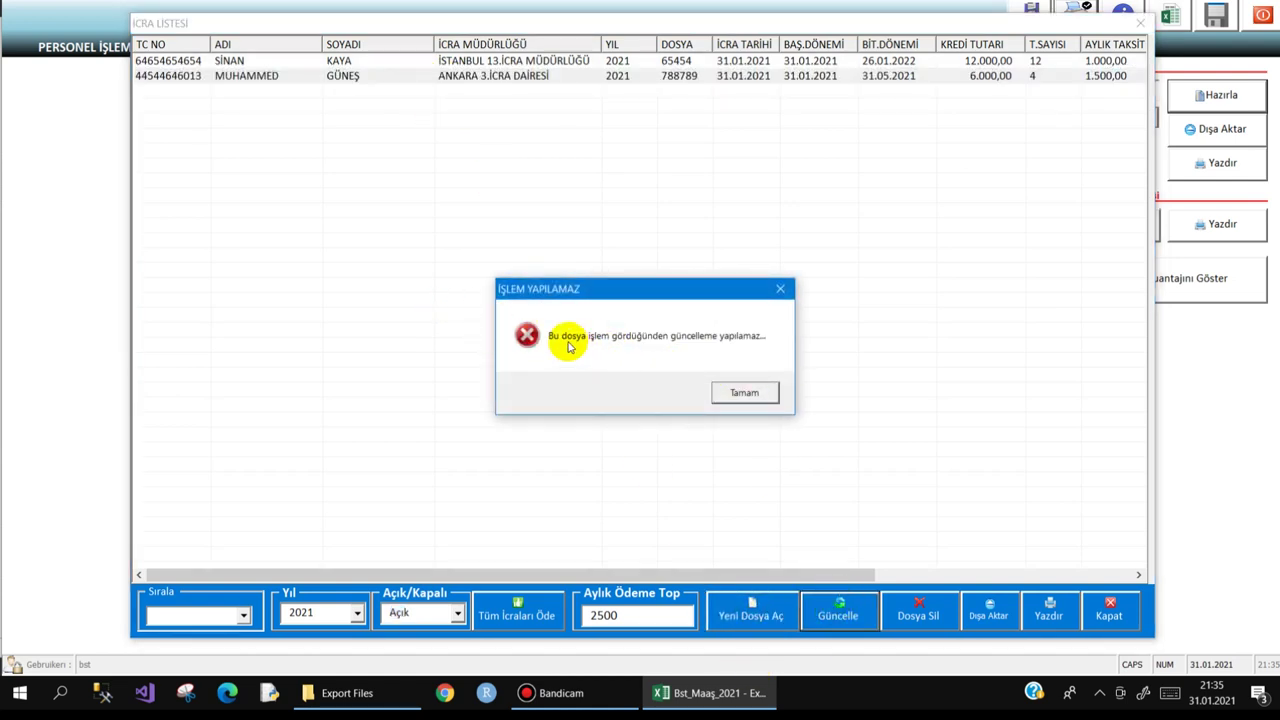
click(737, 394)
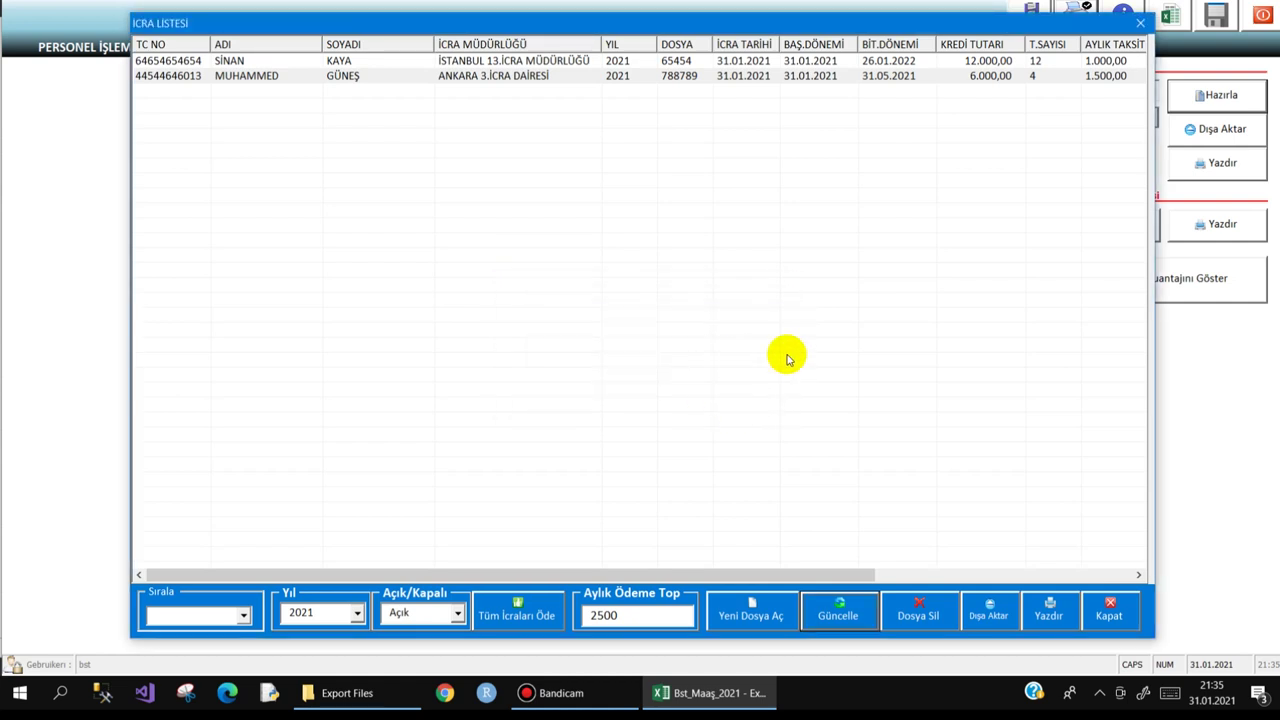
- Check the installment advance list and confirm the processed EVLİLİK AVASNI advance cannot be updated
click(1106, 608)
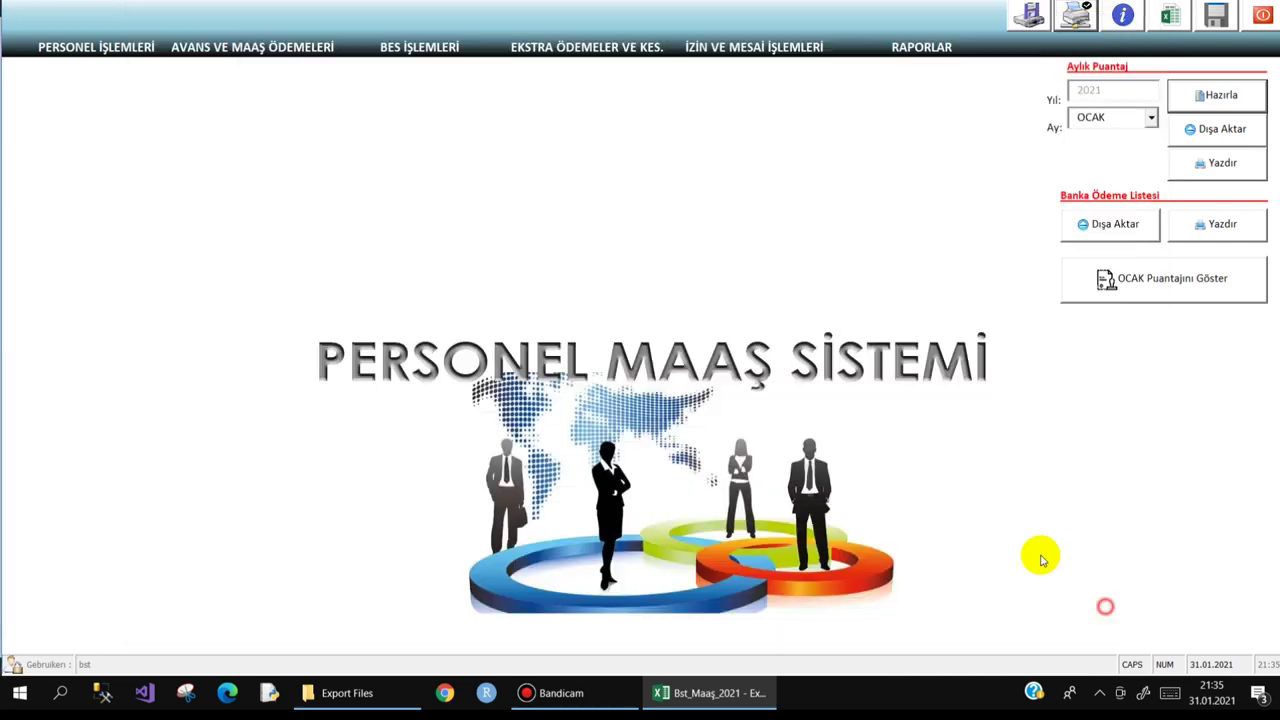
click(555, 45)
click(557, 123)
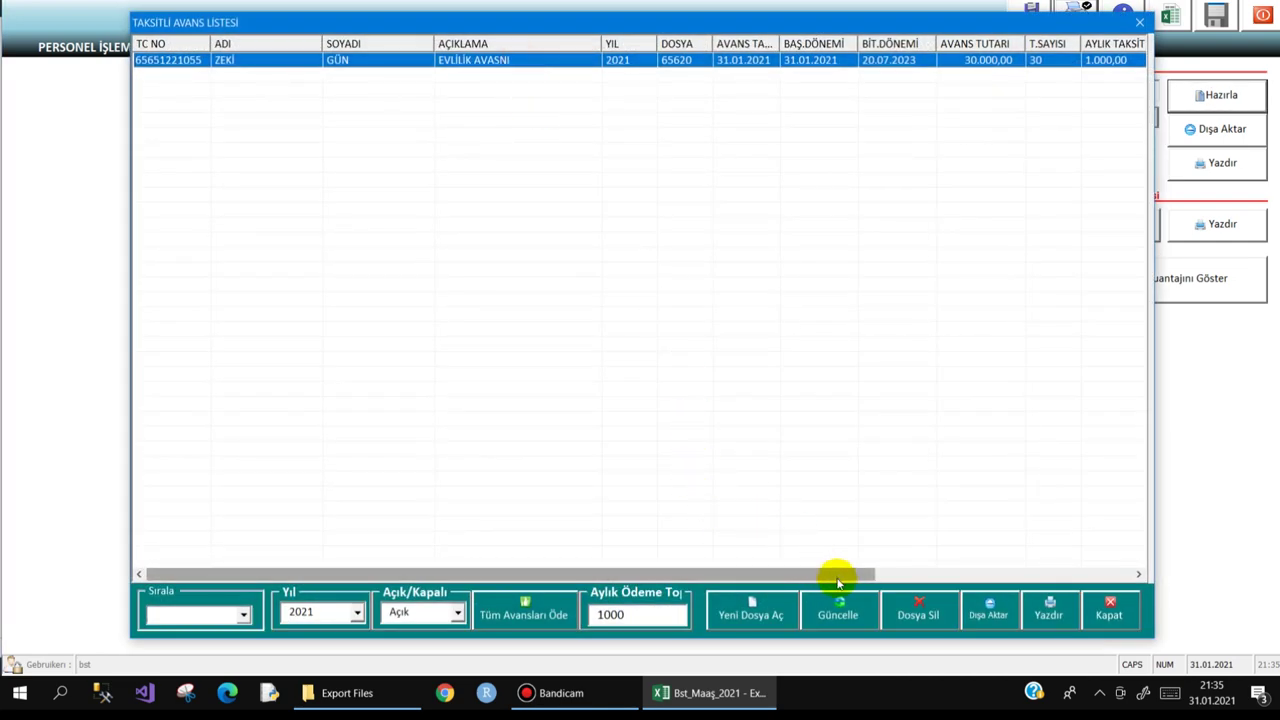
drag(845, 570, 998, 571)
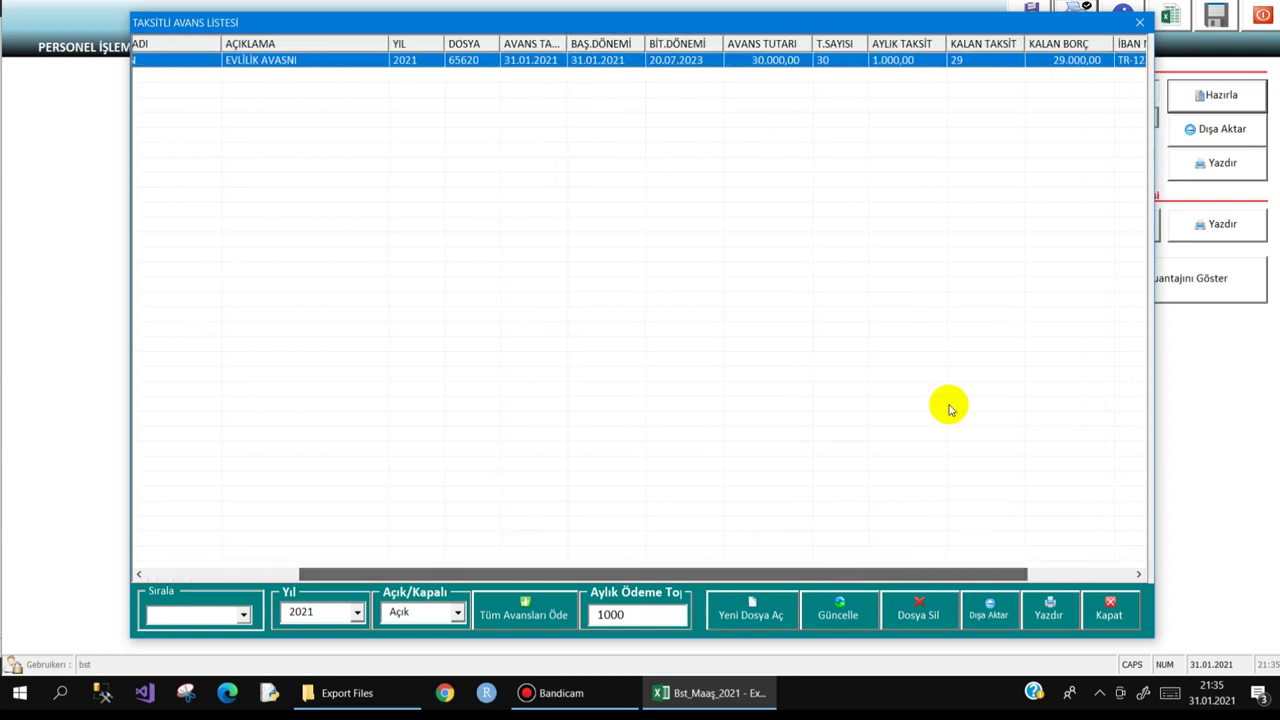
click(842, 607)
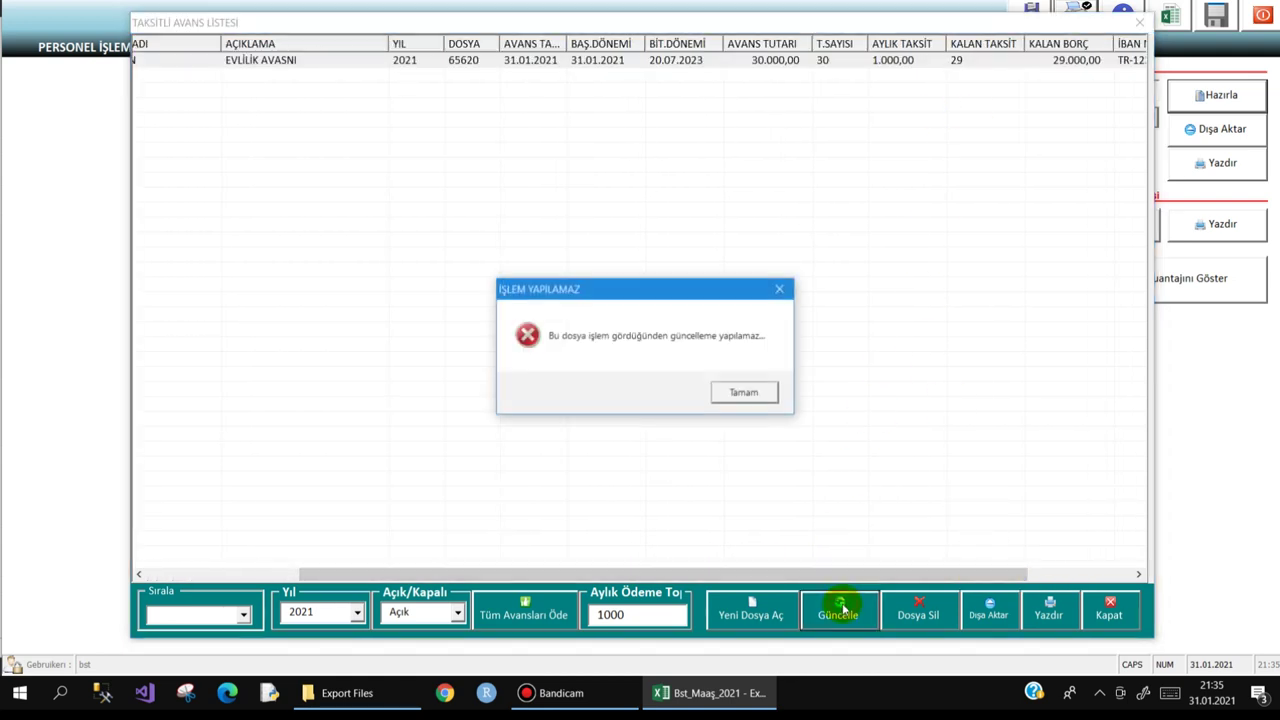
click(759, 395)
click(1110, 615)
- Record 4 days of annual leave for the last (Usta) employee, leaving 126 days remaining
click(718, 47)
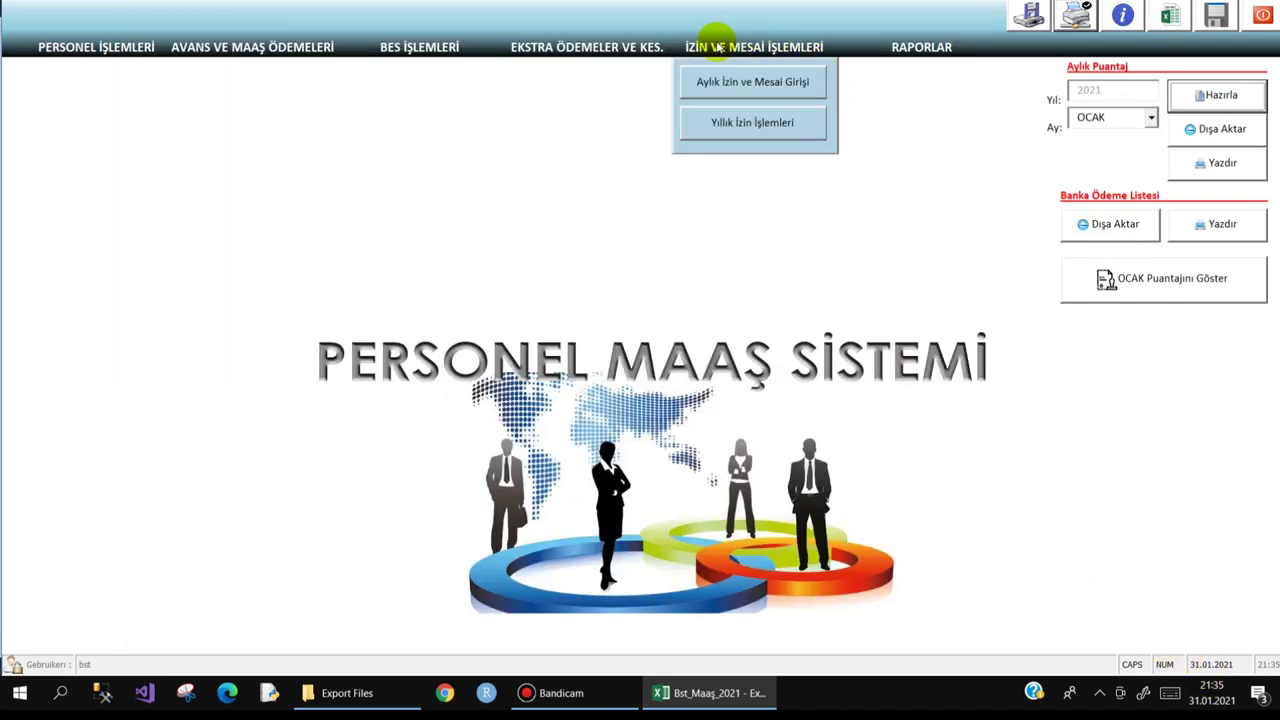
click(742, 123)
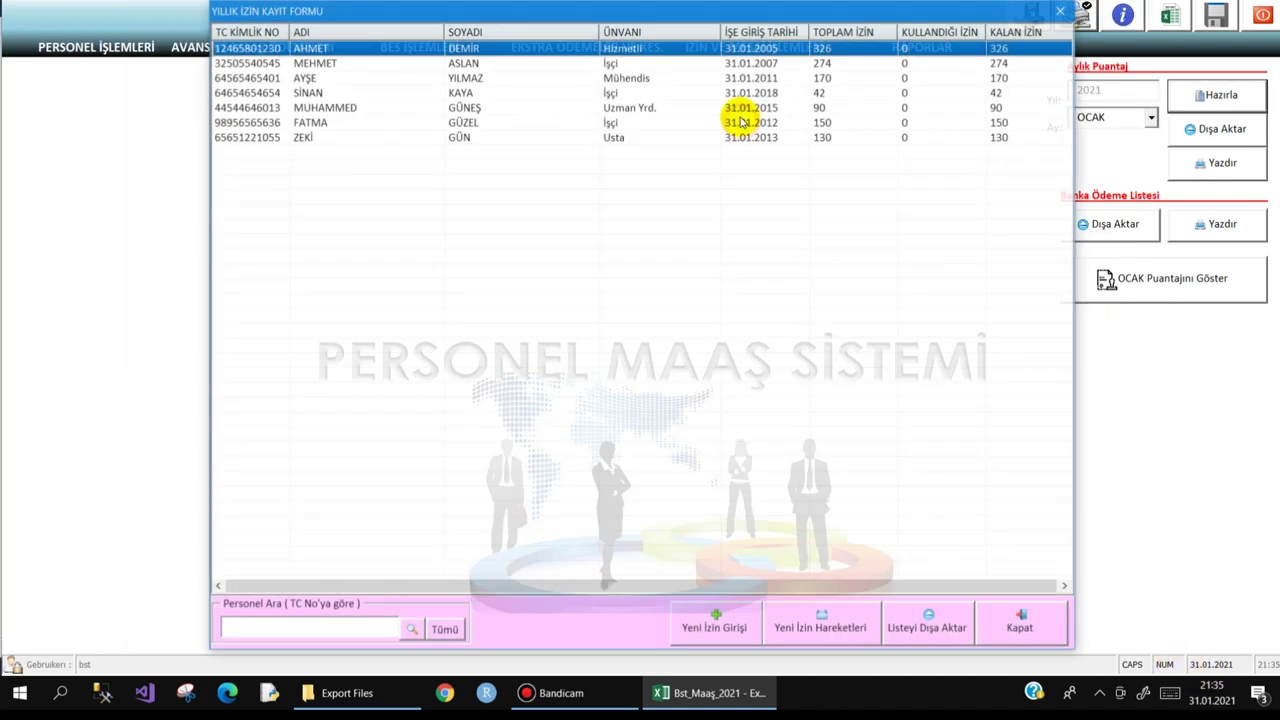
click(715, 106)
click(334, 137)
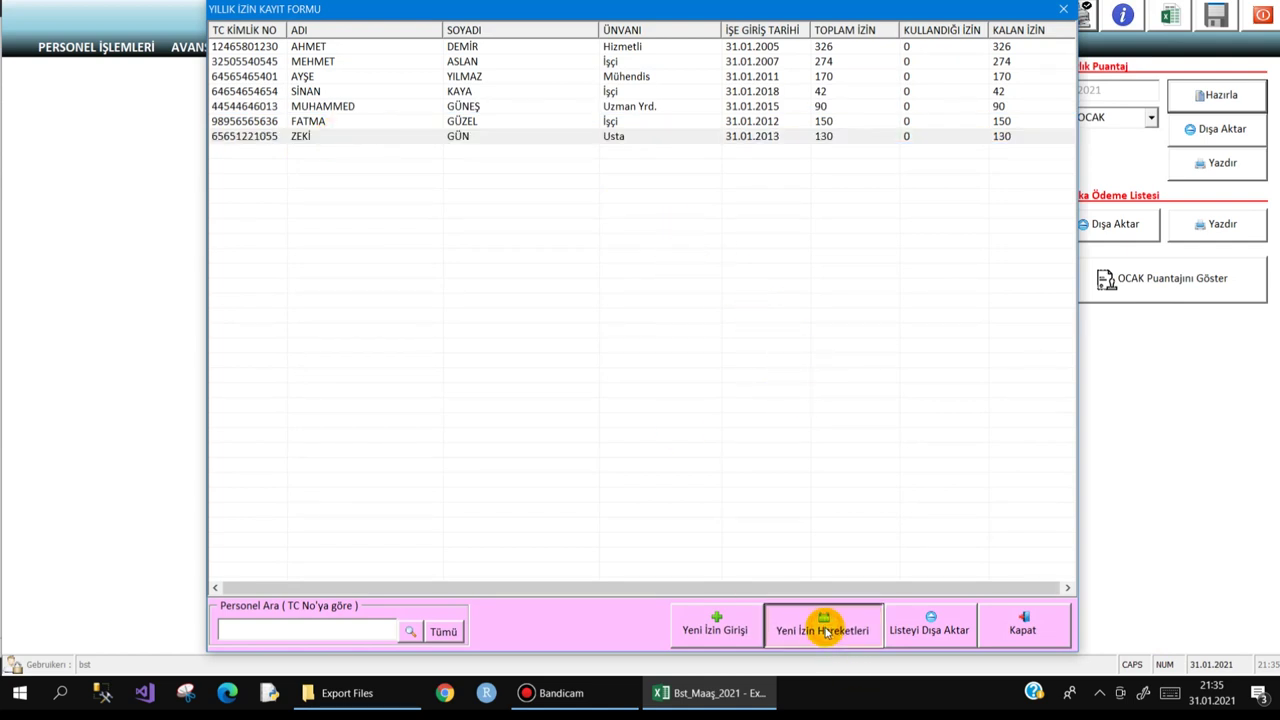
click(700, 628)
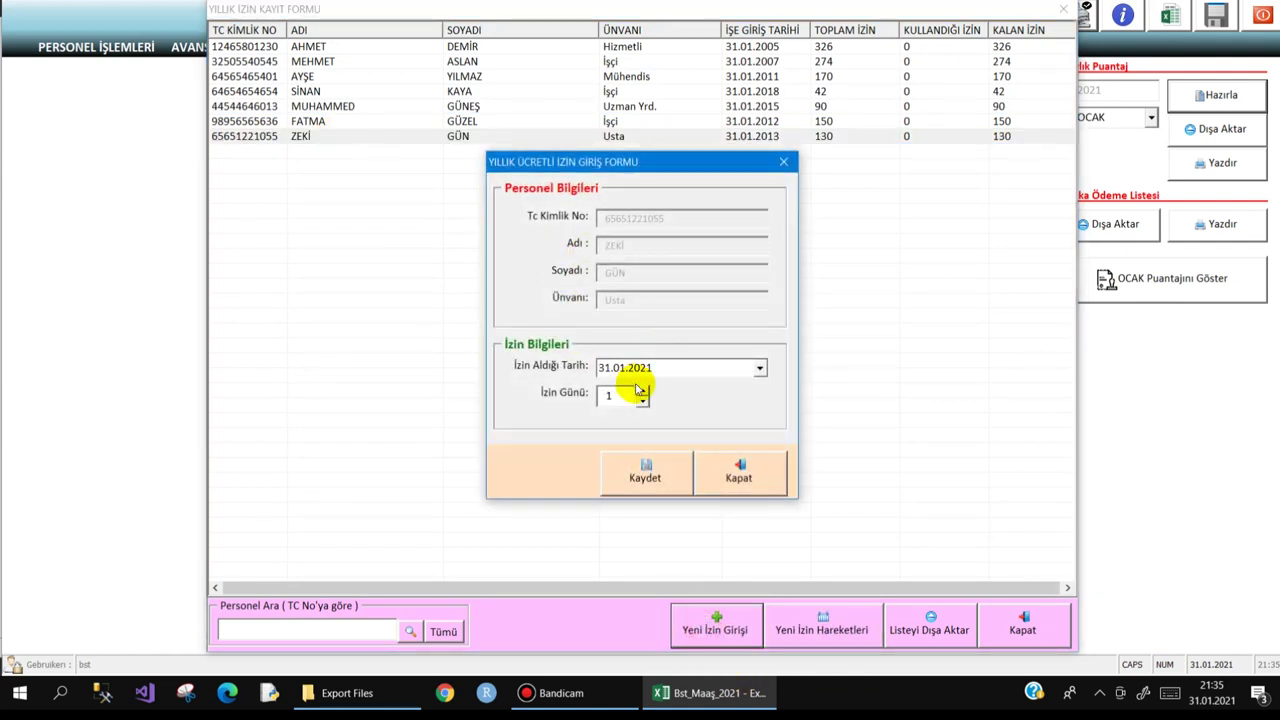
click(642, 391)
click(640, 475)
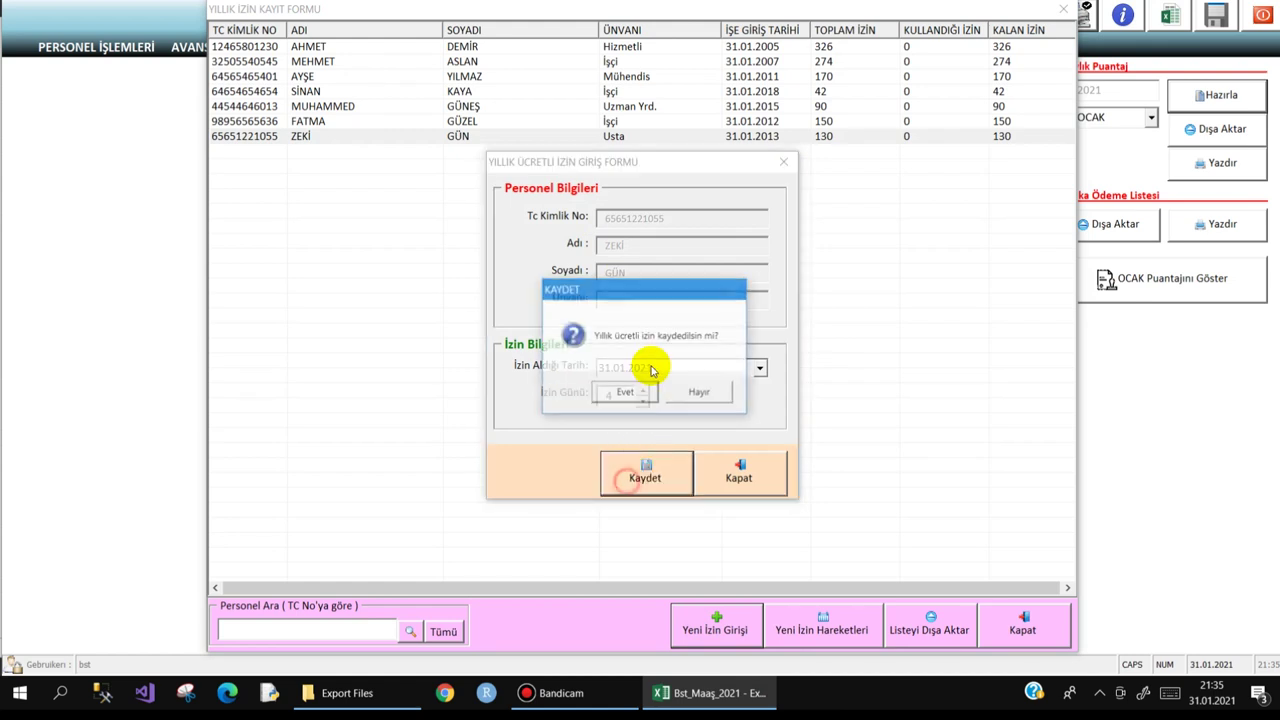
click(634, 392)
click(669, 395)
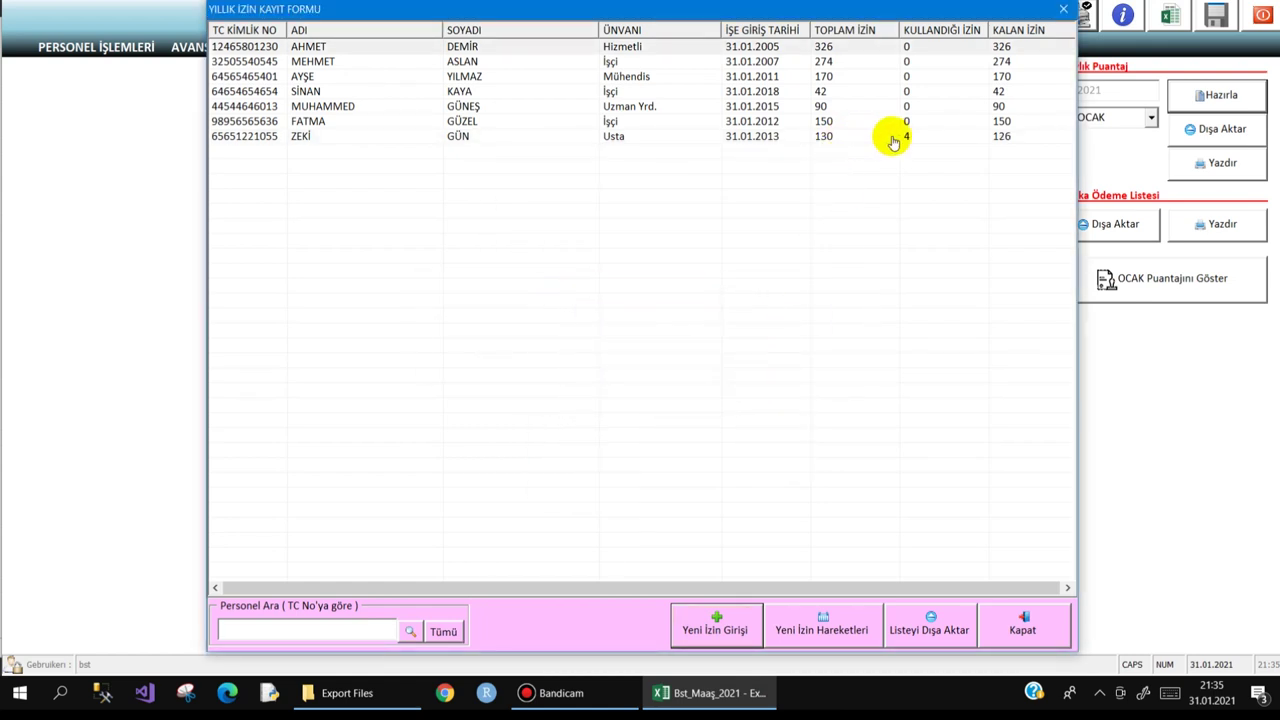
- Record 1 day of annual leave for the İşçi employee above, leaving 149 days
click(912, 137)
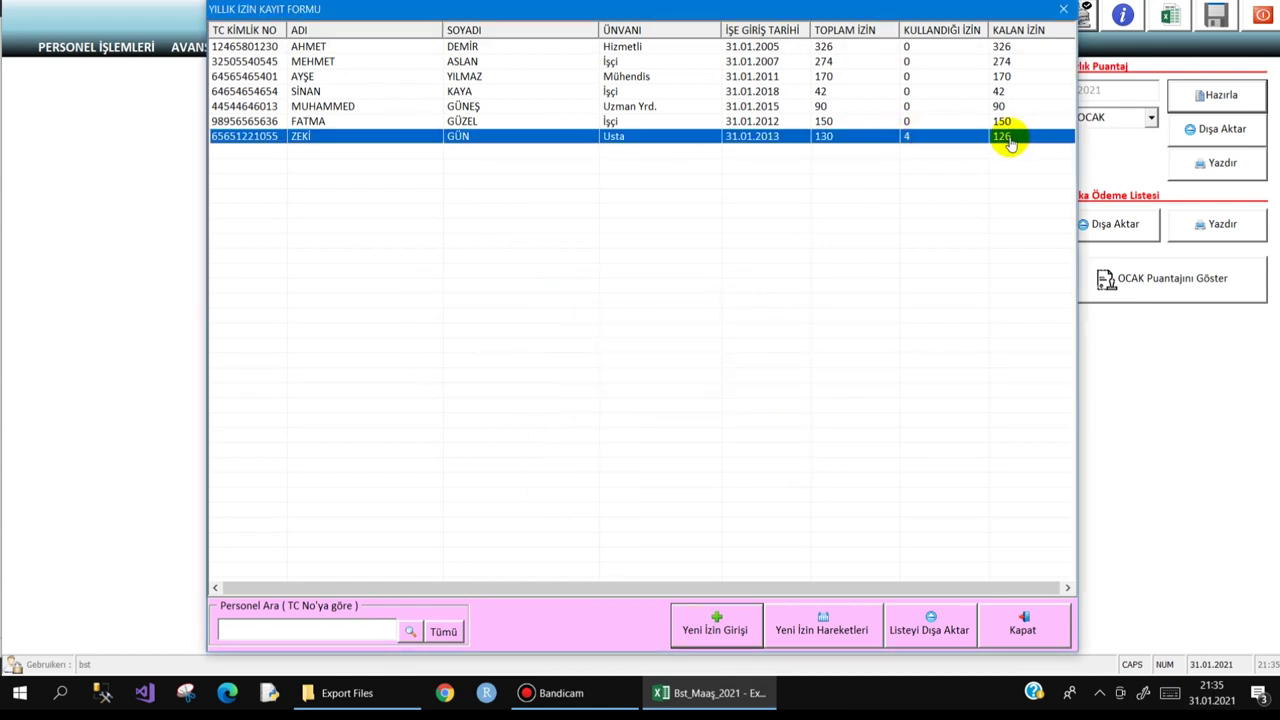
click(909, 121)
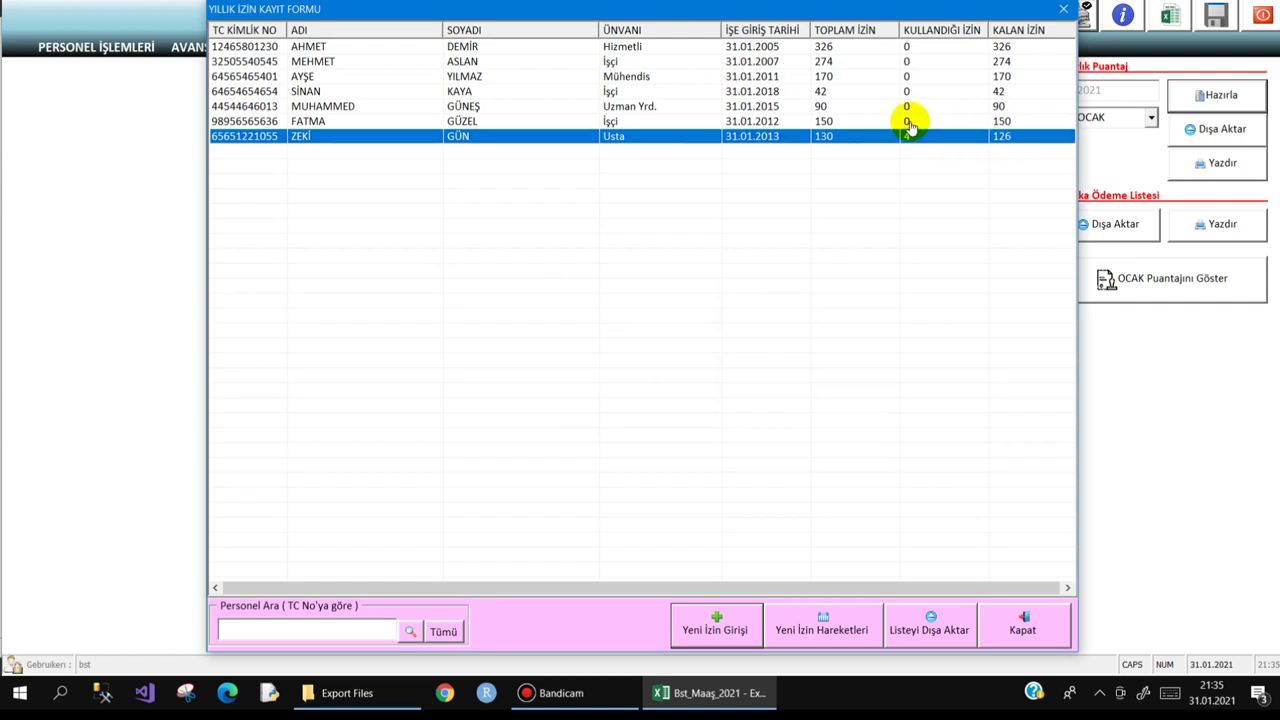
click(700, 625)
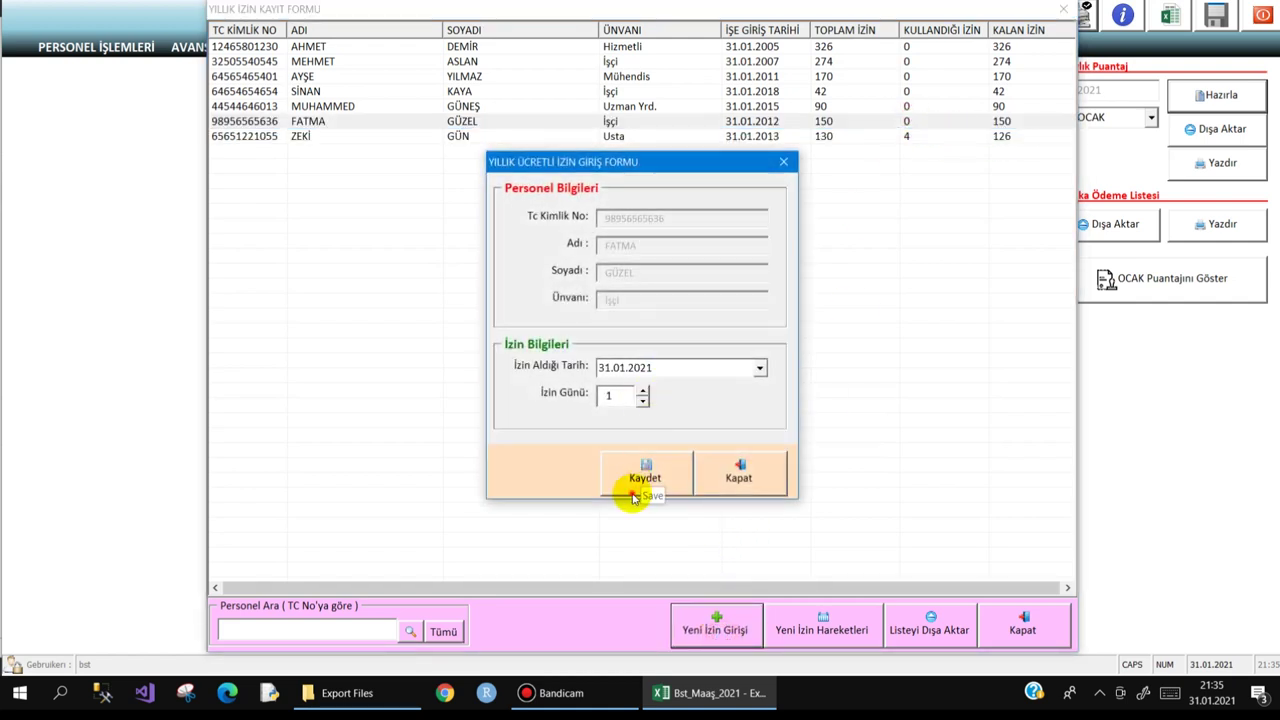
click(642, 478)
click(632, 392)
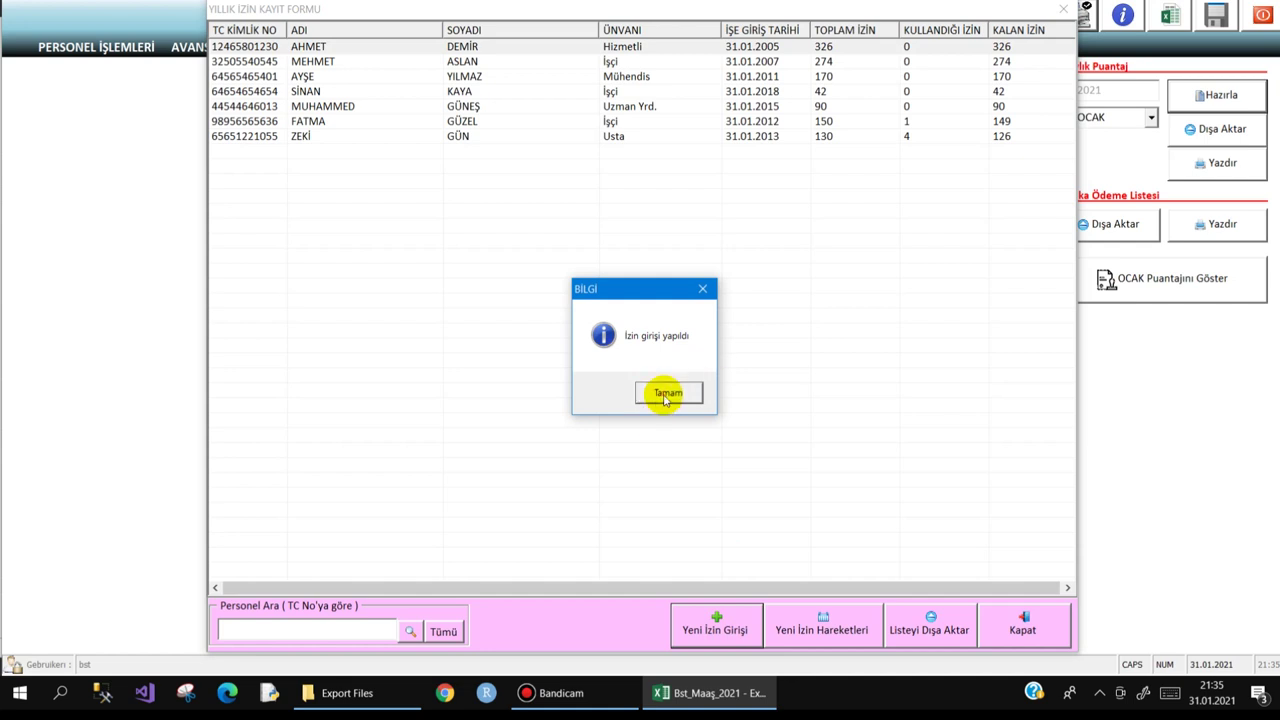
click(665, 395)
click(915, 137)
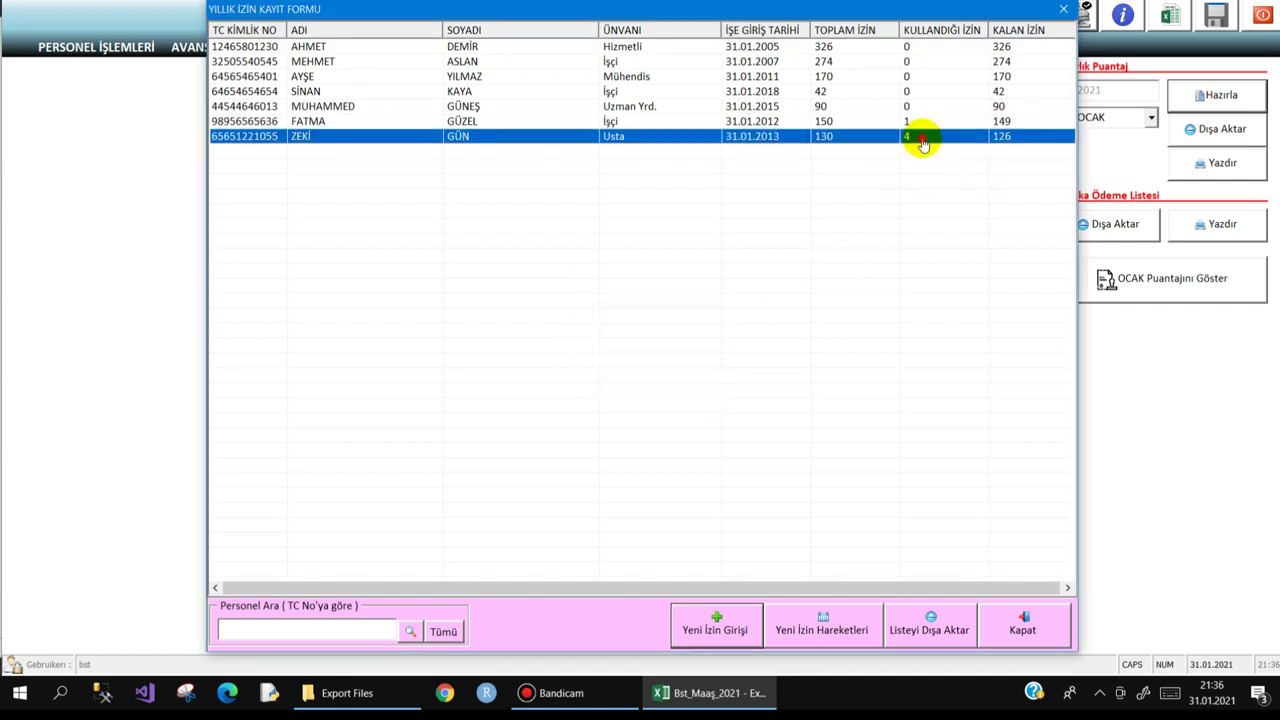
click(860, 612)
- Delete the second annual leave entry from the leave movements list
click(433, 60)
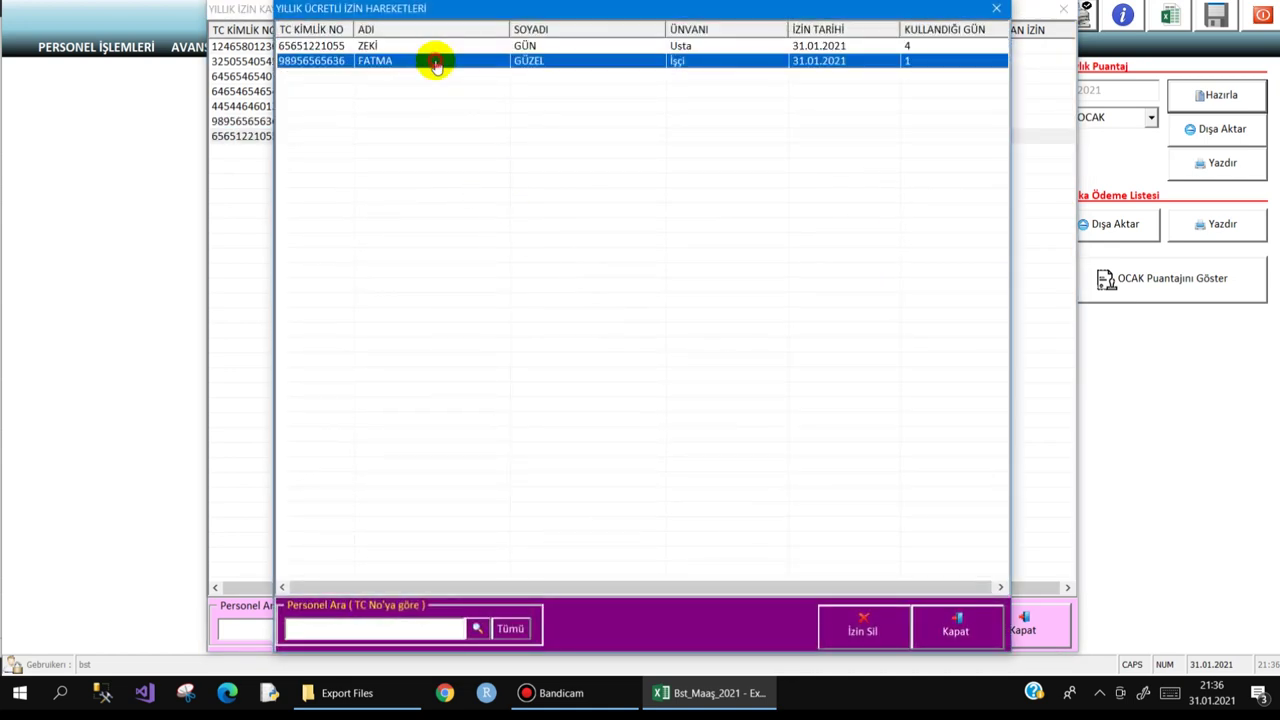
click(433, 51)
click(434, 60)
click(442, 51)
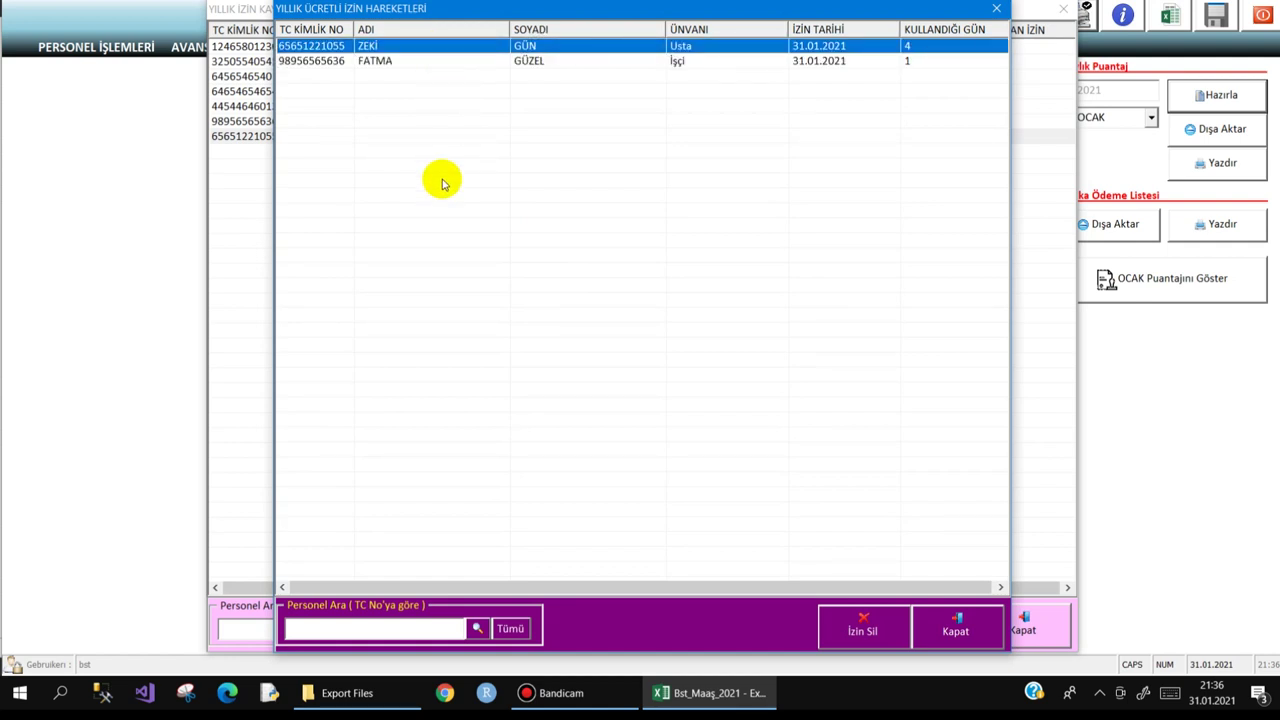
click(570, 60)
click(857, 613)
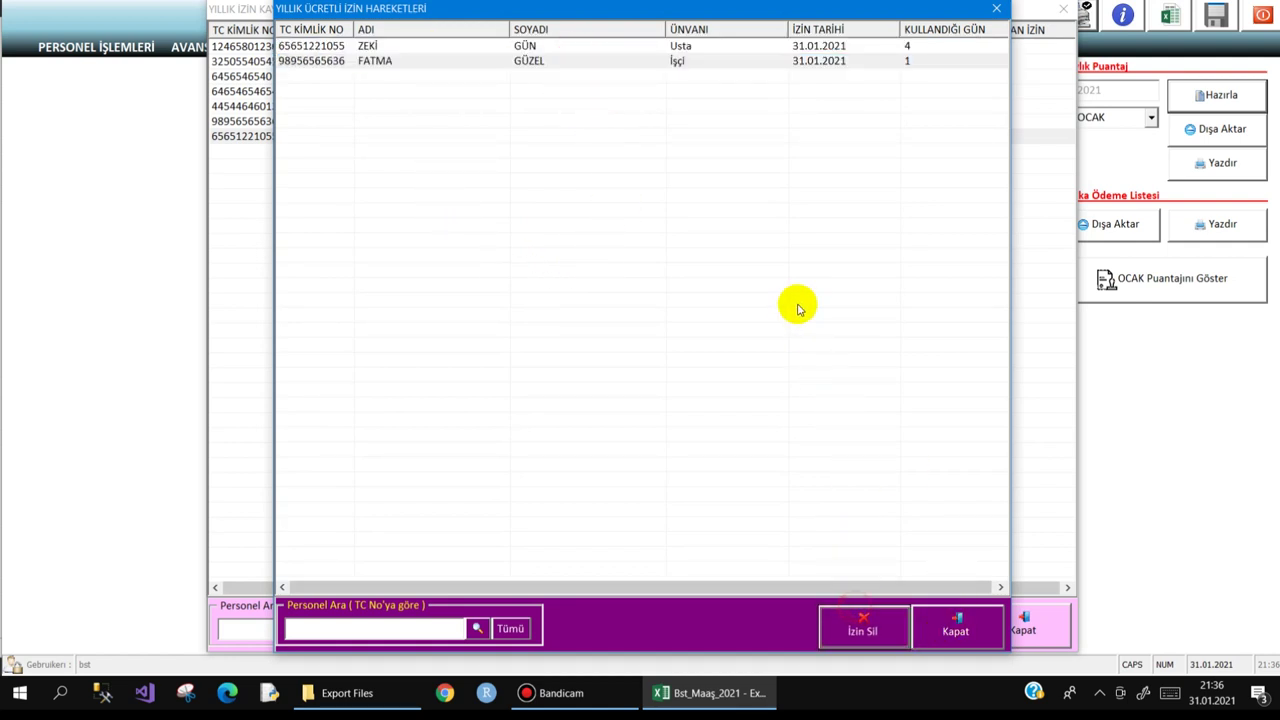
click(865, 625)
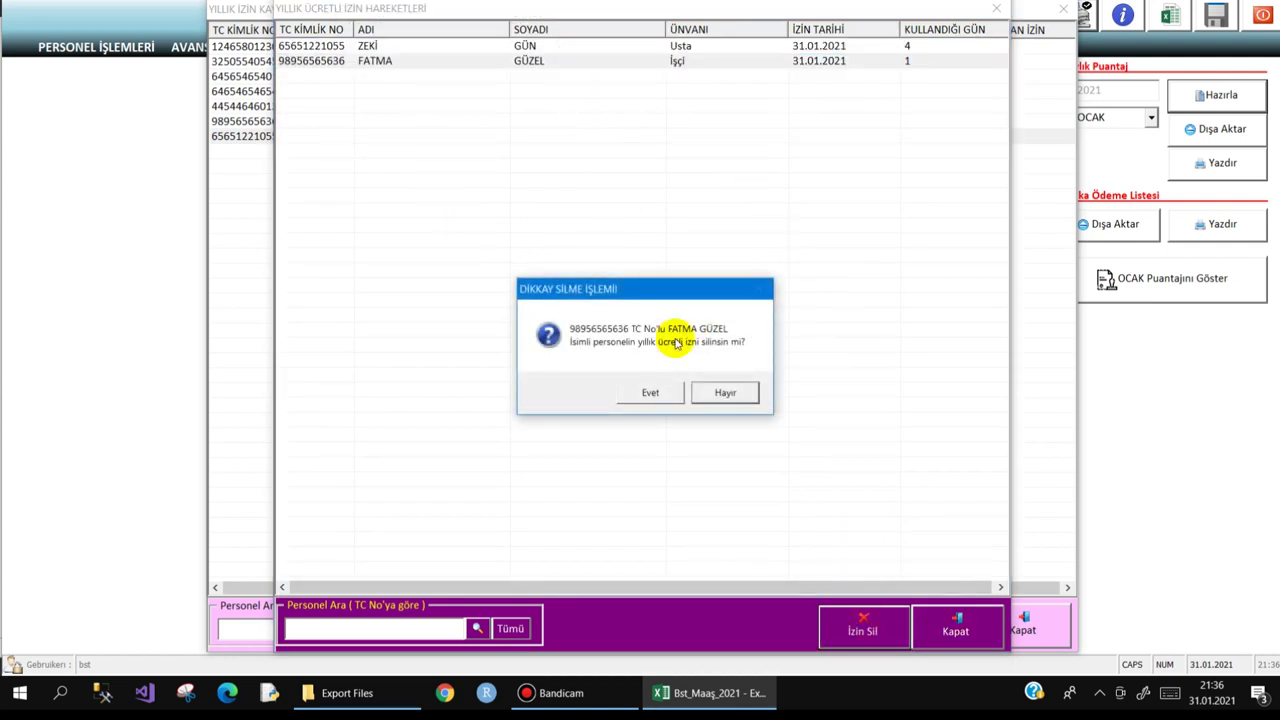
click(647, 394)
click(690, 391)
- Delete the remaining leave entry, restoring 150 and 130 days of remaining leave
click(690, 58)
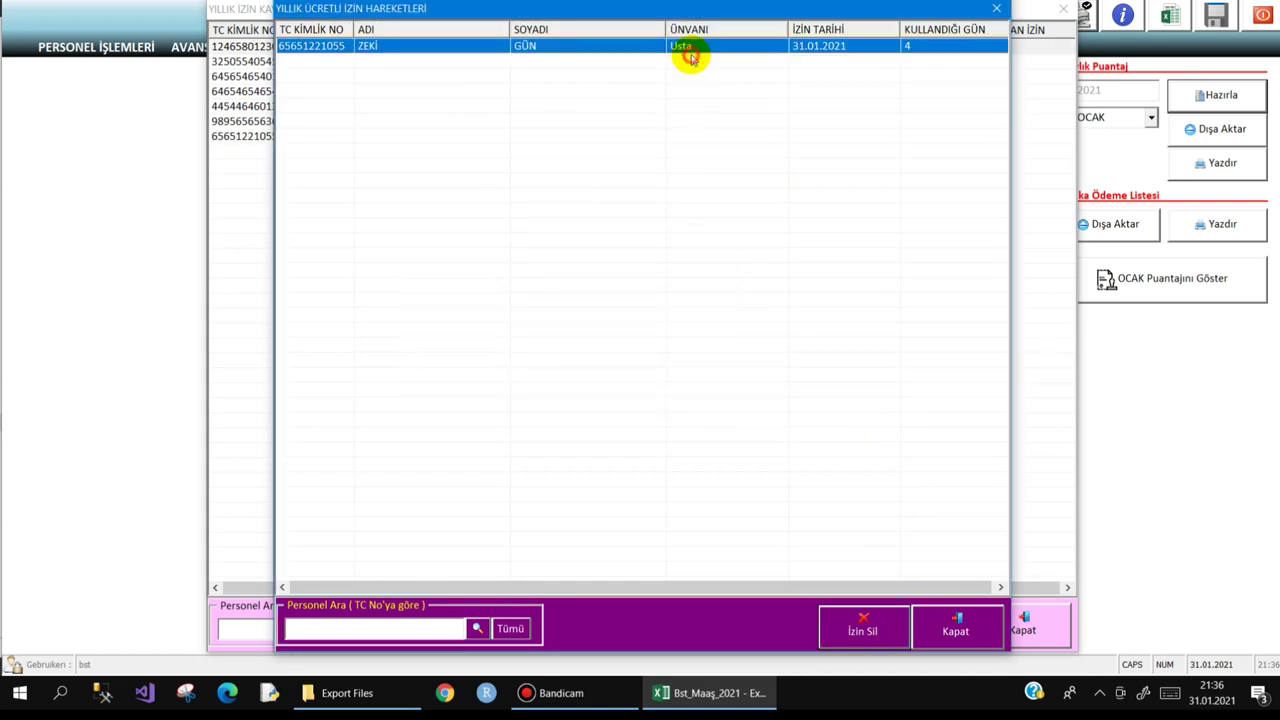
click(897, 621)
click(647, 392)
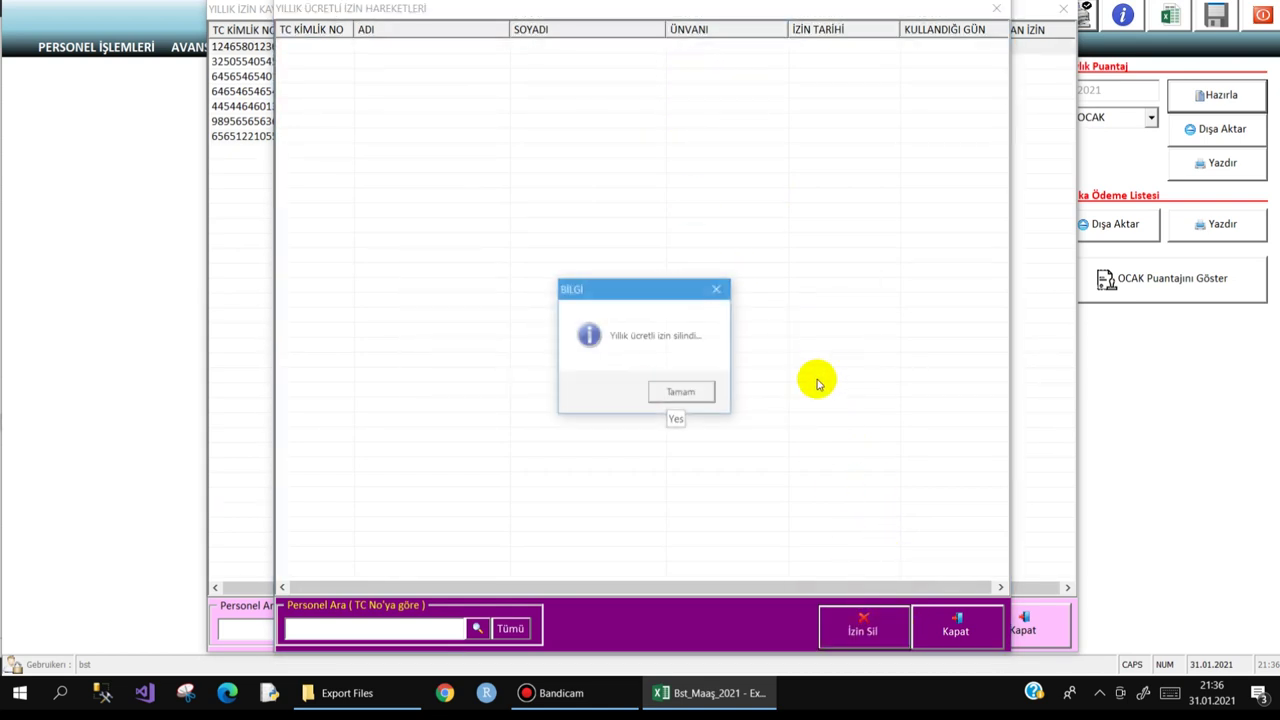
click(700, 391)
click(945, 626)
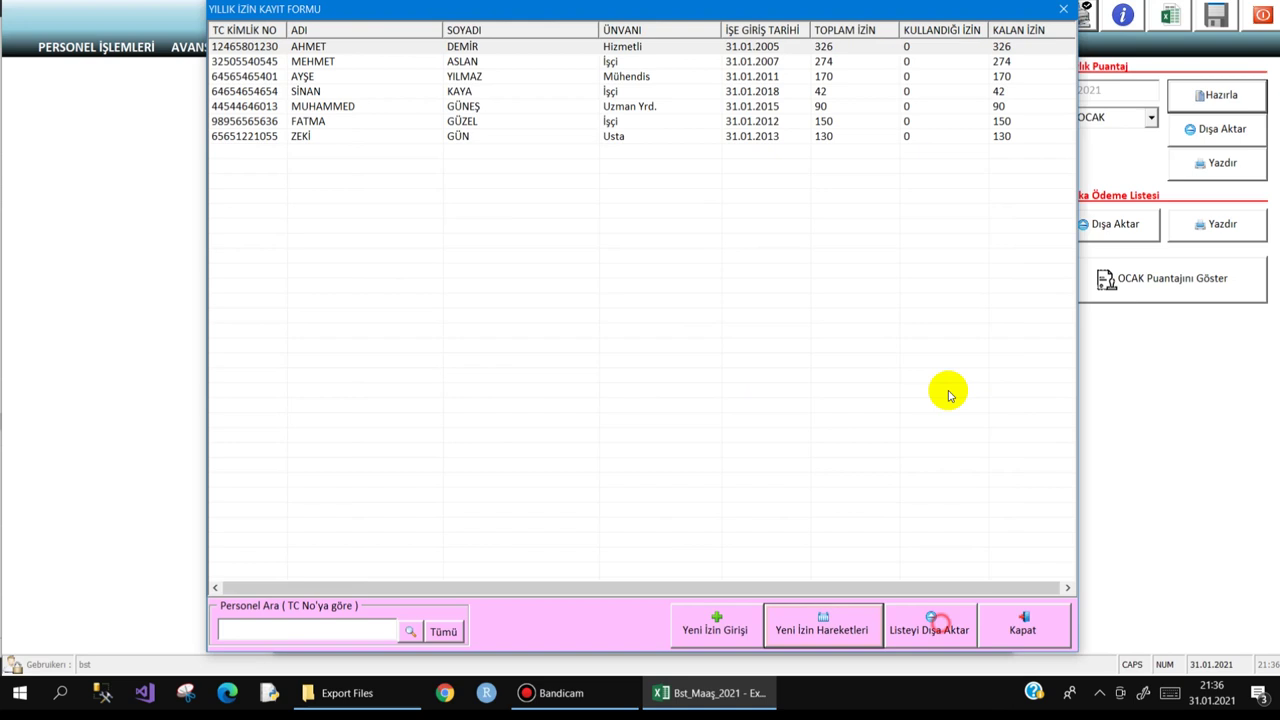
click(918, 124)
- Export the annual leave list to Excel, close the leave form and request the exit password
click(818, 135)
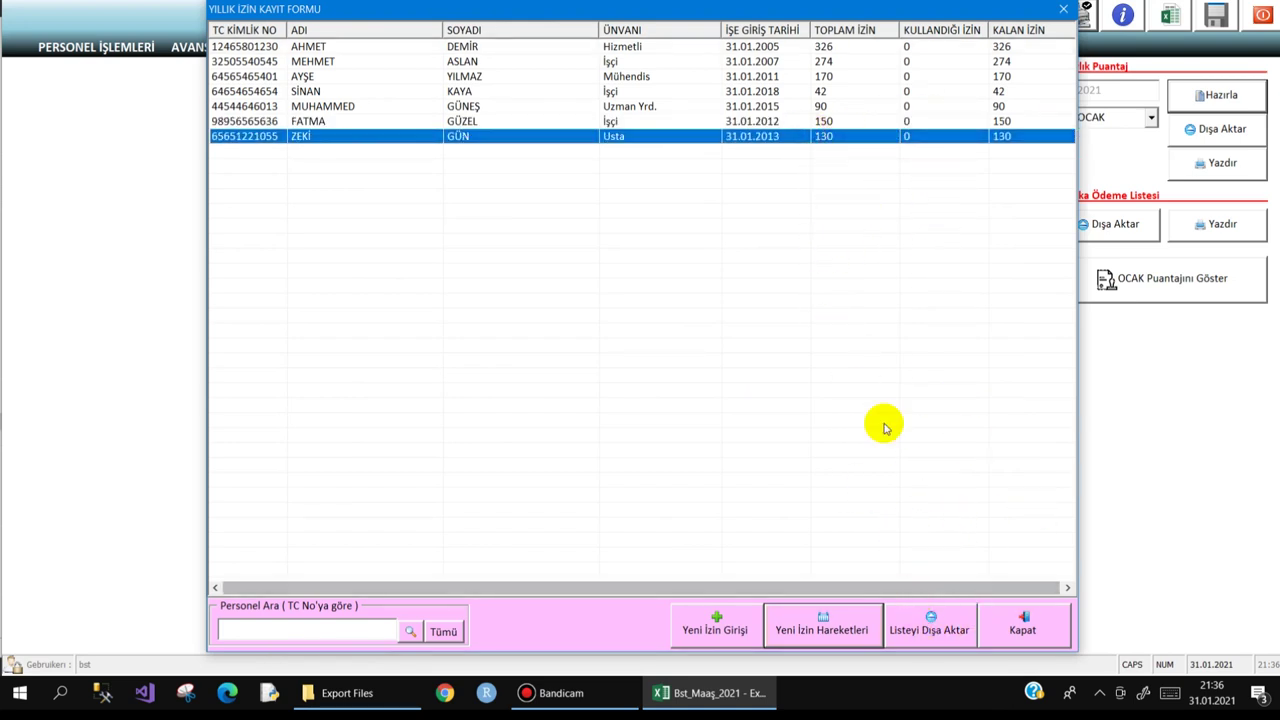
click(925, 622)
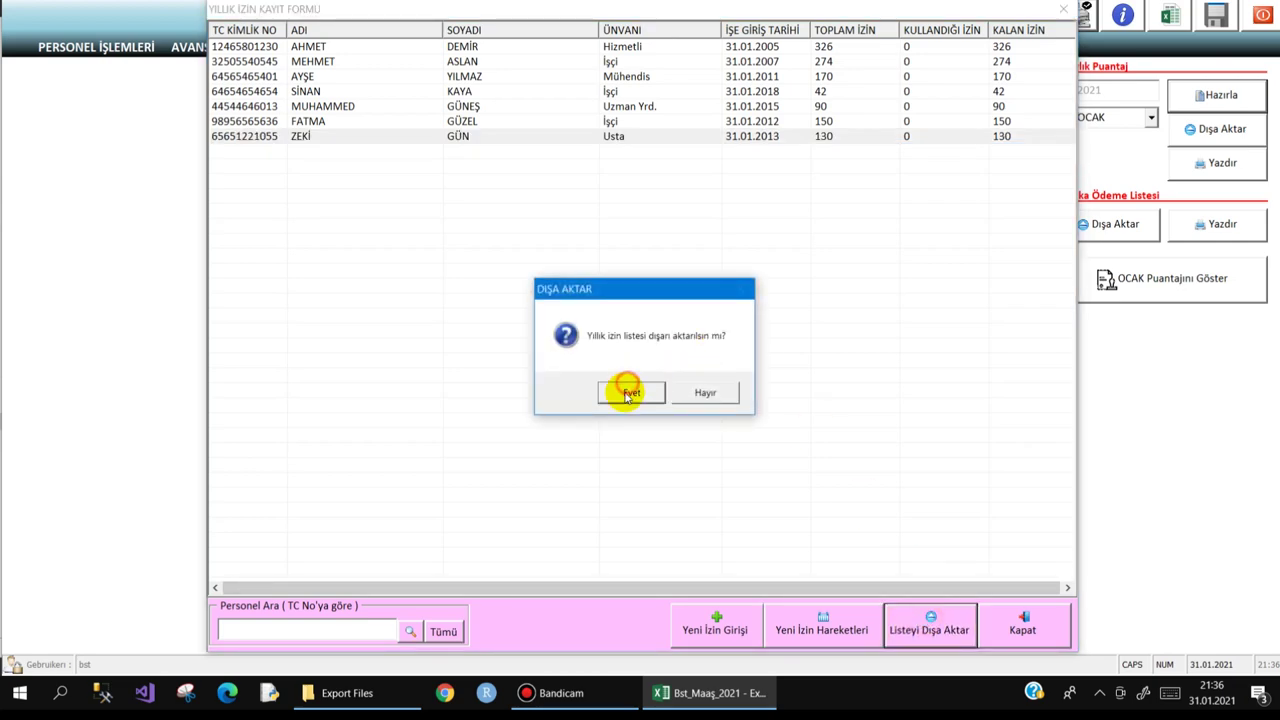
click(629, 393)
click(716, 390)
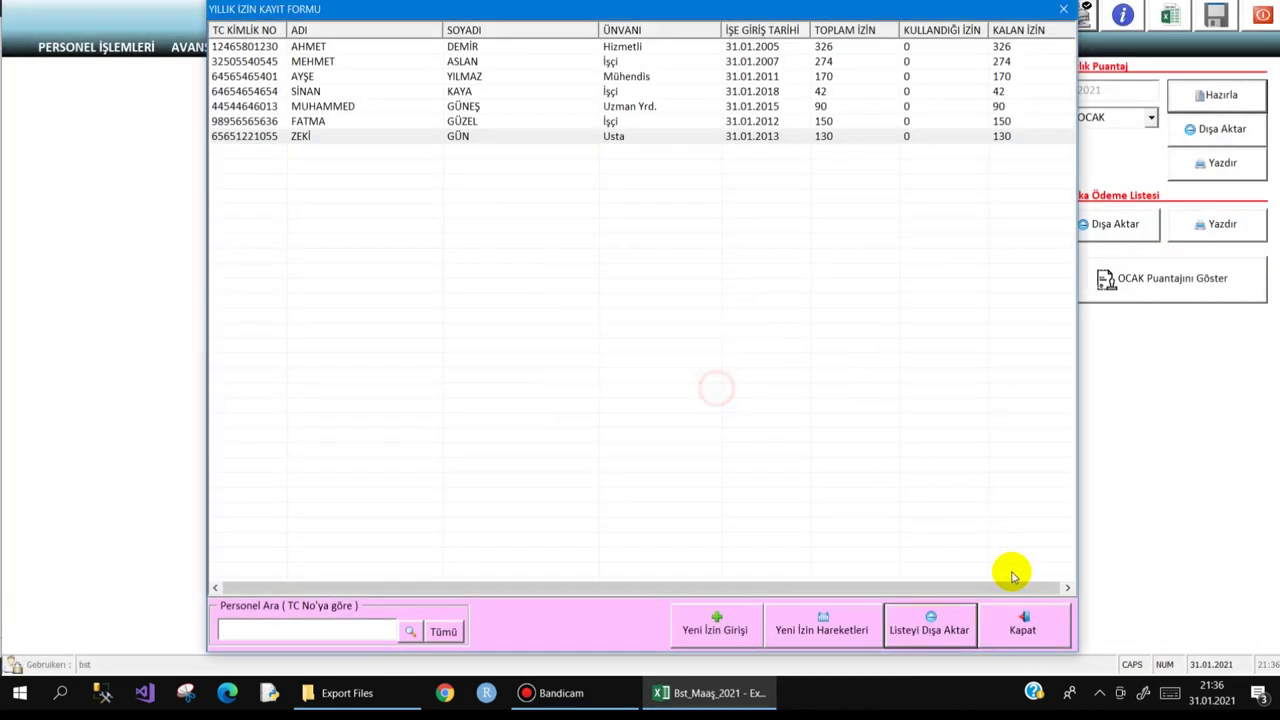
click(1020, 622)
click(1168, 16)
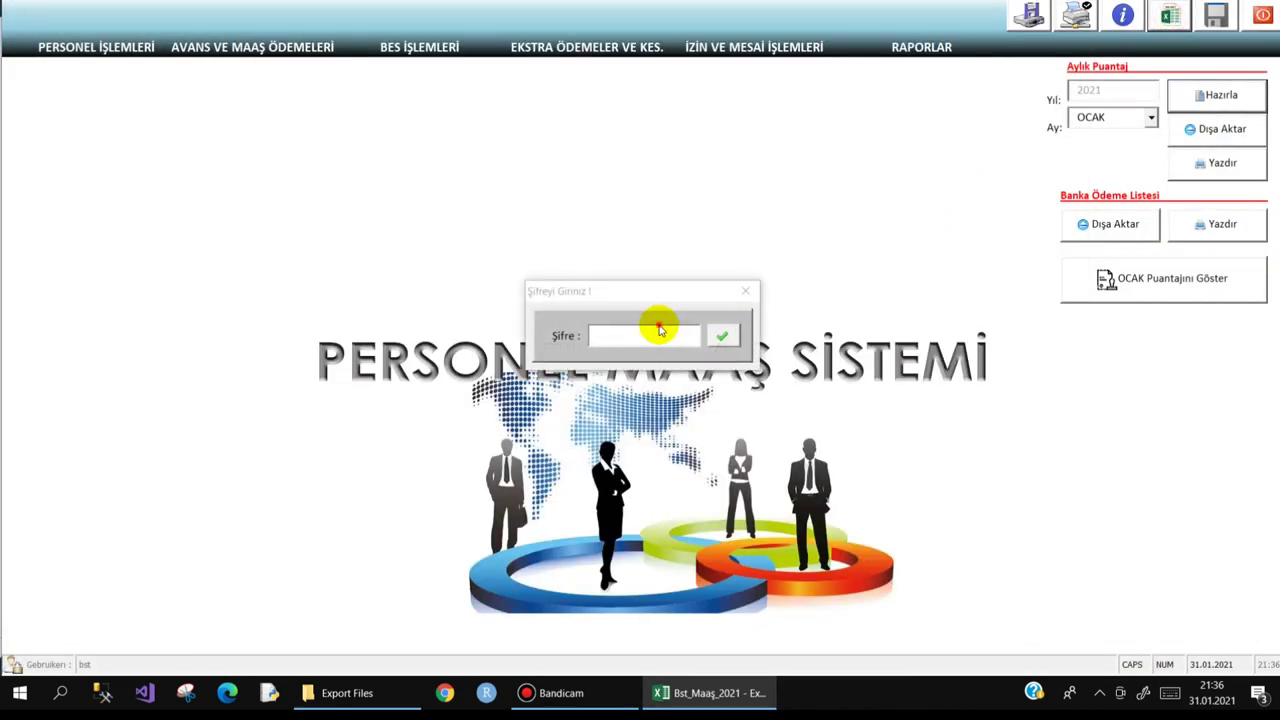
- Exit with the password and open YıllıkİzinListesi to check the total leave values in column F
click(722, 336)
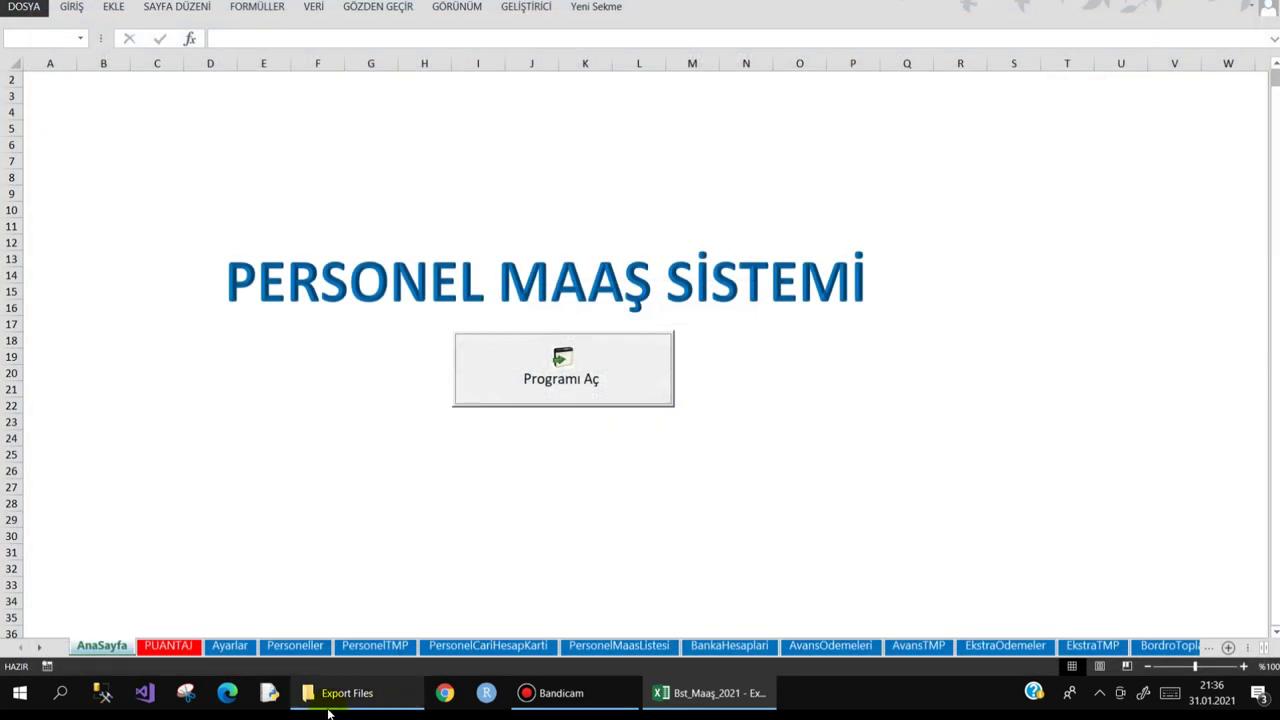
click(331, 703)
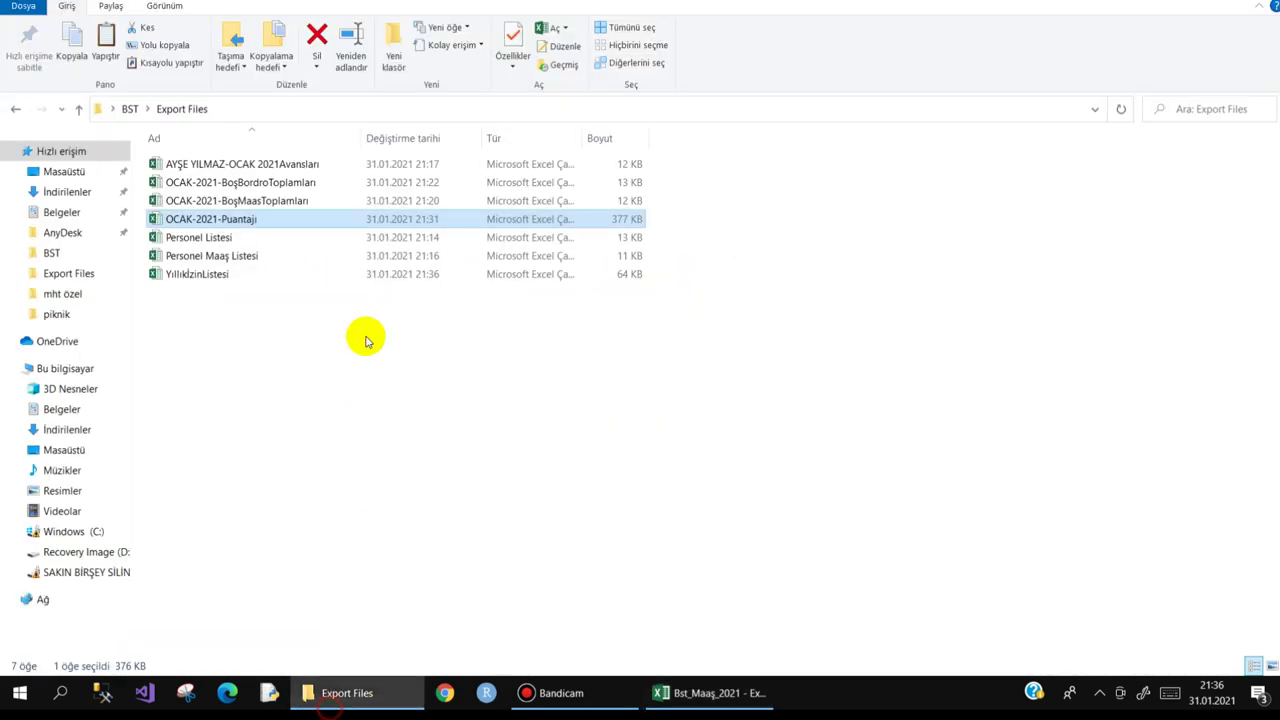
double_click(203, 276)
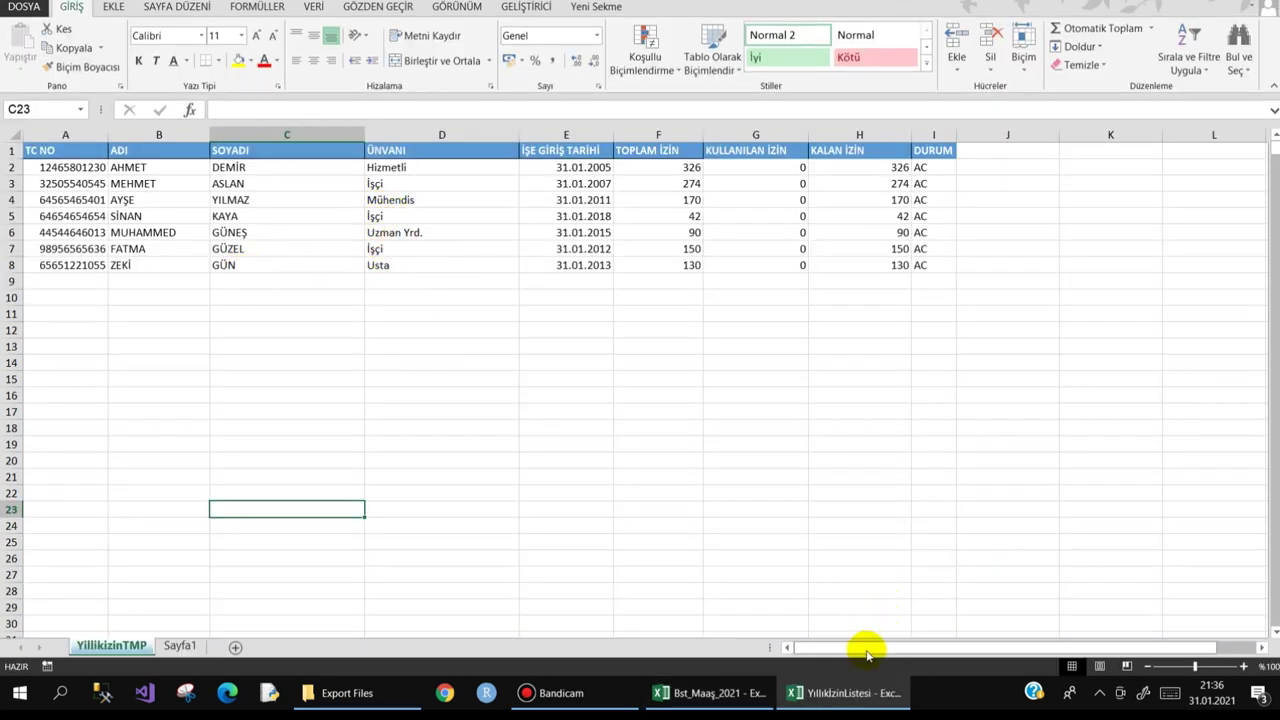
drag(866, 648, 866, 648)
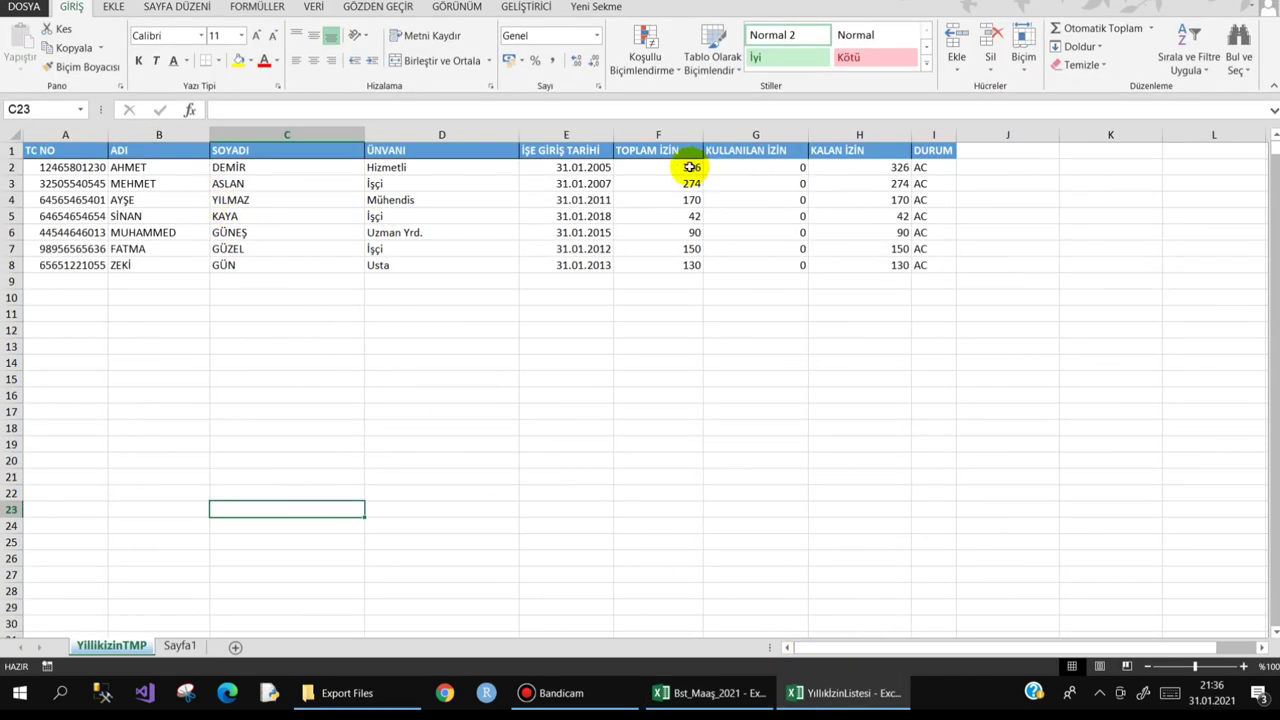
drag(691, 167, 720, 251)
click(786, 194)
- Relaunch the program, export all İcra records via İcra Raporu, then exit with the password
key(alt+Tab)
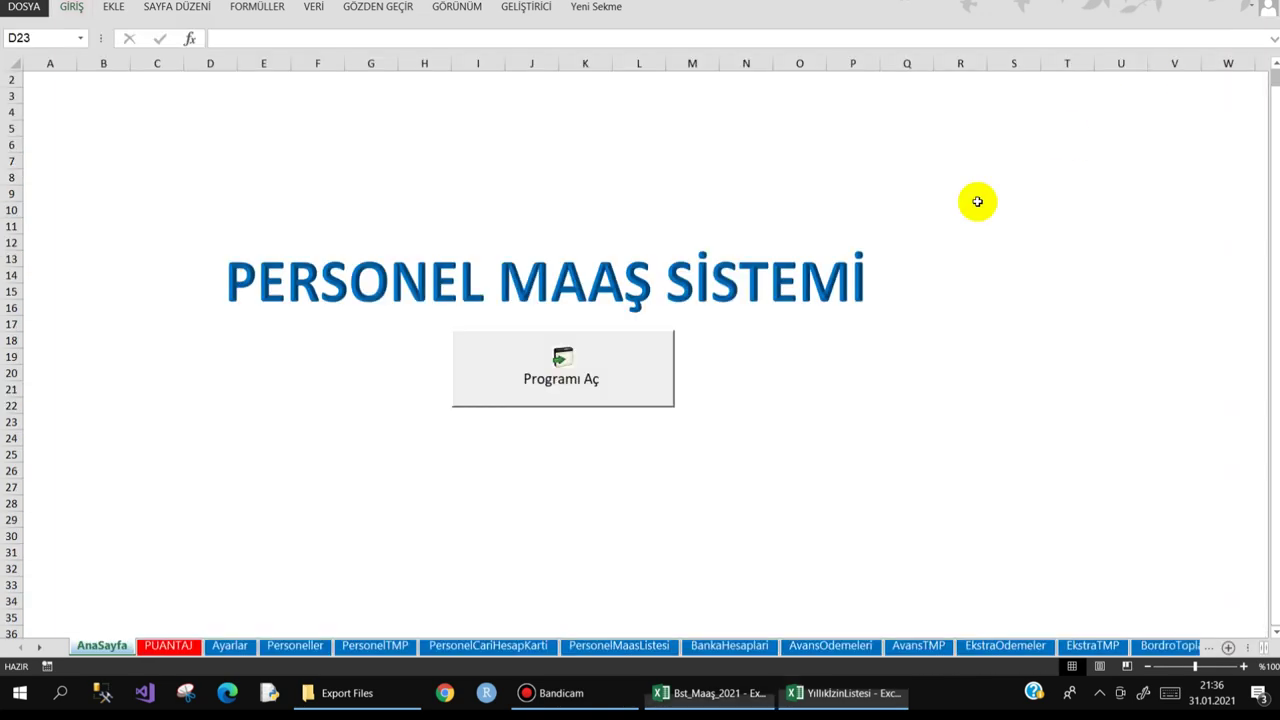
click(606, 370)
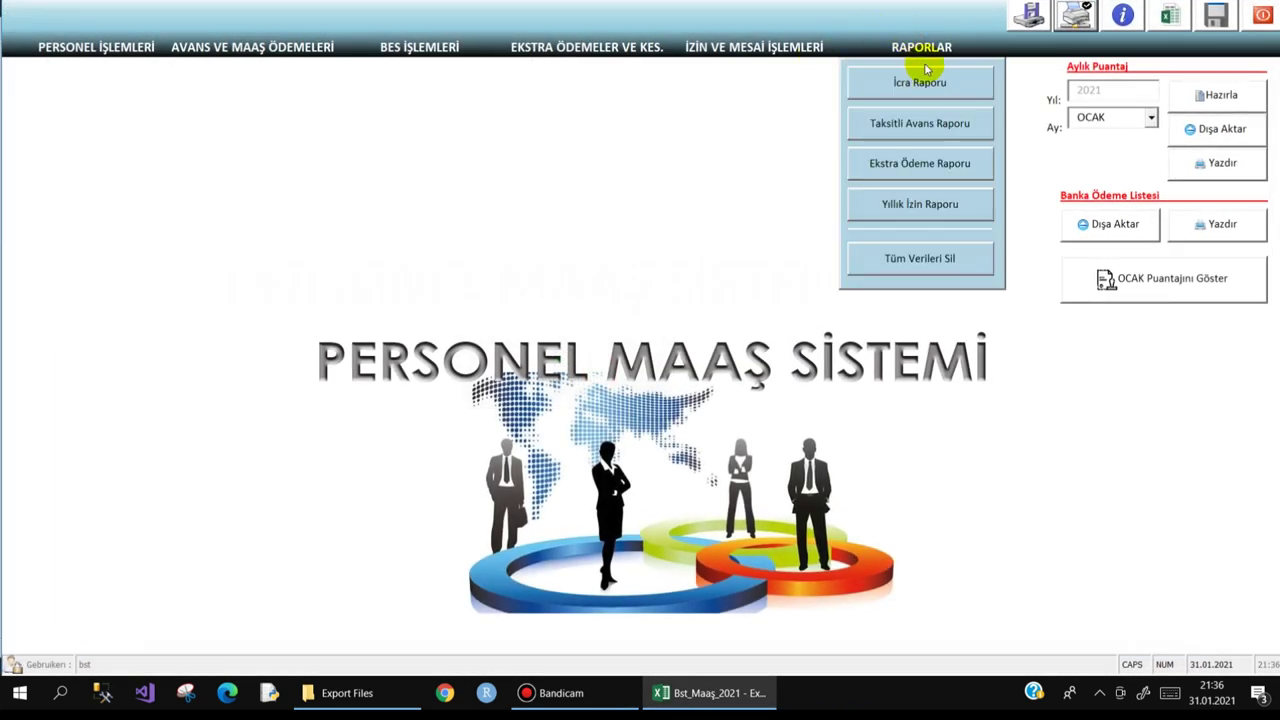
click(947, 81)
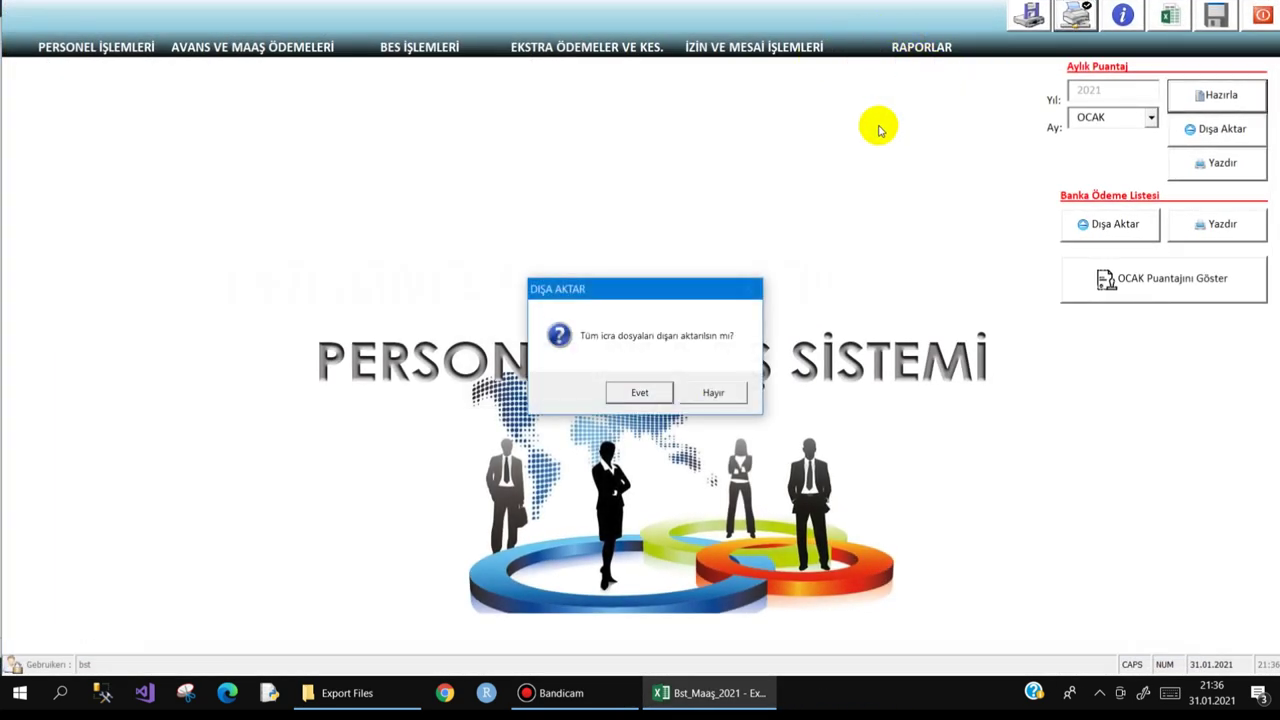
click(628, 394)
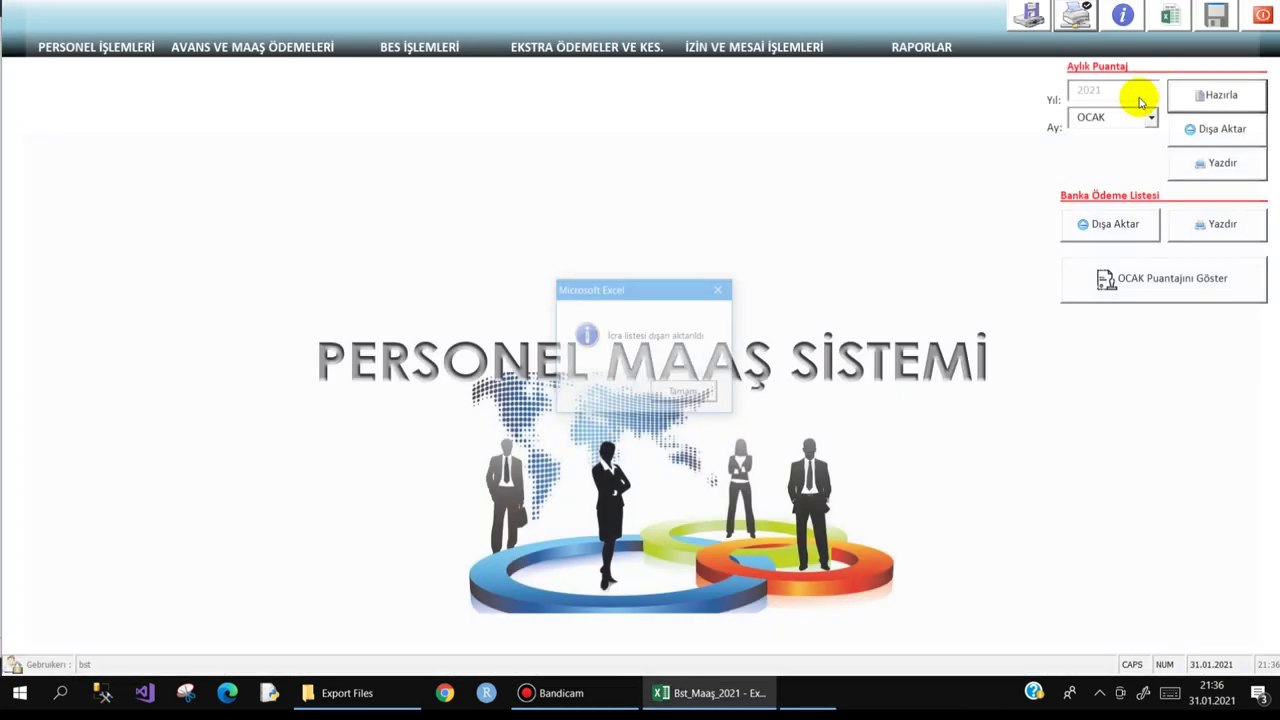
click(700, 390)
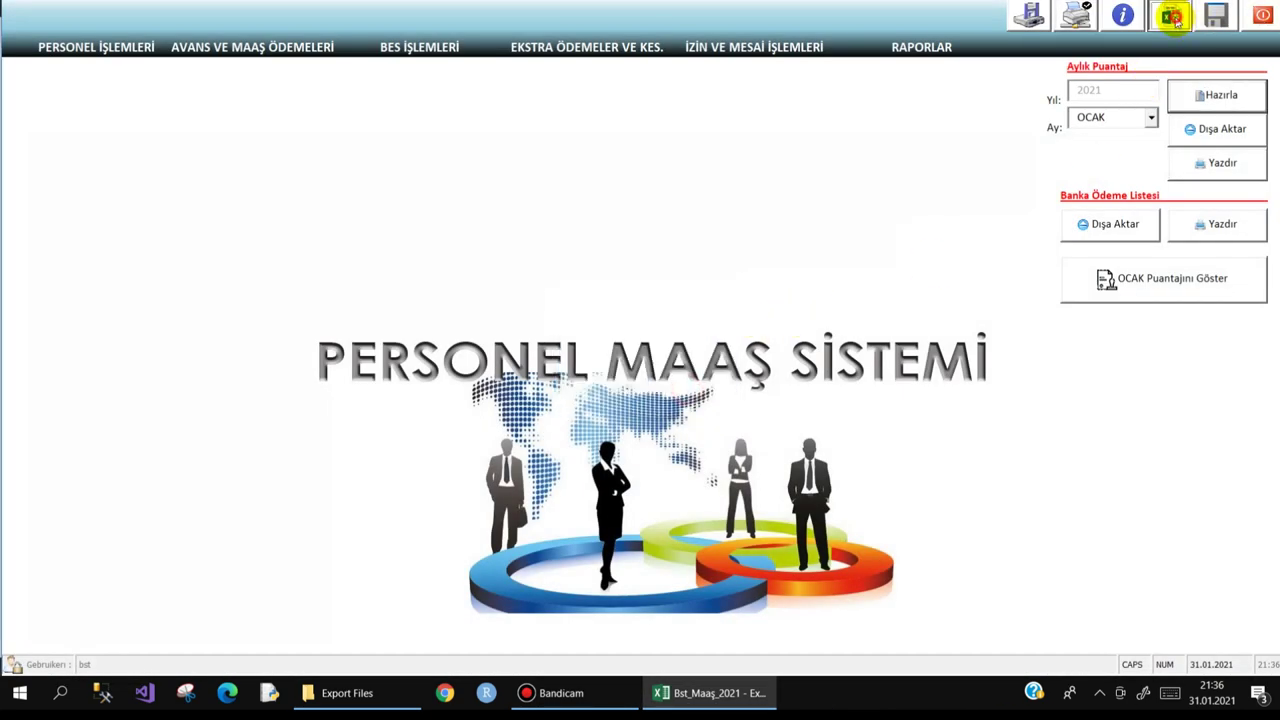
click(1173, 17)
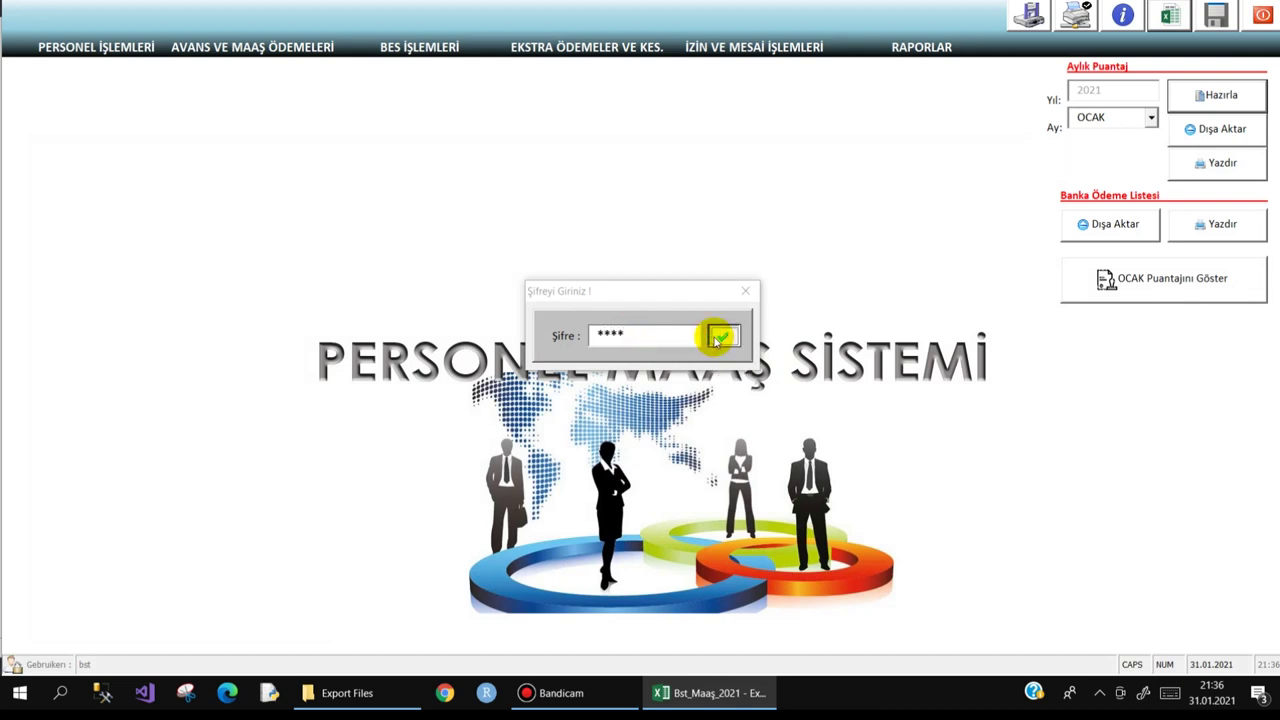
click(721, 337)
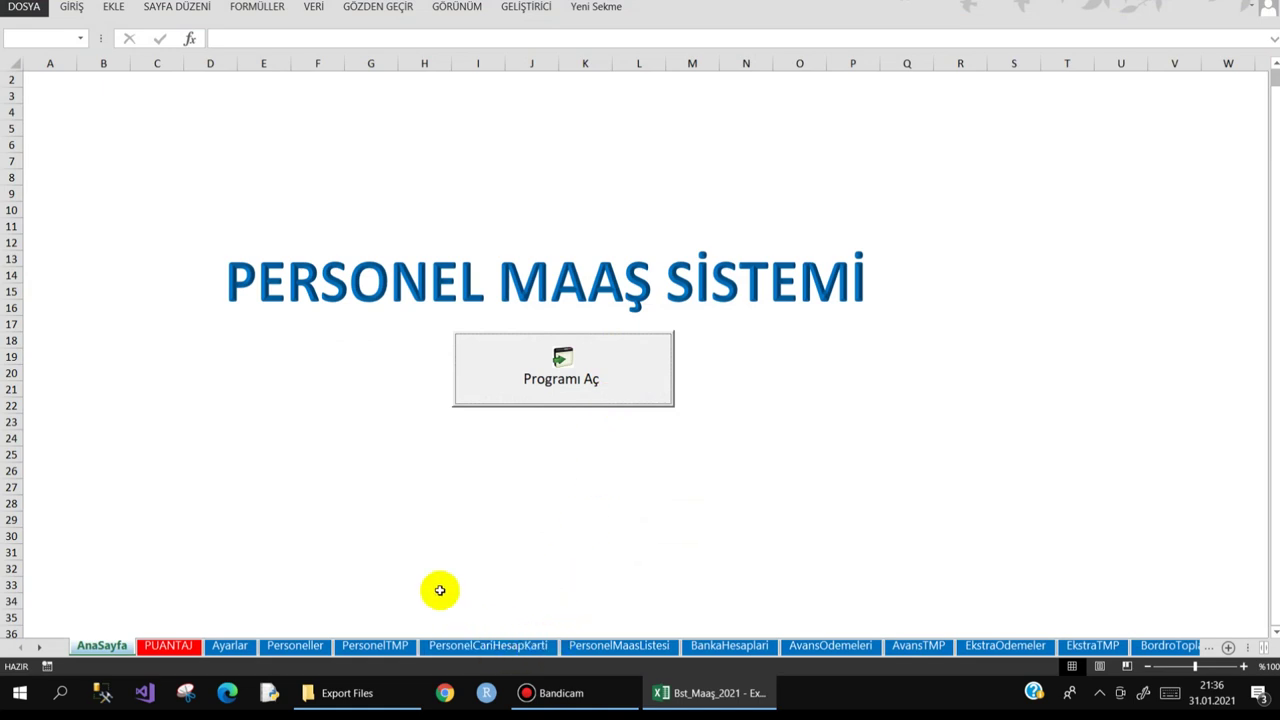
- Open the exported 2021-TümİcraListesi workbook from the Export Files folder
click(347, 693)
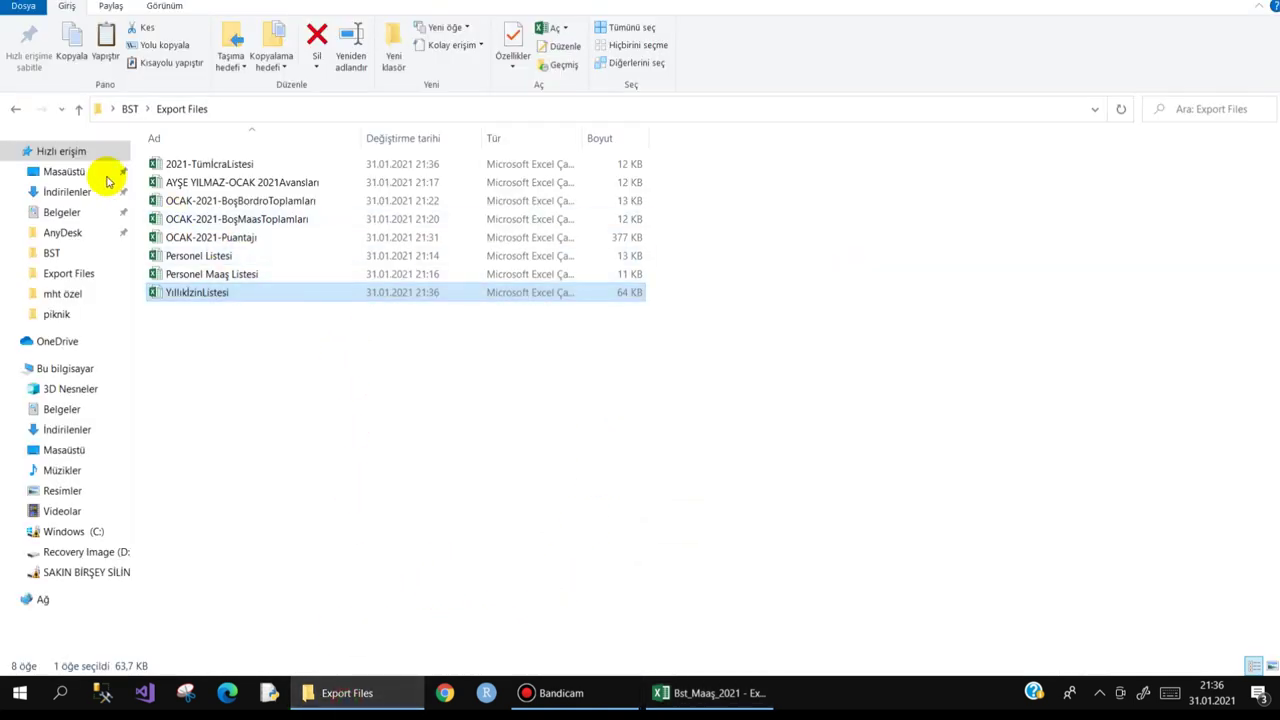
click(84, 112)
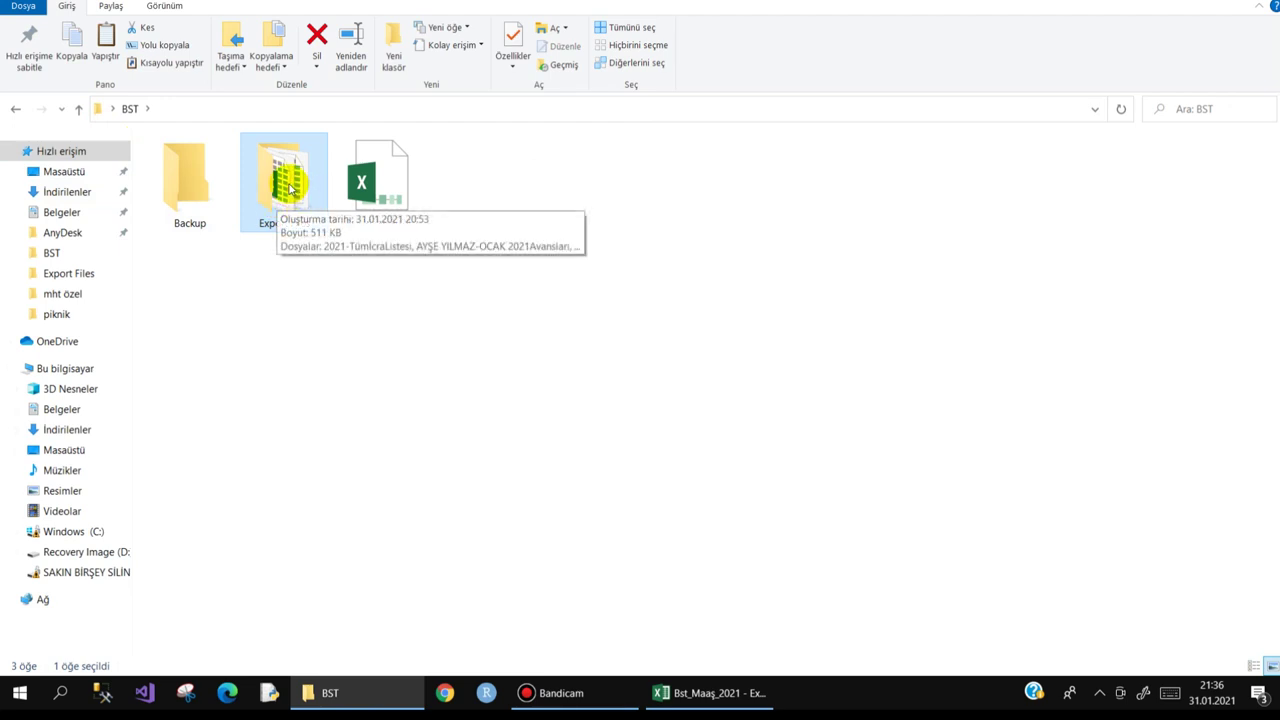
double_click(289, 187)
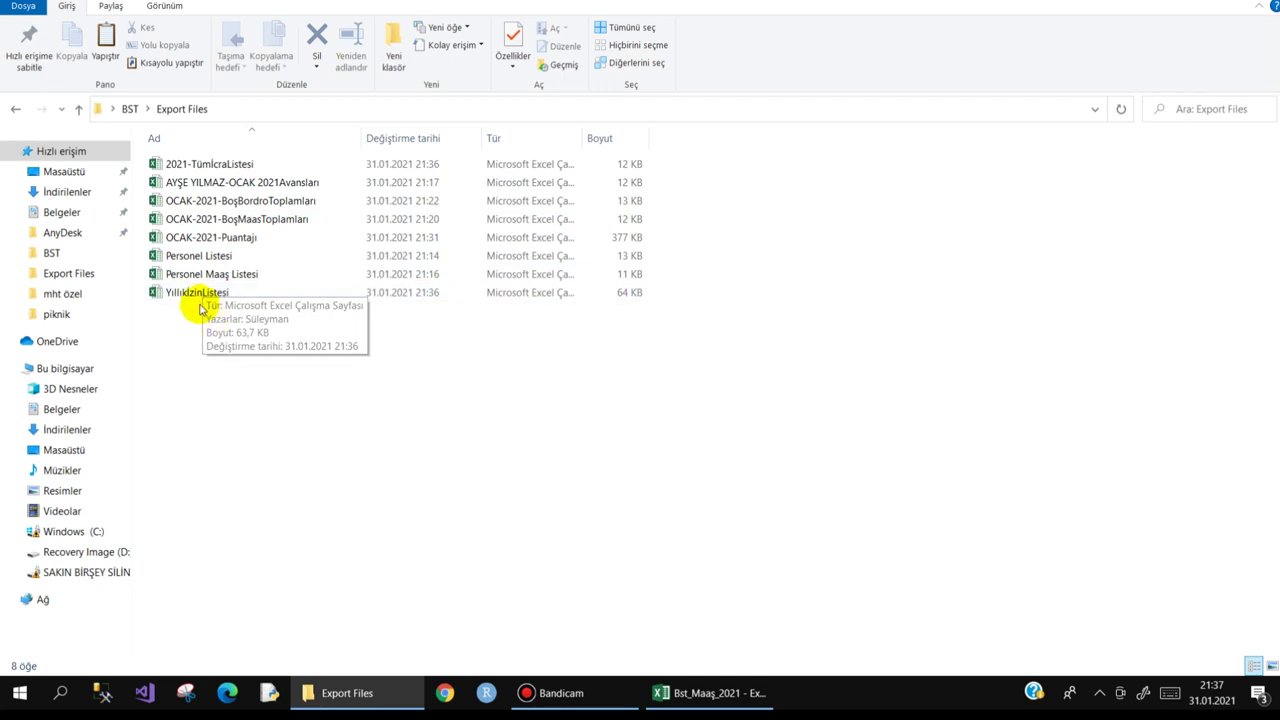
double_click(206, 164)
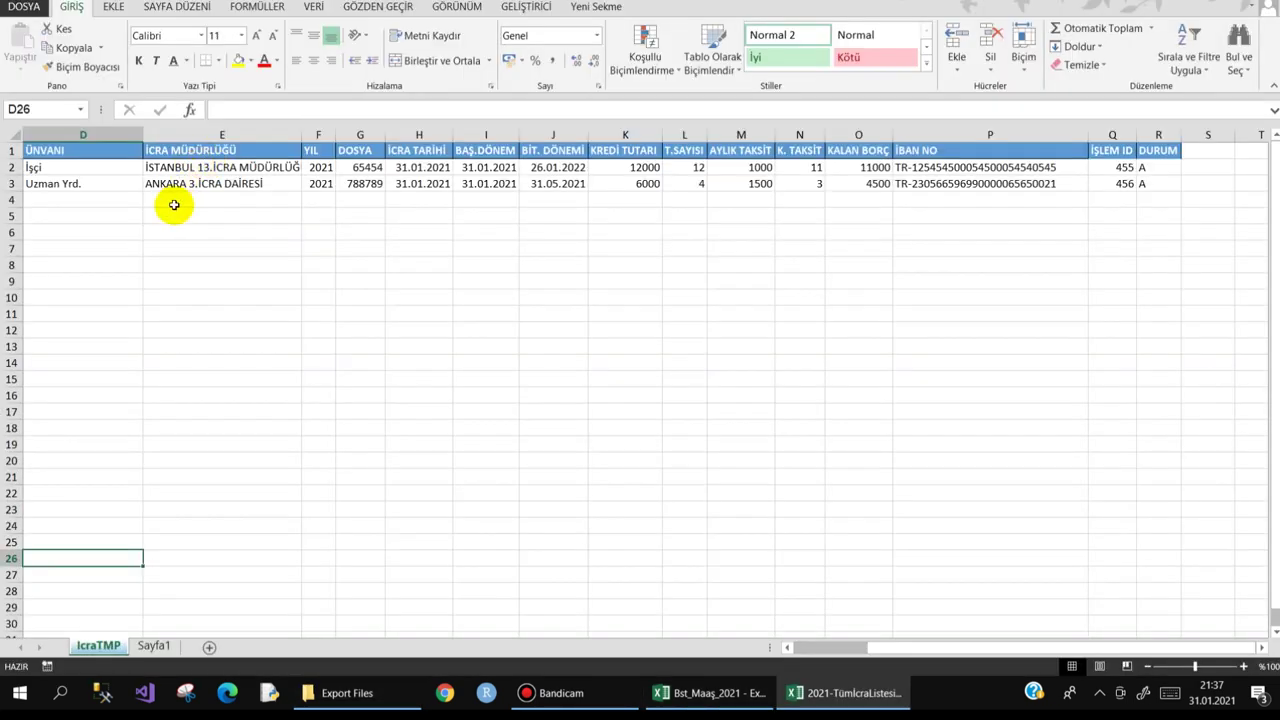
click(171, 209)
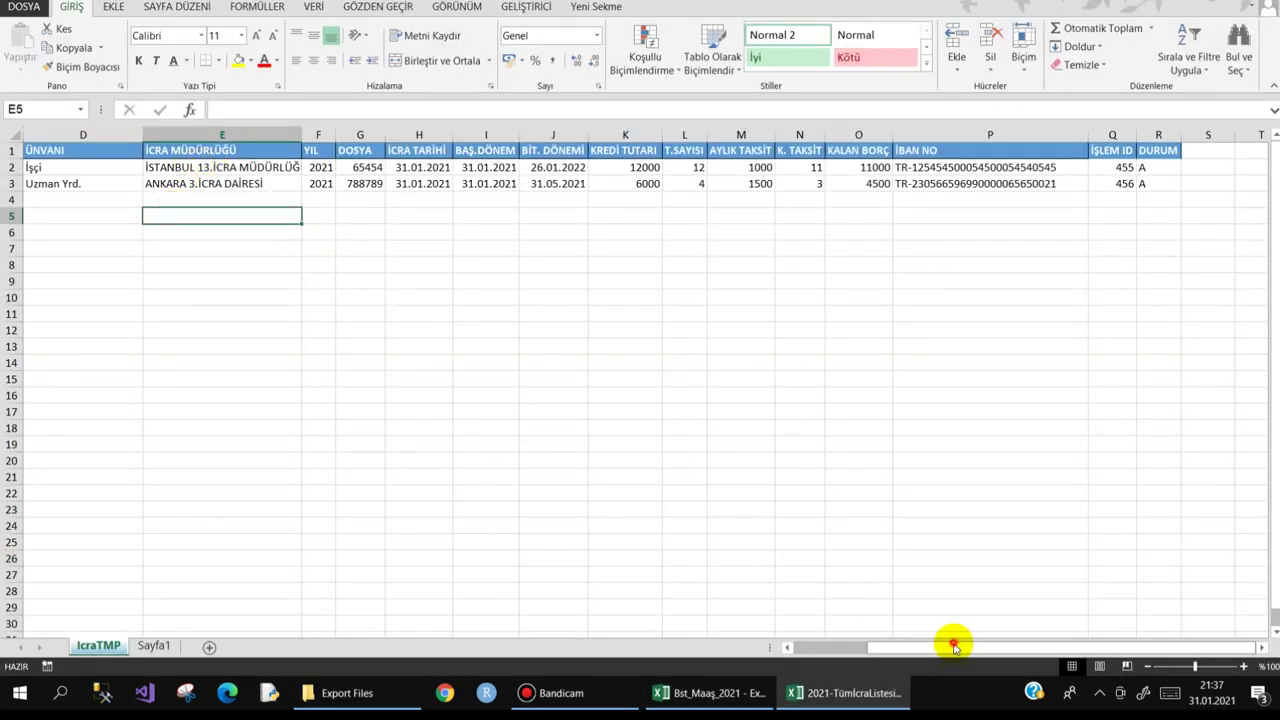
drag(955, 645, 957, 643)
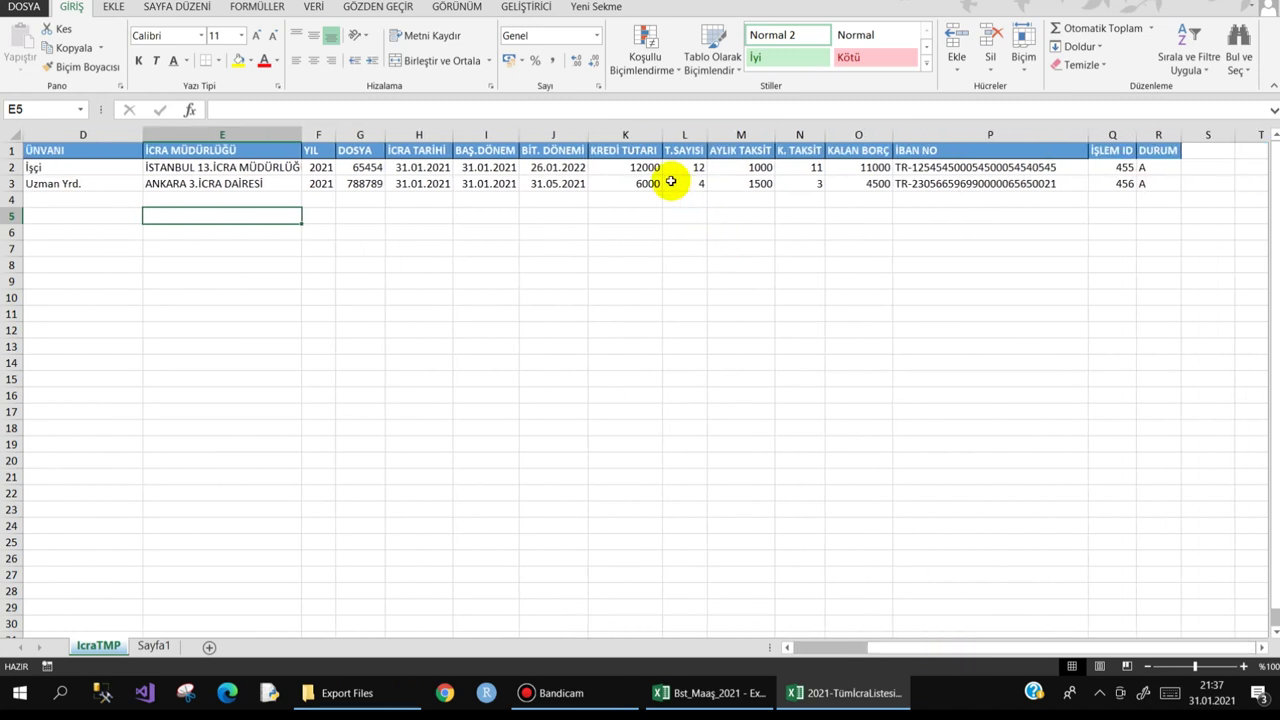
- Check the installment counts and remaining debts of 11000 and 4500, then close the workbook
click(689, 170)
click(802, 169)
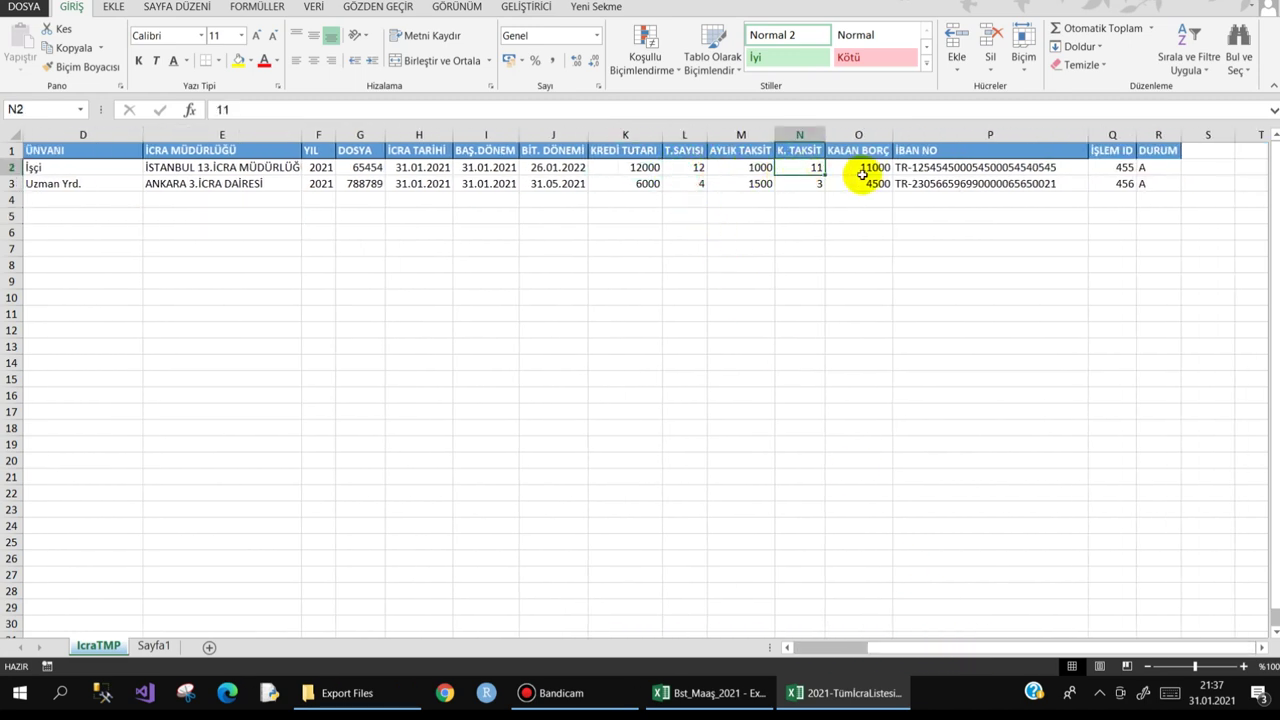
click(868, 167)
click(868, 184)
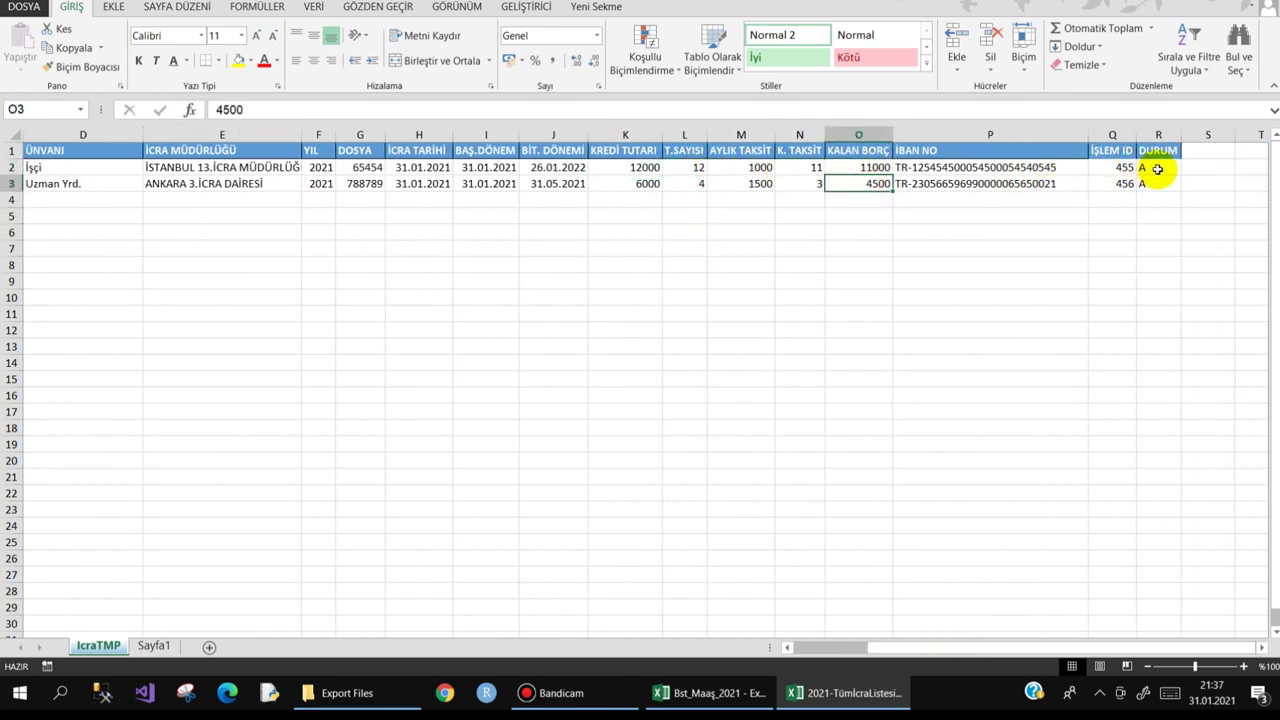
drag(1000, 646, 800, 638)
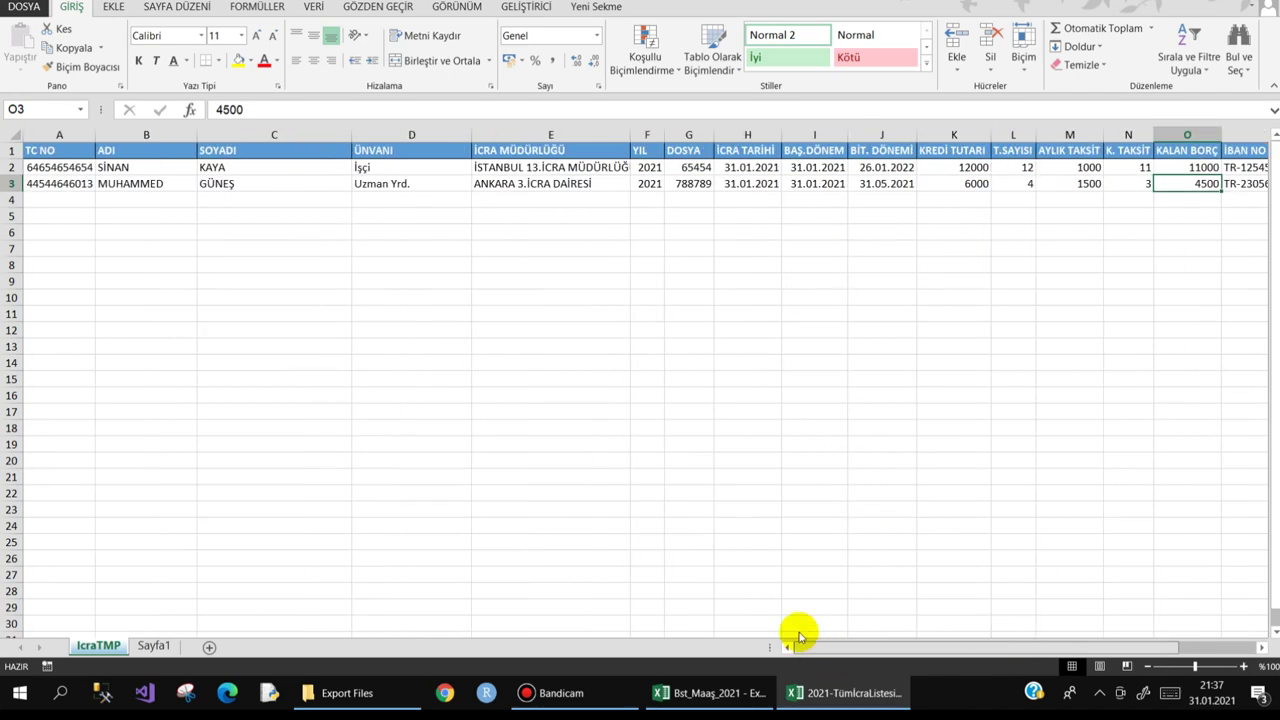
click(1270, 5)
- Relaunch the program and select the ANKARA 3.İCRA DAİRESİ record in İcra Ödeme Hareketleri
click(560, 371)
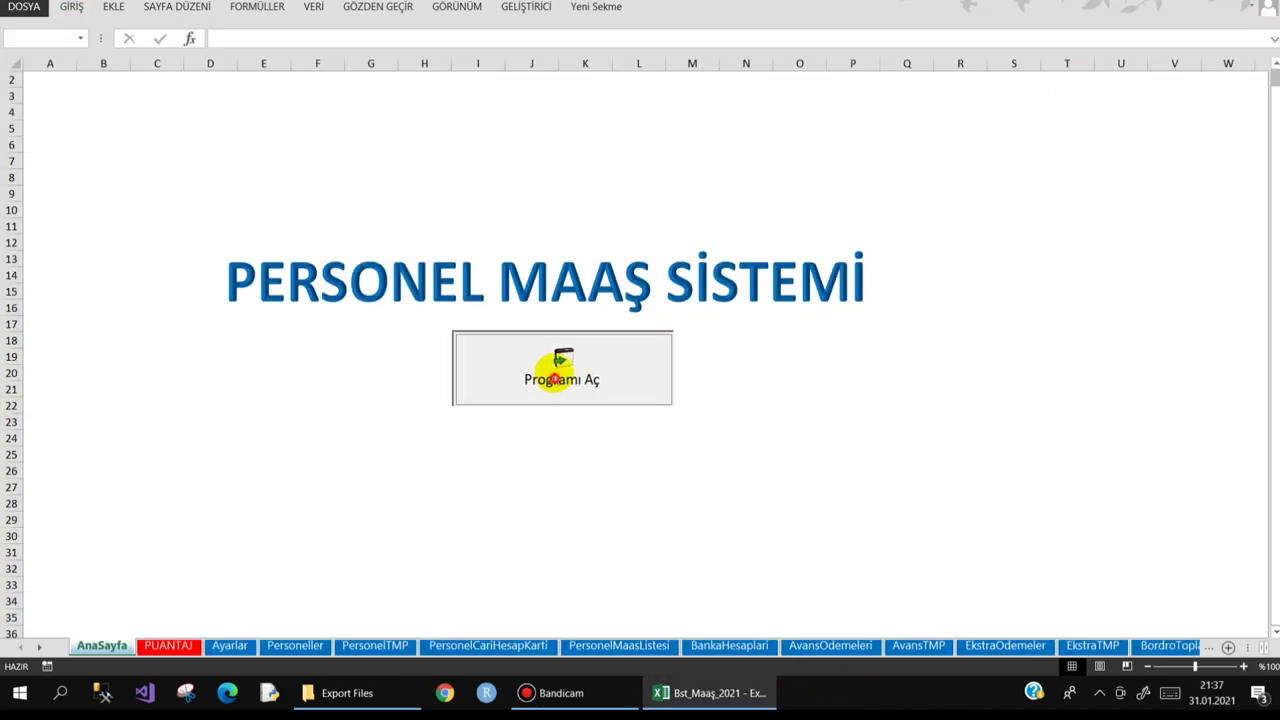
mouse_move(830, 55)
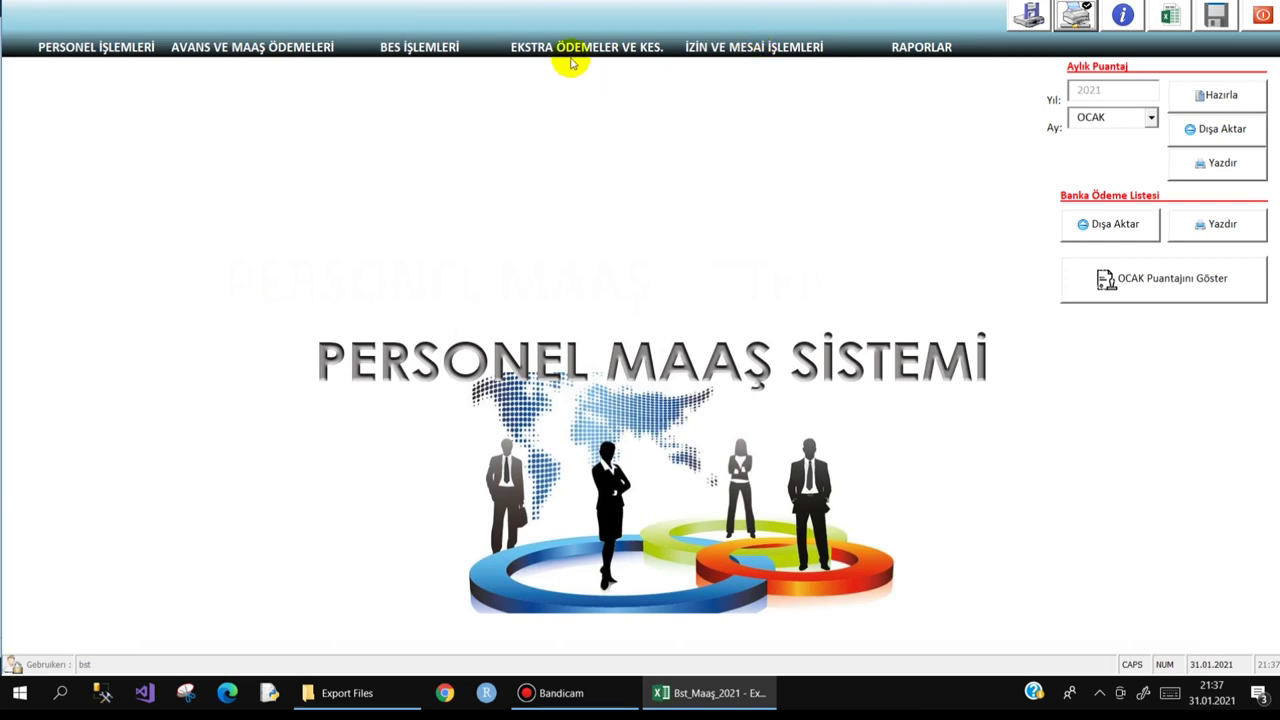
mouse_move(568, 45)
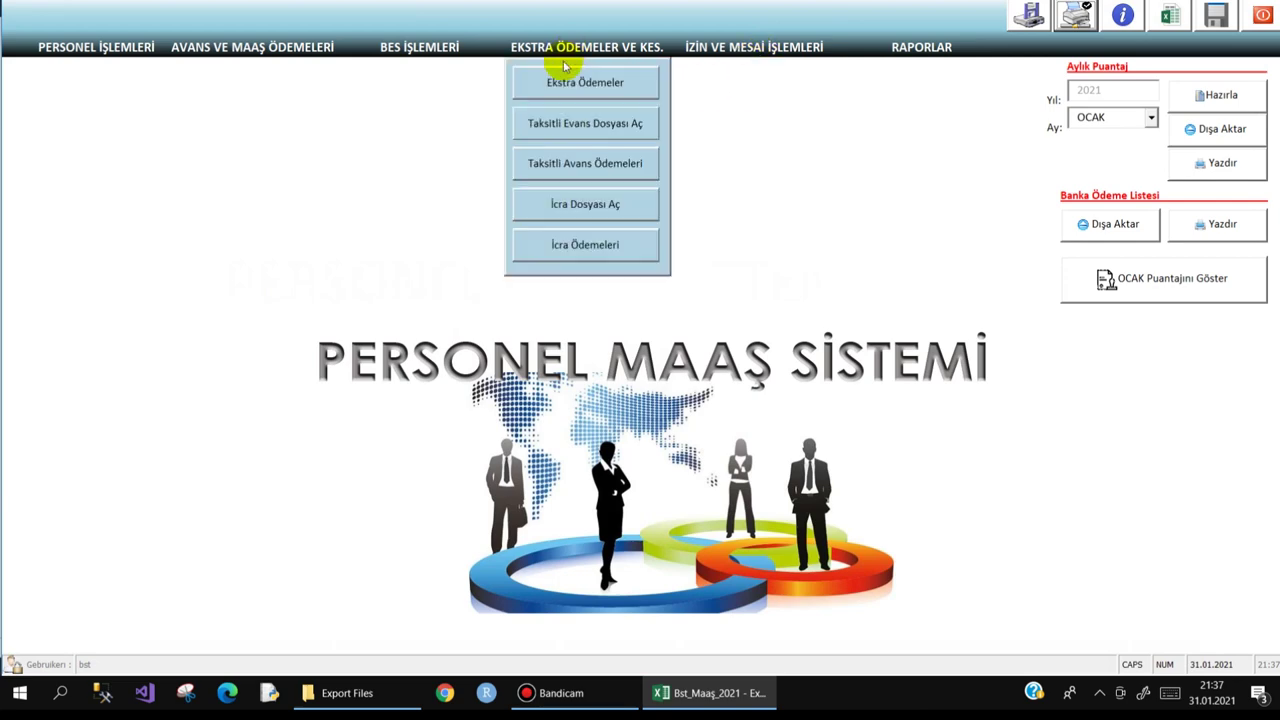
click(563, 246)
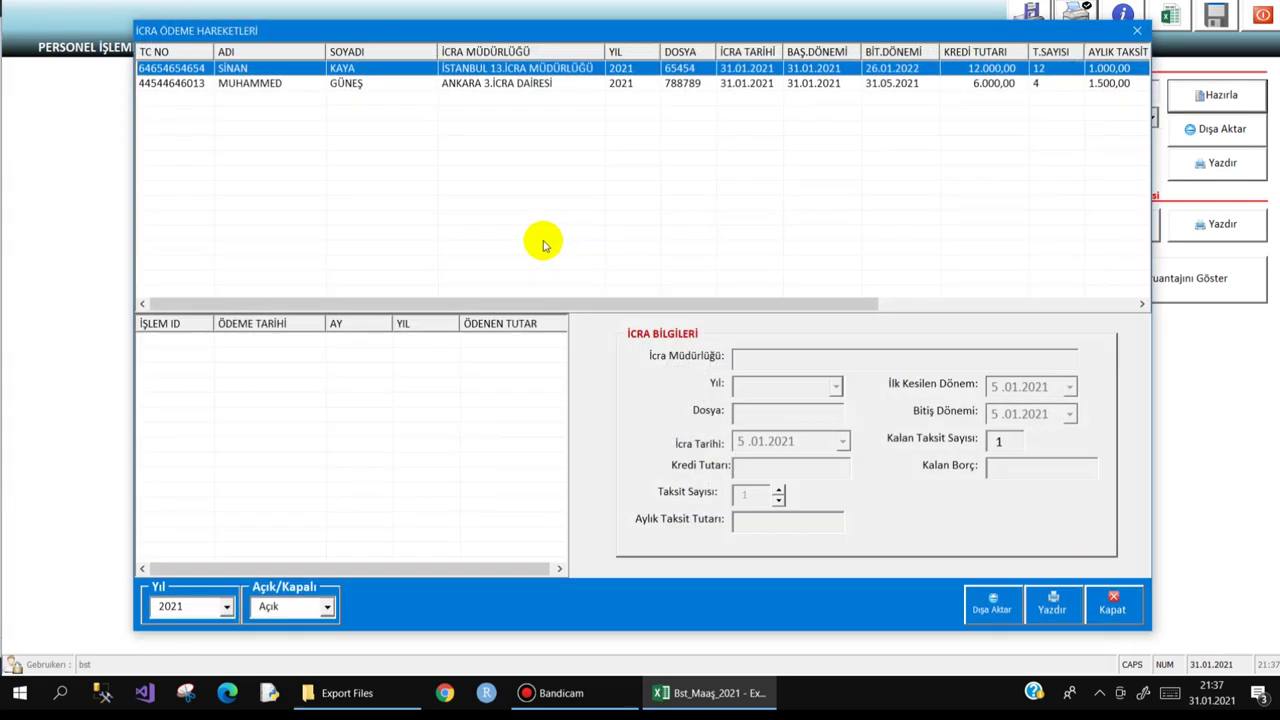
click(280, 84)
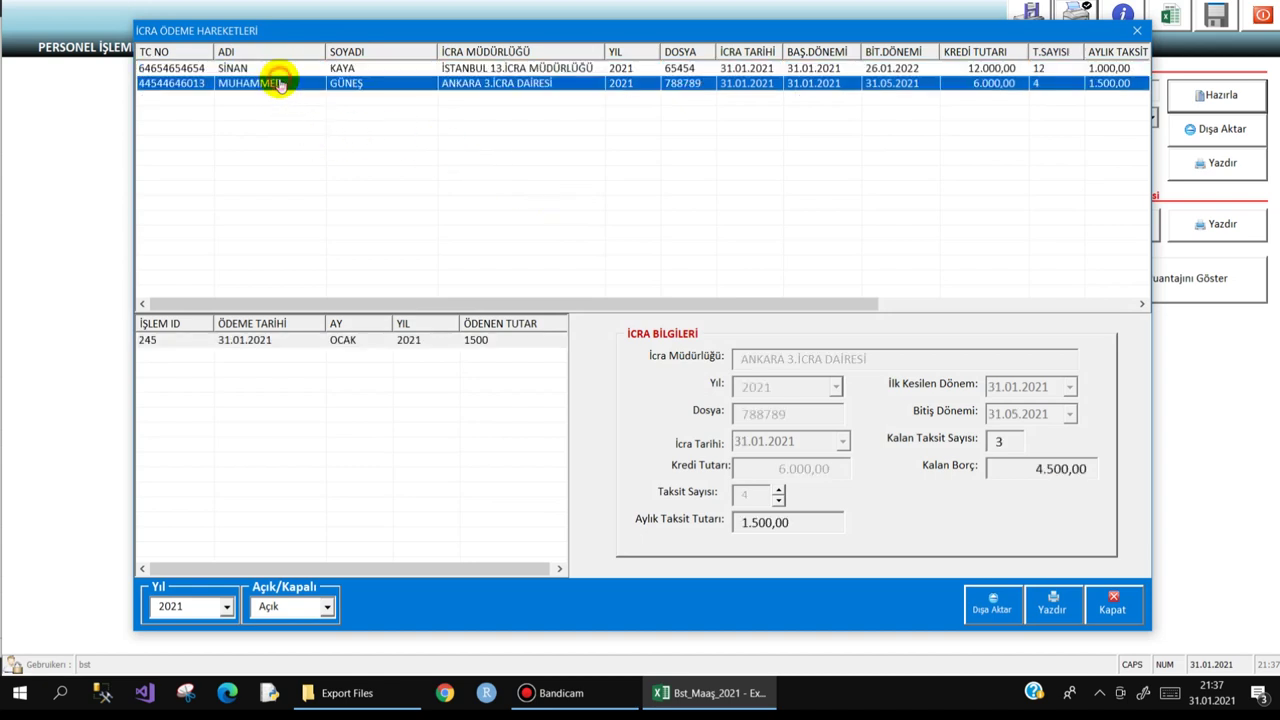
click(251, 67)
click(260, 81)
click(265, 68)
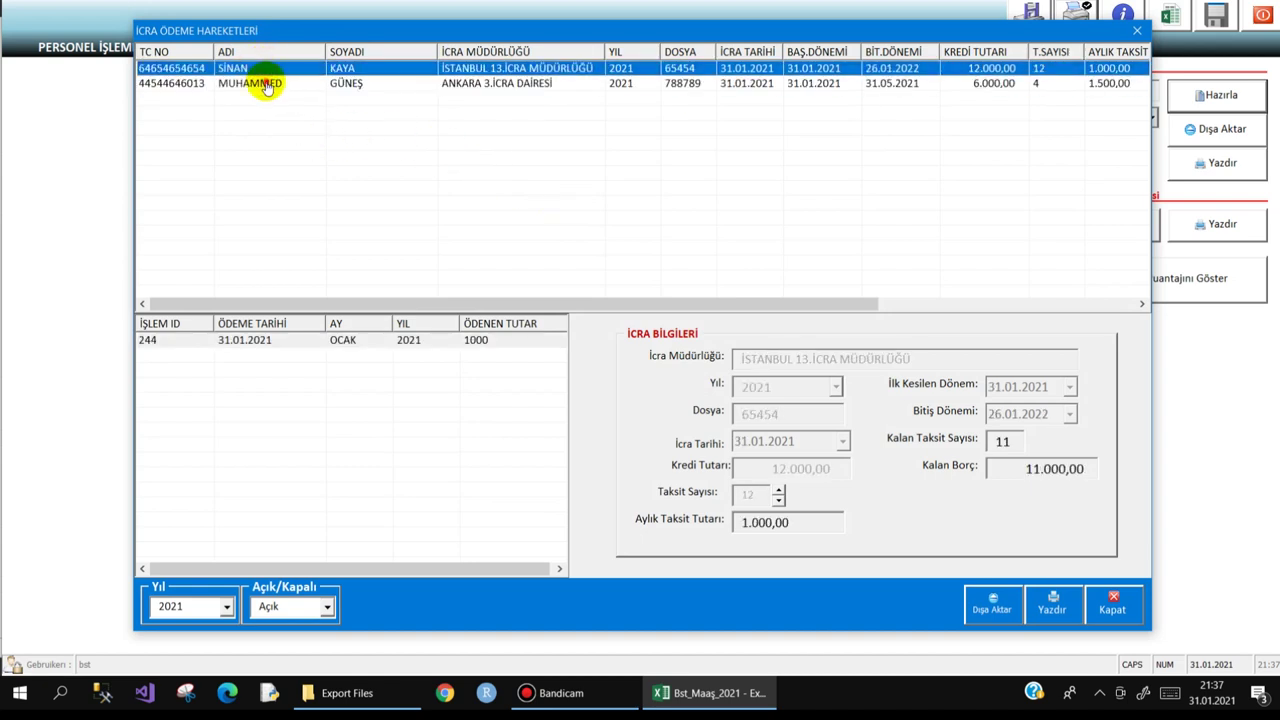
click(264, 82)
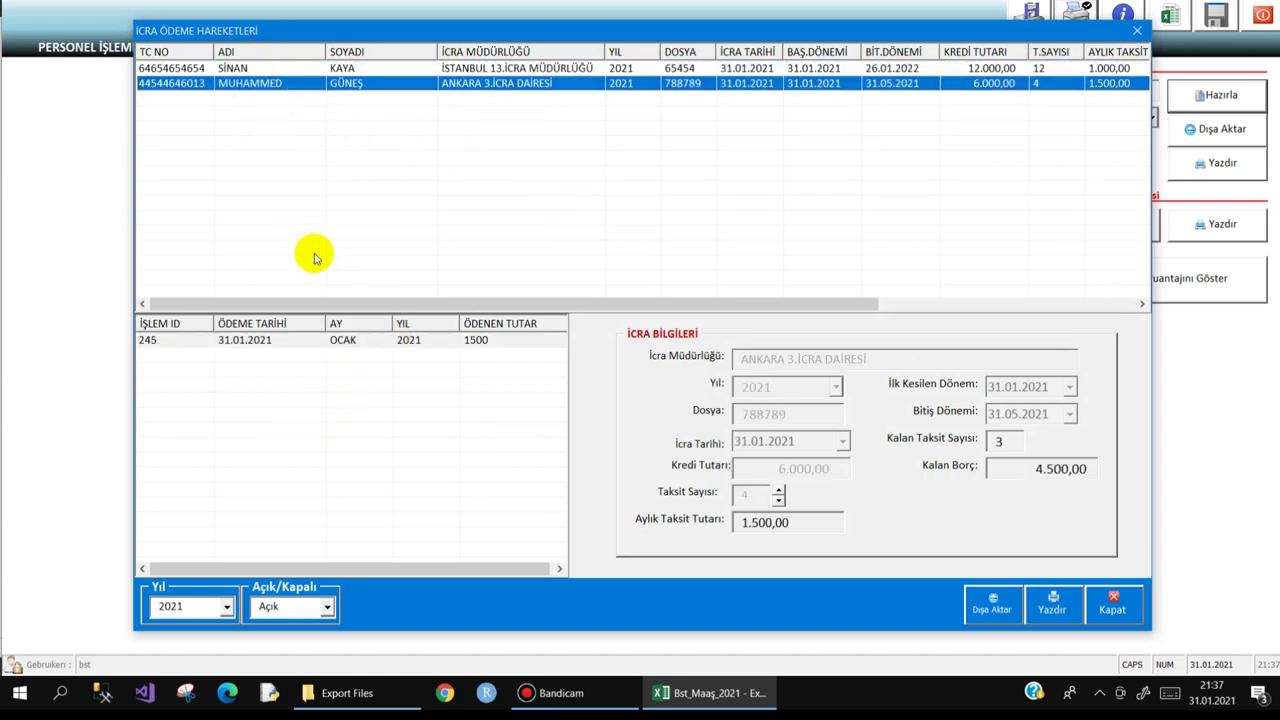
click(248, 68)
click(248, 83)
click(246, 68)
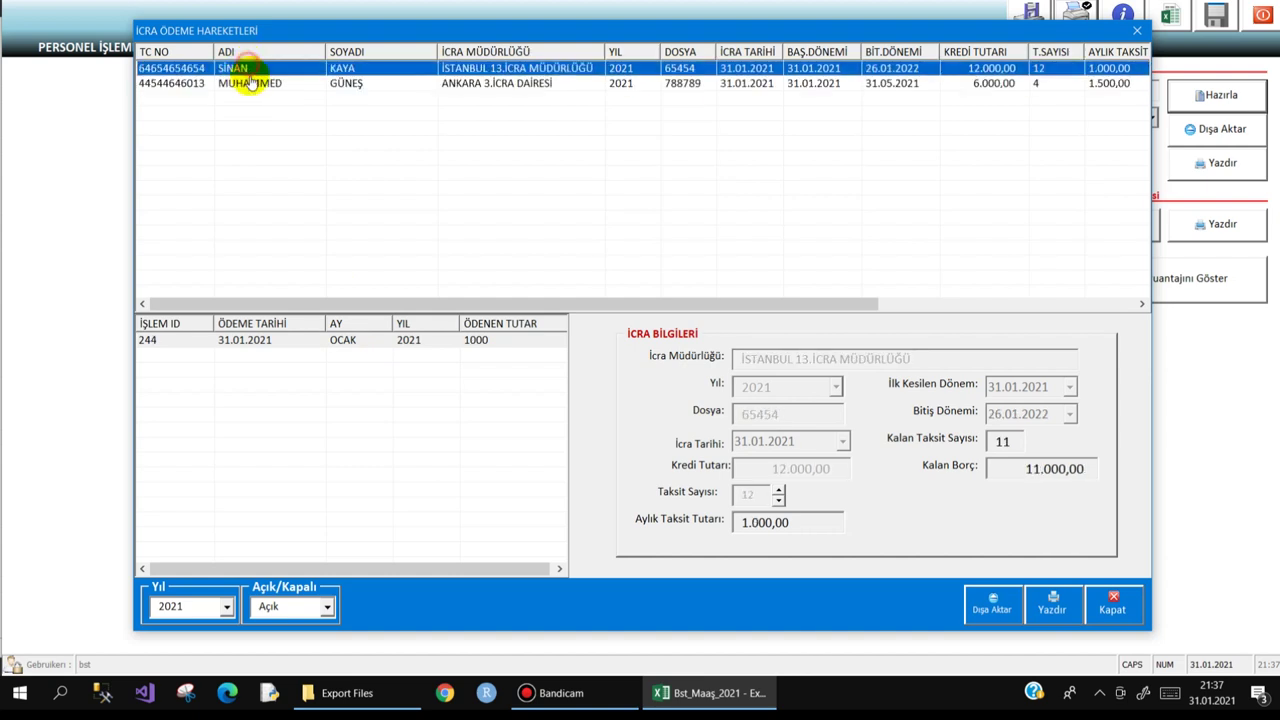
click(252, 84)
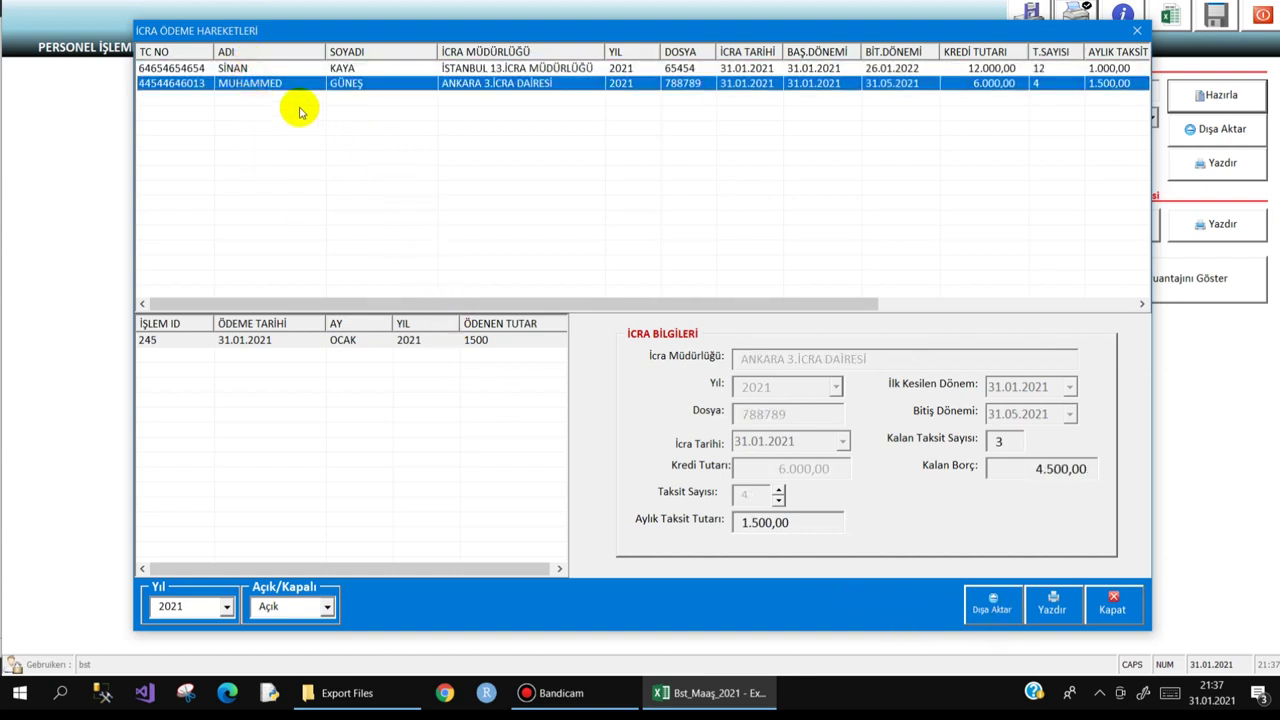
click(265, 68)
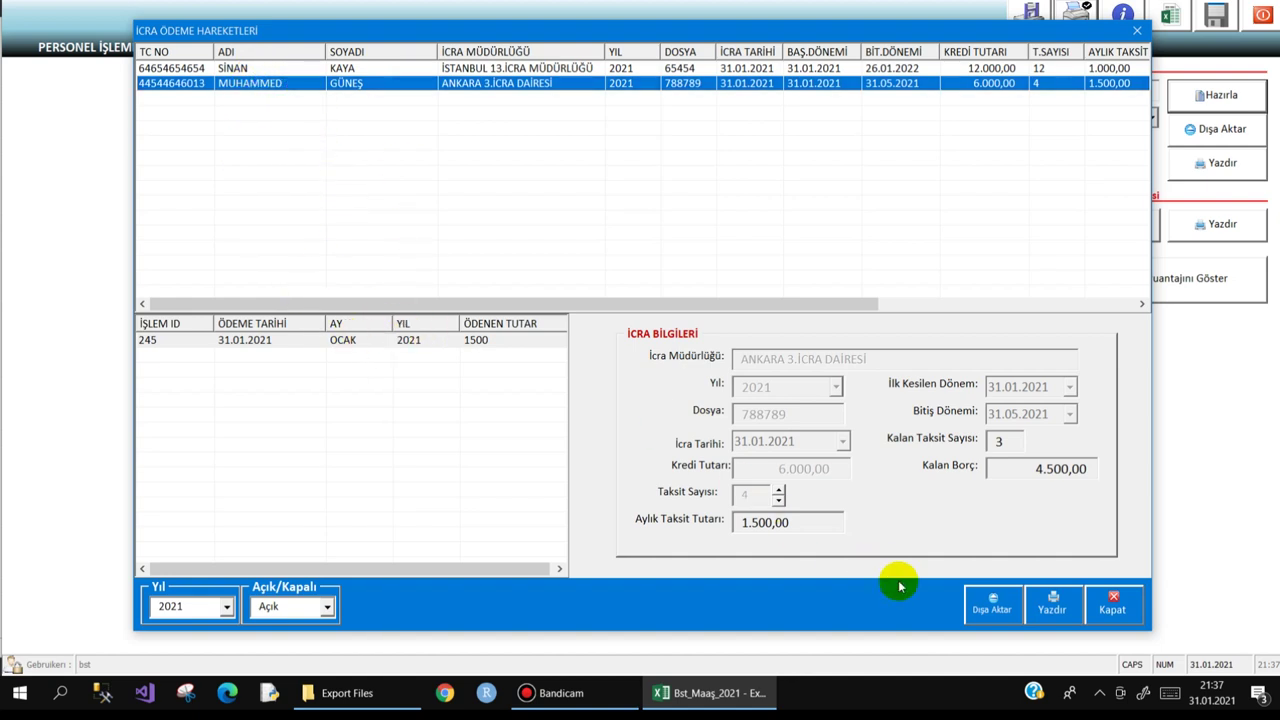
- Export that garnishment's payment history to Excel, close the form and request the exit password
click(990, 605)
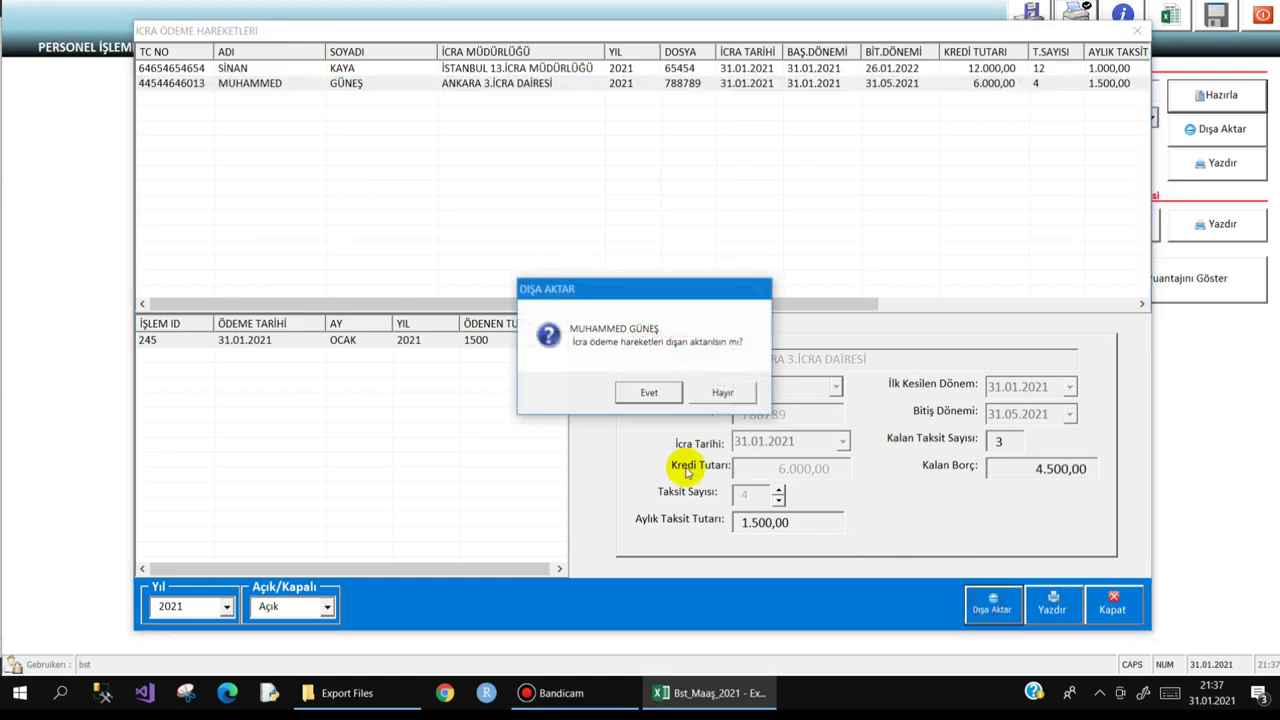
click(658, 390)
click(695, 392)
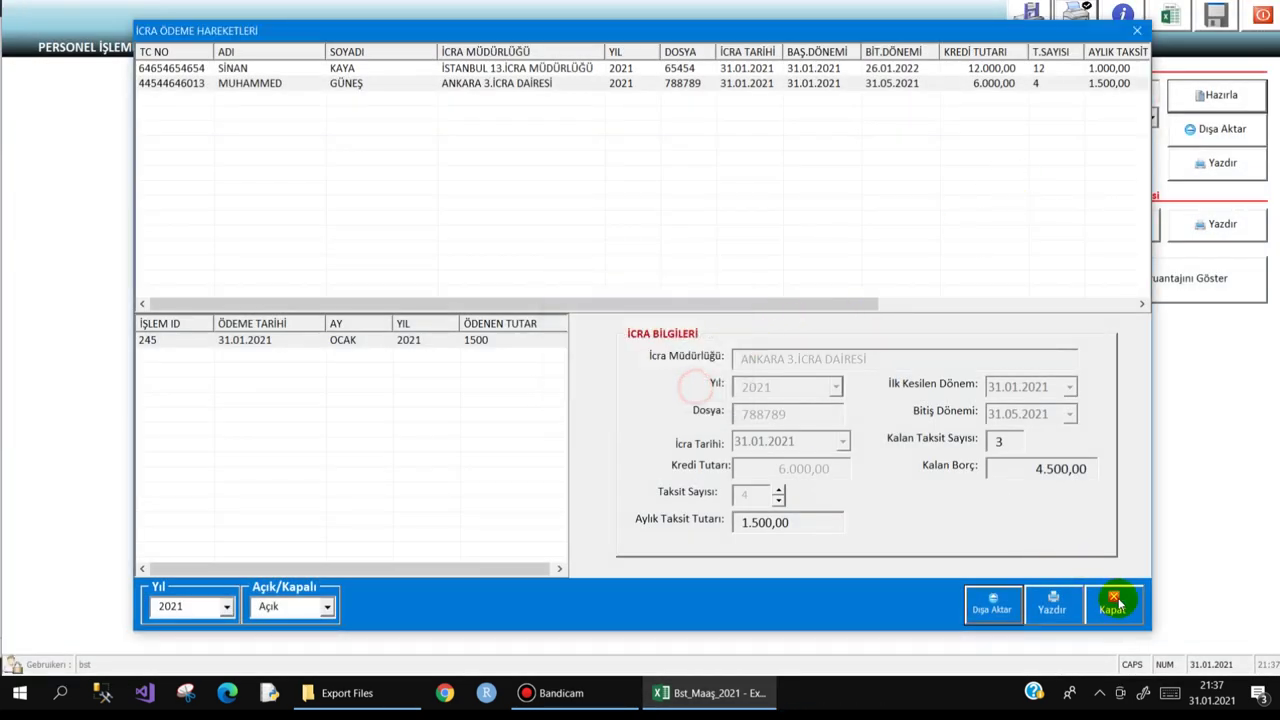
click(1112, 603)
click(1132, 92)
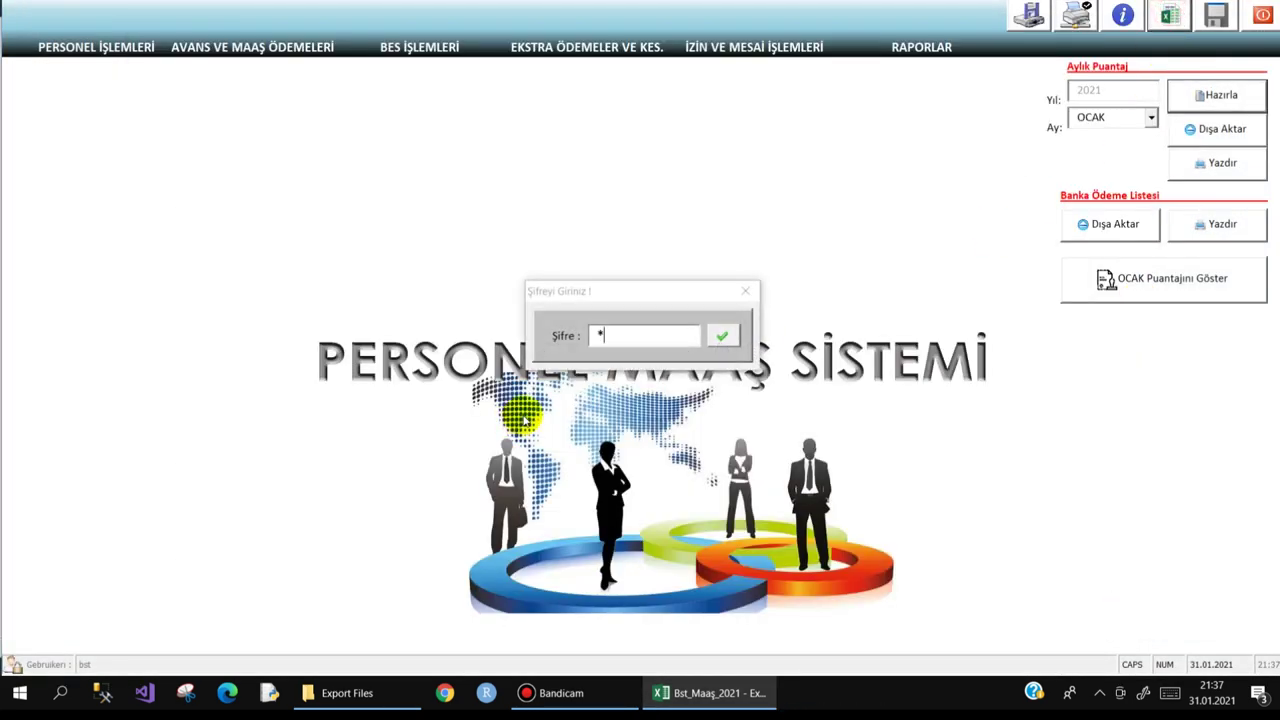
- Open the exported İcra payment workbook, verify its one 1500 payment dated 31.01.2021, and relaunch the program
click(722, 336)
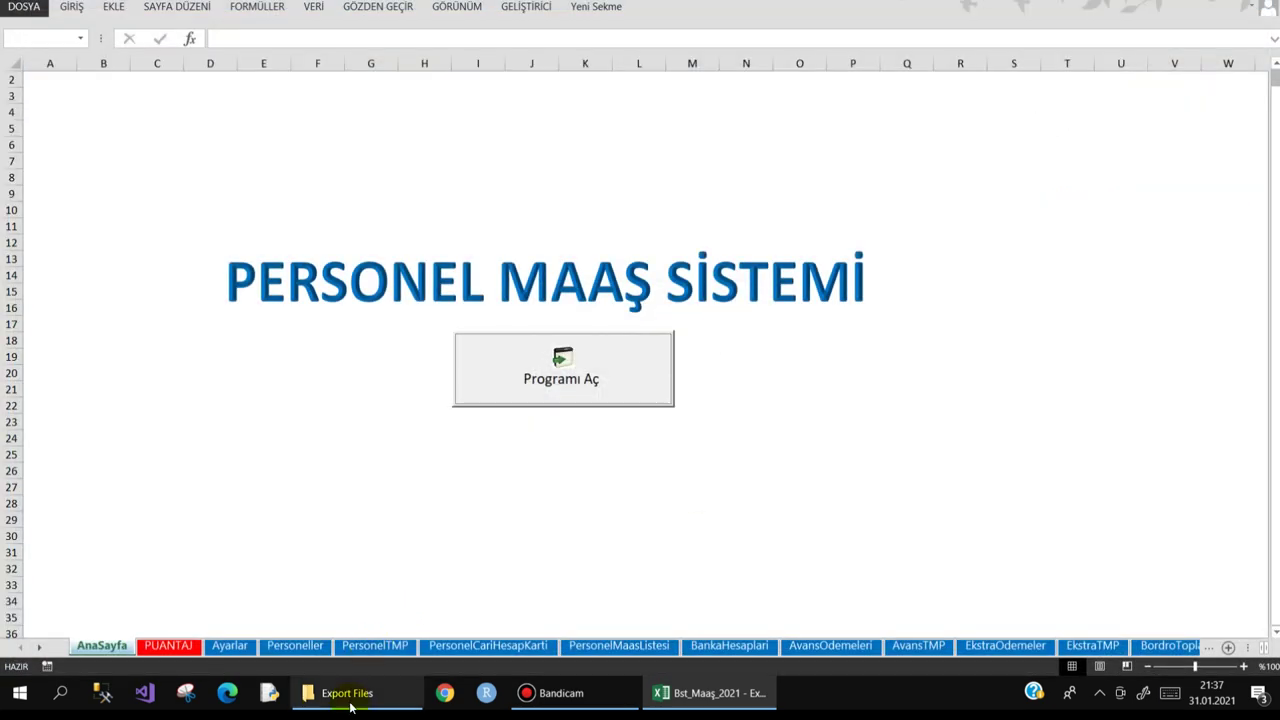
click(347, 693)
double_click(188, 201)
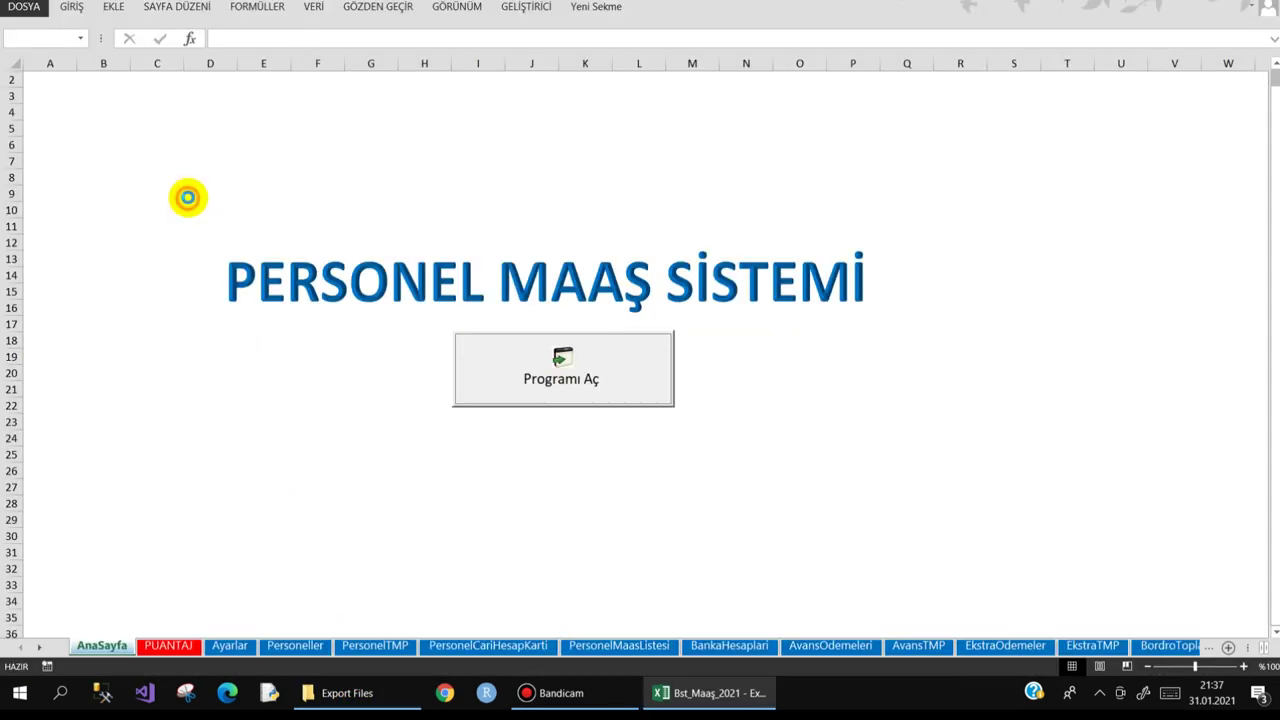
click(58, 176)
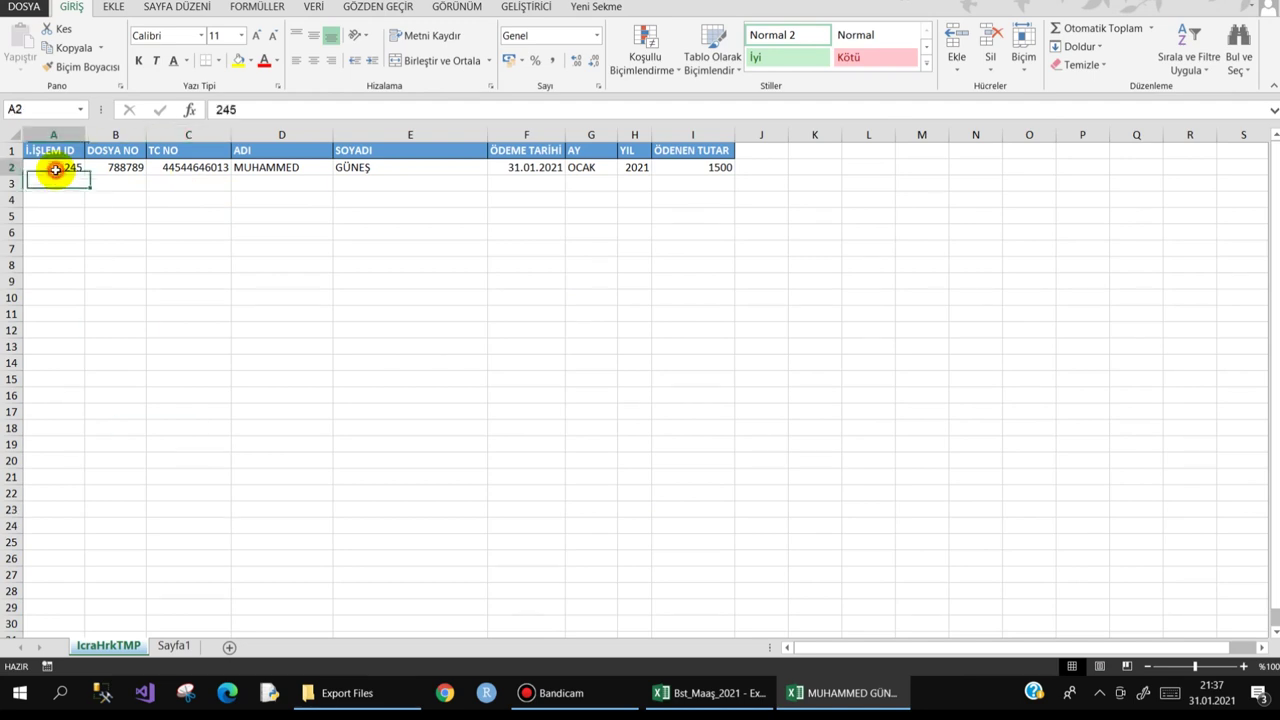
click(528, 168)
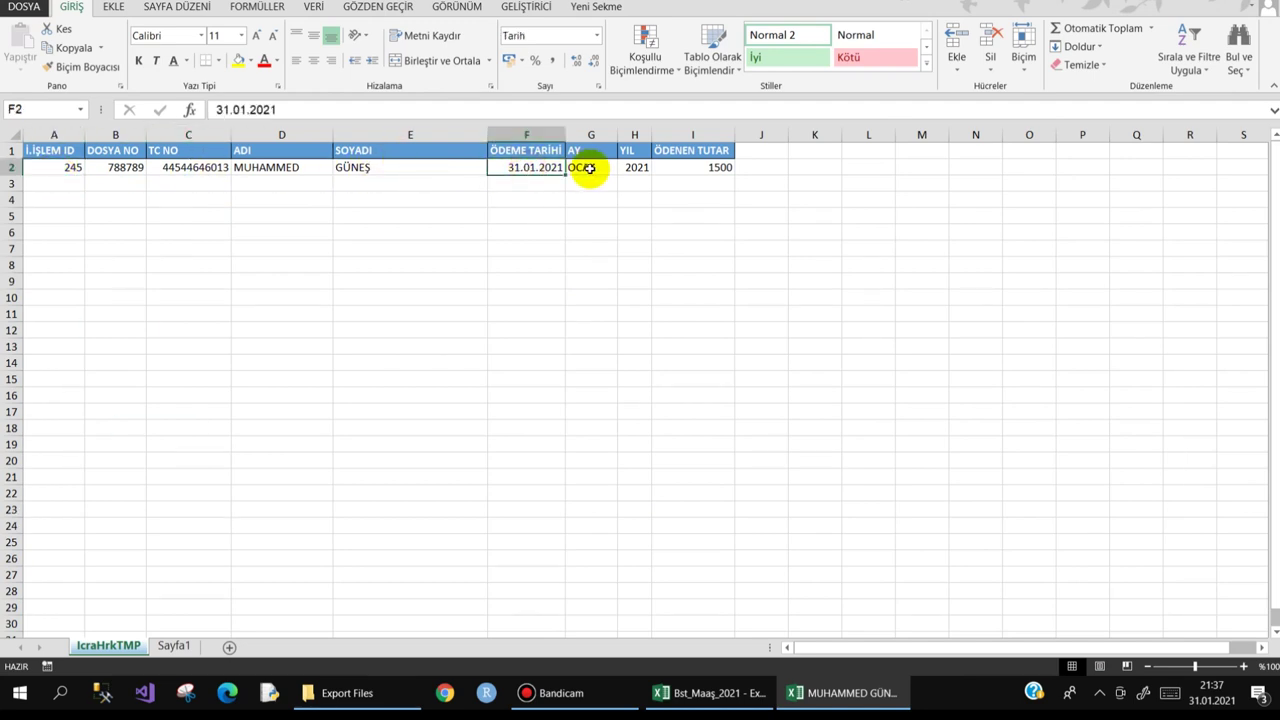
click(592, 167)
click(636, 167)
click(716, 168)
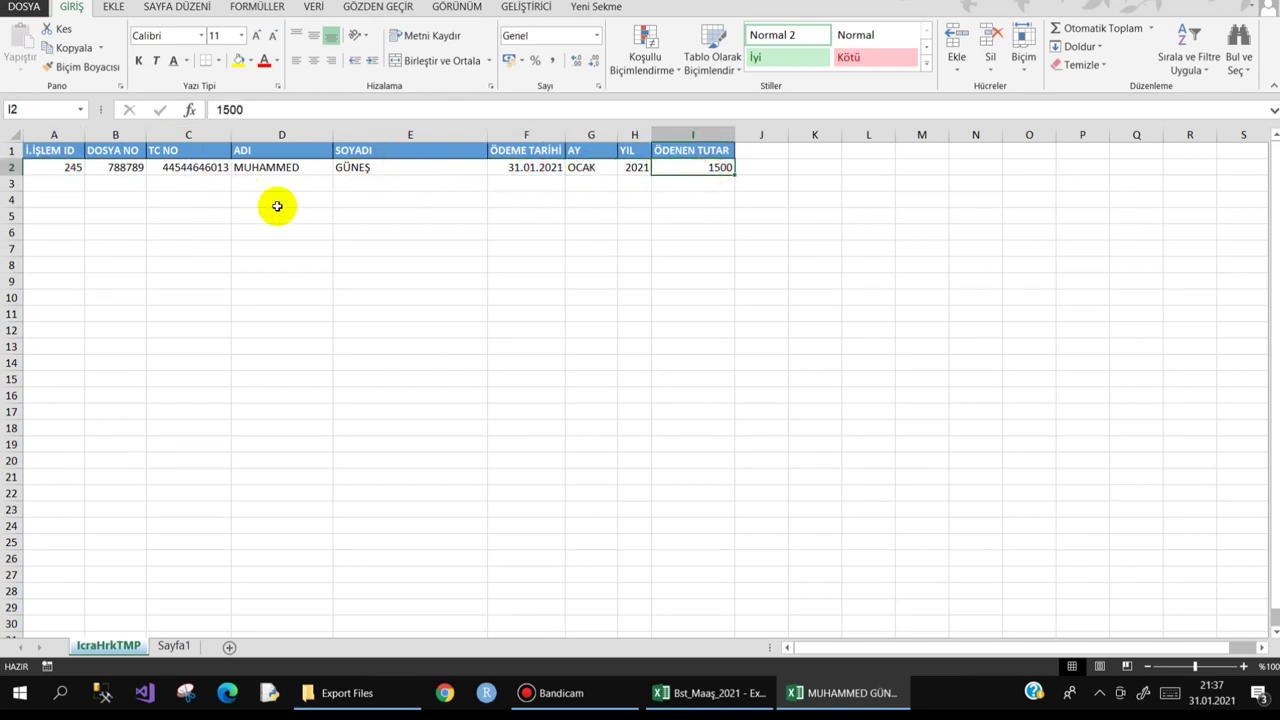
click(318, 233)
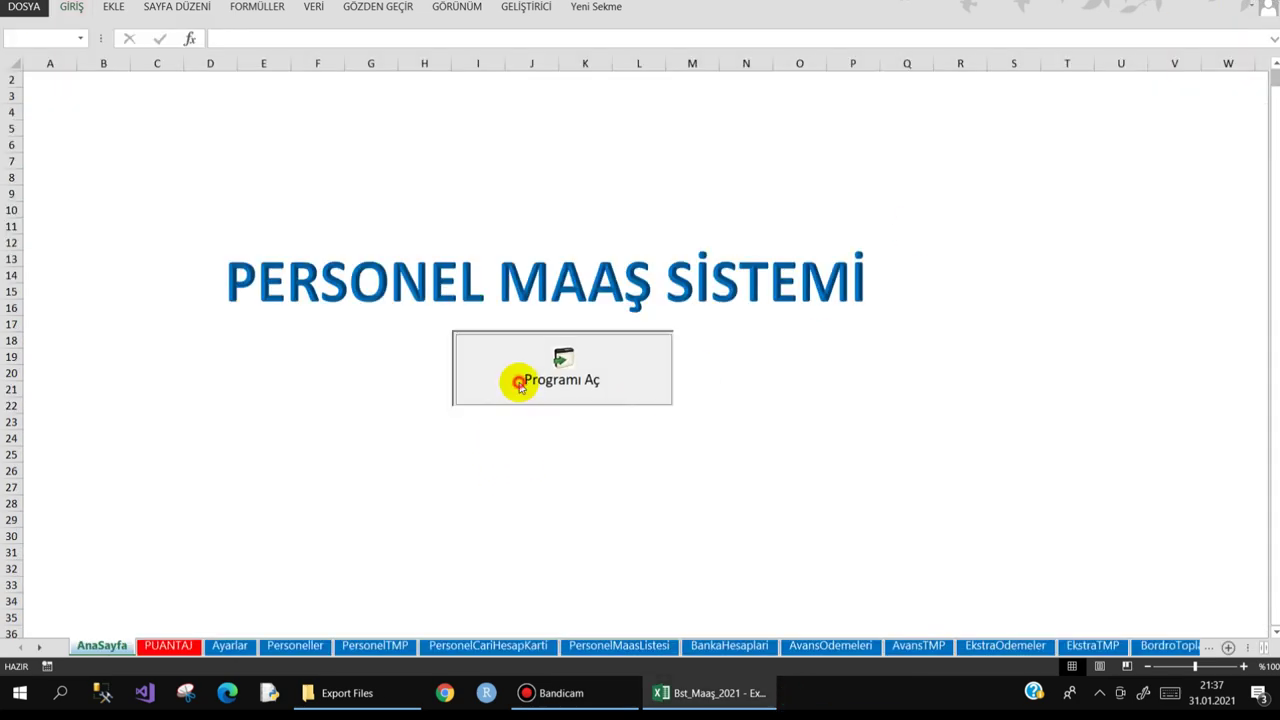
click(514, 380)
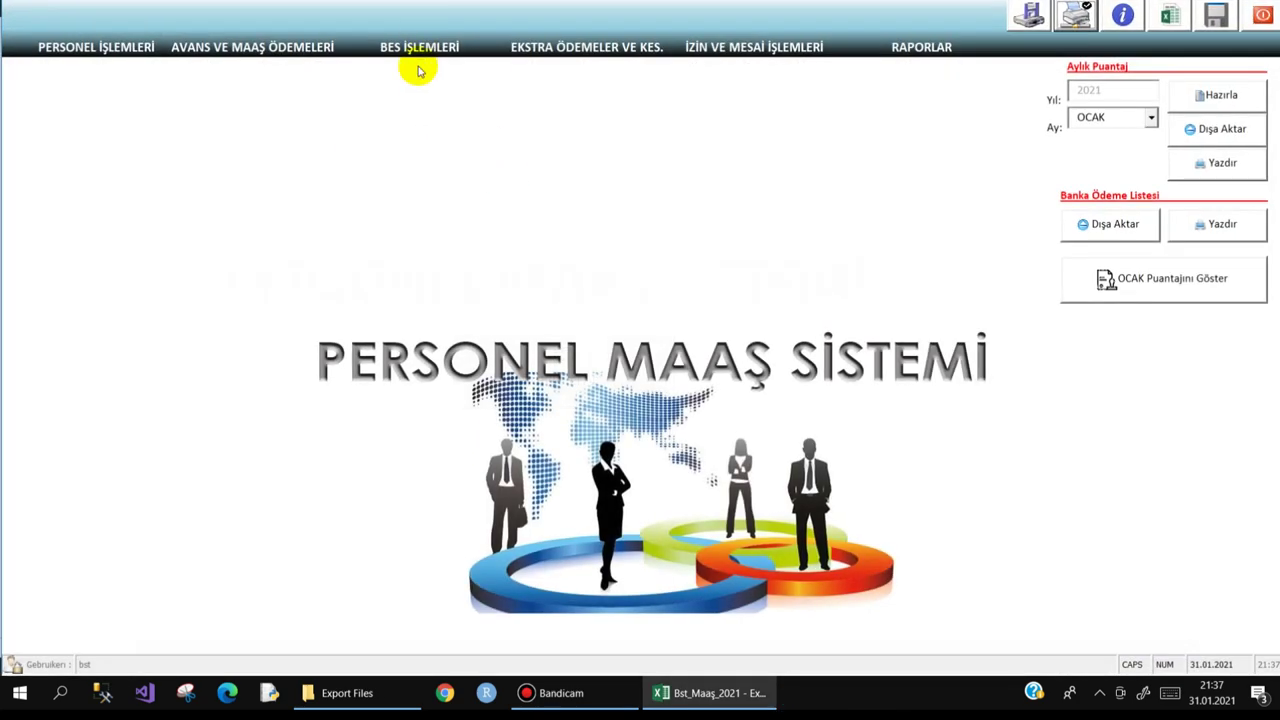
- Prepare the BES application form list for the seven employees via Liste Hazırla
click(418, 52)
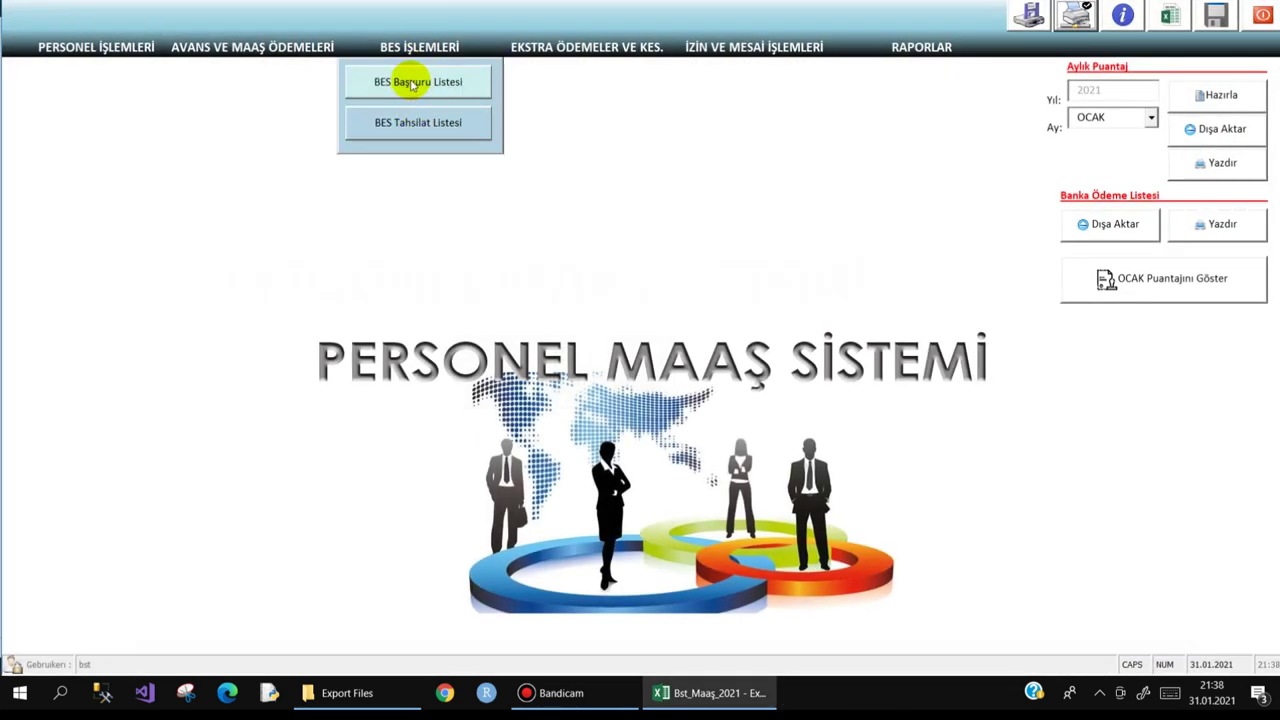
click(411, 84)
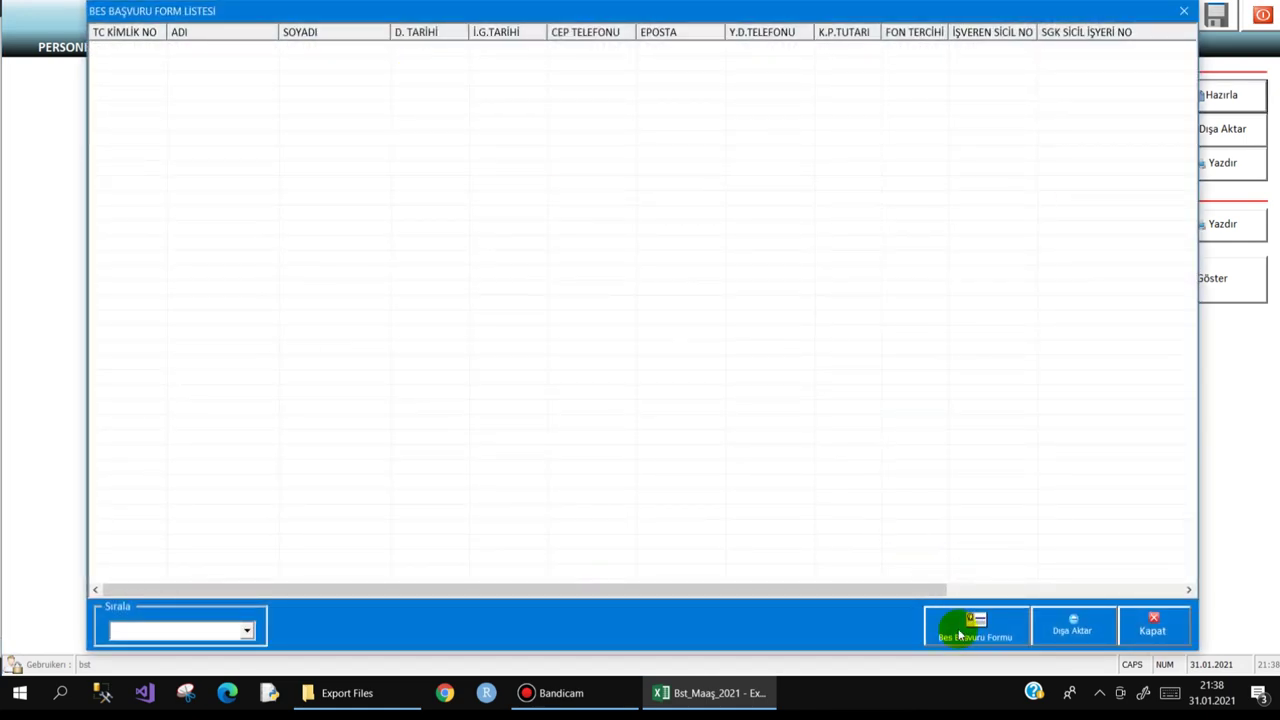
click(958, 632)
click(650, 308)
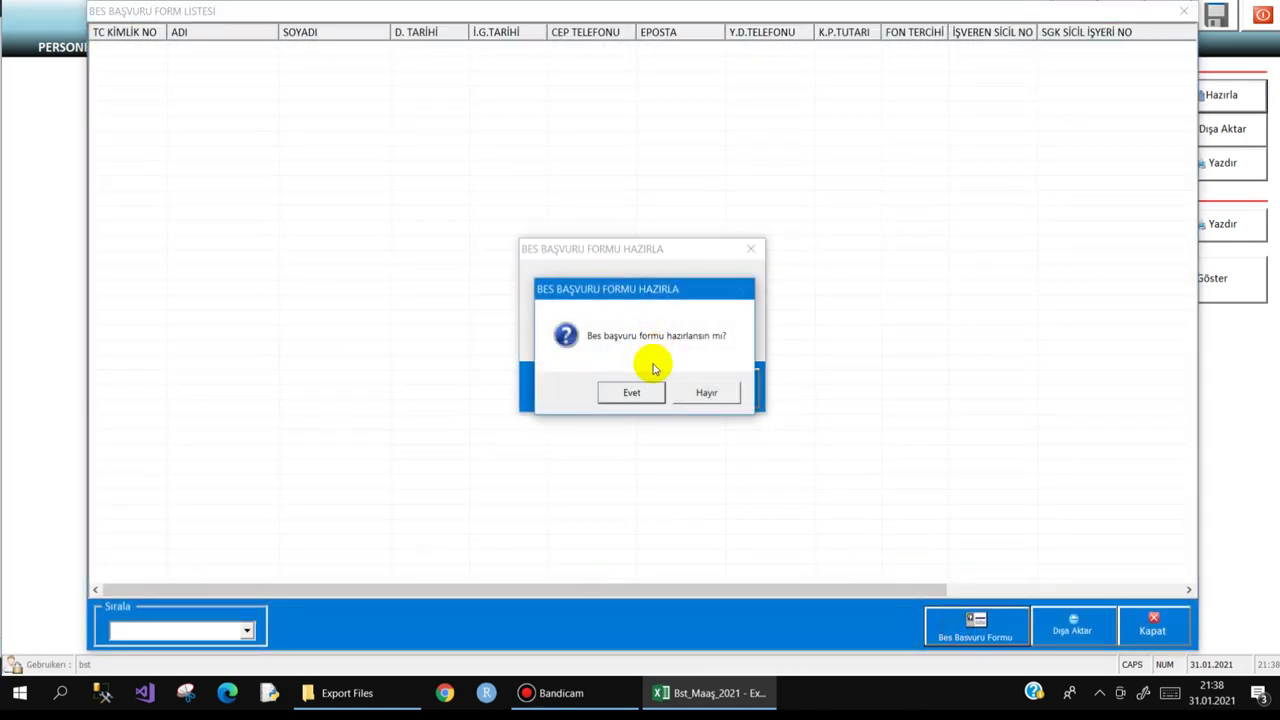
click(630, 396)
click(692, 388)
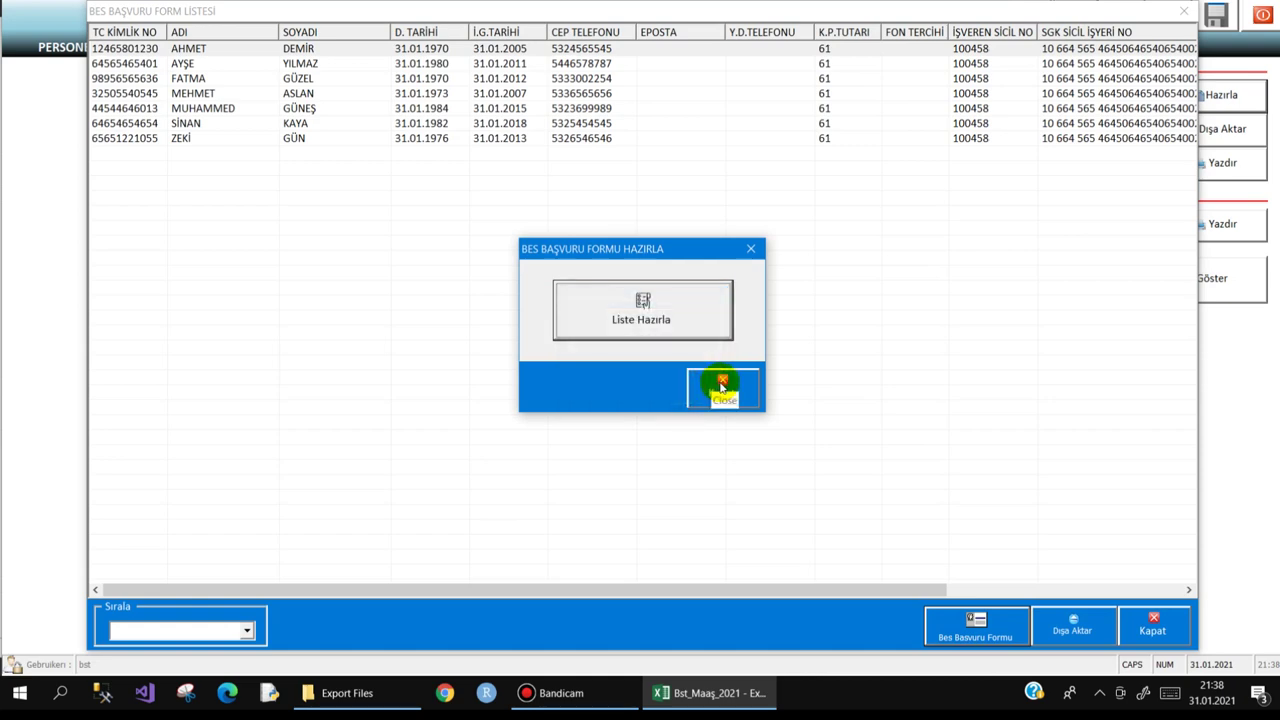
click(722, 387)
- Export the BES application list to Excel, close it and exit the program with the password
click(1066, 624)
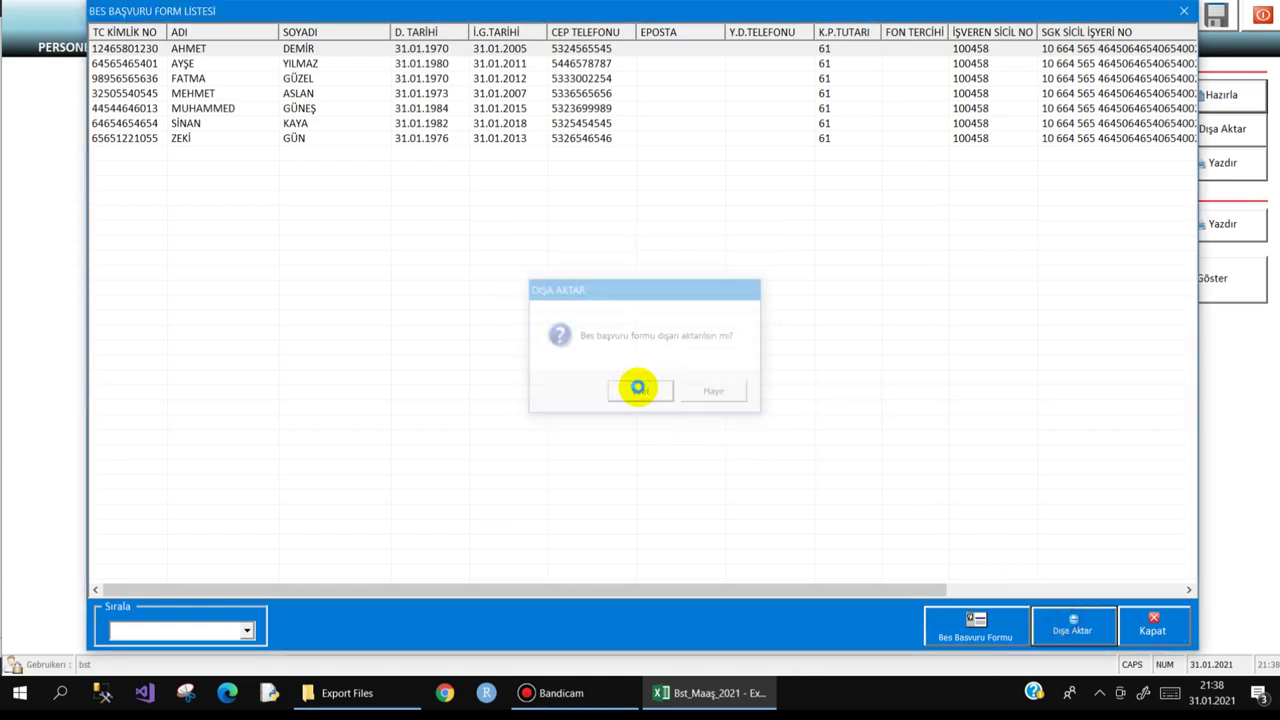
click(636, 390)
click(698, 390)
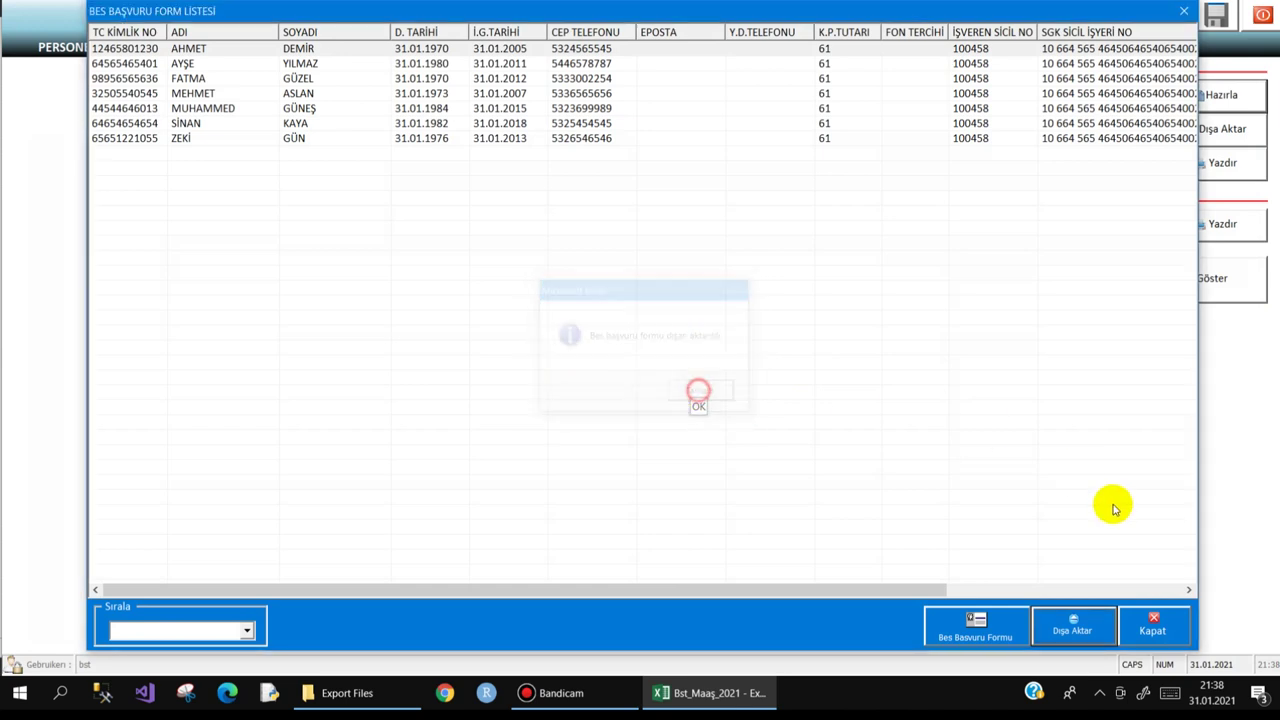
click(1152, 624)
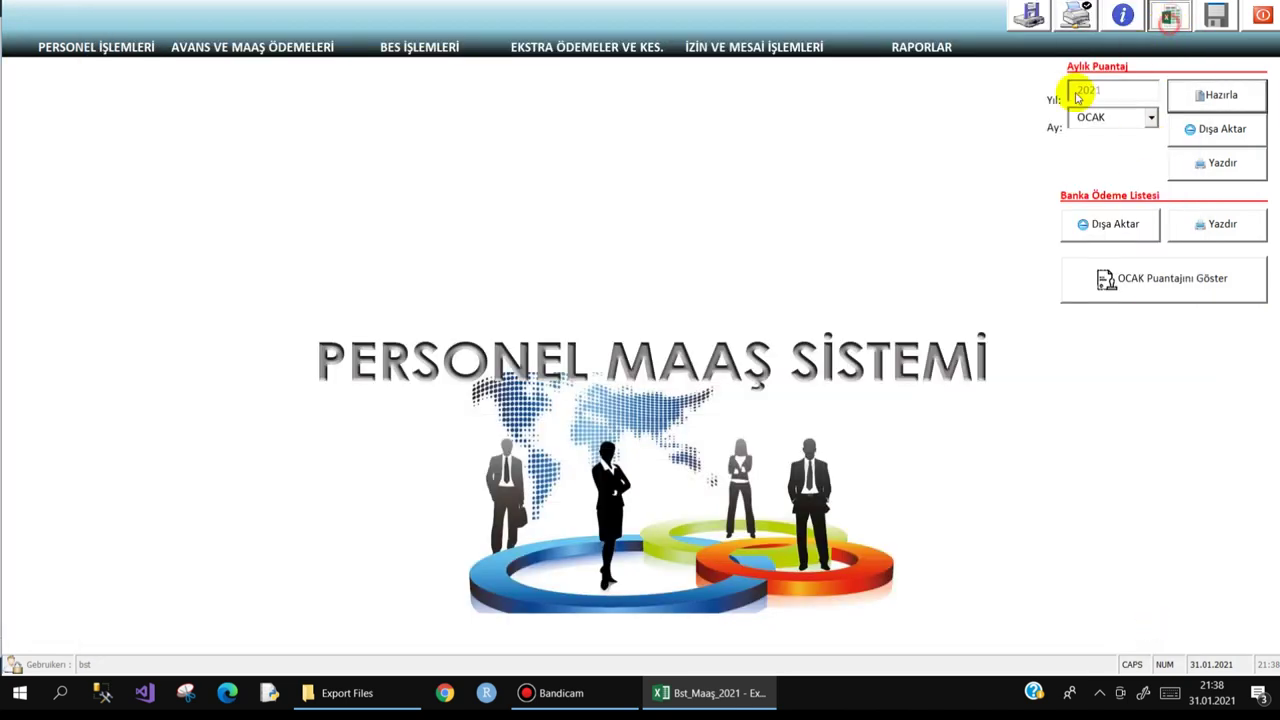
click(1170, 95)
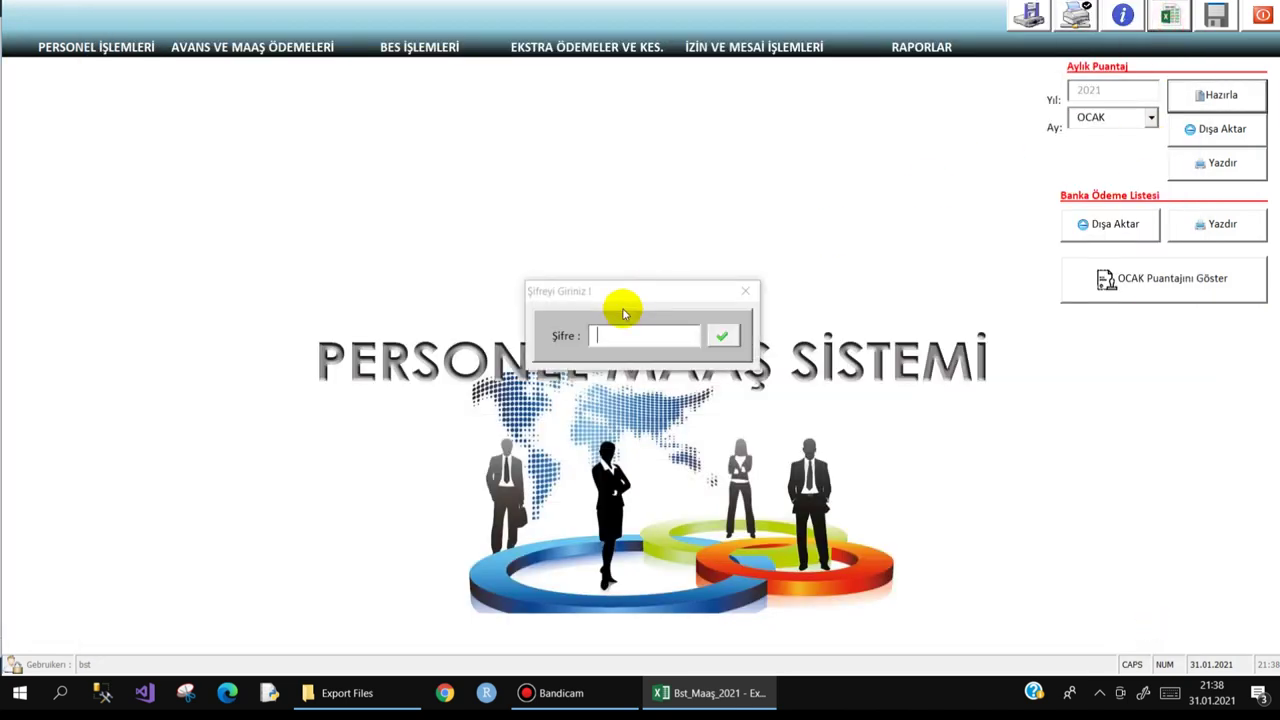
click(722, 336)
click(347, 693)
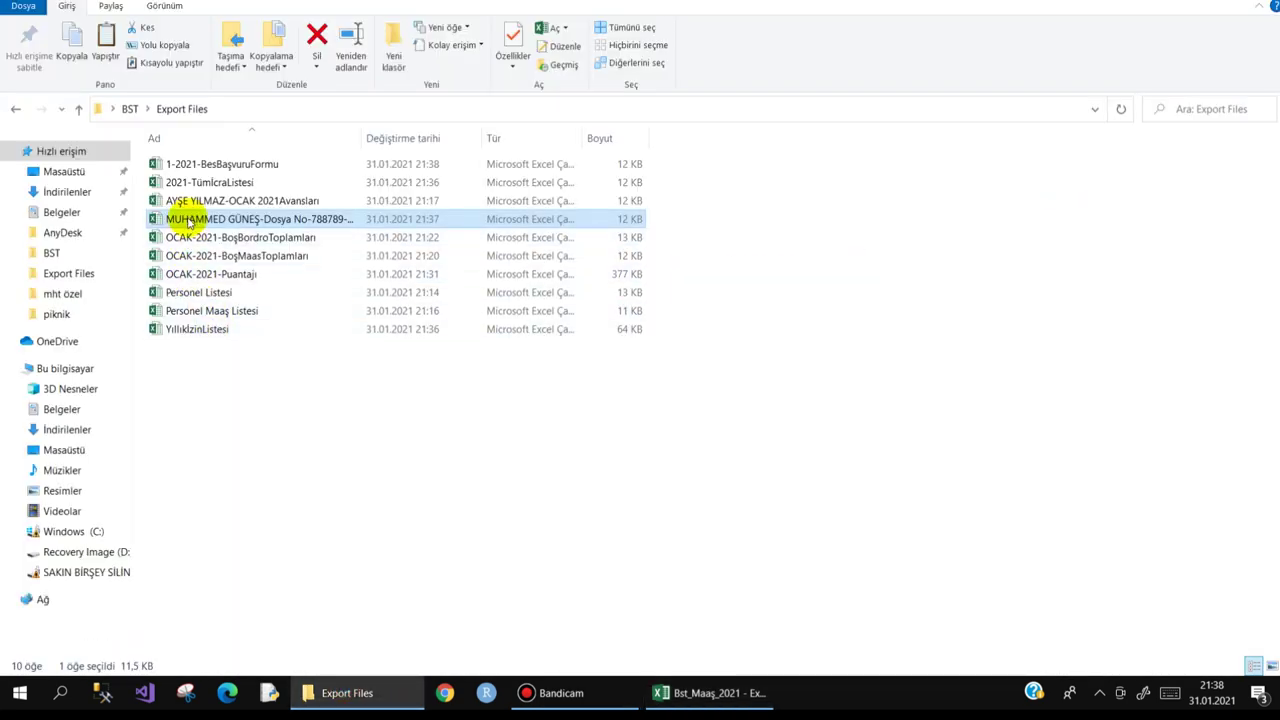
- Review the columns of the 1-2021-BesBaşvuruFormu workbook, close it, and reopen the payroll program
double_click(225, 165)
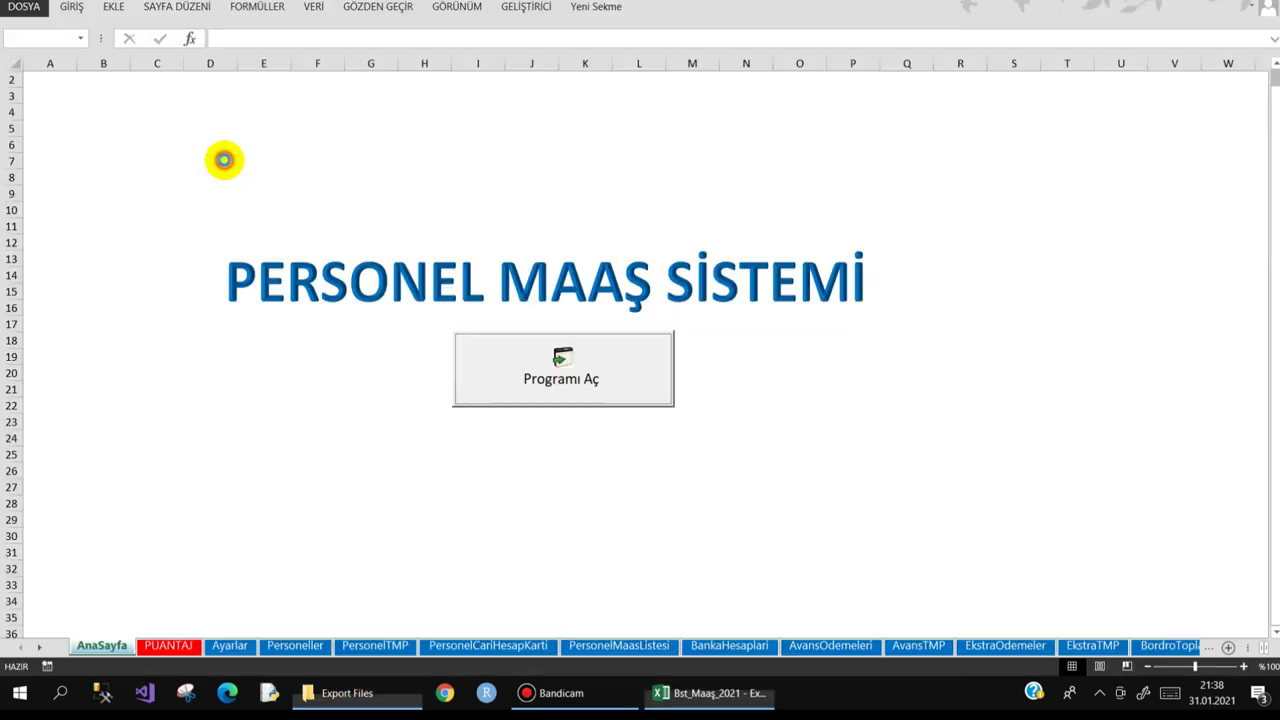
drag(949, 647, 1084, 628)
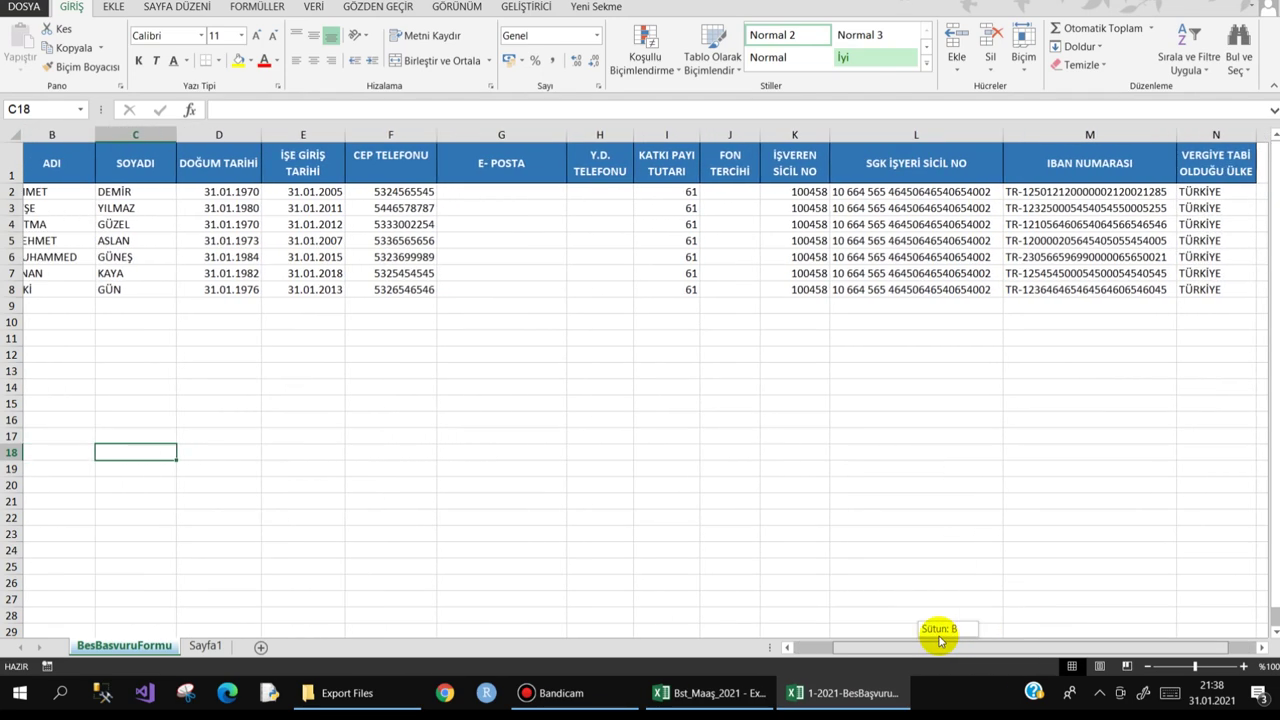
drag(1084, 628, 1217, 609)
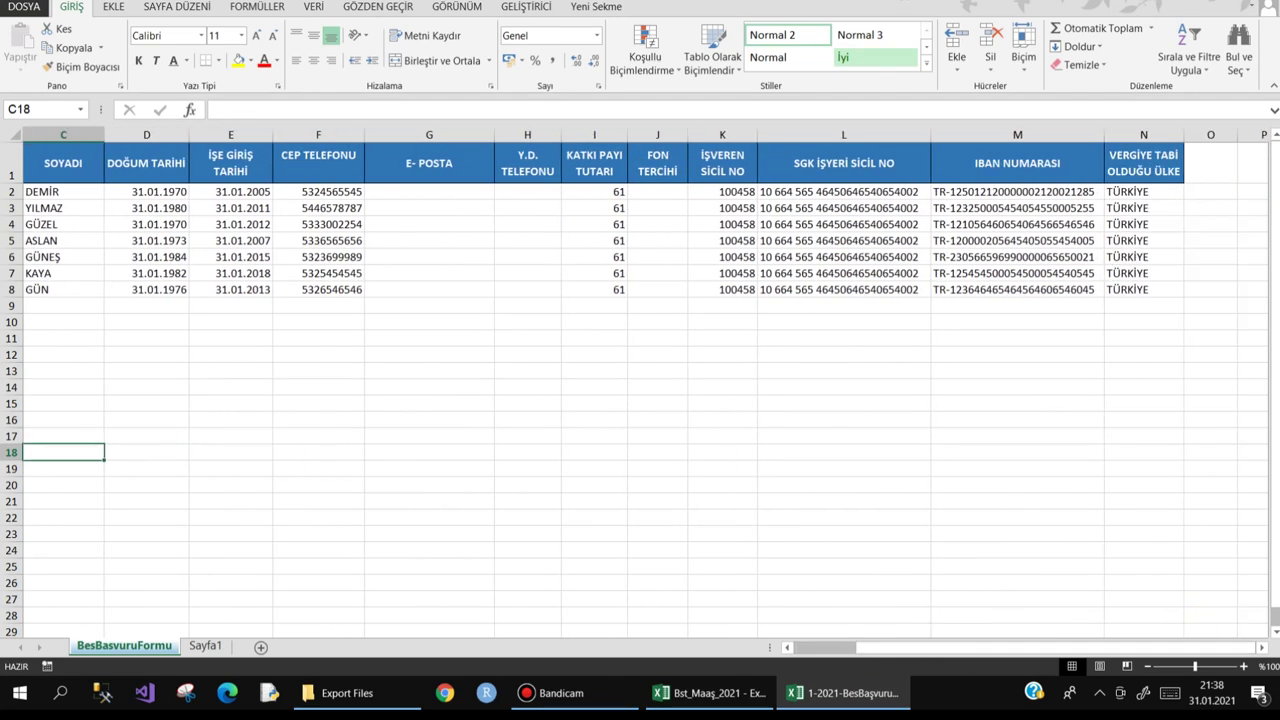
key(ctrl+w)
click(563, 374)
- Open the BES collection list from BES İŞLEMLERİ and prepare the BES collection form
click(451, 46)
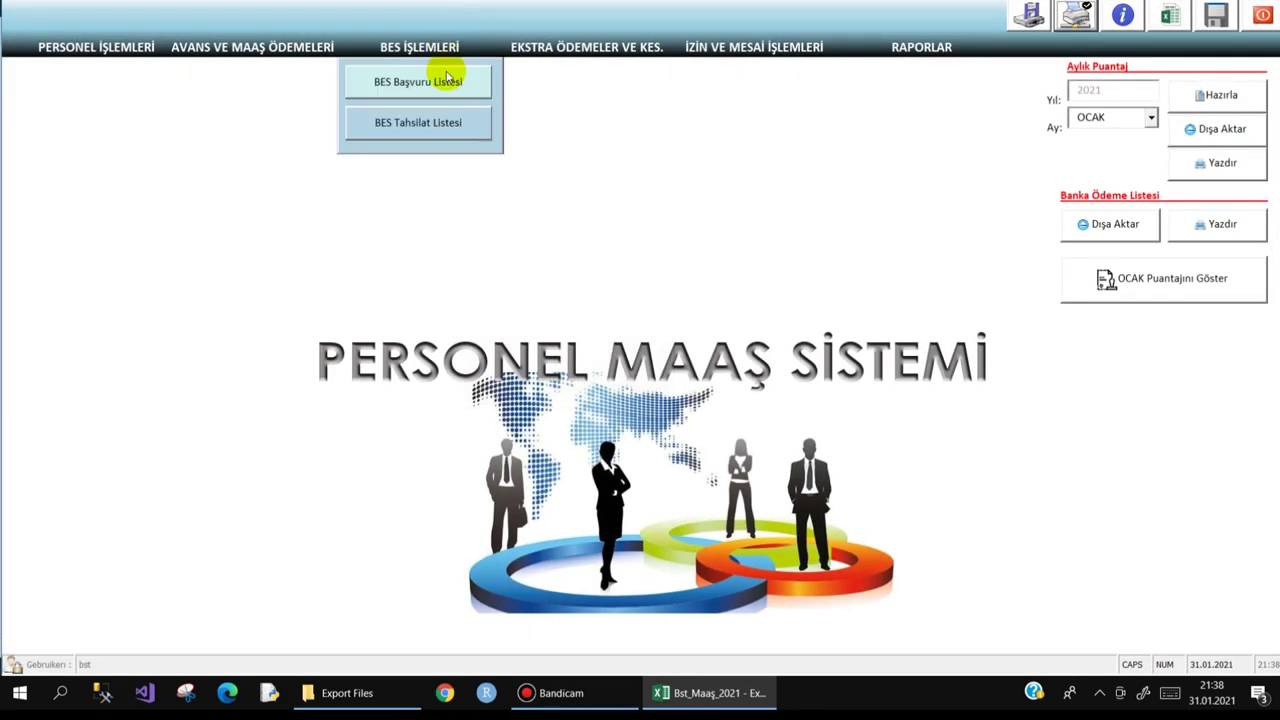
click(444, 121)
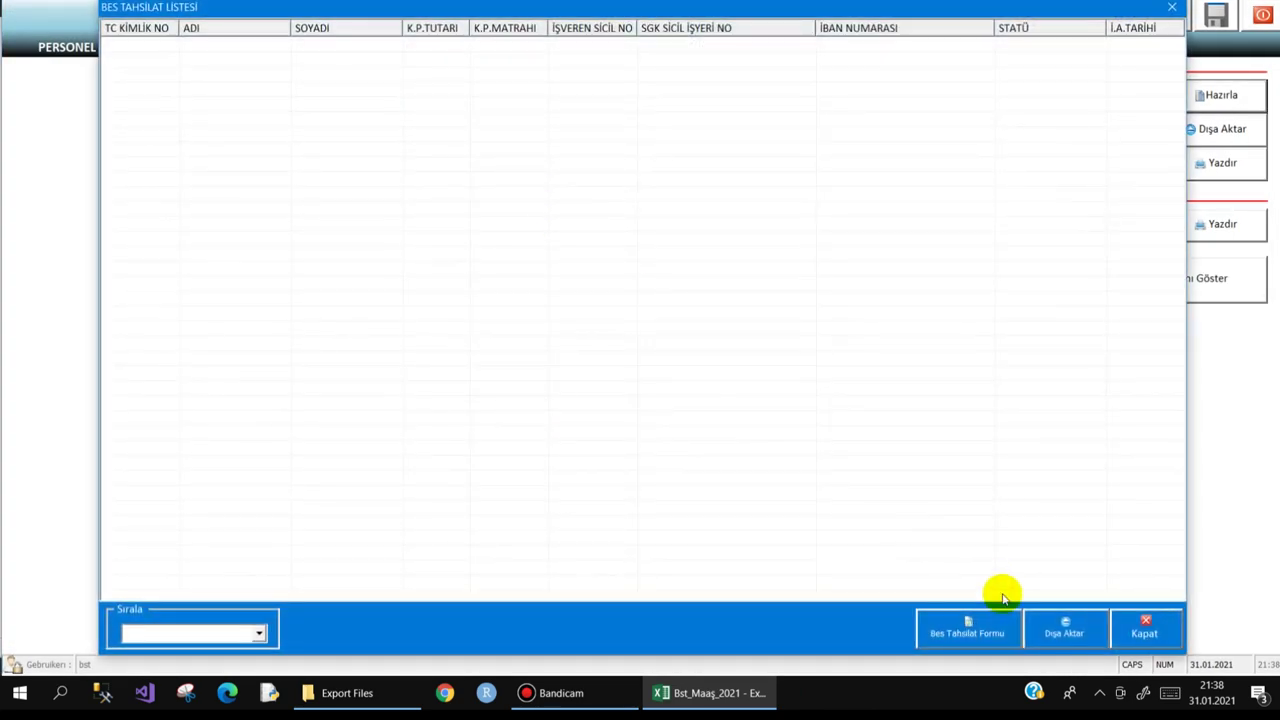
click(956, 636)
click(634, 309)
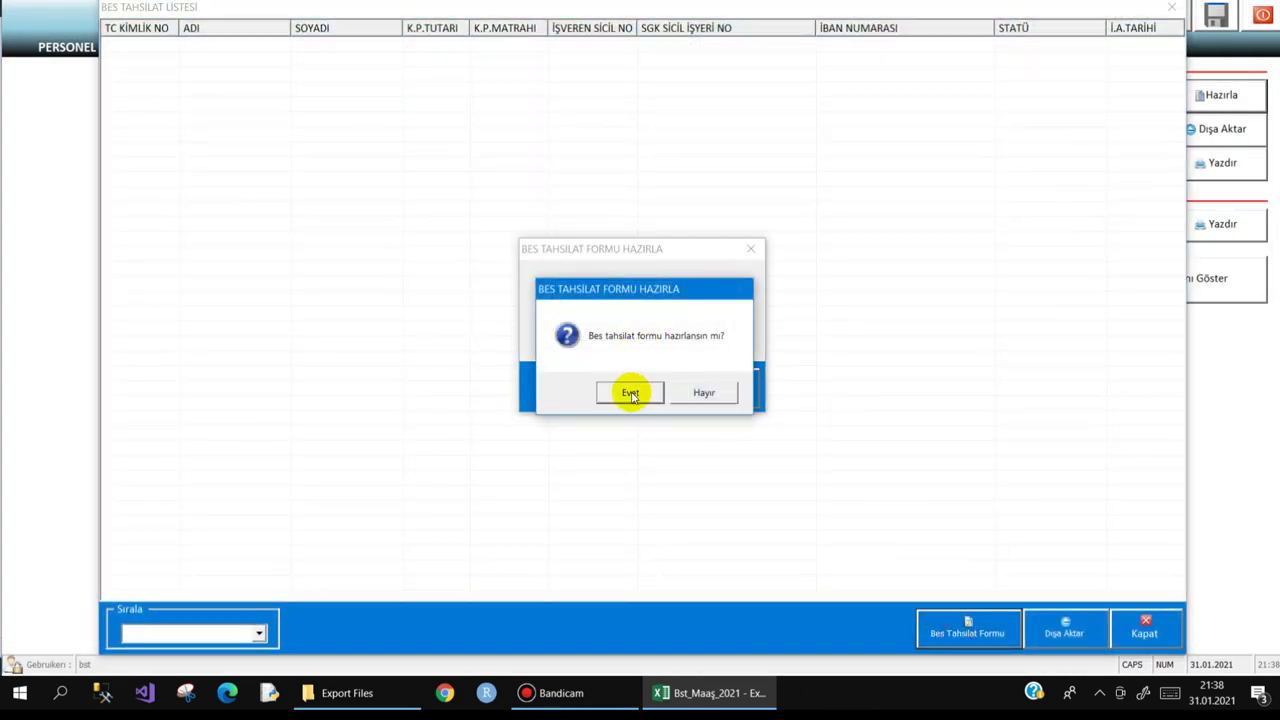
click(624, 391)
click(667, 384)
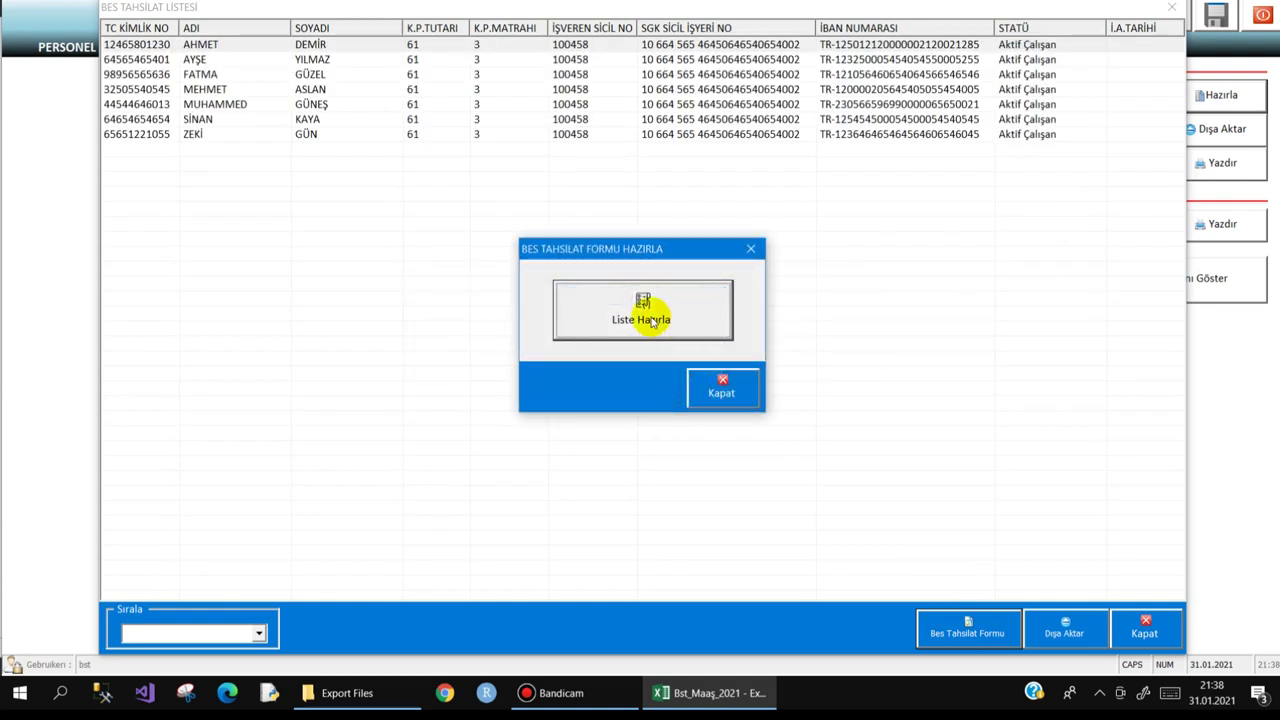
click(712, 388)
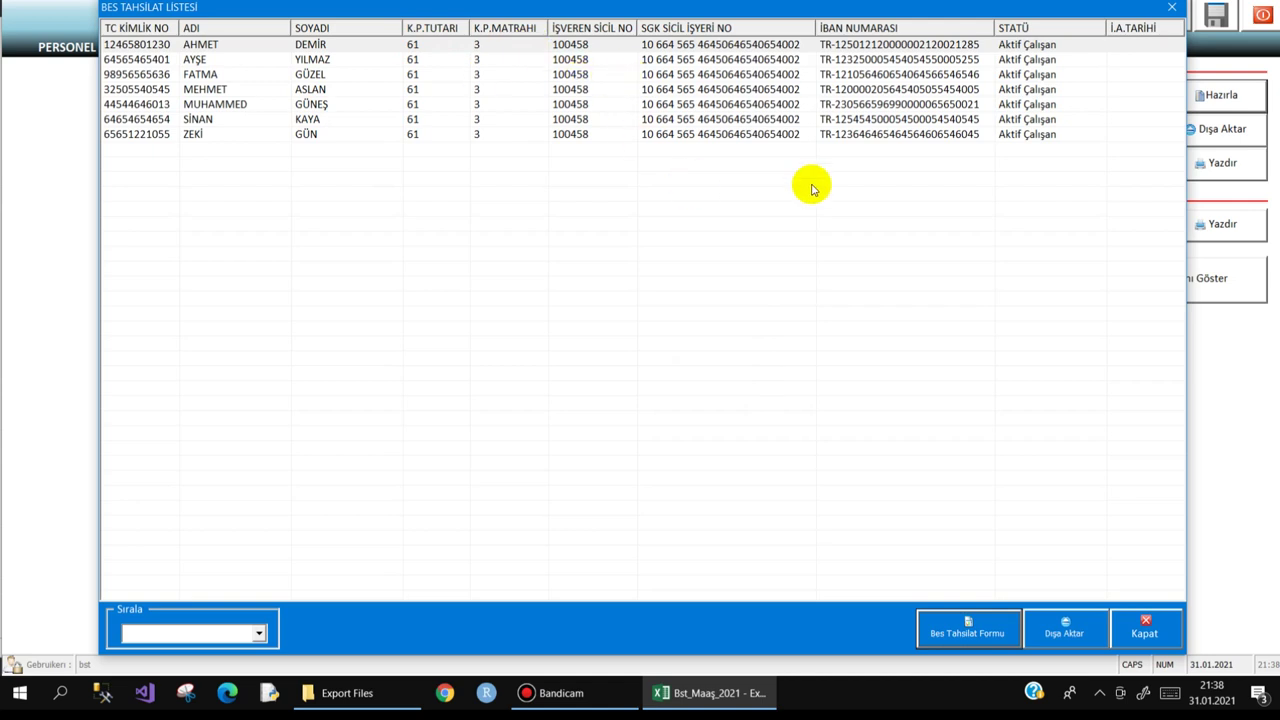
- Check the AYŞE, AHMET, FATMA and SİNAN rows, export the Bes Tahsilat Formu, then close the list
click(900, 90)
click(738, 60)
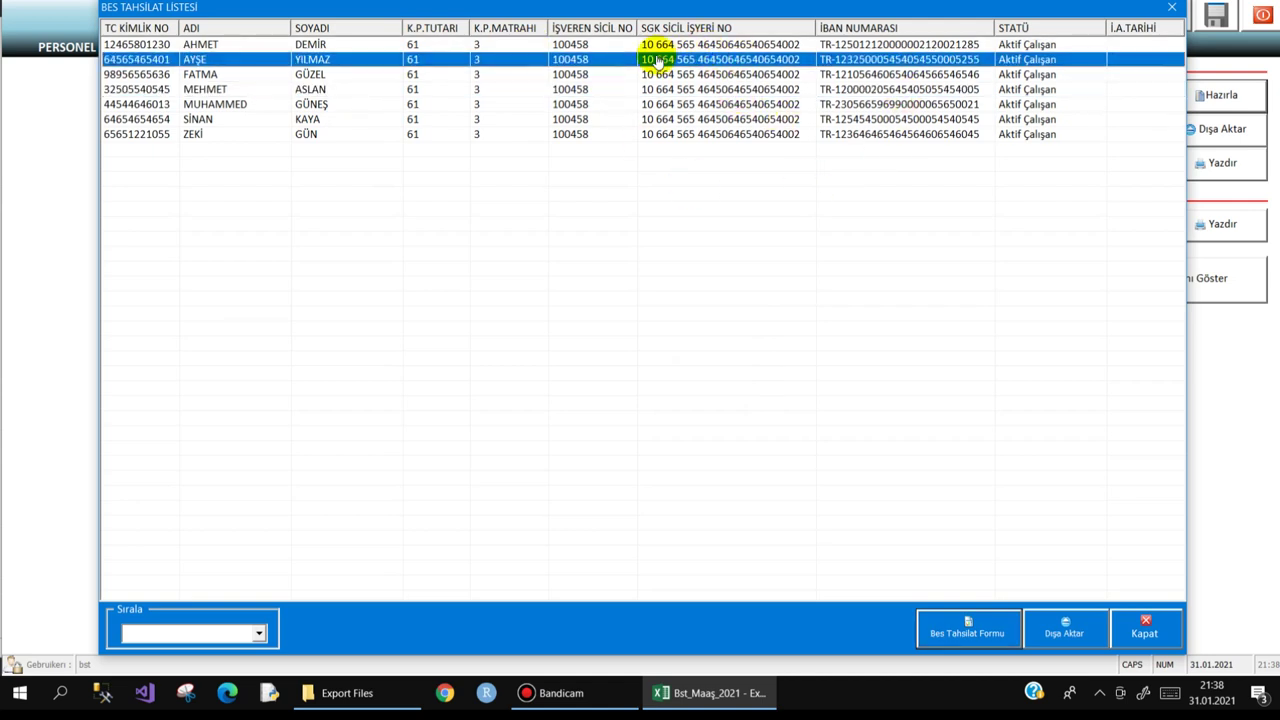
click(578, 45)
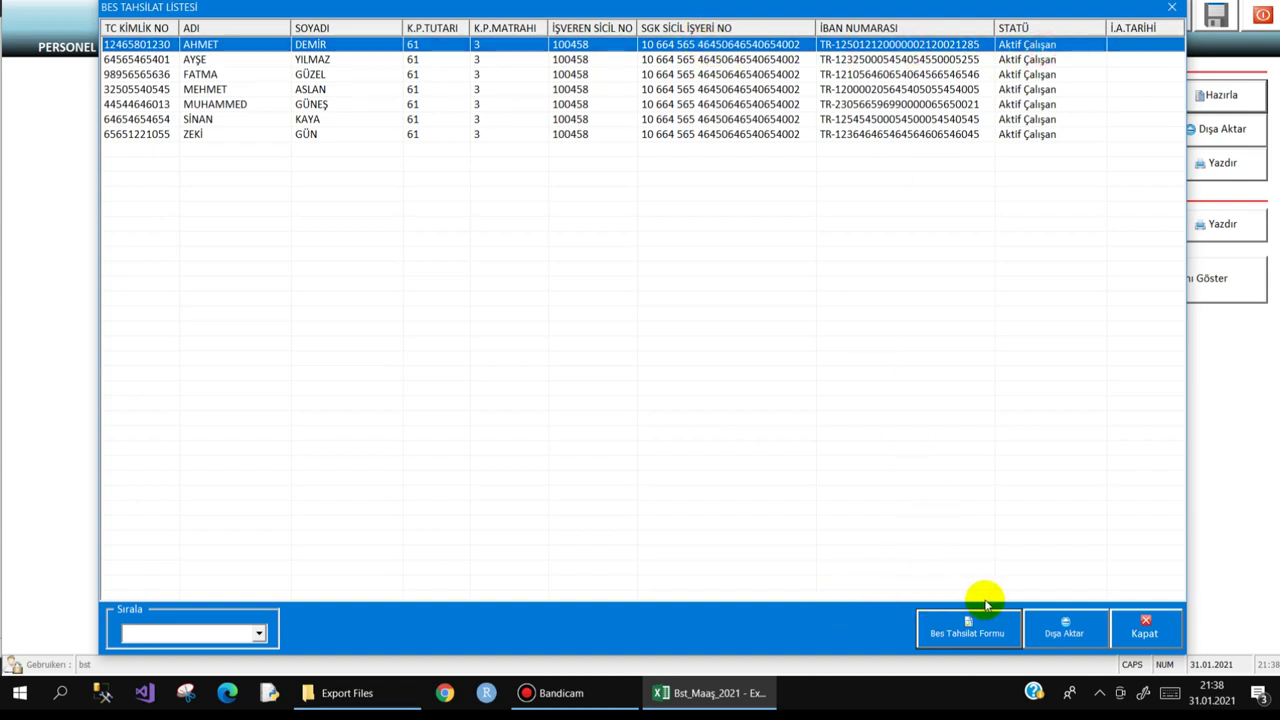
click(167, 74)
click(256, 119)
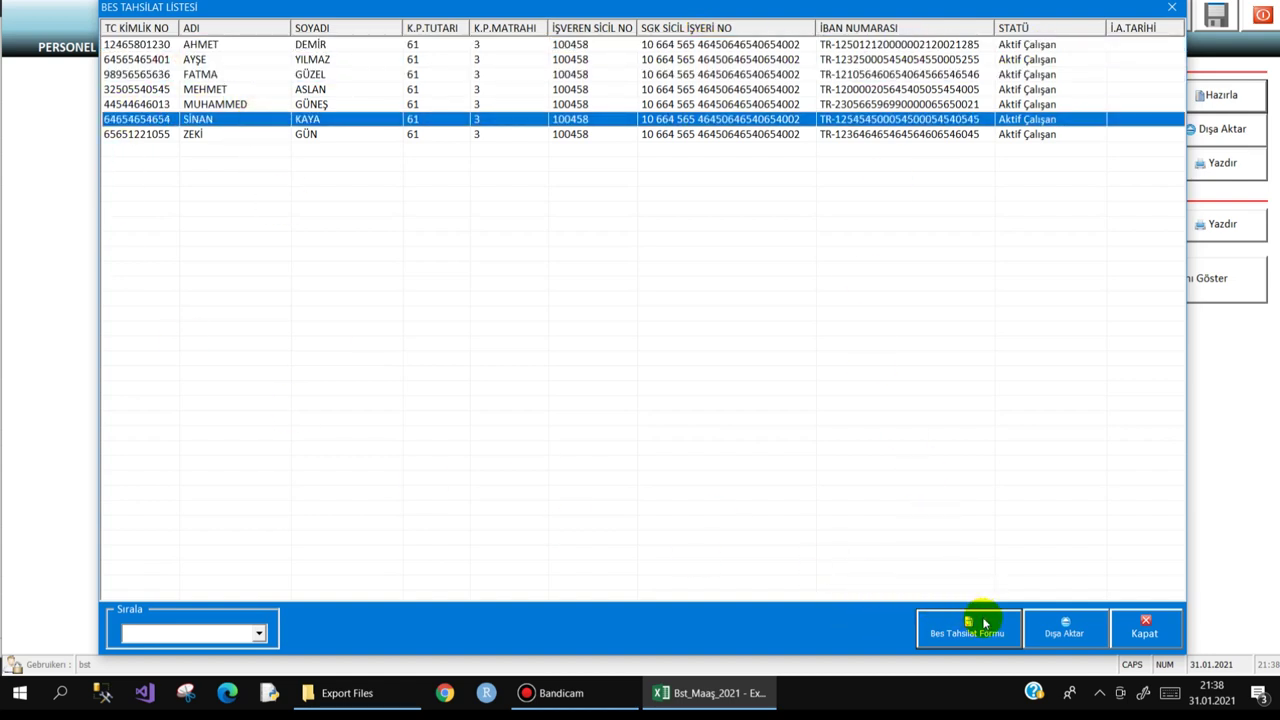
click(1066, 626)
click(637, 393)
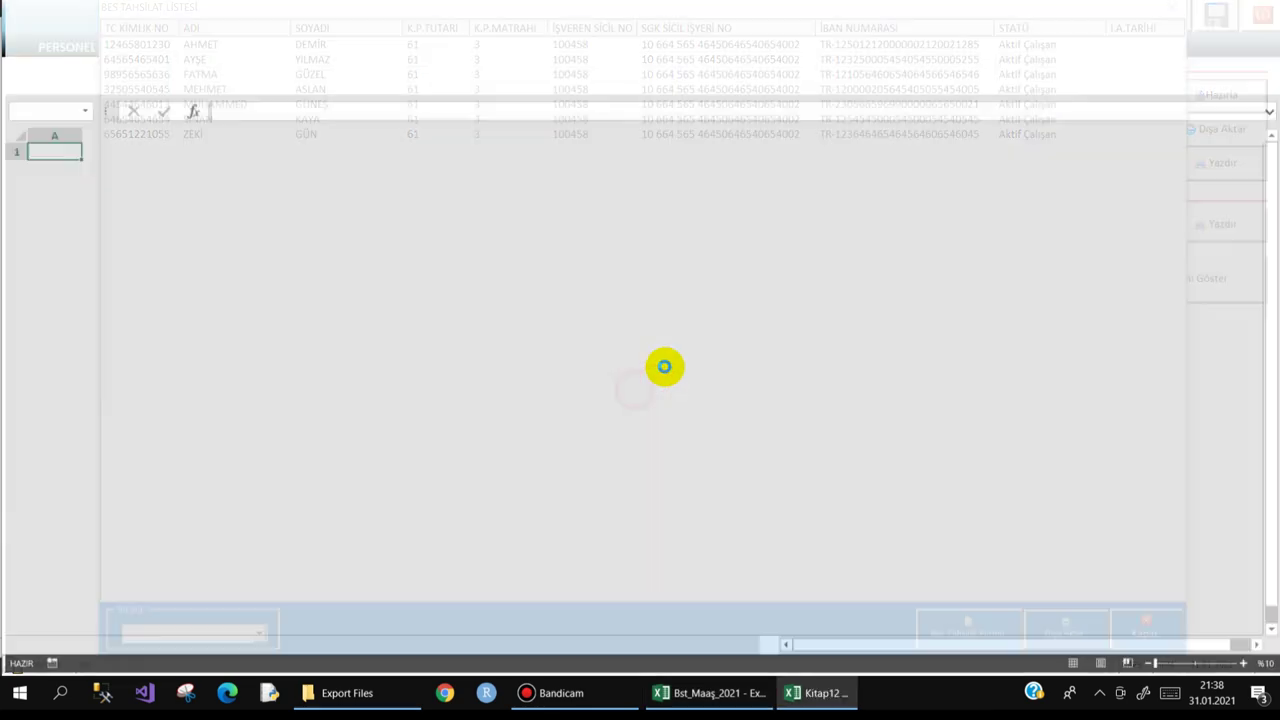
click(686, 397)
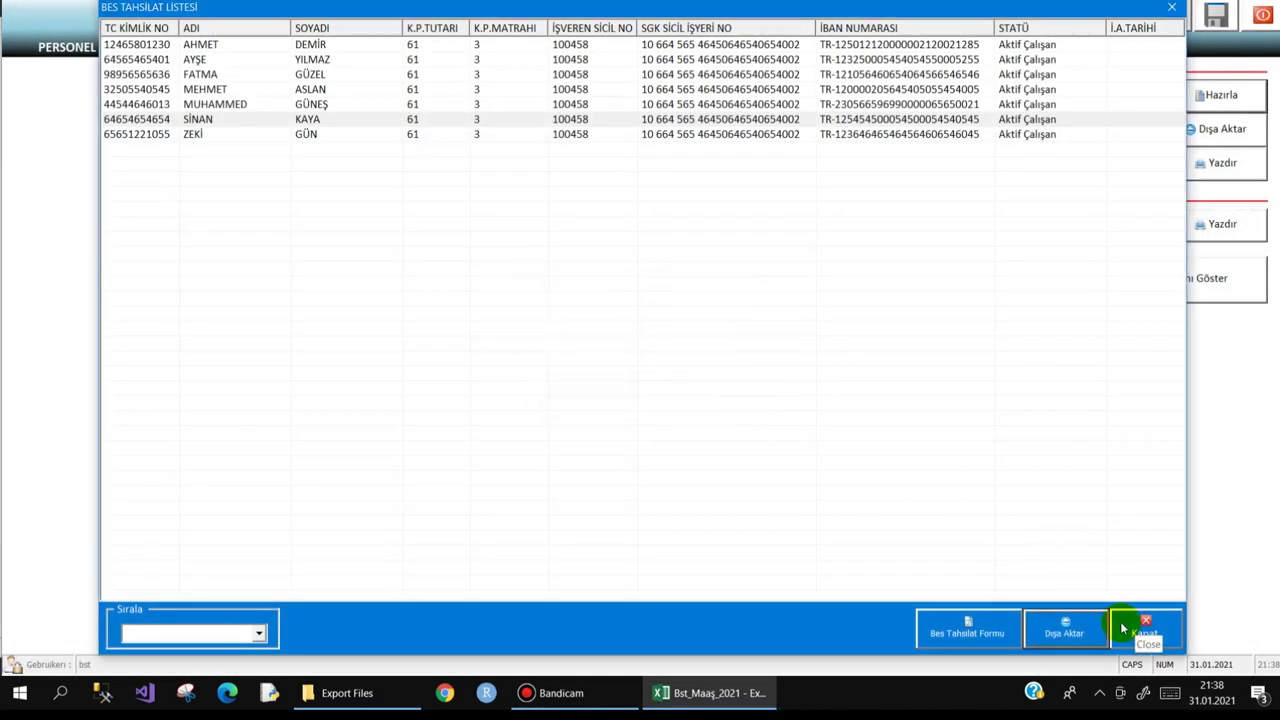
click(1125, 636)
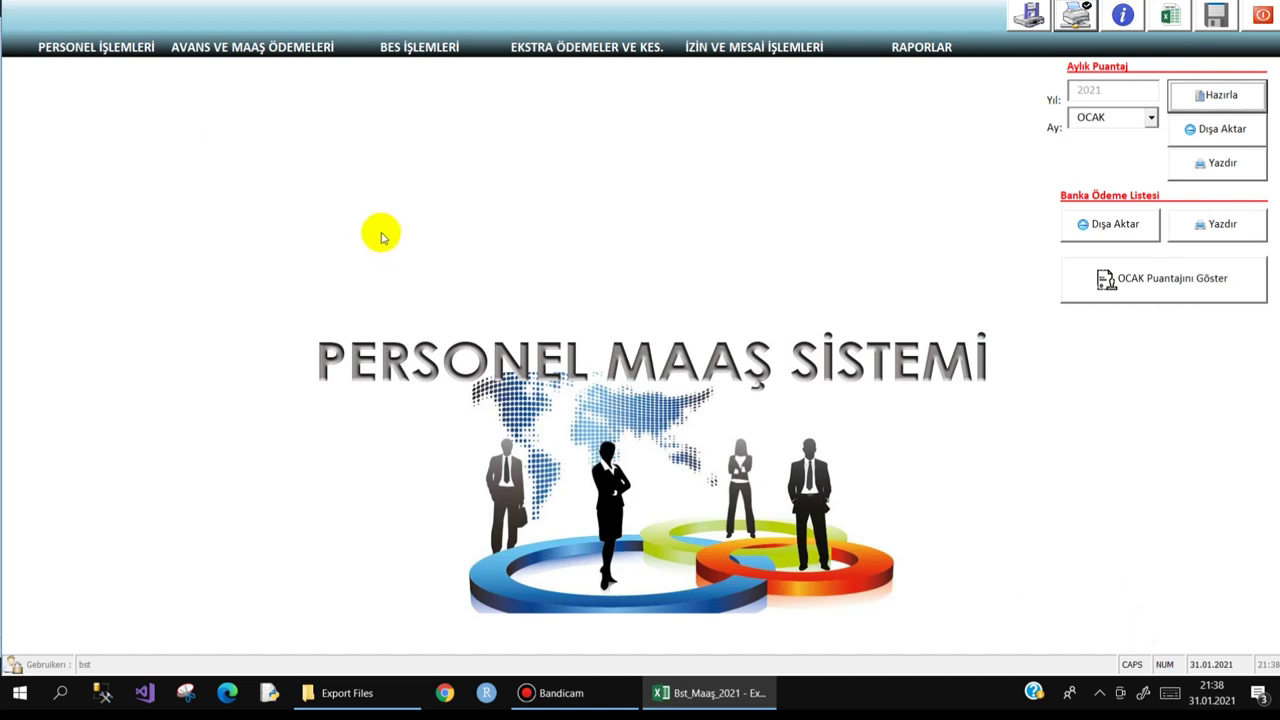
- Prepare the OCAK 2021 timesheet from the advance and salary payment options
click(235, 45)
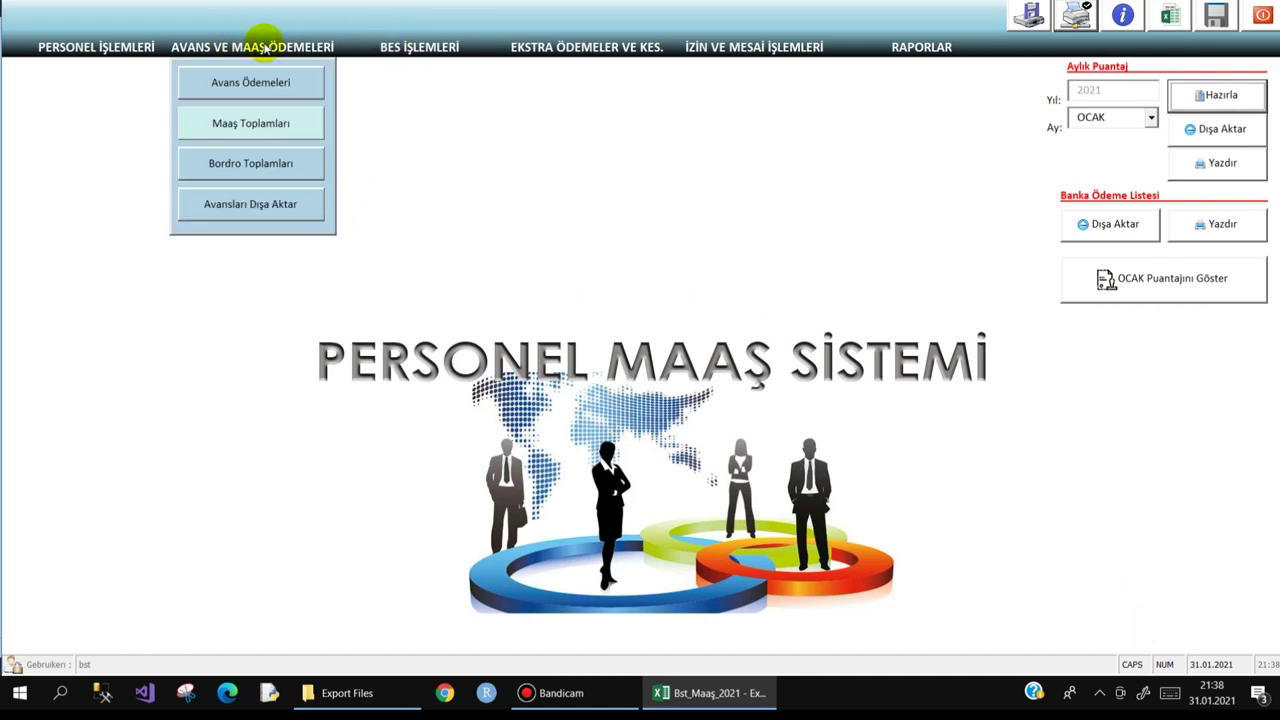
mouse_move(55, 75)
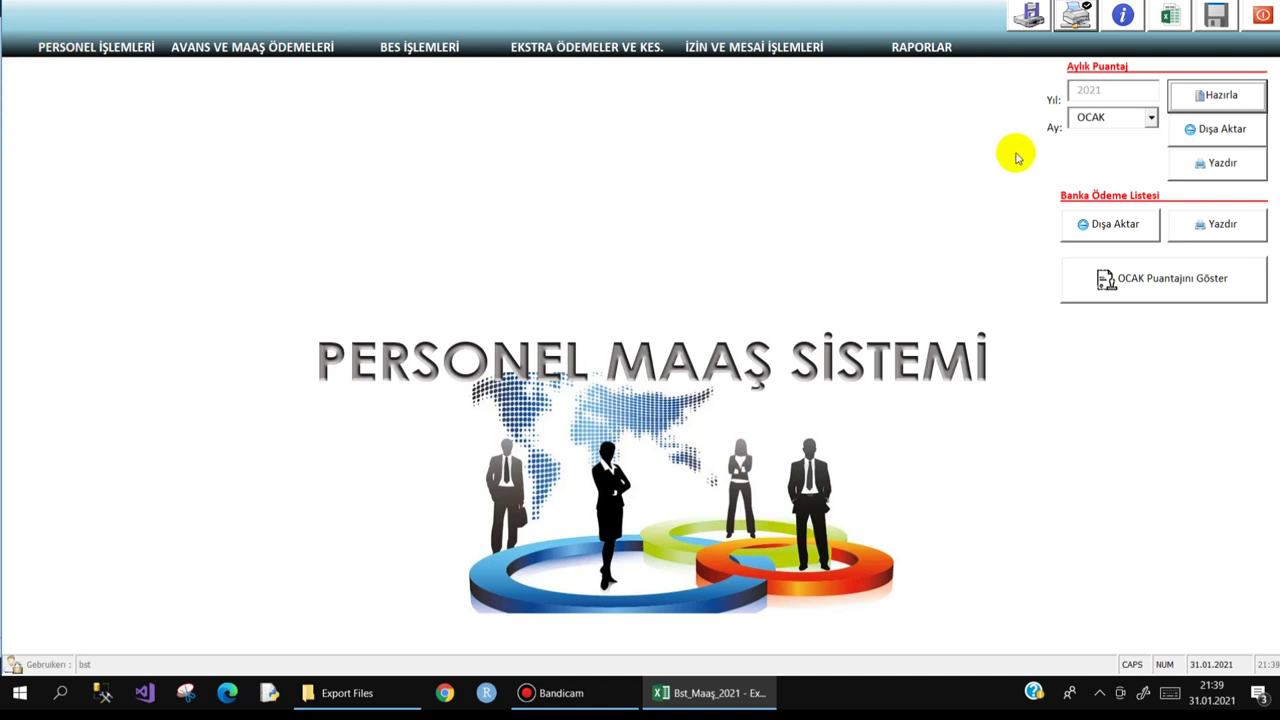
click(1214, 97)
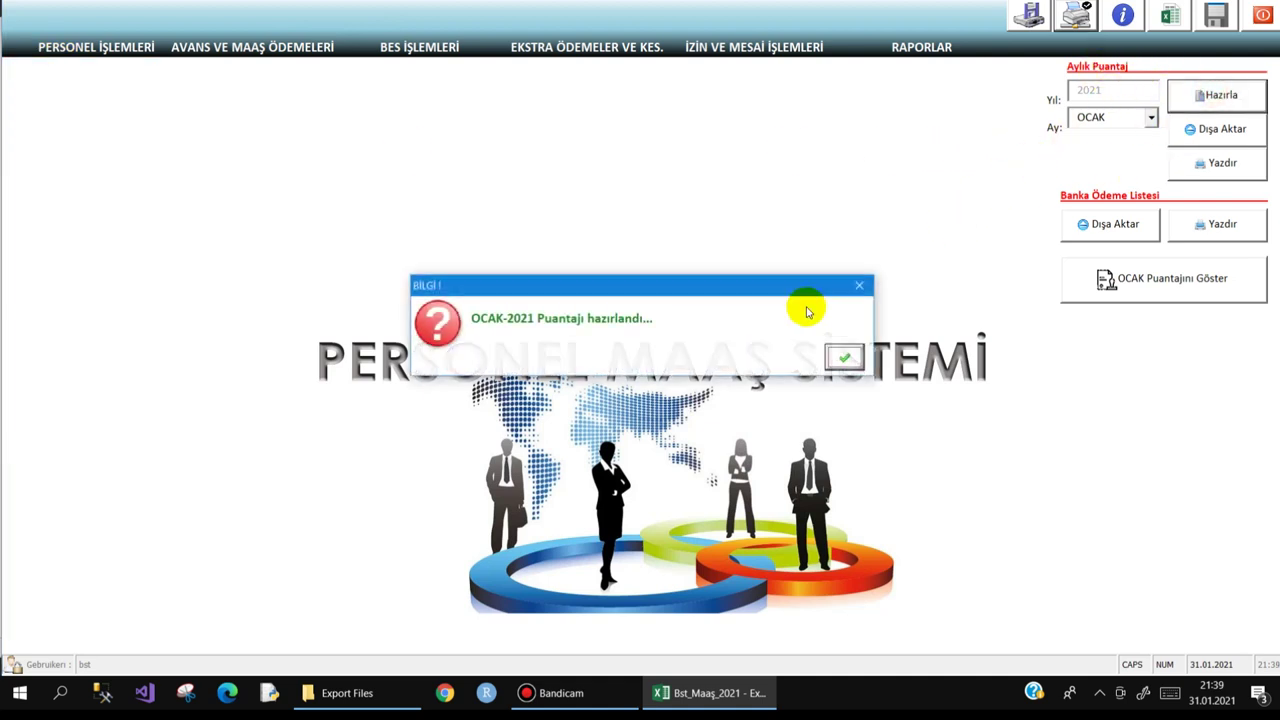
click(845, 349)
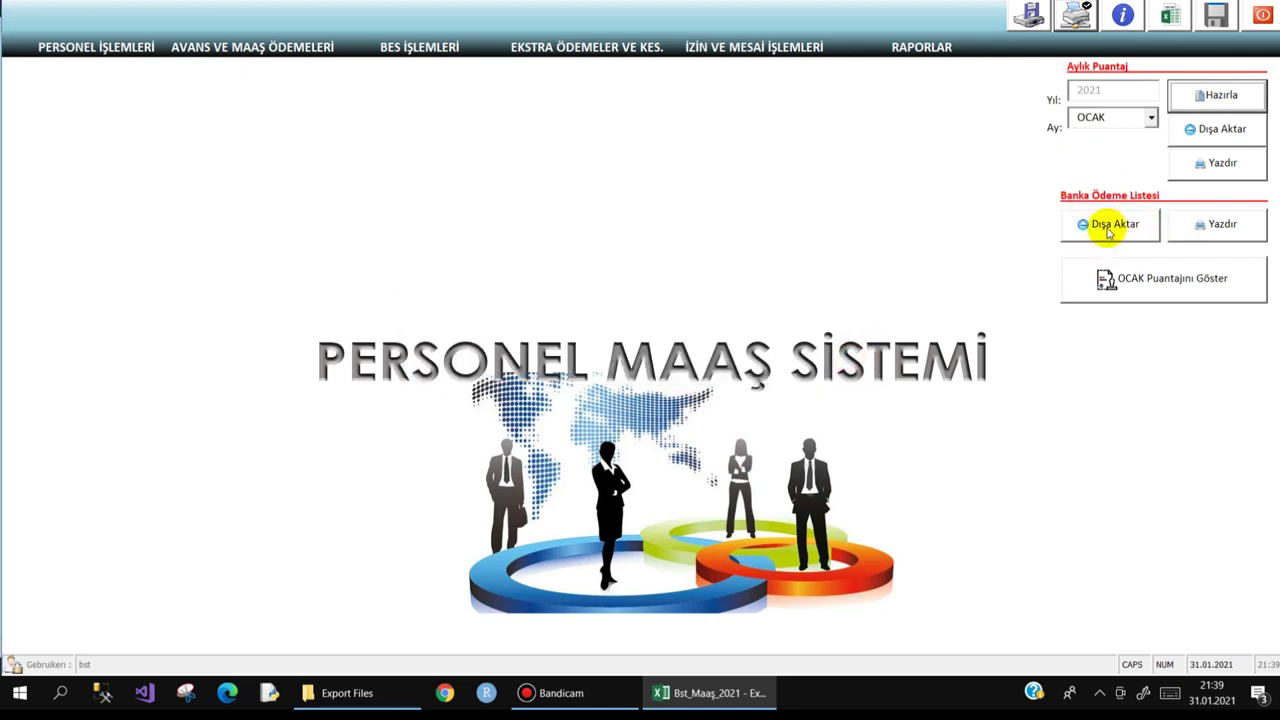
- Export the January bank payment list to Excel
click(1110, 225)
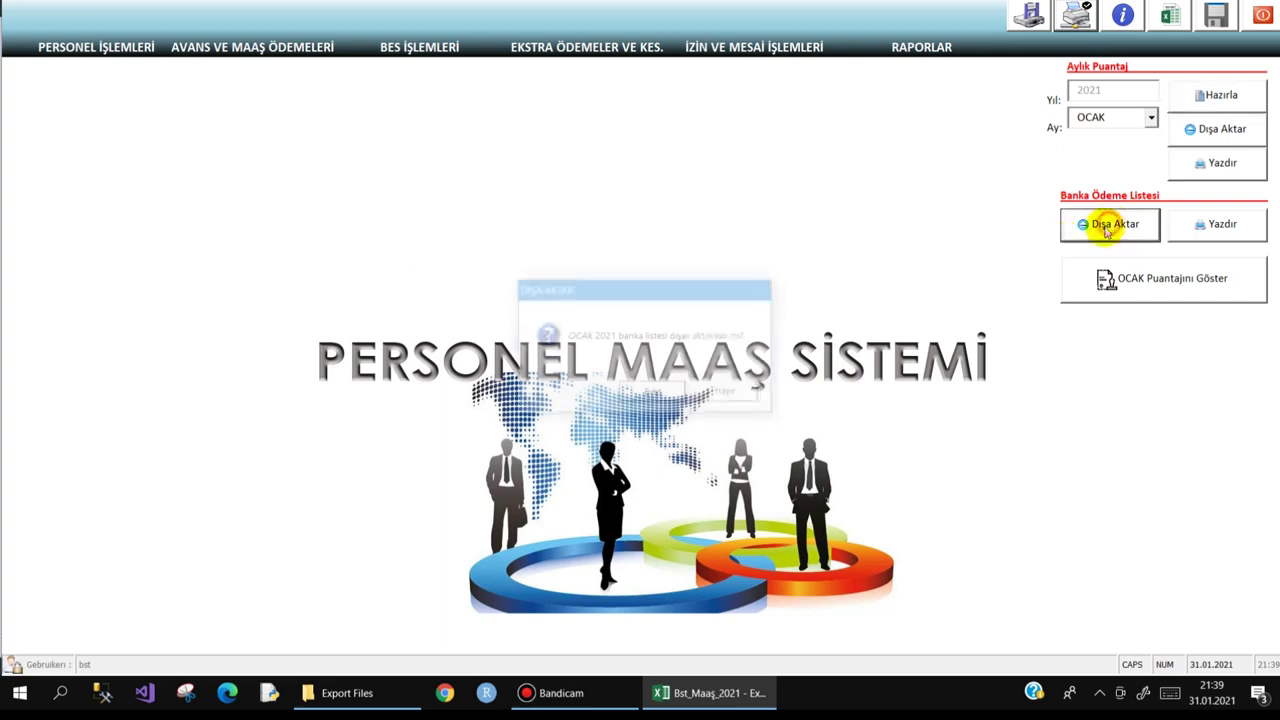
click(663, 391)
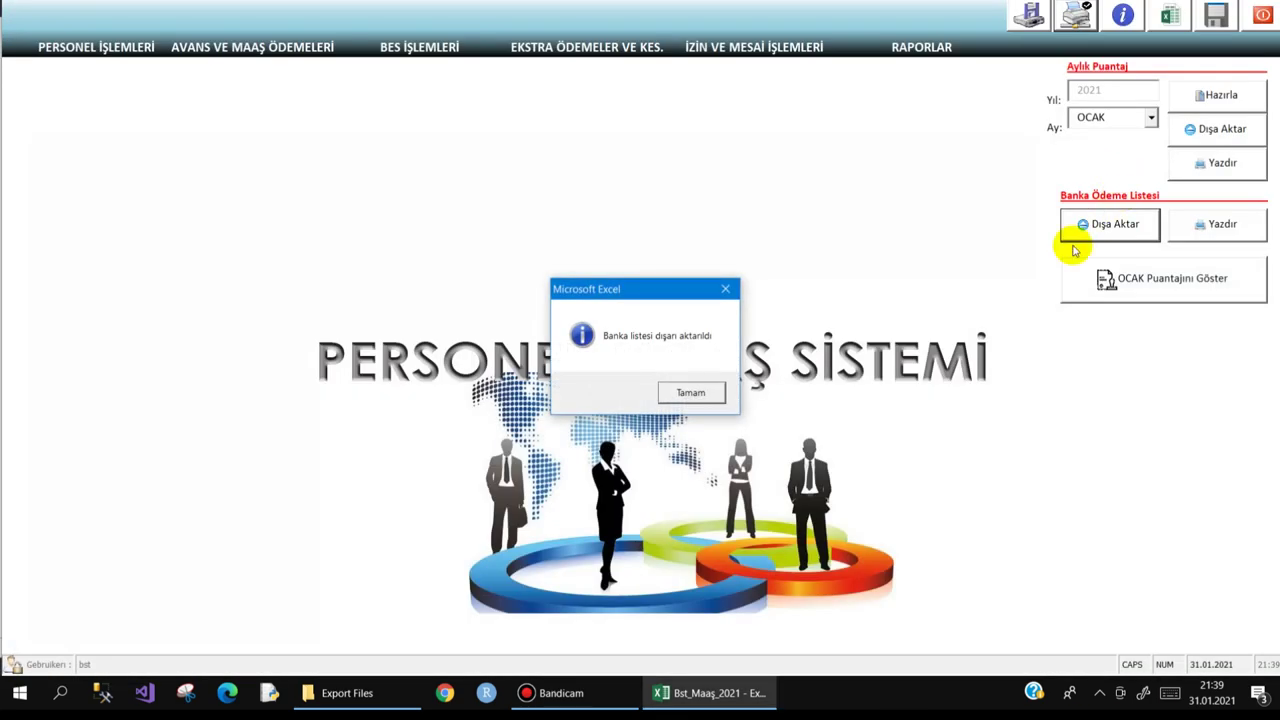
click(676, 392)
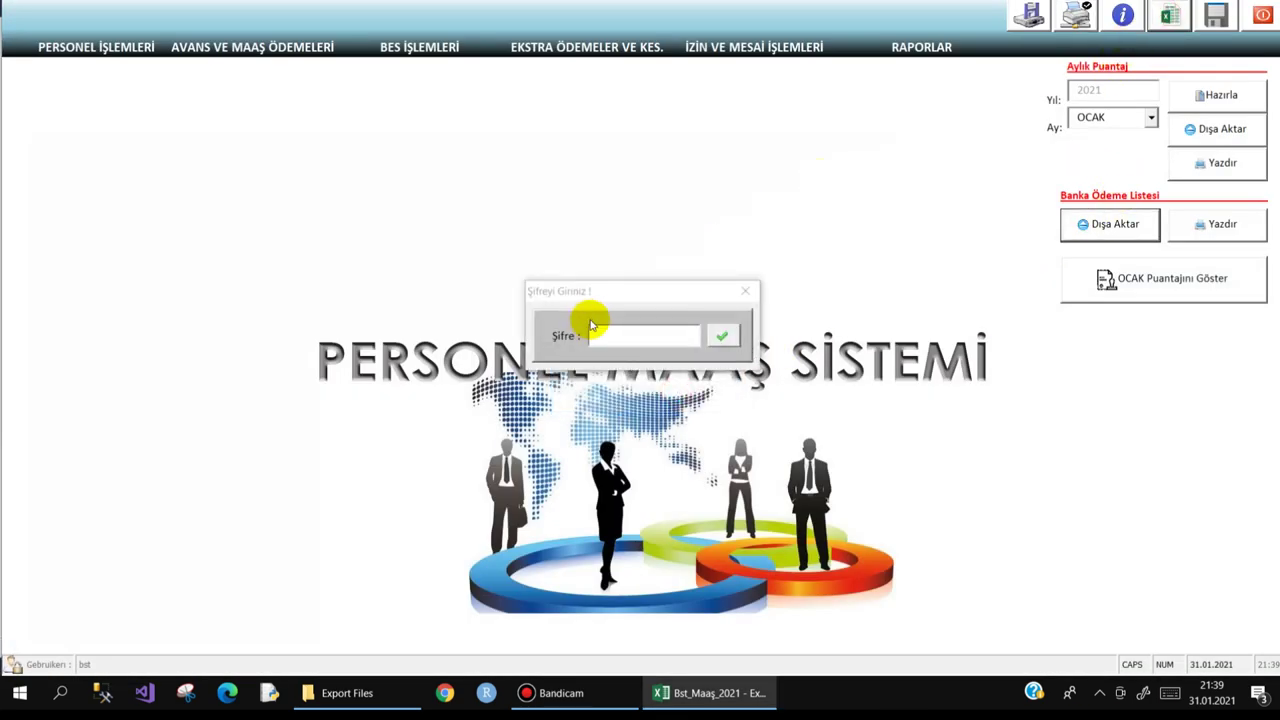
click(721, 338)
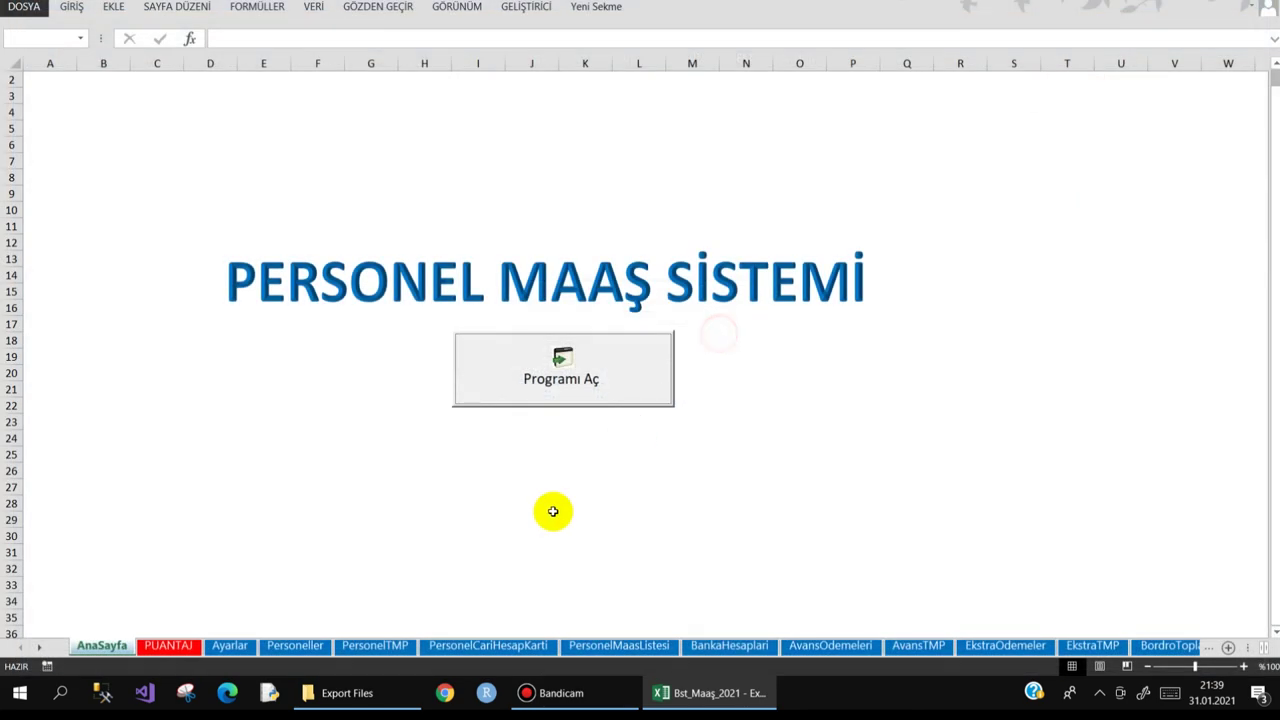
- Review the OCAK-2021-BankaListesi payment rows in Excel, close it, and reopen the payroll program
click(333, 693)
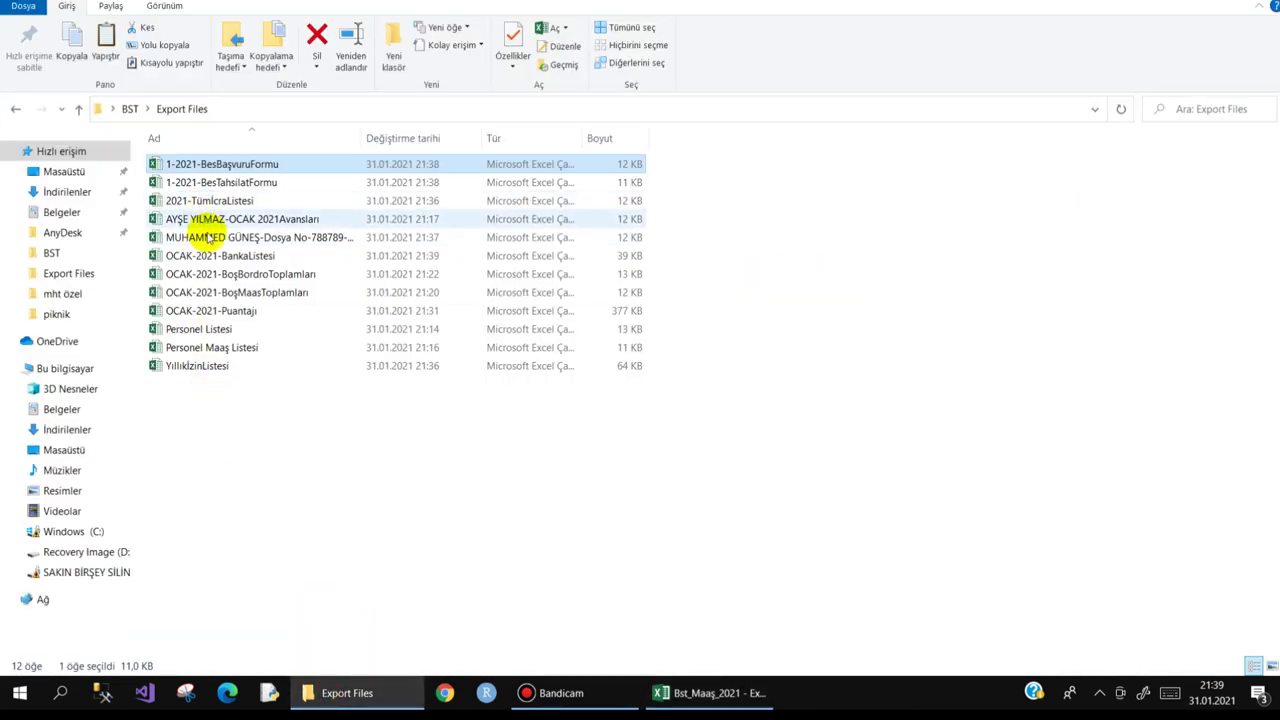
click(232, 257)
double_click(232, 257)
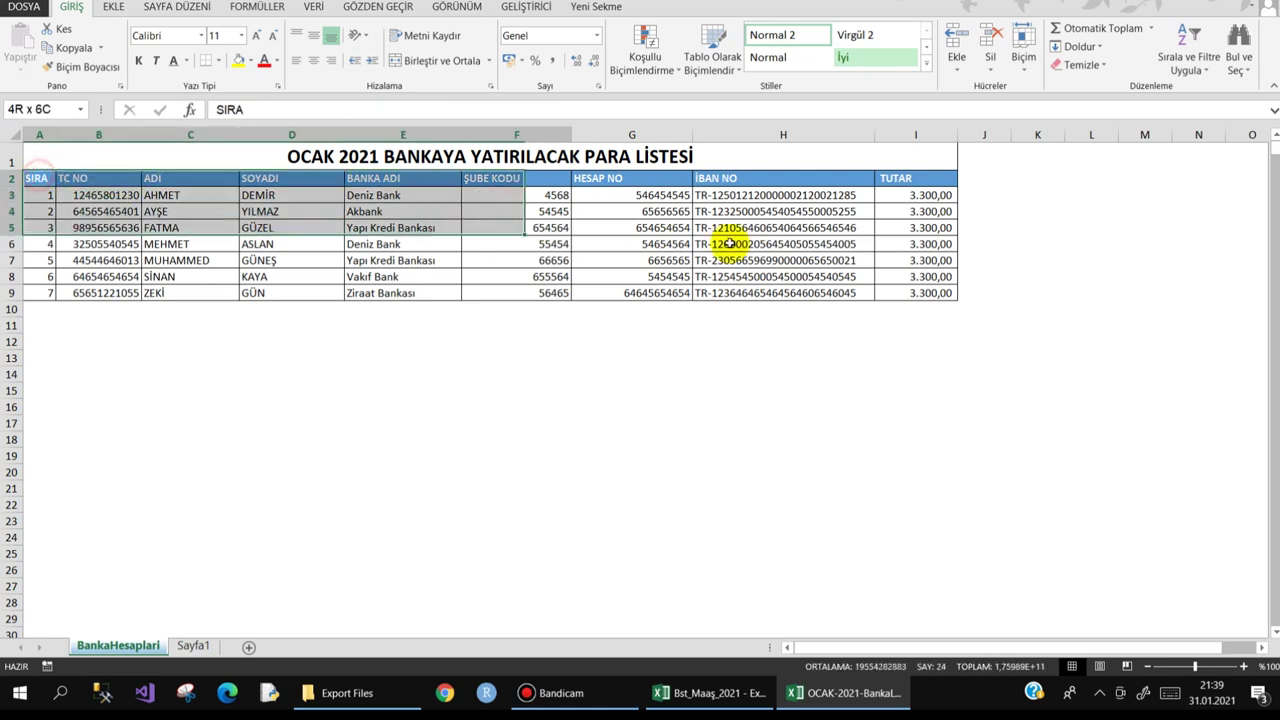
drag(38, 177, 930, 293)
click(860, 353)
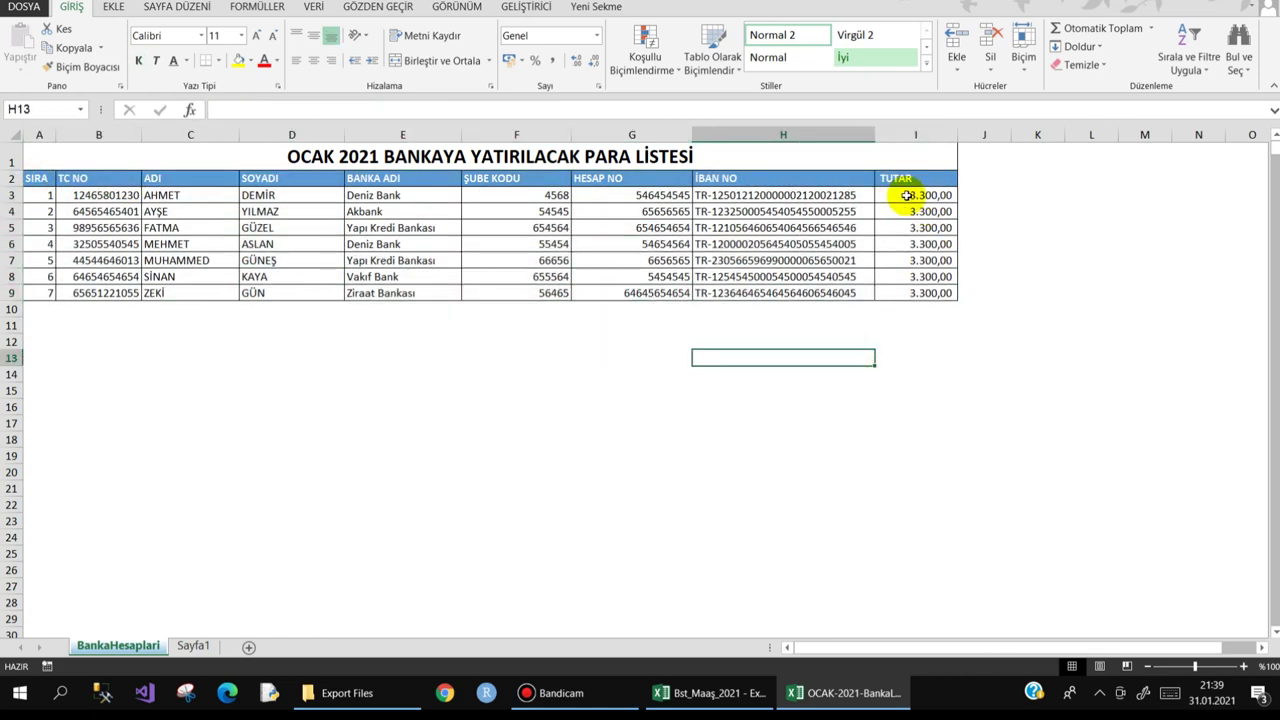
drag(906, 195, 14, 293)
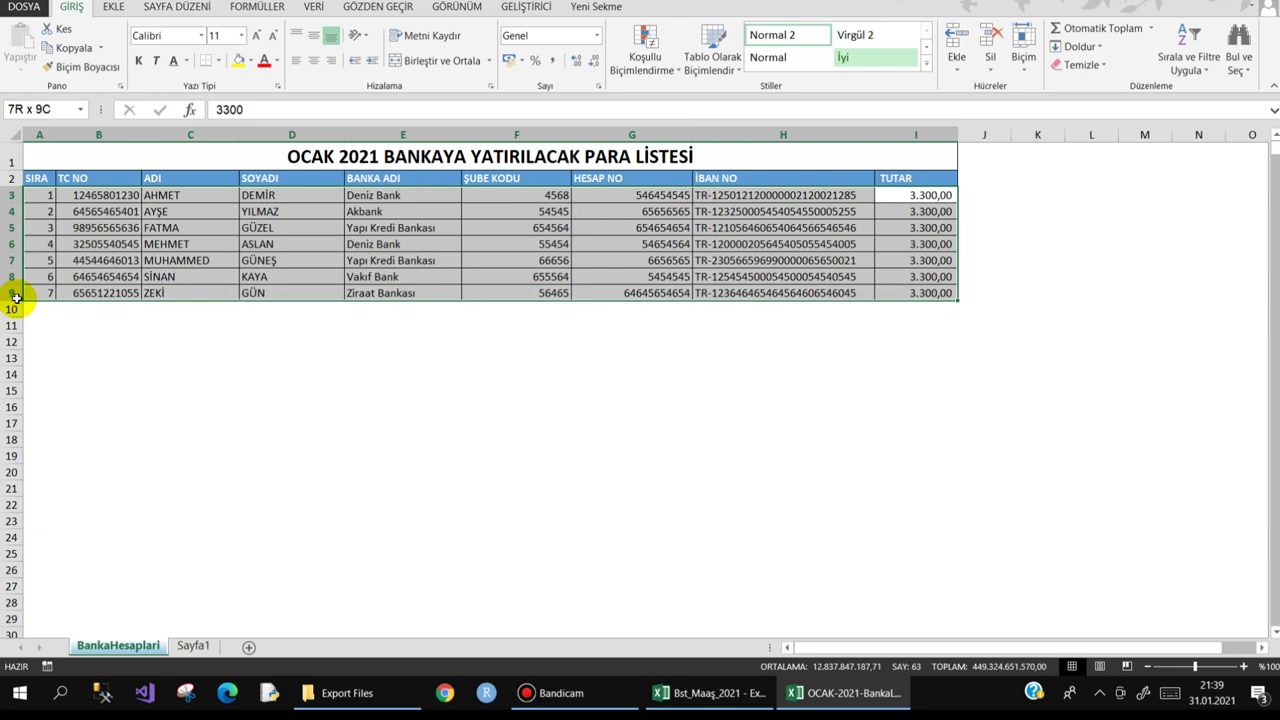
click(765, 281)
key(ctrl+w)
click(640, 371)
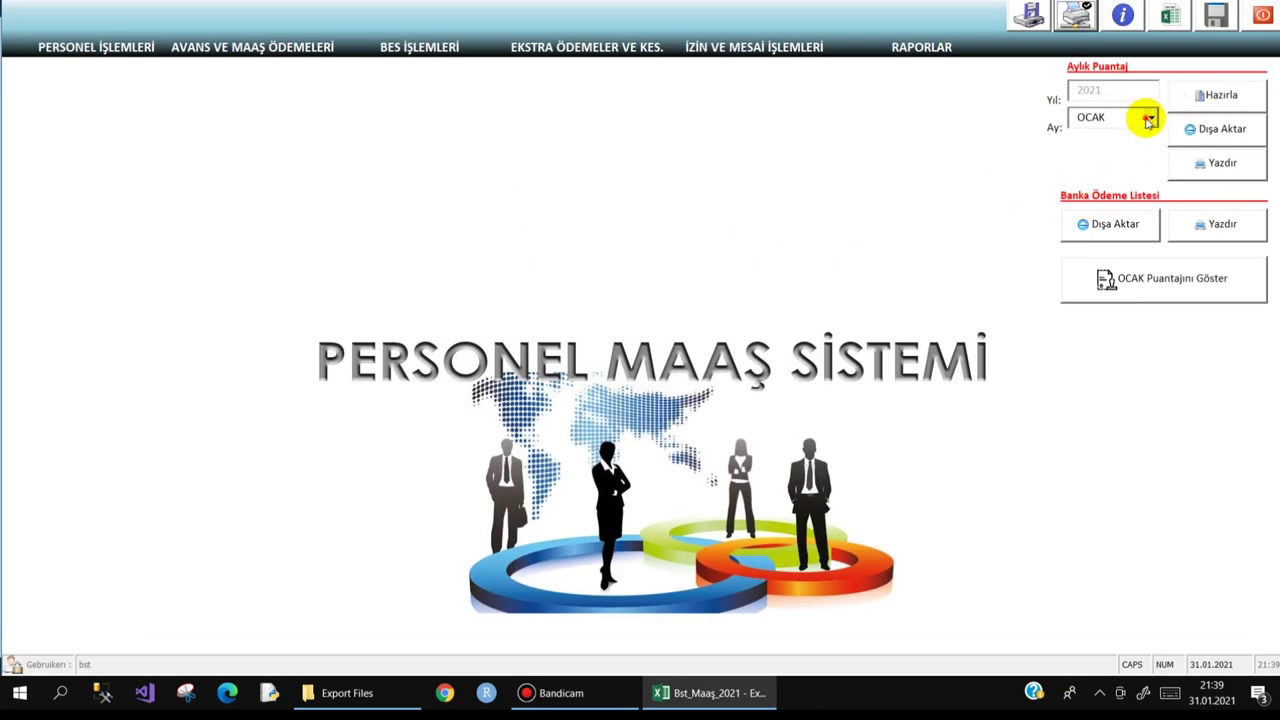
- Prepare the timesheet for ŞUBAT 2021
click(1148, 120)
click(1108, 149)
click(1217, 96)
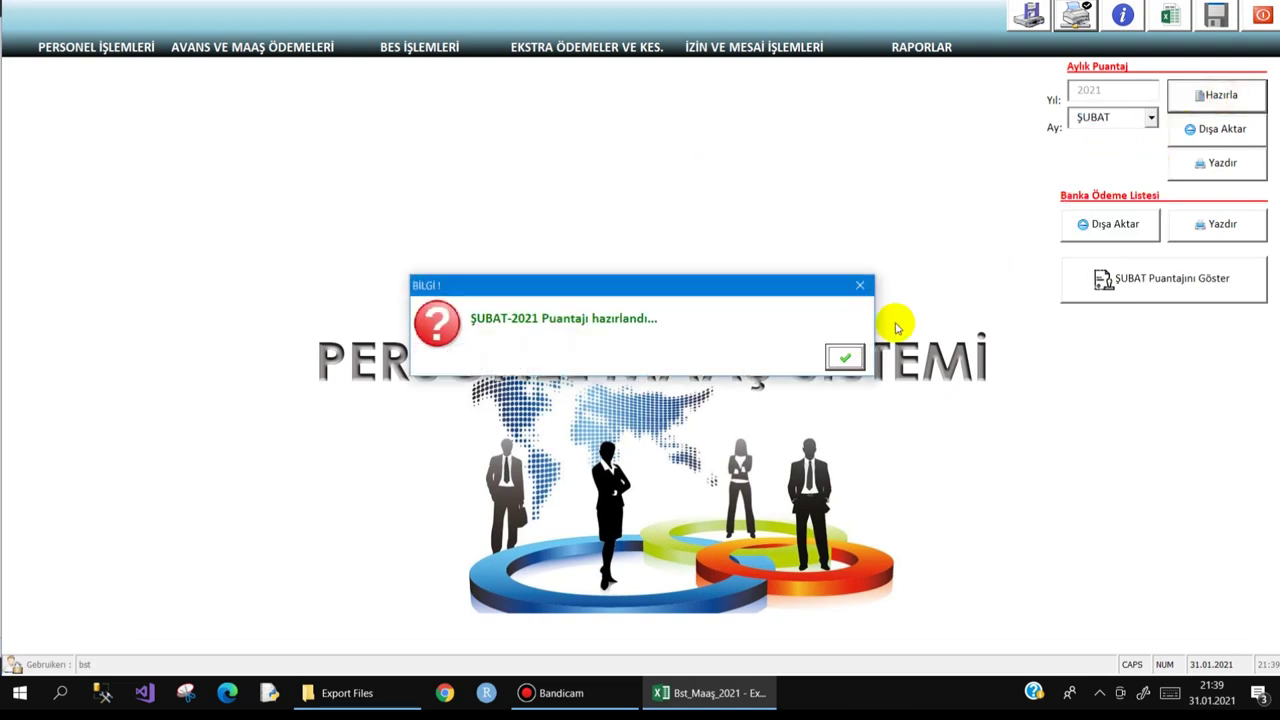
click(838, 352)
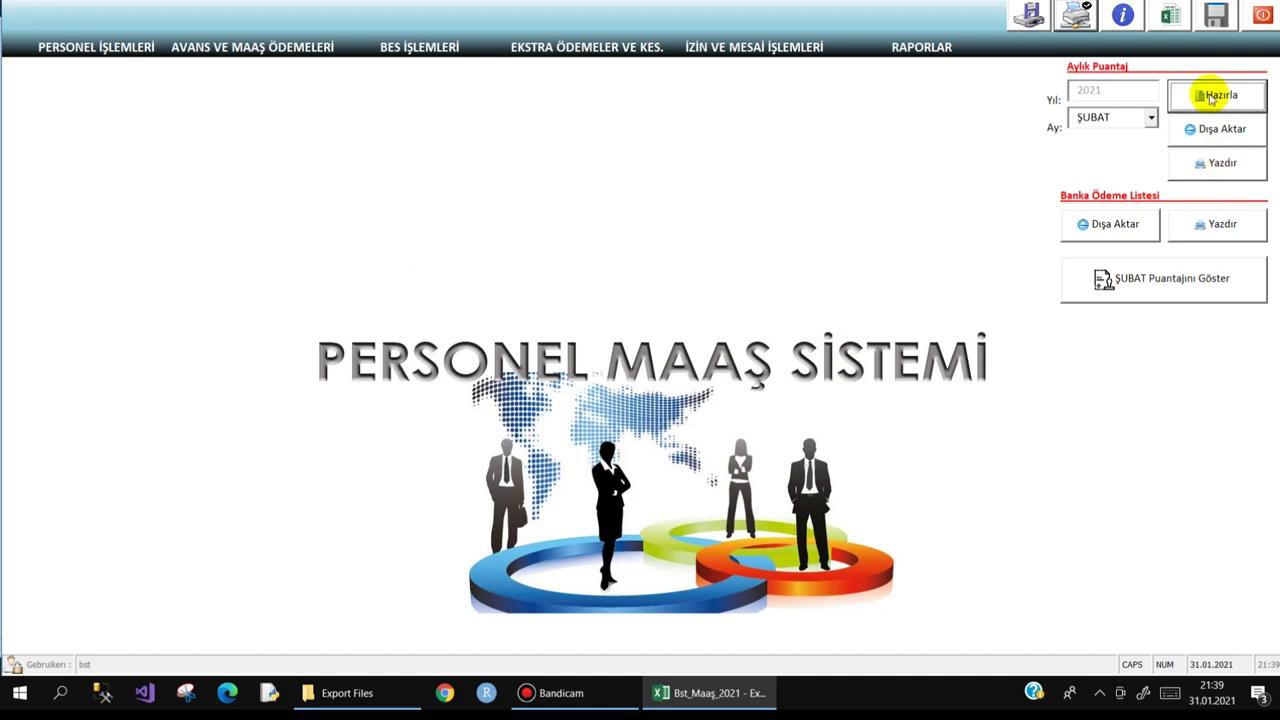
- Print the February bank payment list to a PDF named BANKA
click(1205, 224)
click(793, 350)
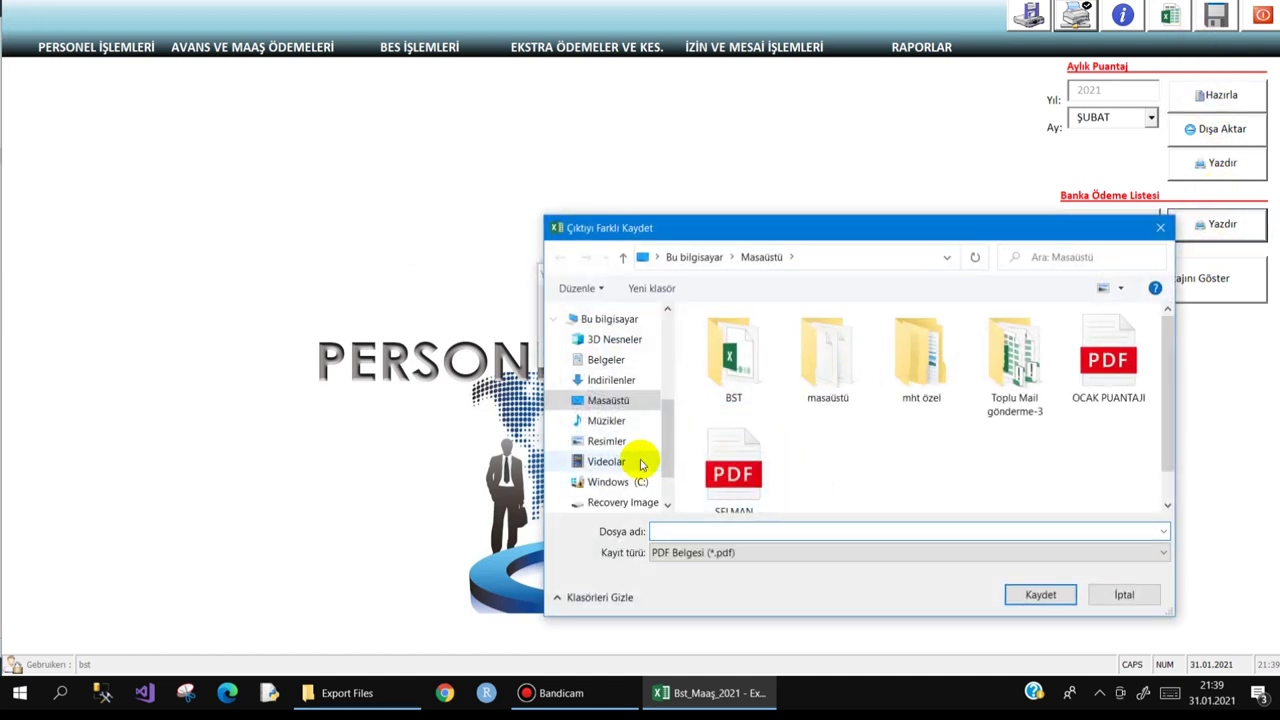
text(BANKA)
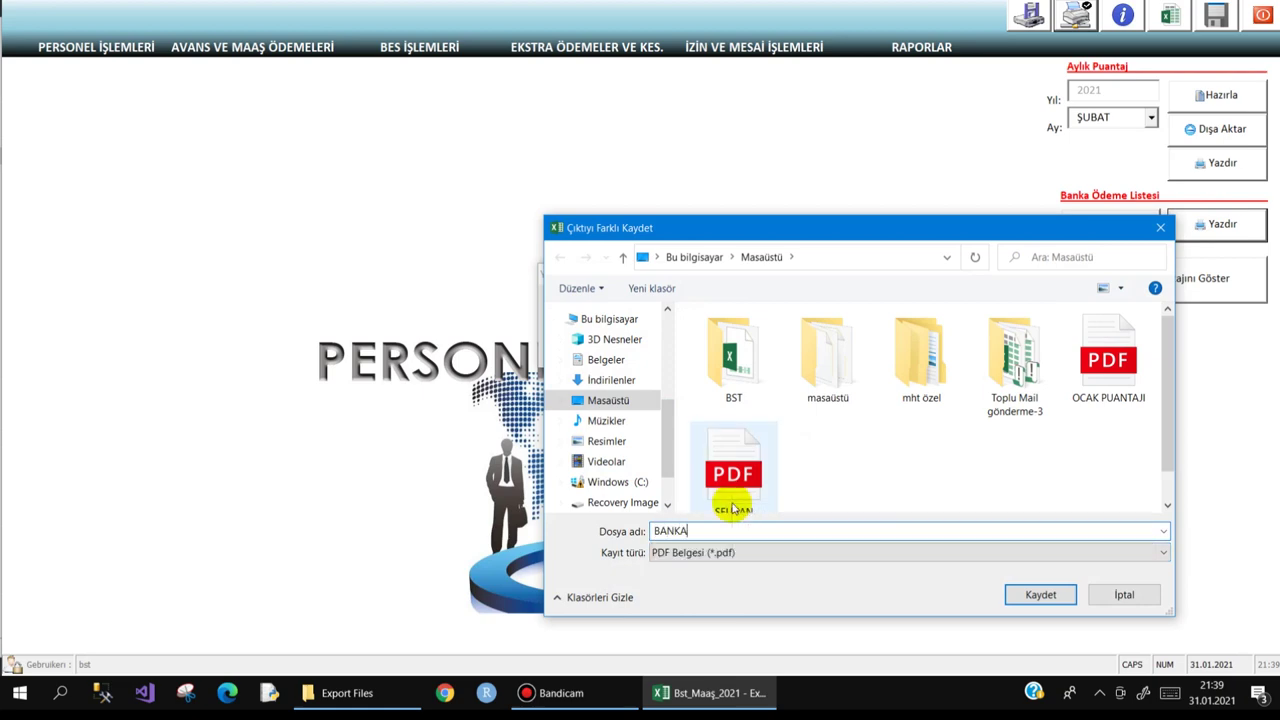
key(Return)
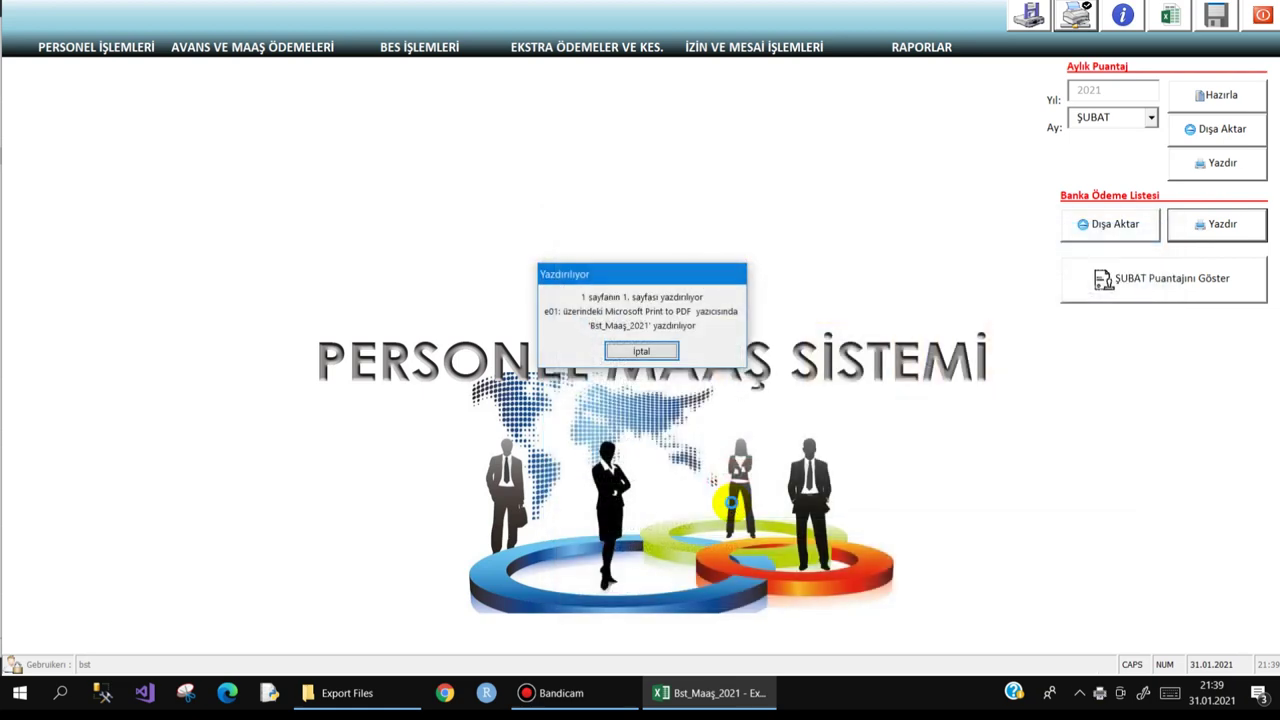
key(Return)
key(Return)
- Open BANKA.pdf from the desktop to check it, then close it
key(super+d)
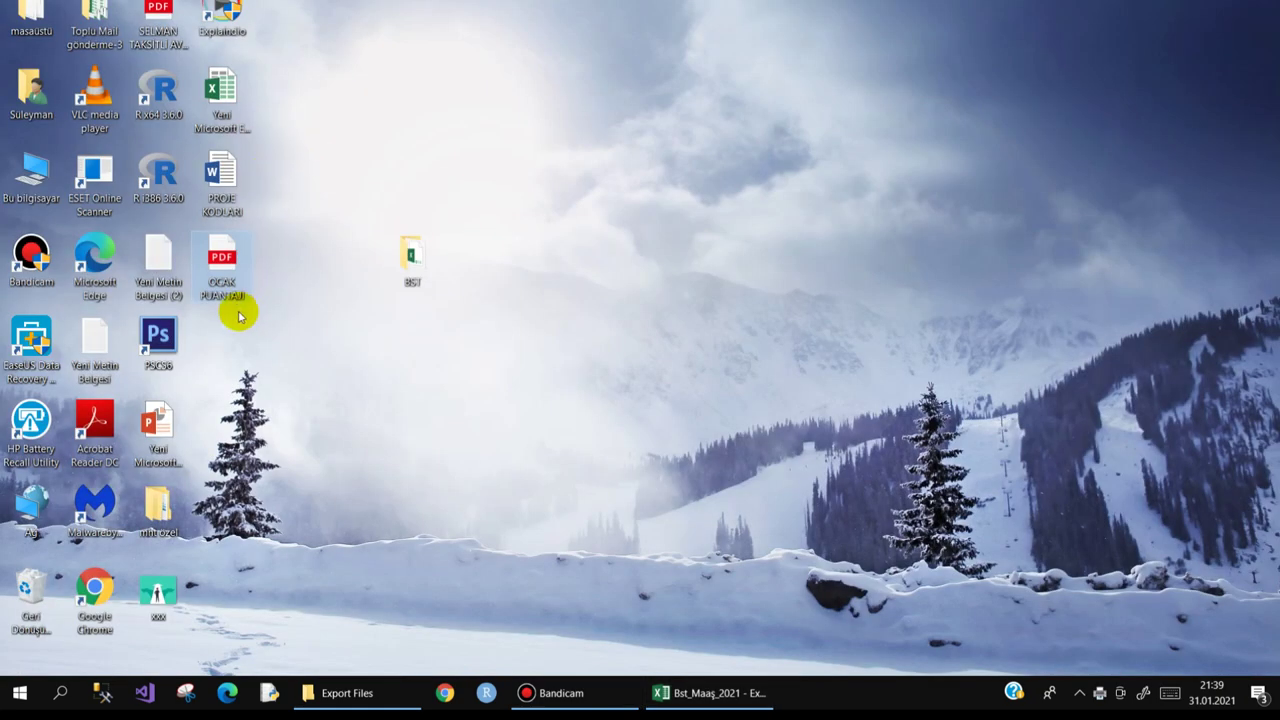
double_click(217, 350)
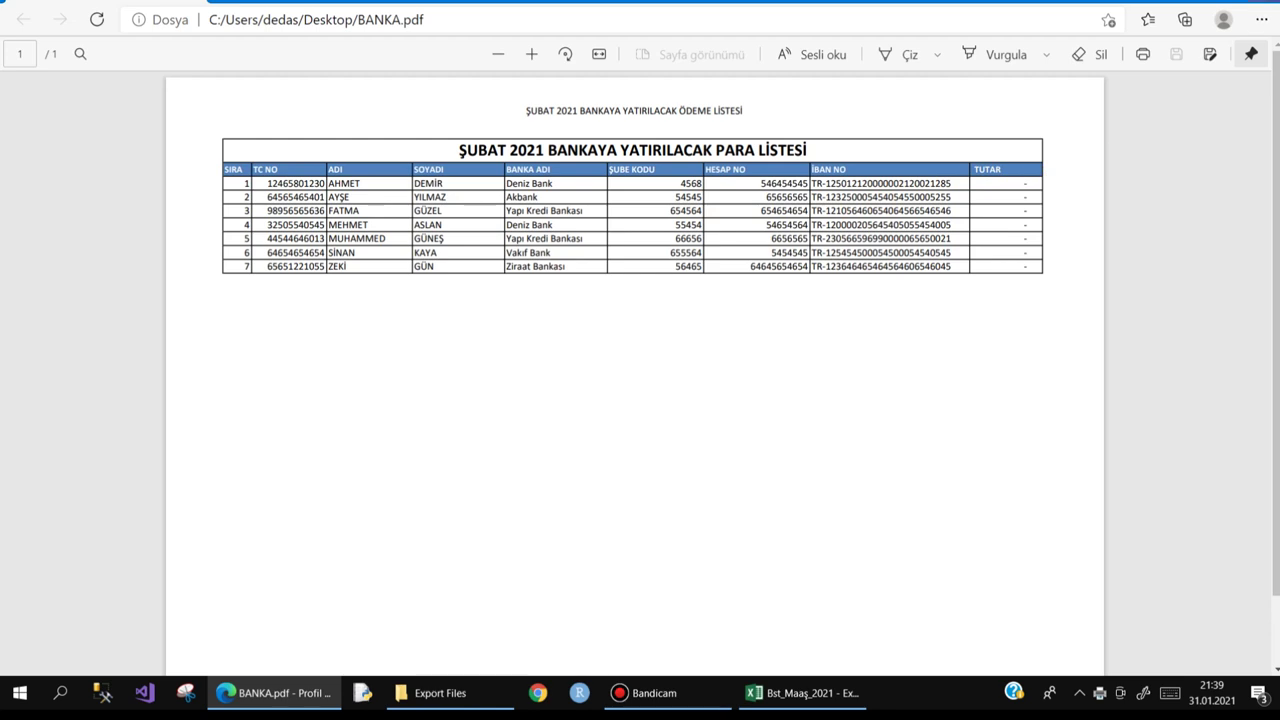
key(alt+F4)
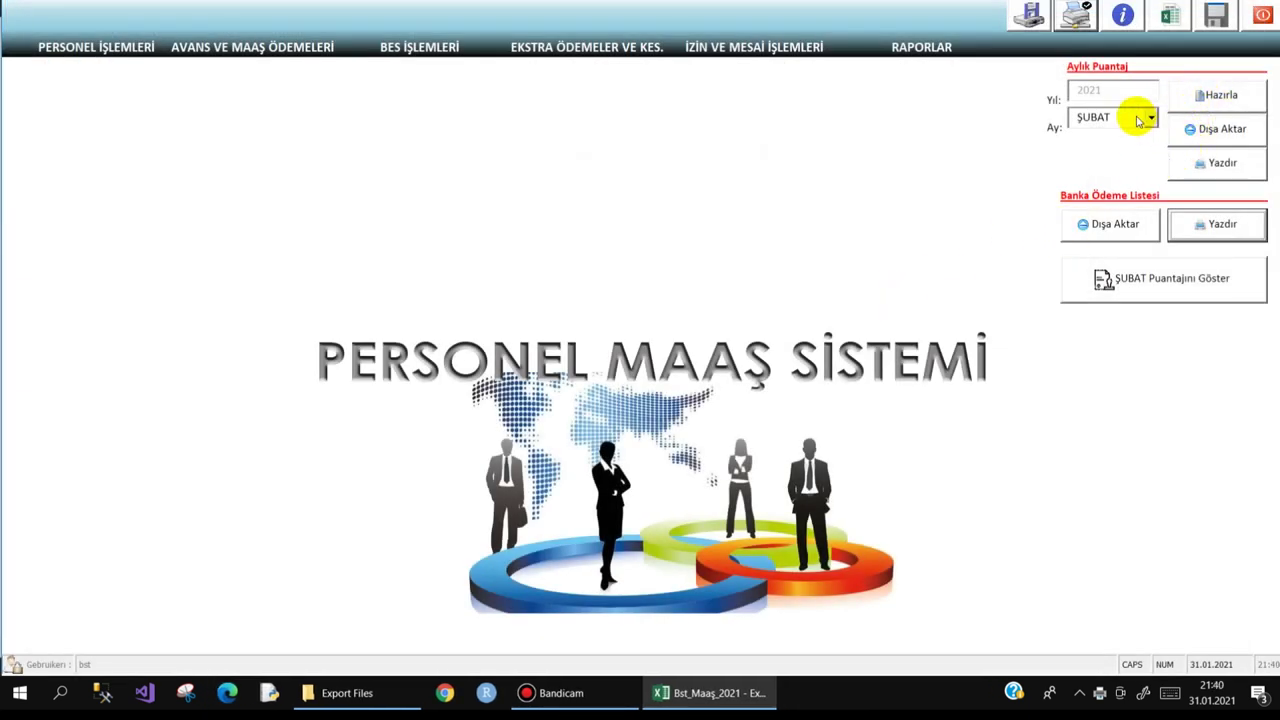
- Switch the month back to OCAK and prepare the January 2021 timesheet
click(1152, 118)
scroll(1140, 150, up, 1)
click(1095, 137)
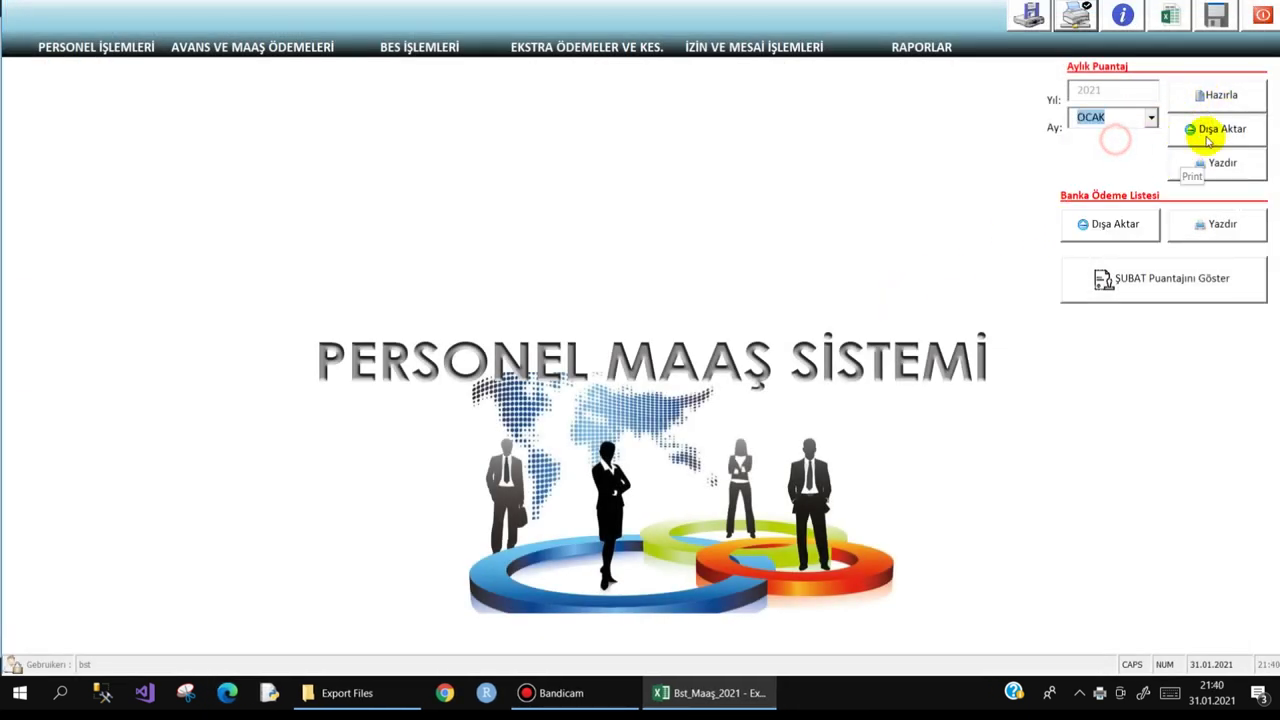
click(1215, 95)
click(843, 358)
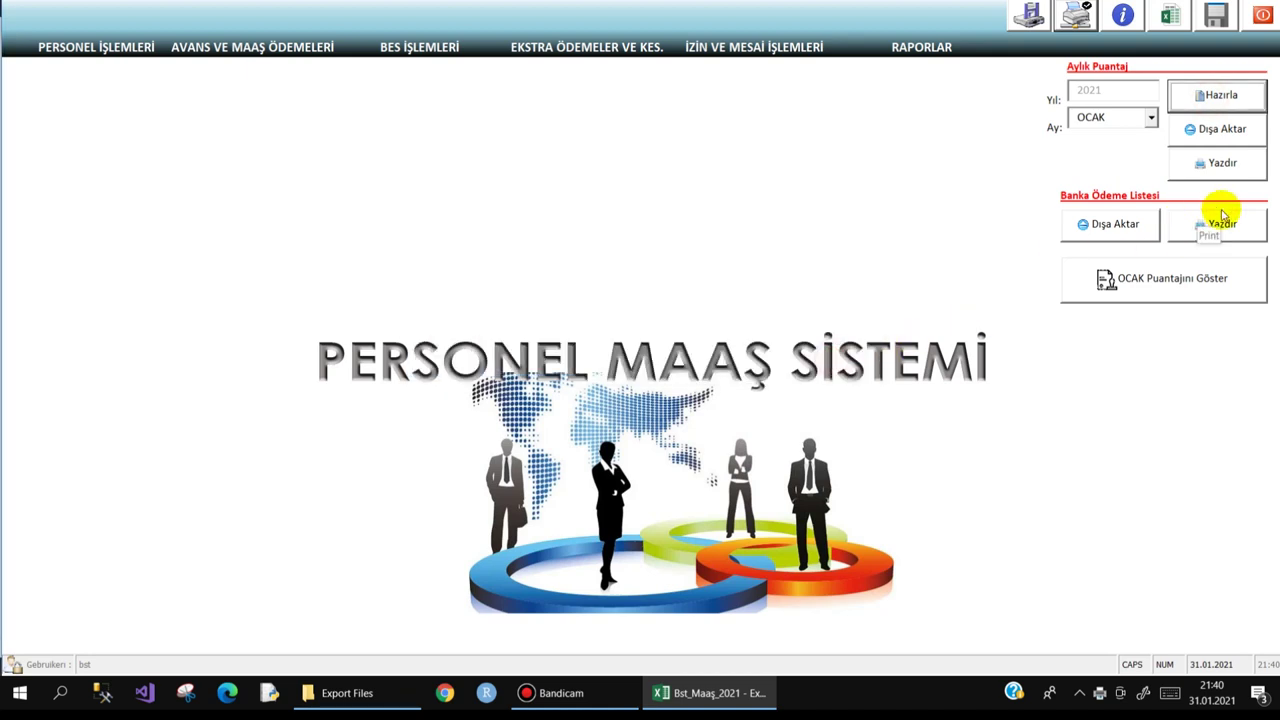
- Print the January bank payment list to a PDF named OCAK BANKA
click(1218, 224)
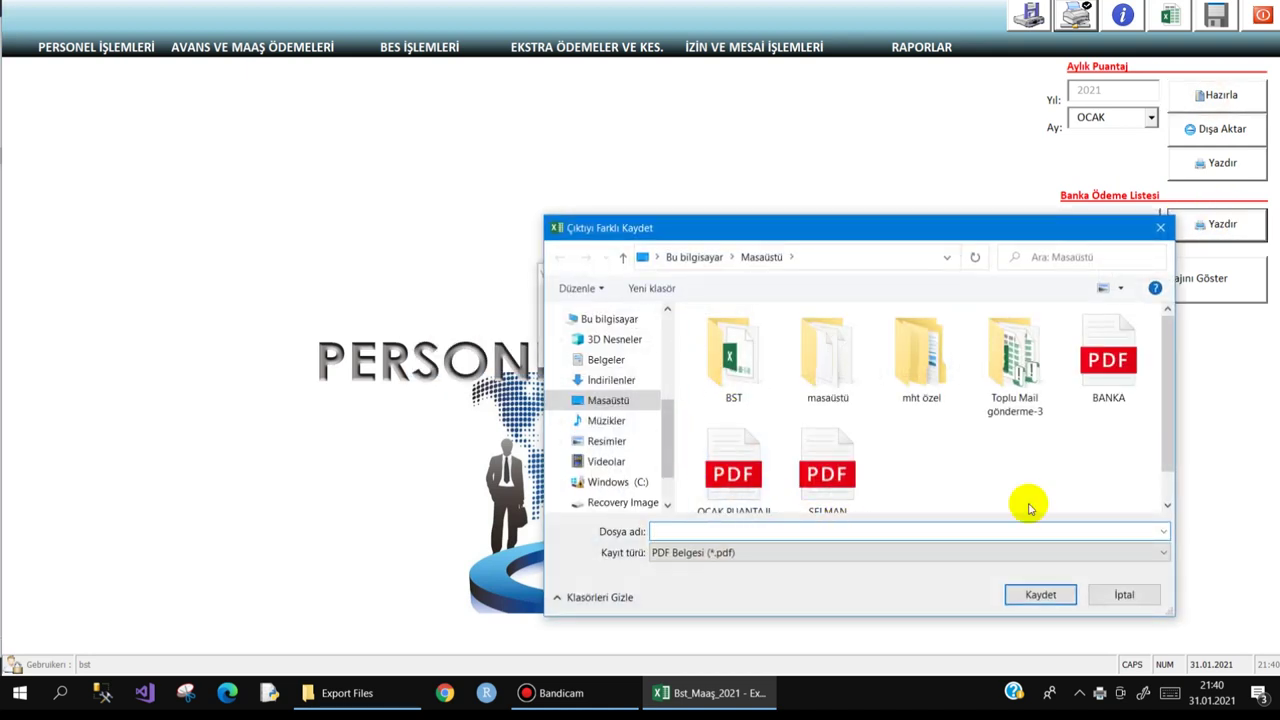
text(OCAK BANKA)
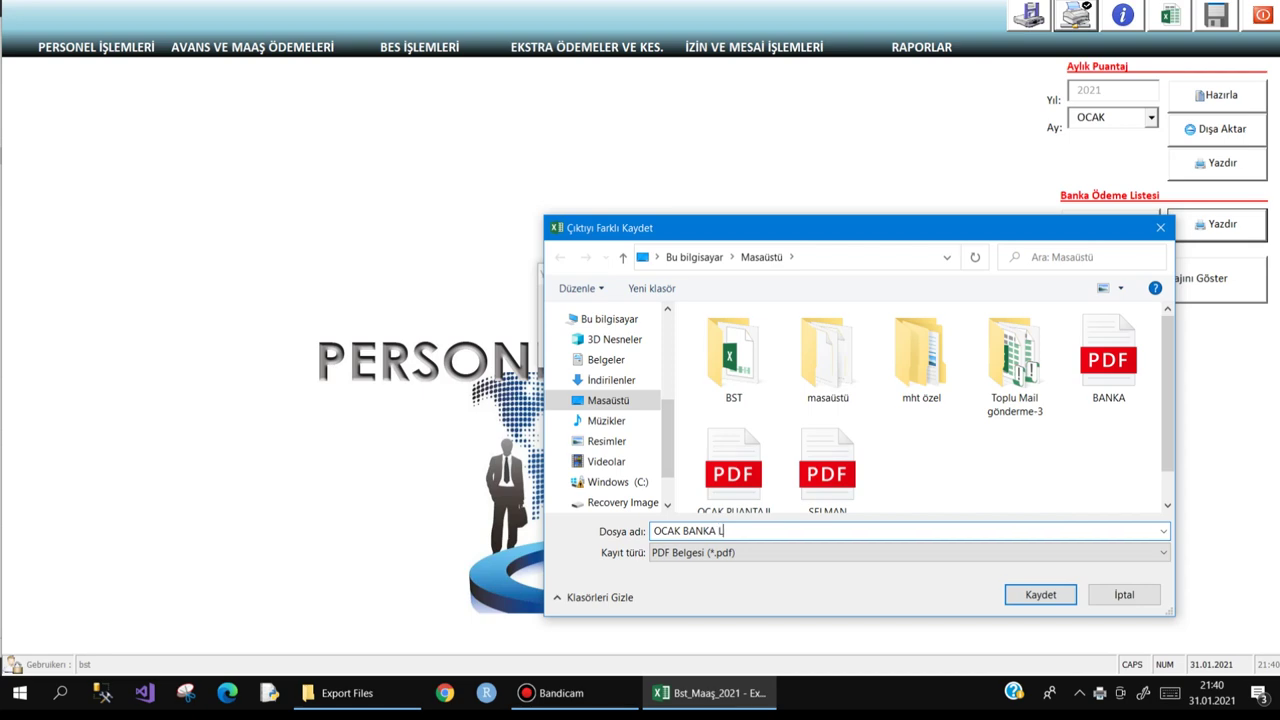
key(Return)
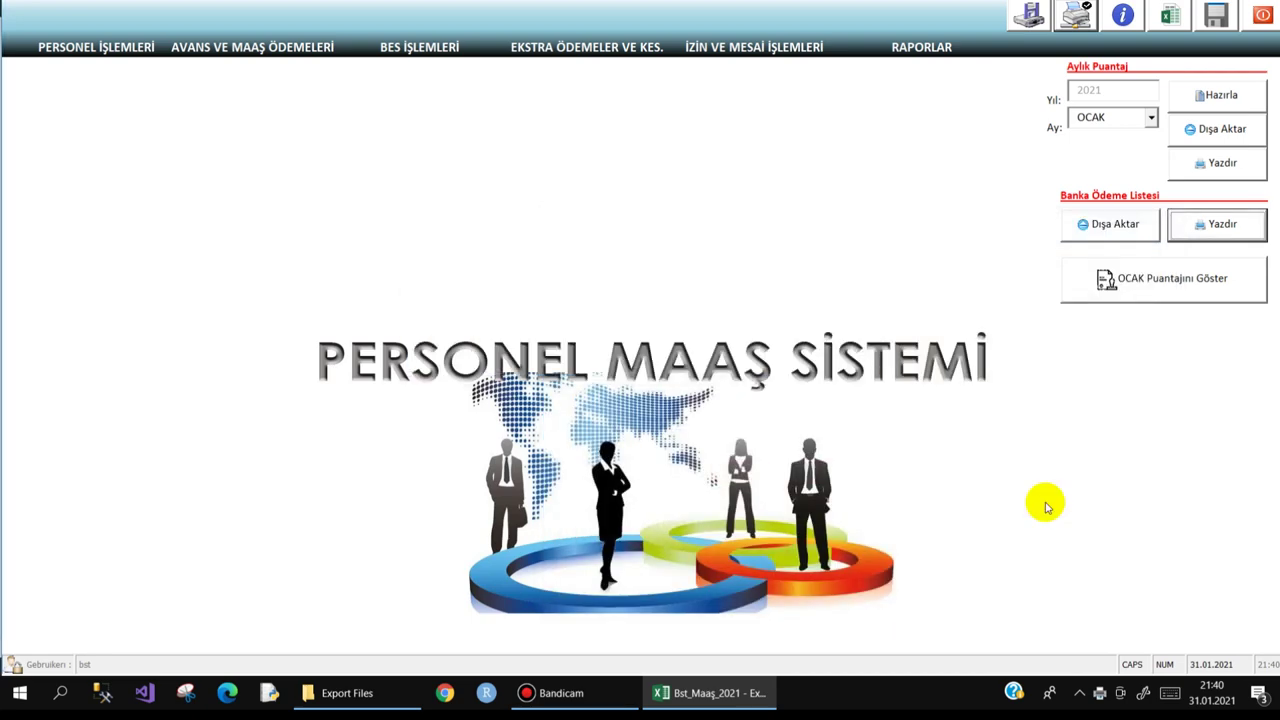
- Open OCAK BANKA.pdf from the desktop, zoom in twice on the table, then close it
key(super+d)
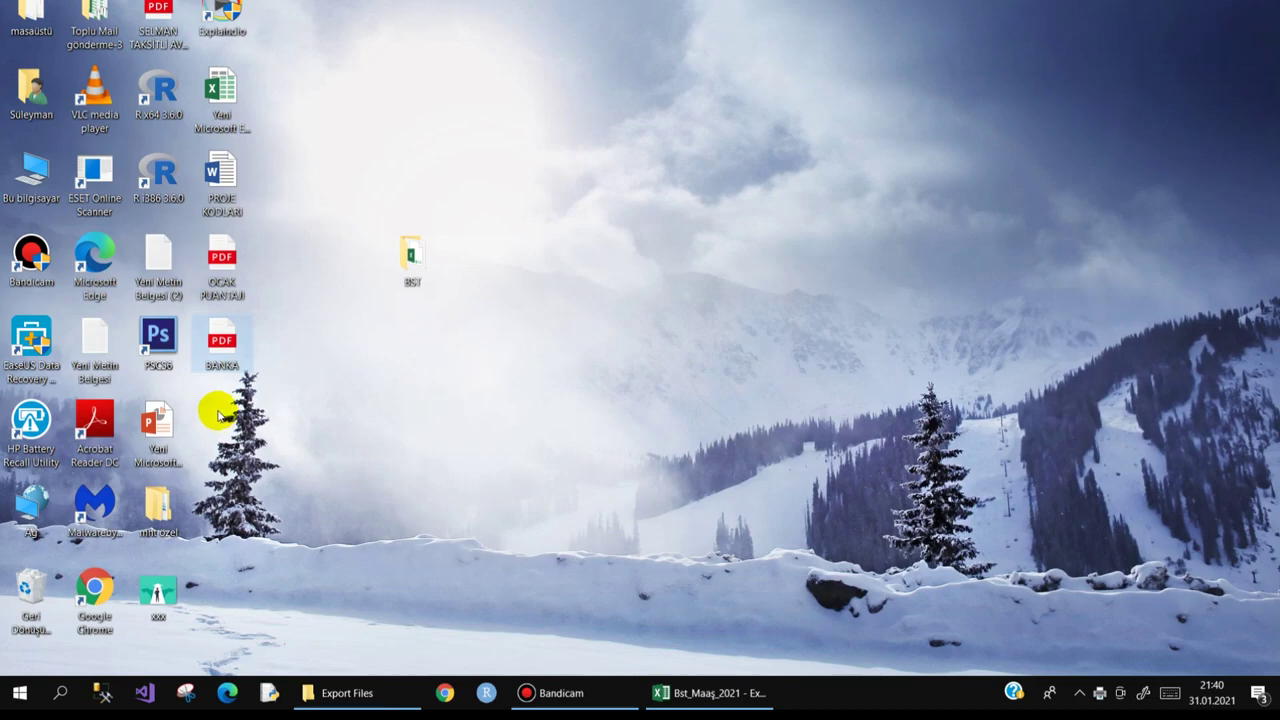
double_click(222, 340)
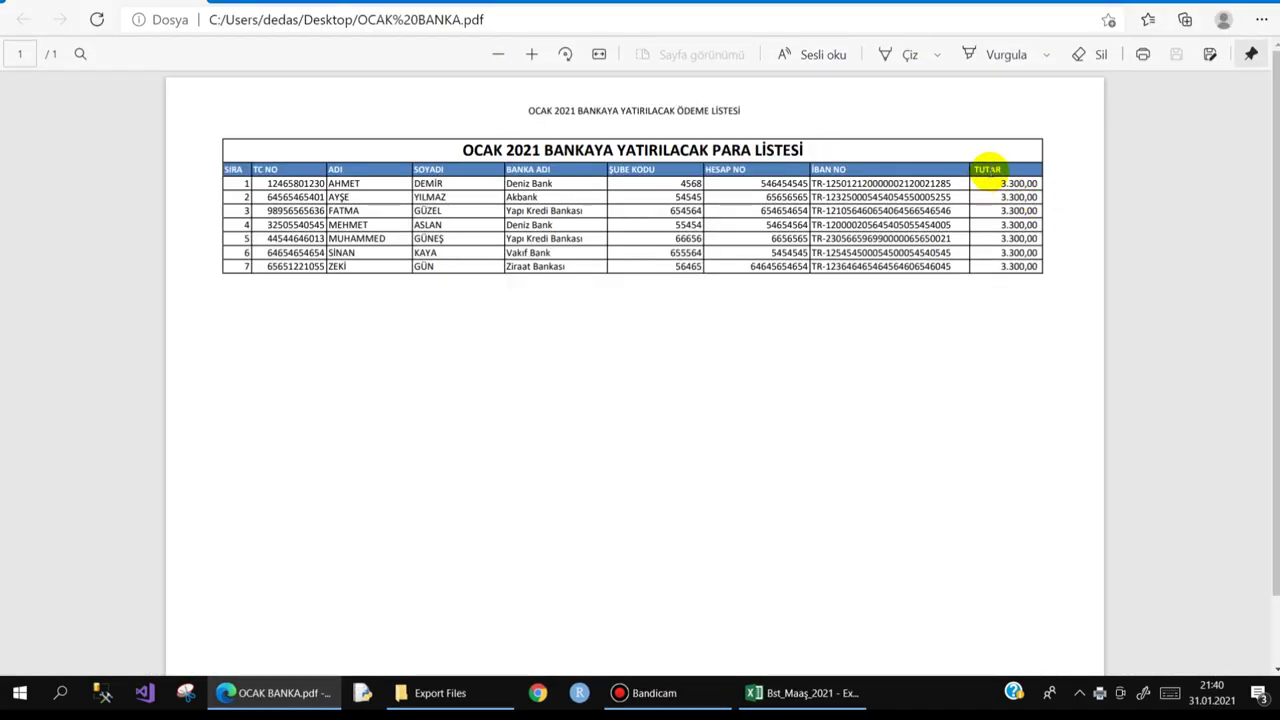
click(527, 54)
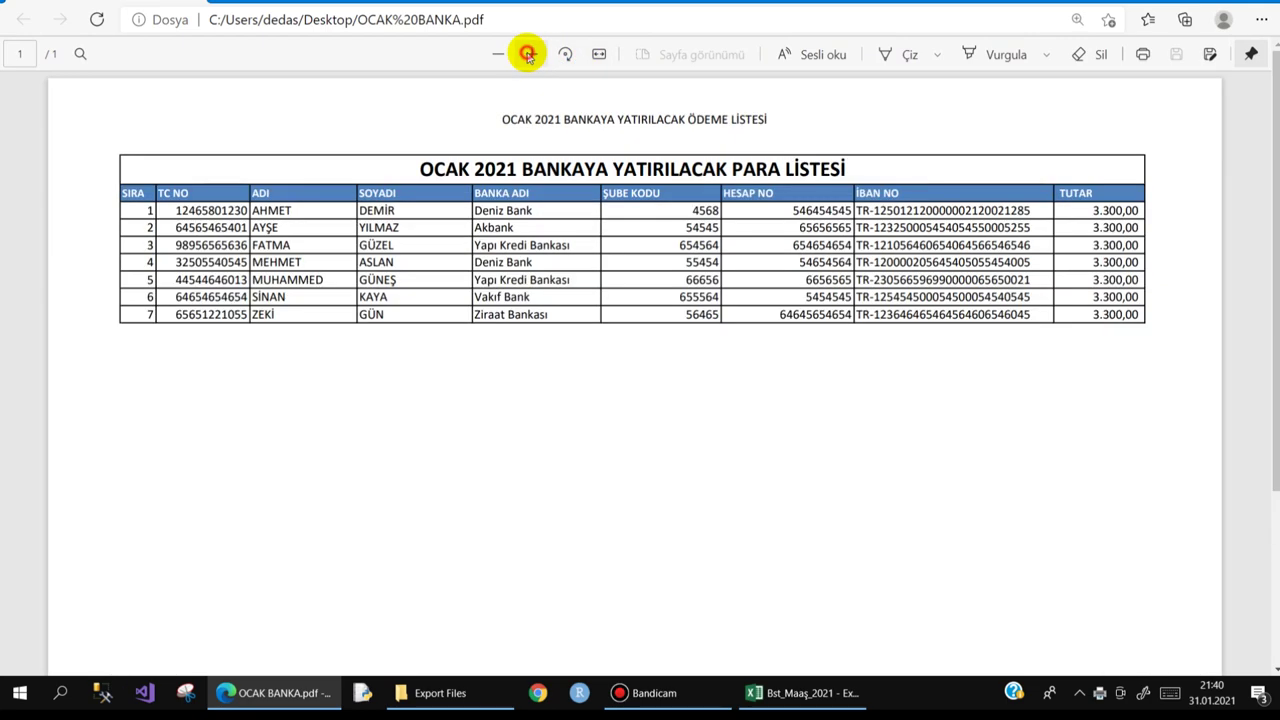
click(528, 53)
key(alt+F4)
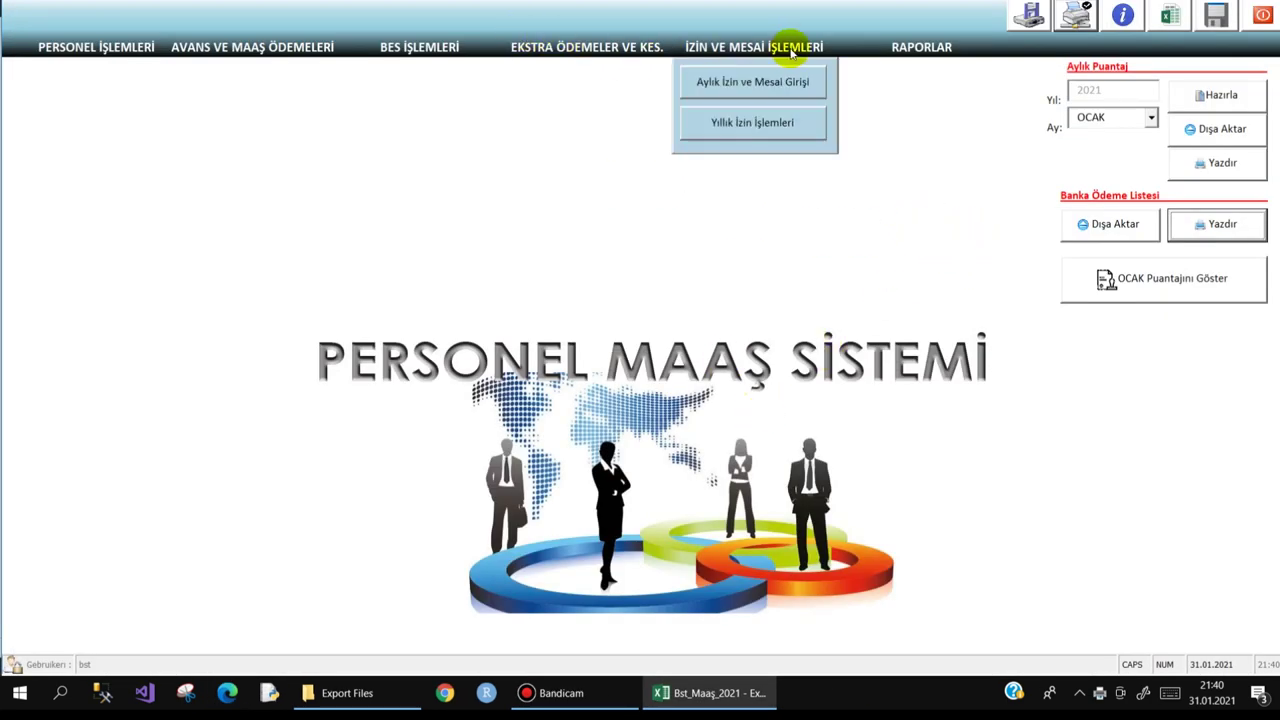
- Start Tüm Verileri Sil from RAPORLAR, then decline deleting all data
mouse_move(938, 40)
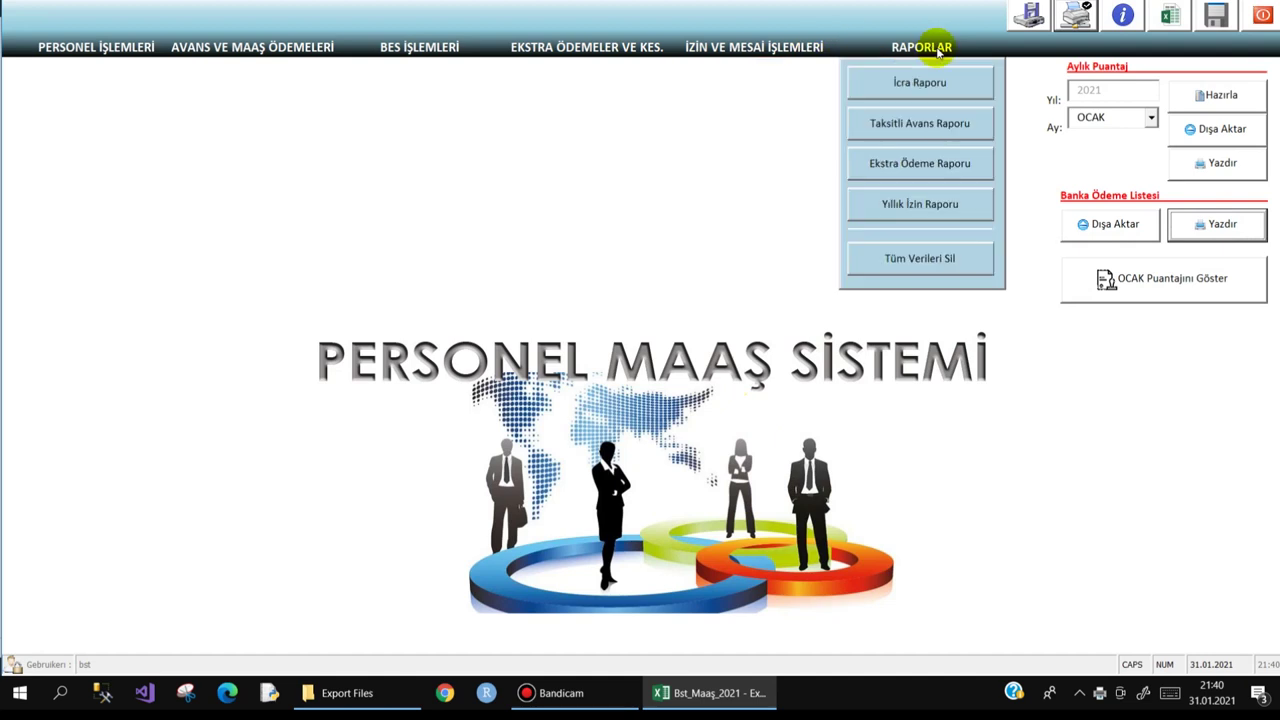
click(889, 263)
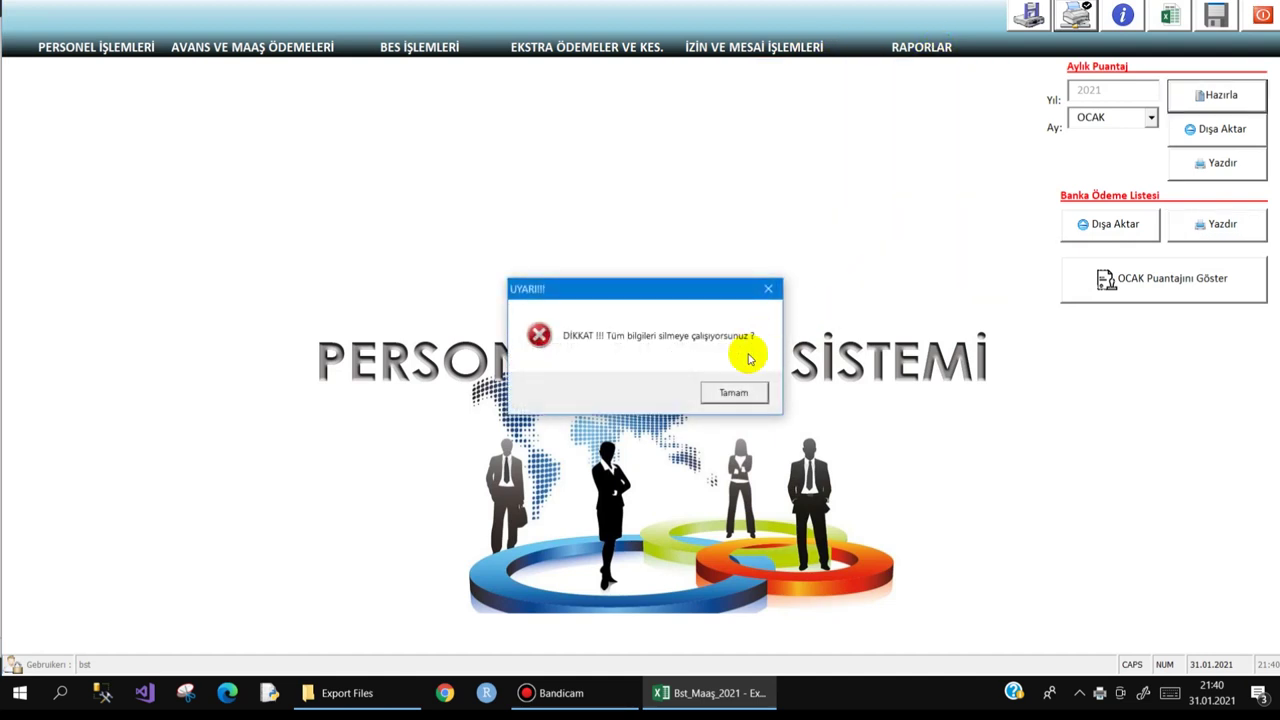
click(733, 391)
click(734, 393)
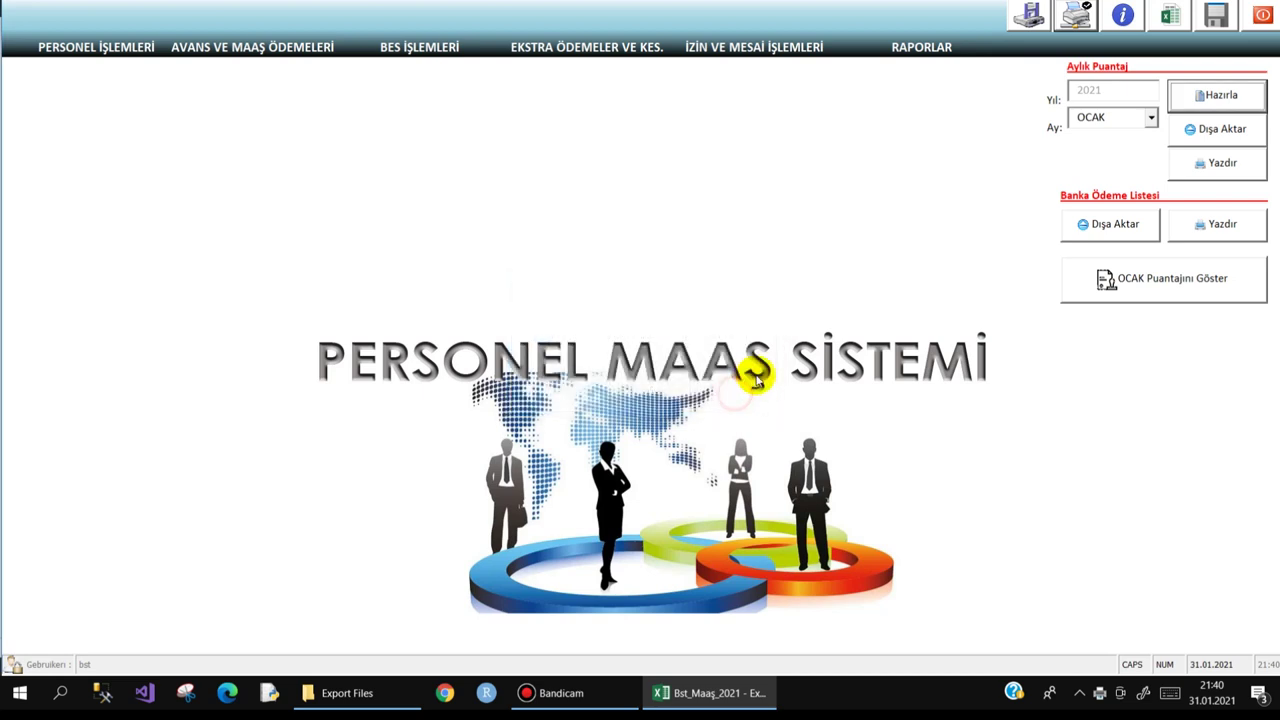
- Take a backup of the program and dismiss the completion message
click(1028, 16)
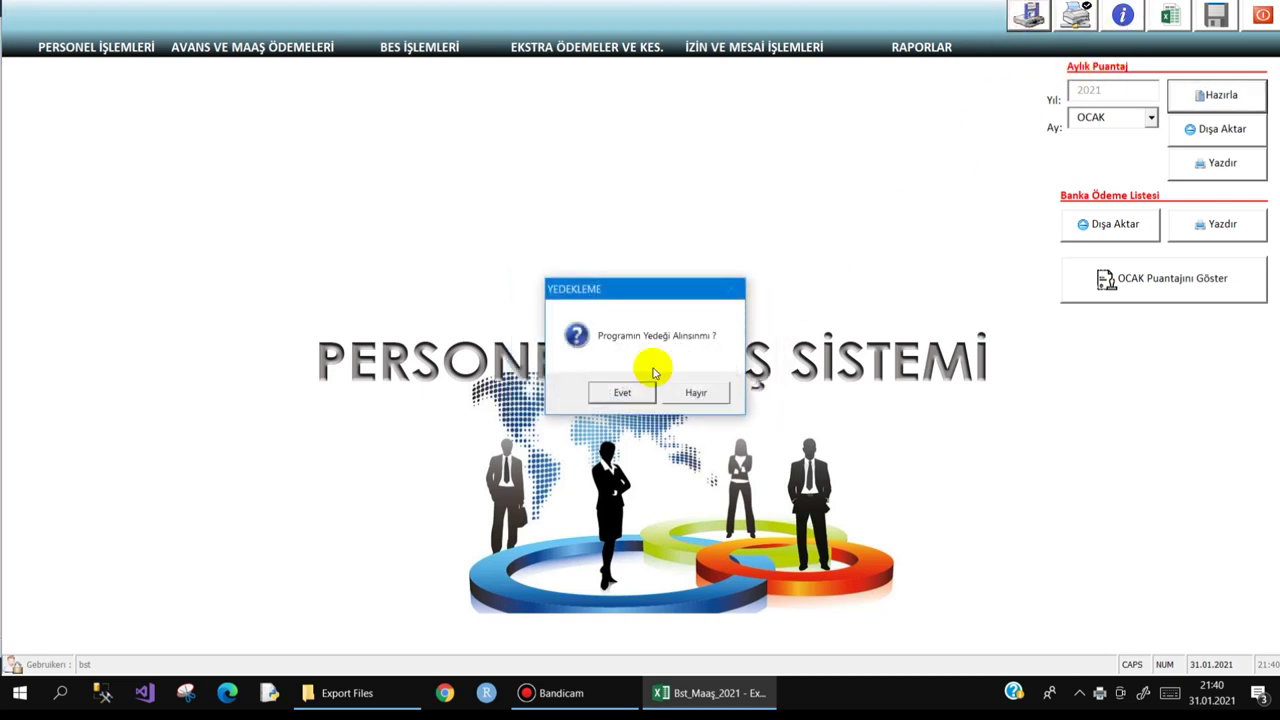
click(604, 393)
click(843, 356)
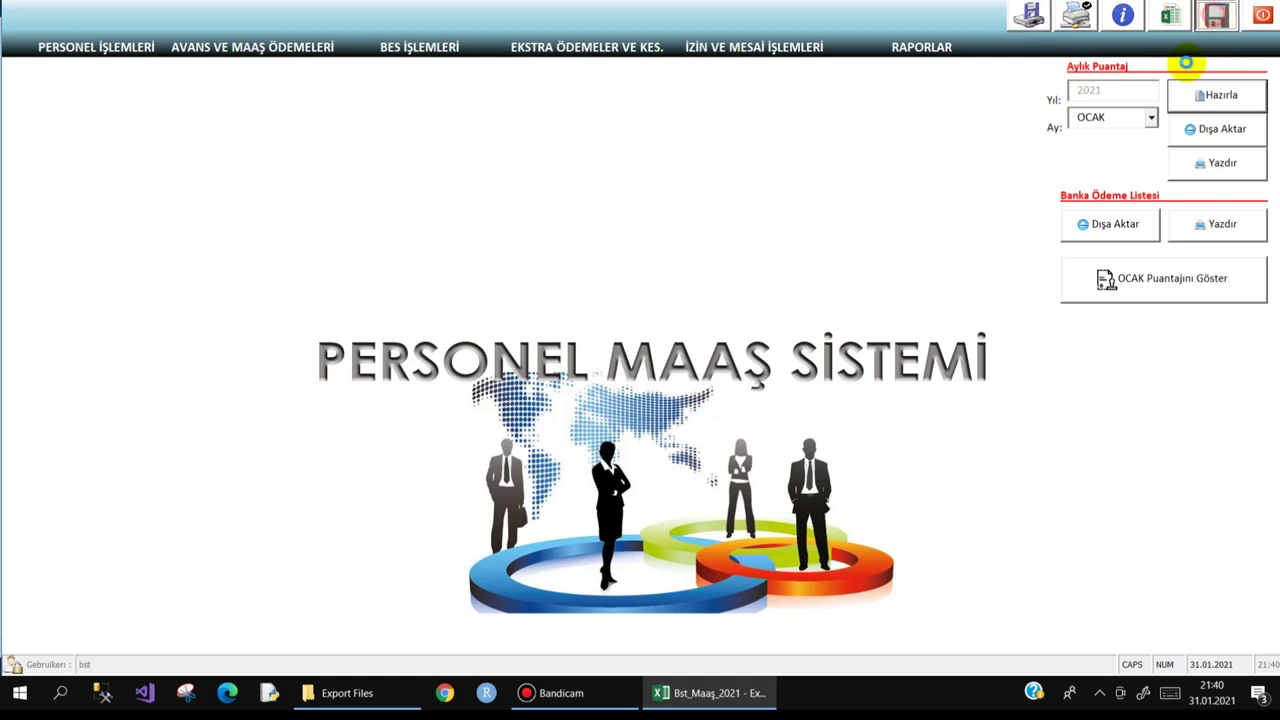
- Export the annual leave report (Yıllık İzin Raporu) from RAPORLAR
click(838, 360)
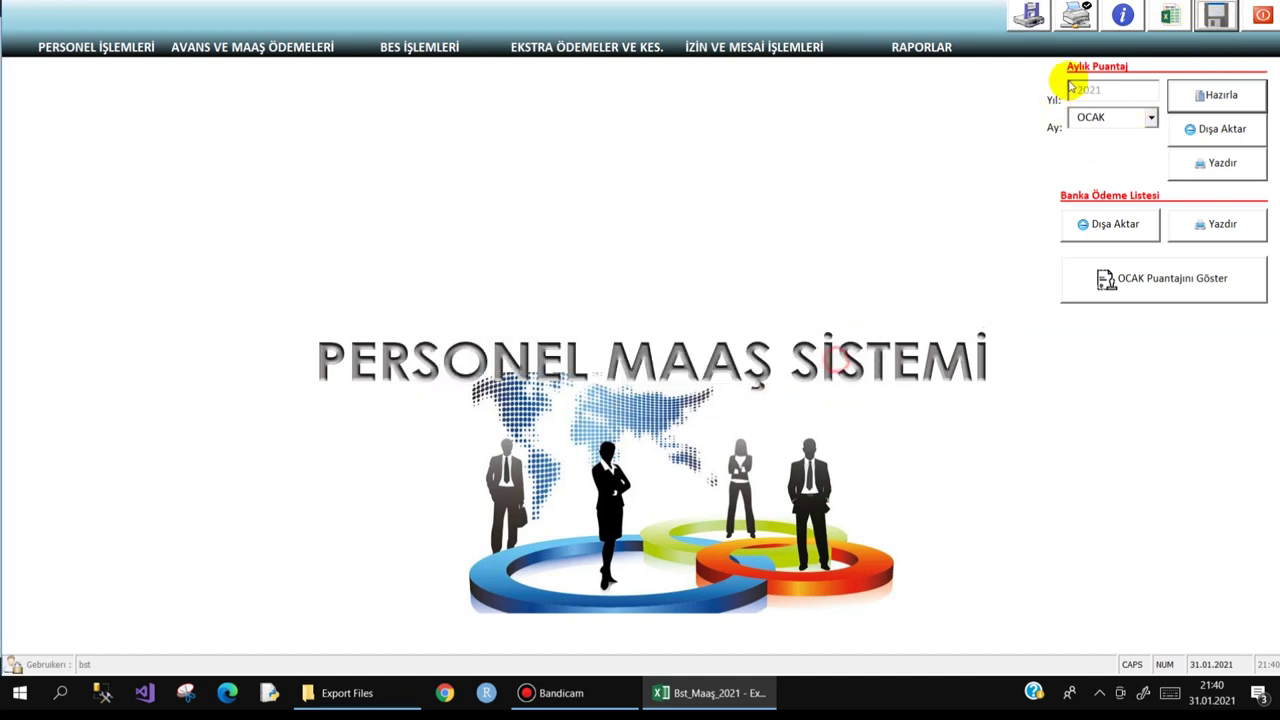
click(921, 47)
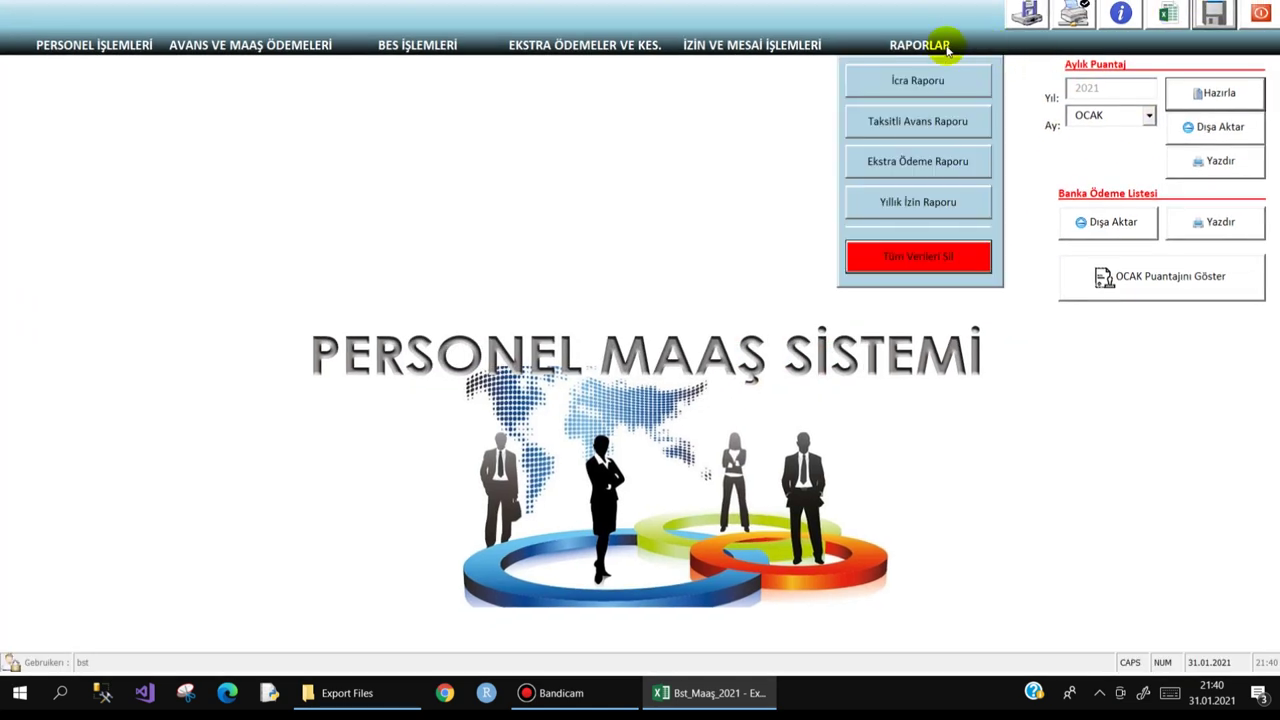
click(897, 204)
click(620, 314)
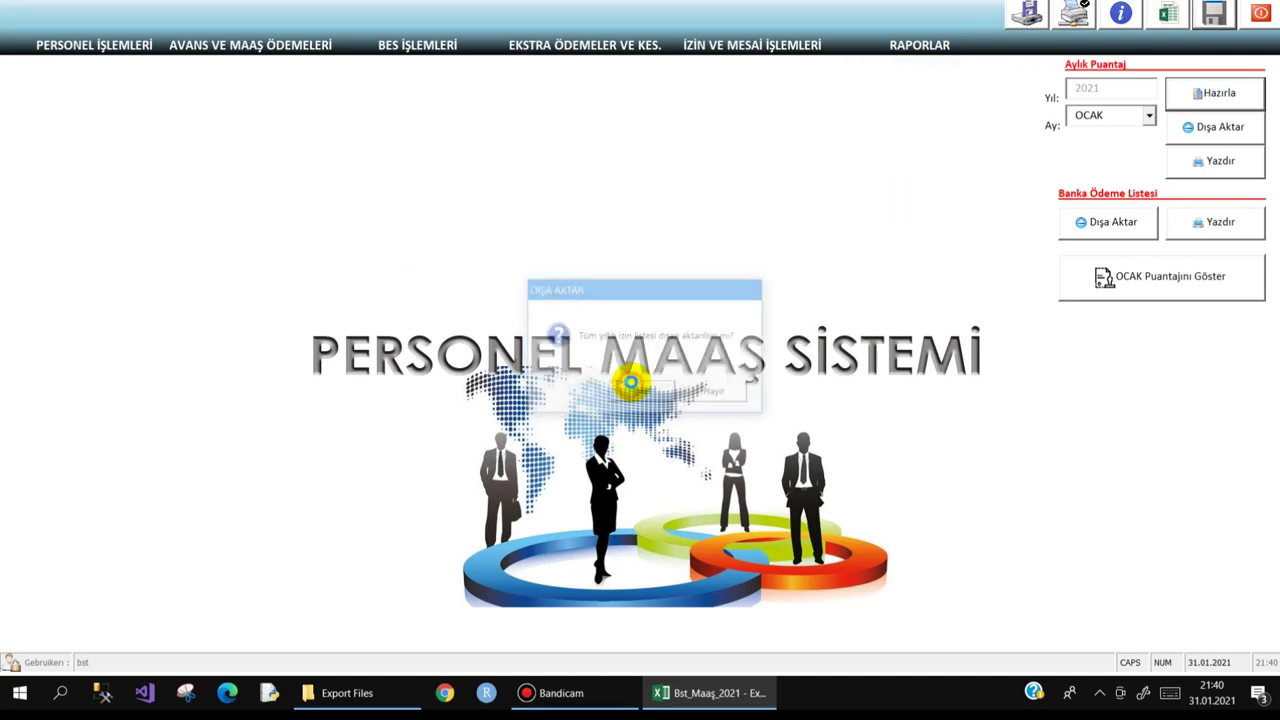
click(694, 391)
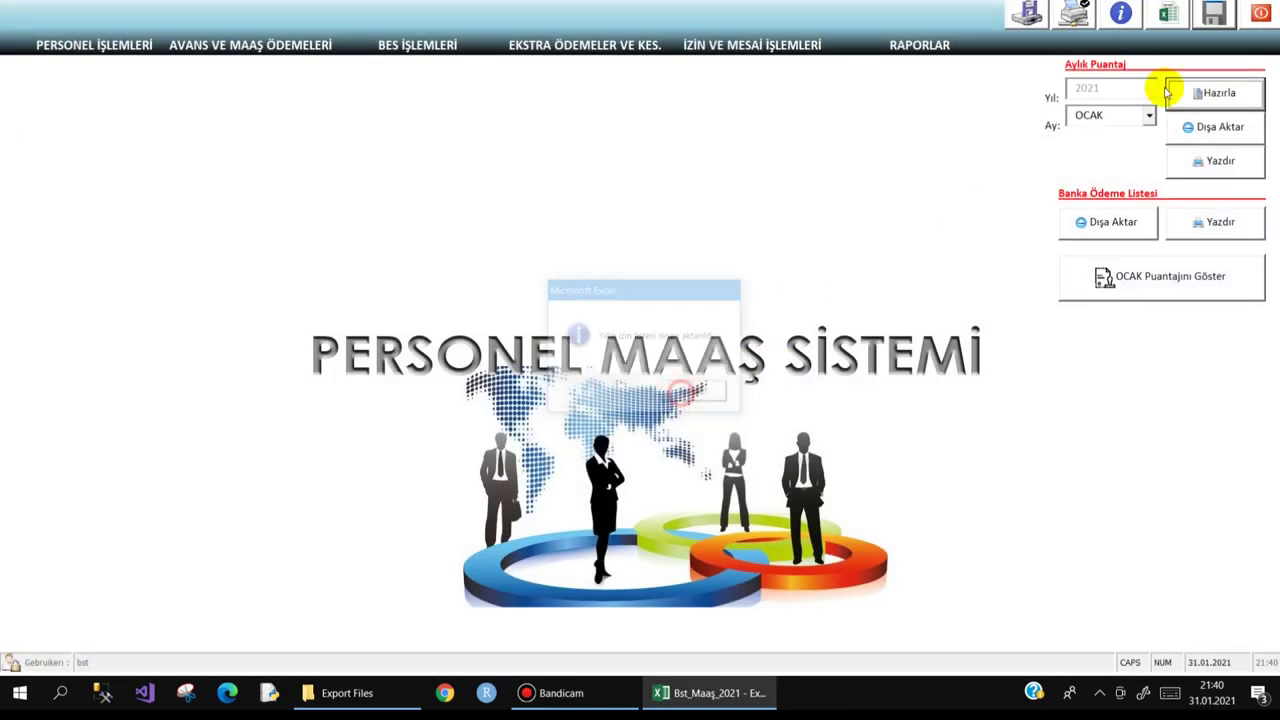
- Exit to the Excel workbook, then open and close the exported YıllıkİzinListesi workbook
click(1162, 22)
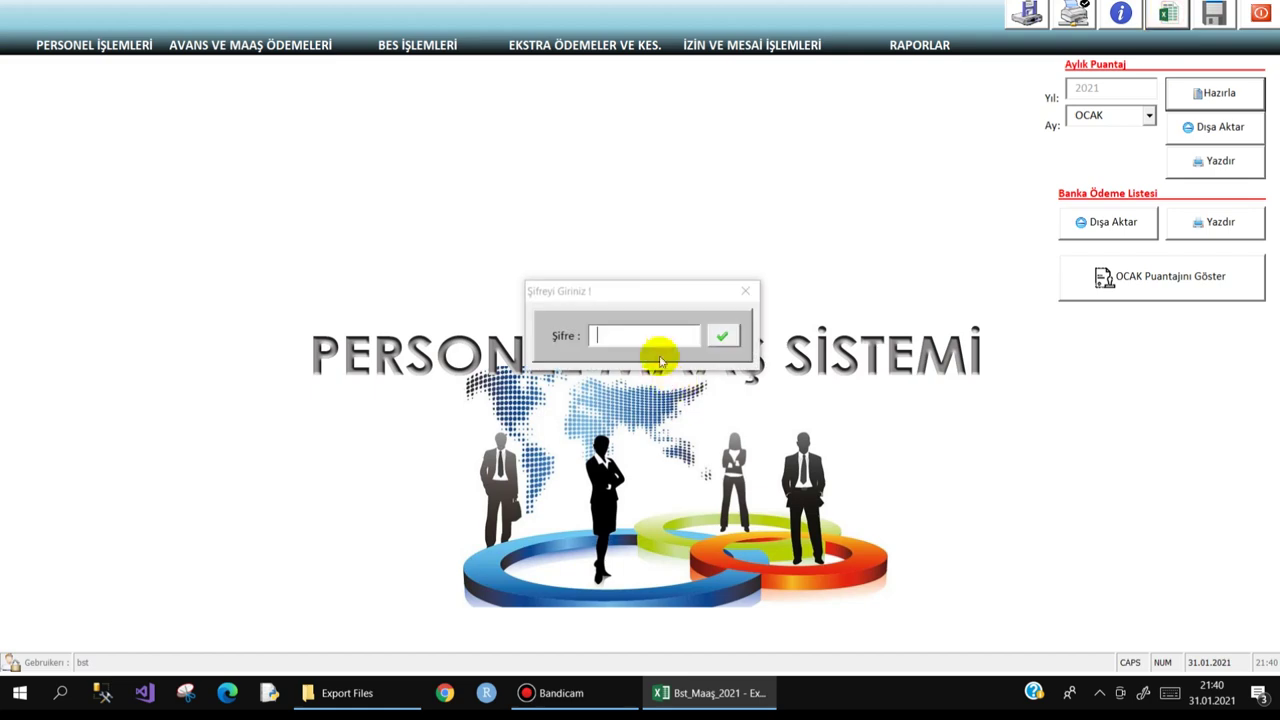
click(722, 338)
click(330, 692)
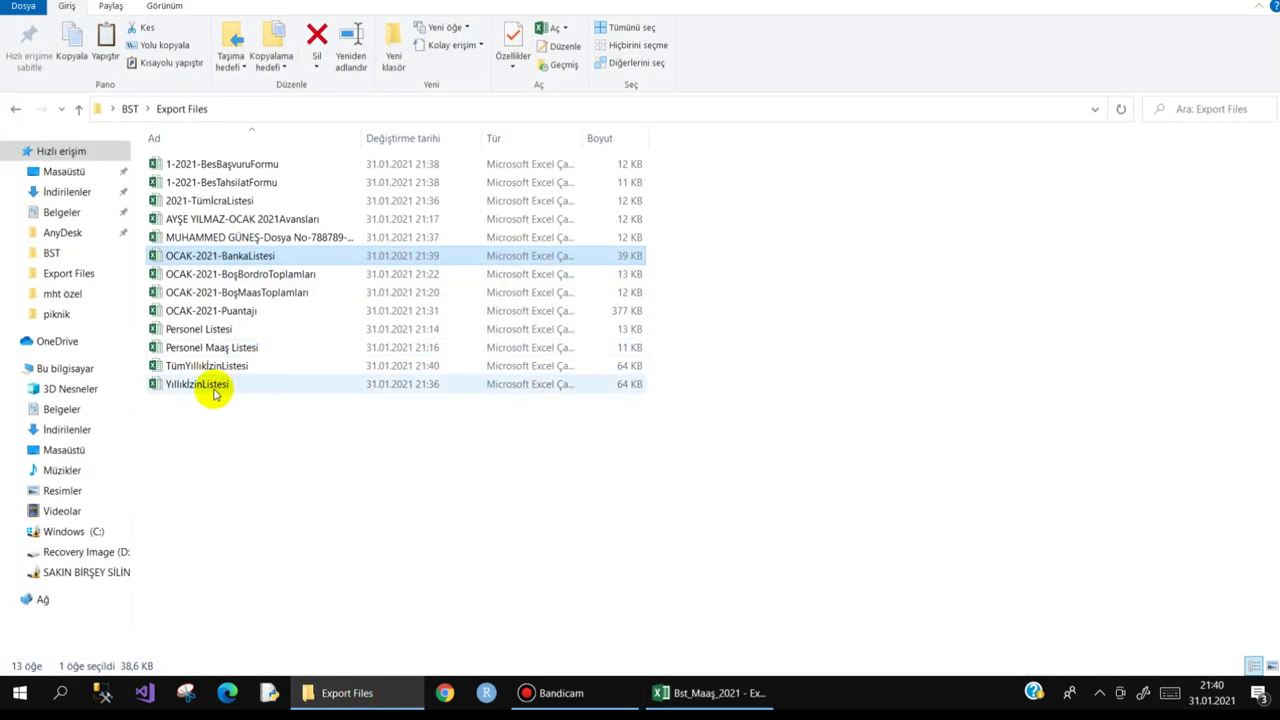
double_click(182, 385)
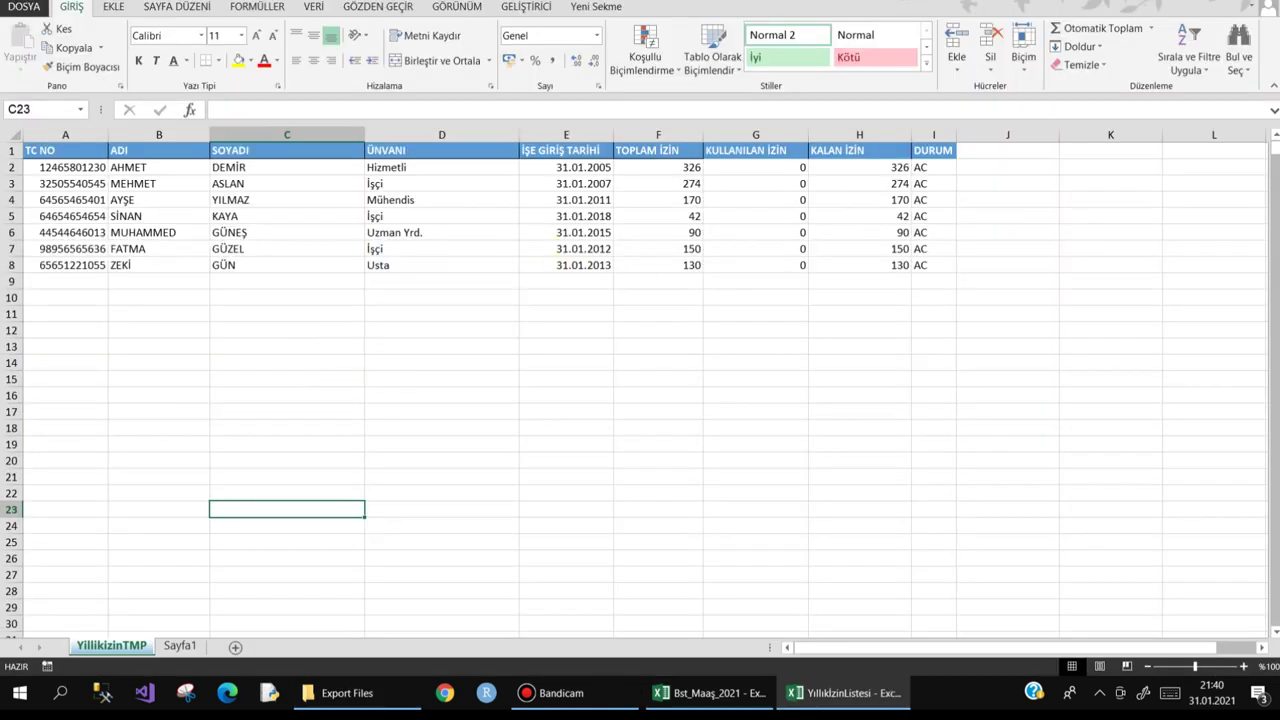
key(ctrl+w)
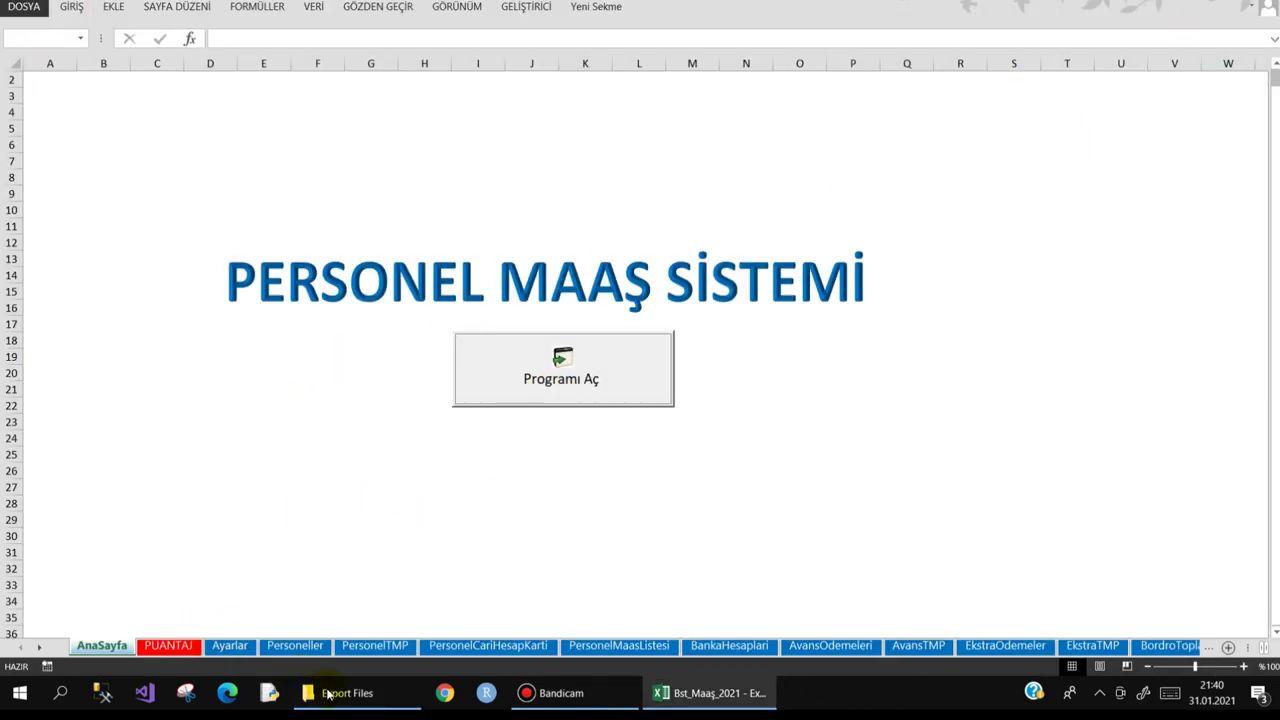
- Go up to the BST folder and check the Backup folder's contents
click(340, 693)
click(77, 108)
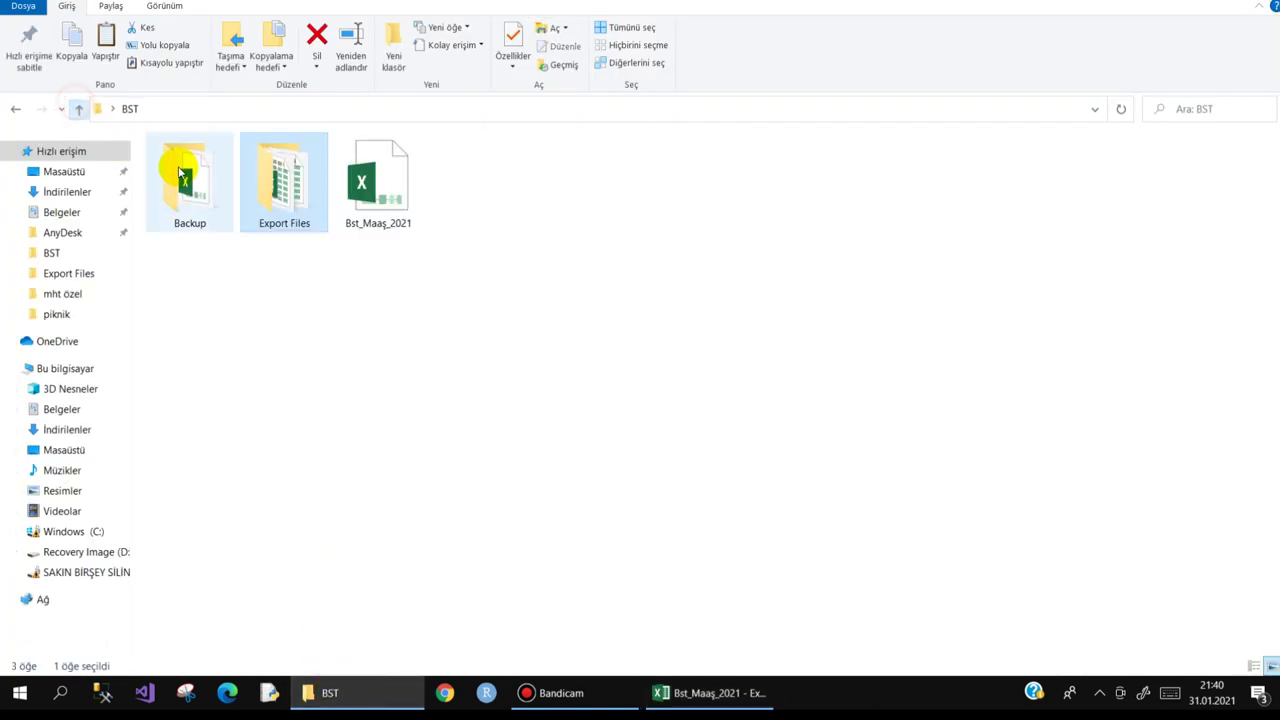
double_click(189, 190)
click(80, 113)
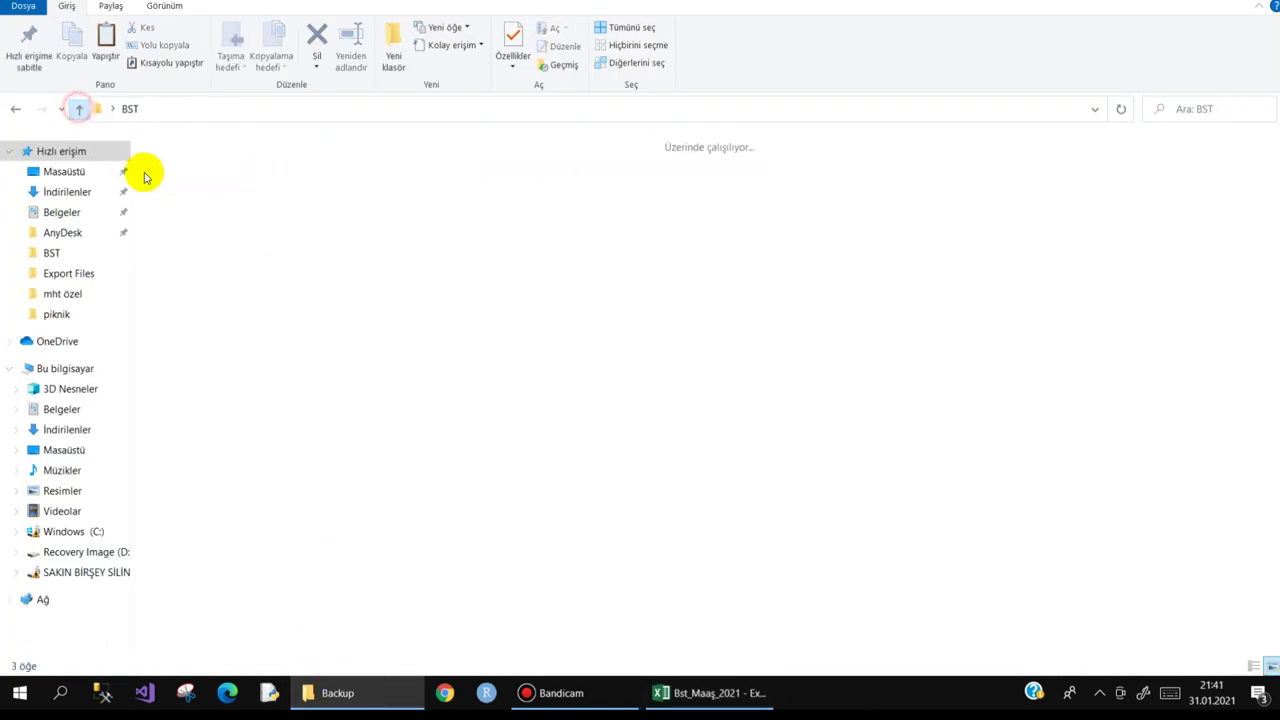
- Return to the payroll workbook and launch Personel Maaş Sistemi again
click(705, 693)
click(531, 354)
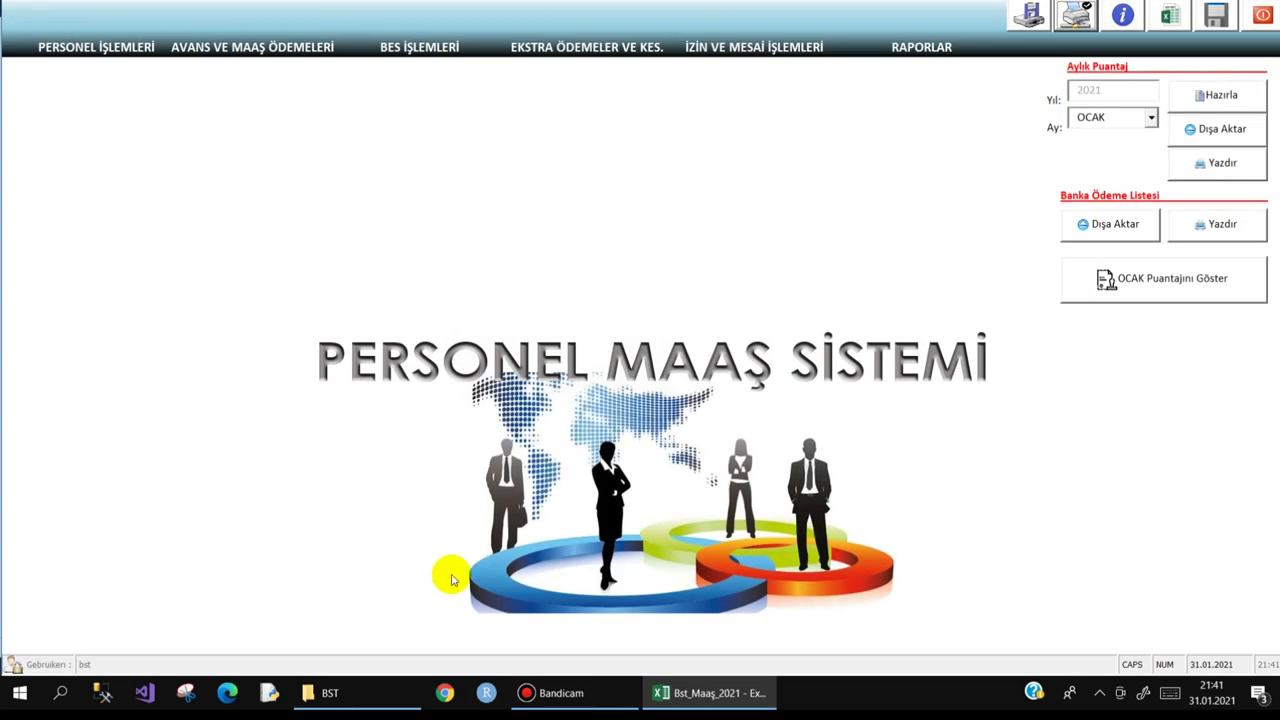
click(543, 697)
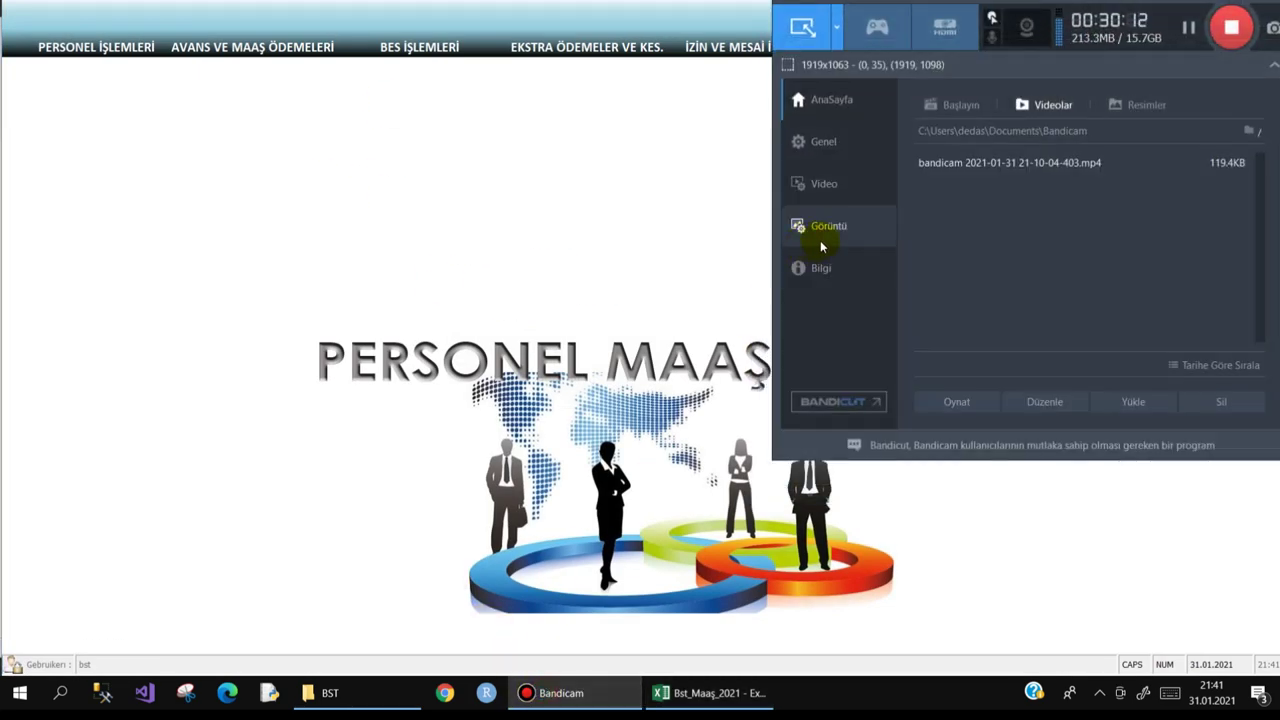
drag(1045, 3, 1041, 2)
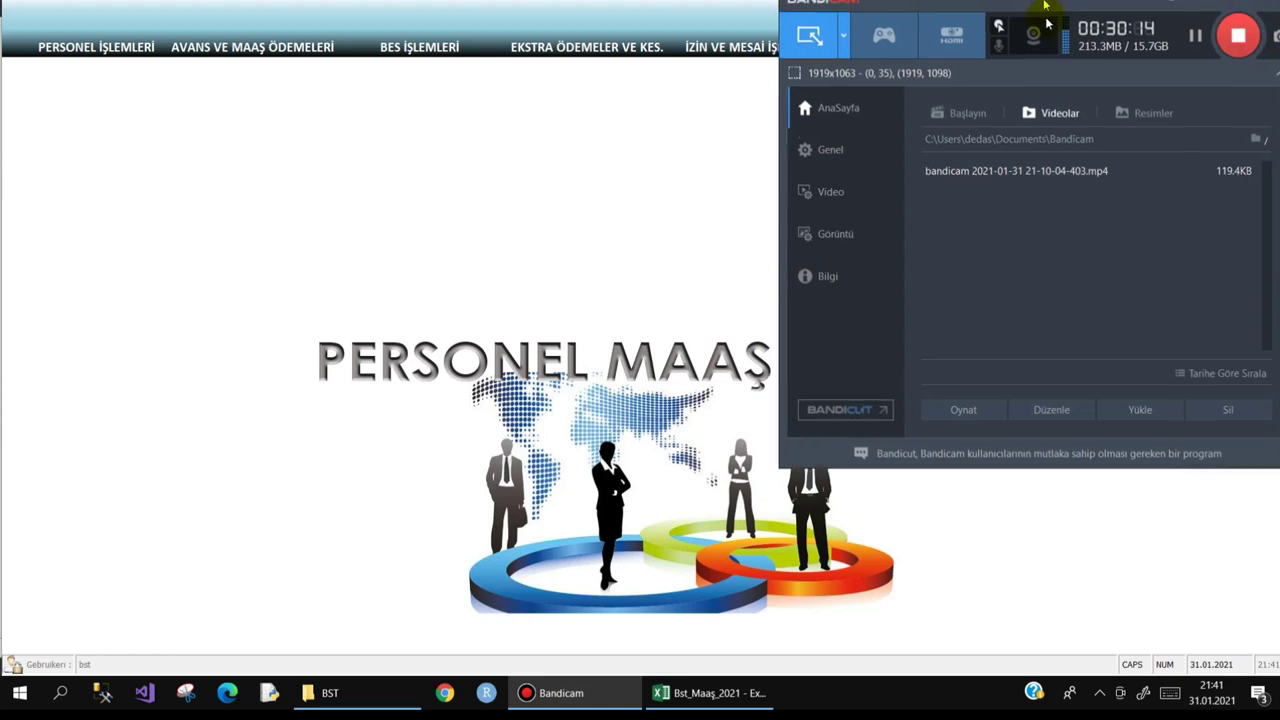